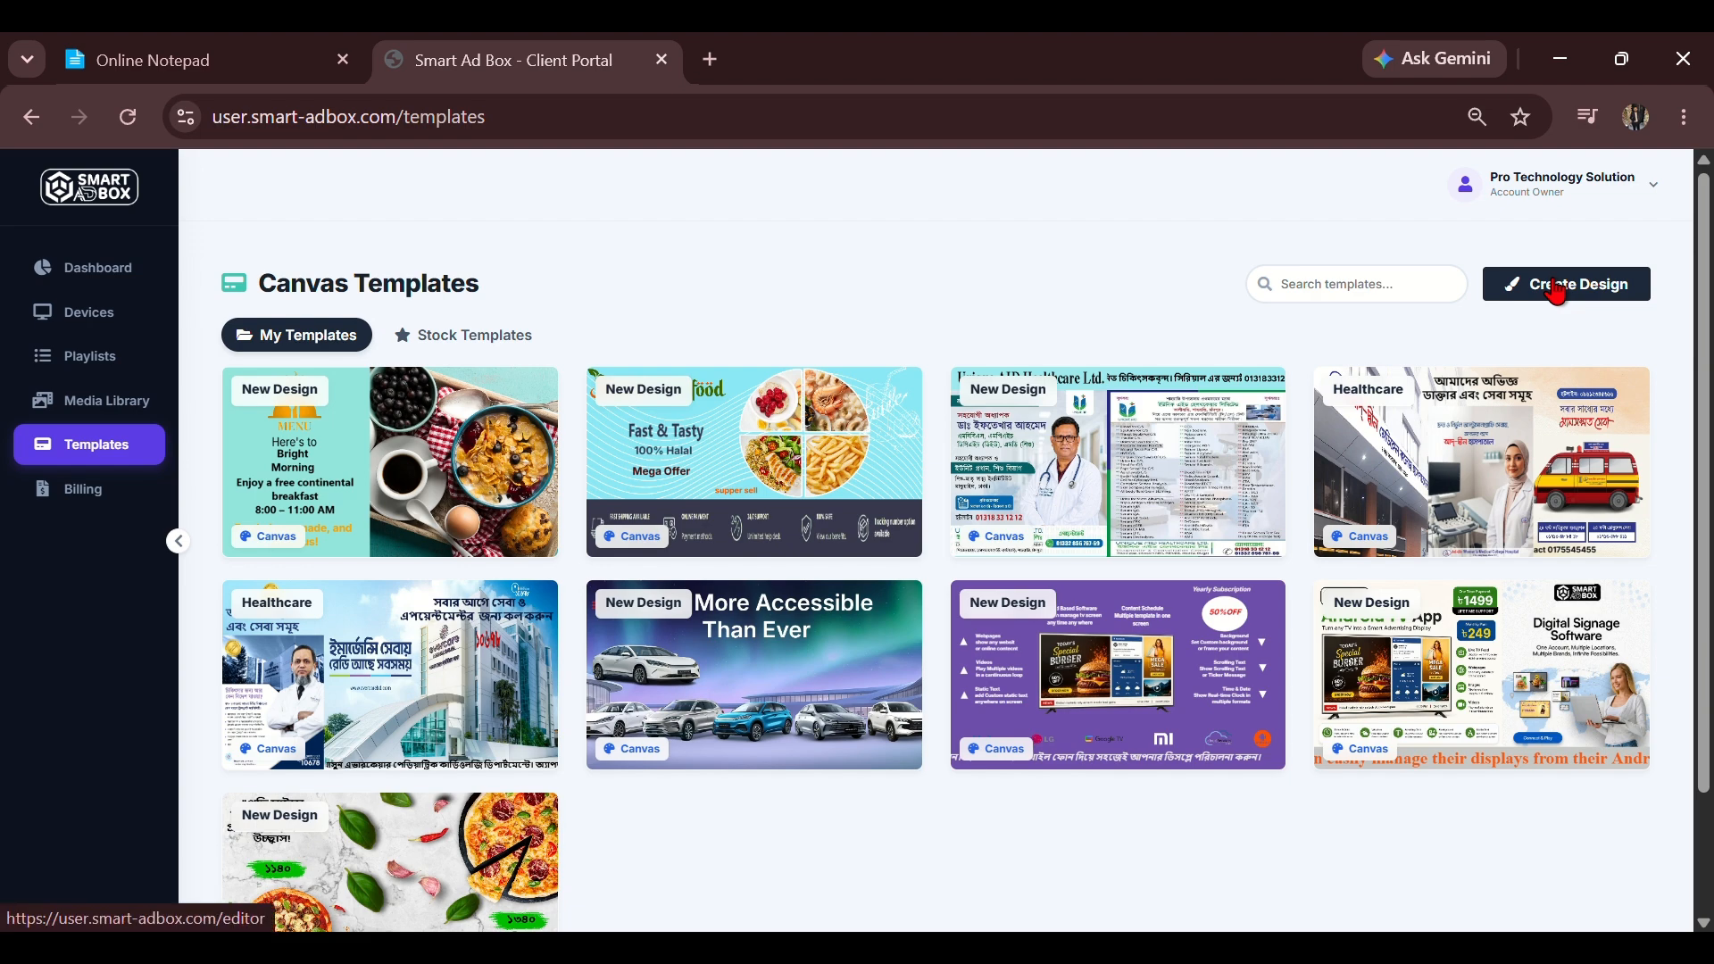
# Create a new design and insert the red grid background image from My Media.
pyautogui.click(1556, 290)
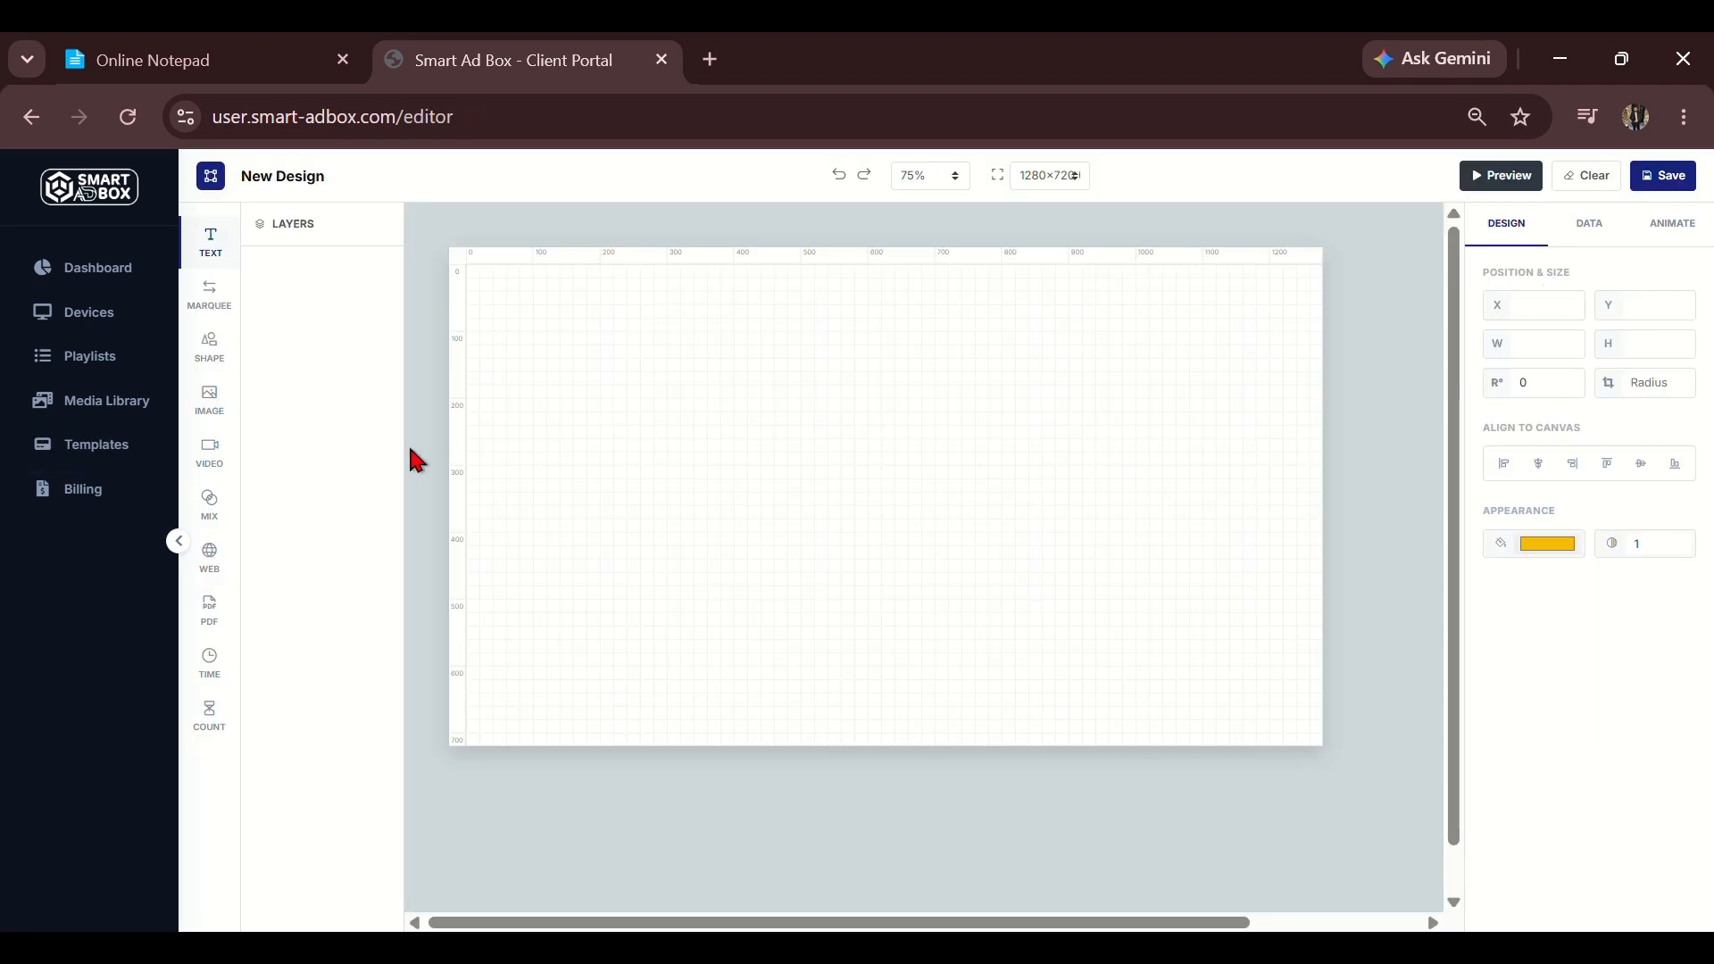
pyautogui.click(213, 402)
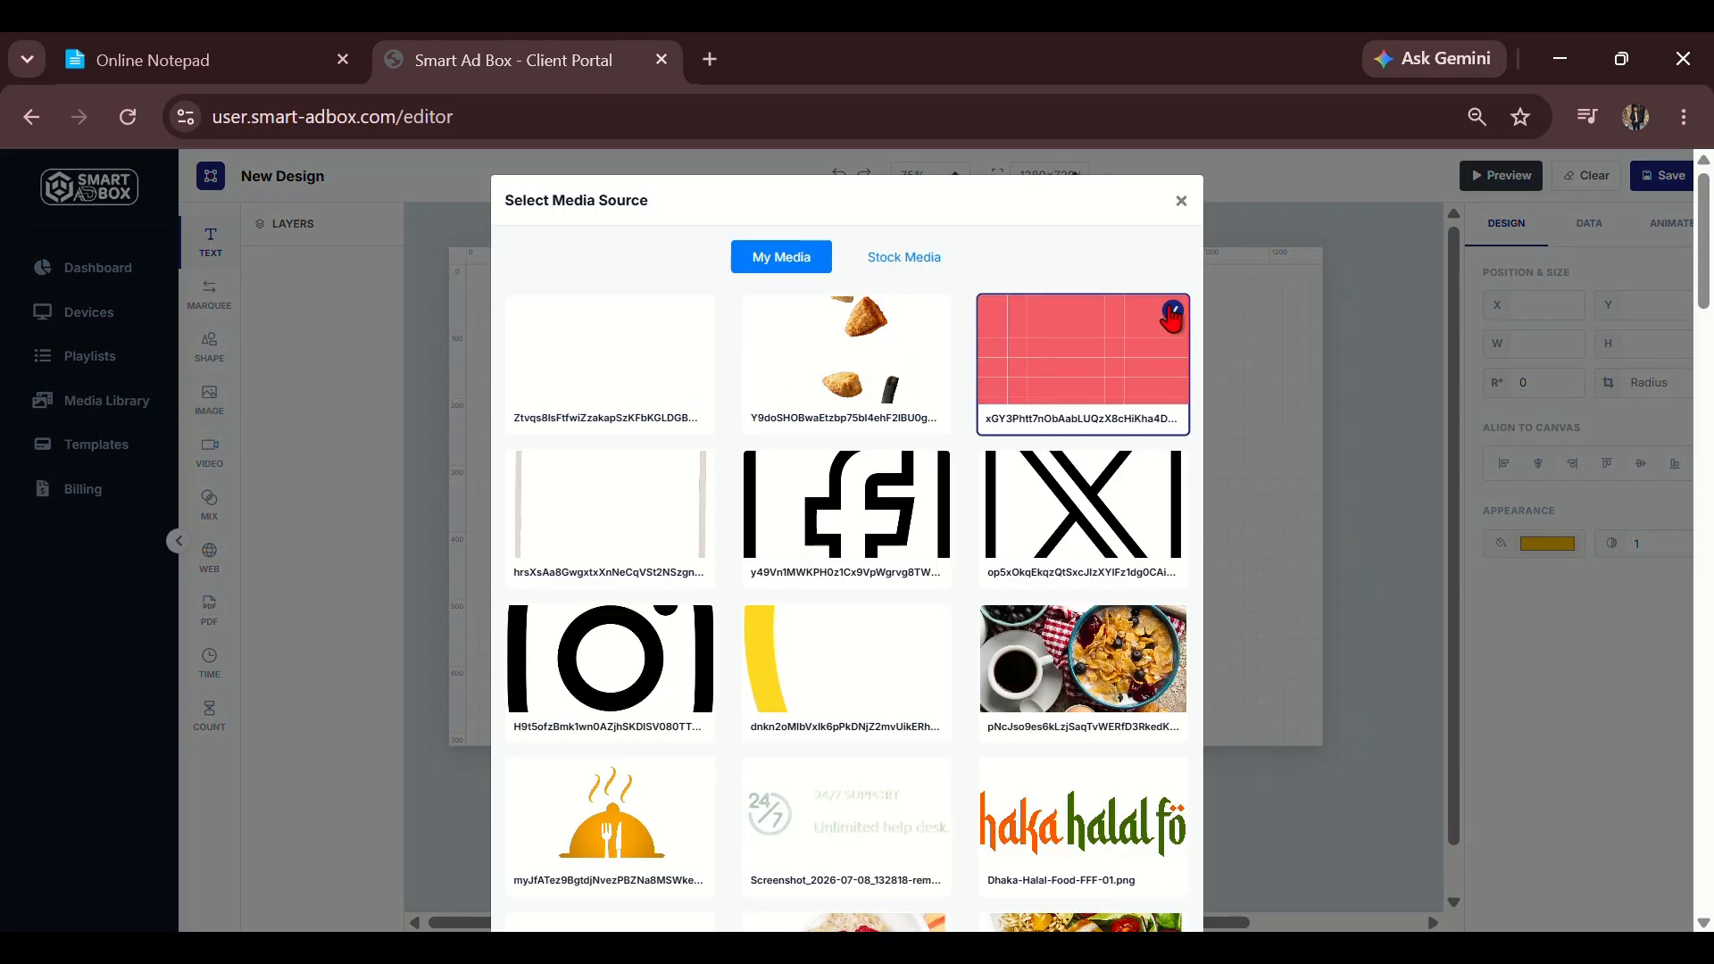
pyautogui.scroll(-15, 1048, 732)
pyautogui.scroll(-15, 1049, 737)
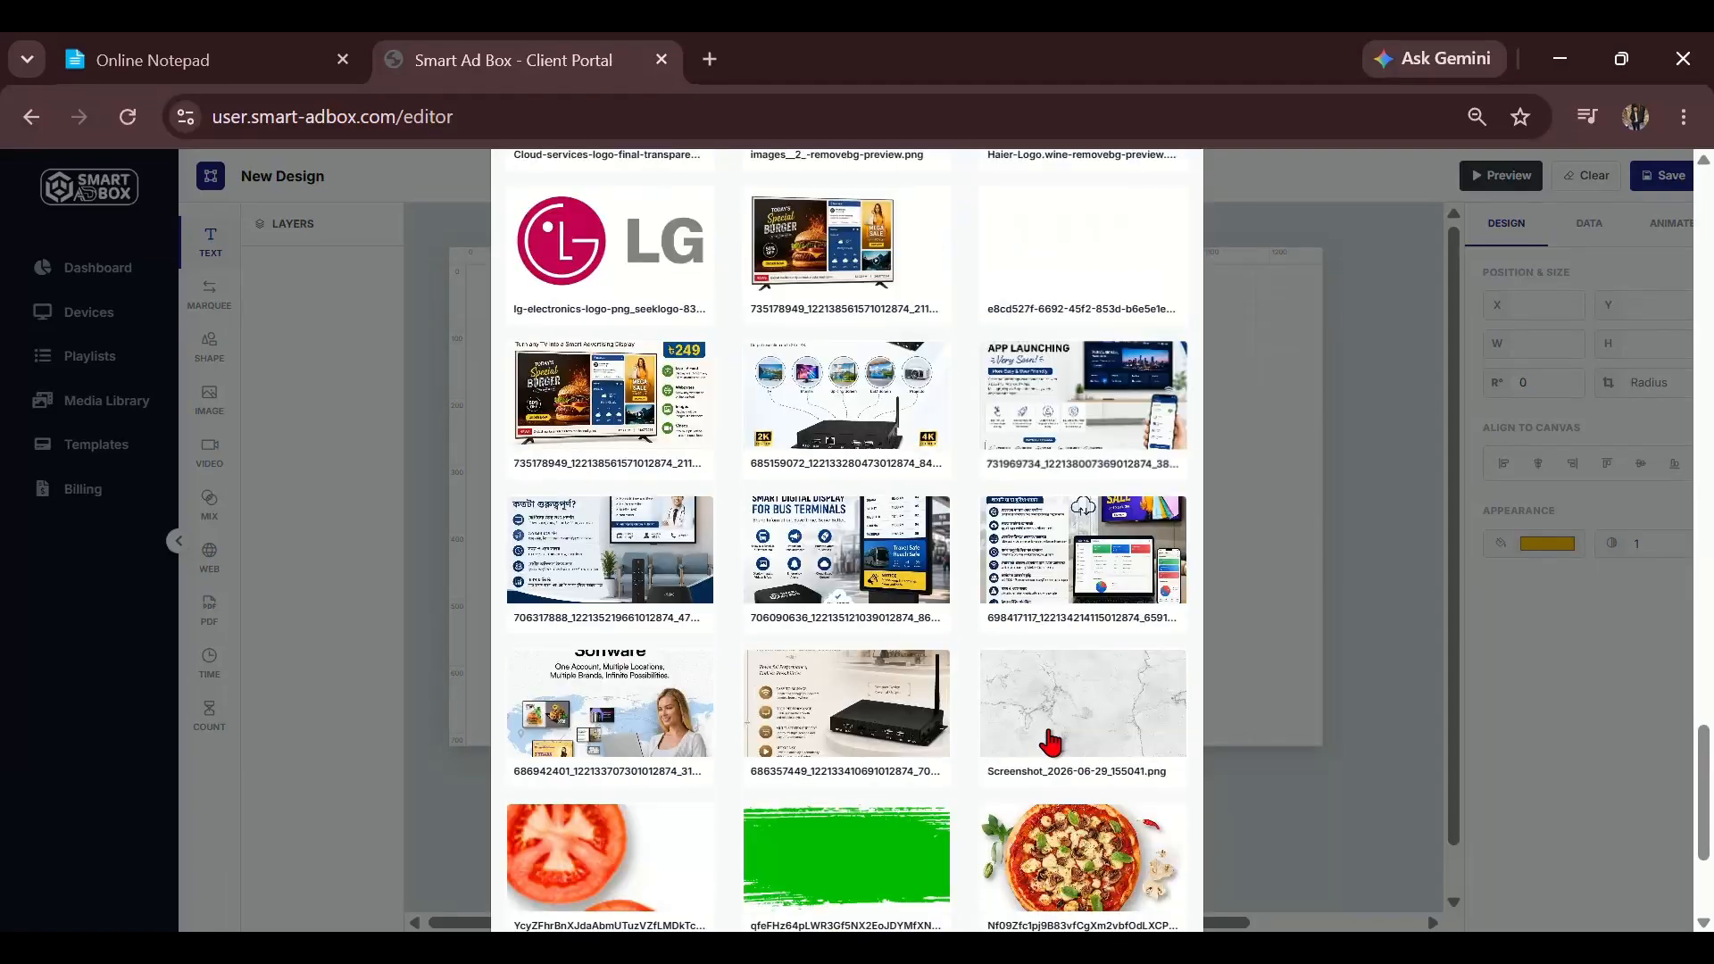
pyautogui.click(1054, 741)
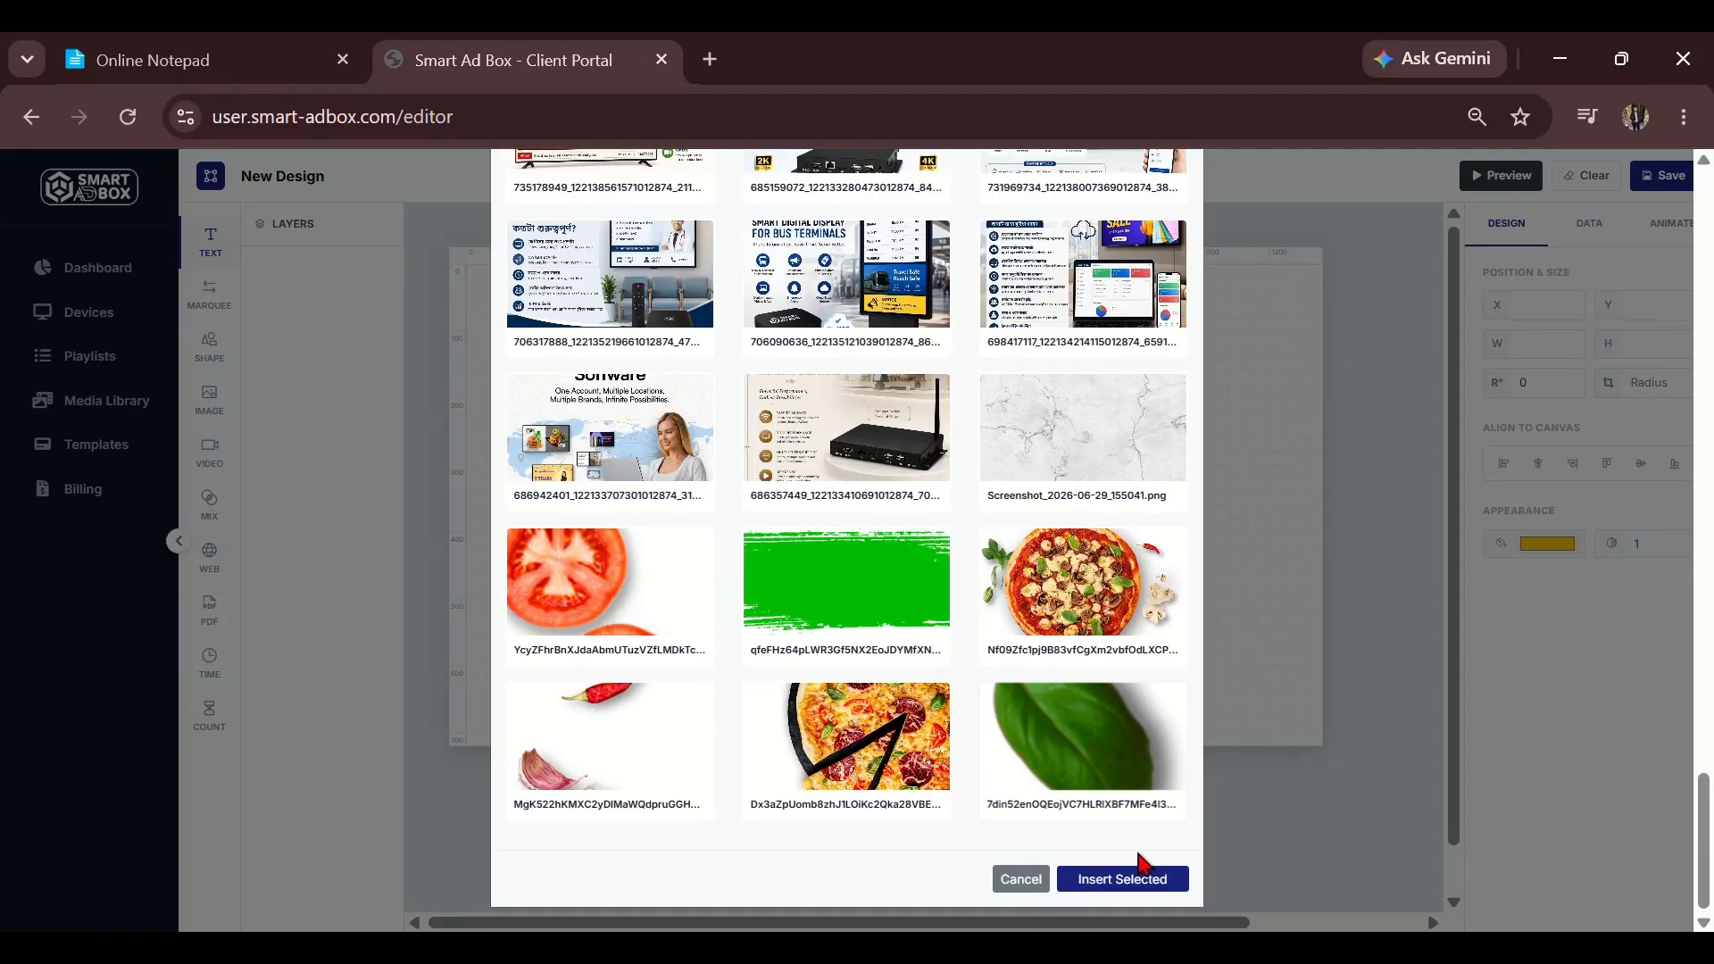
pyautogui.click(1145, 880)
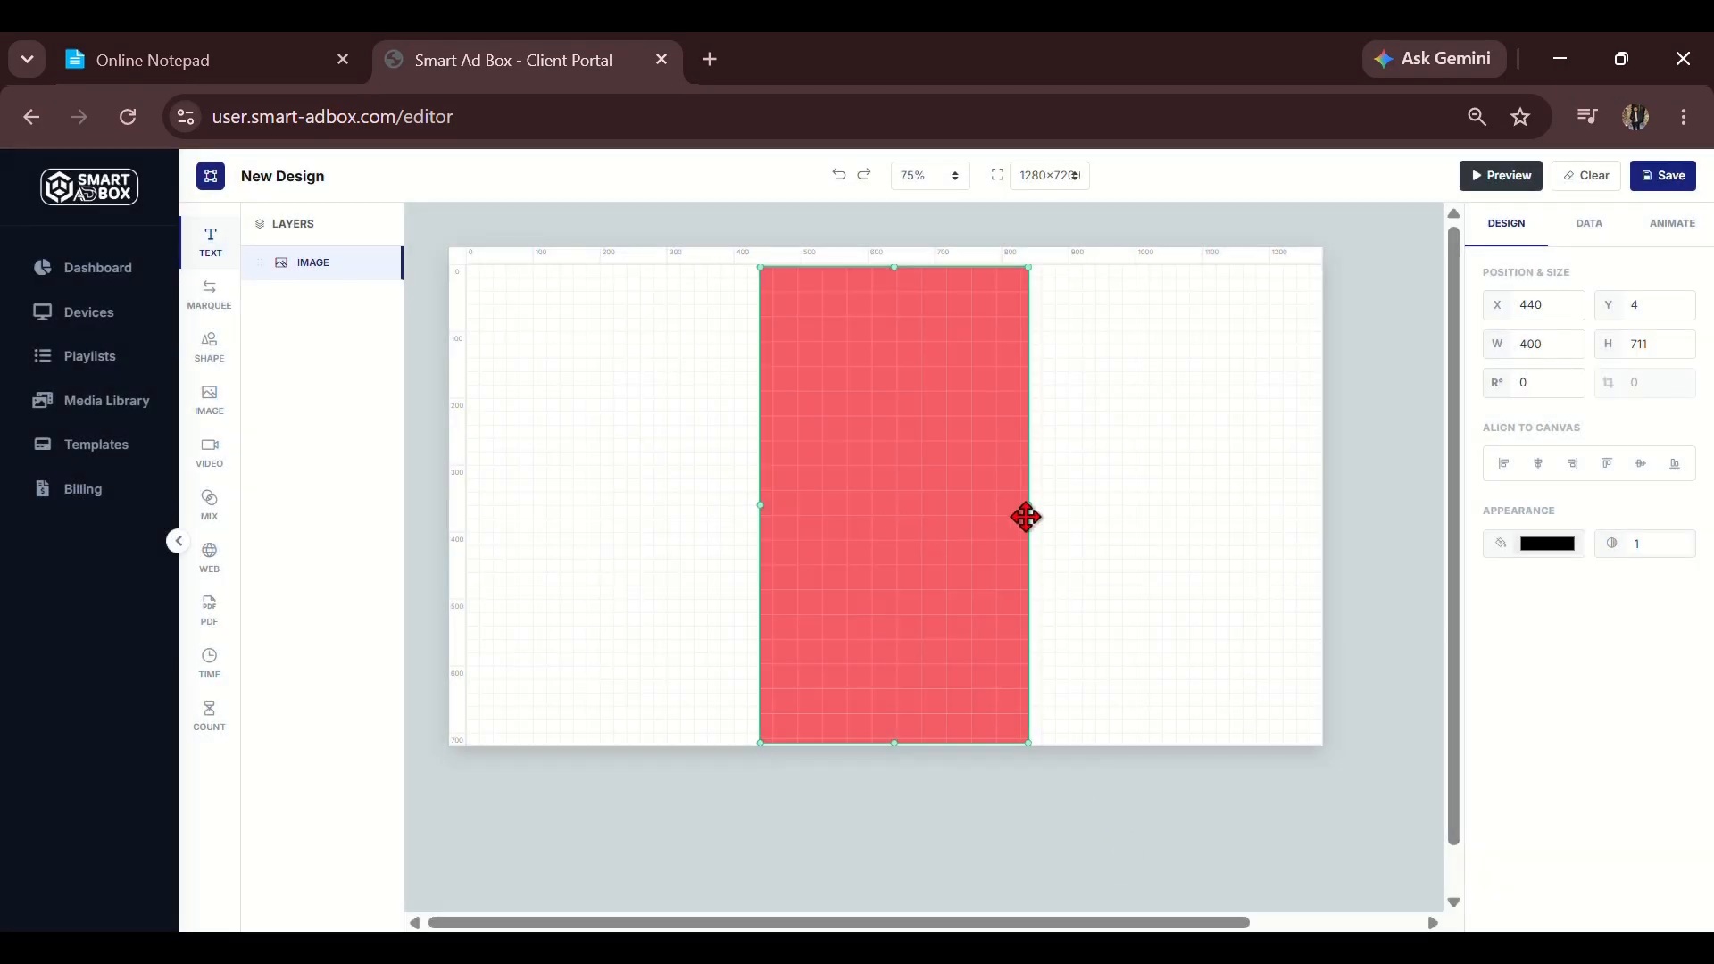
# Stretch the red grid image over the whole canvas, to about 1312 by 799 at X -4, Y -70, and lock it.
pyautogui.moveTo(1009, 501); pyautogui.dragTo(711, 509)
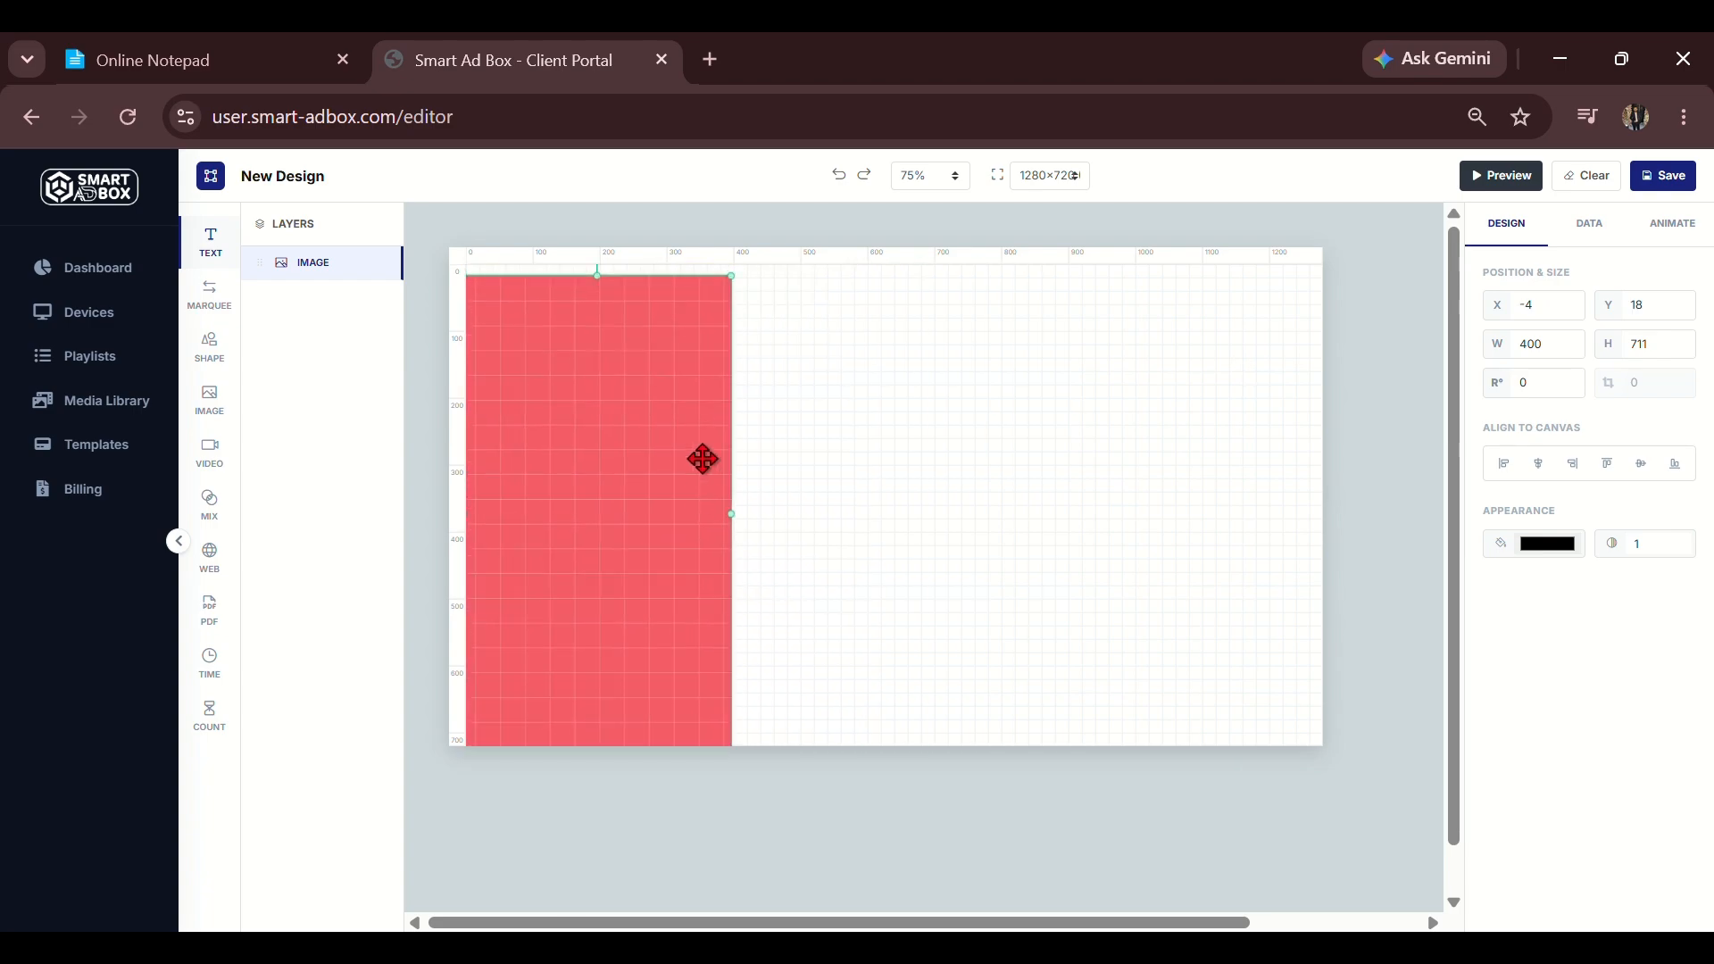
pyautogui.moveTo(596, 274); pyautogui.dragTo(598, 238)
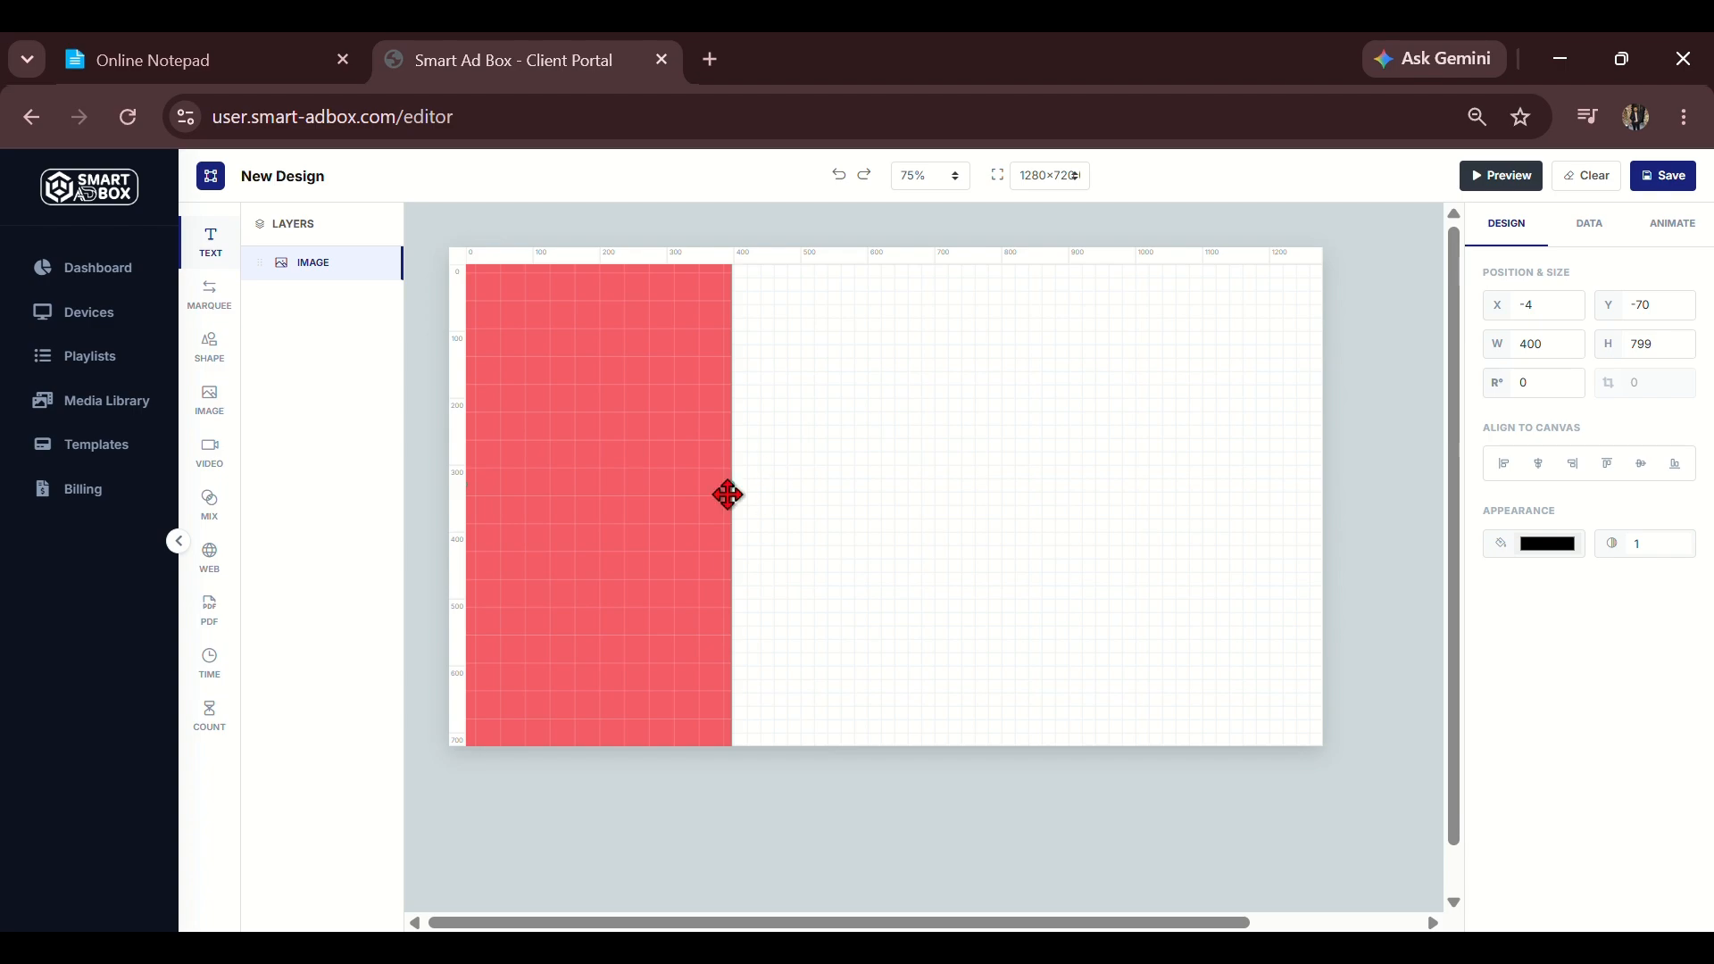
pyautogui.moveTo(732, 485); pyautogui.dragTo(1323, 475)
pyautogui.rightClick(1100, 488)
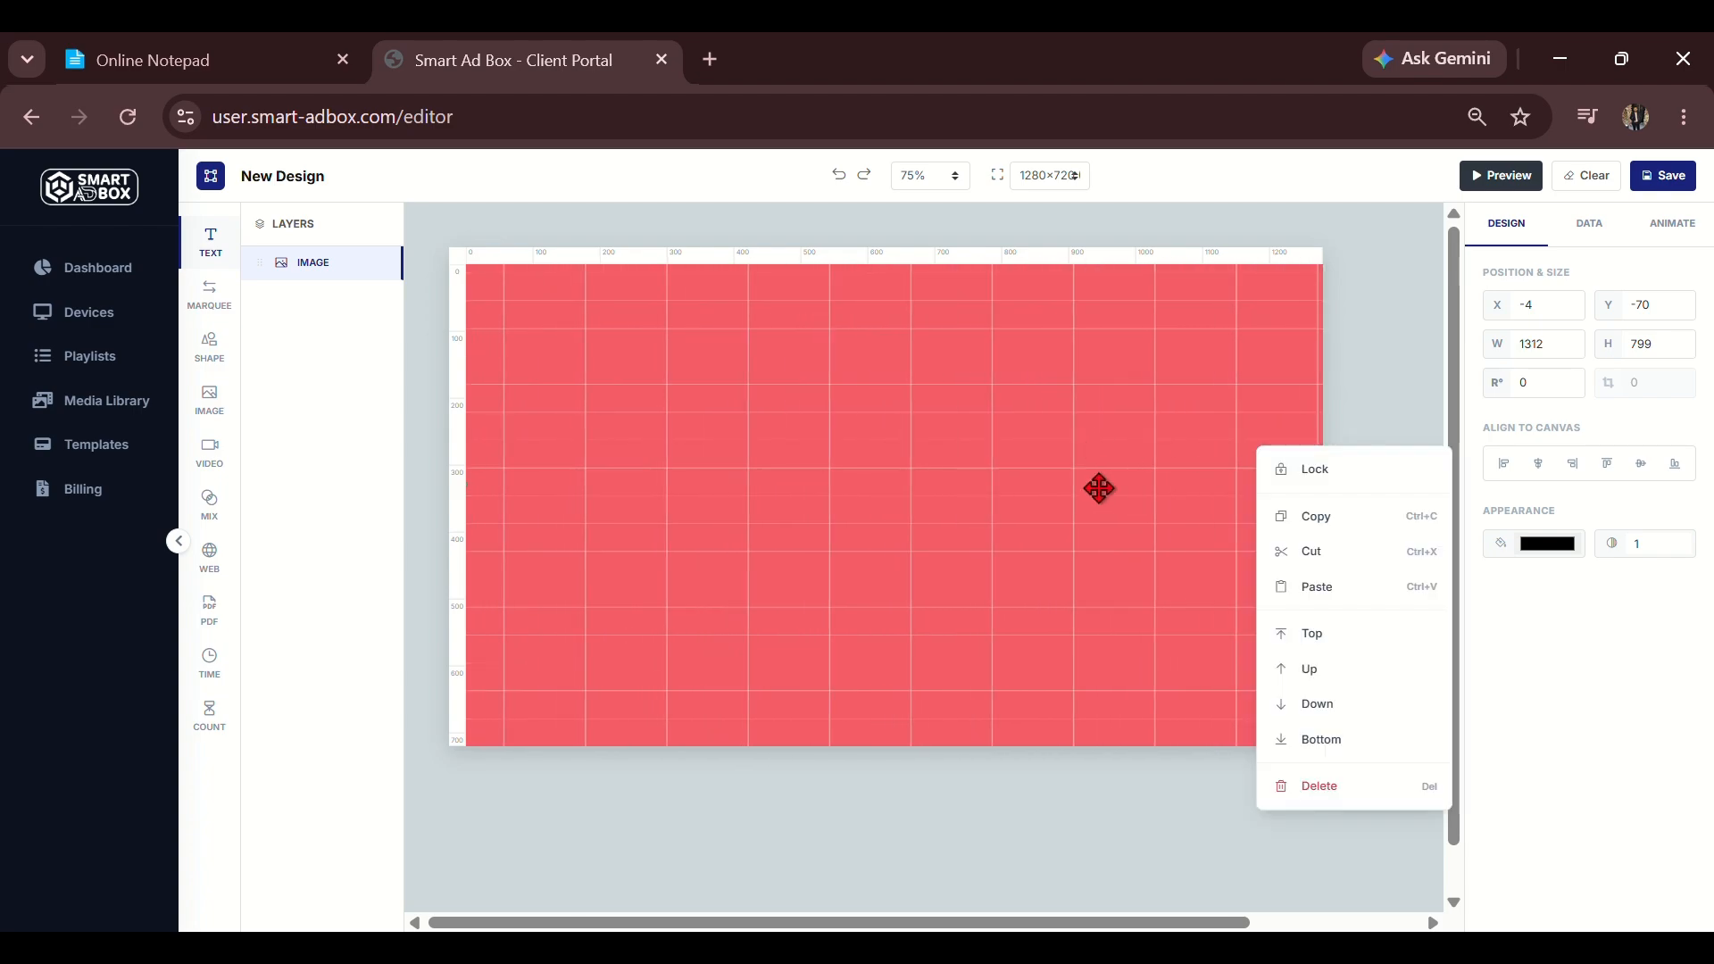
pyautogui.click(1317, 474)
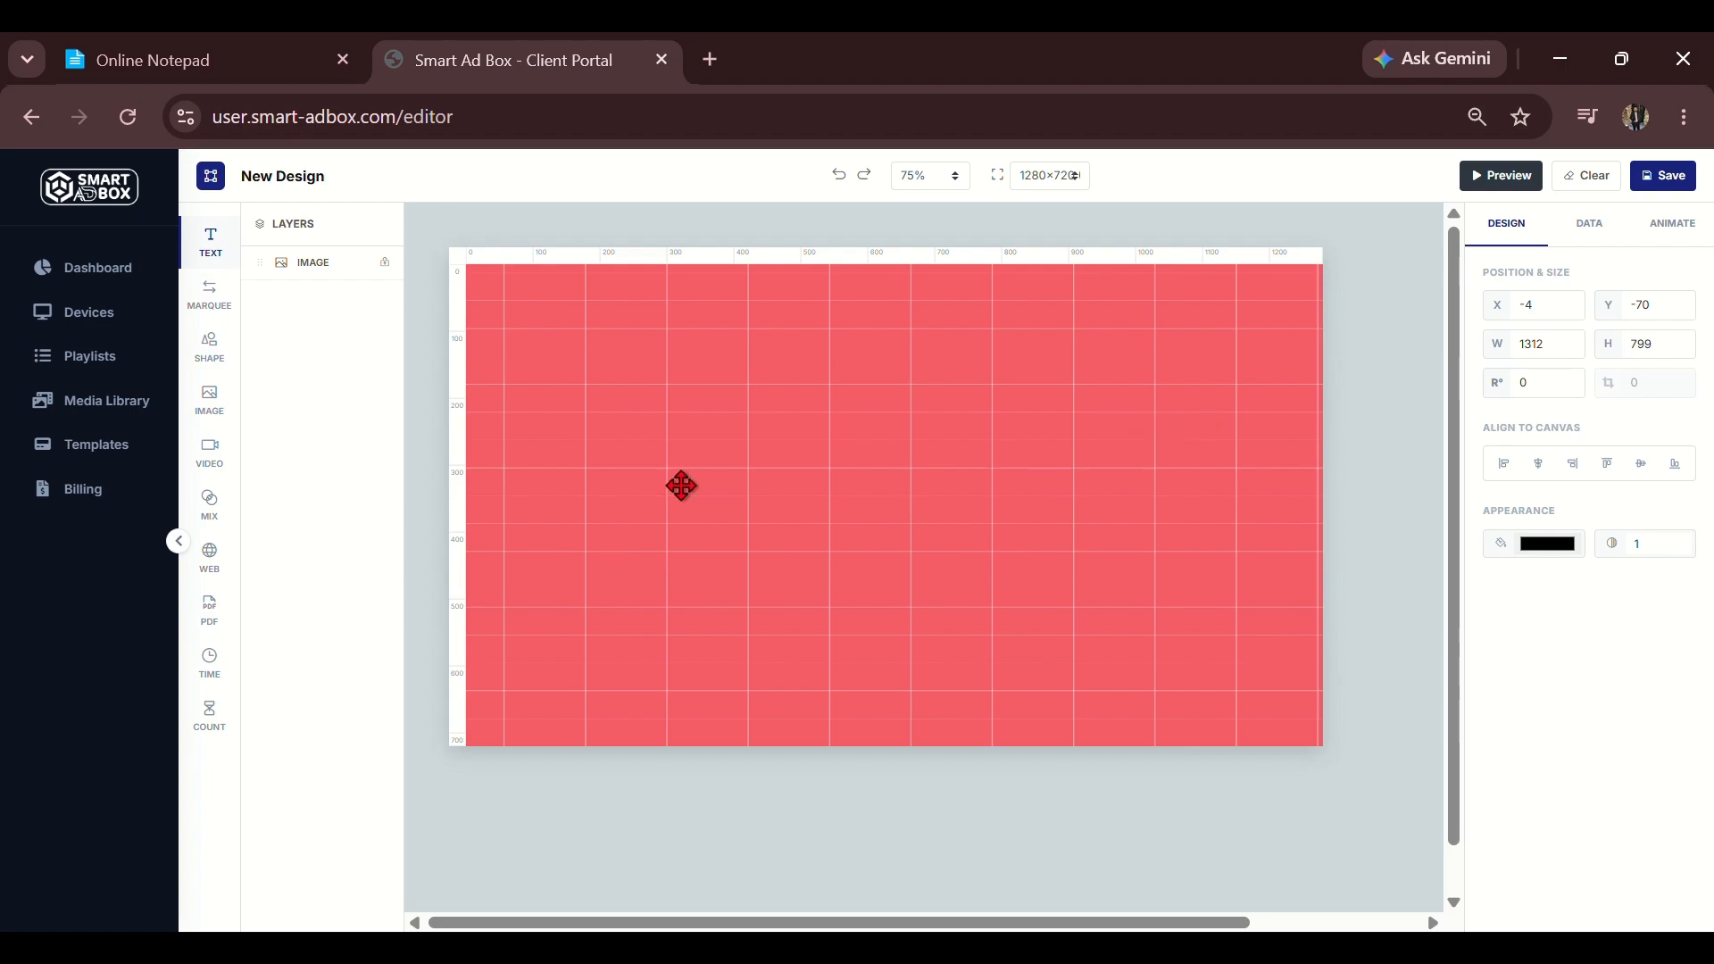
# Insert the white smoke image from My Media and shrink it to about 143 by 198 at X 389, Y 138.
pyautogui.click(215, 415)
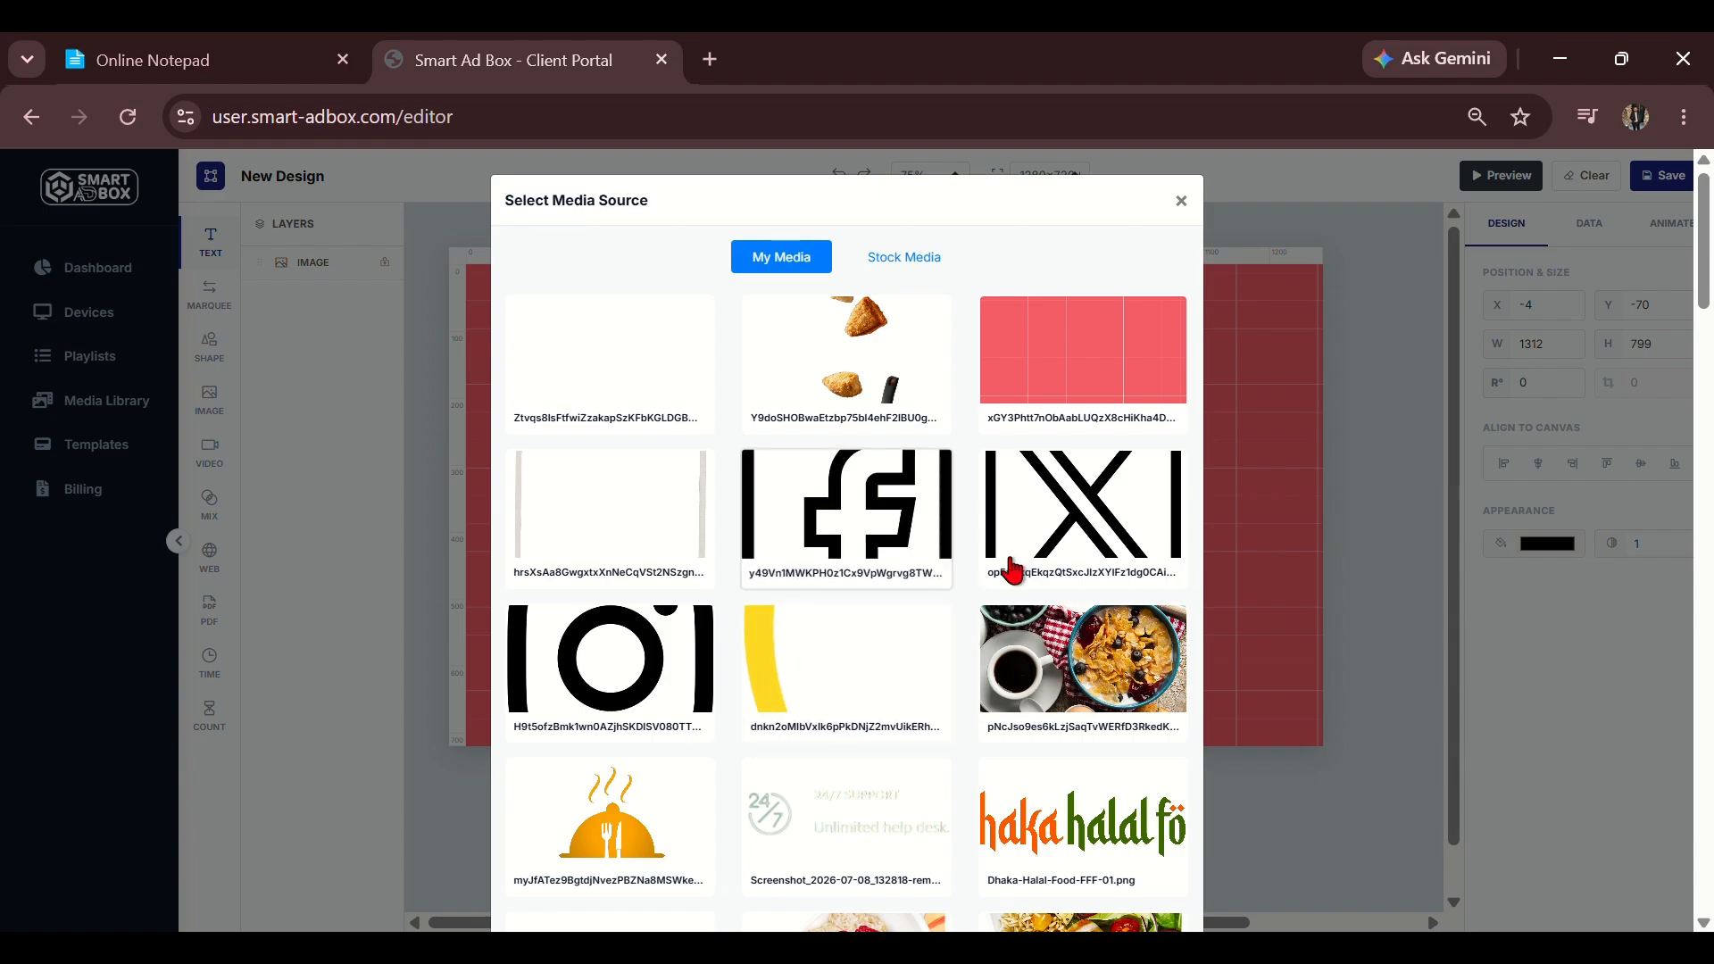
pyautogui.click(647, 357)
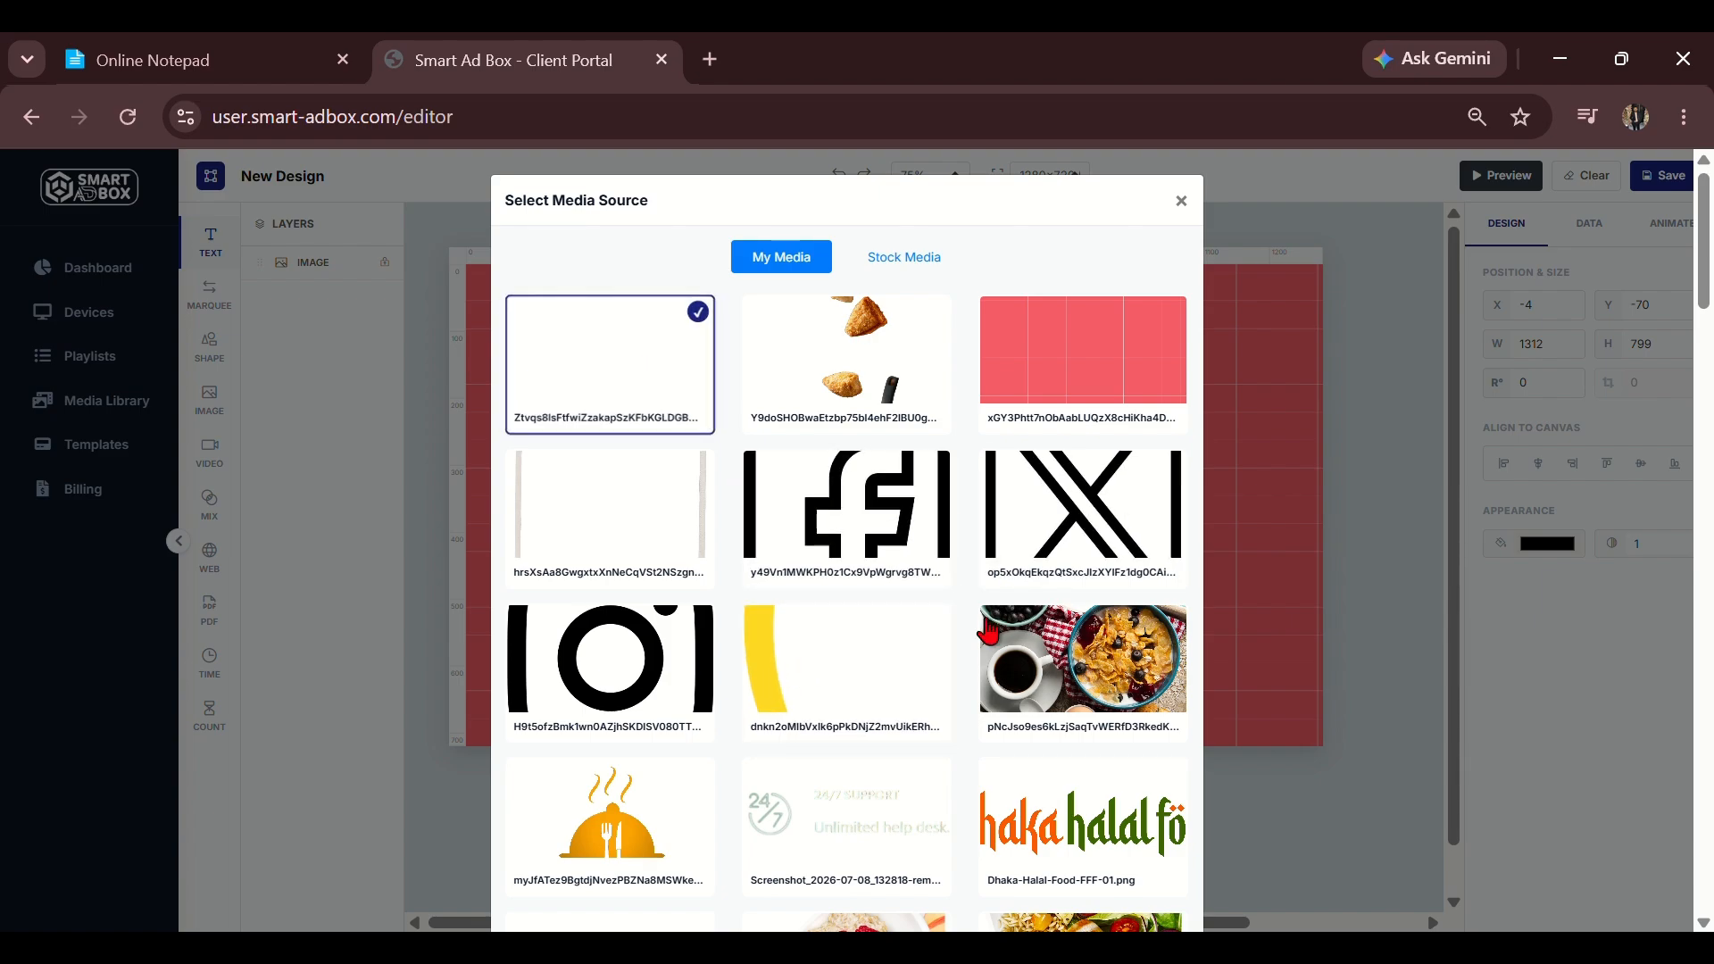
pyautogui.scroll(-20, 1094, 844)
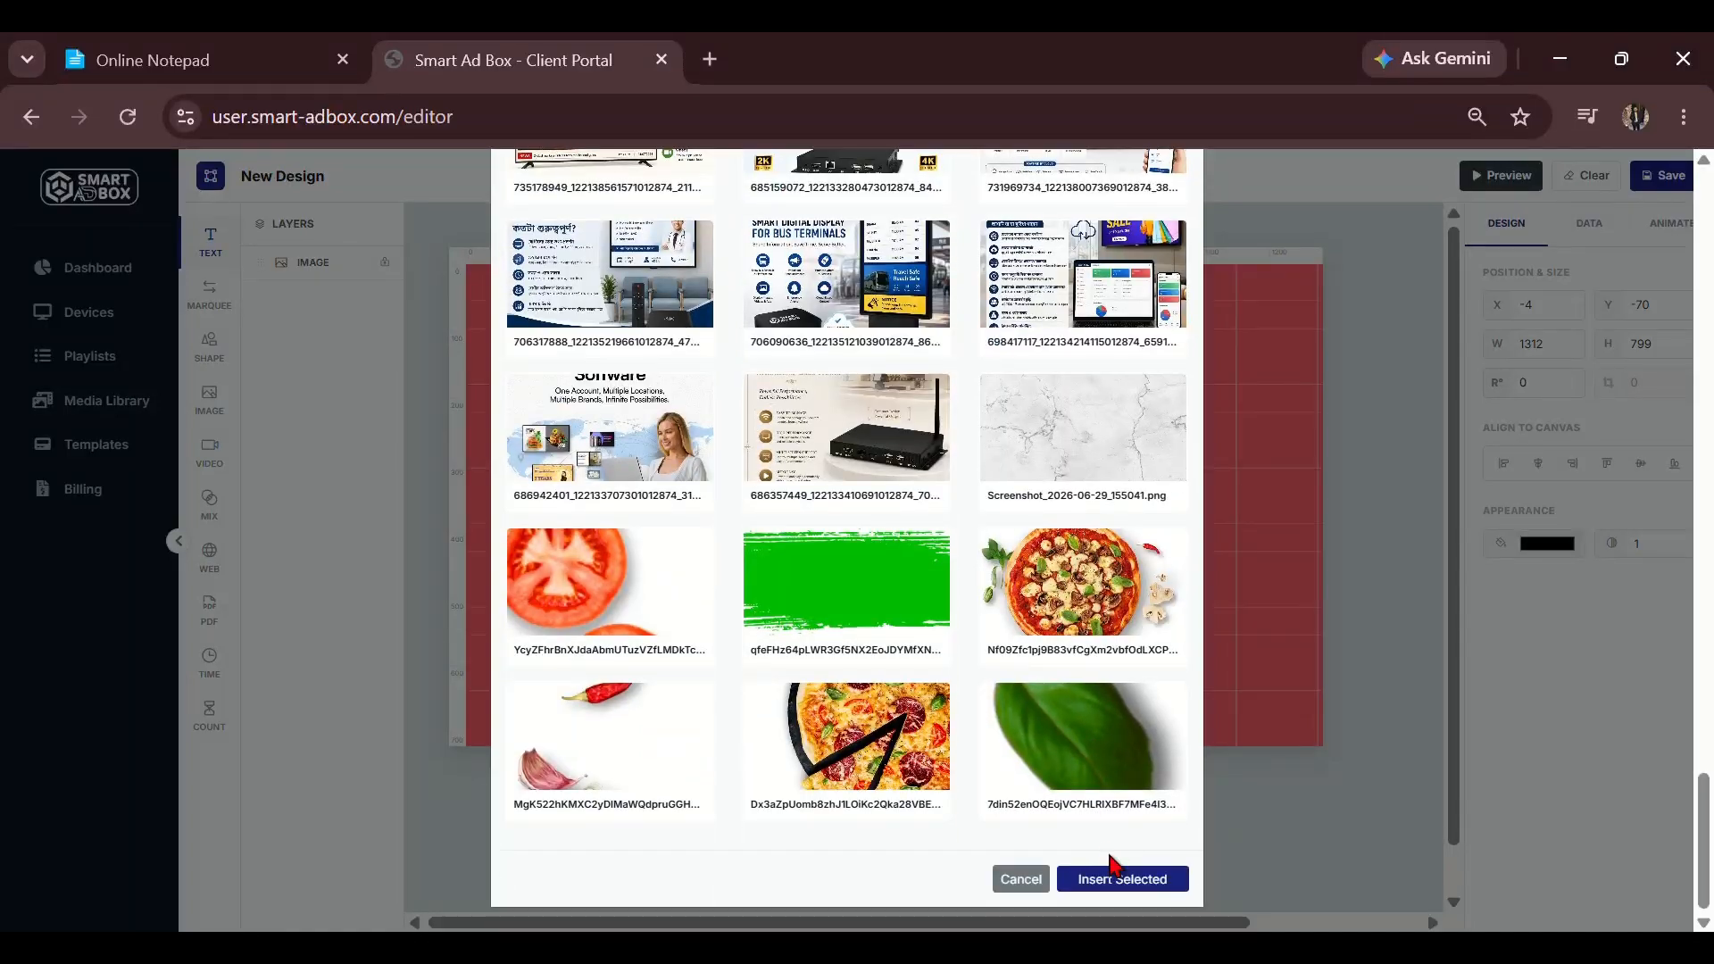
pyautogui.click(1123, 871)
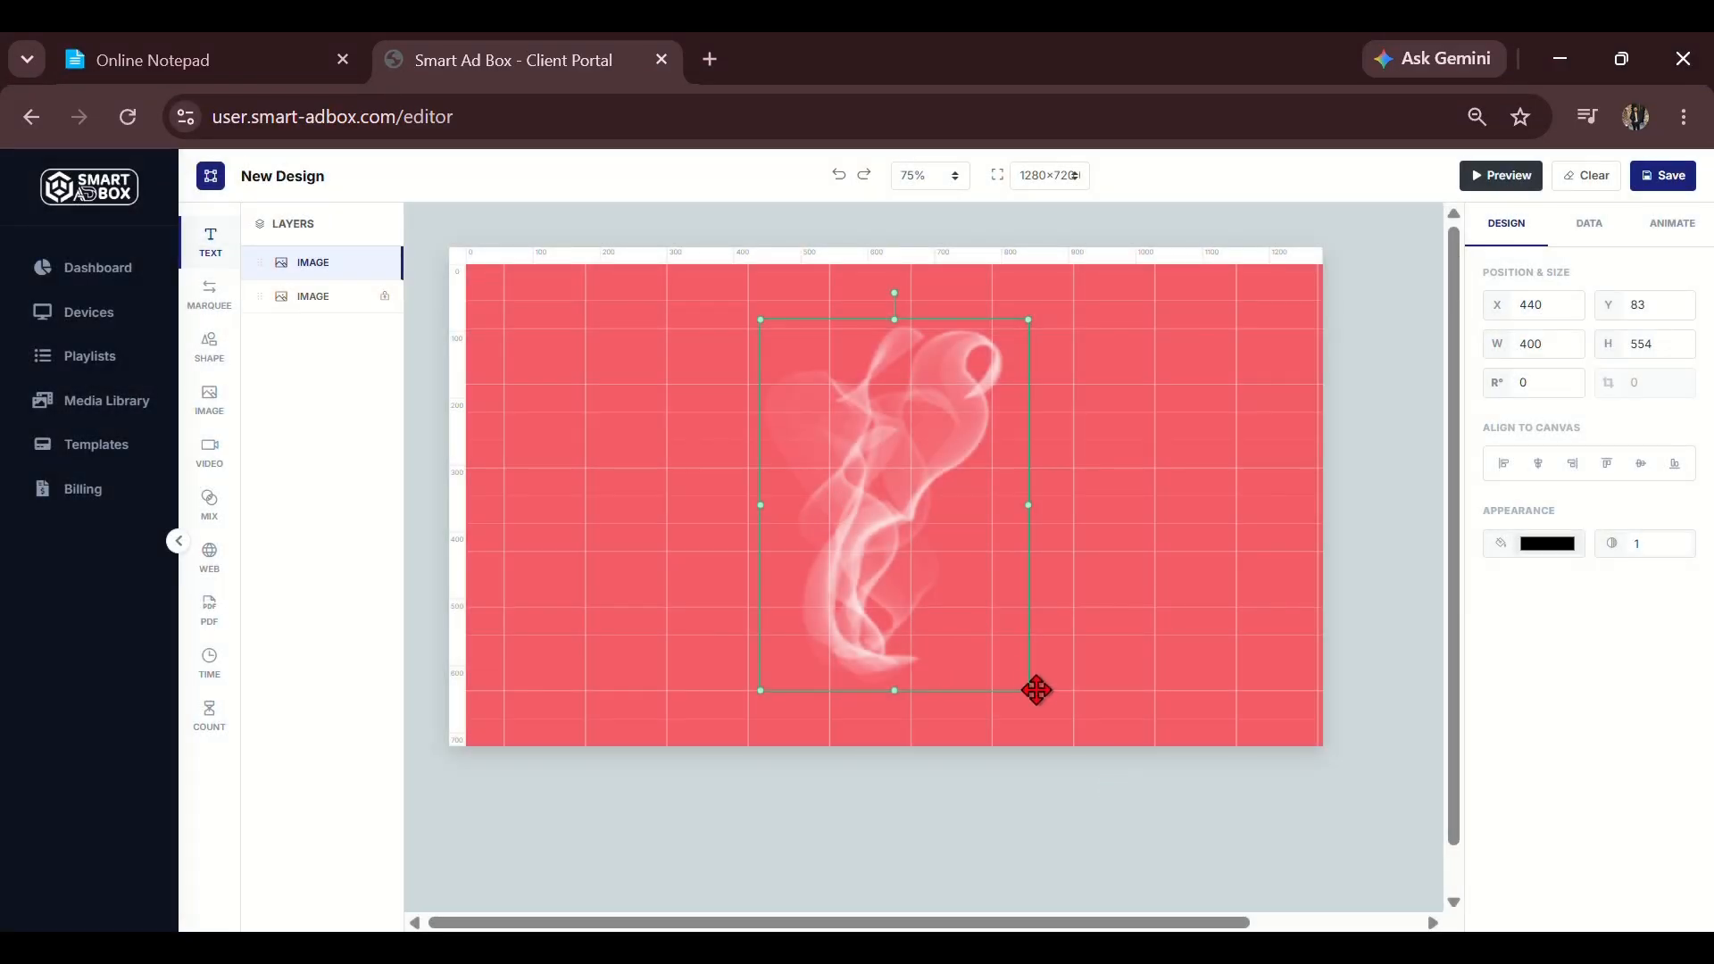
pyautogui.moveTo(1031, 695); pyautogui.dragTo(919, 510)
pyautogui.moveTo(1029, 692); pyautogui.dragTo(800, 441)
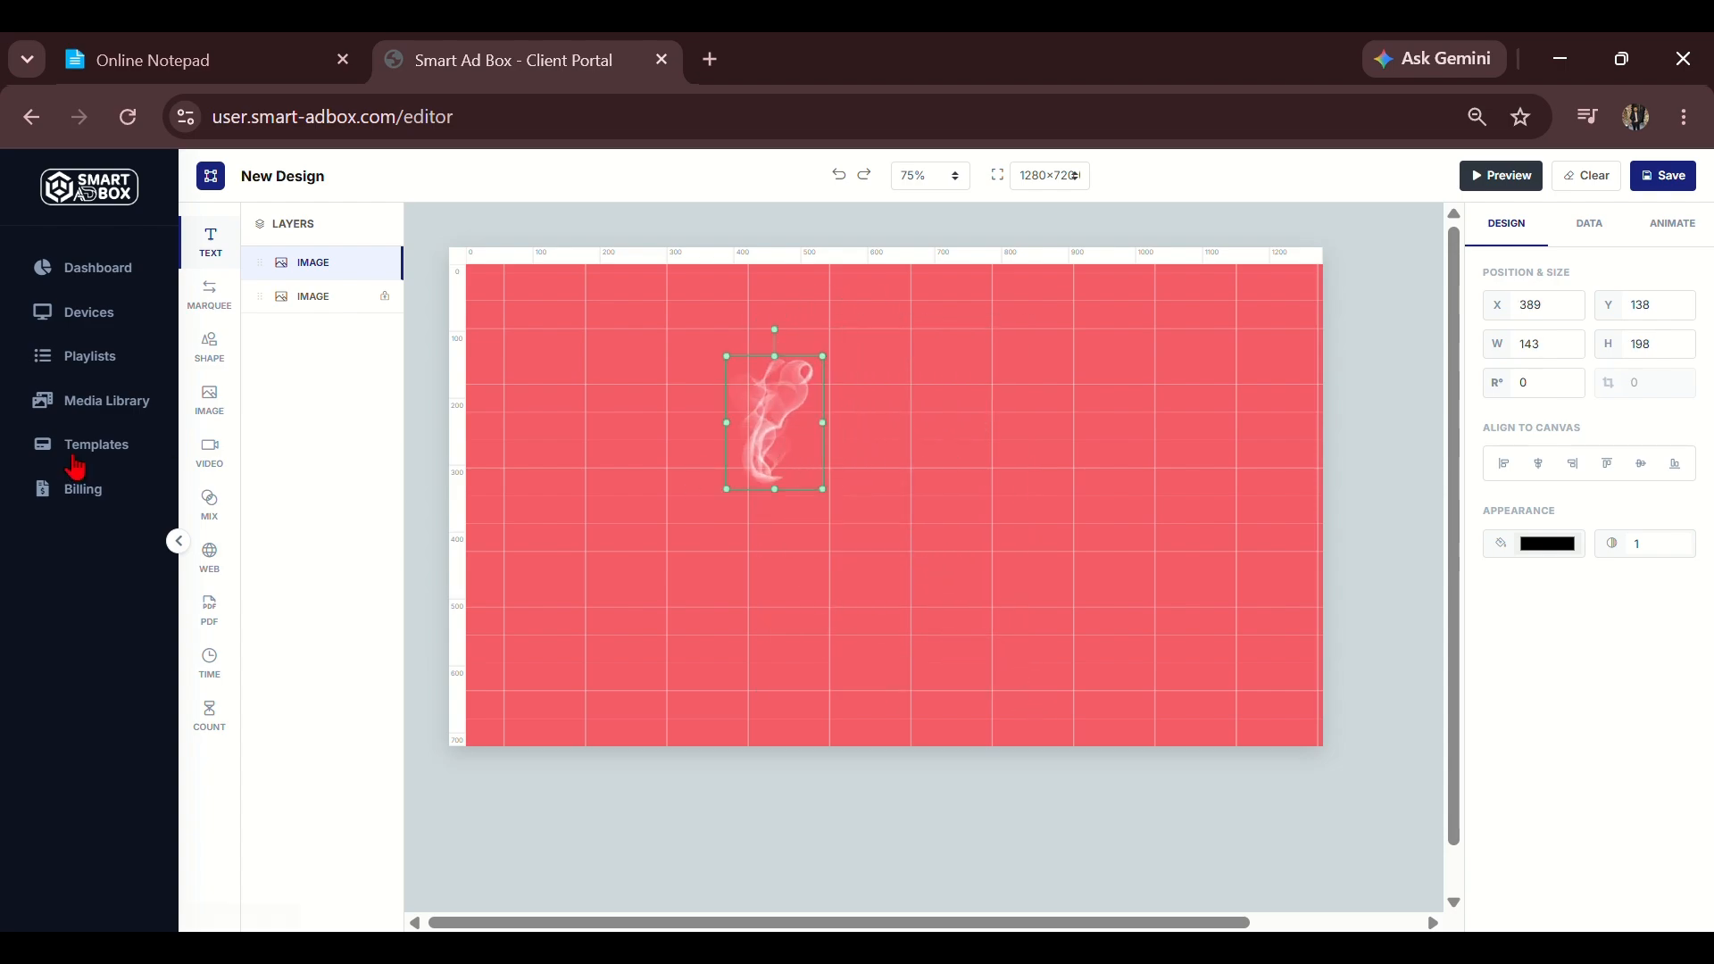
# Insert the paper photo frame image from My Media onto the canvas.
pyautogui.click(202, 398)
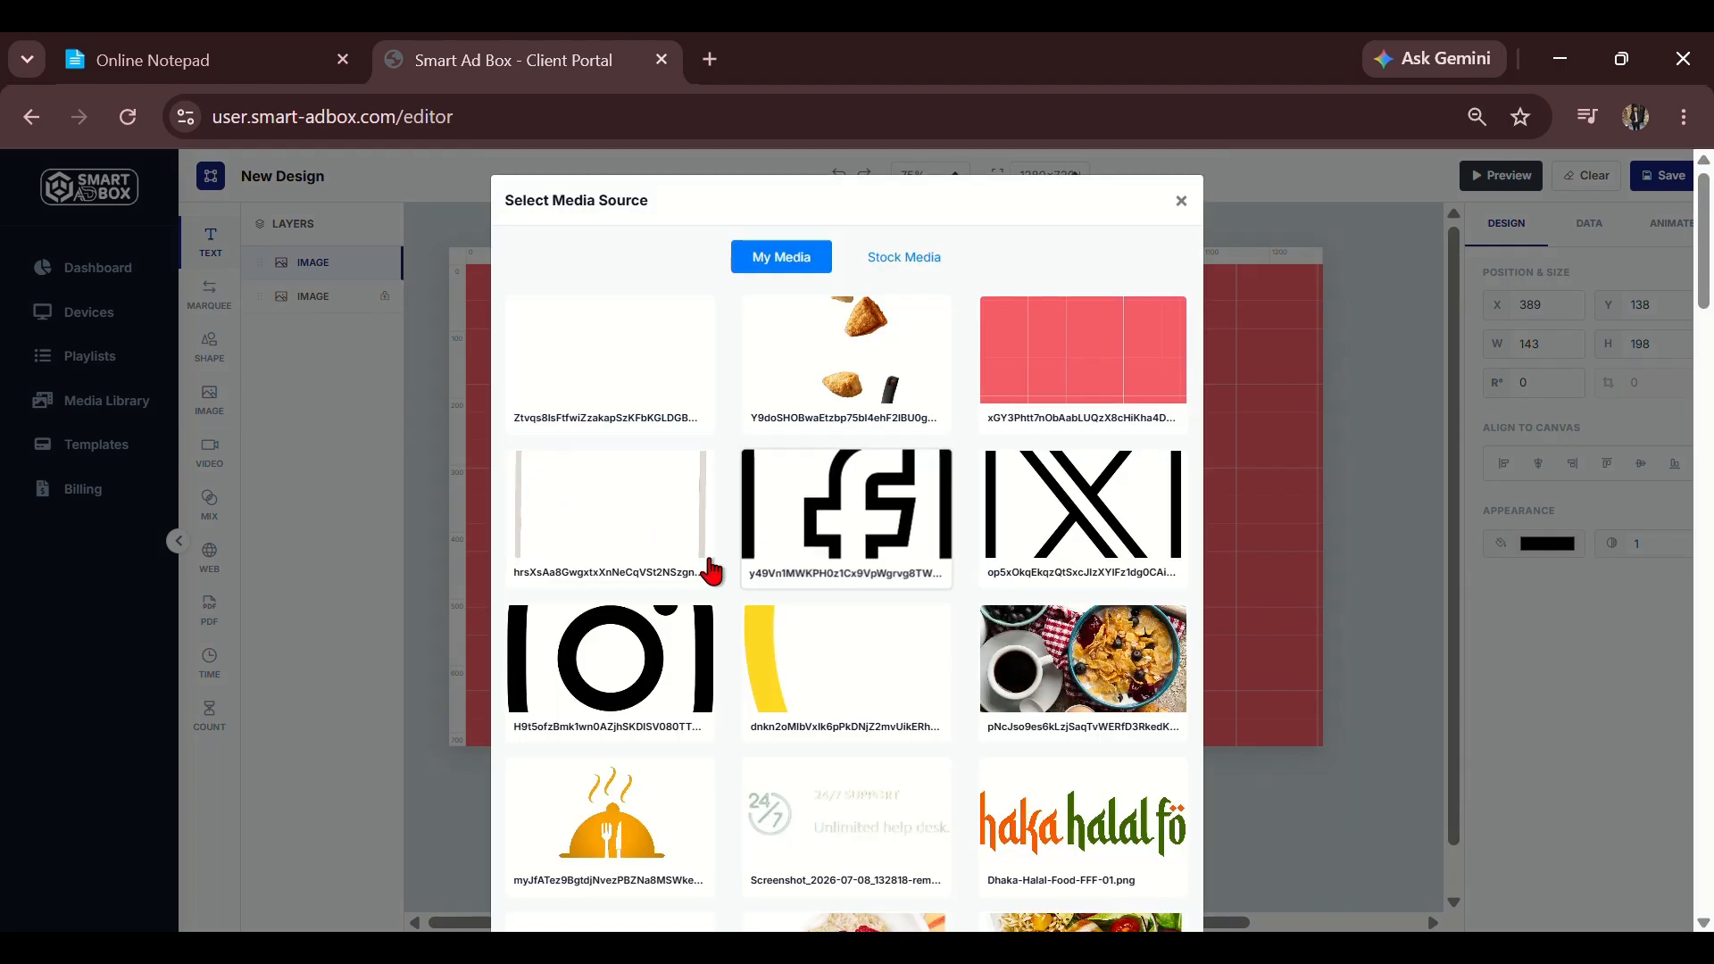
pyautogui.click(624, 501)
pyautogui.scroll(-15, 1091, 831)
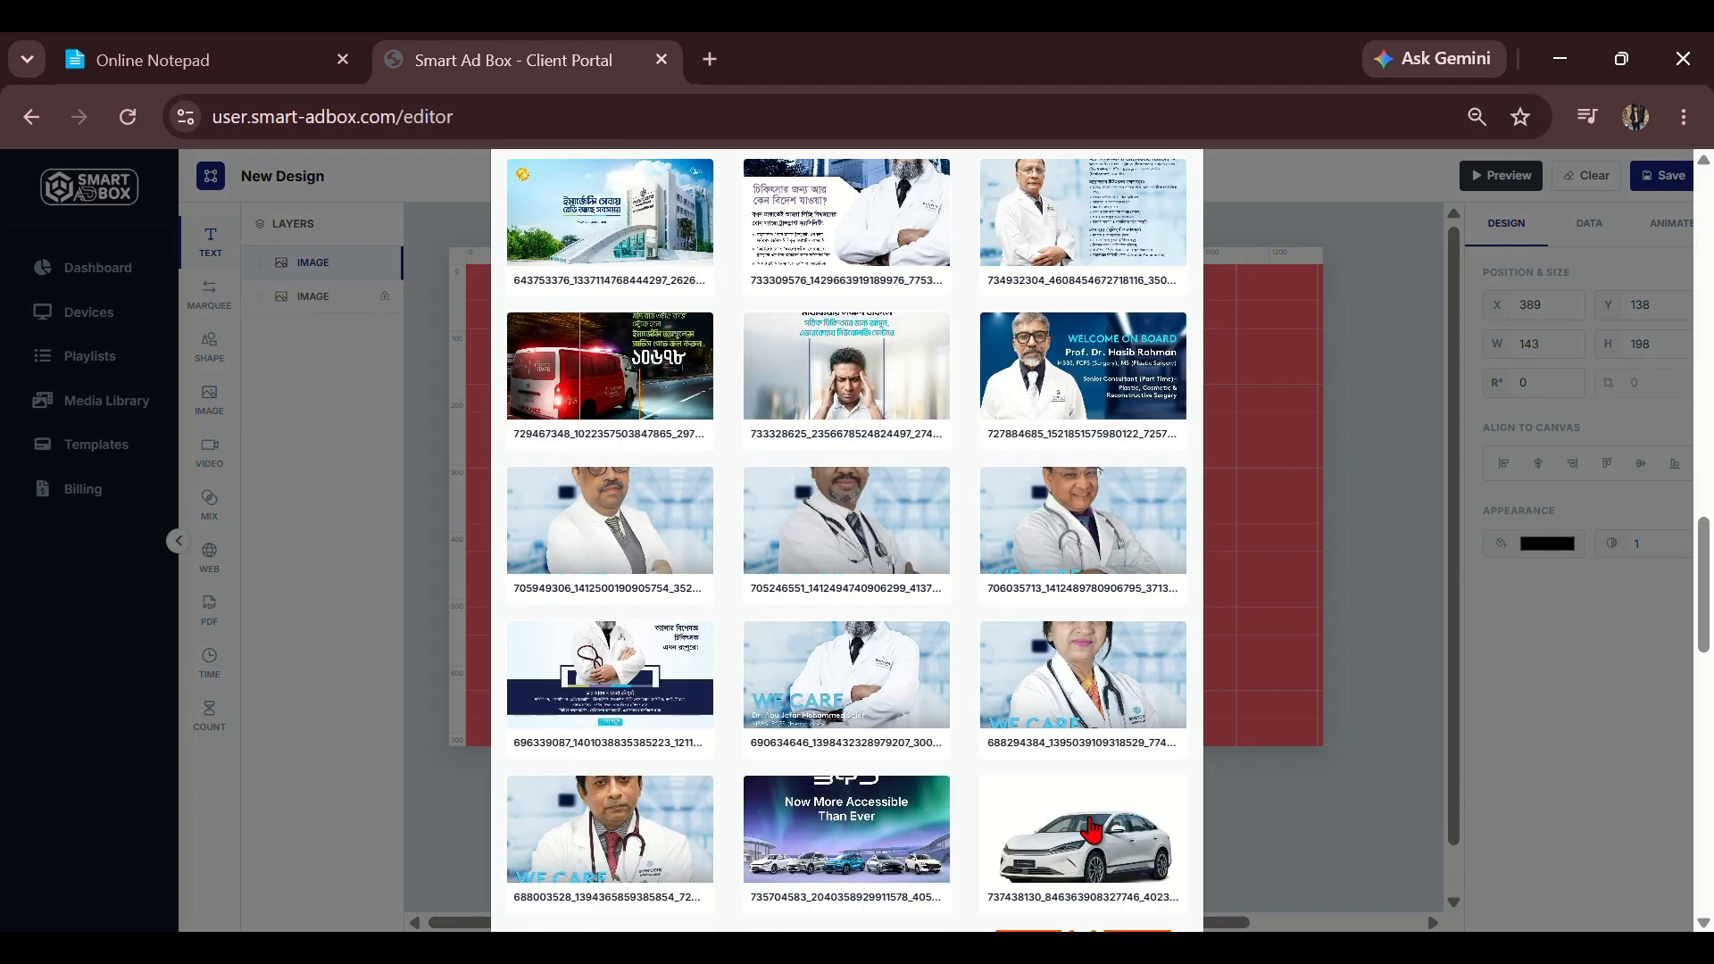
pyautogui.scroll(-10, 1098, 838)
pyautogui.click(1120, 880)
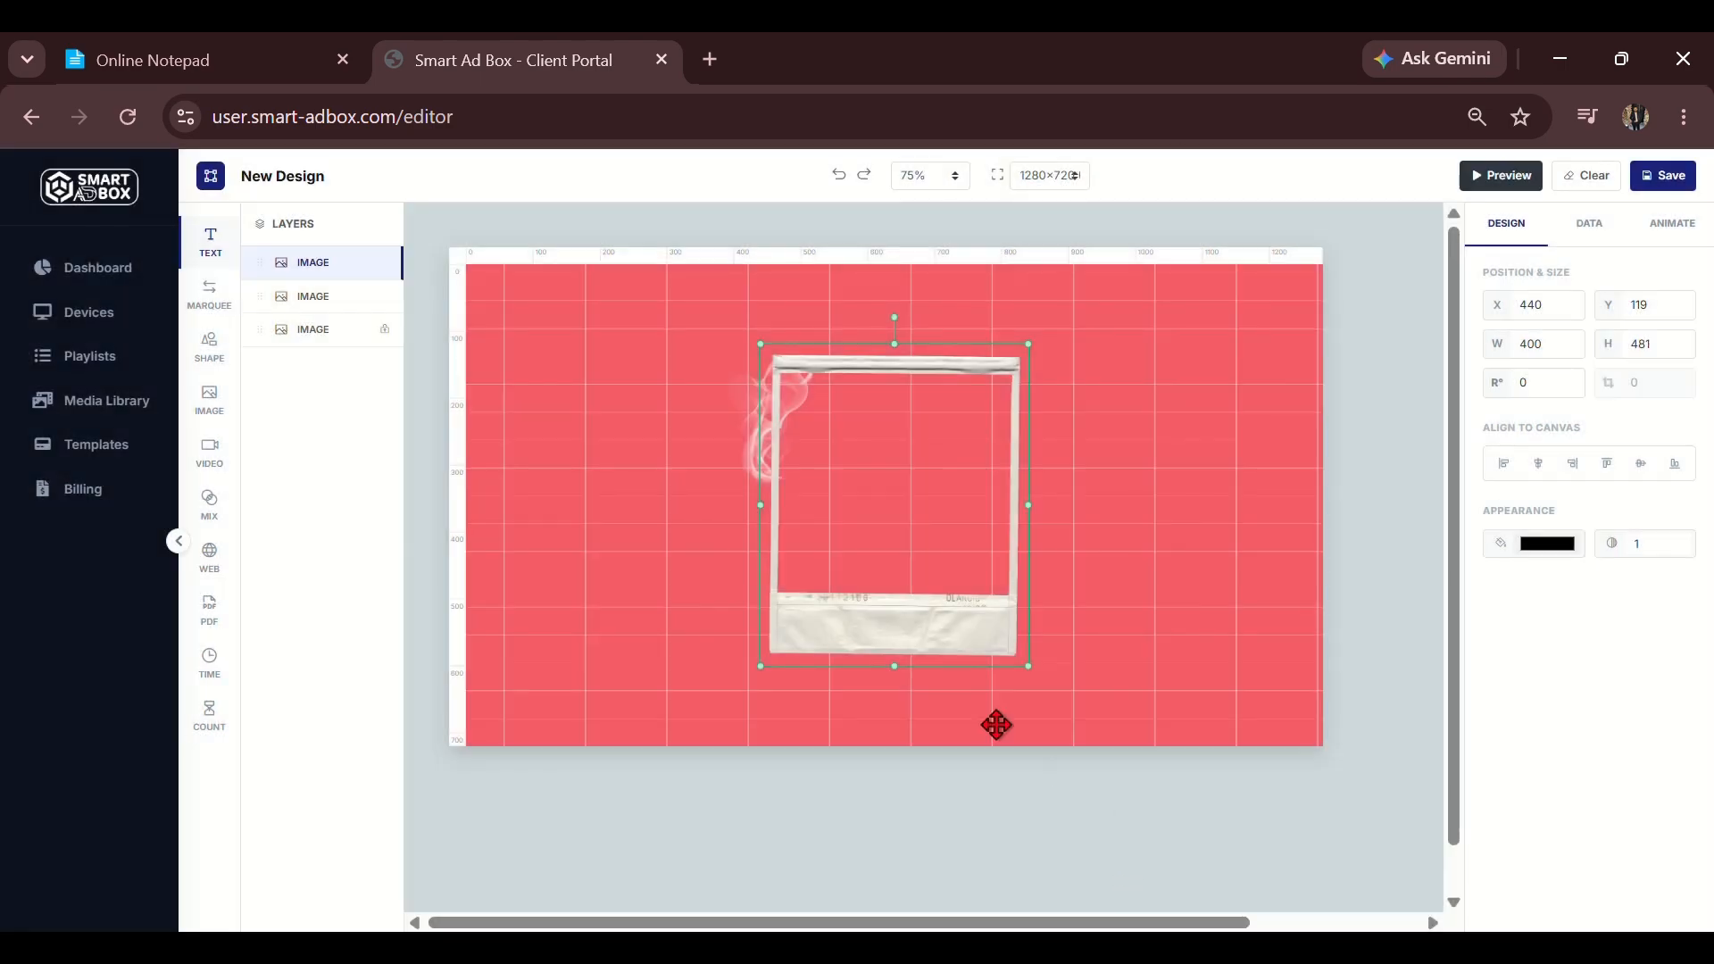
# Place the photo frame near the canvas's right edge at about X 876, Y 160, stretch its height to about 504, and lock it.
pyautogui.moveTo(930, 574); pyautogui.dragTo(1220, 633)
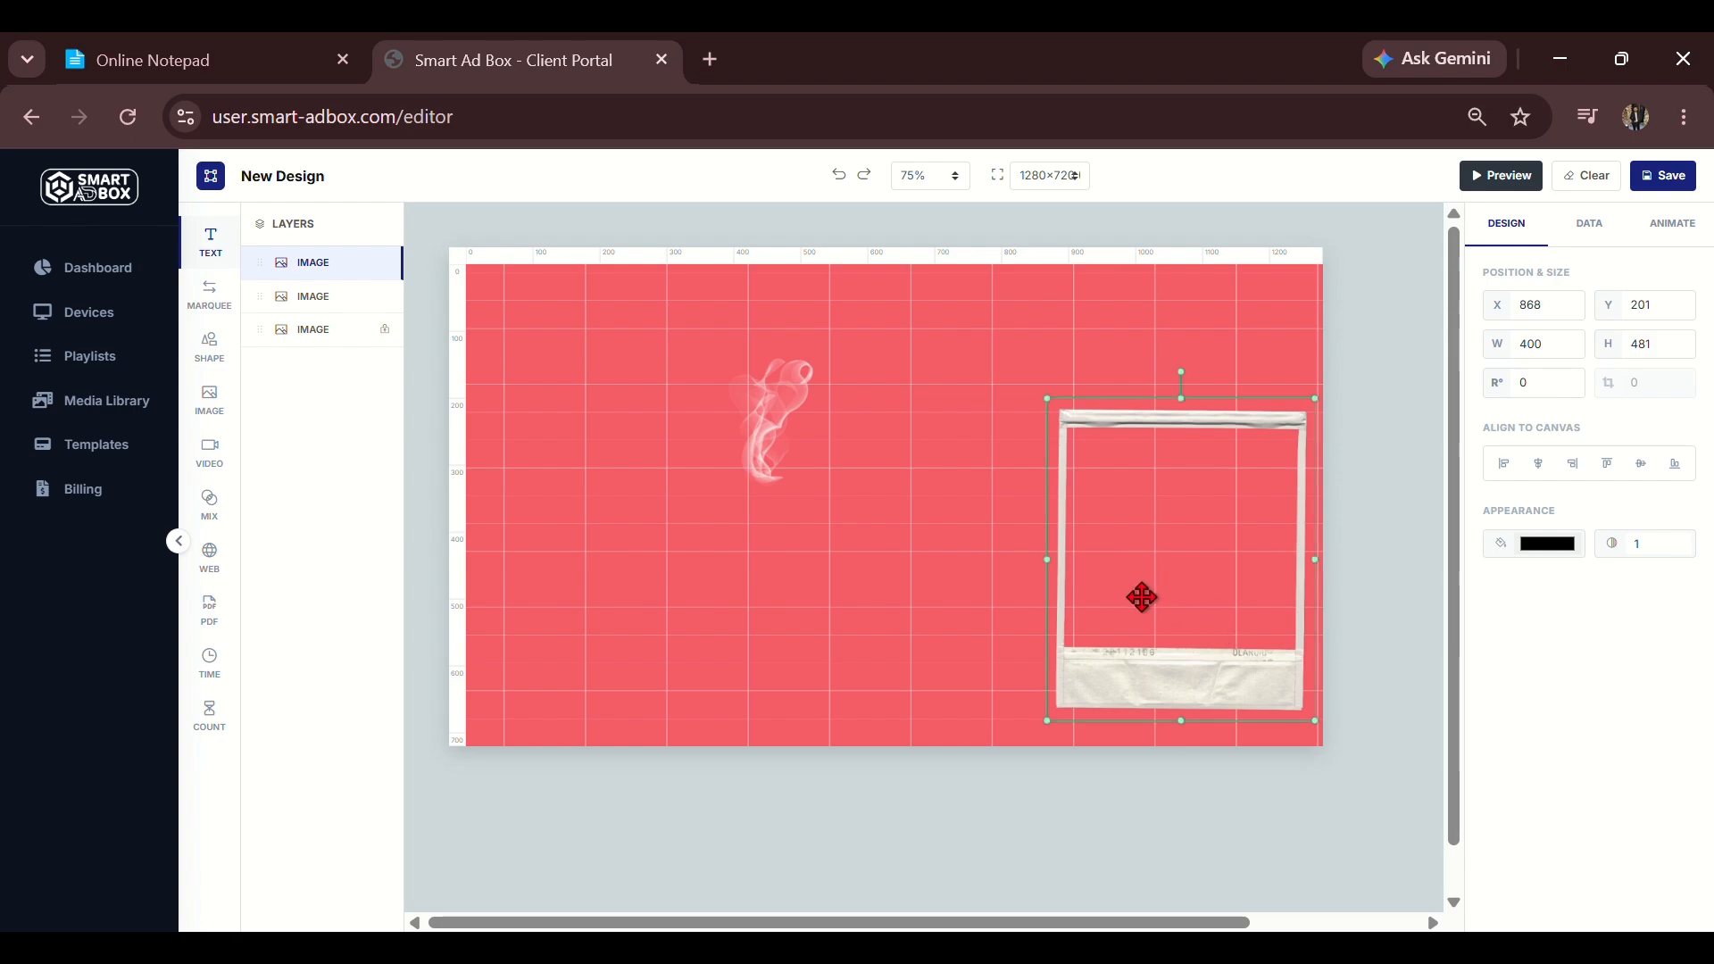
pyautogui.moveTo(1142, 597); pyautogui.dragTo(1148, 586)
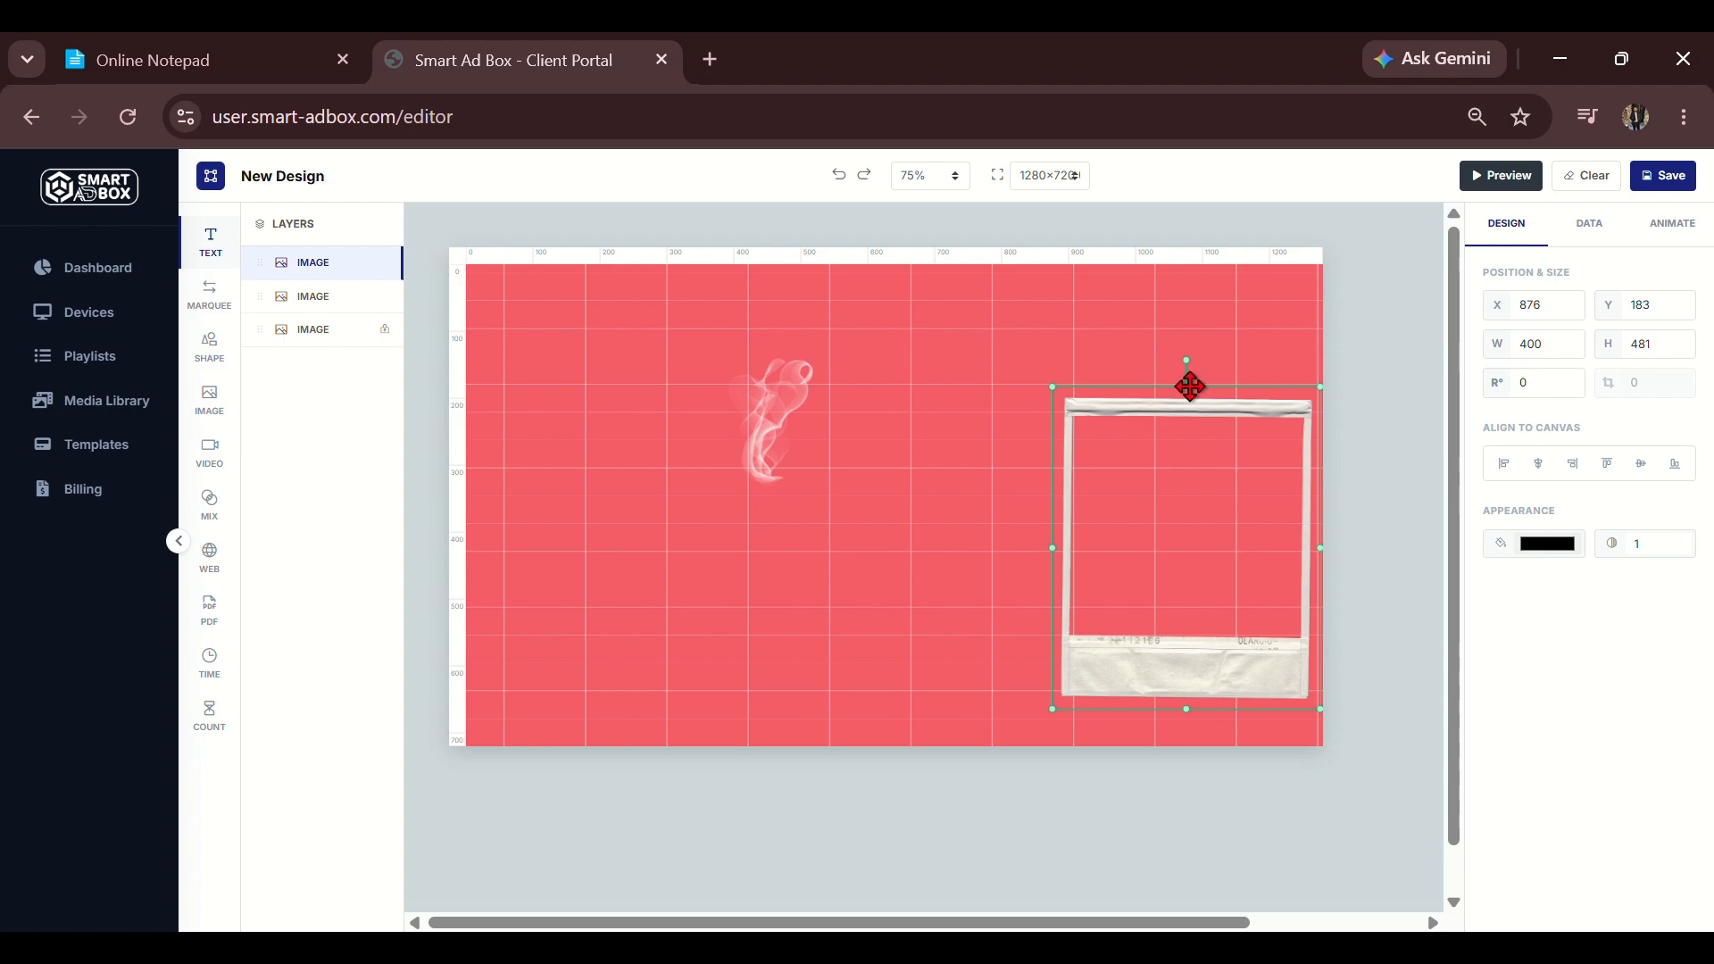
pyautogui.moveTo(1186, 386); pyautogui.dragTo(1186, 370)
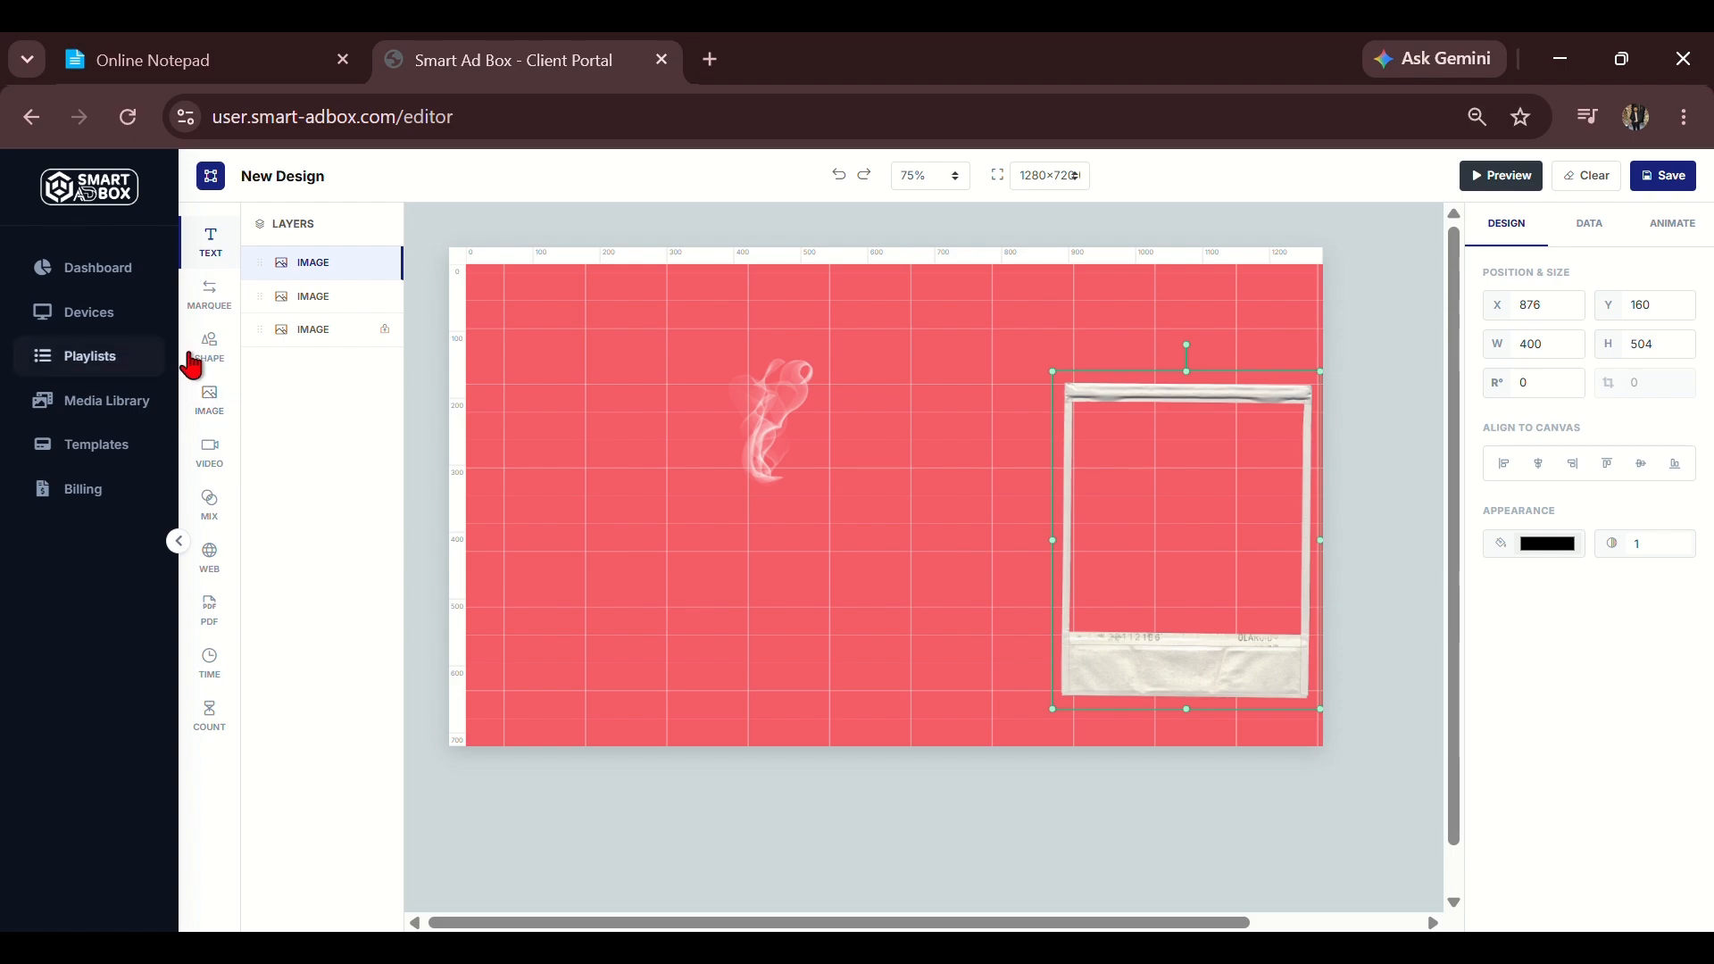
pyautogui.rightClick(1169, 606)
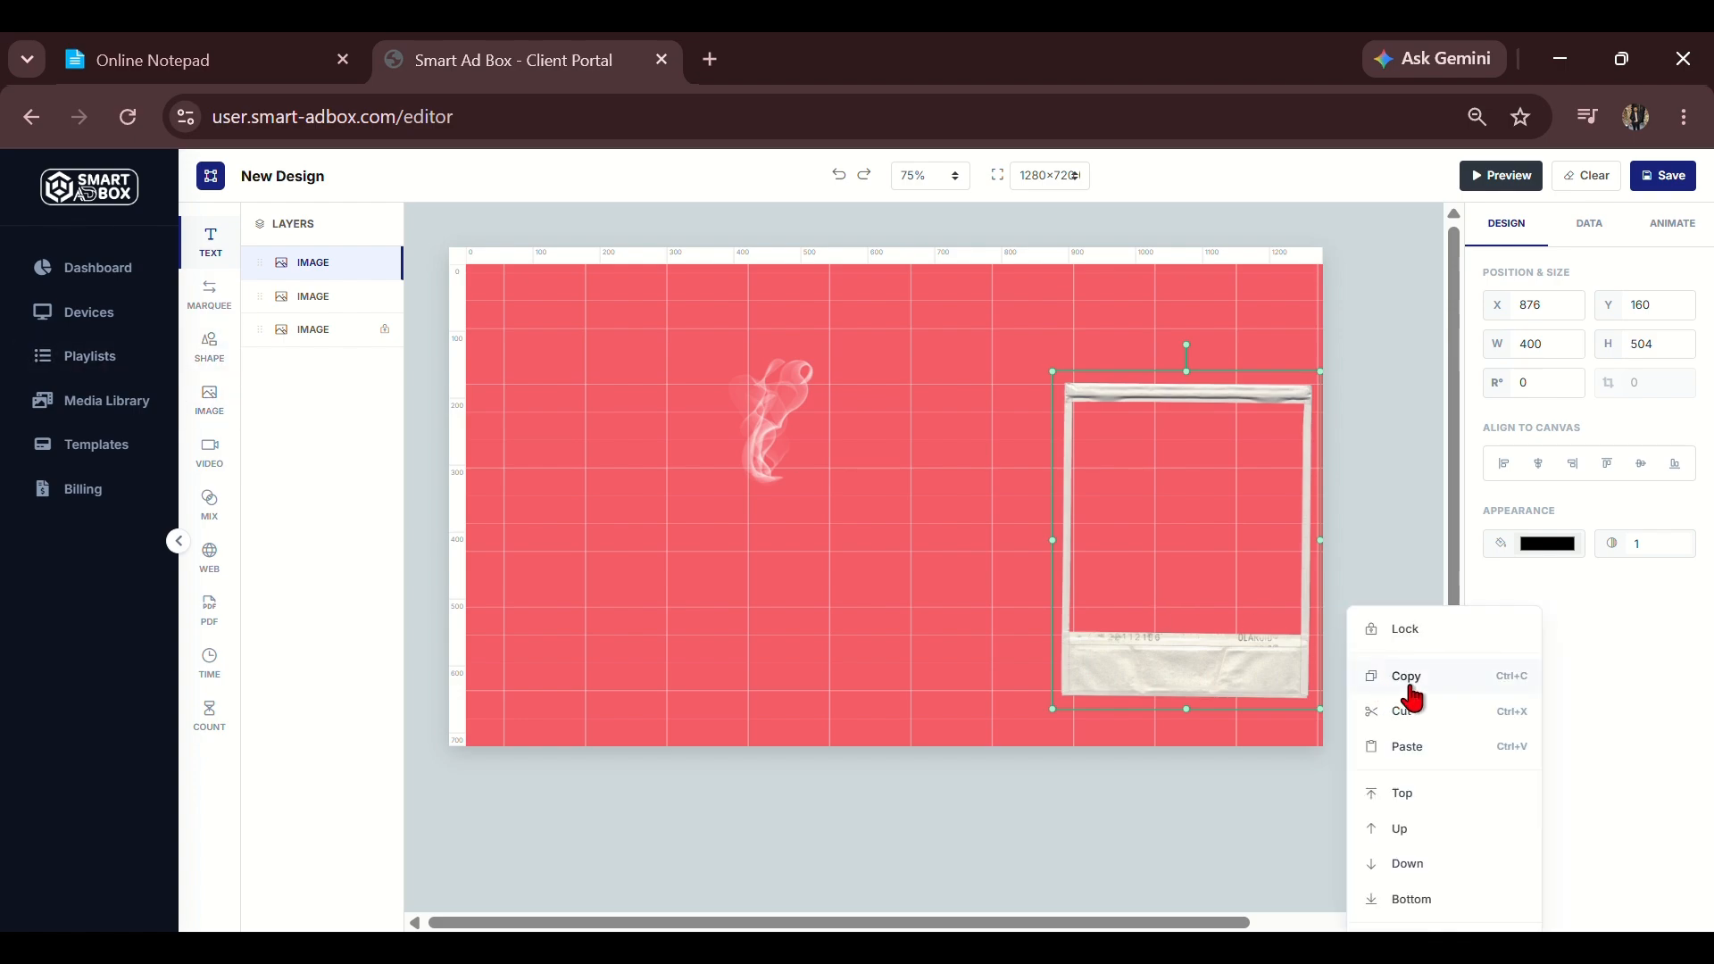
pyautogui.click(1434, 636)
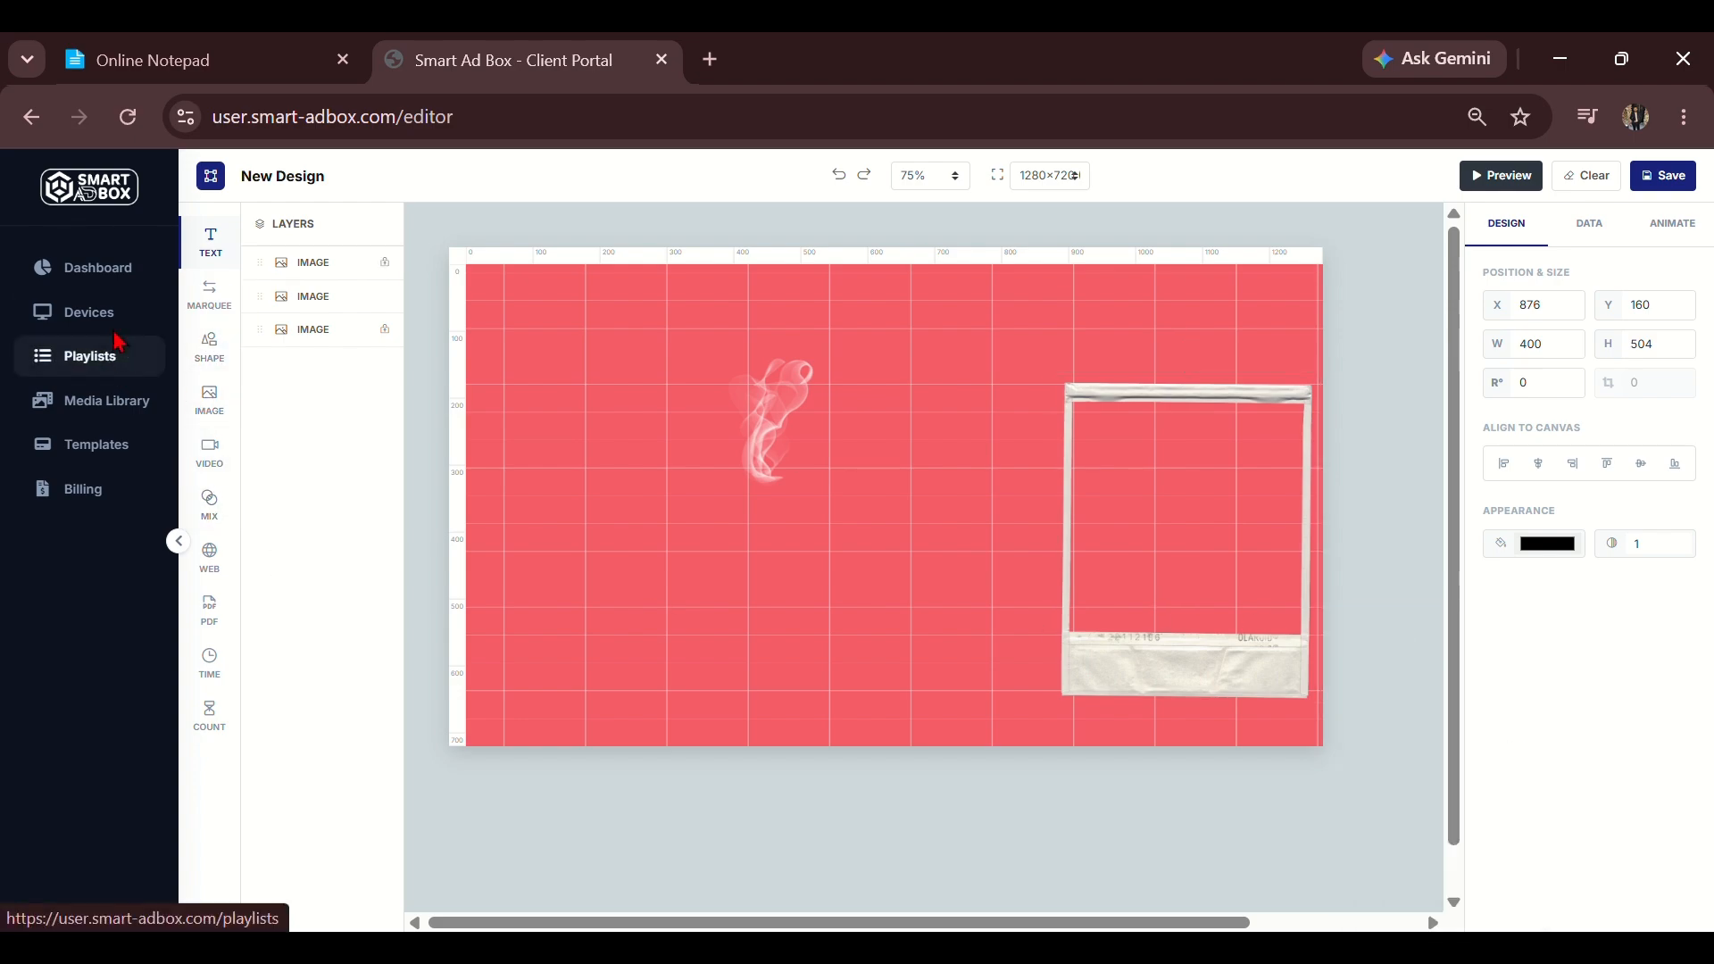
pyautogui.click(200, 407)
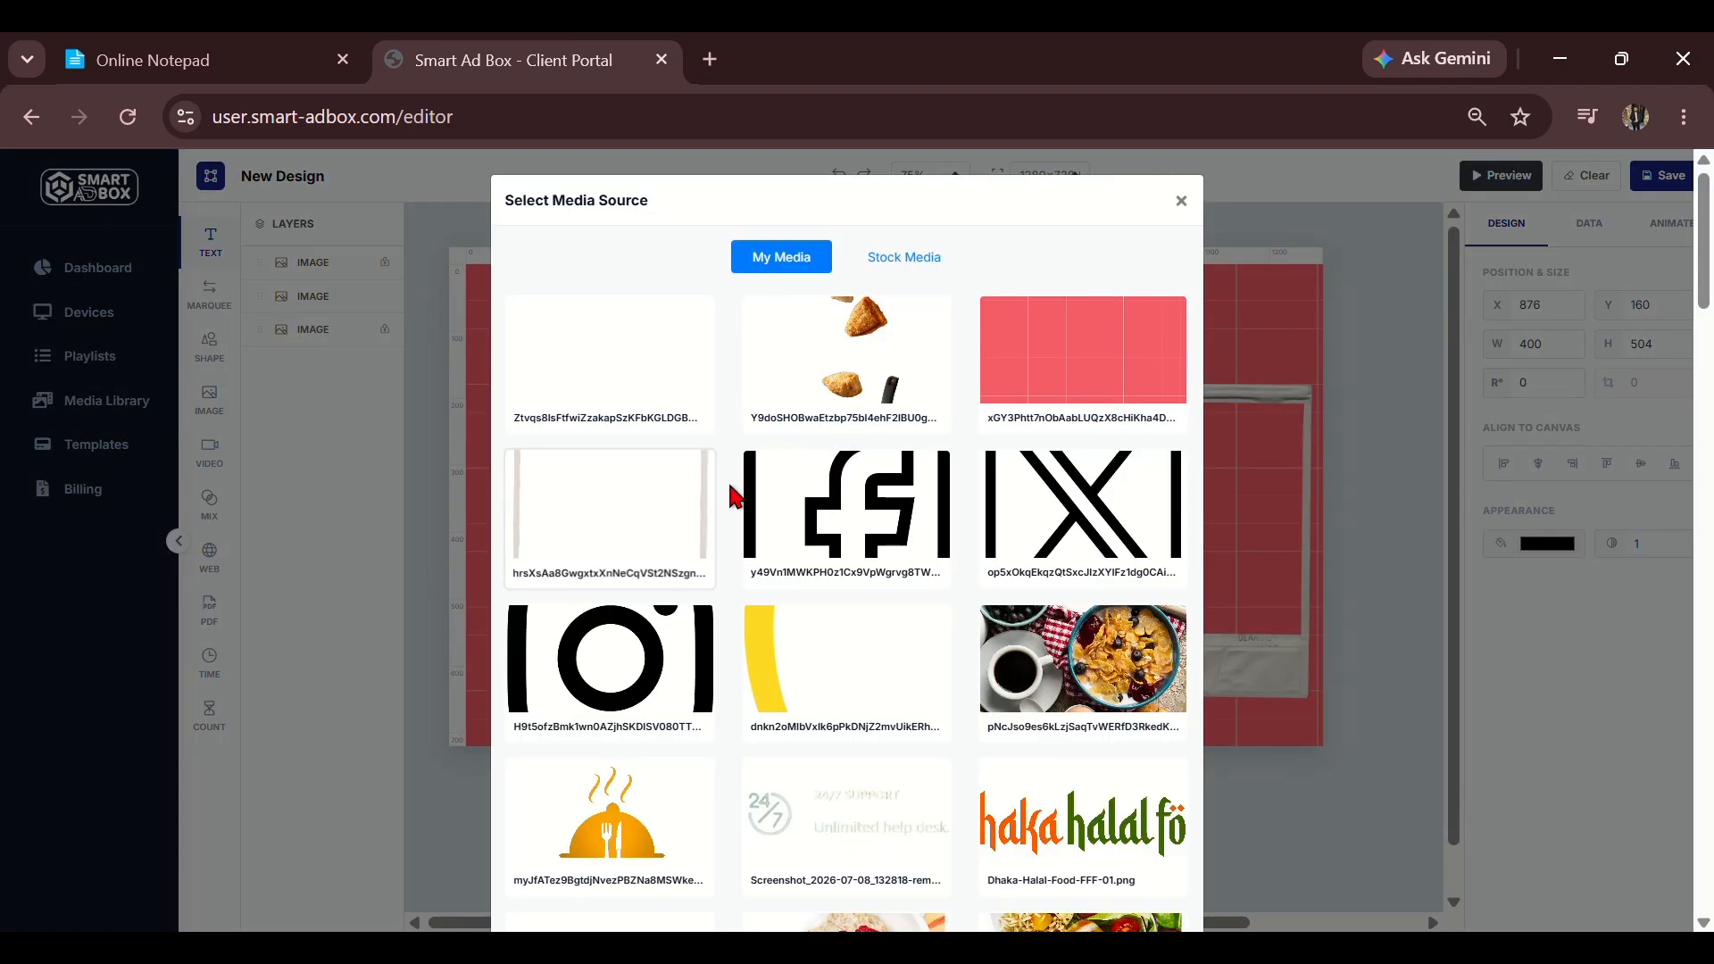
pyautogui.click(628, 343)
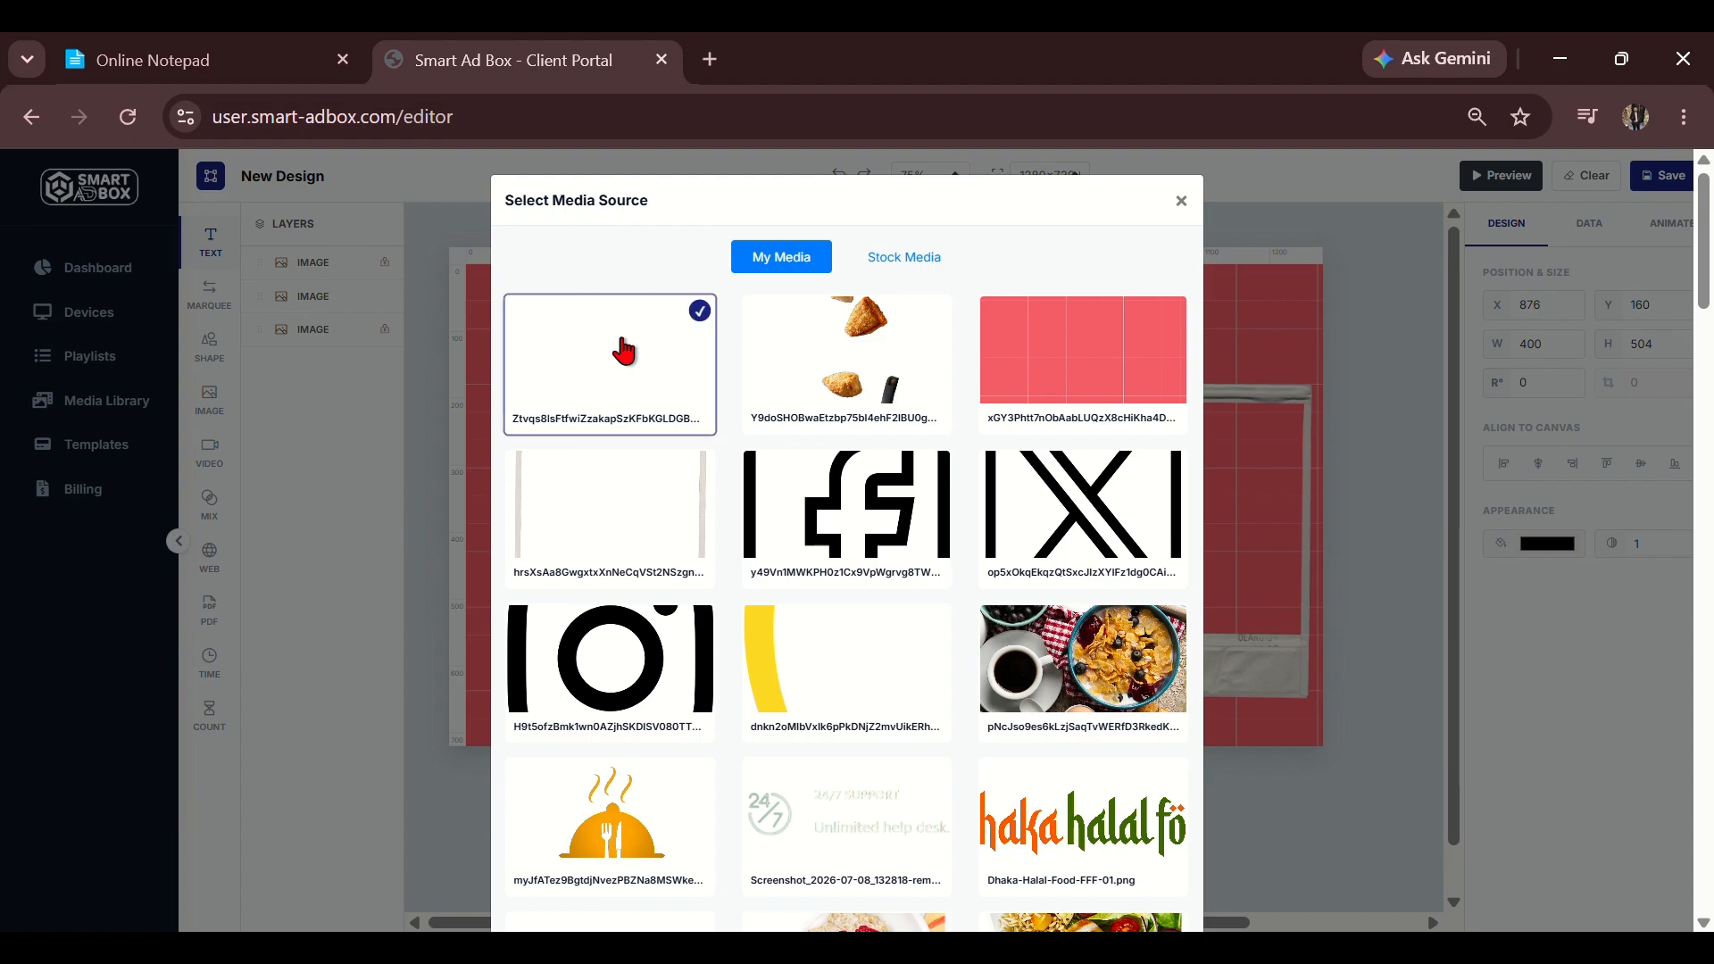
pyautogui.scroll(-20, 1049, 526)
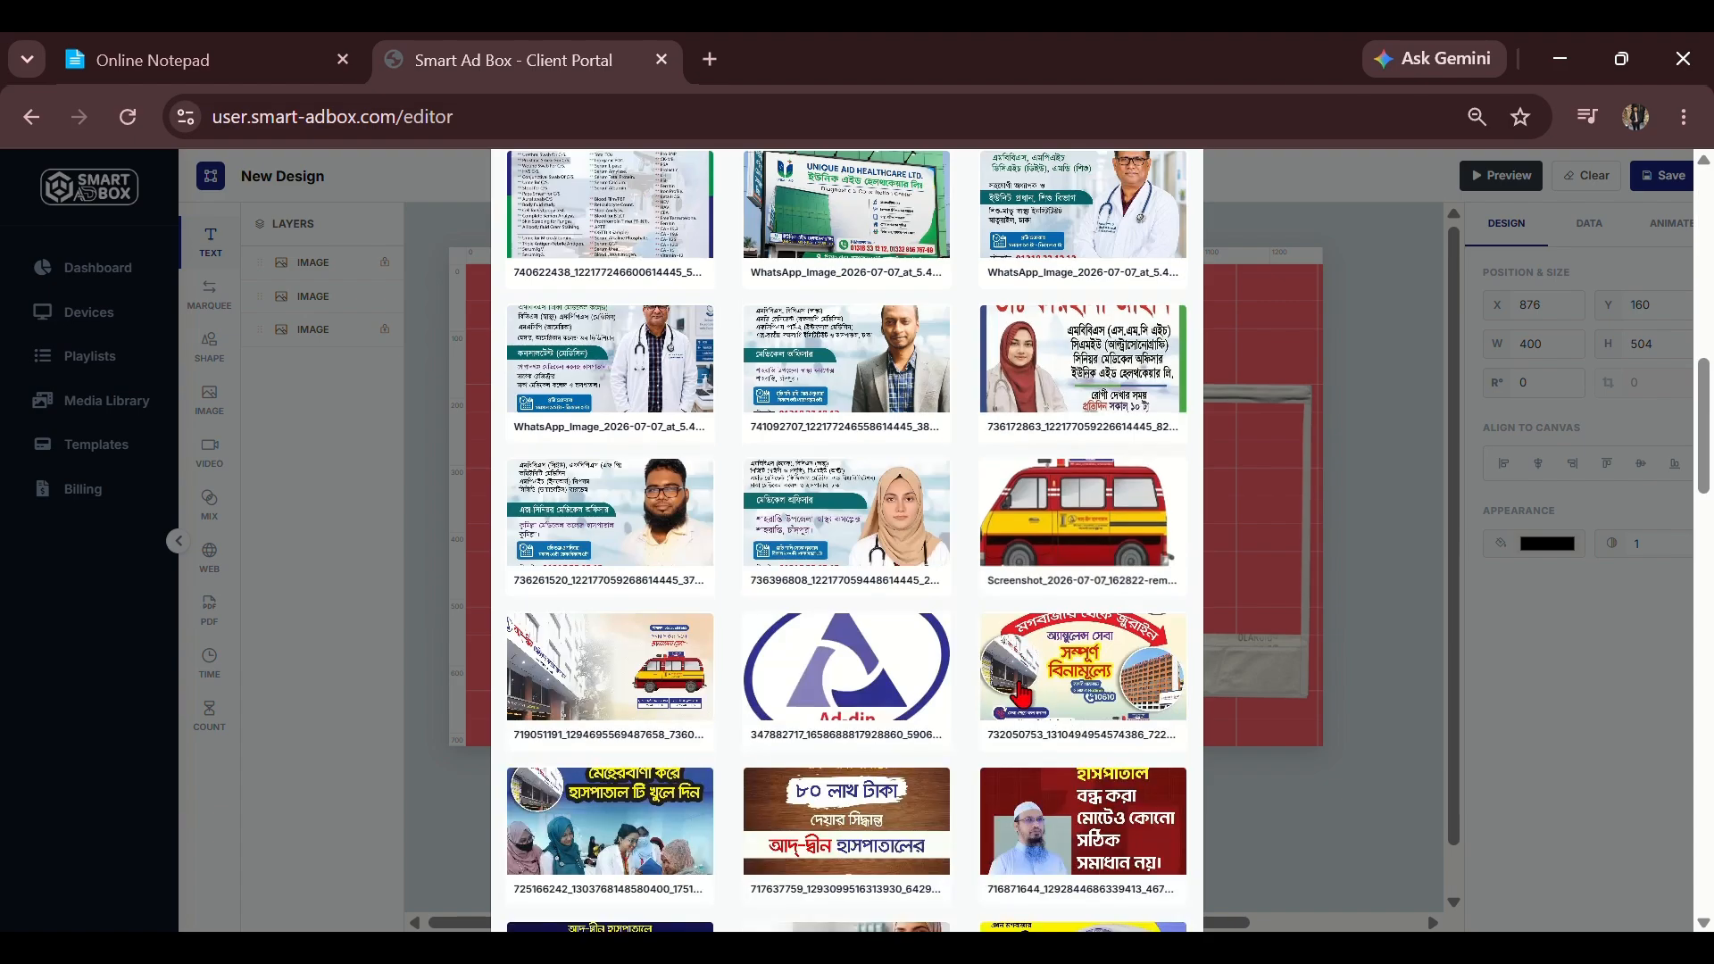
pyautogui.click(1130, 878)
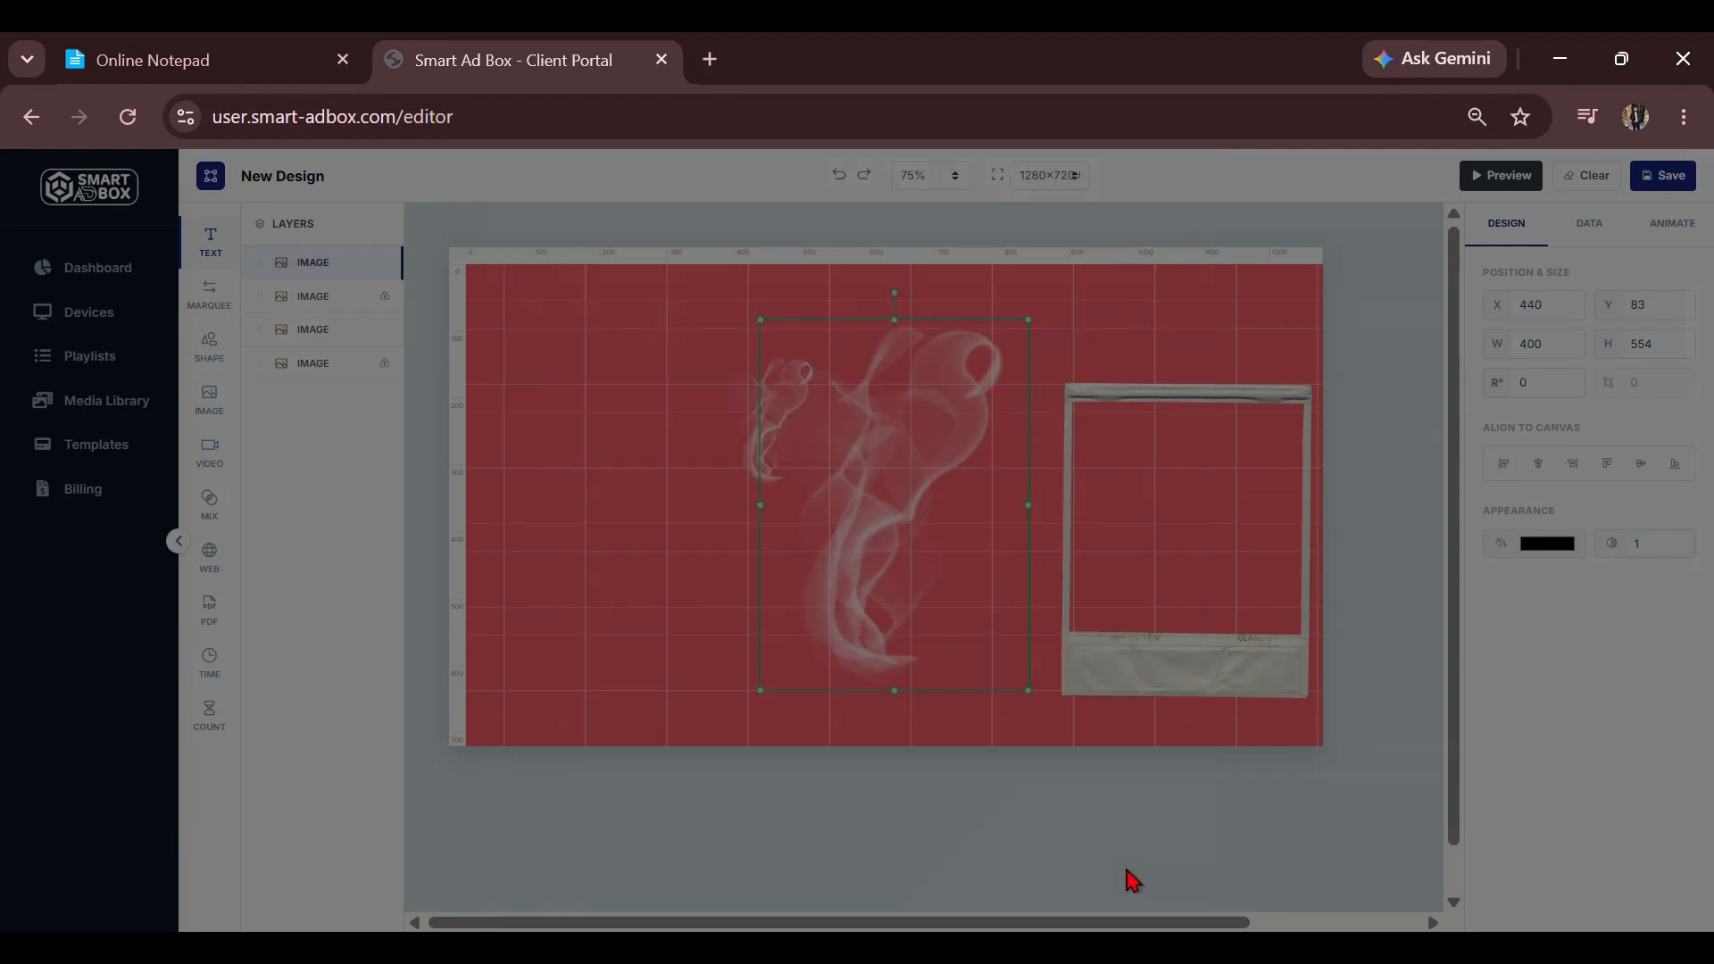
pyautogui.moveTo(956, 619)
pyautogui.mouseDown()
pyautogui.moveTo(968, 708)
pyautogui.moveTo(929, 609)
pyautogui.mouseUp()
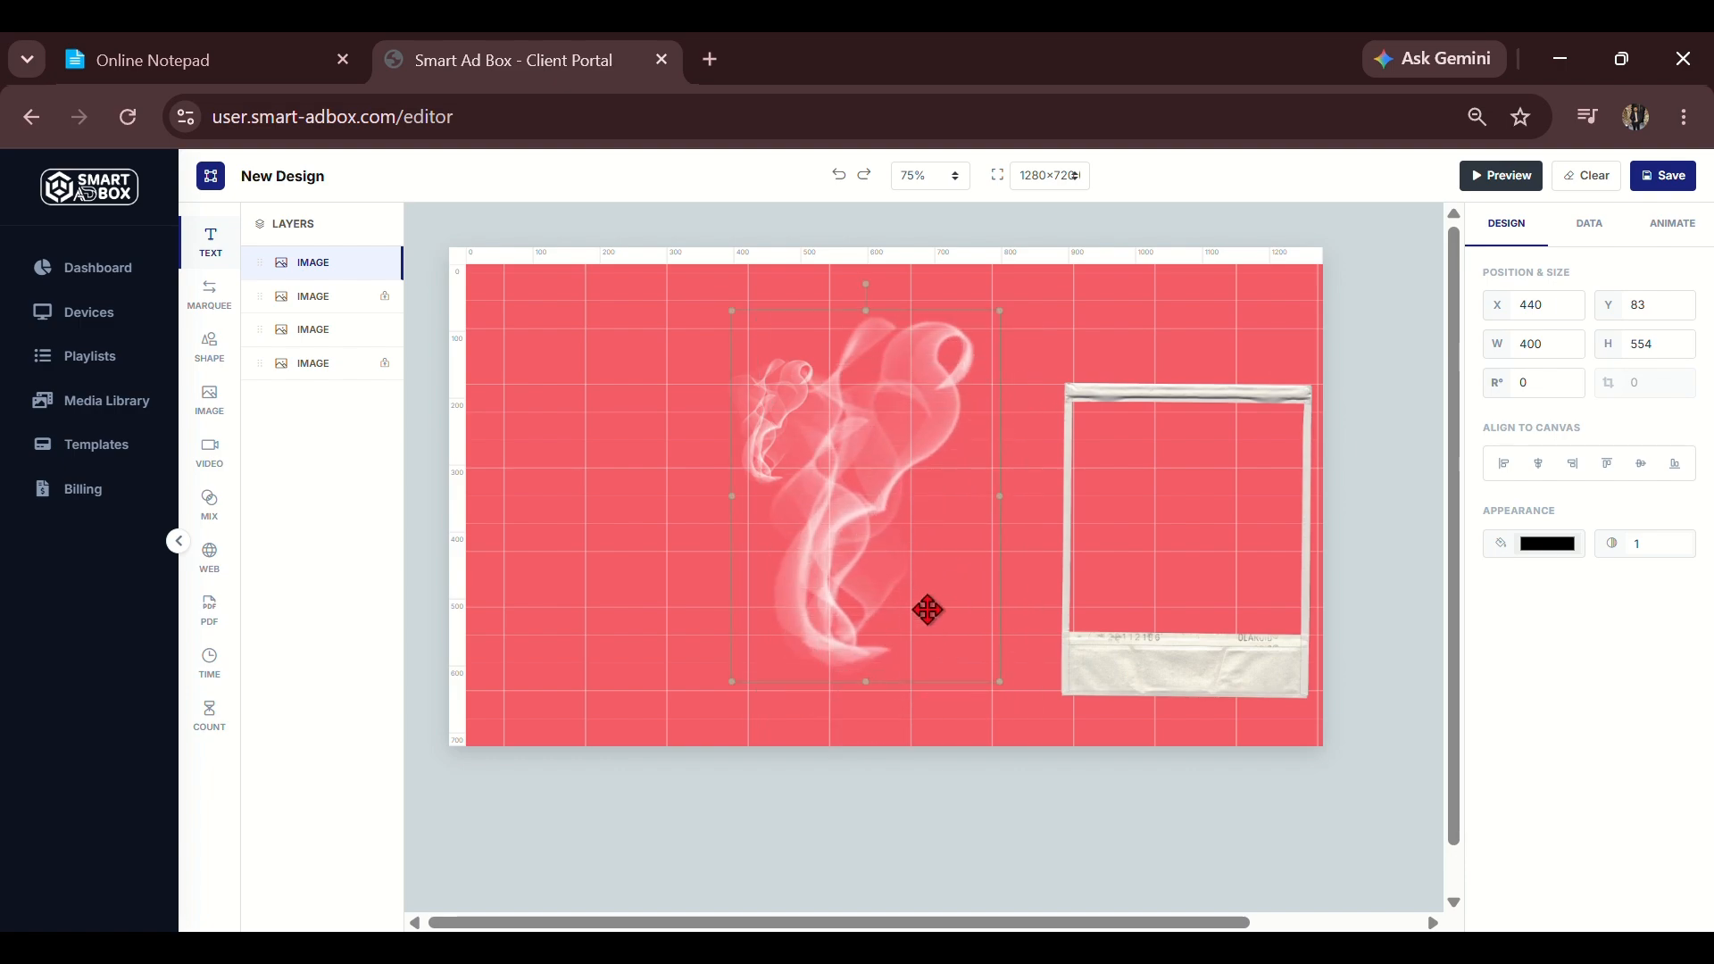
pyautogui.press('Delete')
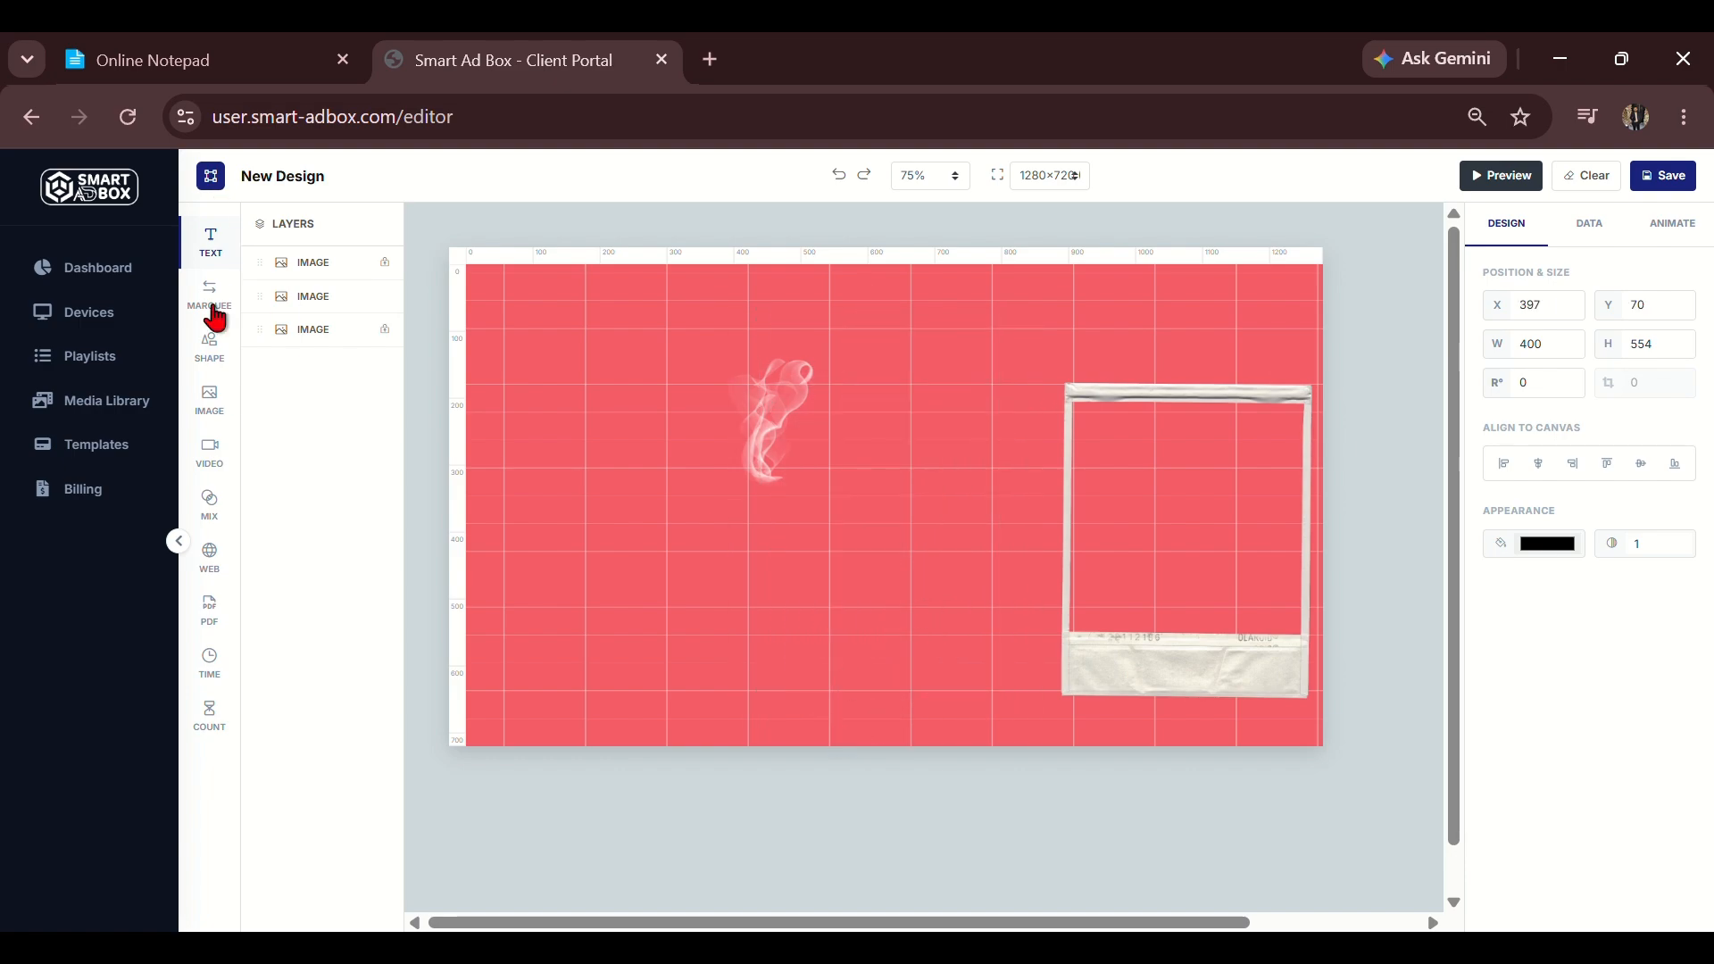
pyautogui.click(218, 402)
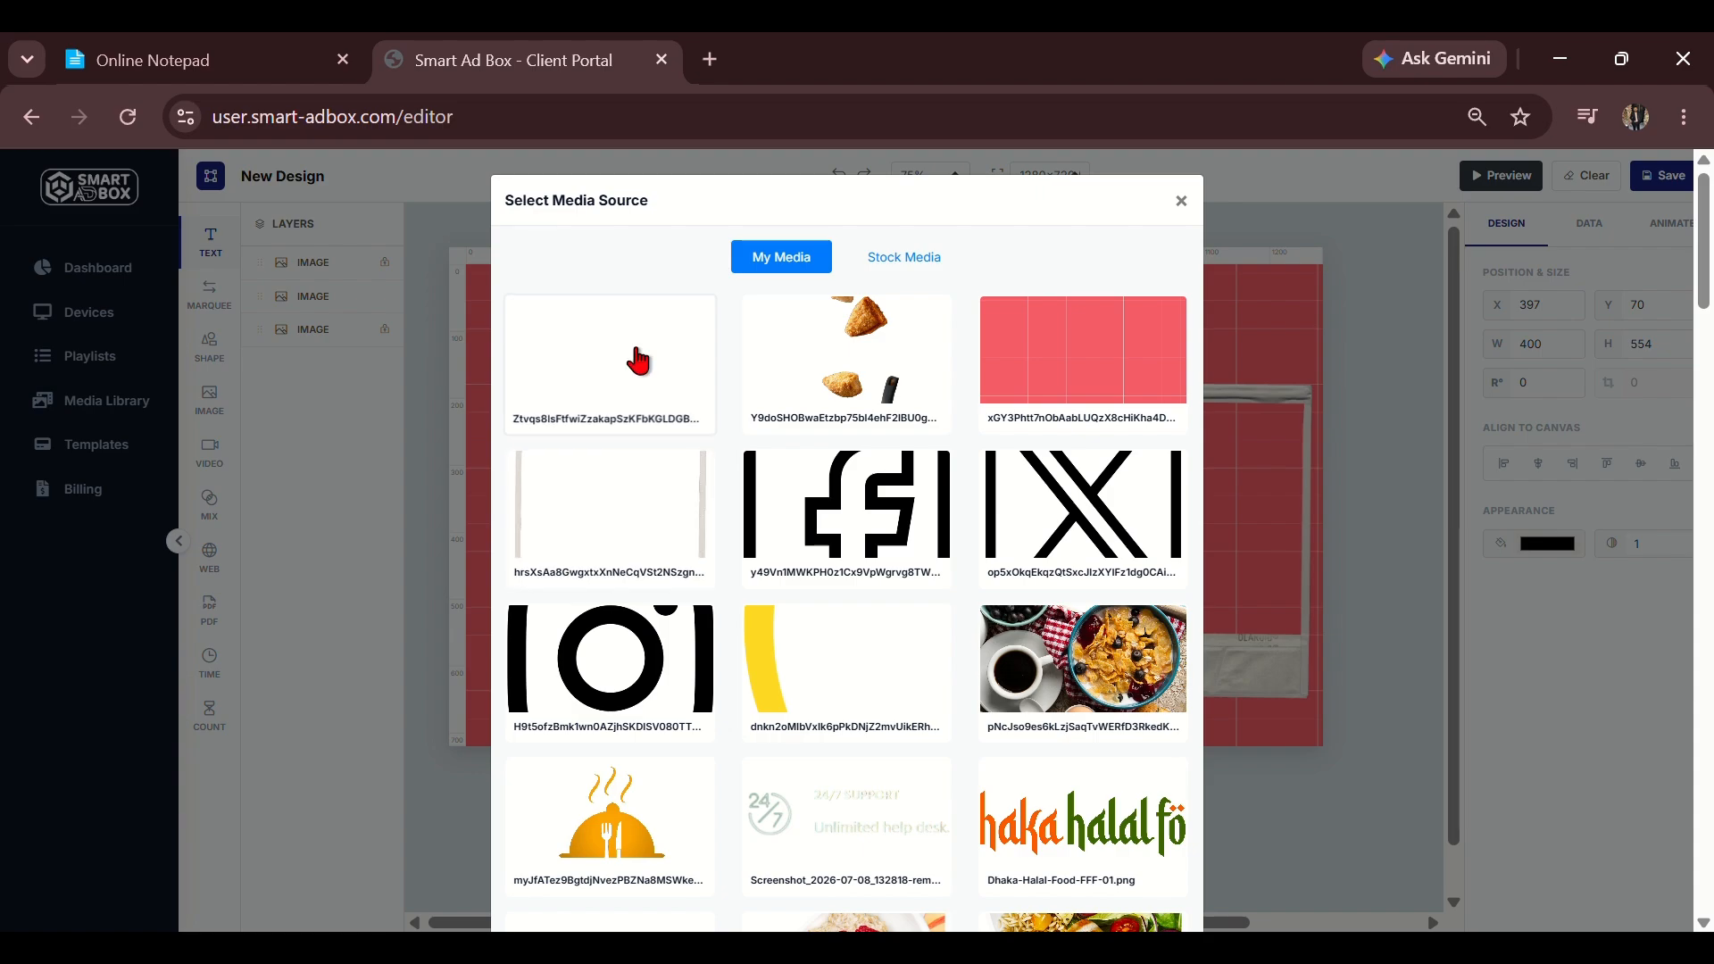
pyautogui.click(638, 360)
pyautogui.scroll(-10, 1088, 851)
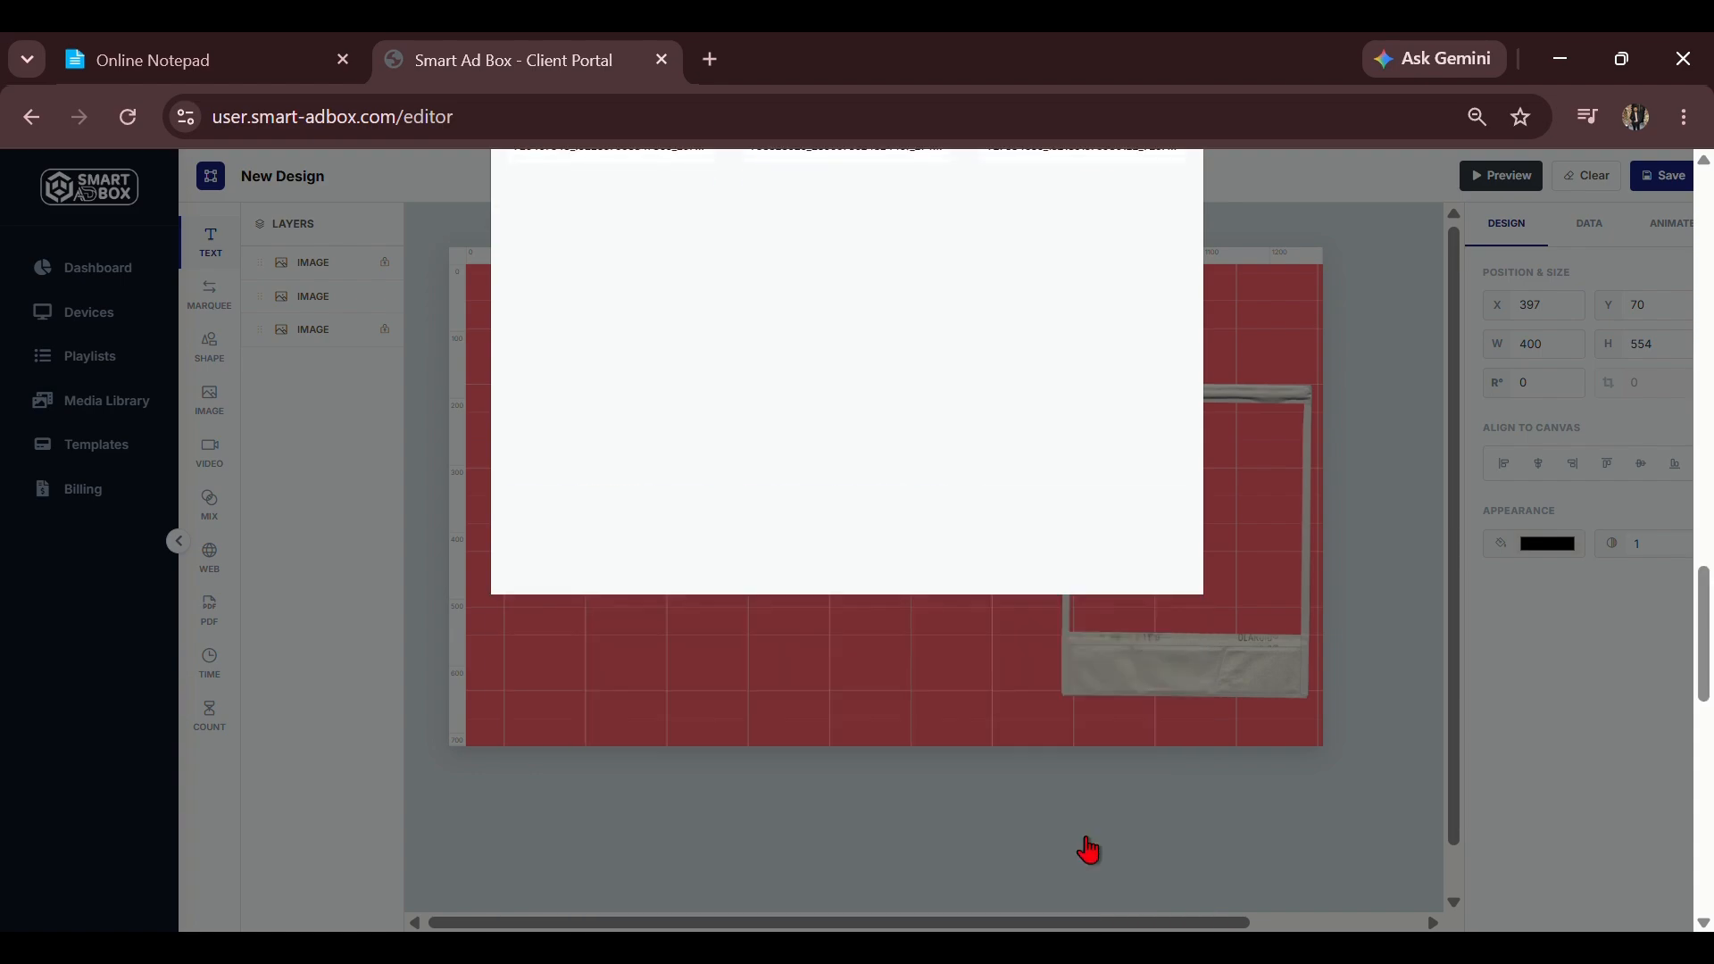
pyautogui.scroll(5, 1089, 851)
pyautogui.click(1094, 877)
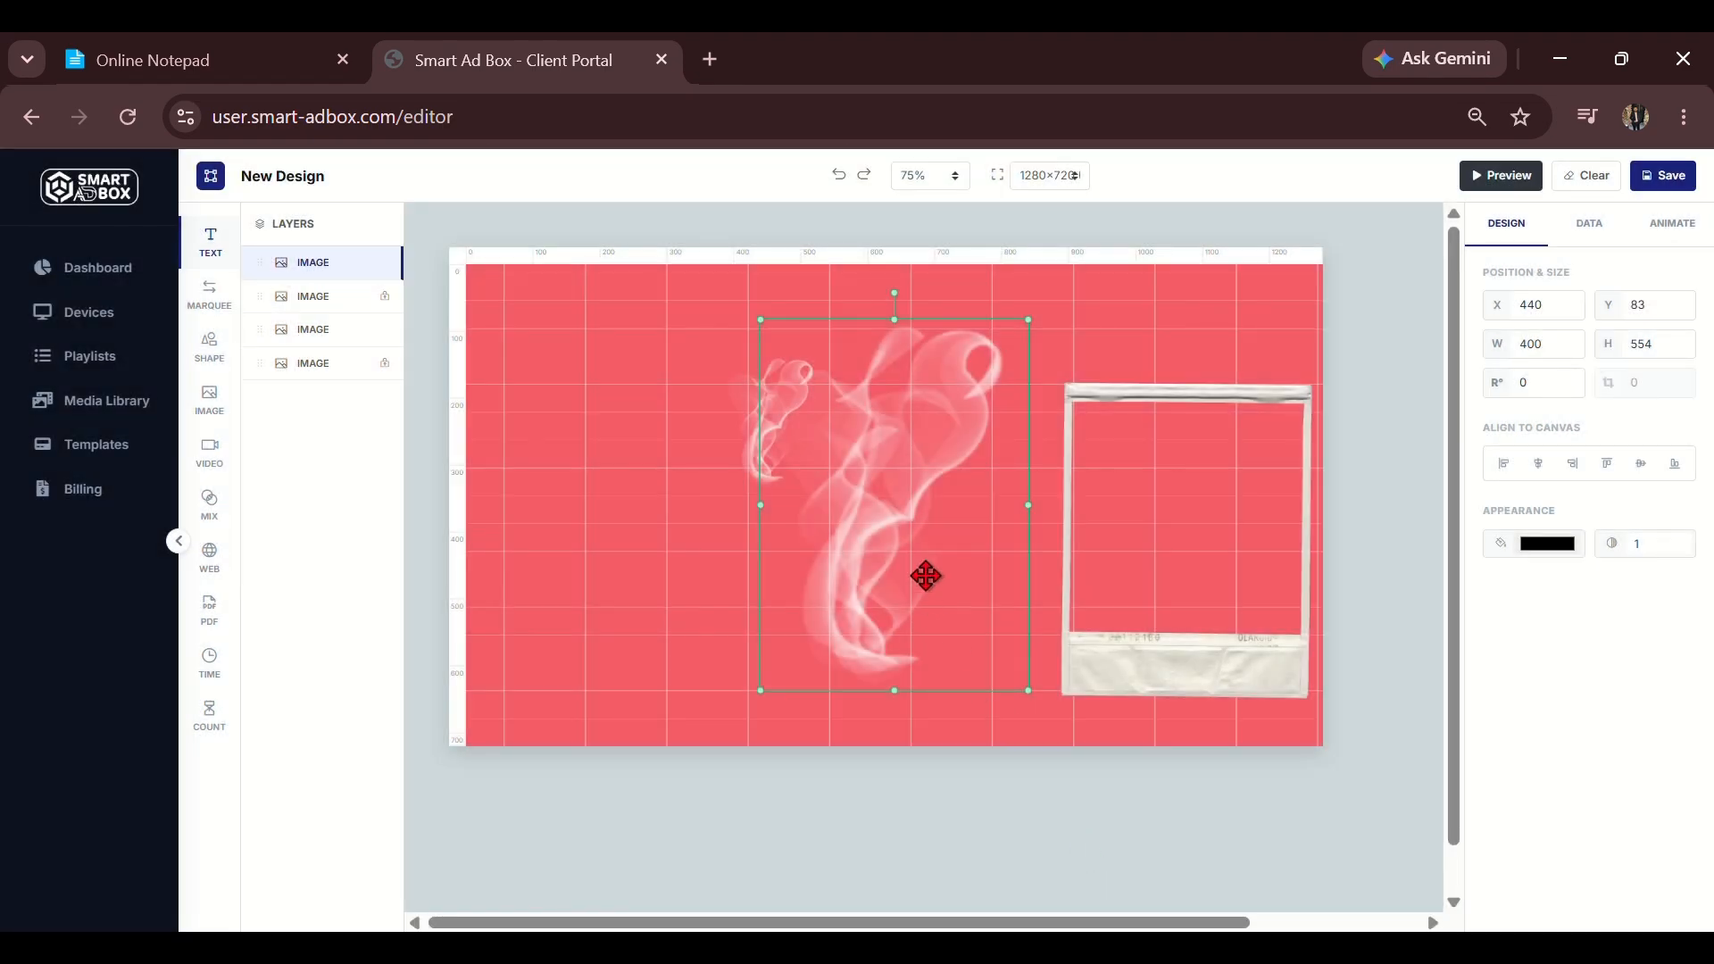
pyautogui.moveTo(926, 576); pyautogui.dragTo(943, 638)
pyautogui.press('Delete')
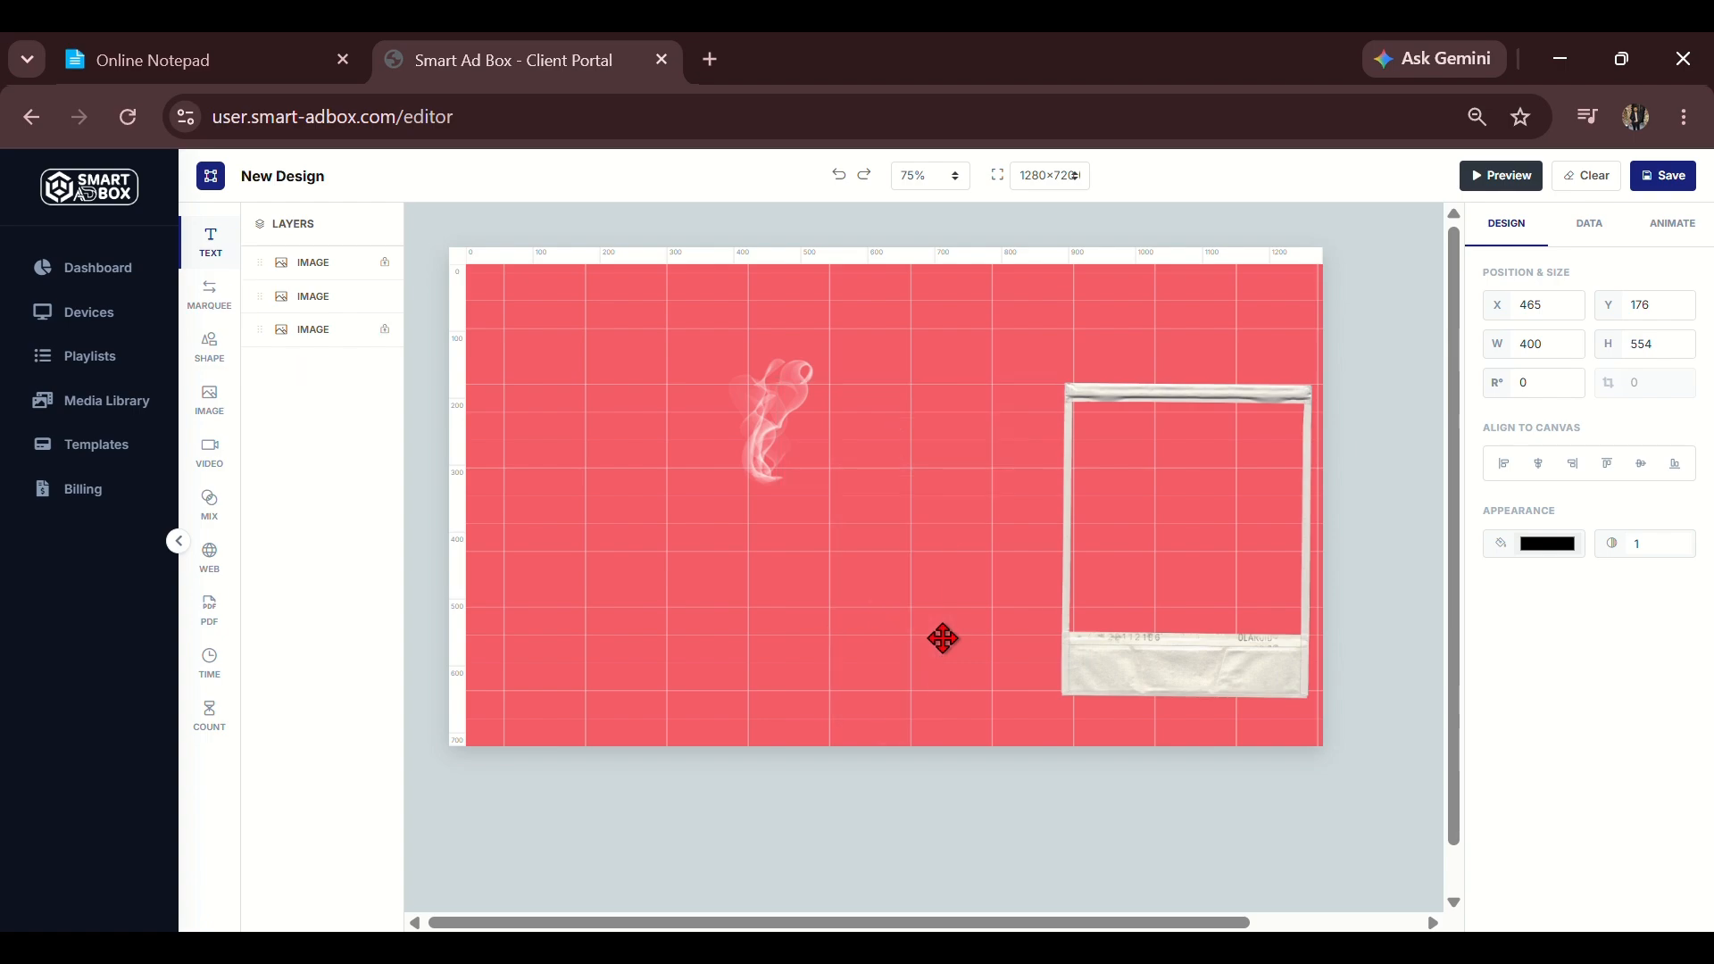
# Insert the frying pan with flying chicken pieces image from My Media onto the canvas.
pyautogui.click(207, 398)
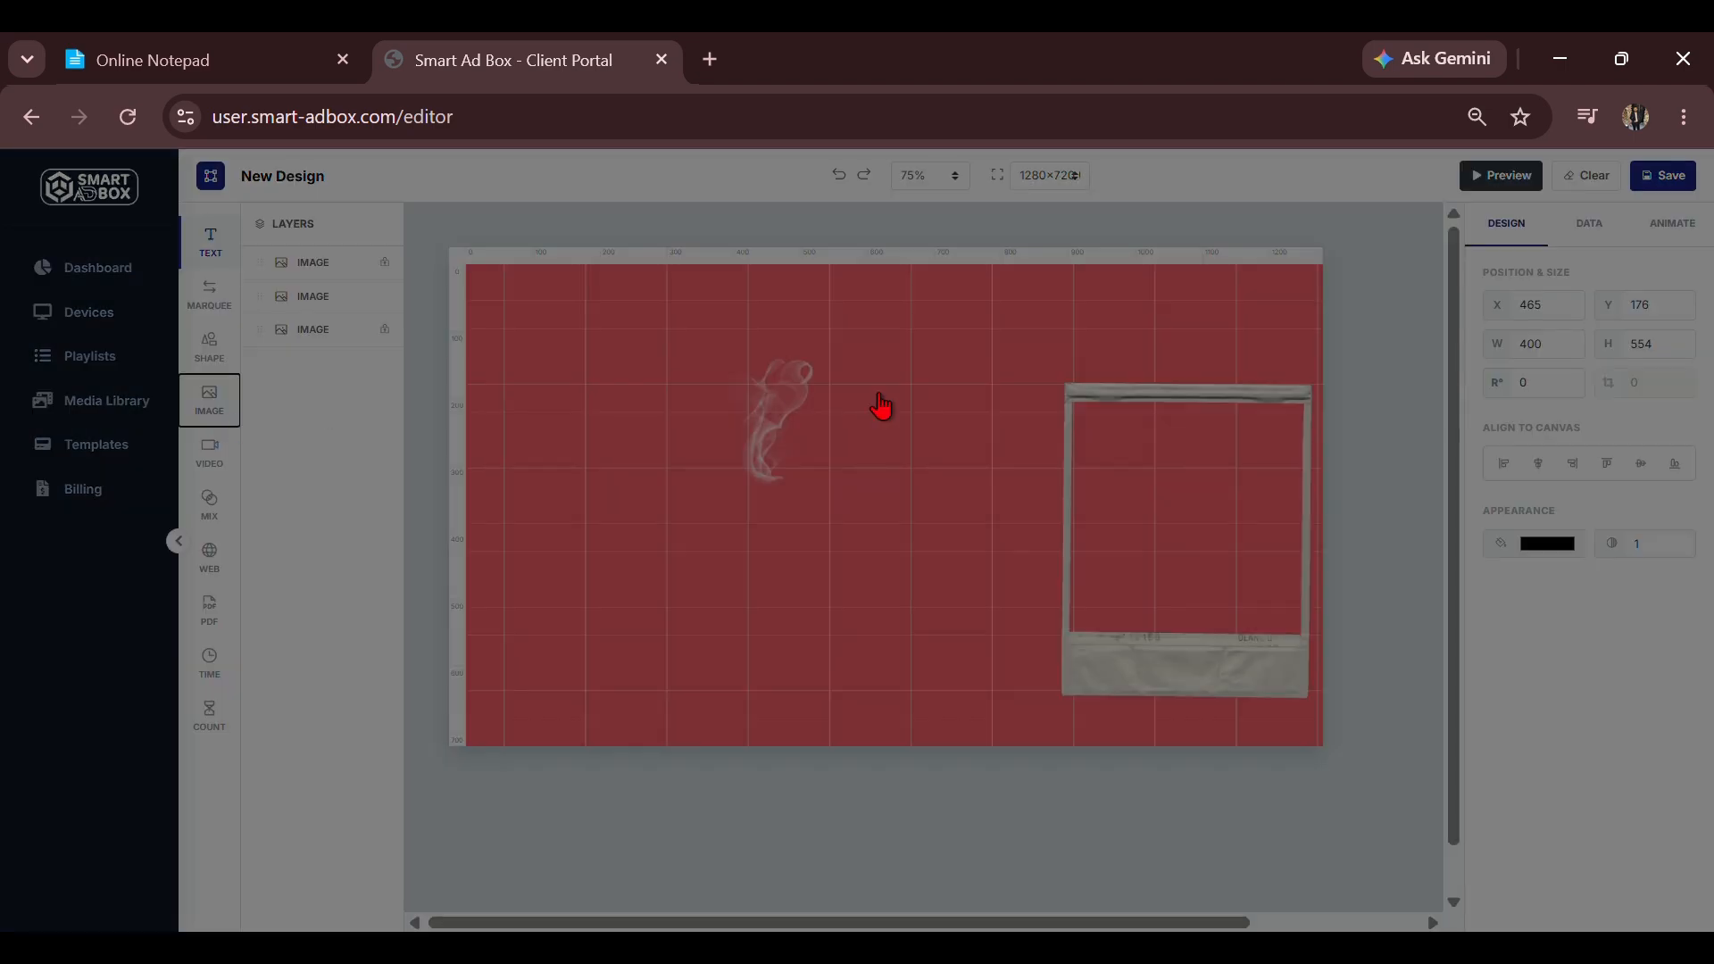
pyautogui.scroll(-2, 866, 478)
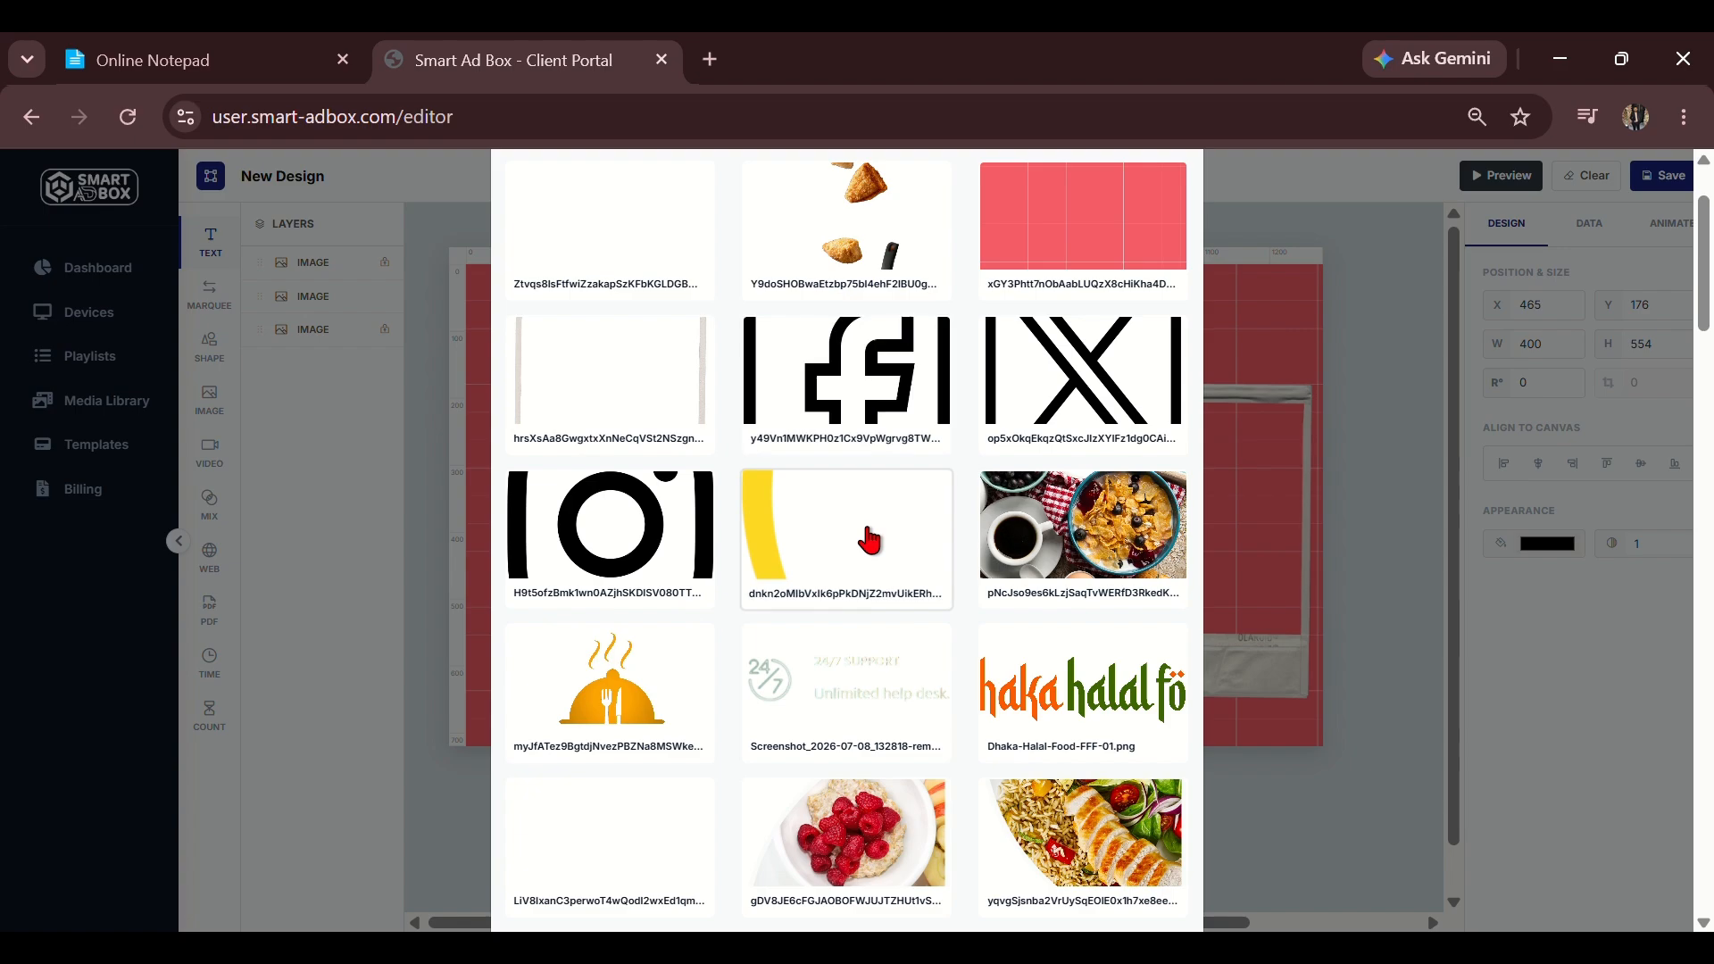
pyautogui.scroll(2, 643, 399)
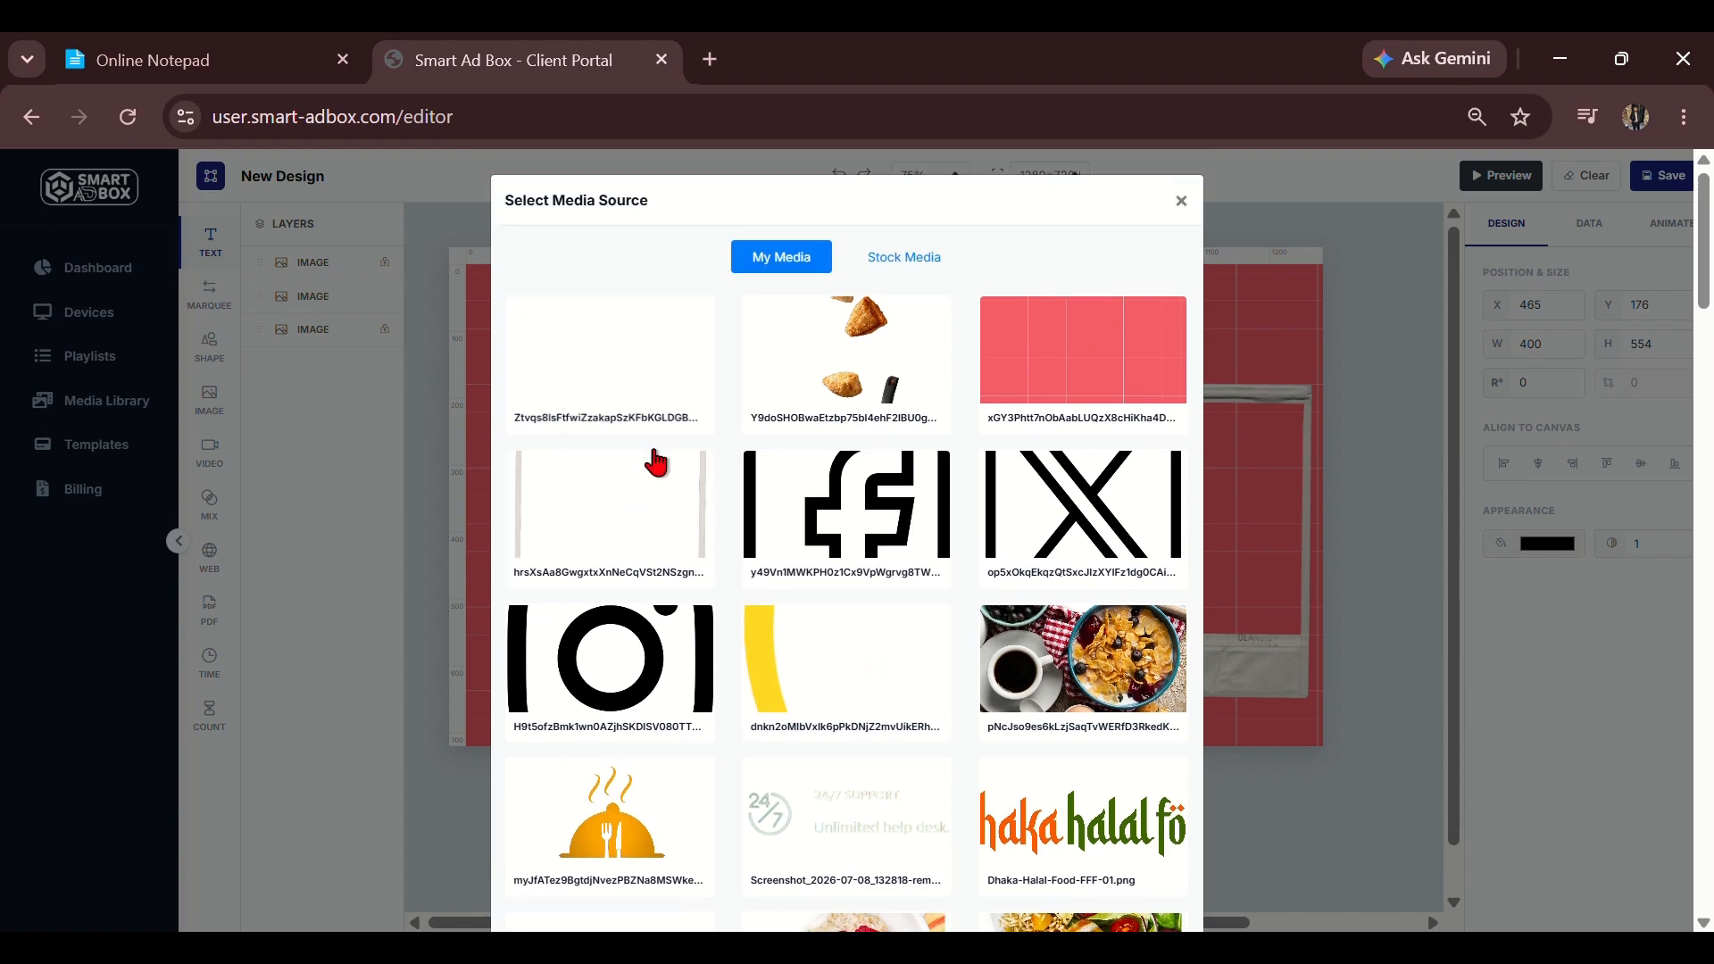
pyautogui.click(808, 384)
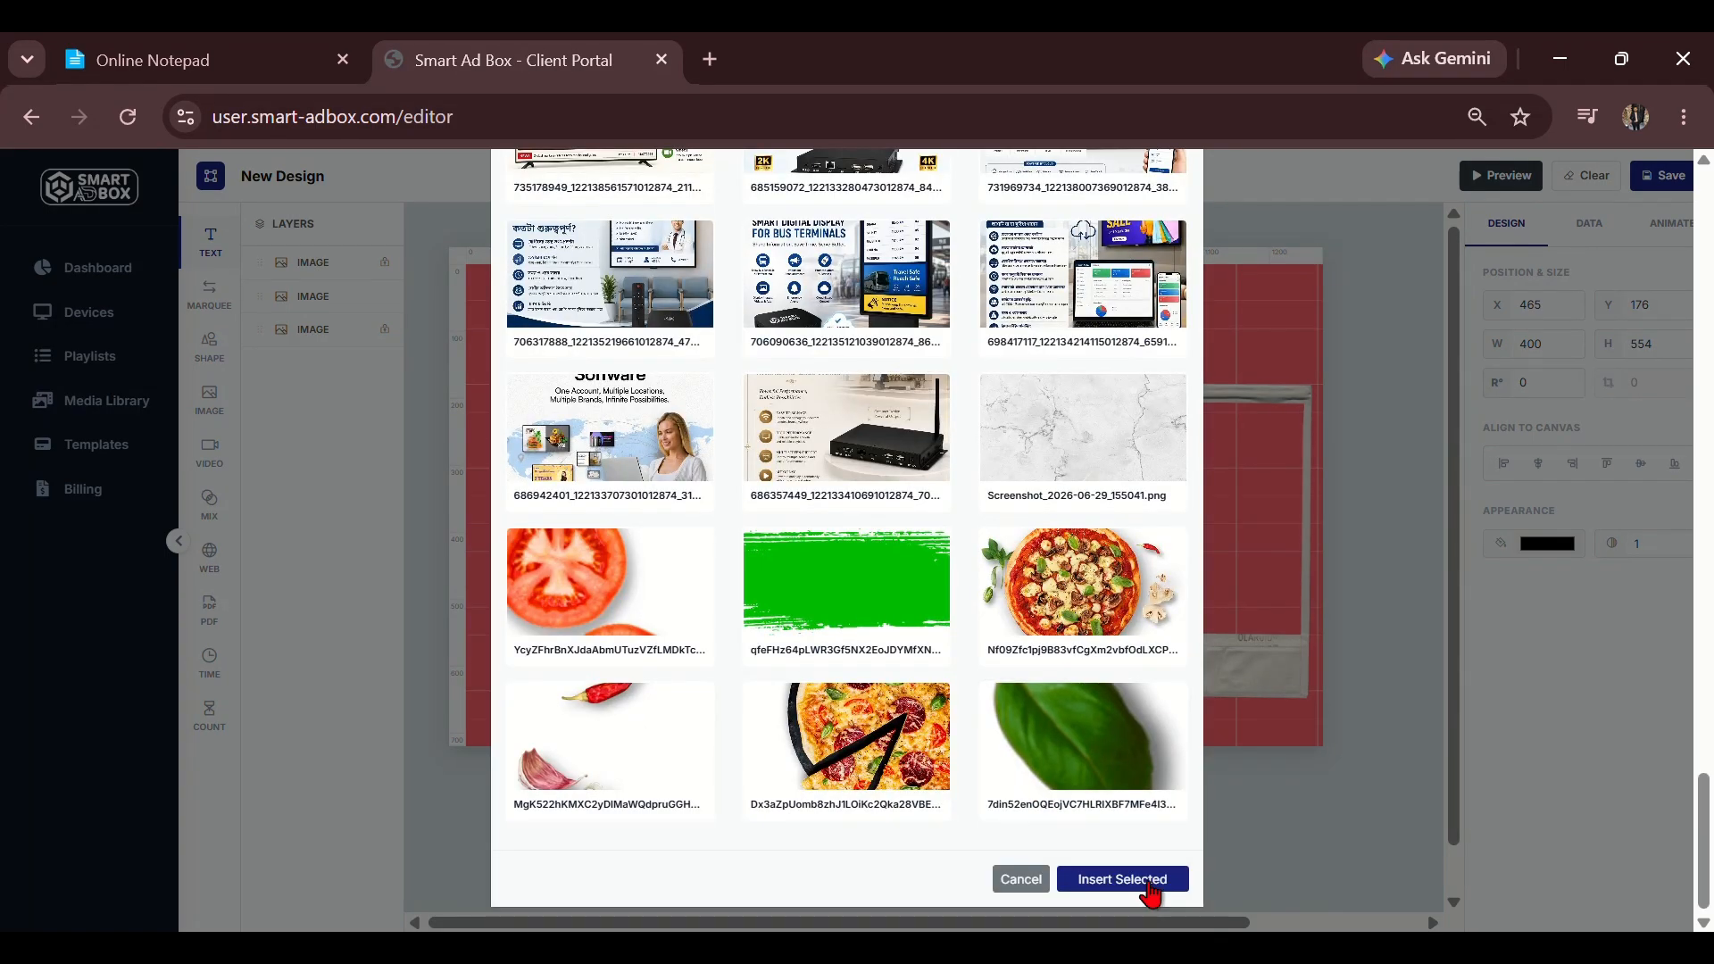
pyautogui.click(1149, 879)
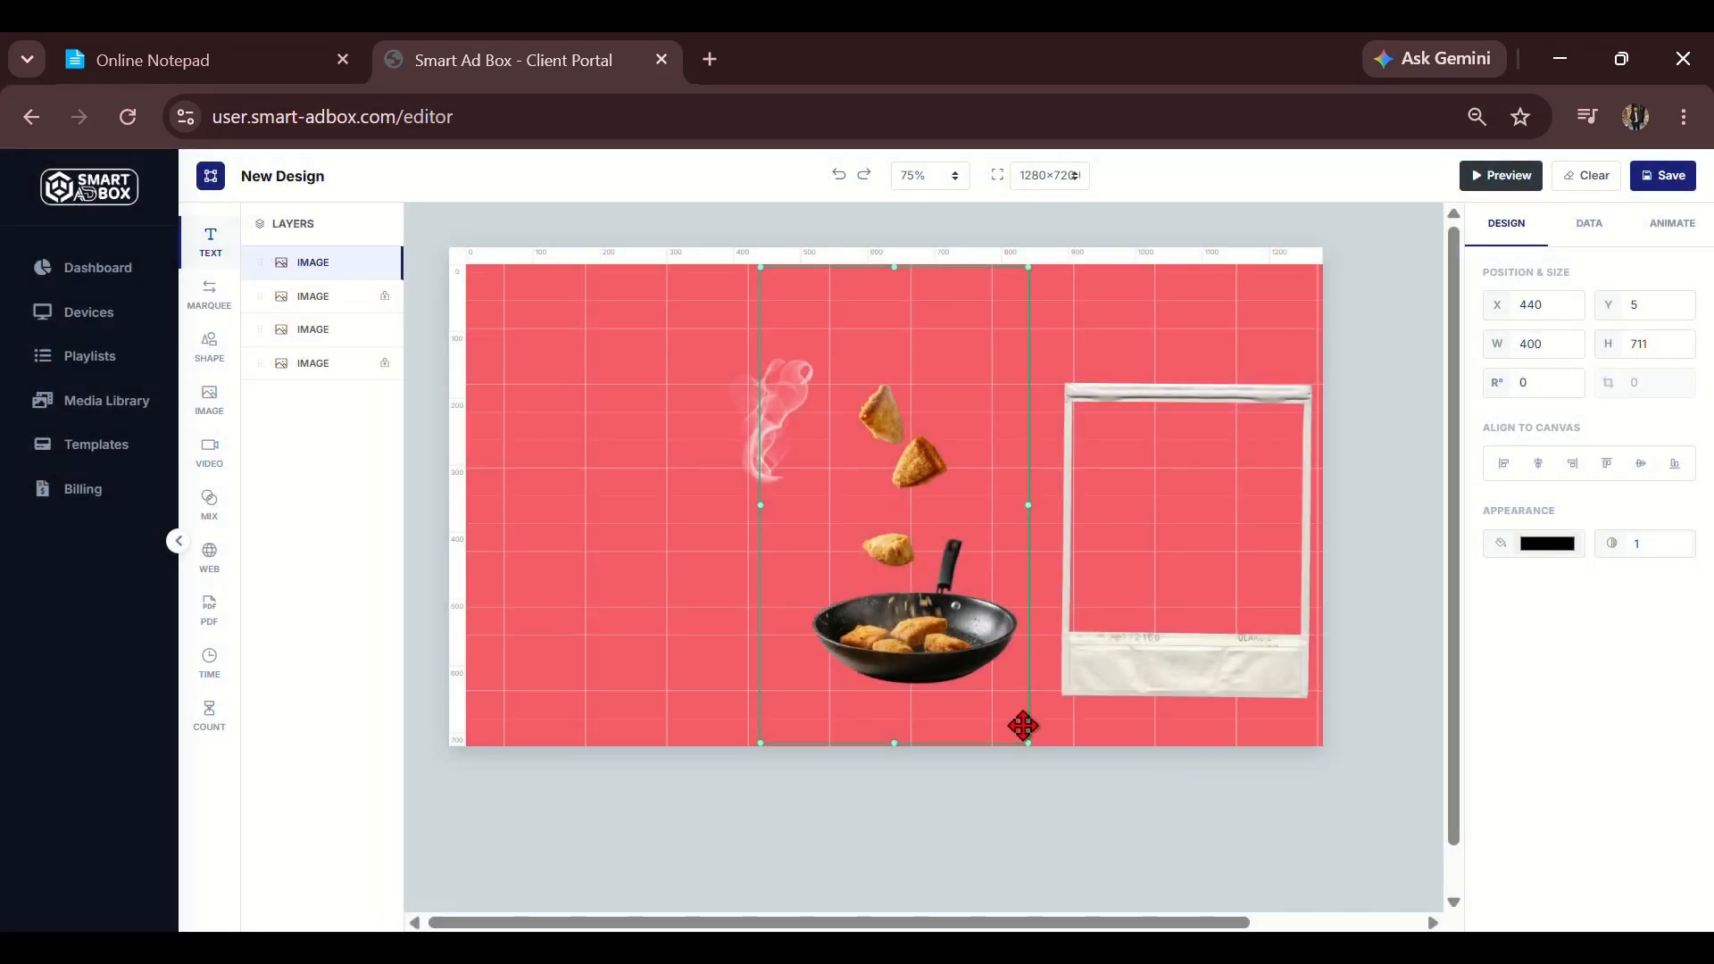
# Shrink the frying pan image to about 191 by 340 and place it inside the photo frame at about X 980, Y 219.
pyautogui.moveTo(1023, 726); pyautogui.dragTo(936, 533)
pyautogui.moveTo(871, 391); pyautogui.dragTo(1213, 502)
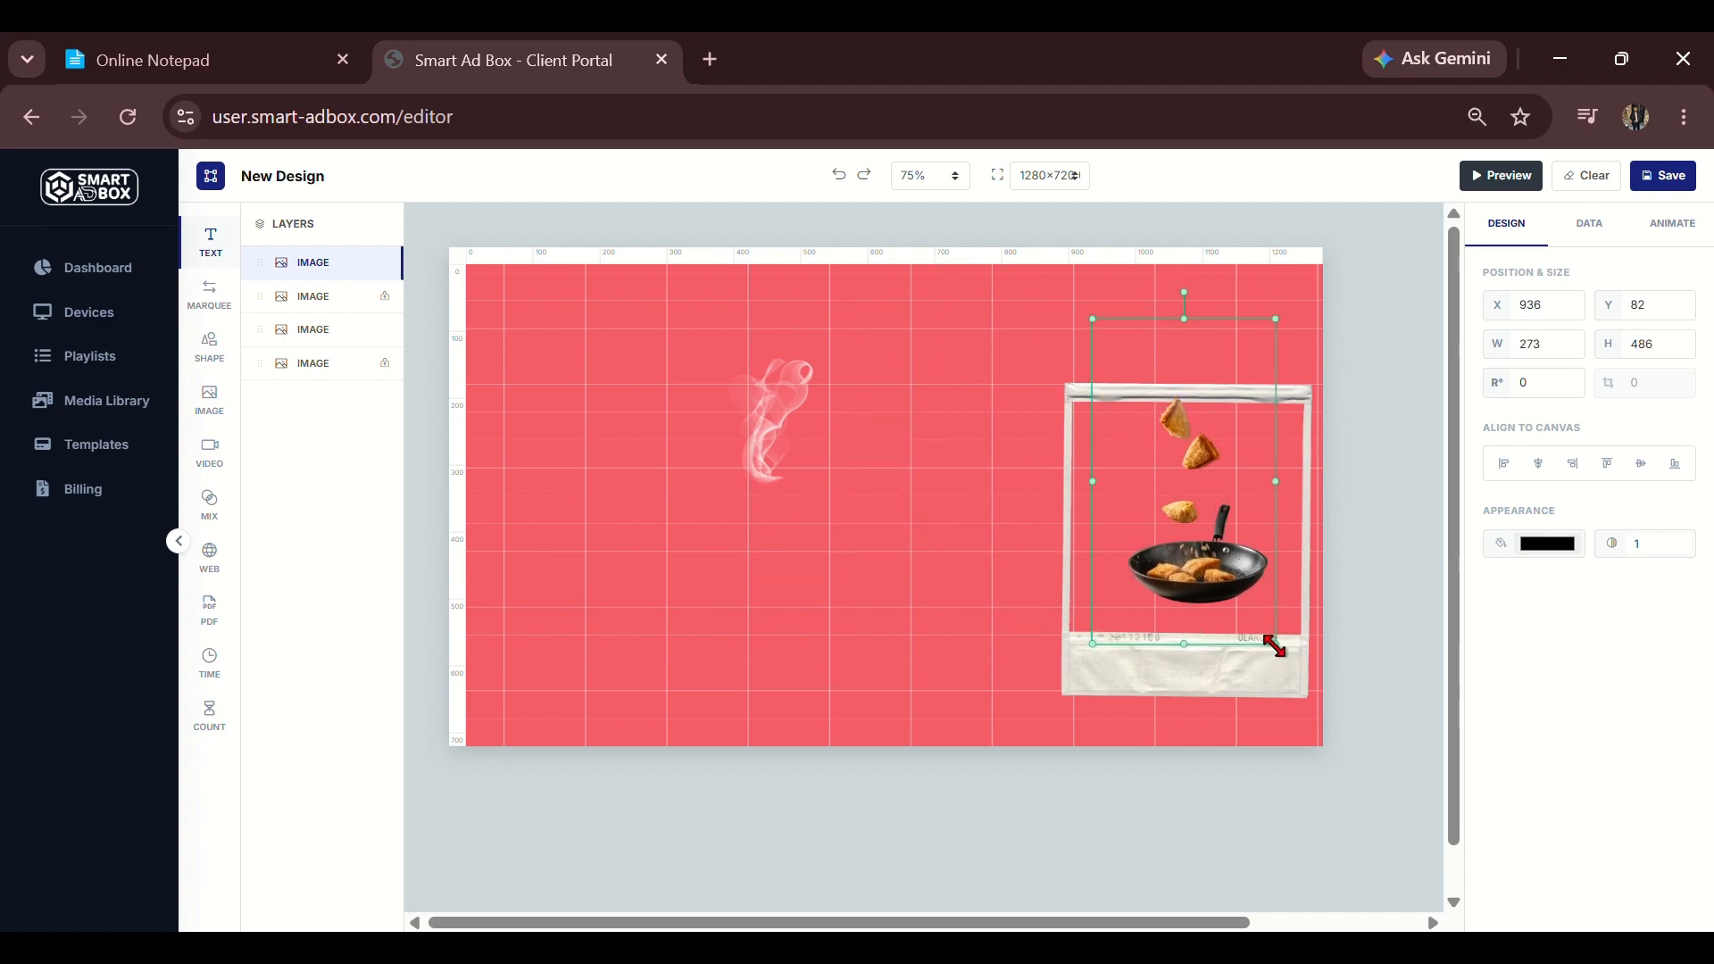
pyautogui.moveTo(1278, 642); pyautogui.dragTo(1223, 544)
pyautogui.moveTo(1179, 449); pyautogui.dragTo(1207, 532)
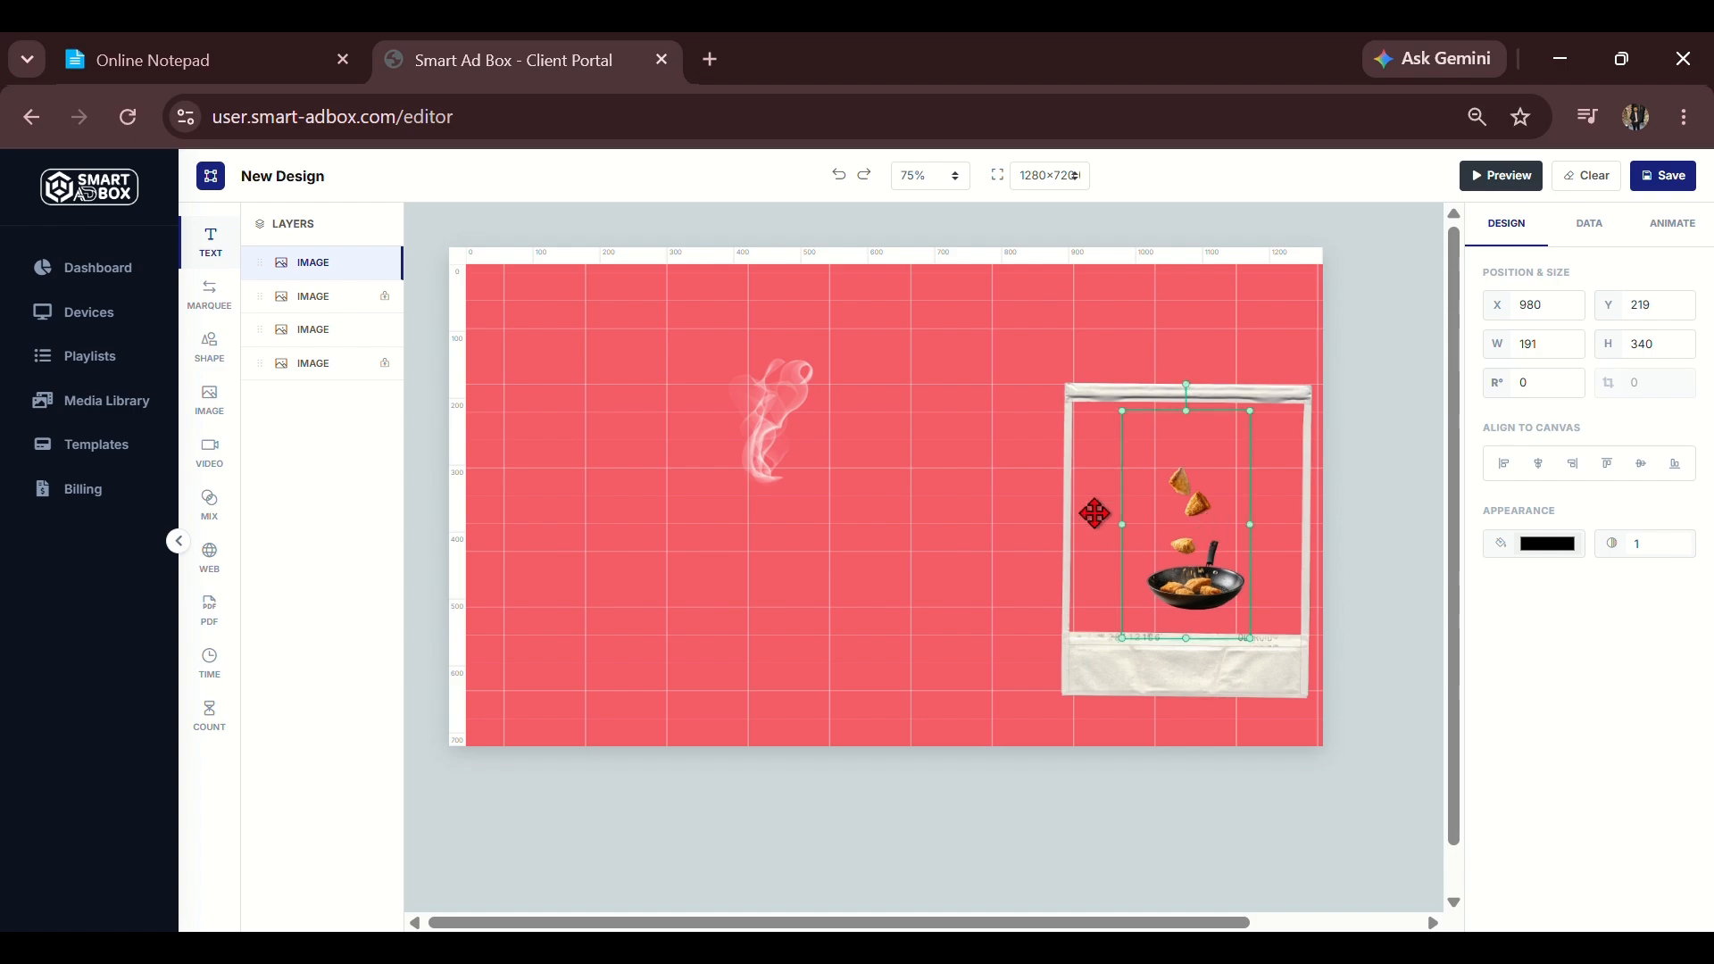
# Move the white smoke onto the frying pan inside the photo frame and send the pan image one layer down.
pyautogui.moveTo(781, 412); pyautogui.dragTo(1187, 518)
pyautogui.rightClick(1187, 518)
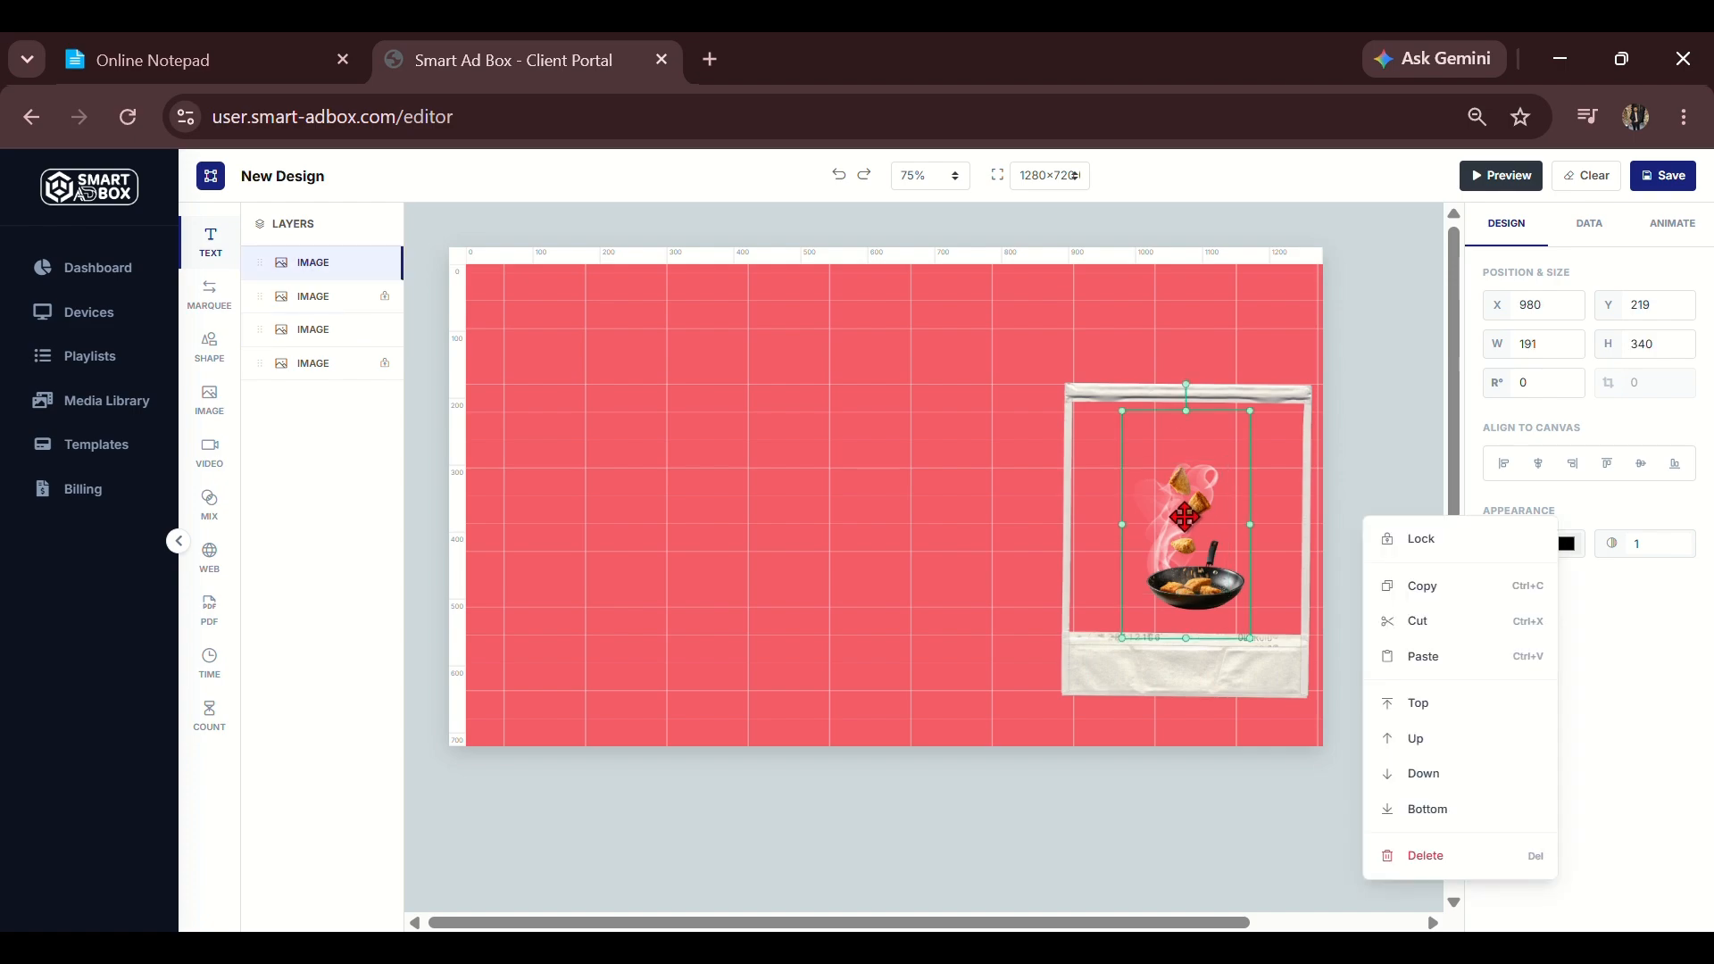
pyautogui.click(1446, 775)
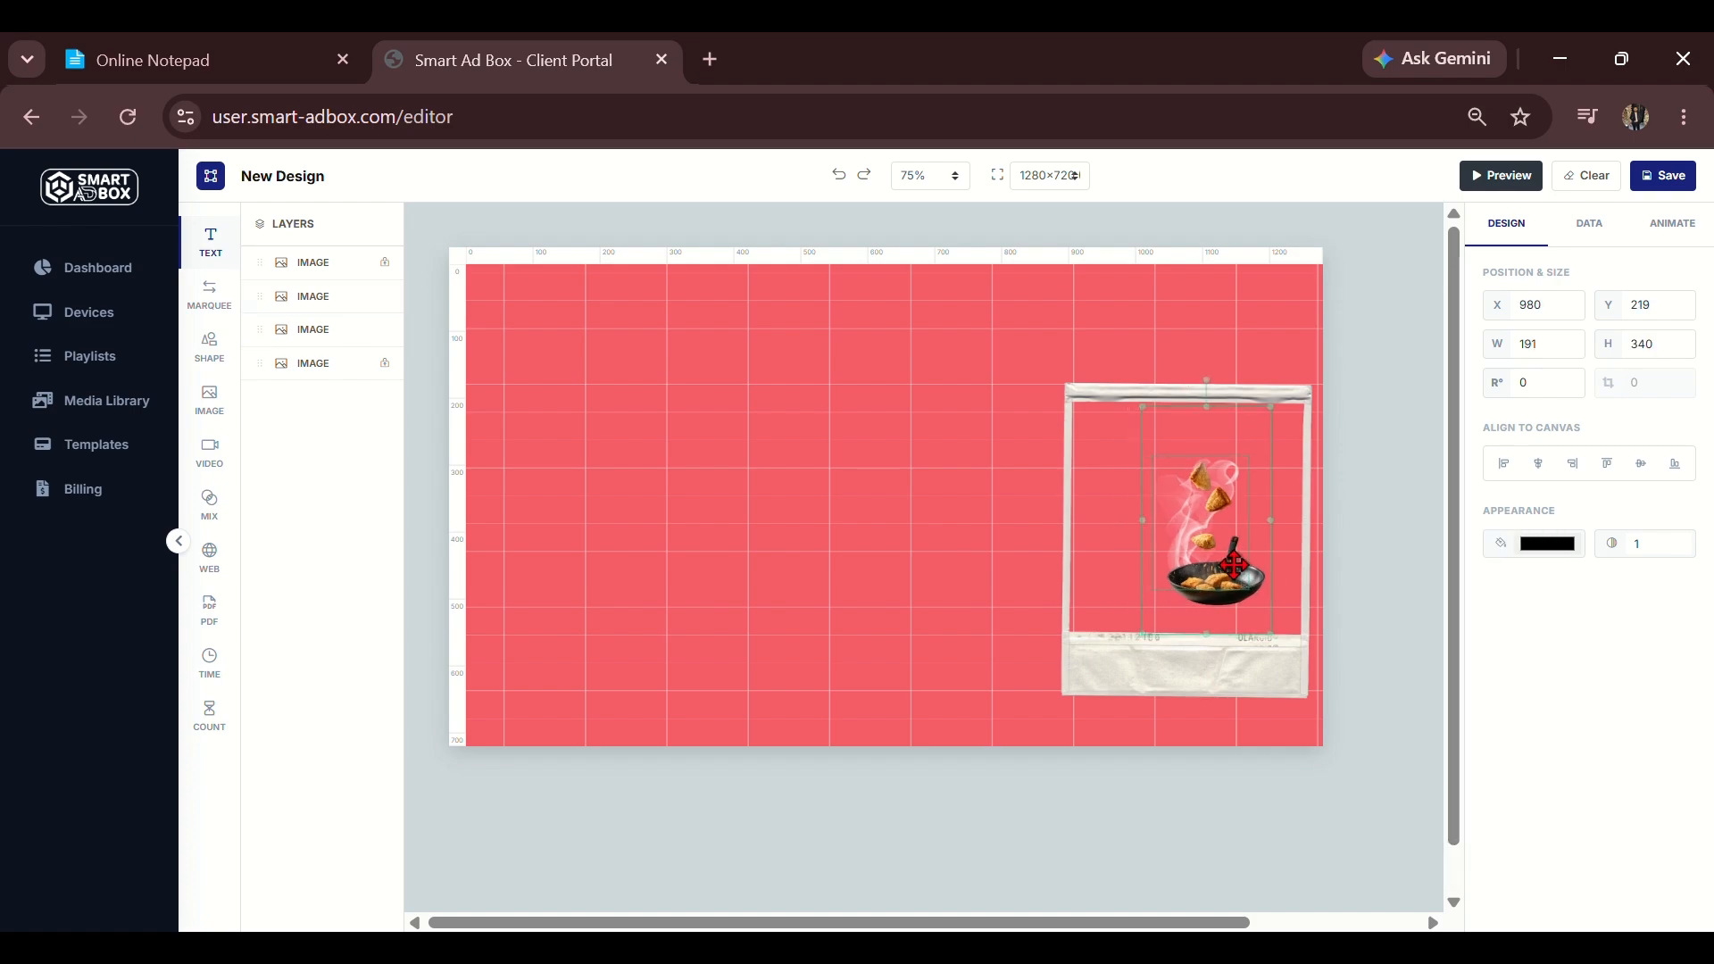
# Nudge the pan and smoke together within the photo frame and enlarge them, with the pan at about 215 by 381.
pyautogui.moveTo(1214, 568); pyautogui.dragTo(1218, 568)
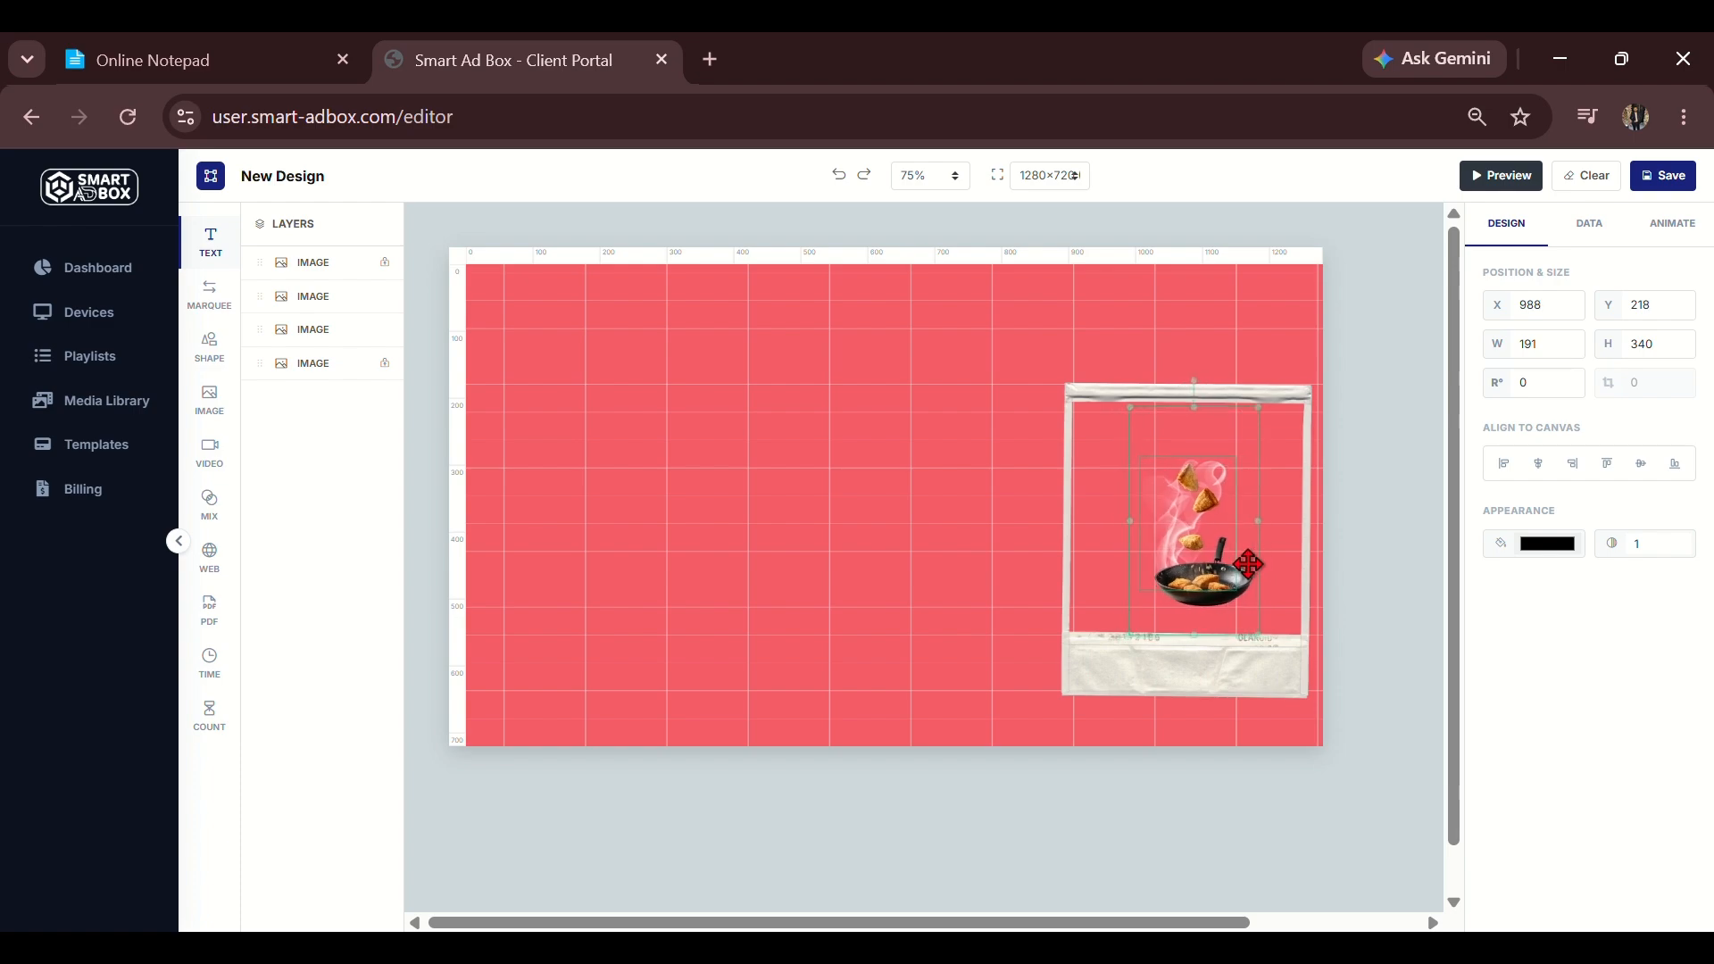
pyautogui.moveTo(1246, 564); pyautogui.dragTo(1244, 566)
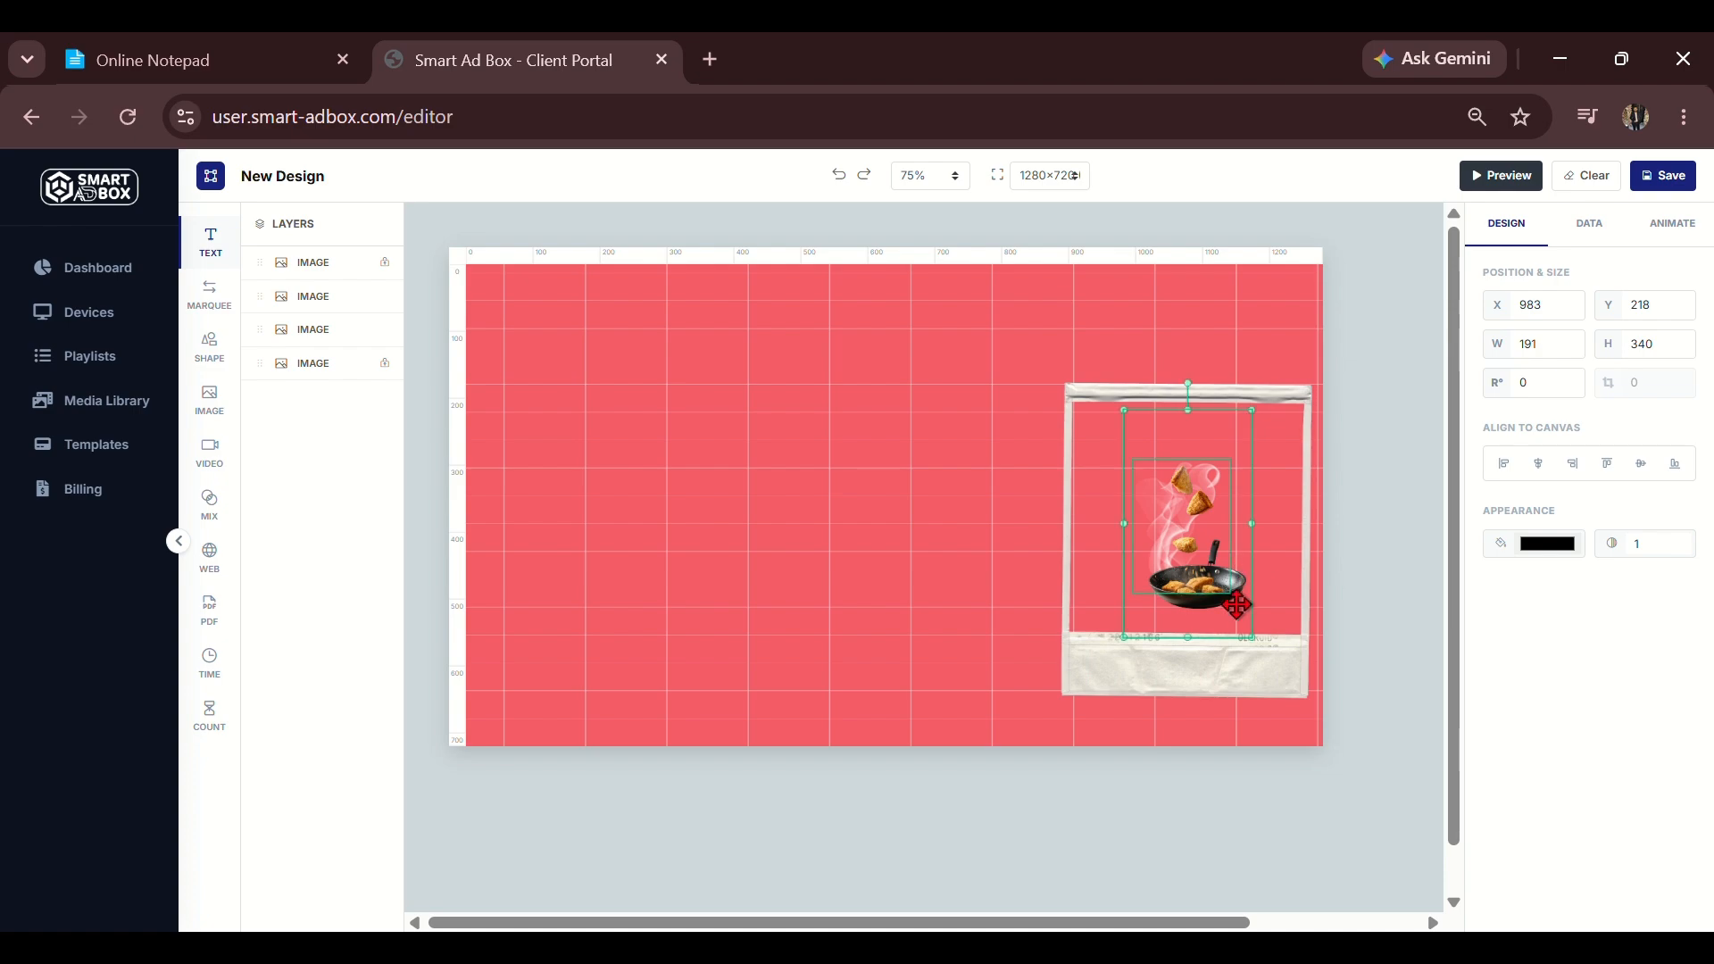
pyautogui.moveTo(1254, 639); pyautogui.dragTo(1266, 652)
pyautogui.moveTo(1240, 589); pyautogui.dragTo(1247, 607)
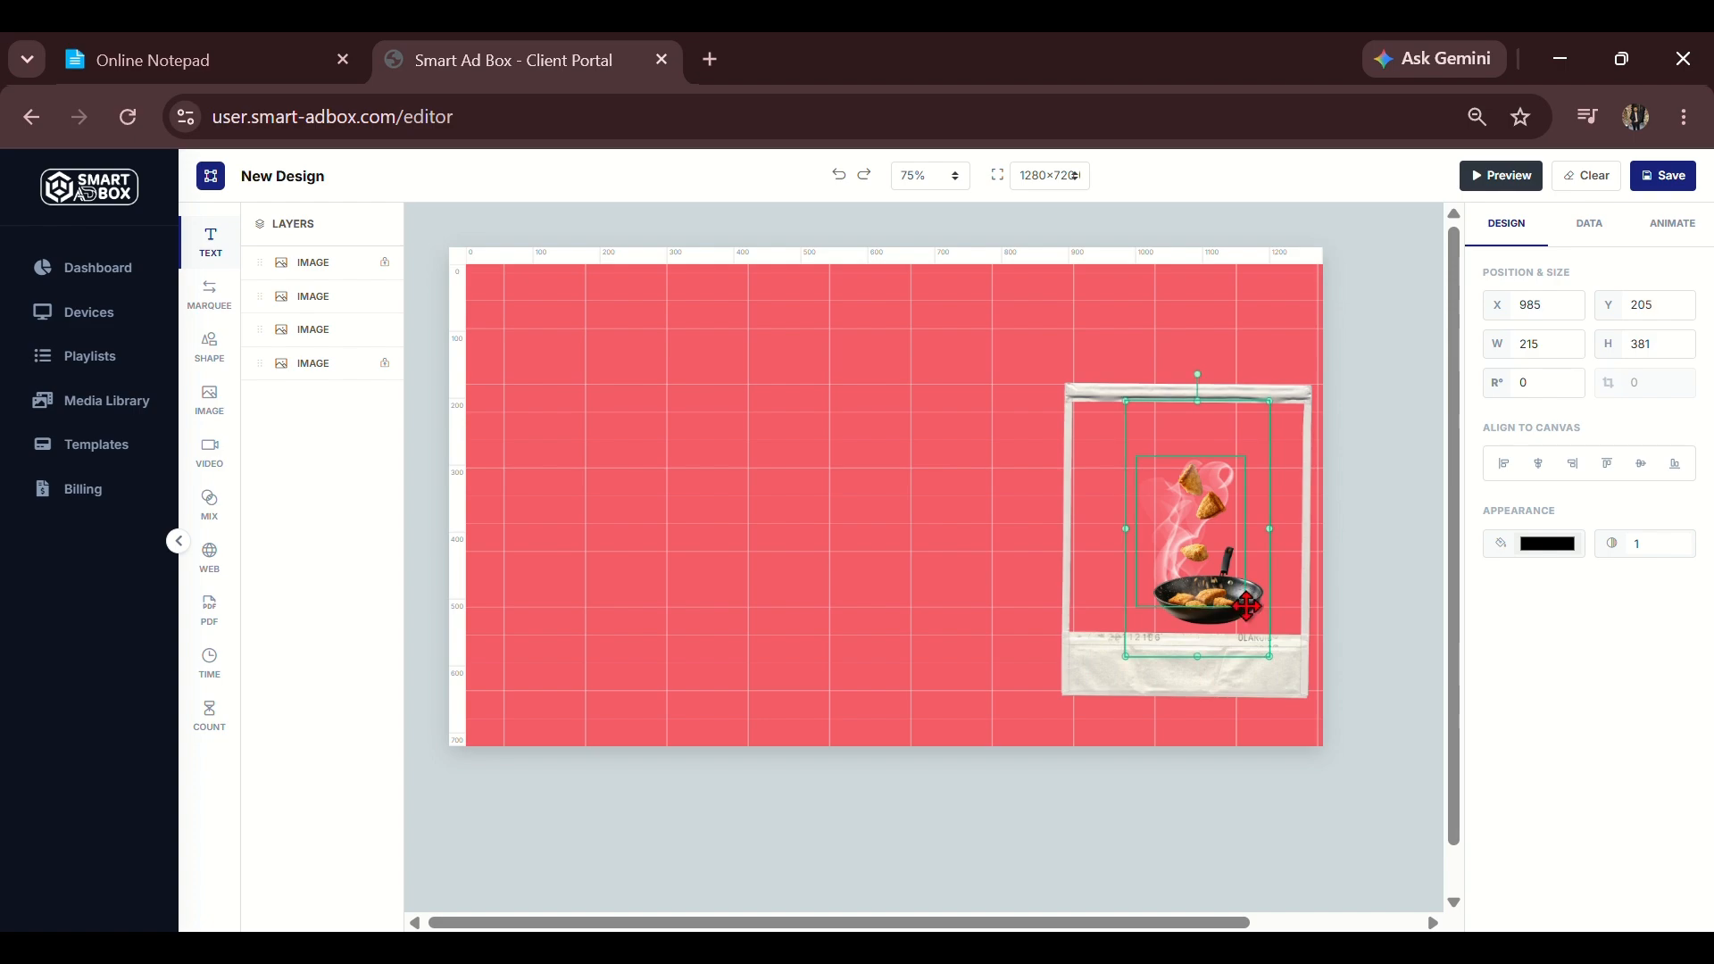
# Bring the pan and smoke above the photo frame in the layer order and position the pair at about X 977, Y 190.
pyautogui.rightClick(1212, 533)
pyautogui.click(1439, 714)
pyautogui.moveTo(1201, 505)
pyautogui.mouseDown()
pyautogui.moveTo(1176, 502)
pyautogui.moveTo(1197, 500)
pyautogui.mouseUp()
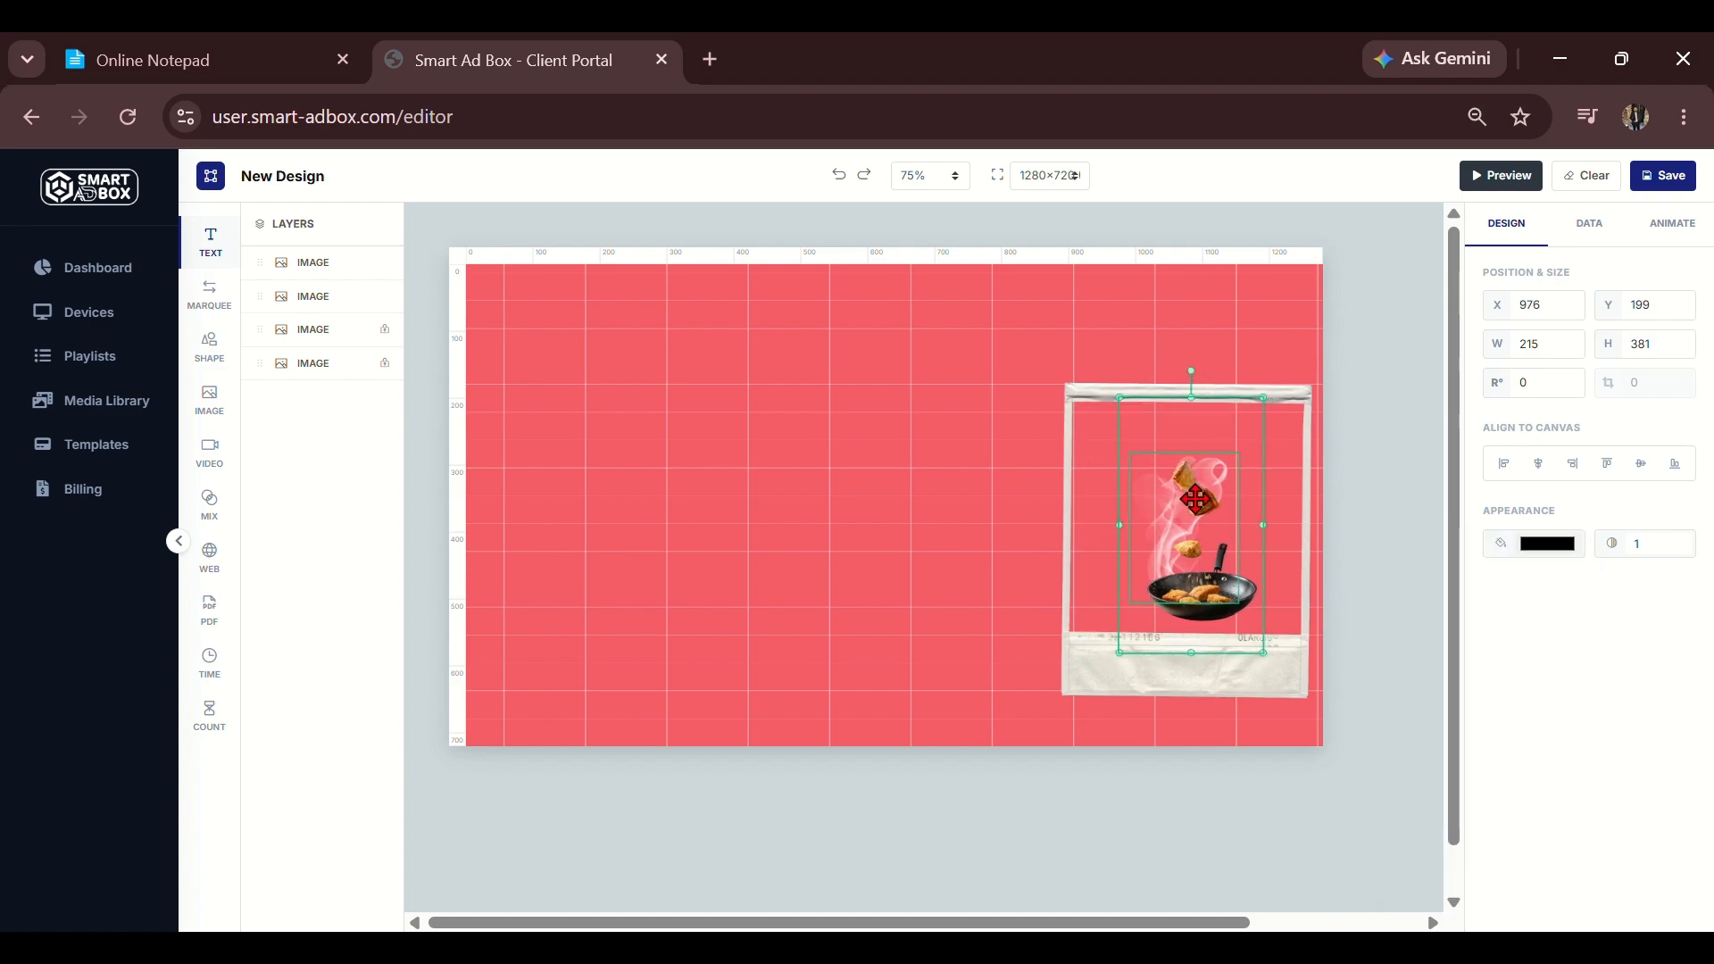
pyautogui.moveTo(1207, 541); pyautogui.dragTo(1210, 523)
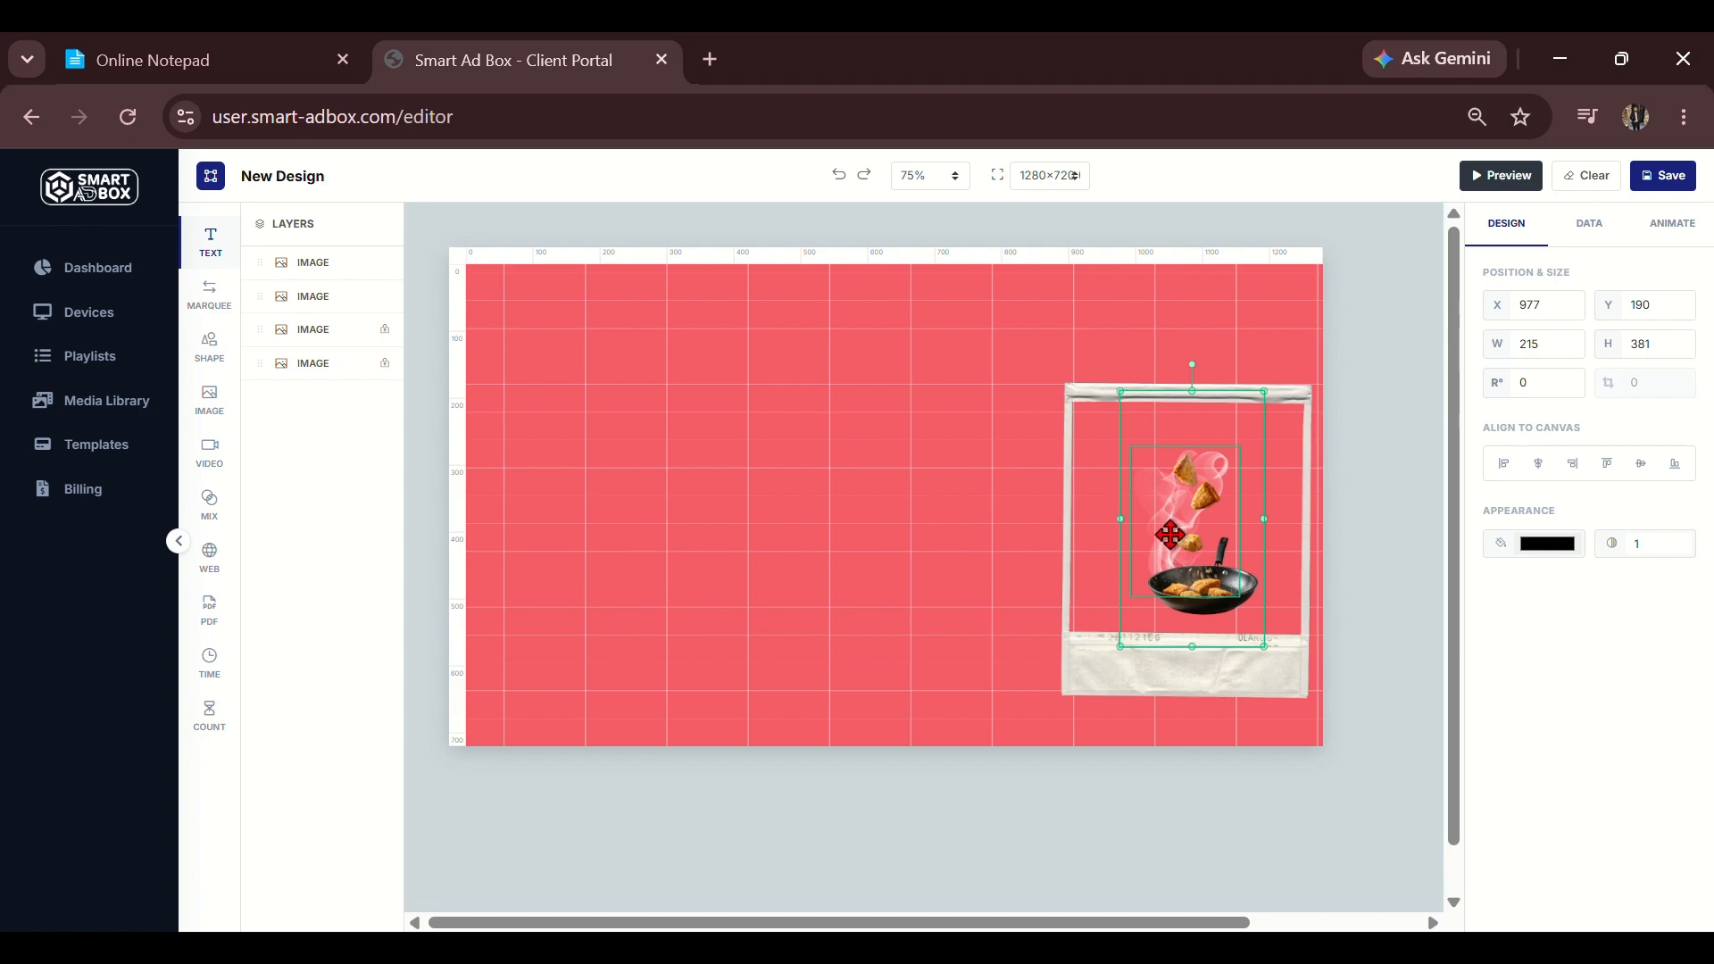
pyautogui.click(926, 517)
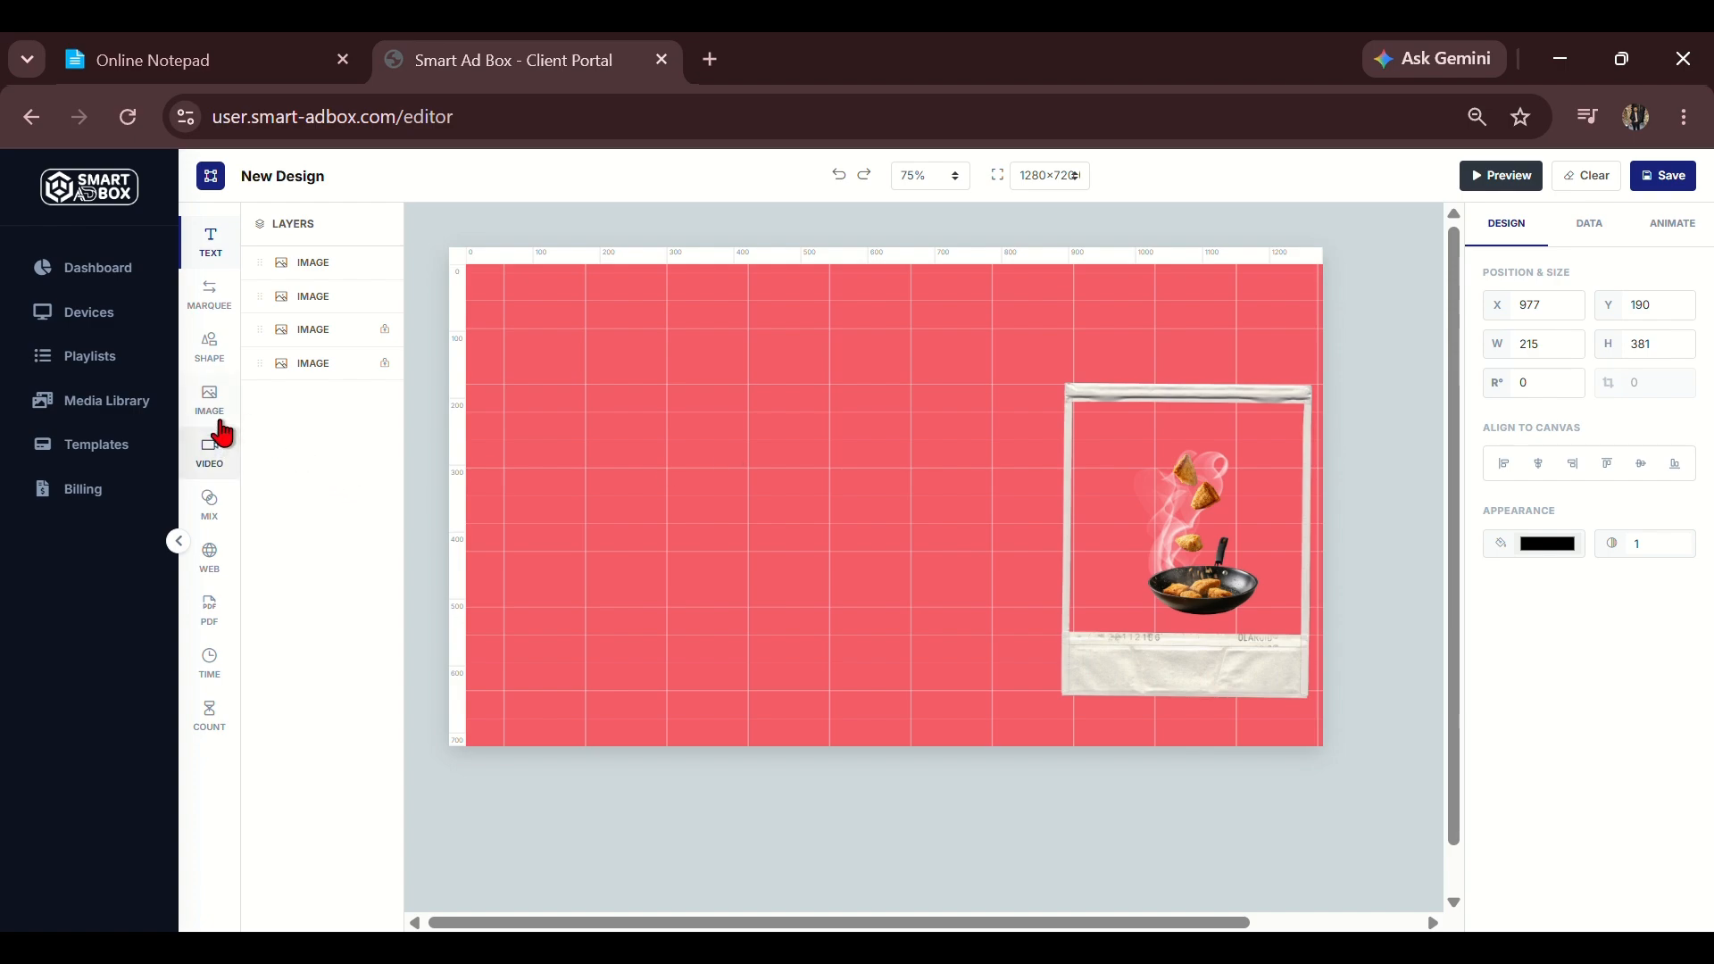
# Add a text element reading "Cook Like a Pro!", using the first line of the copy in Online Notepad.
pyautogui.click(212, 254)
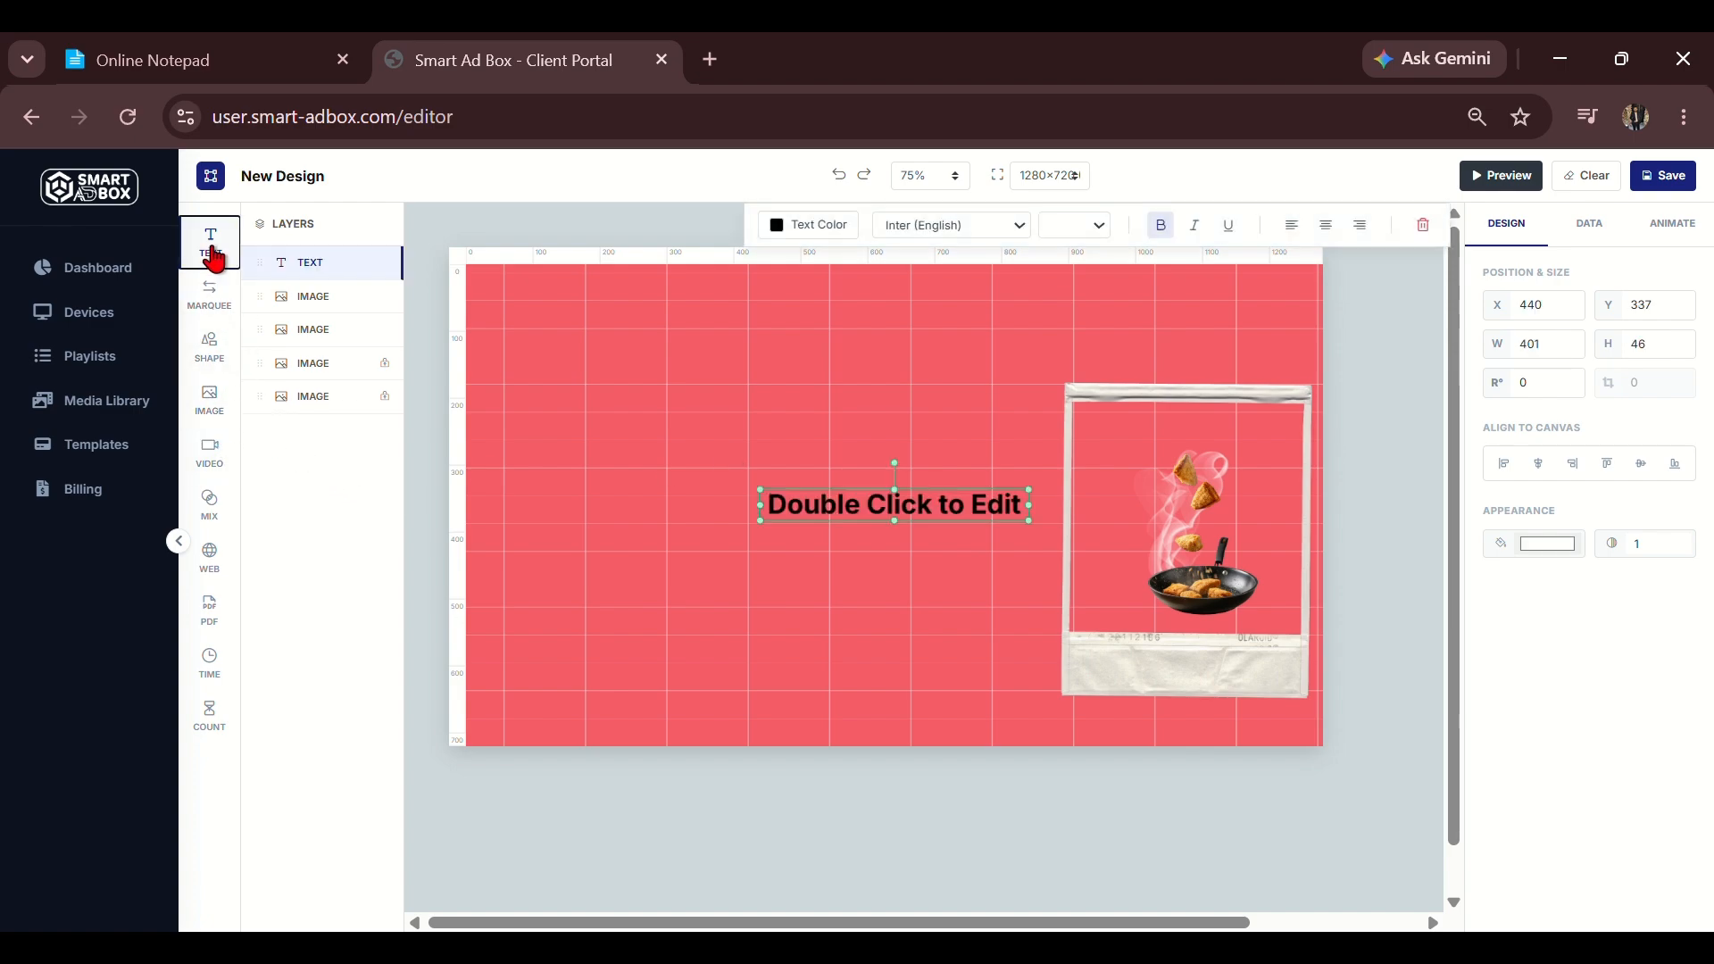
pyautogui.doubleClick(850, 491)
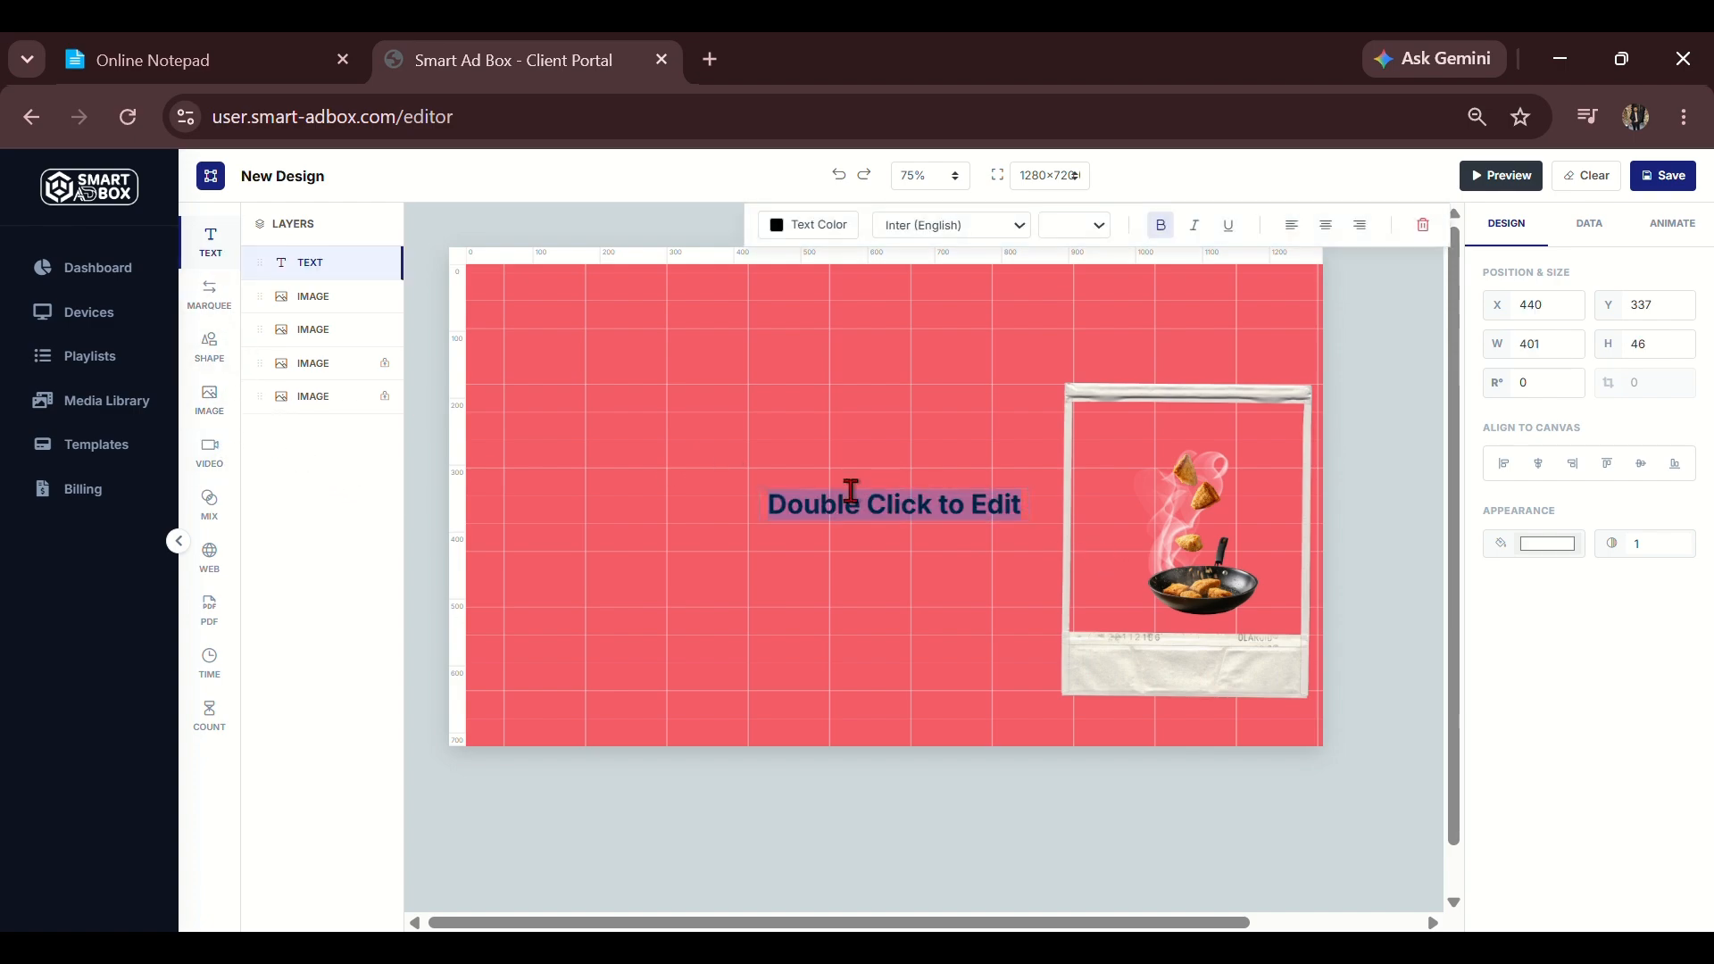
pyautogui.click(165, 59)
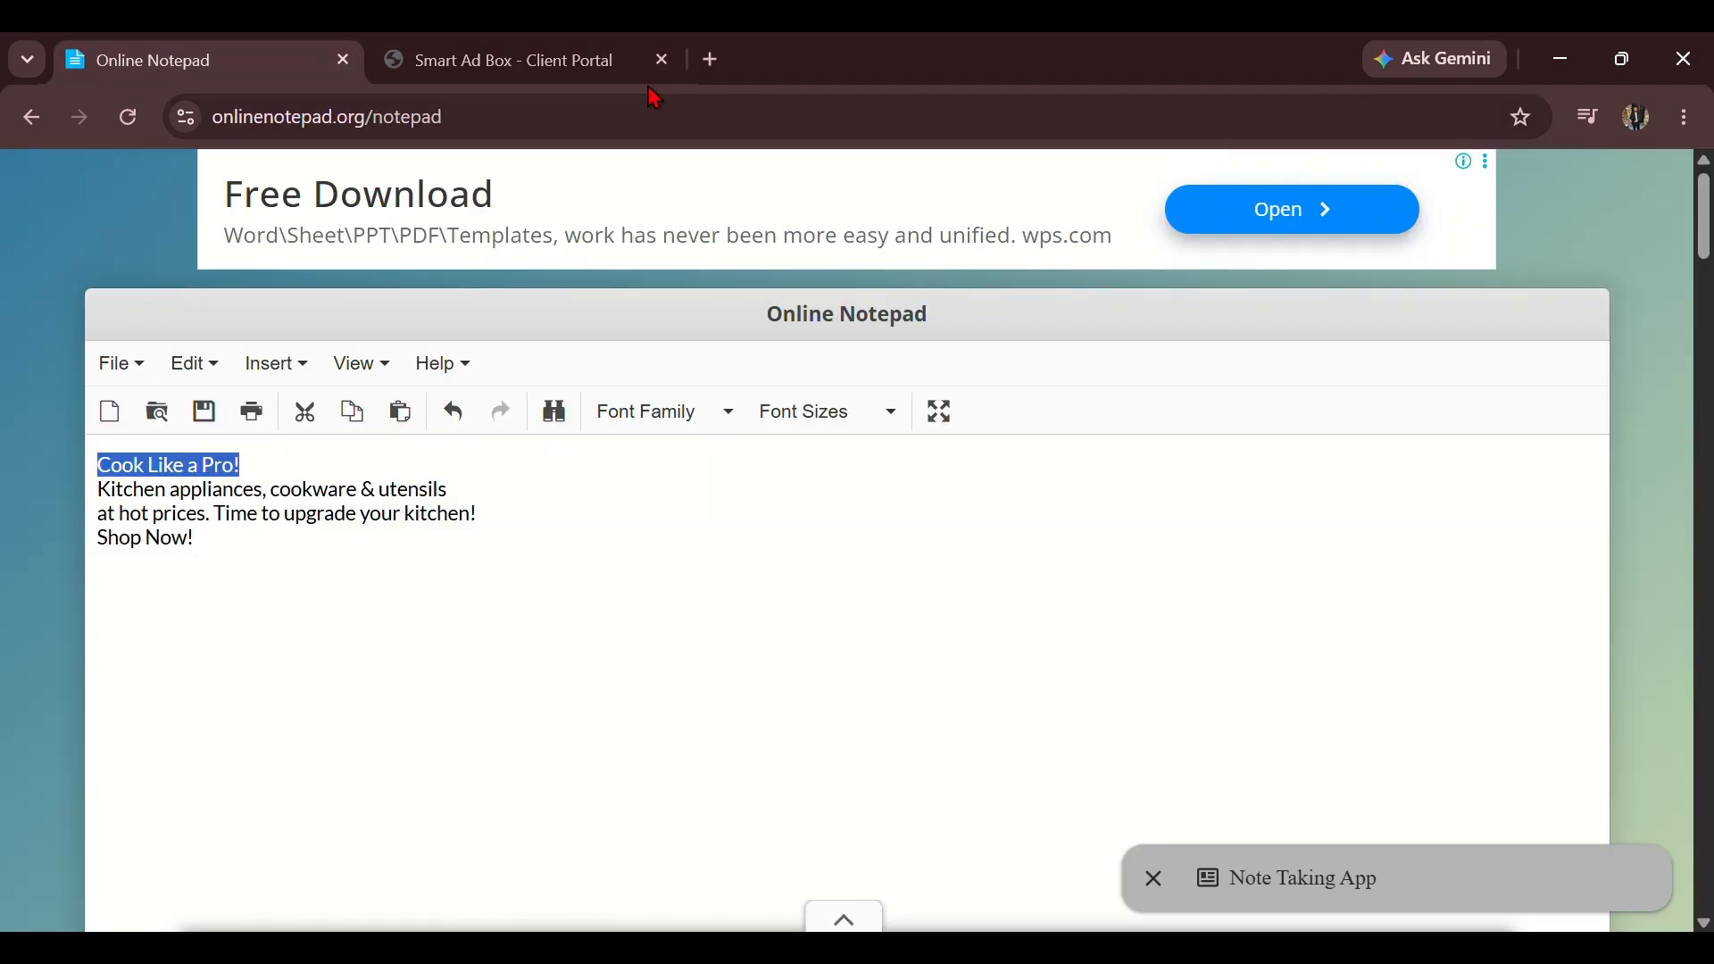
pyautogui.click(547, 58)
pyautogui.write('Cook Like a Pro!')
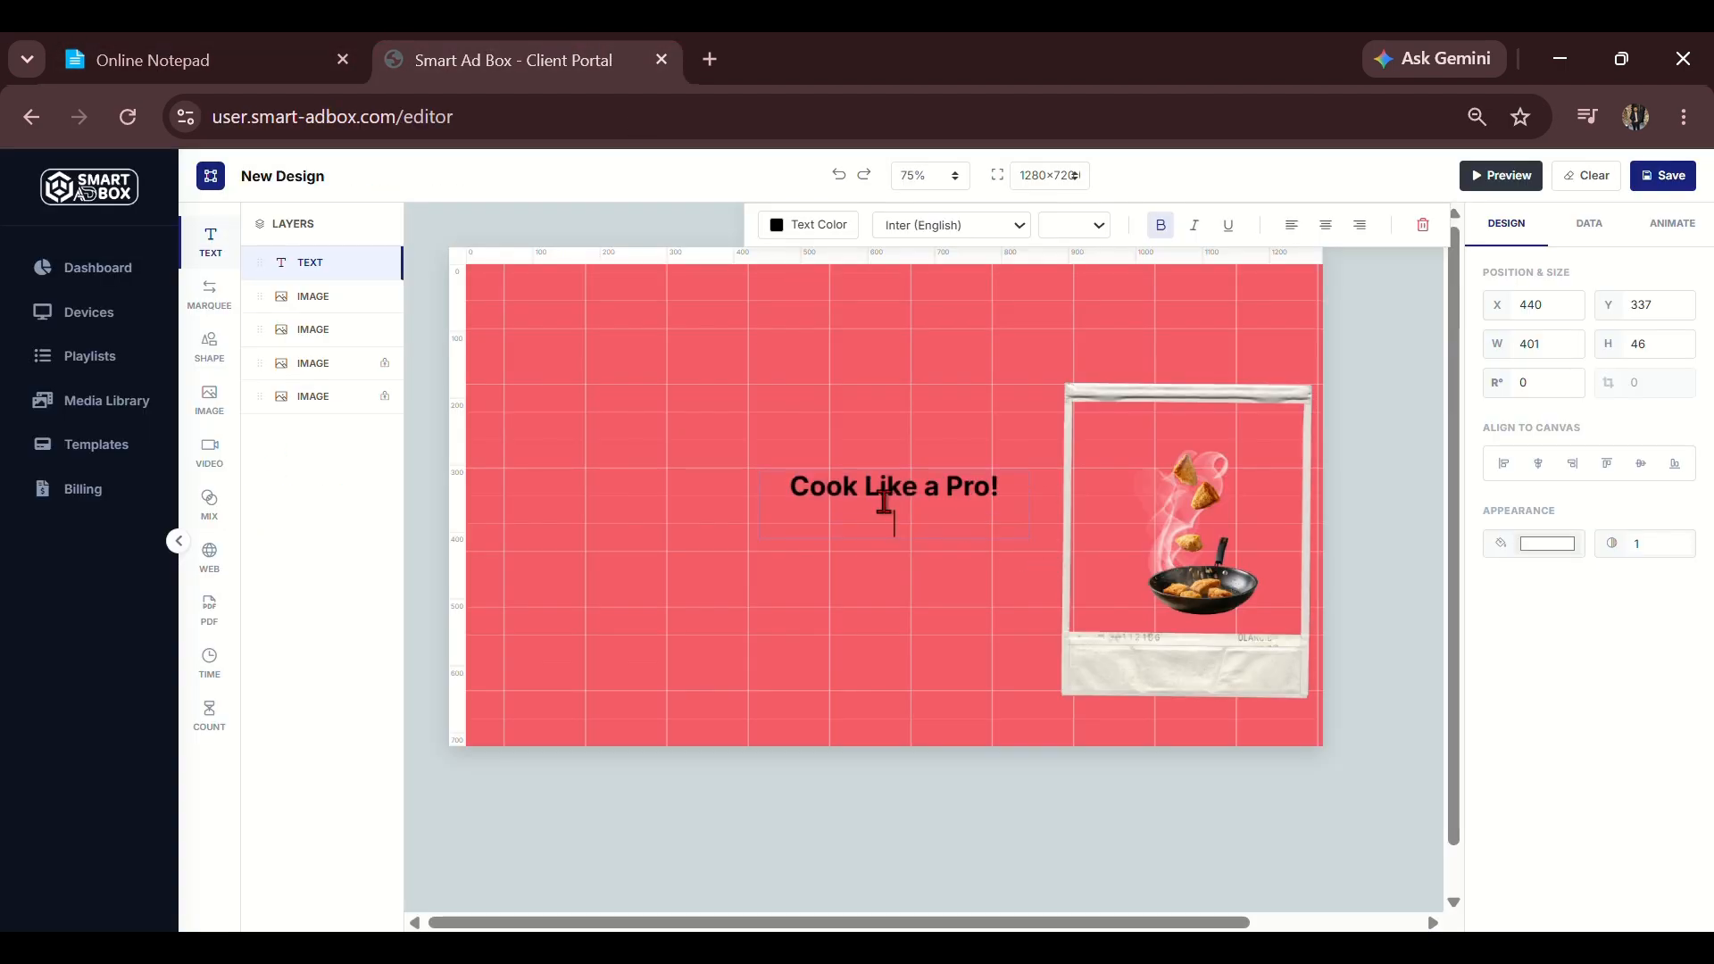
pyautogui.click(942, 375)
# Place the heading above the photo frame at about X 901, Y 39 and colour its text light green, RGB 120, 211, 164.
pyautogui.moveTo(892, 490); pyautogui.dragTo(1205, 328)
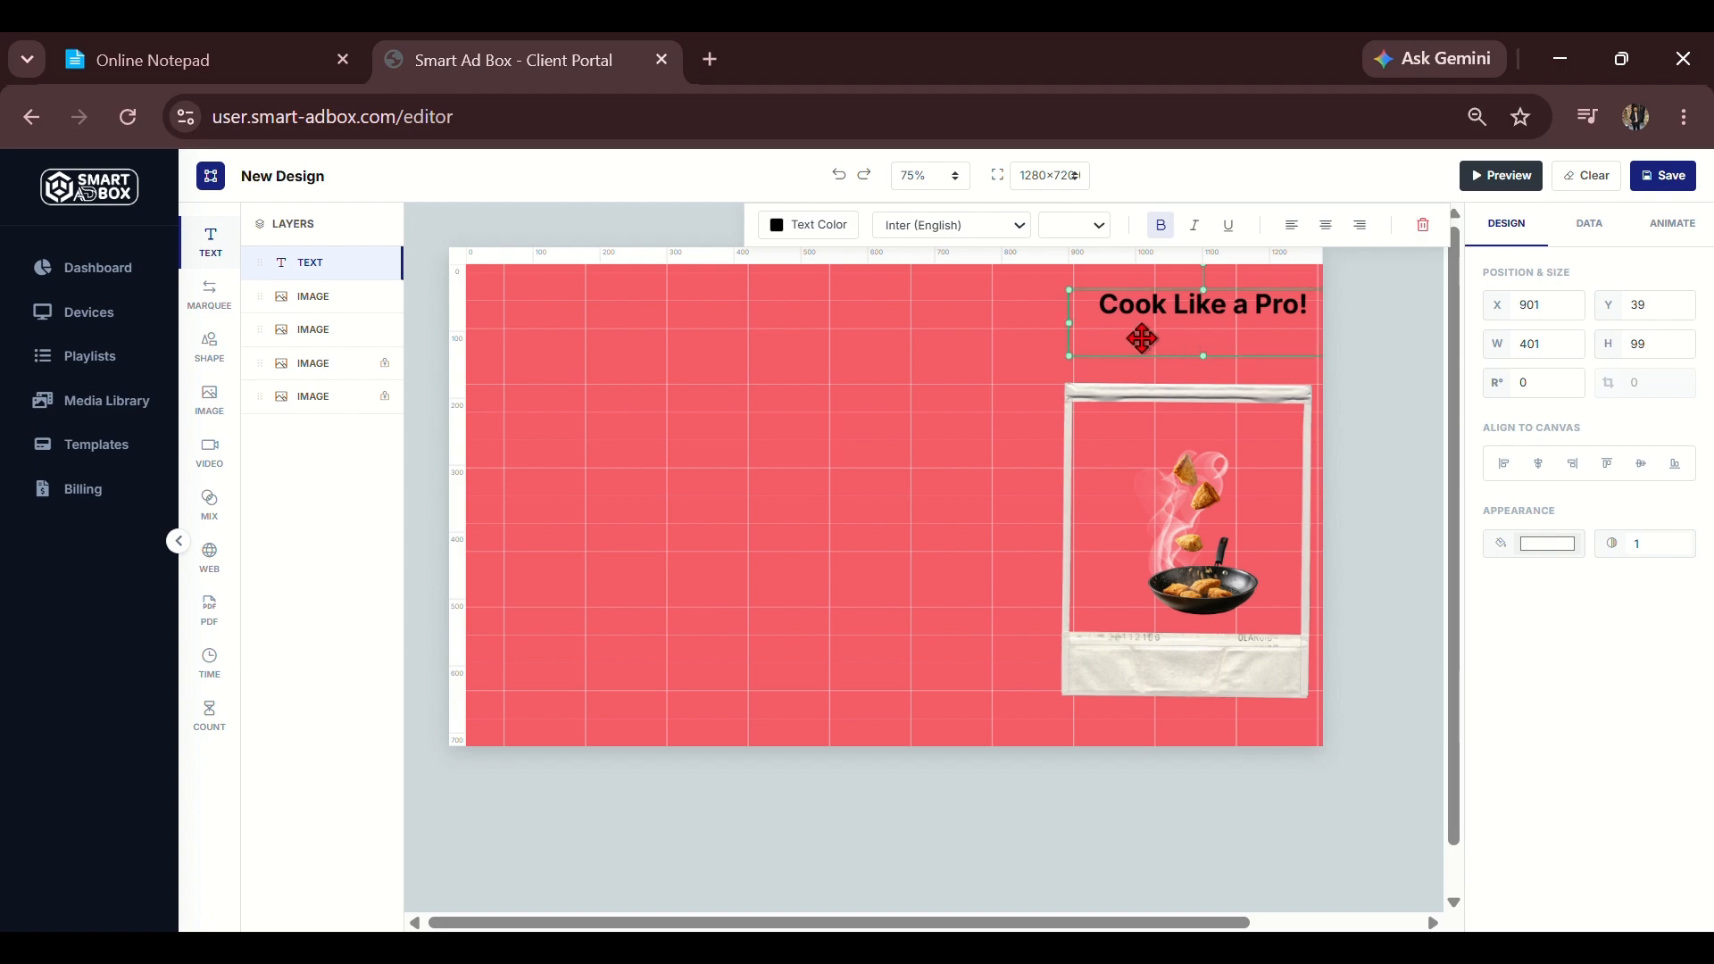
pyautogui.click(793, 232)
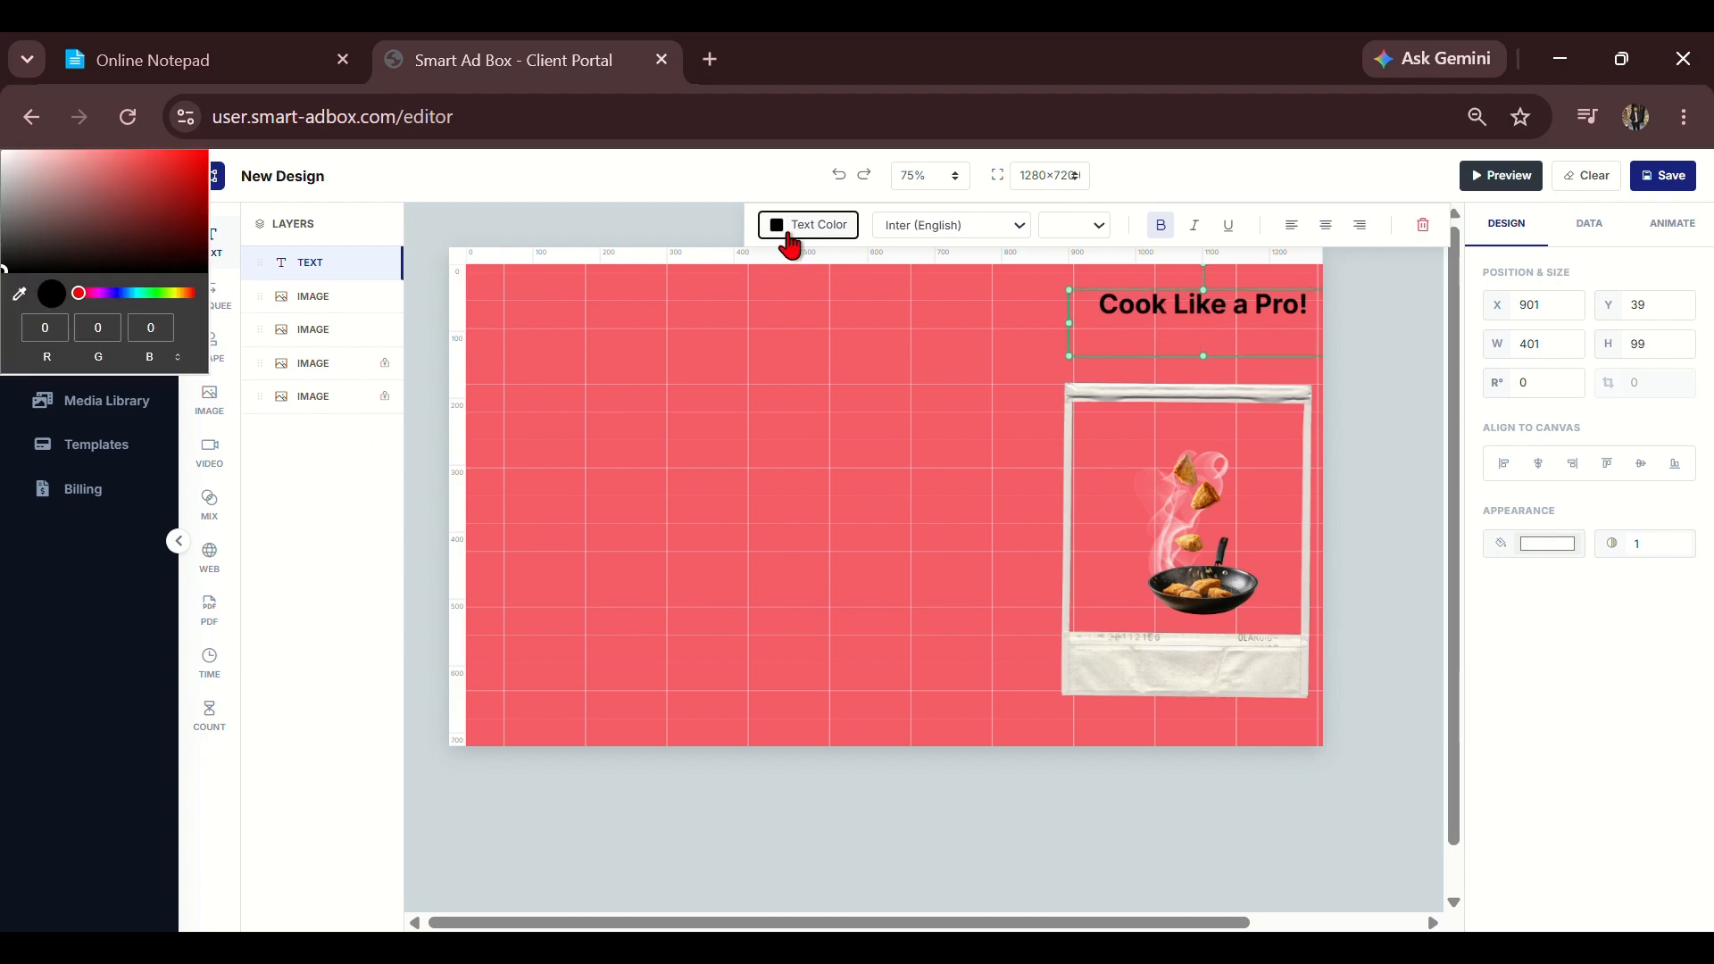
pyautogui.moveTo(81, 299); pyautogui.dragTo(146, 309)
pyautogui.moveTo(136, 248); pyautogui.dragTo(99, 183)
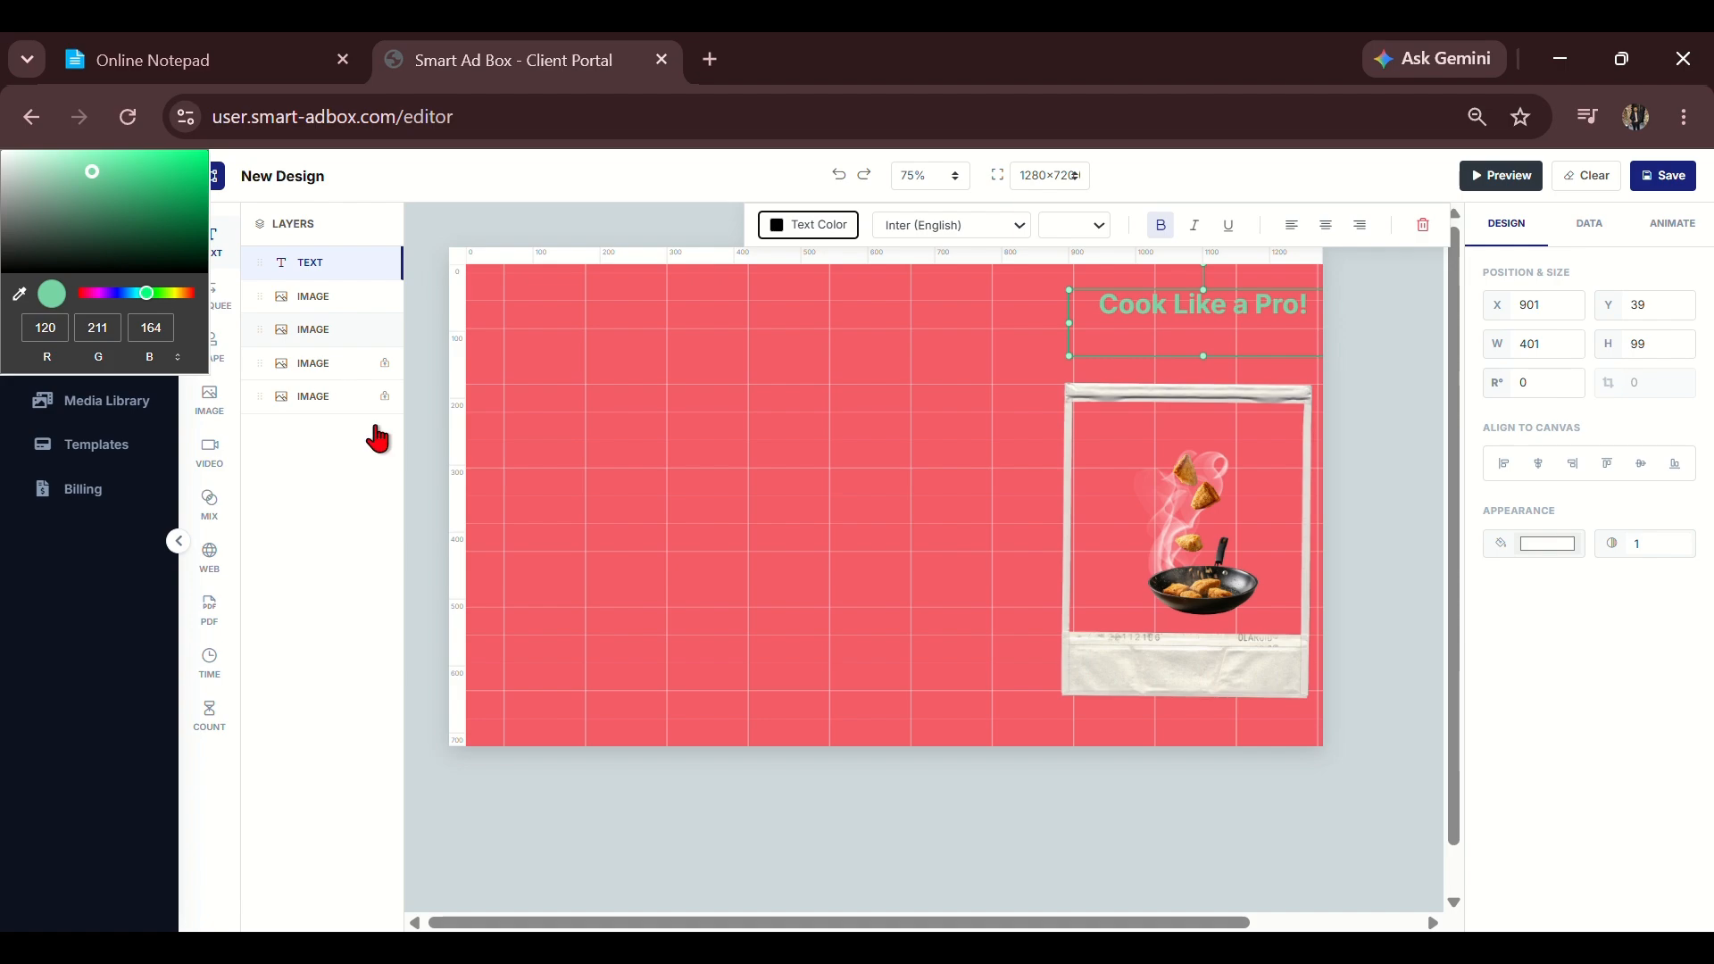
pyautogui.click(773, 575)
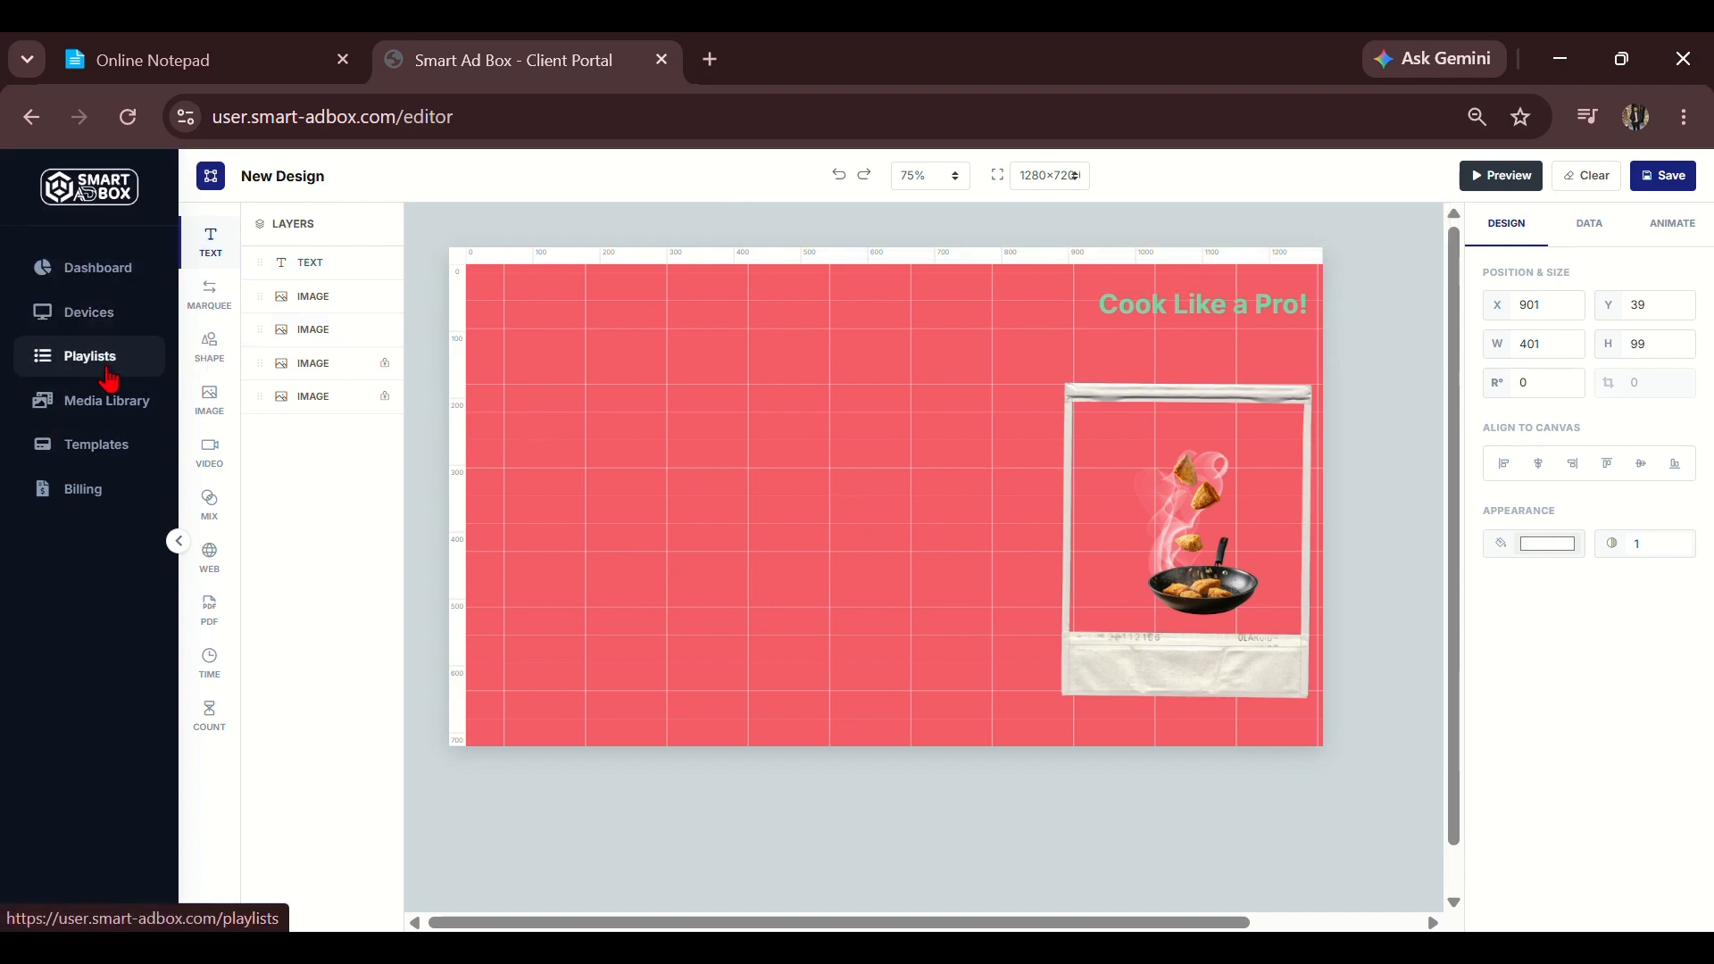
# Insert the yellow curved arrow image from My Media onto the canvas.
pyautogui.click(210, 410)
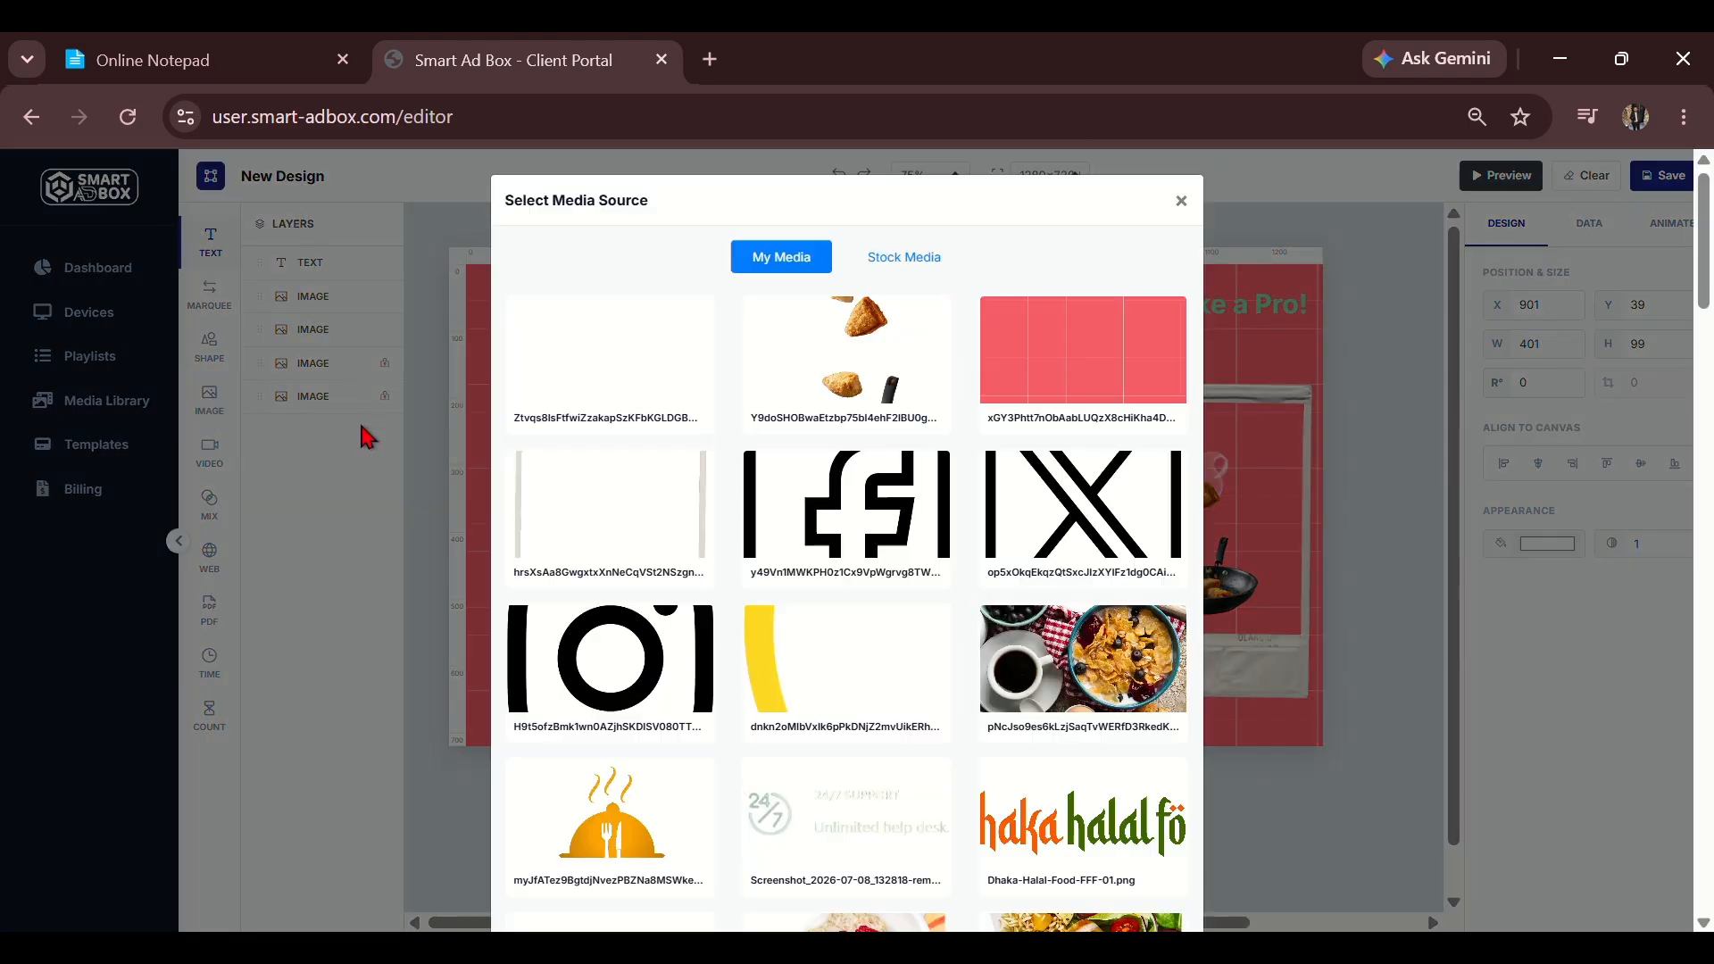
pyautogui.click(861, 661)
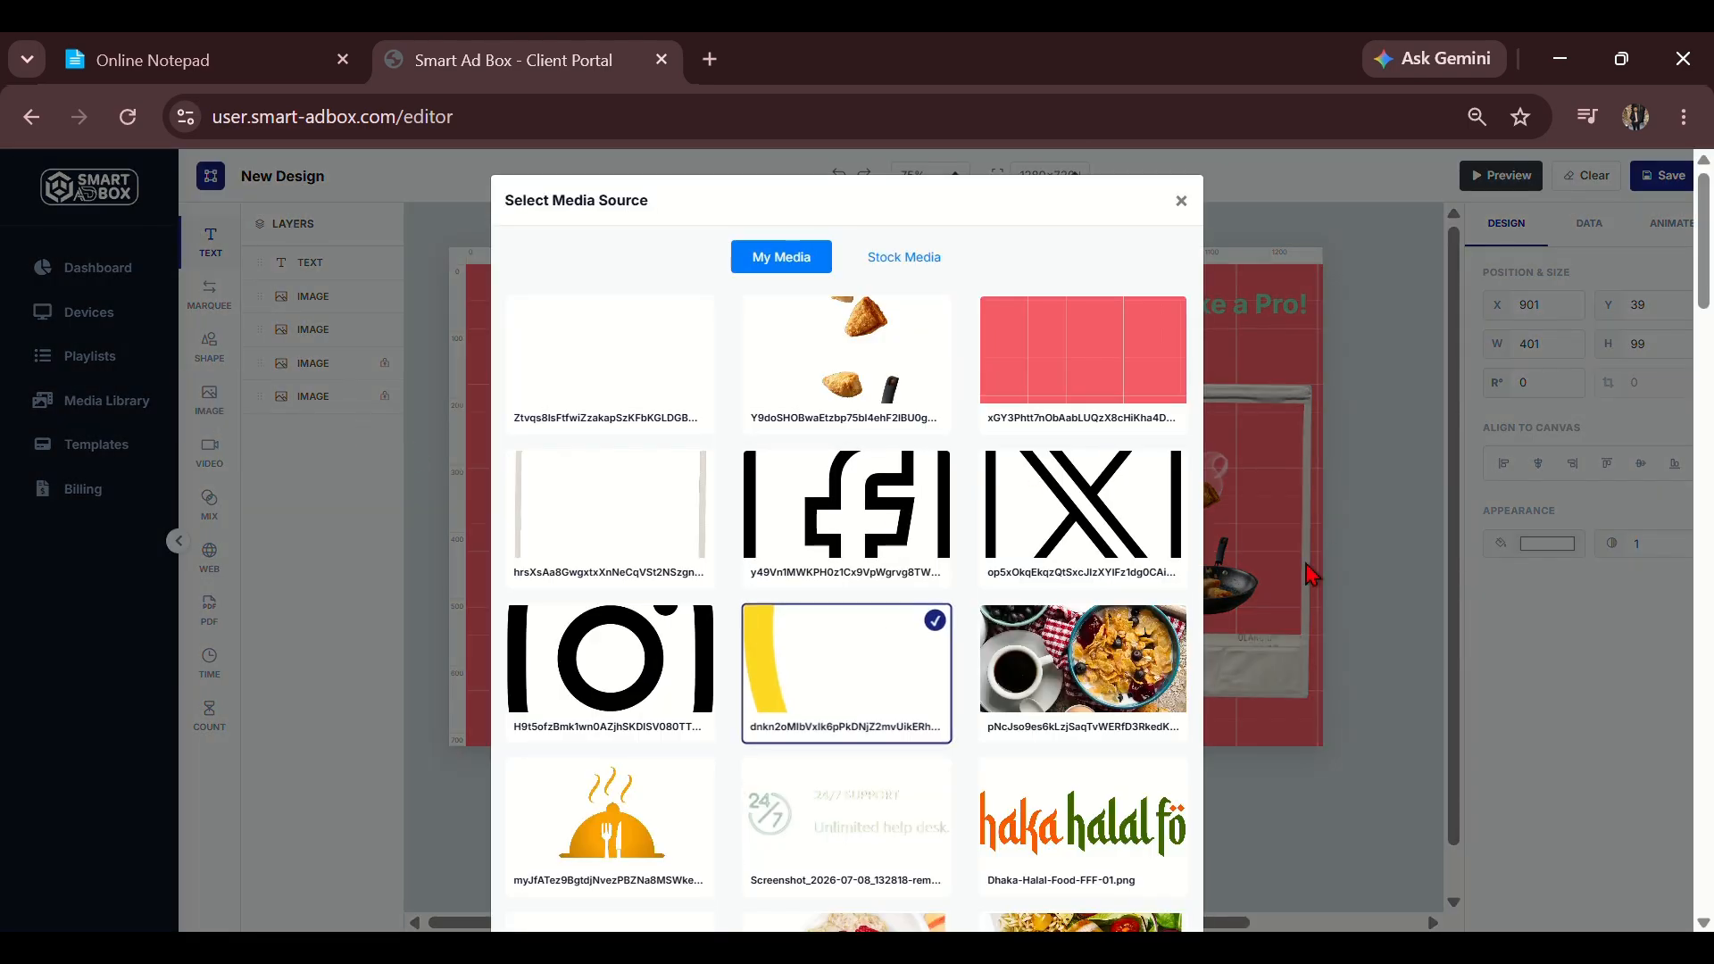
pyautogui.scroll(-10, 1134, 719)
pyautogui.scroll(-18, 1132, 732)
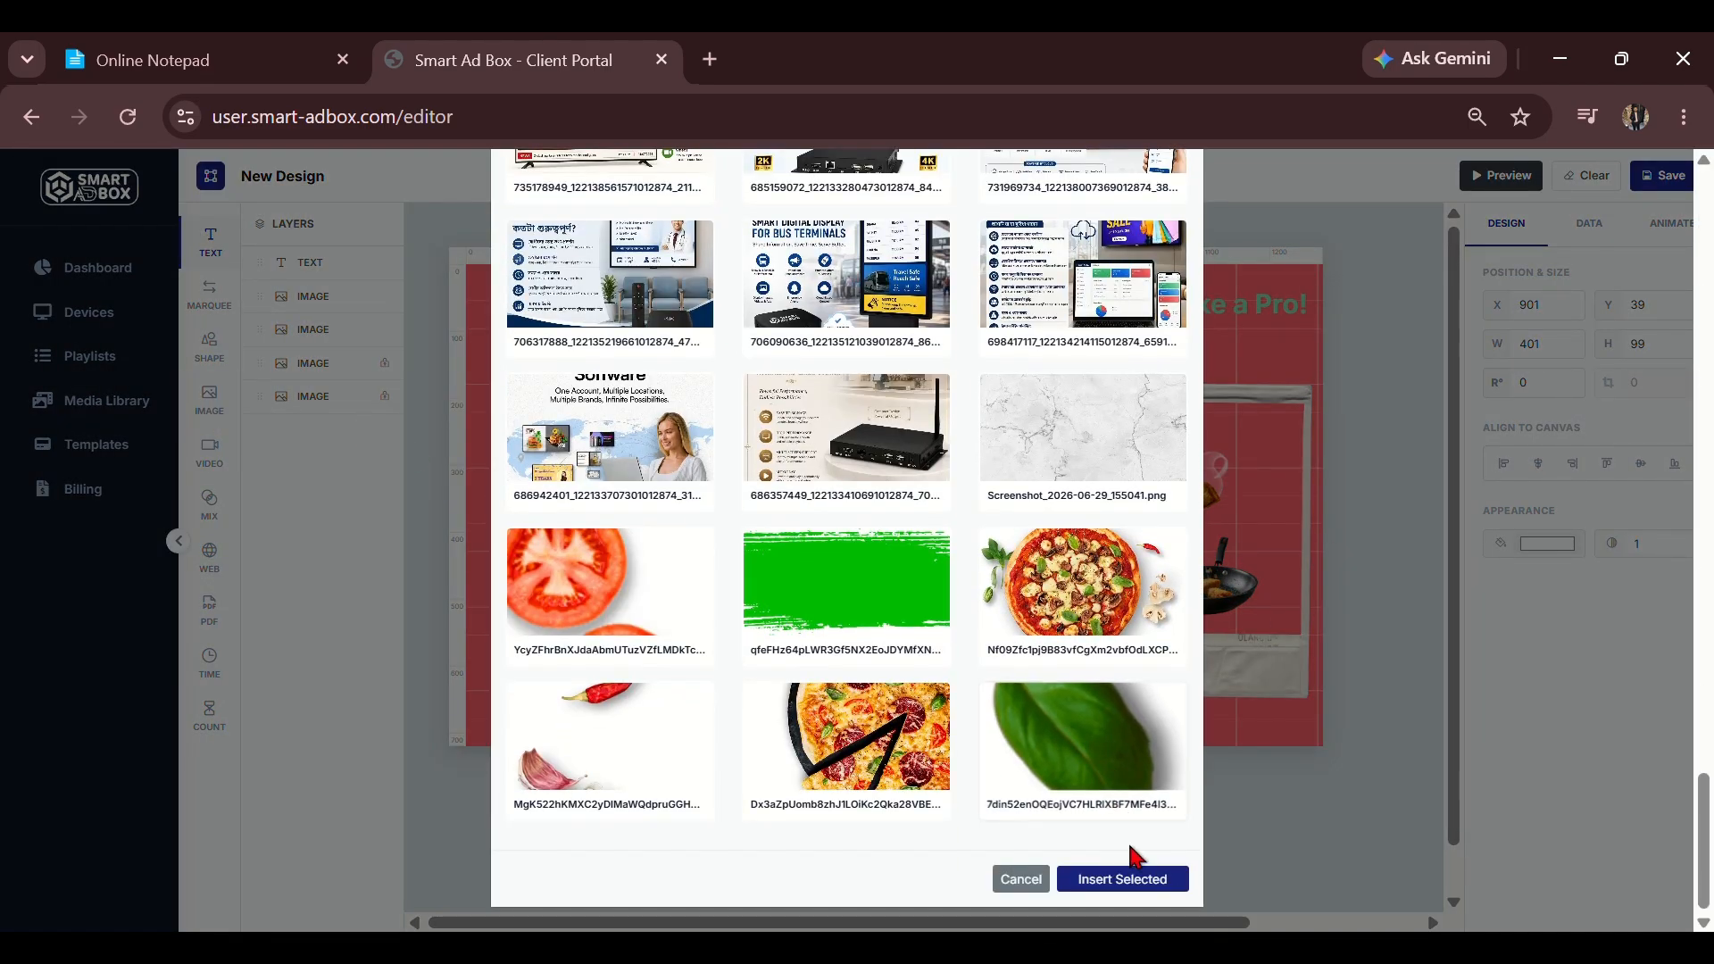
pyautogui.click(1137, 880)
# Shrink the yellow arrow to about 154 by 347 and place it at about X 845, Y 64, pointing from the heading to the pan.
pyautogui.moveTo(968, 624); pyautogui.dragTo(907, 513)
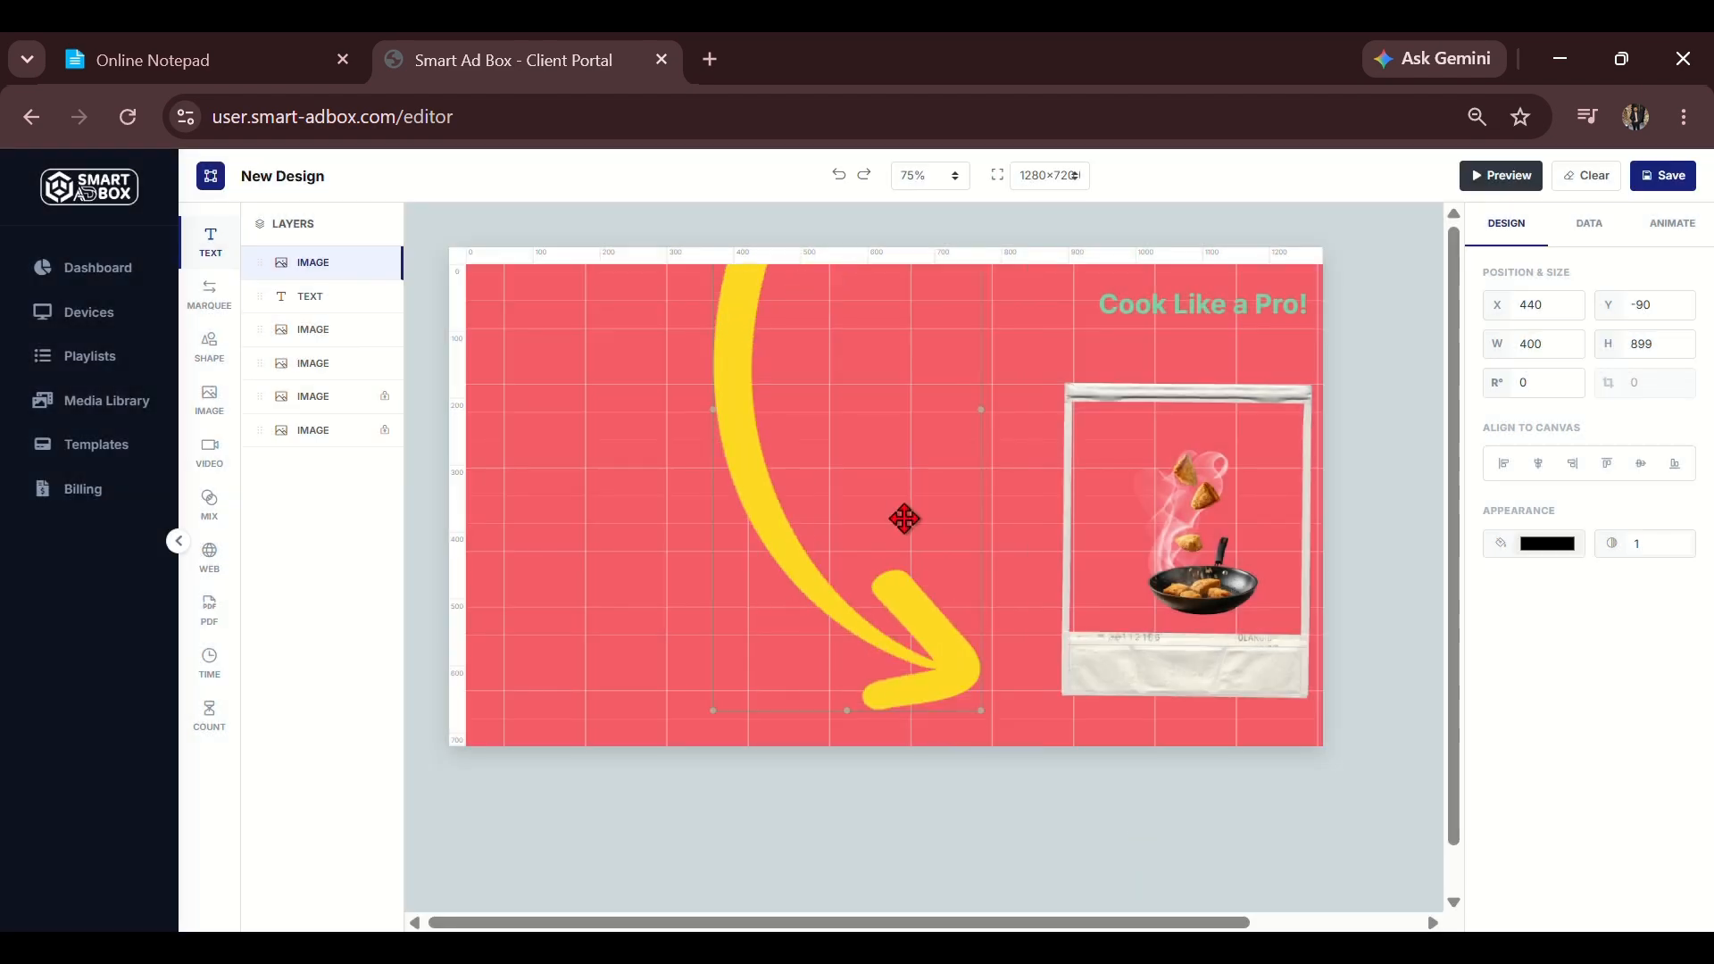
pyautogui.moveTo(961, 686); pyautogui.dragTo(922, 537)
pyautogui.moveTo(895, 436); pyautogui.dragTo(976, 572)
pyautogui.moveTo(1012, 568)
pyautogui.mouseDown()
pyautogui.moveTo(987, 498)
pyautogui.moveTo(1006, 498)
pyautogui.moveTo(1029, 583)
pyautogui.mouseUp()
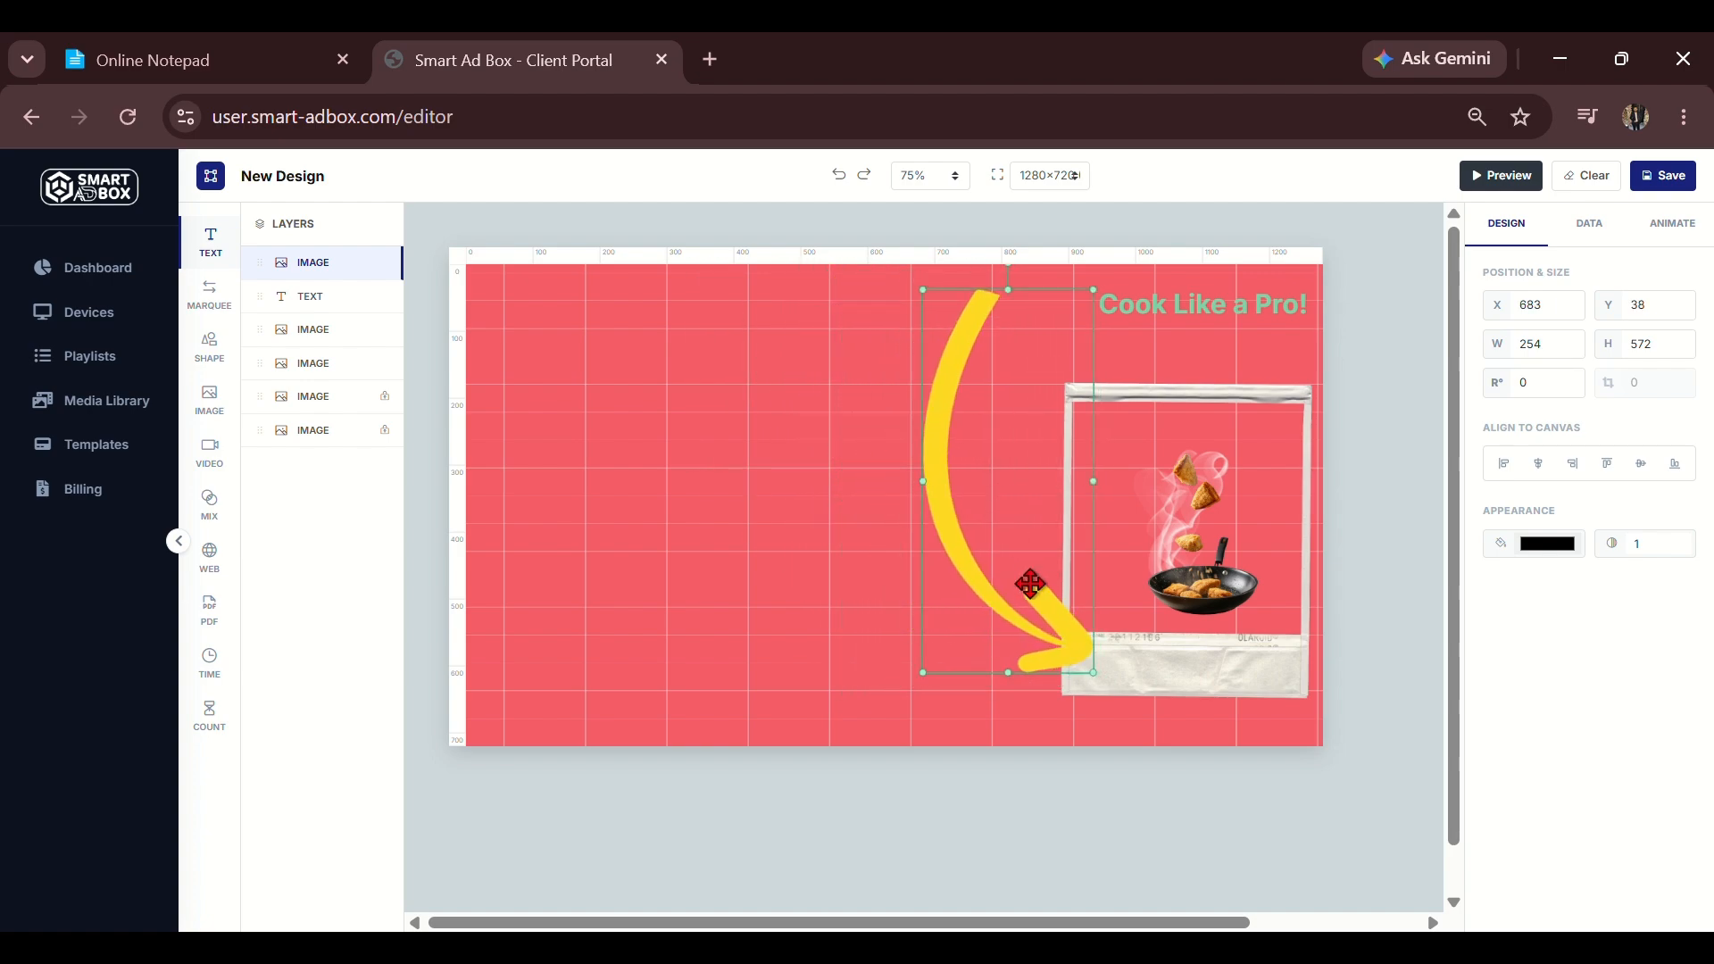
pyautogui.moveTo(1097, 676); pyautogui.dragTo(1027, 522)
pyautogui.moveTo(958, 412); pyautogui.dragTo(1067, 431)
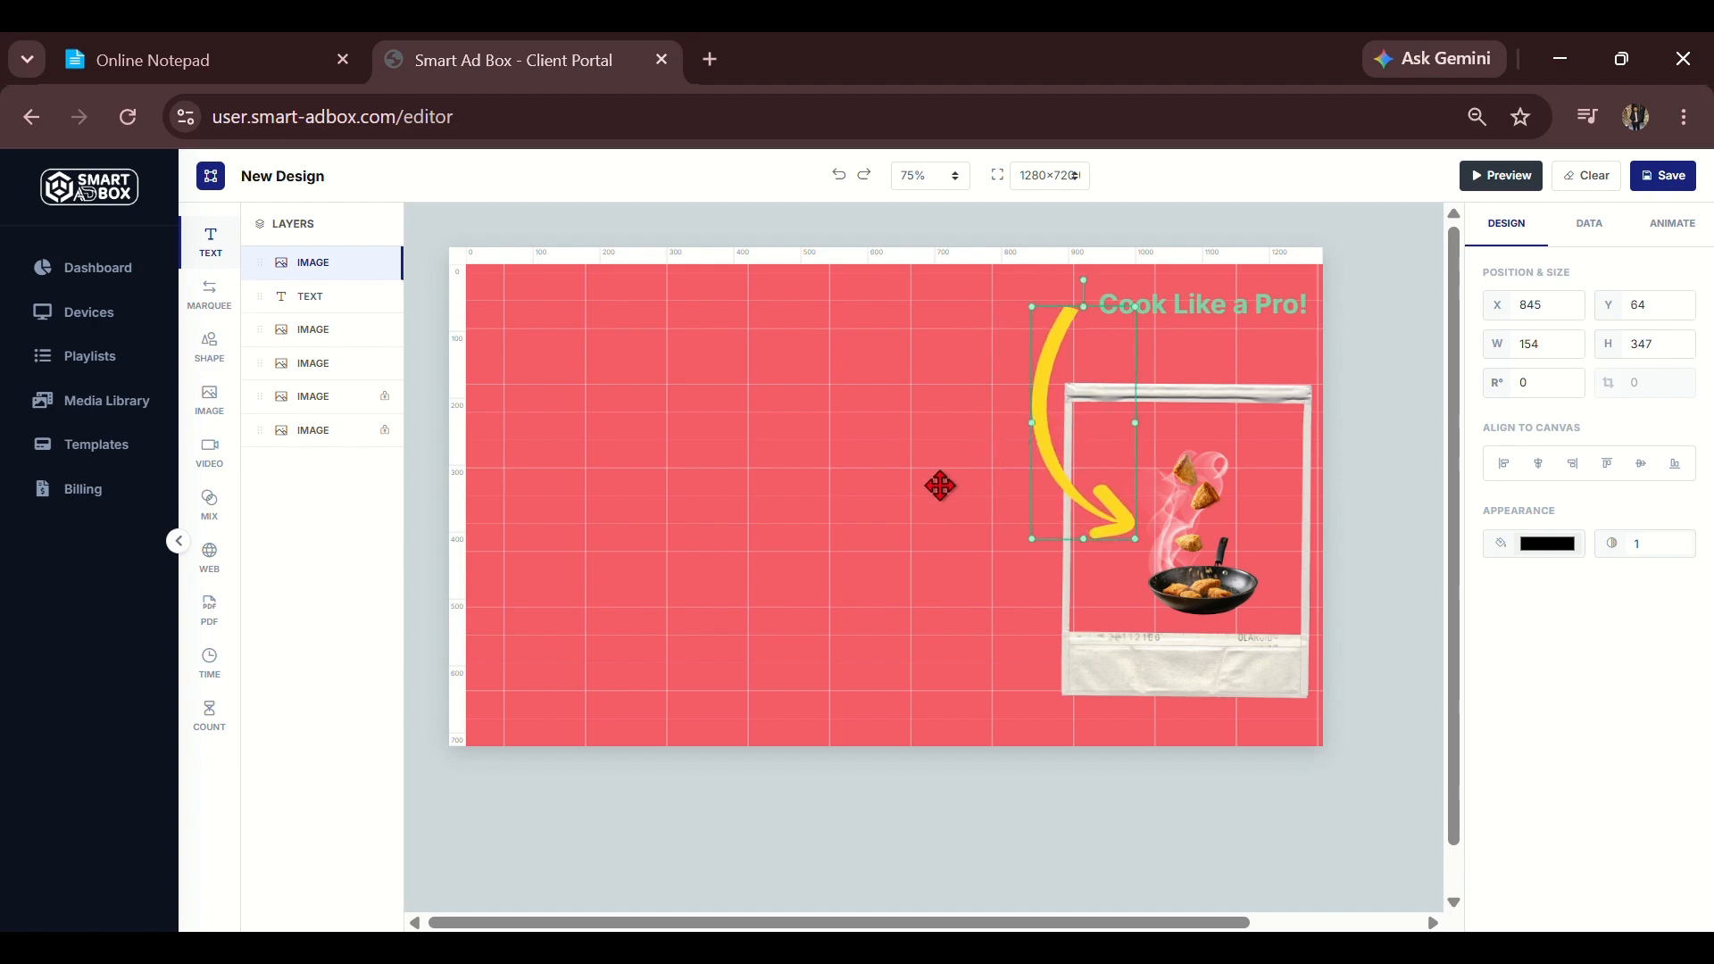
pyautogui.click(965, 458)
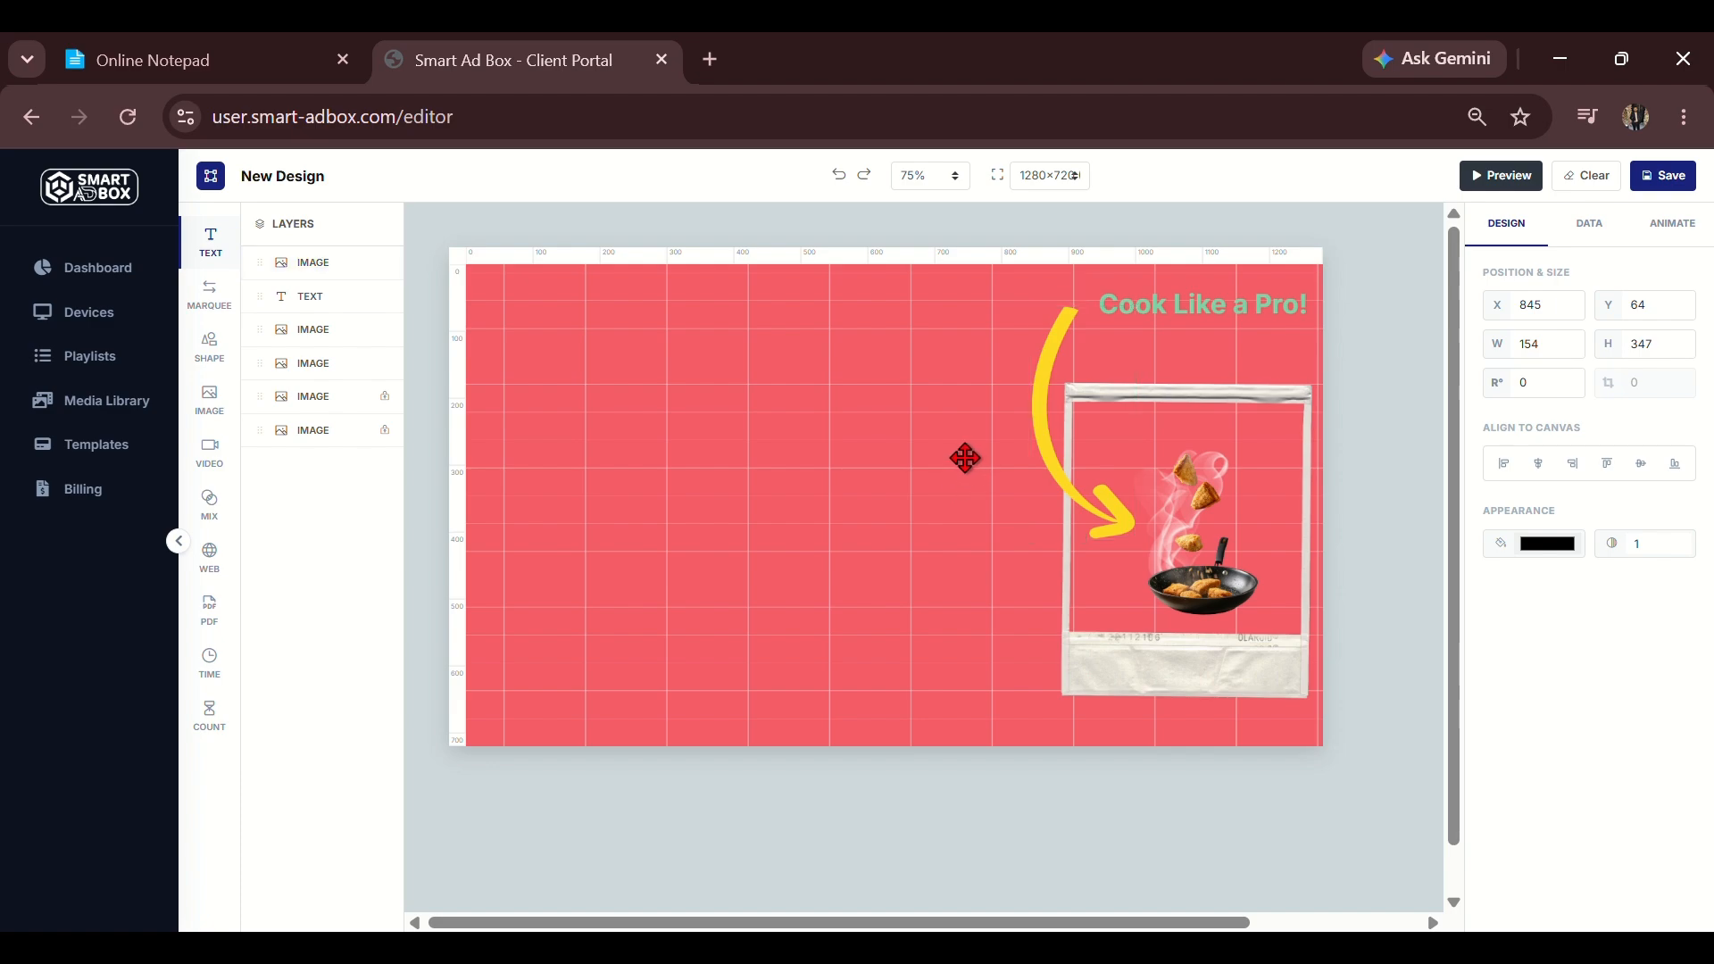
# Give the yellow arrow a looping slideInDown entrance animation lasting 5 seconds and preview it on the canvas.
pyautogui.click(1040, 405)
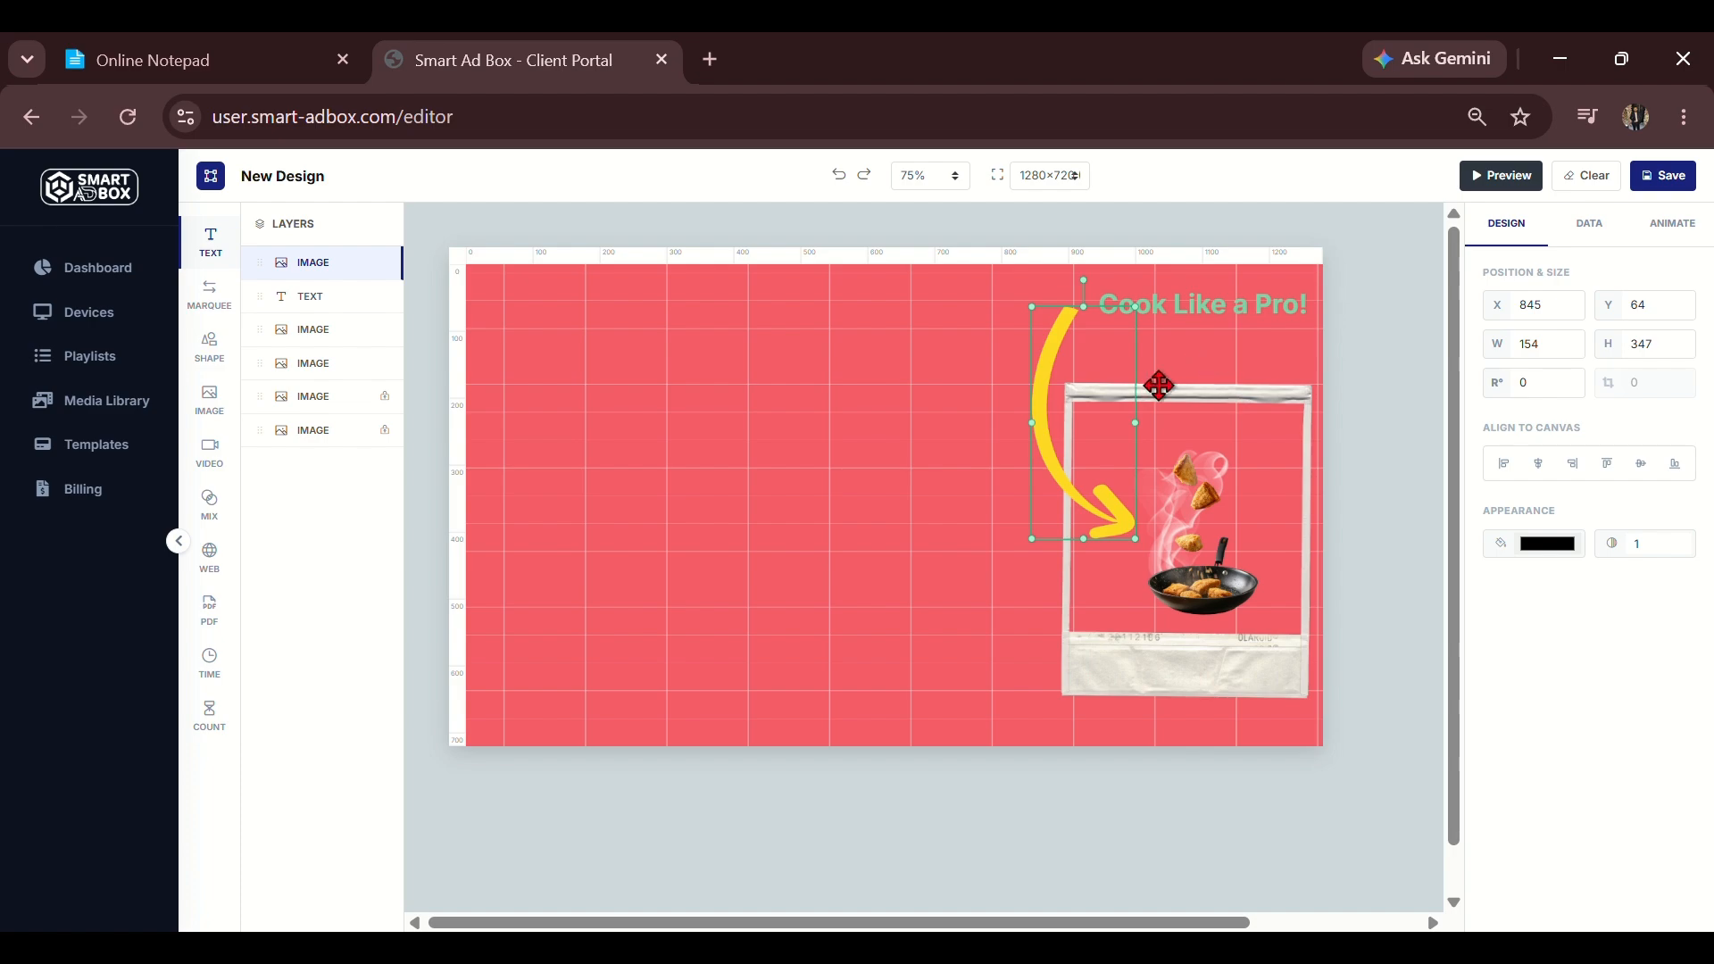
pyautogui.click(1670, 231)
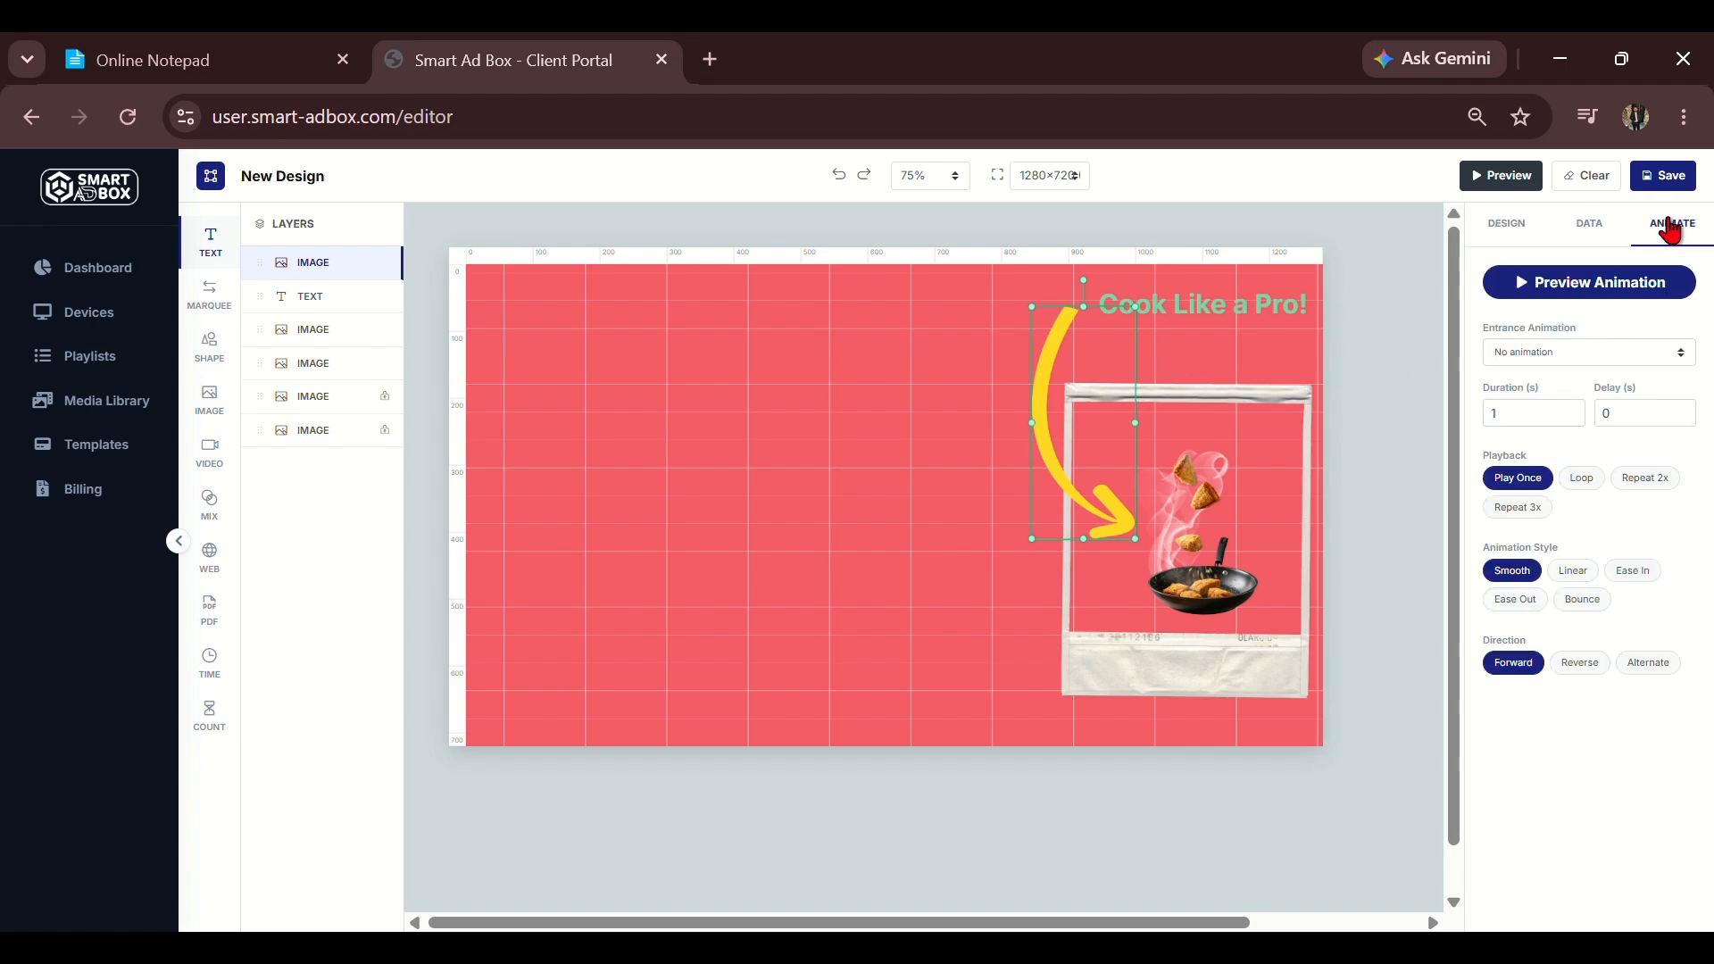
pyautogui.click(1554, 353)
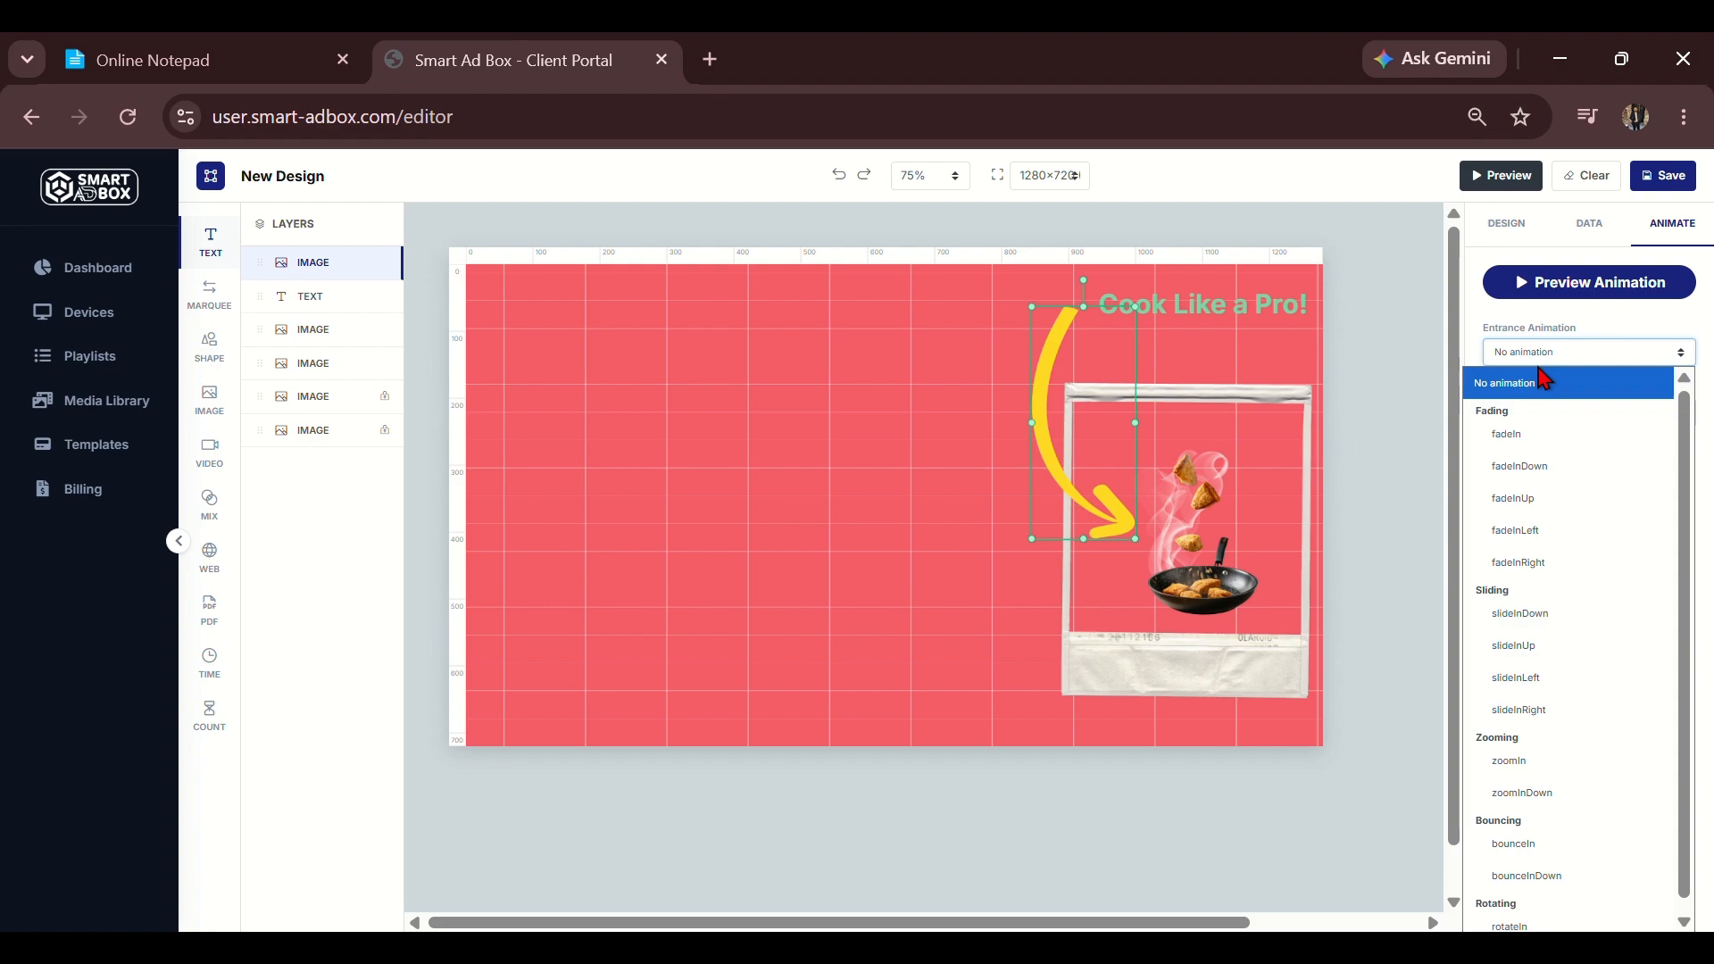
pyautogui.click(717, 77)
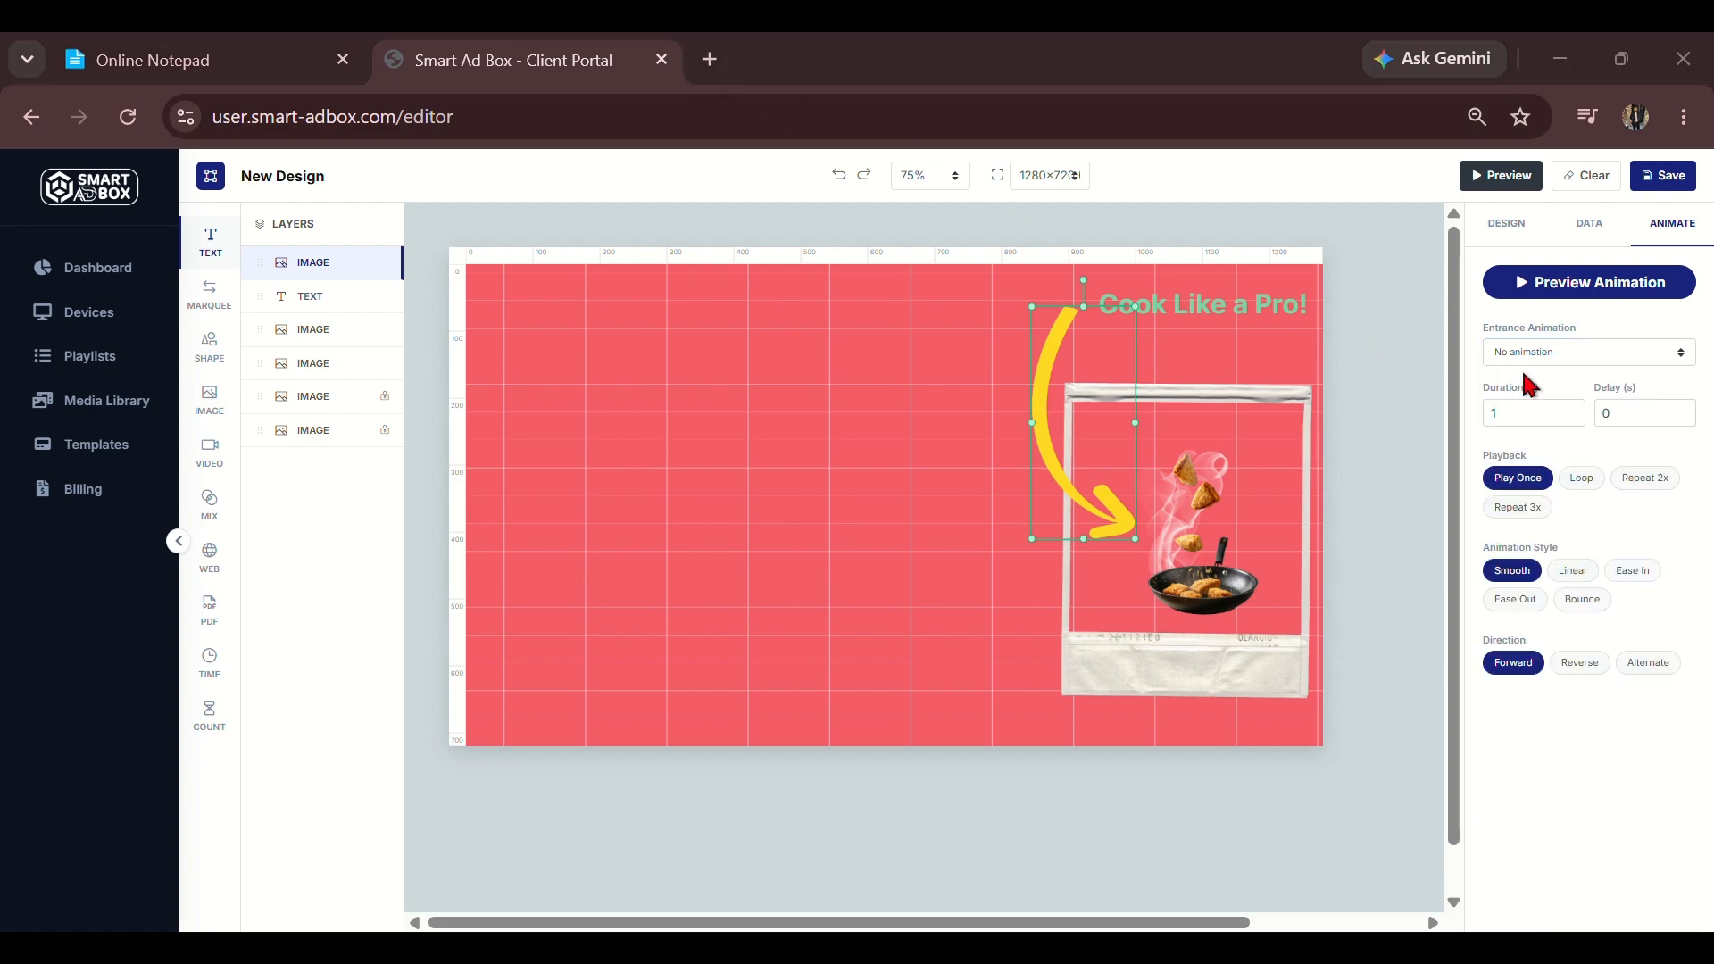
pyautogui.click(1562, 352)
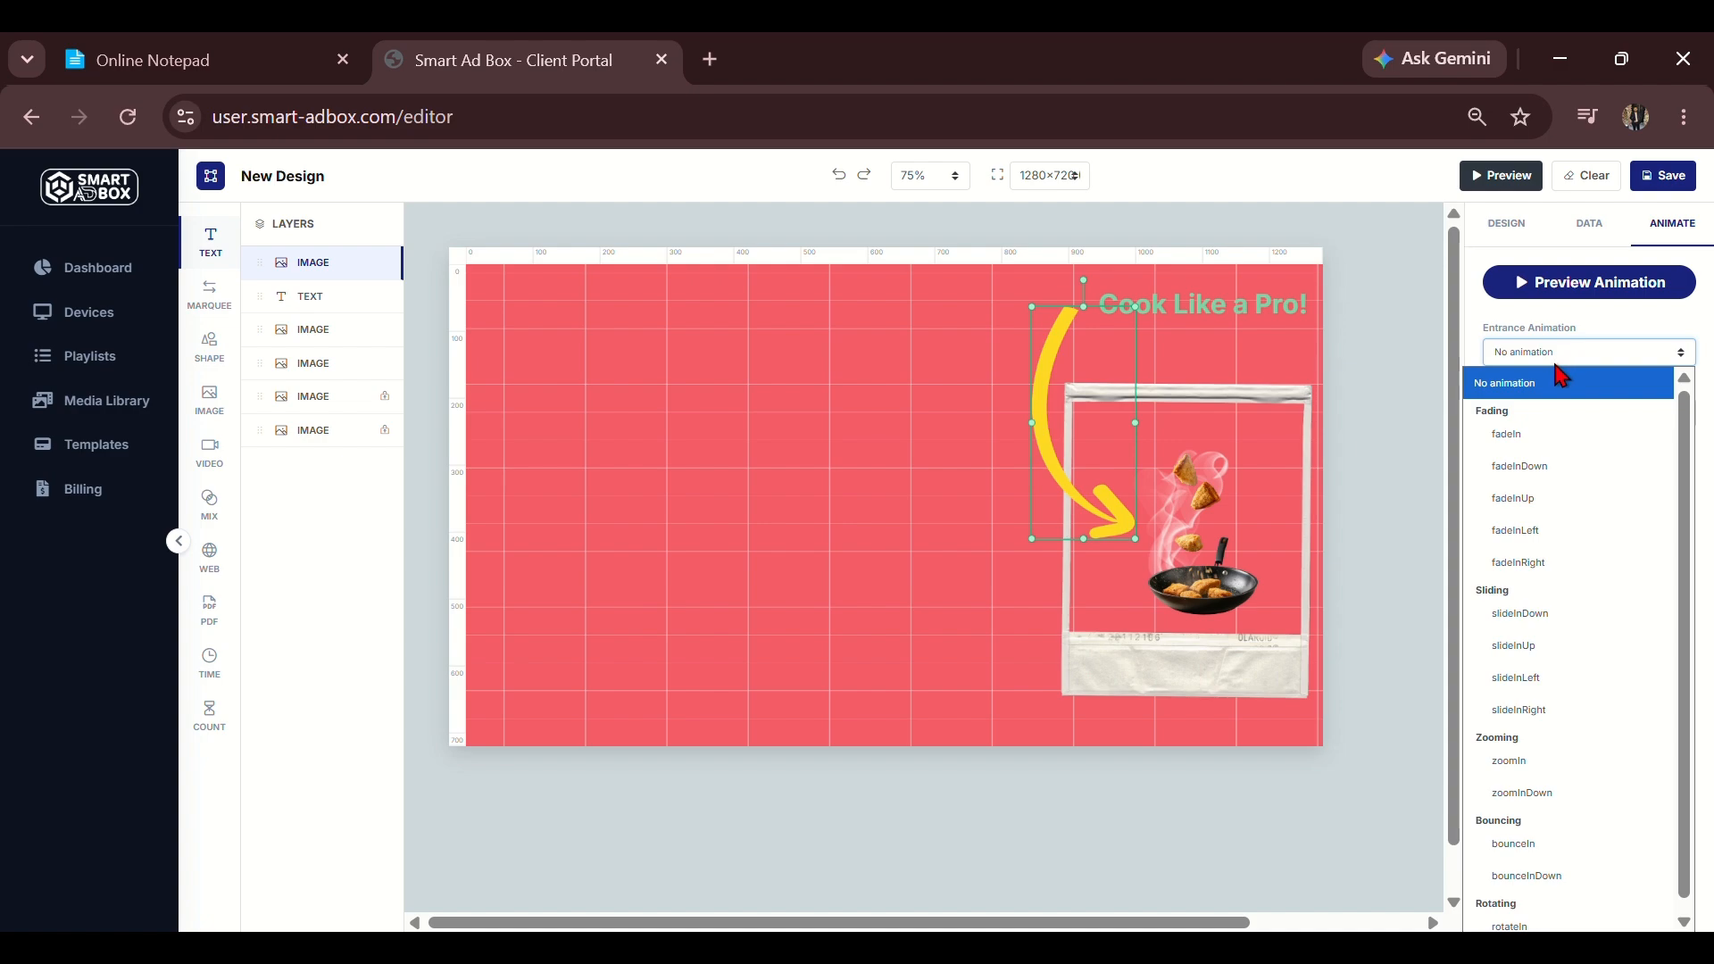
pyautogui.click(1564, 614)
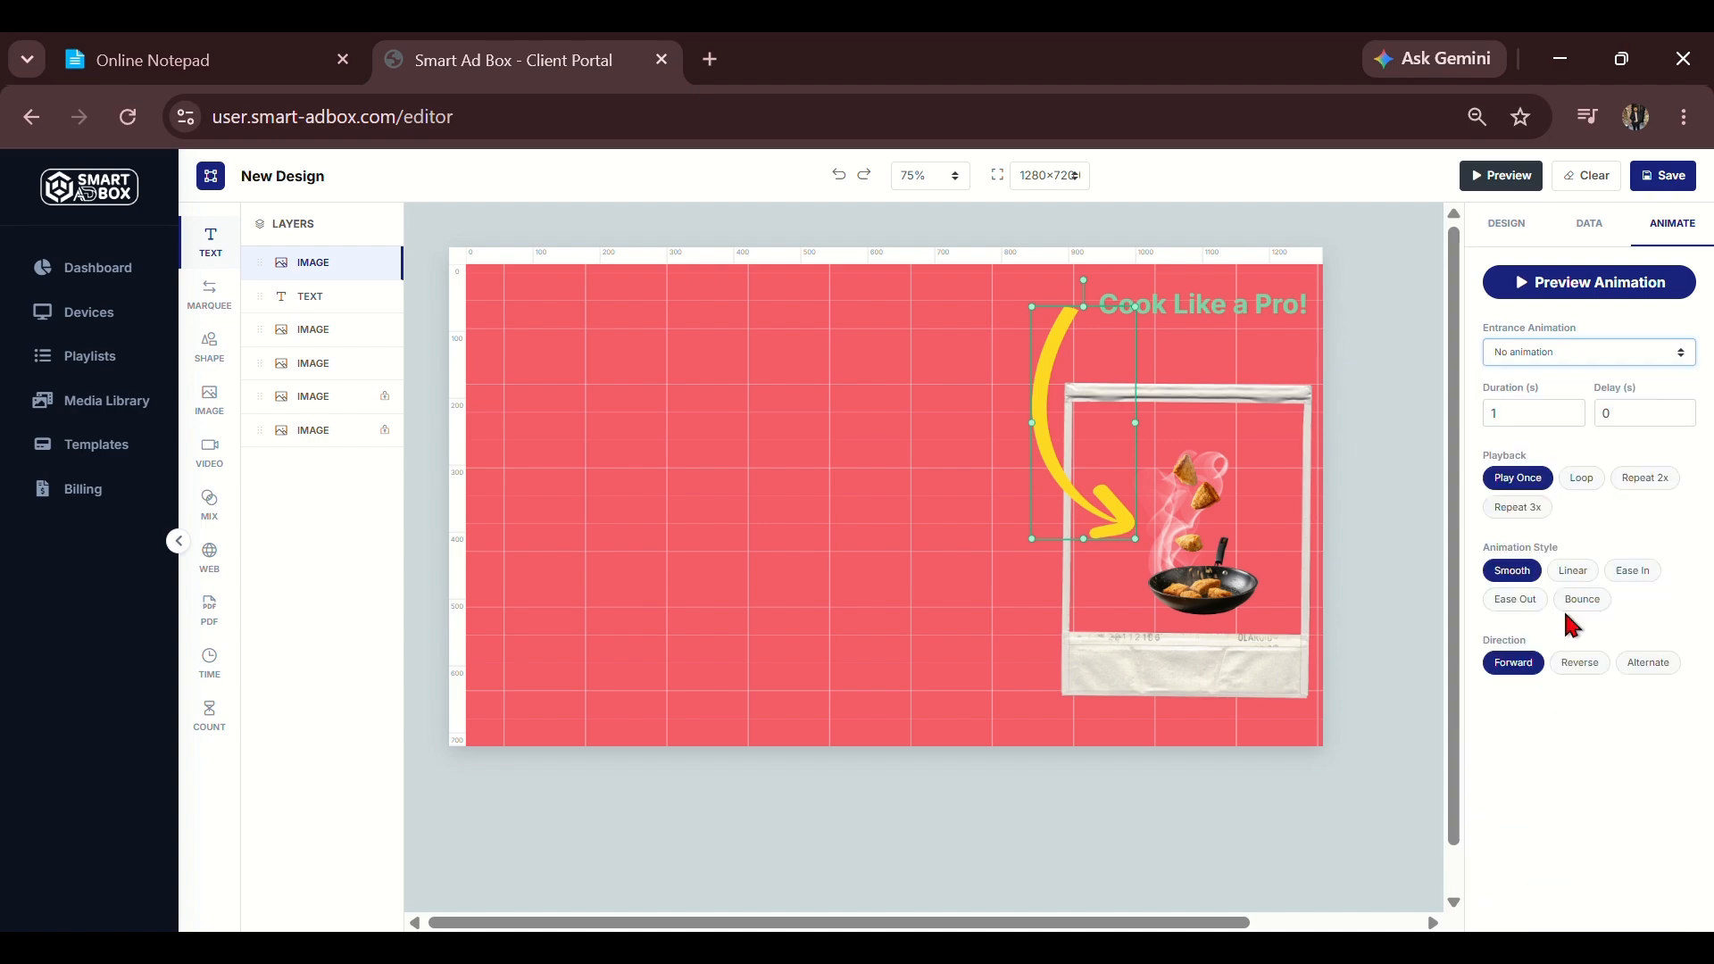
pyautogui.click(1581, 480)
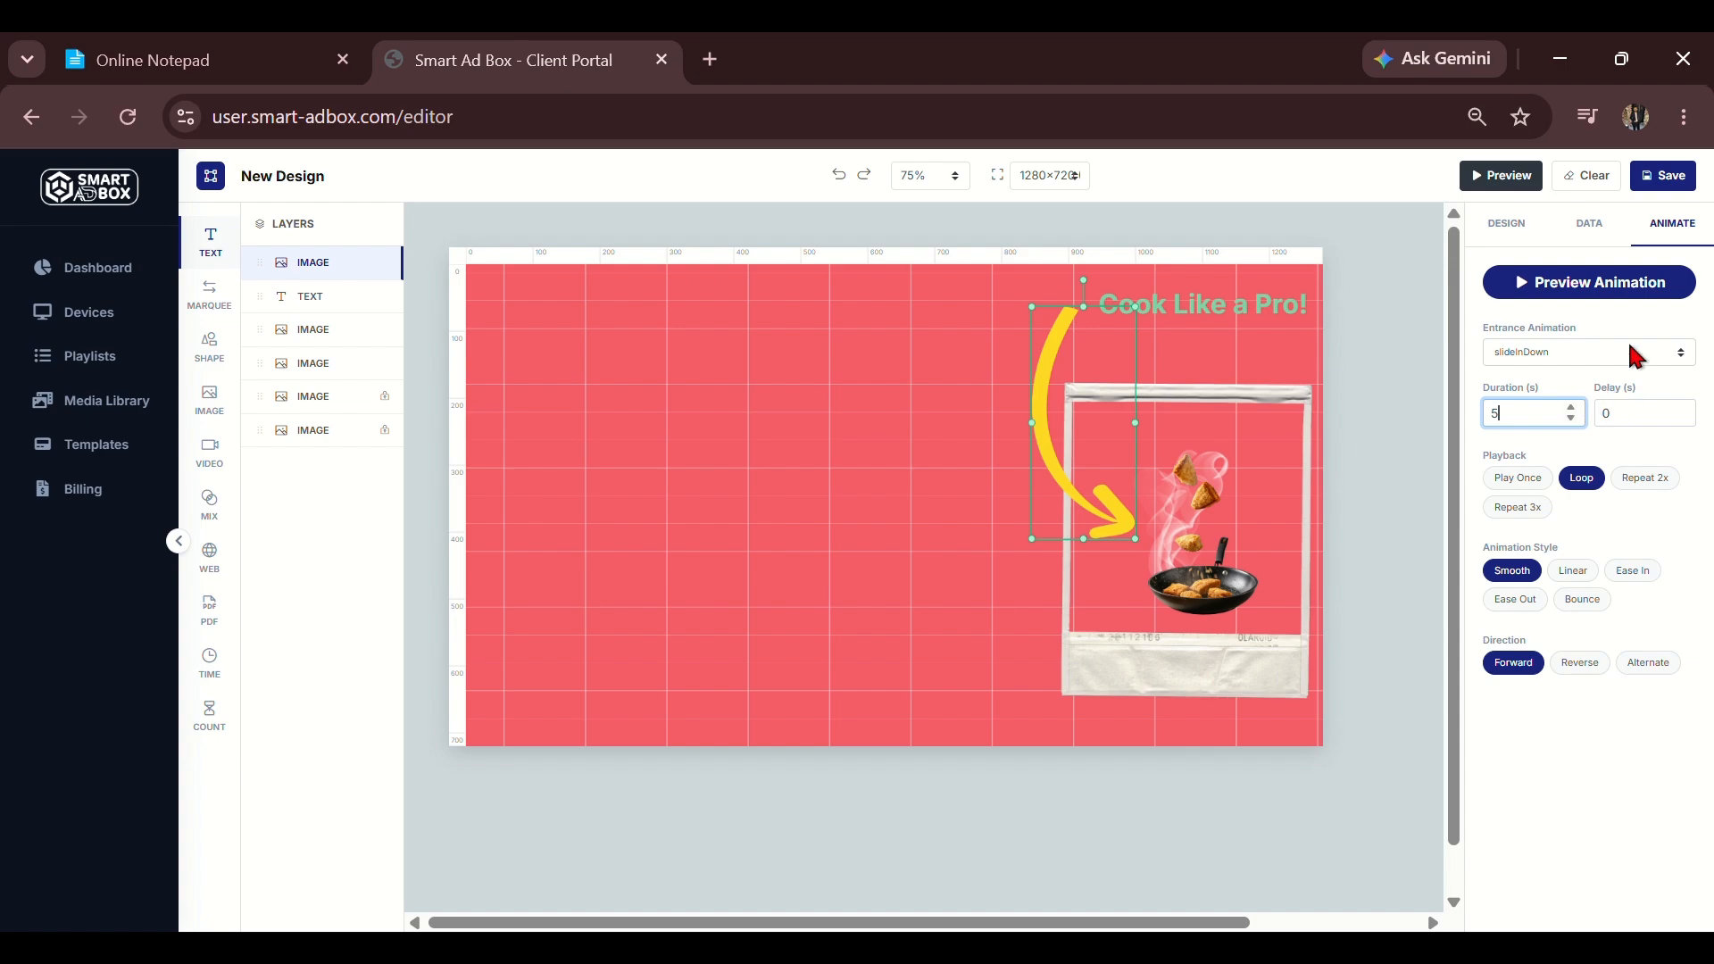
pyautogui.click(1627, 286)
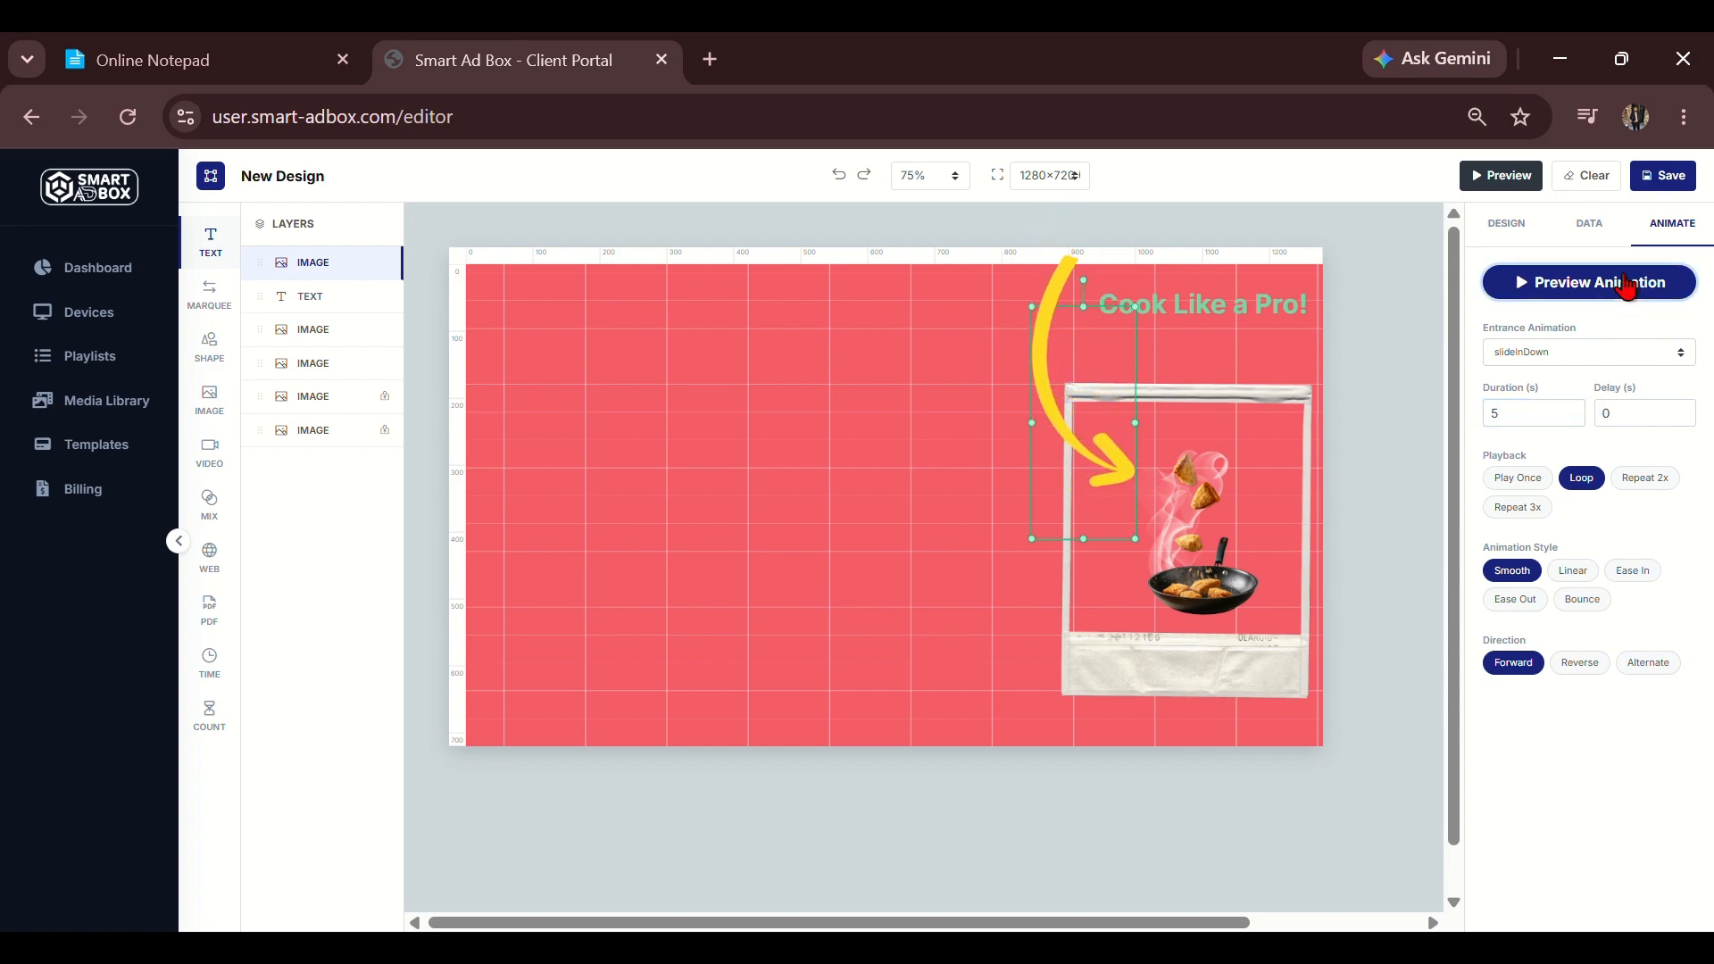
# Save the design and check the arrow's animation in the TV player preview before returning to the editor.
pyautogui.click(1662, 177)
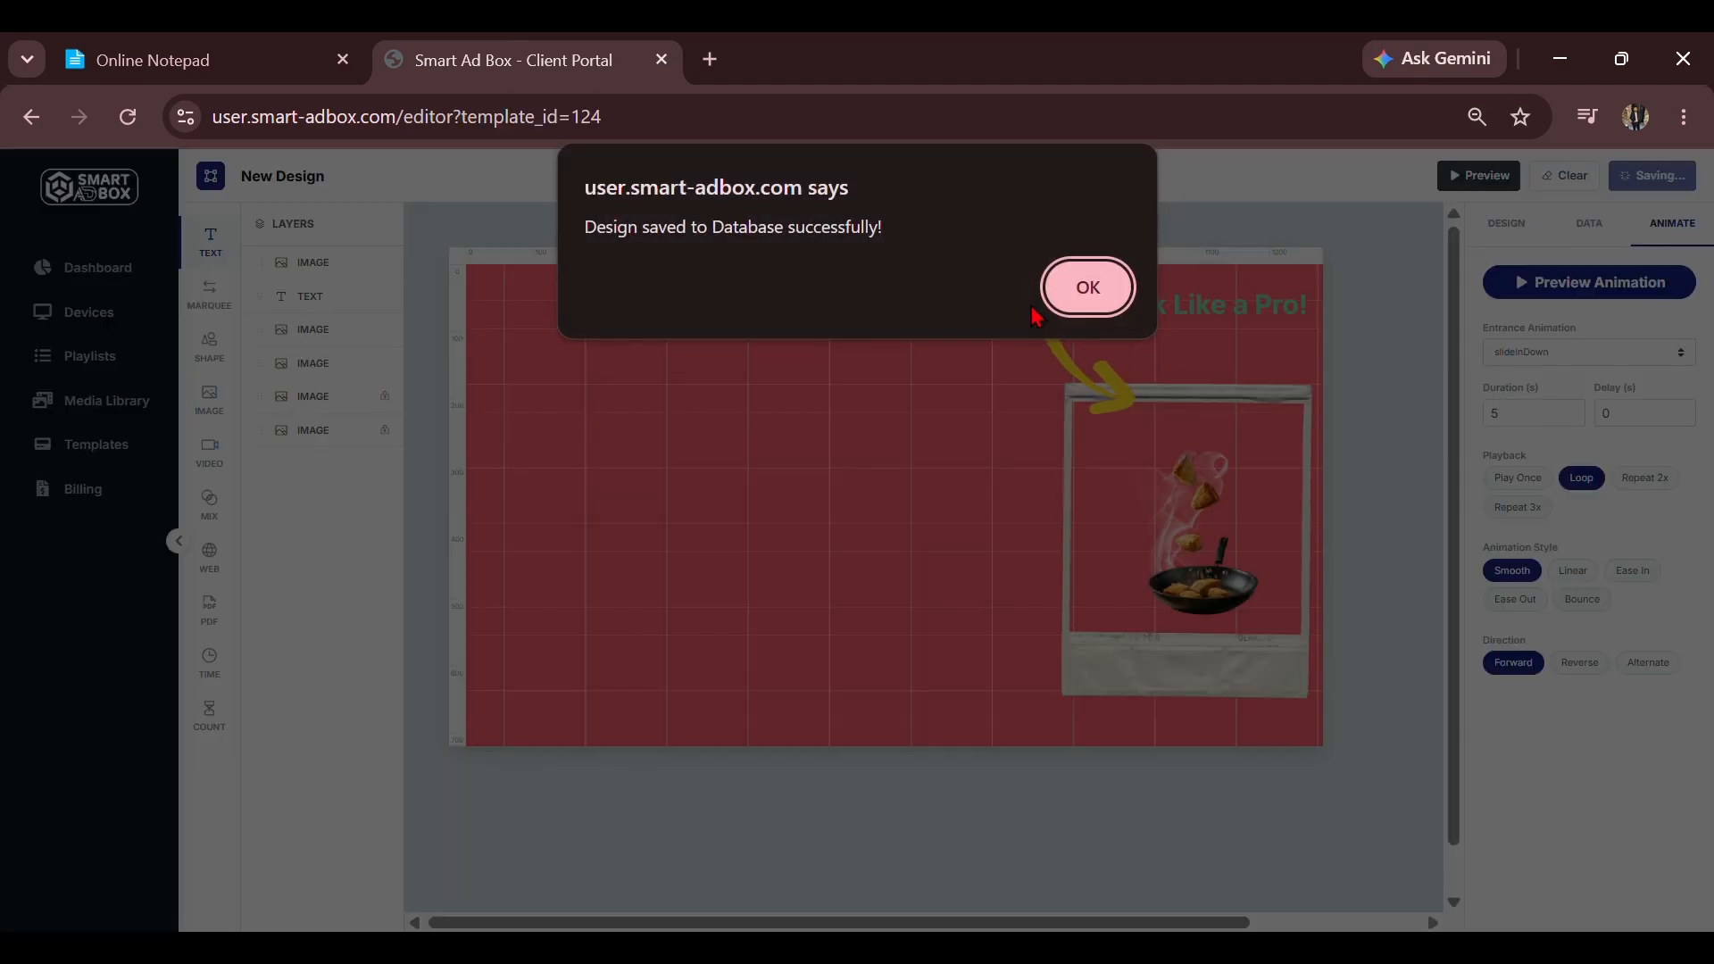
pyautogui.click(1080, 284)
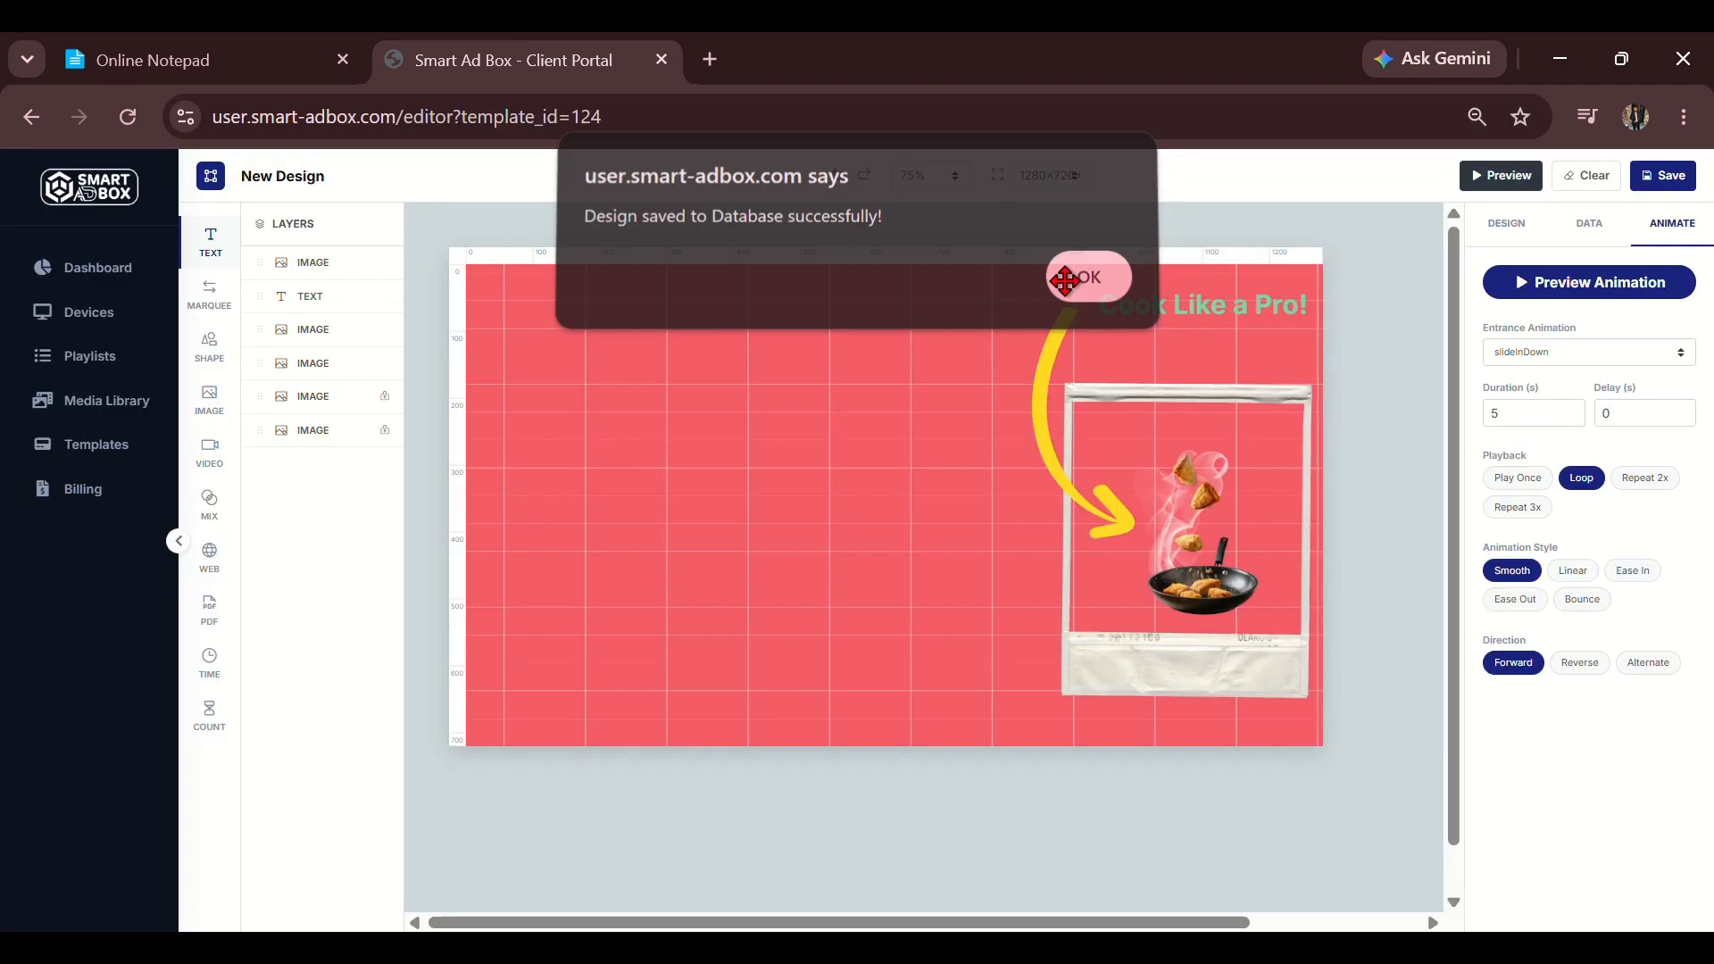
pyautogui.click(1500, 175)
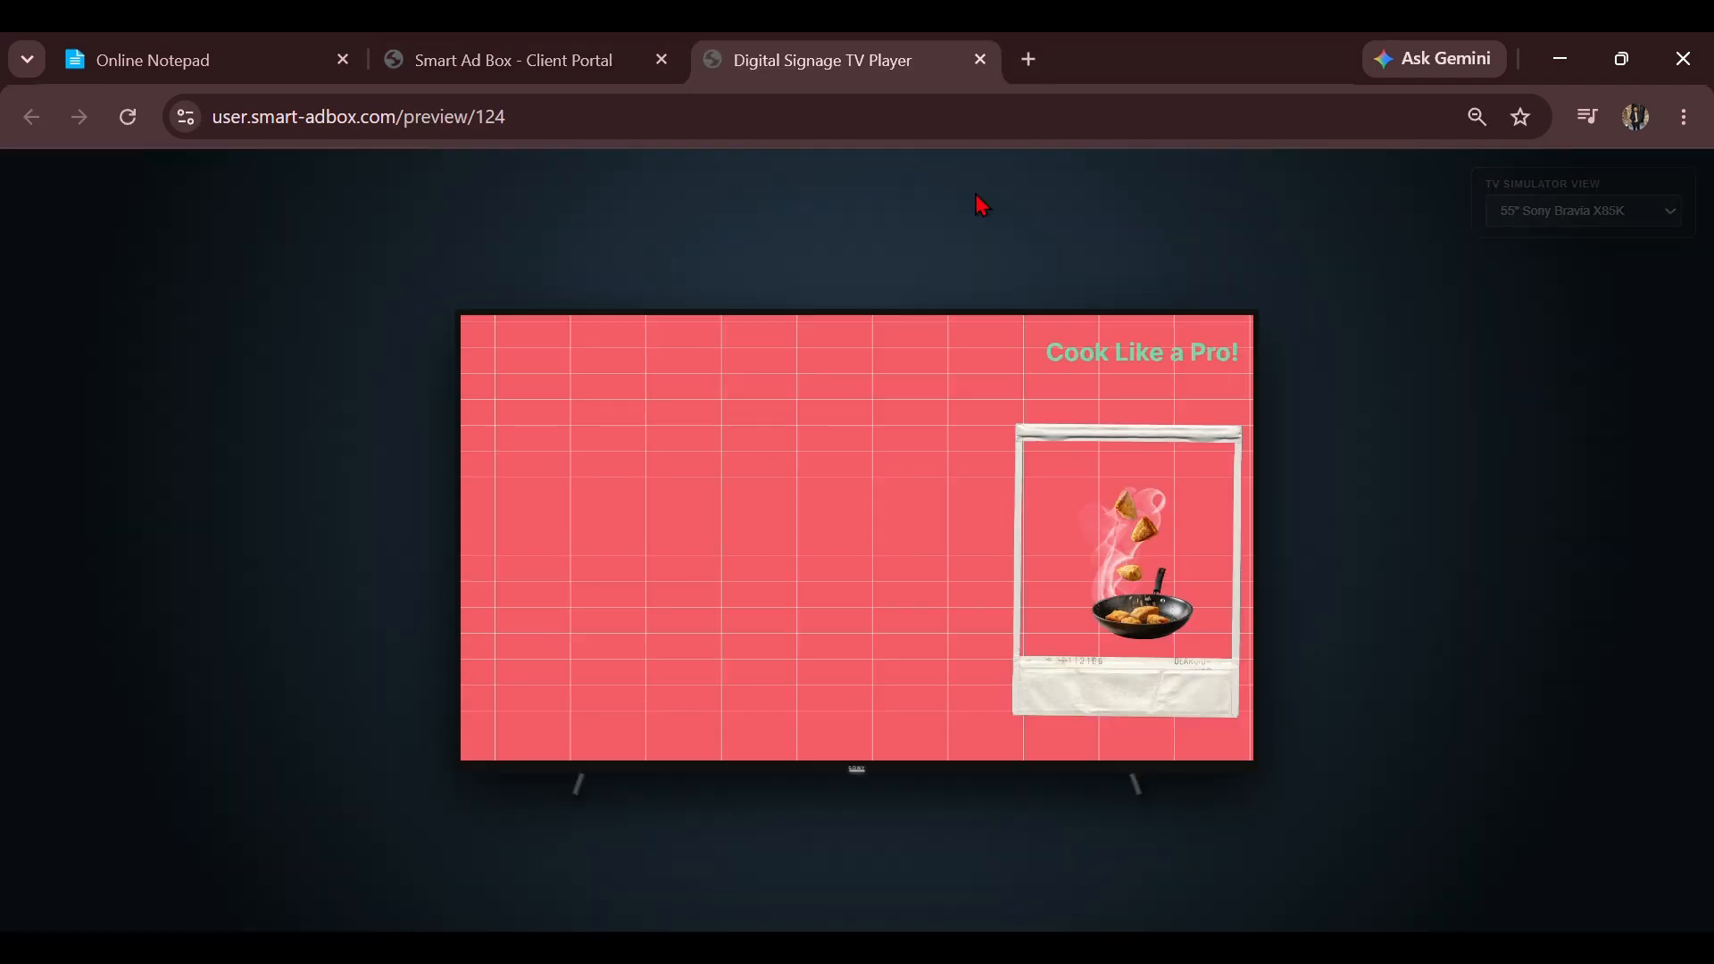
pyautogui.click(564, 78)
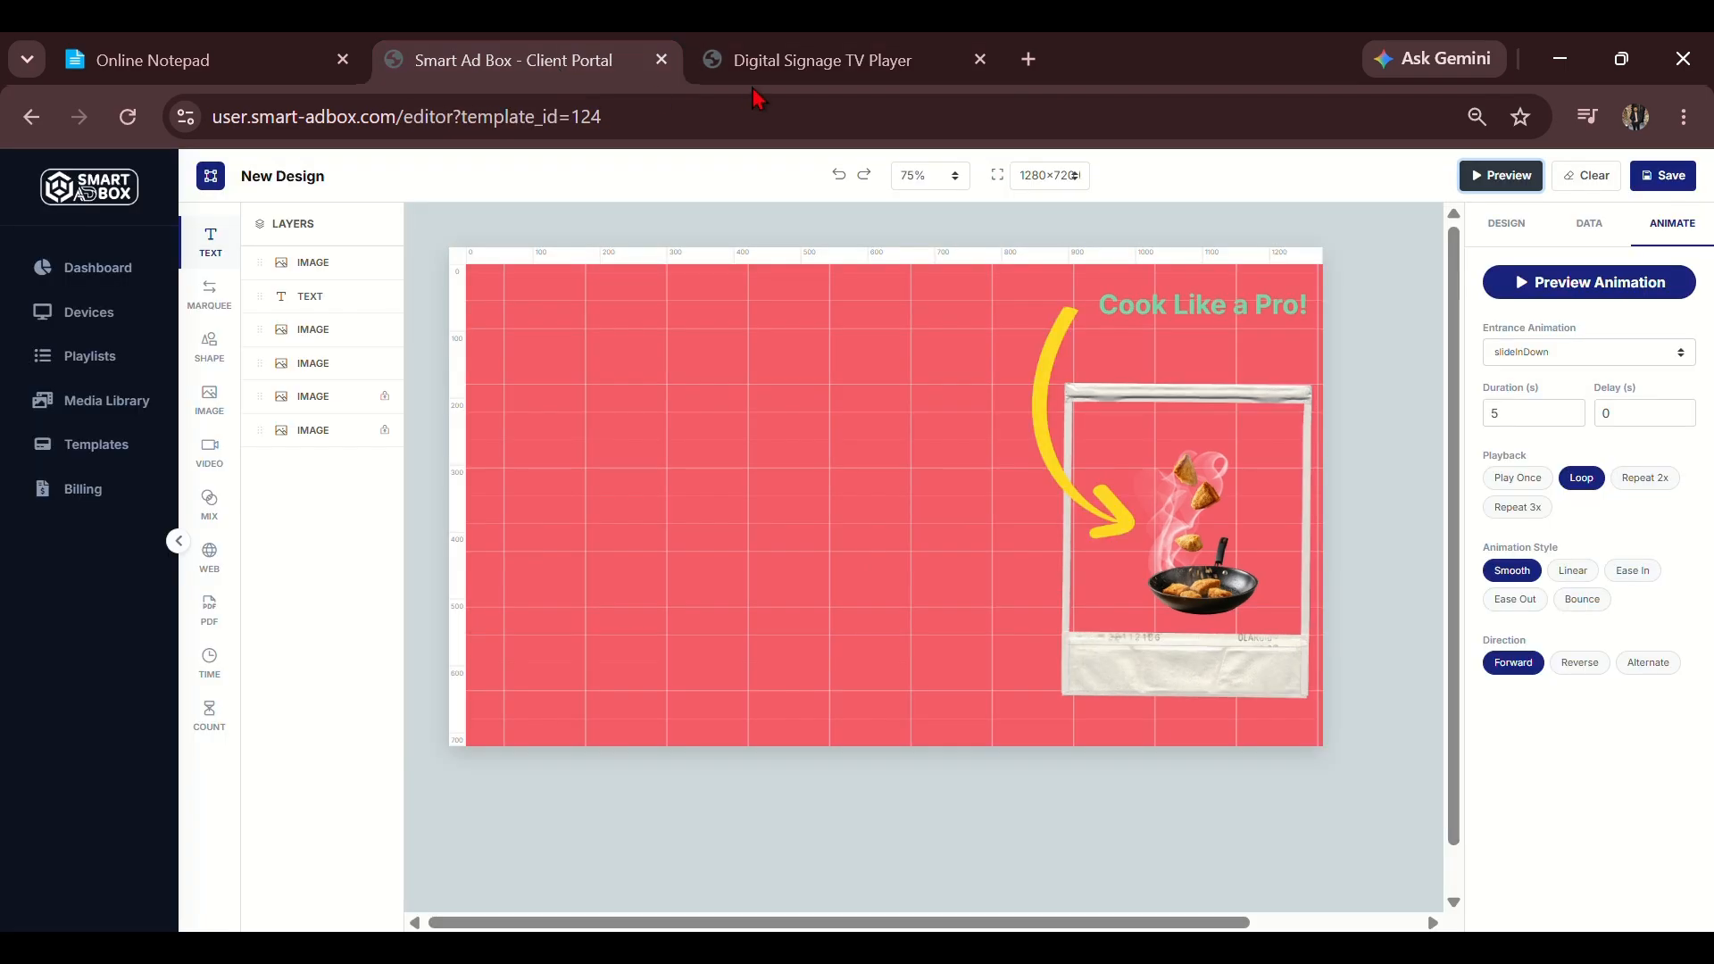
pyautogui.click(715, 78)
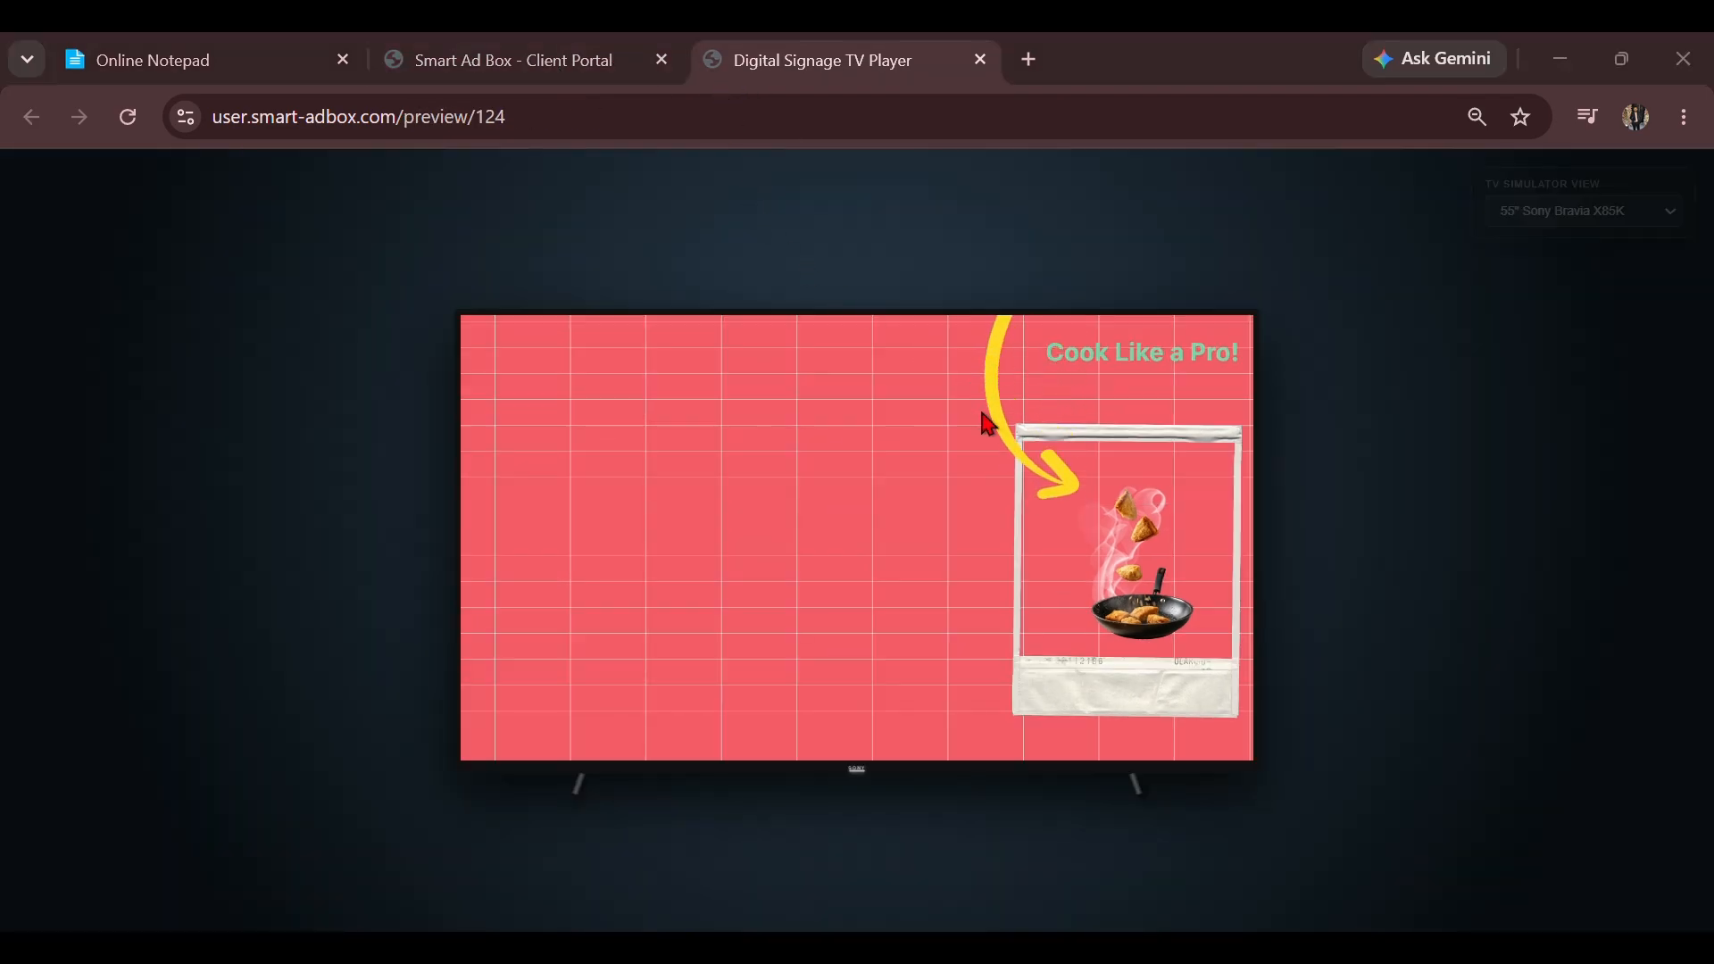
pyautogui.click(564, 59)
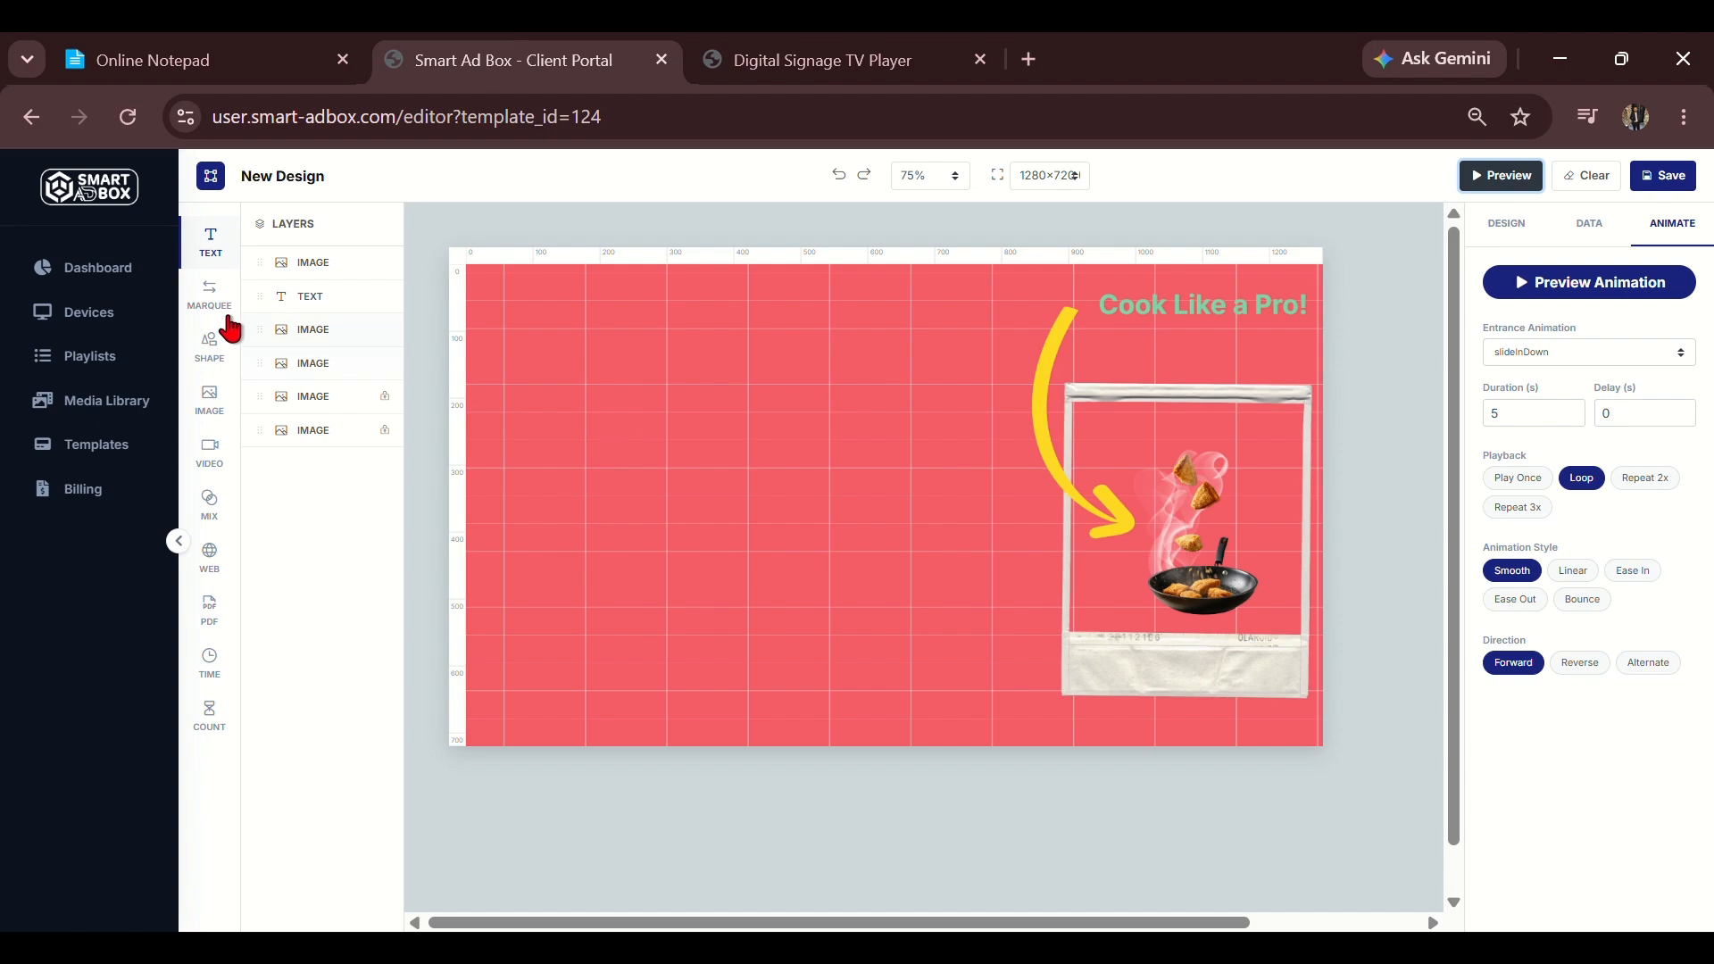
# Nudge the "Cook Like a Pro!" heading very slightly up and to the left.
pyautogui.click(332, 307)
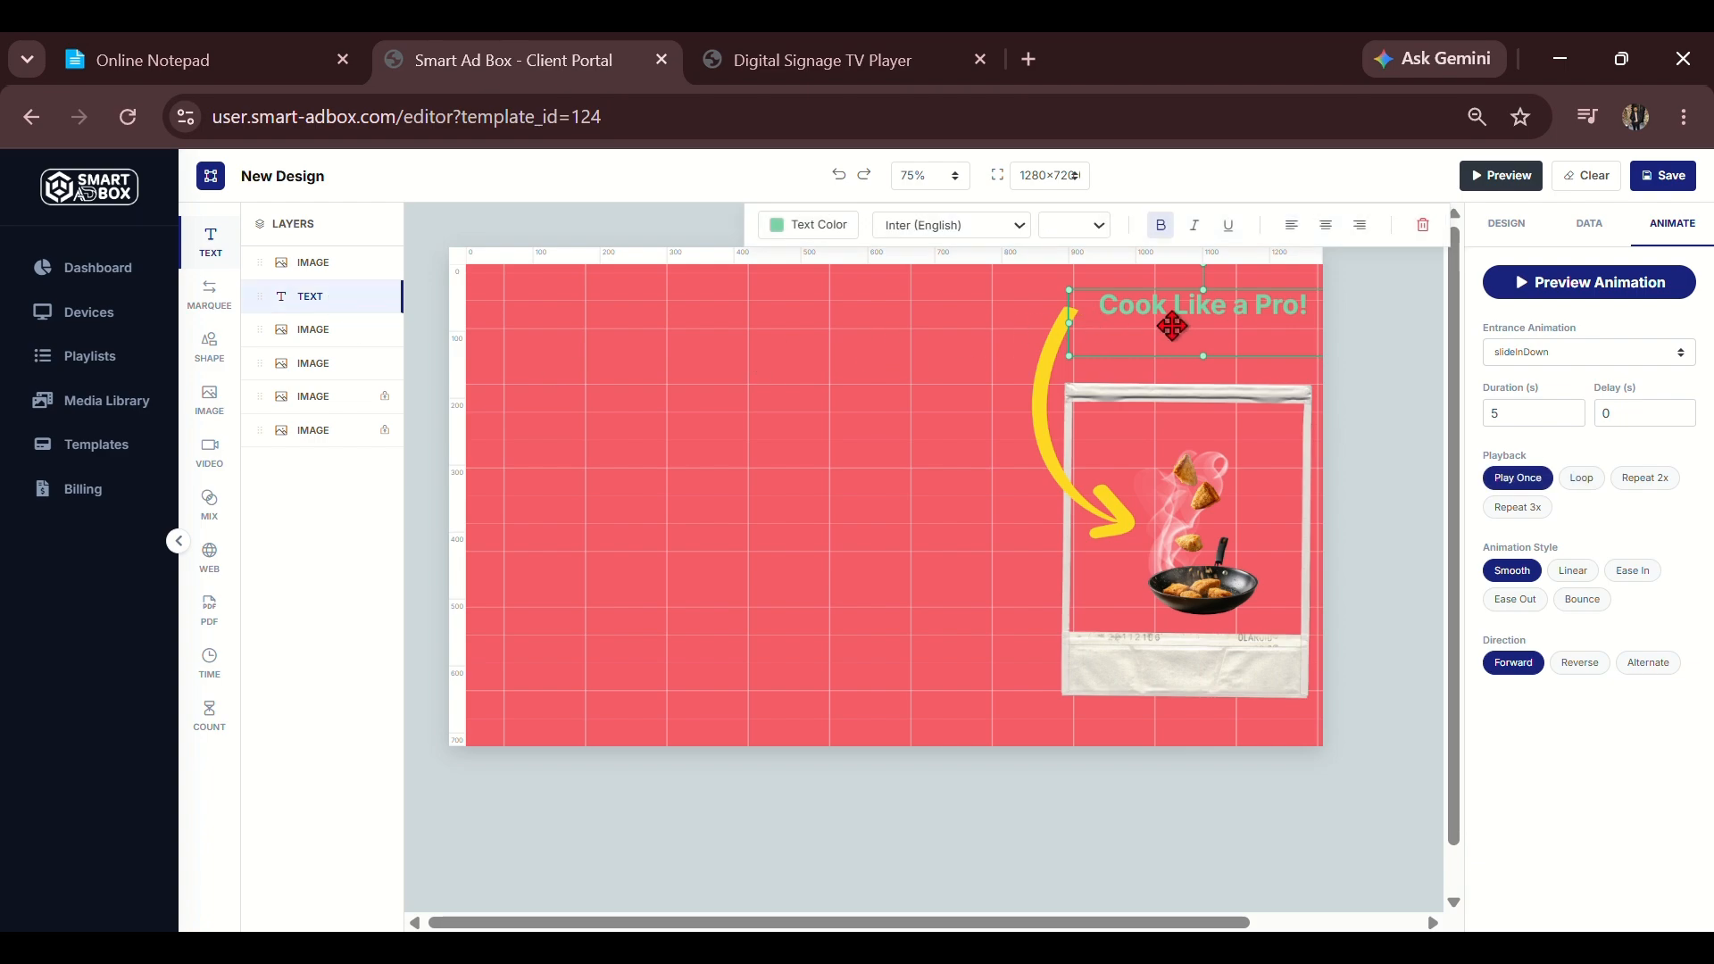
pyautogui.moveTo(1173, 326)
pyautogui.mouseDown()
pyautogui.moveTo(1006, 348)
pyautogui.moveTo(1169, 322)
pyautogui.mouseUp()
pyautogui.click(920, 368)
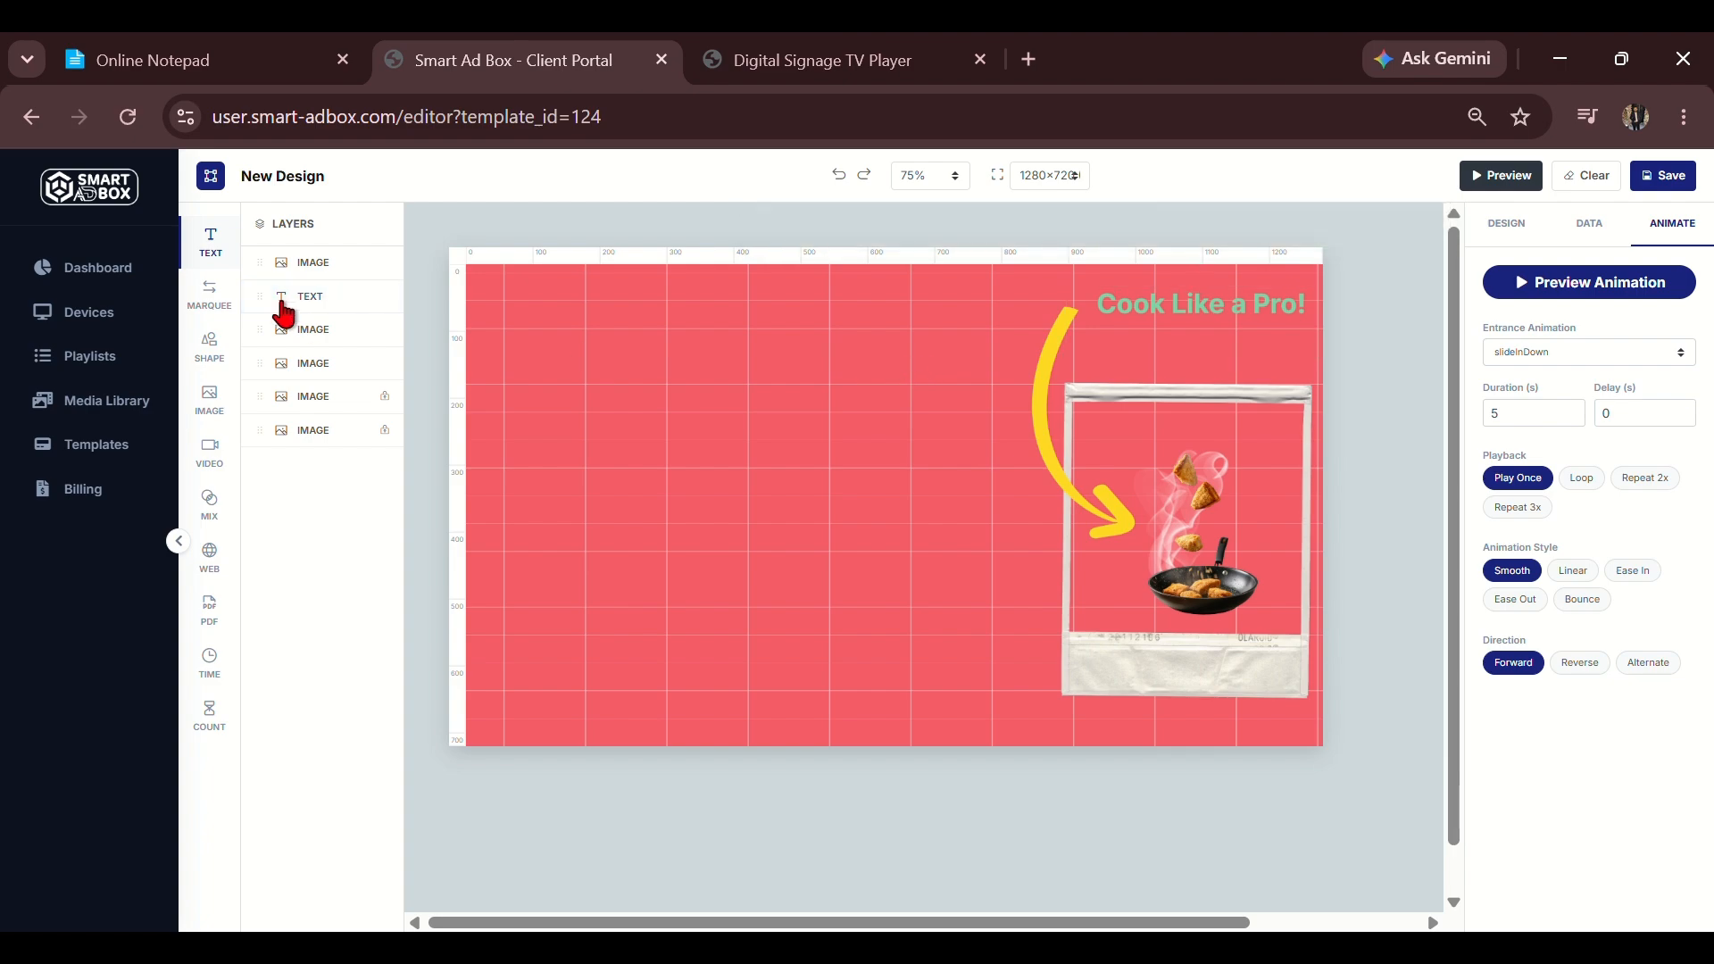
# Add a text element, move it left of the canvas centre and open its placeholder text for editing.
pyautogui.click(209, 243)
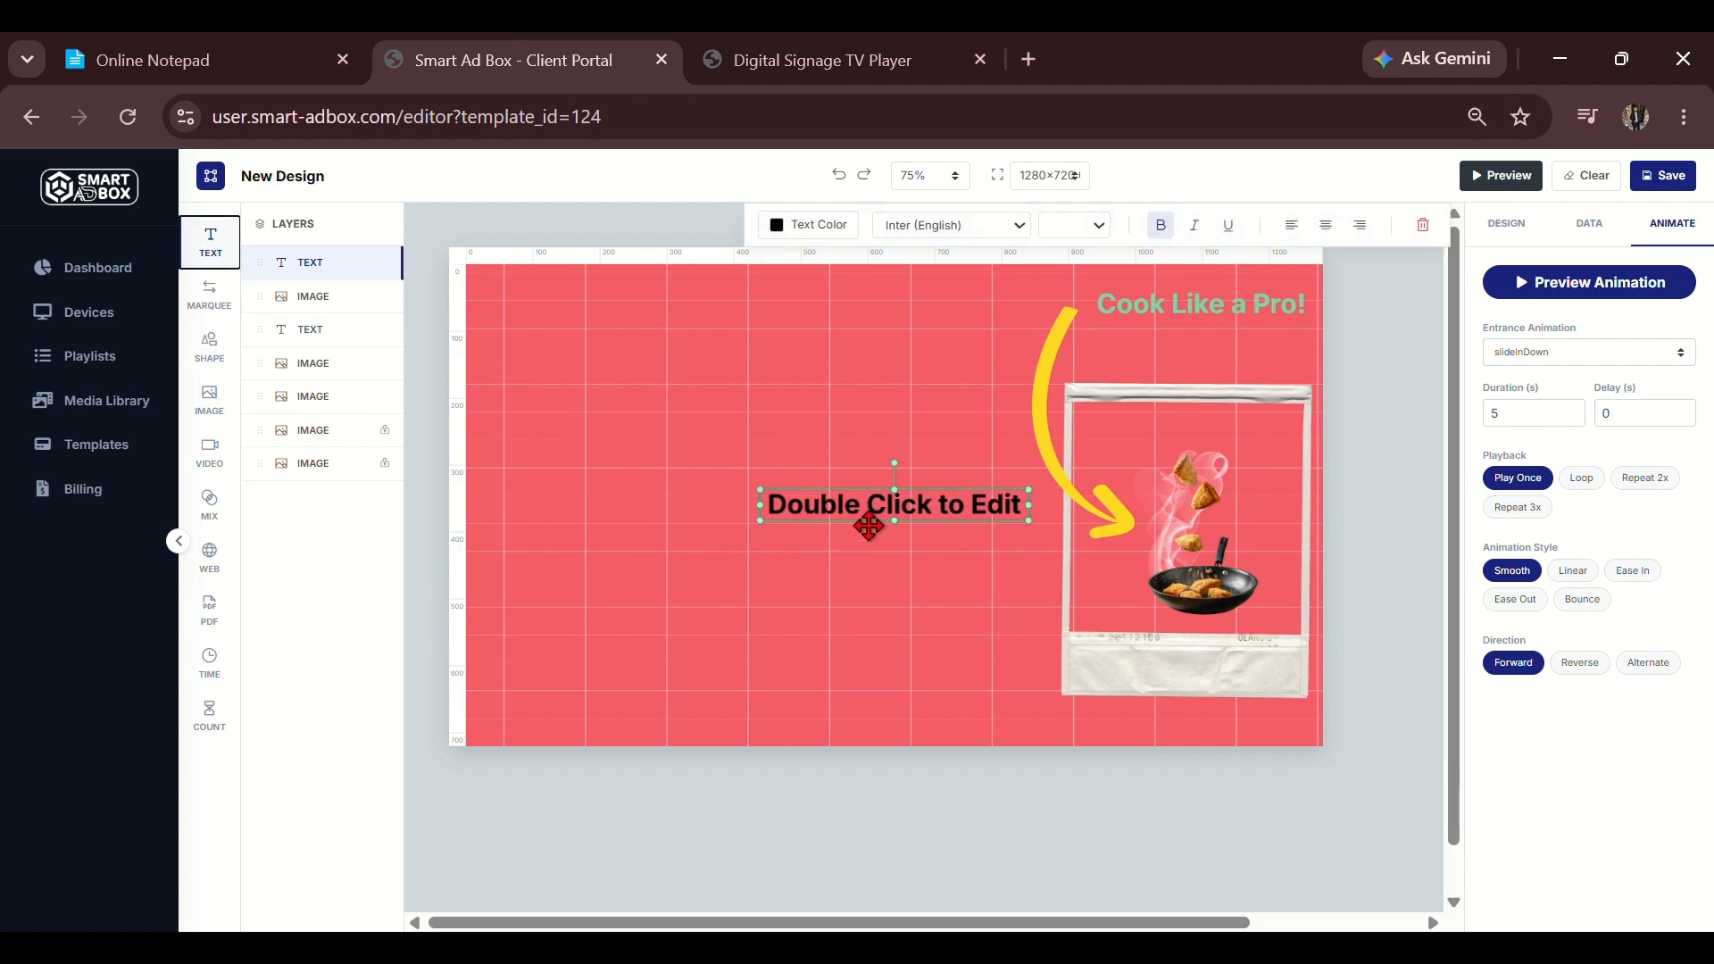
pyautogui.moveTo(853, 504); pyautogui.dragTo(774, 498)
pyautogui.doubleClick(773, 498)
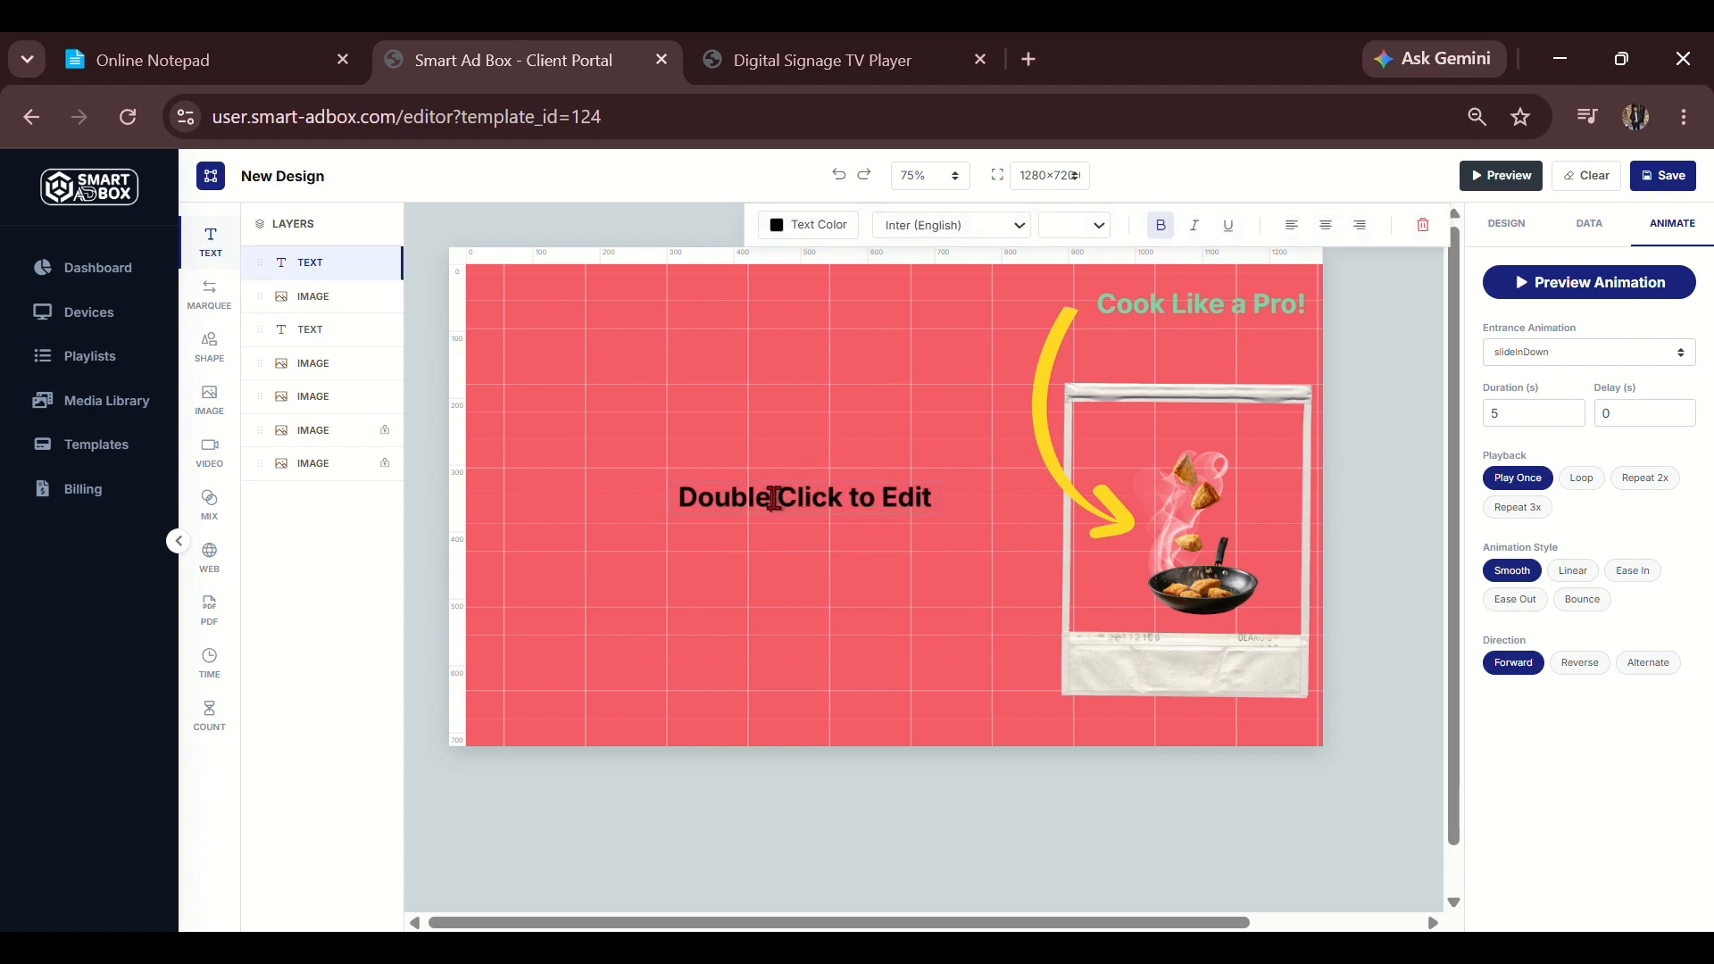
# In Online Notepad, cut "Kitchen appliances, cookware & utensils at hot prices. Time to upgrade your kitchen!" and return to the design editor.
pyautogui.click(205, 73)
pyautogui.moveTo(103, 471); pyautogui.dragTo(203, 515)
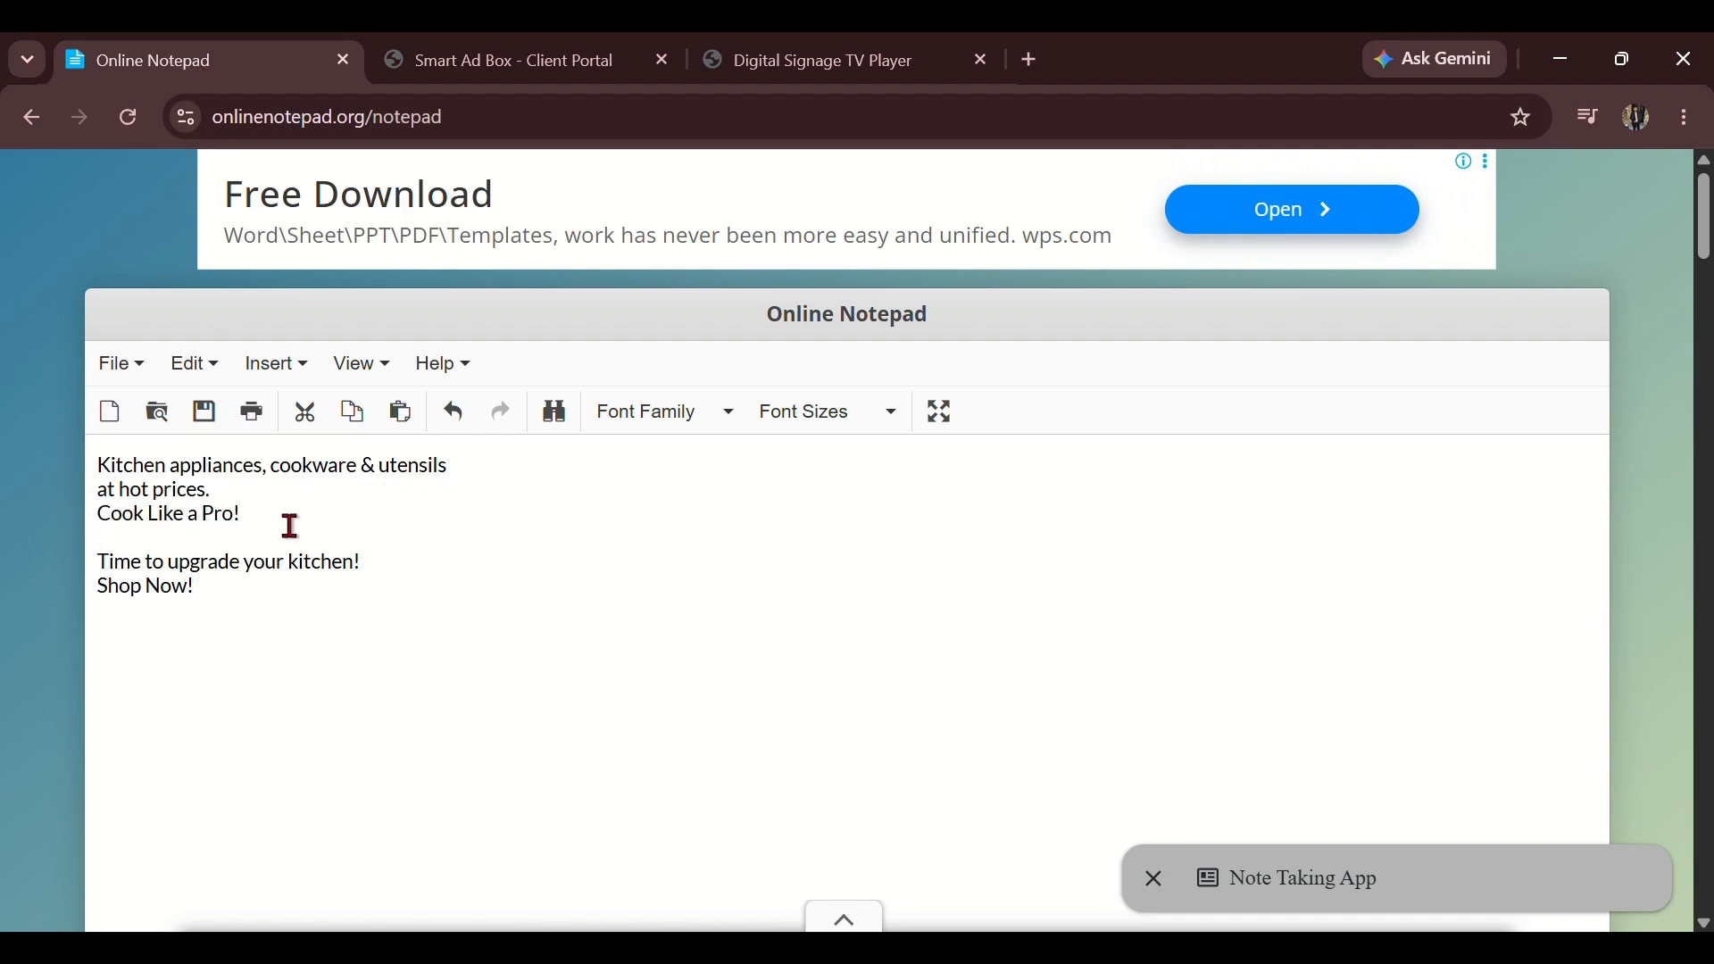
pyautogui.hotkey('ctrl', 'z')
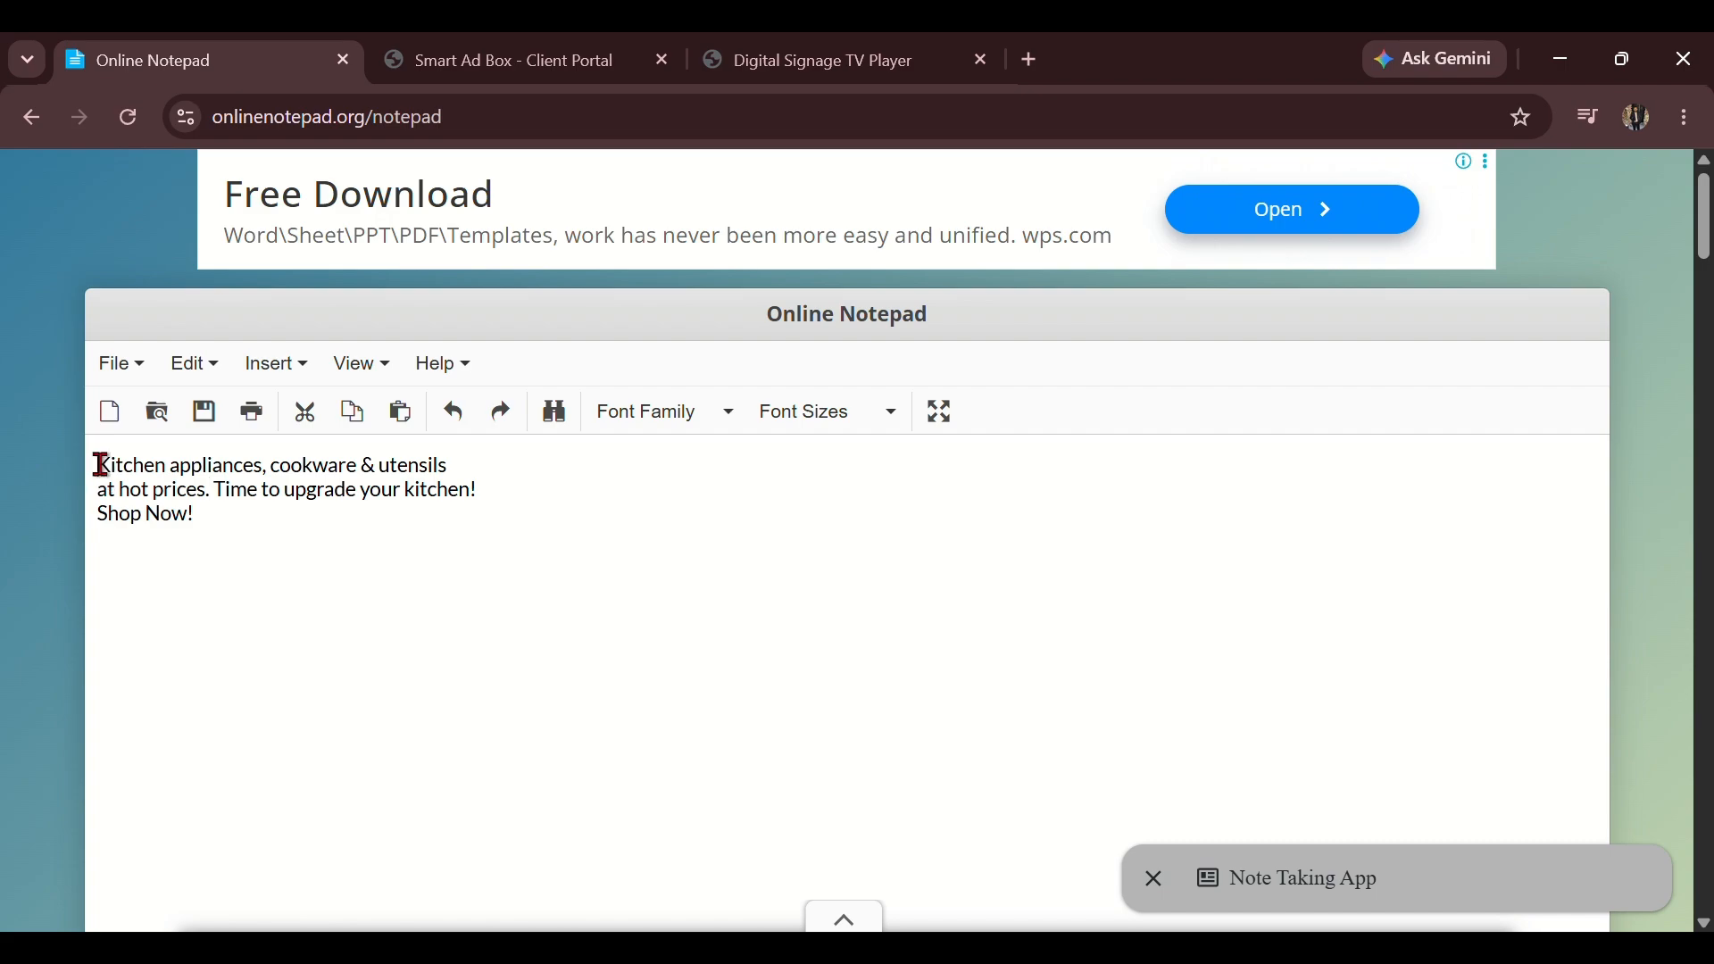
pyautogui.moveTo(101, 465); pyautogui.dragTo(494, 489)
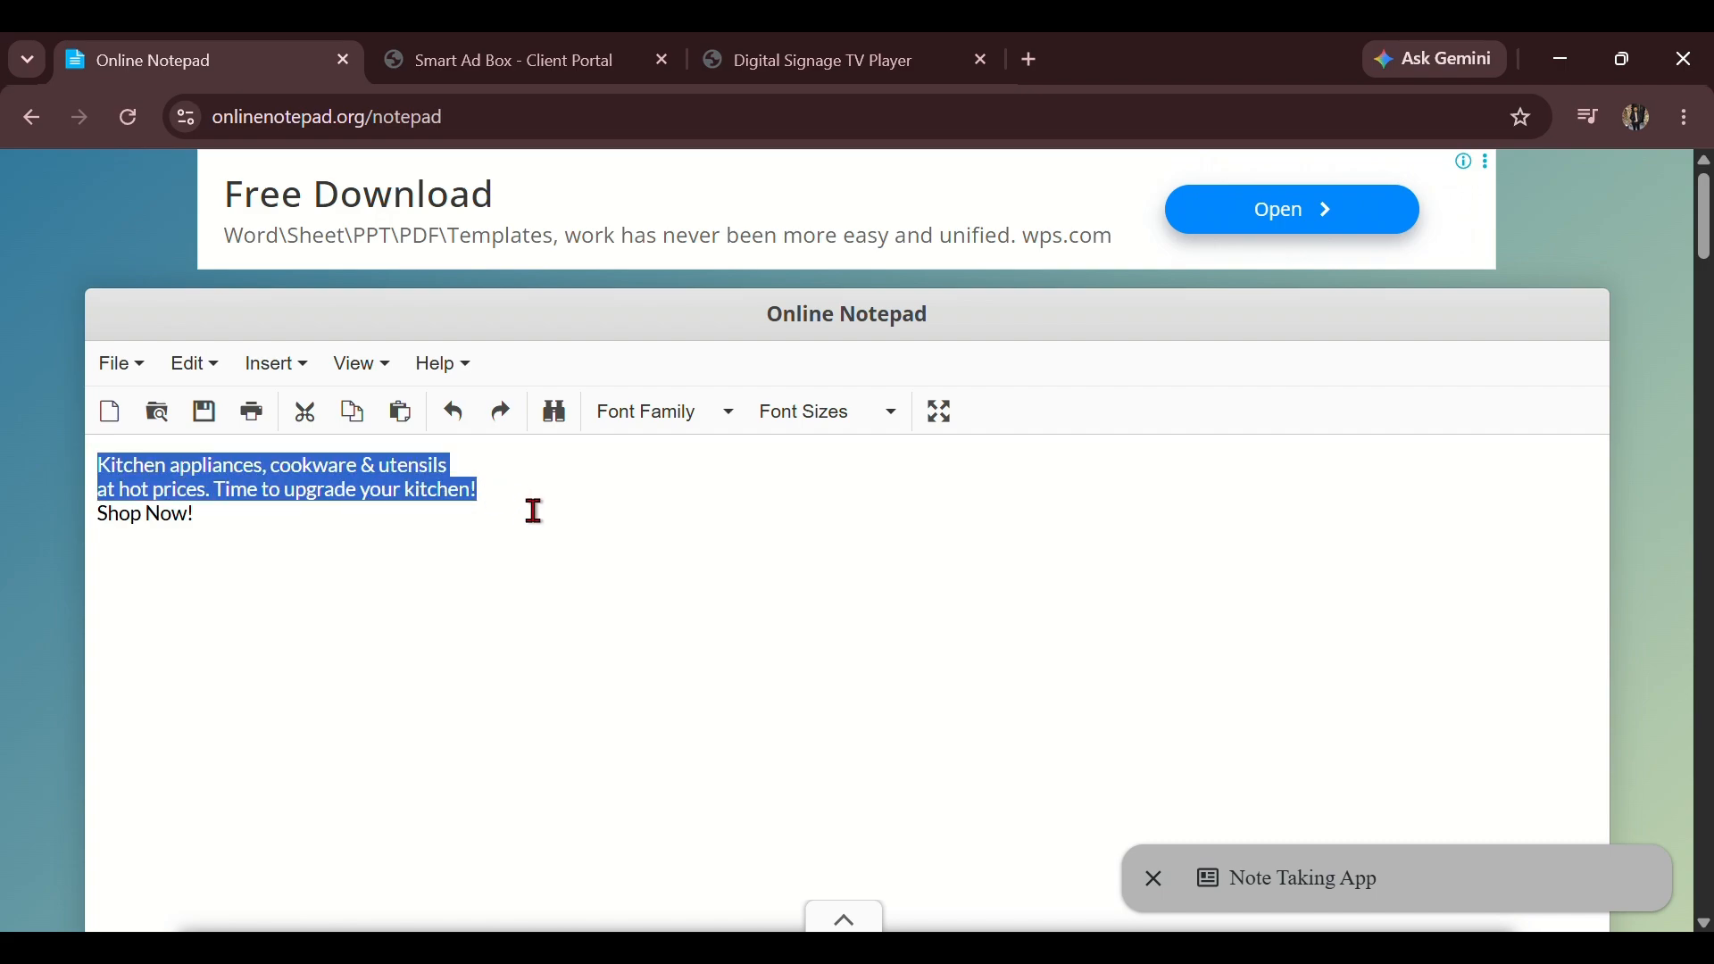
pyautogui.hotkey('ctrl', 'x')
pyautogui.click(564, 62)
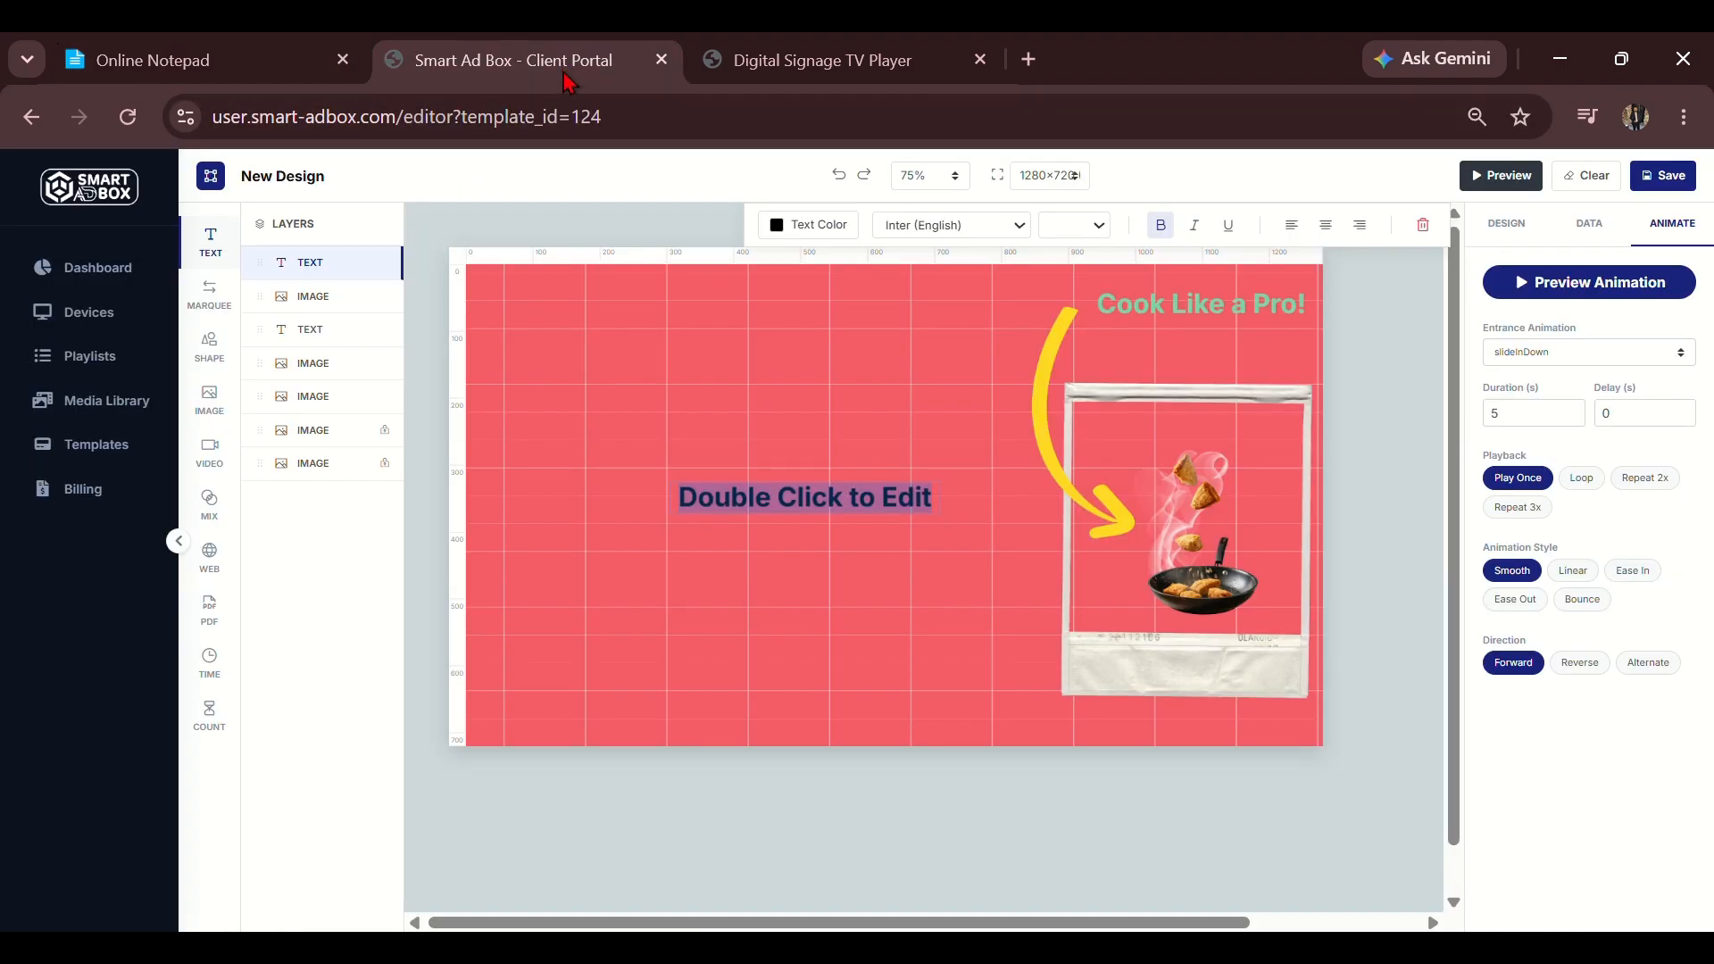
# Paste the cut sentence over the new text element's placeholder, and delete that text element from the canvas.
pyautogui.hotkey('ctrl', 'v')
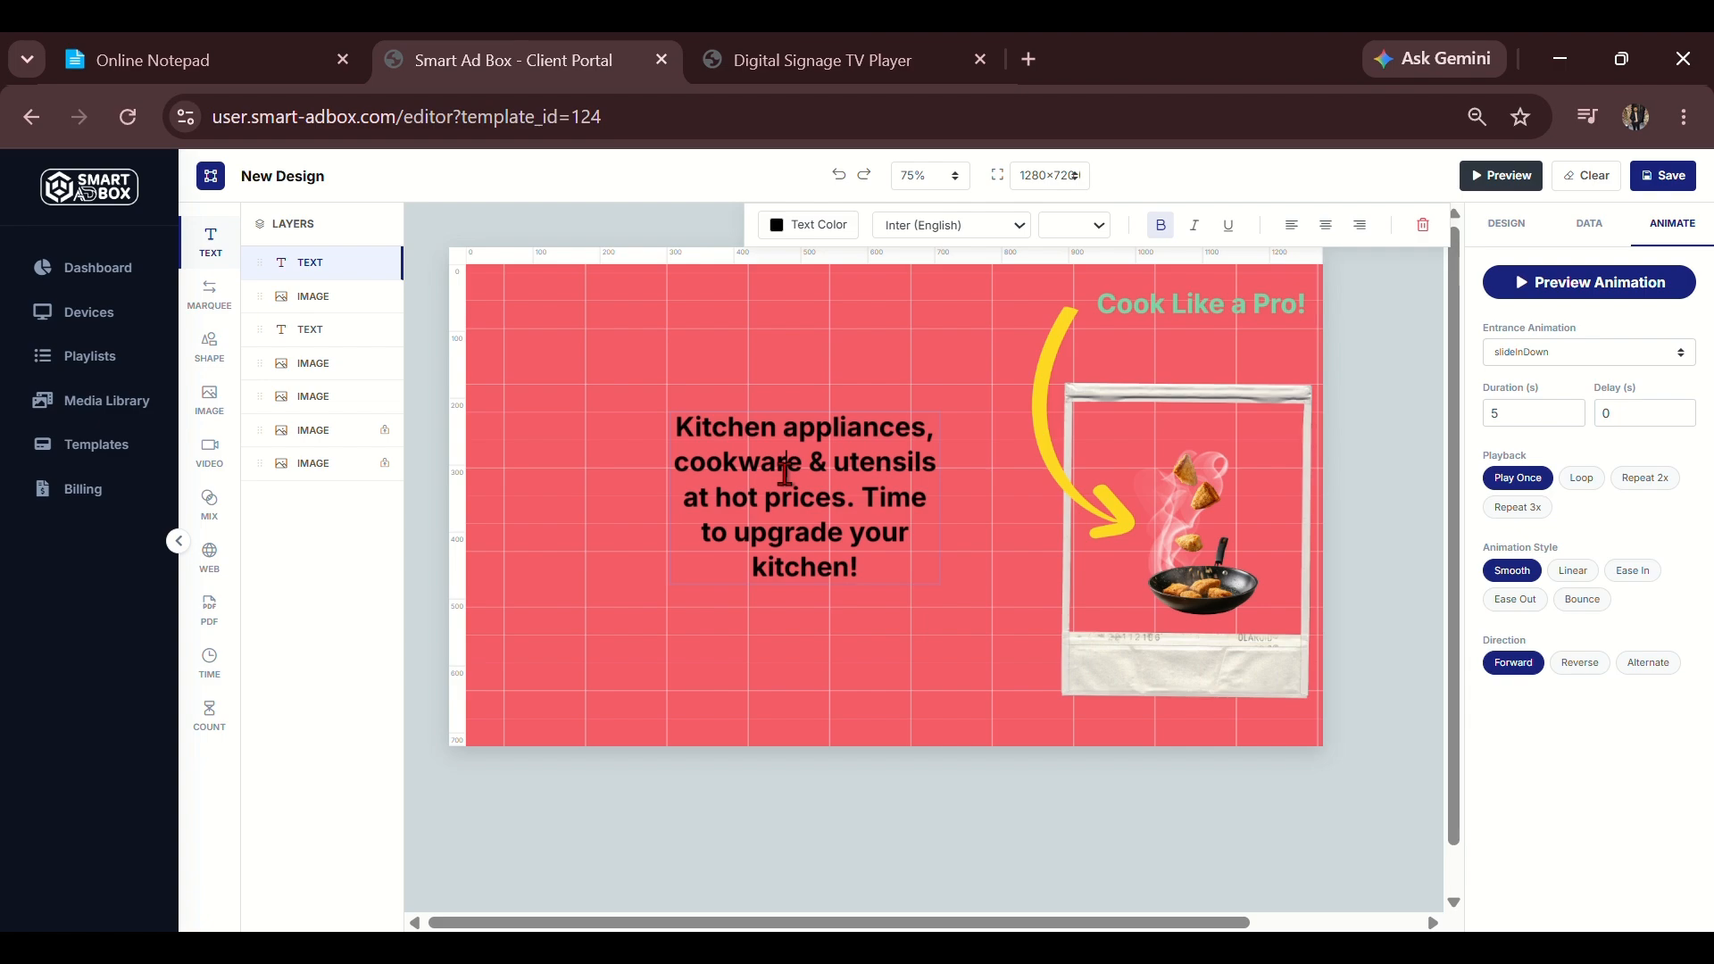
pyautogui.press('BackSpace')
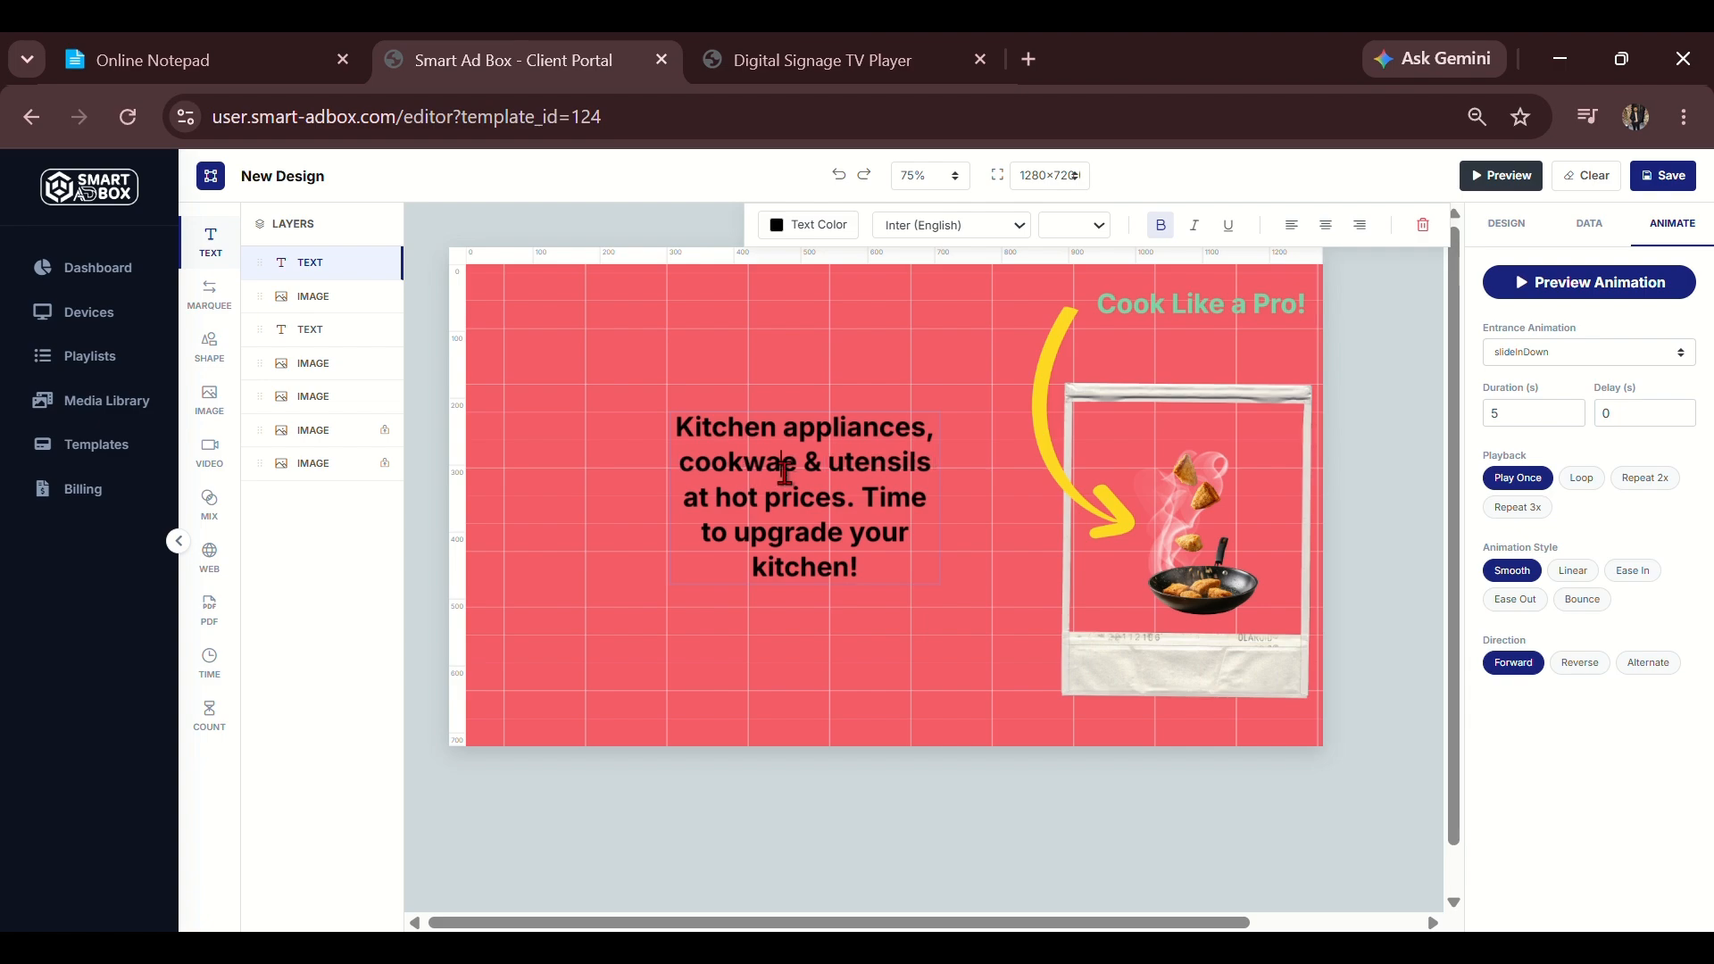
pyautogui.press('Delete')
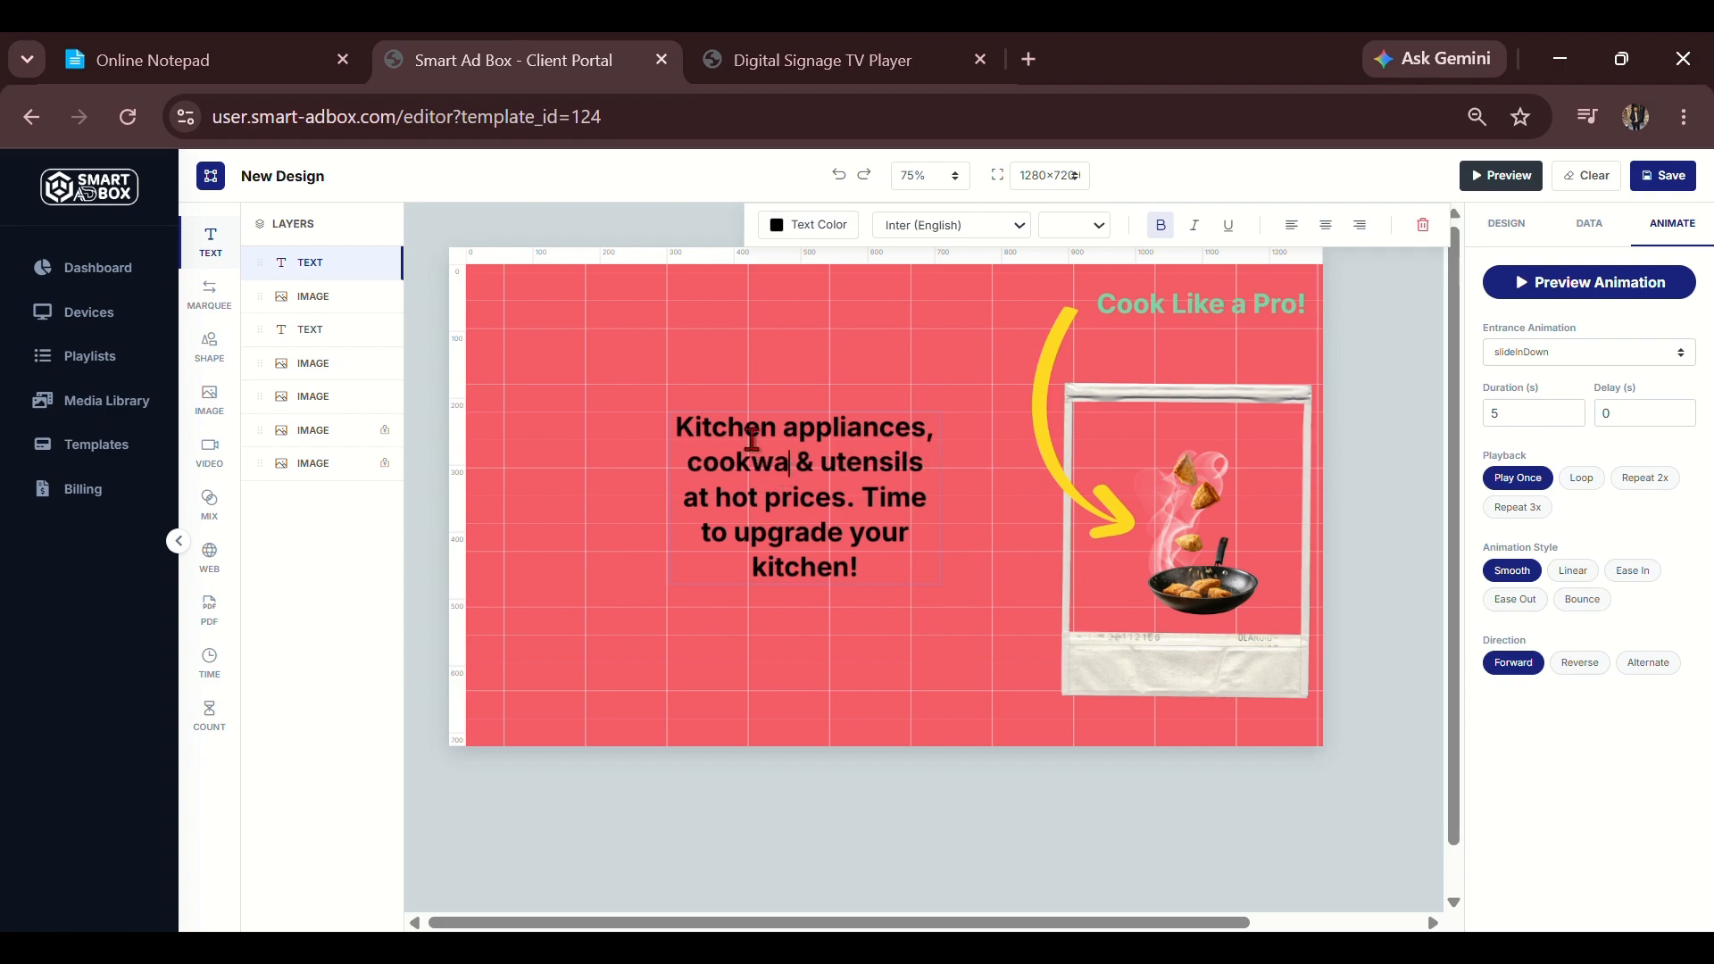
pyautogui.click(528, 534)
pyautogui.click(728, 500)
pyautogui.press('Delete')
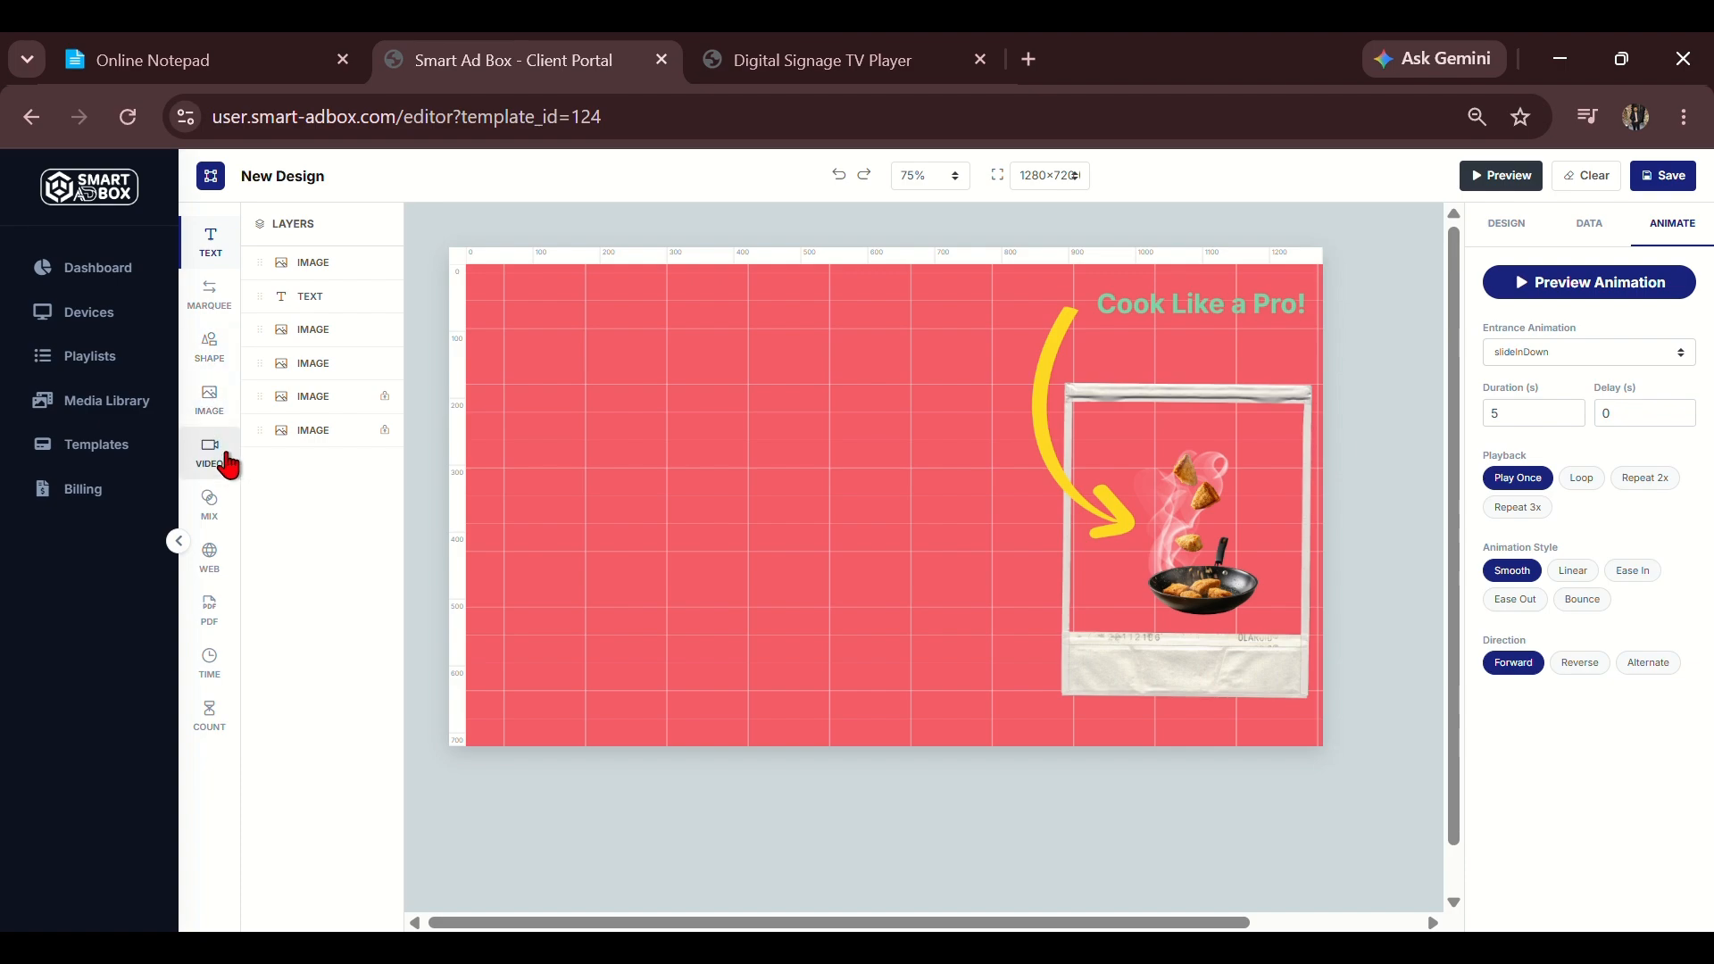
# Add a marquee element and set its text to "Kitchen appliances, cookware & utensils at hot prices. Time to upgrade your kitchen!".
pyautogui.click(223, 314)
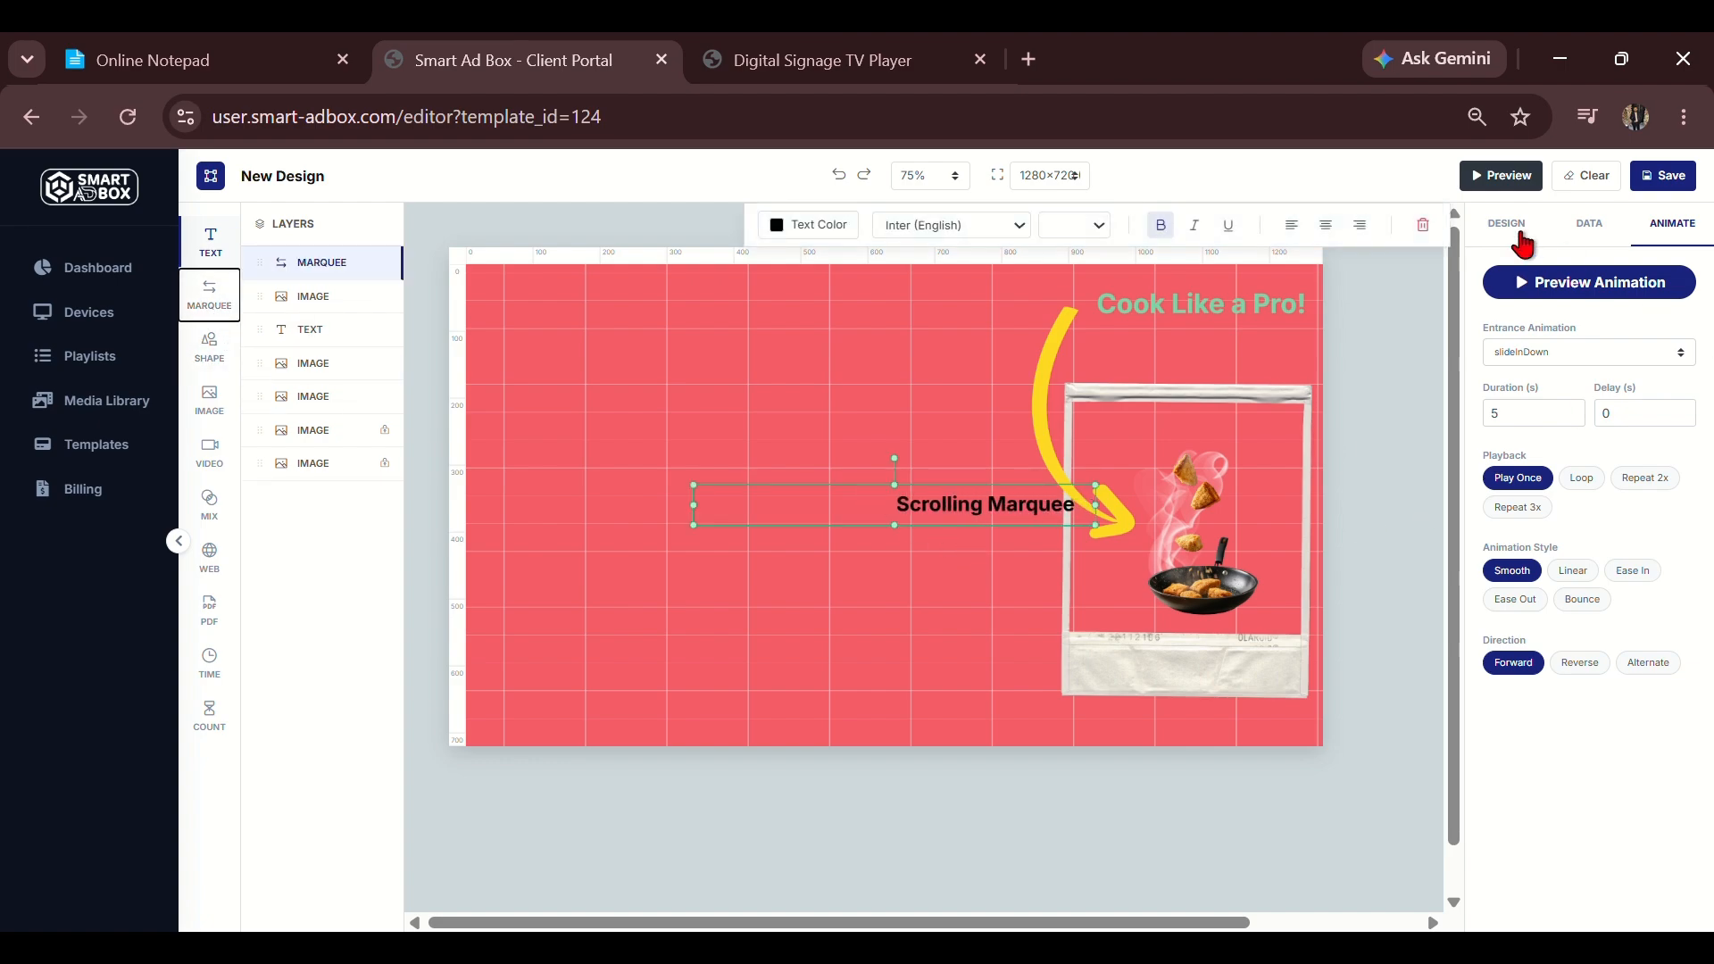
pyautogui.click(1518, 230)
pyautogui.click(1585, 225)
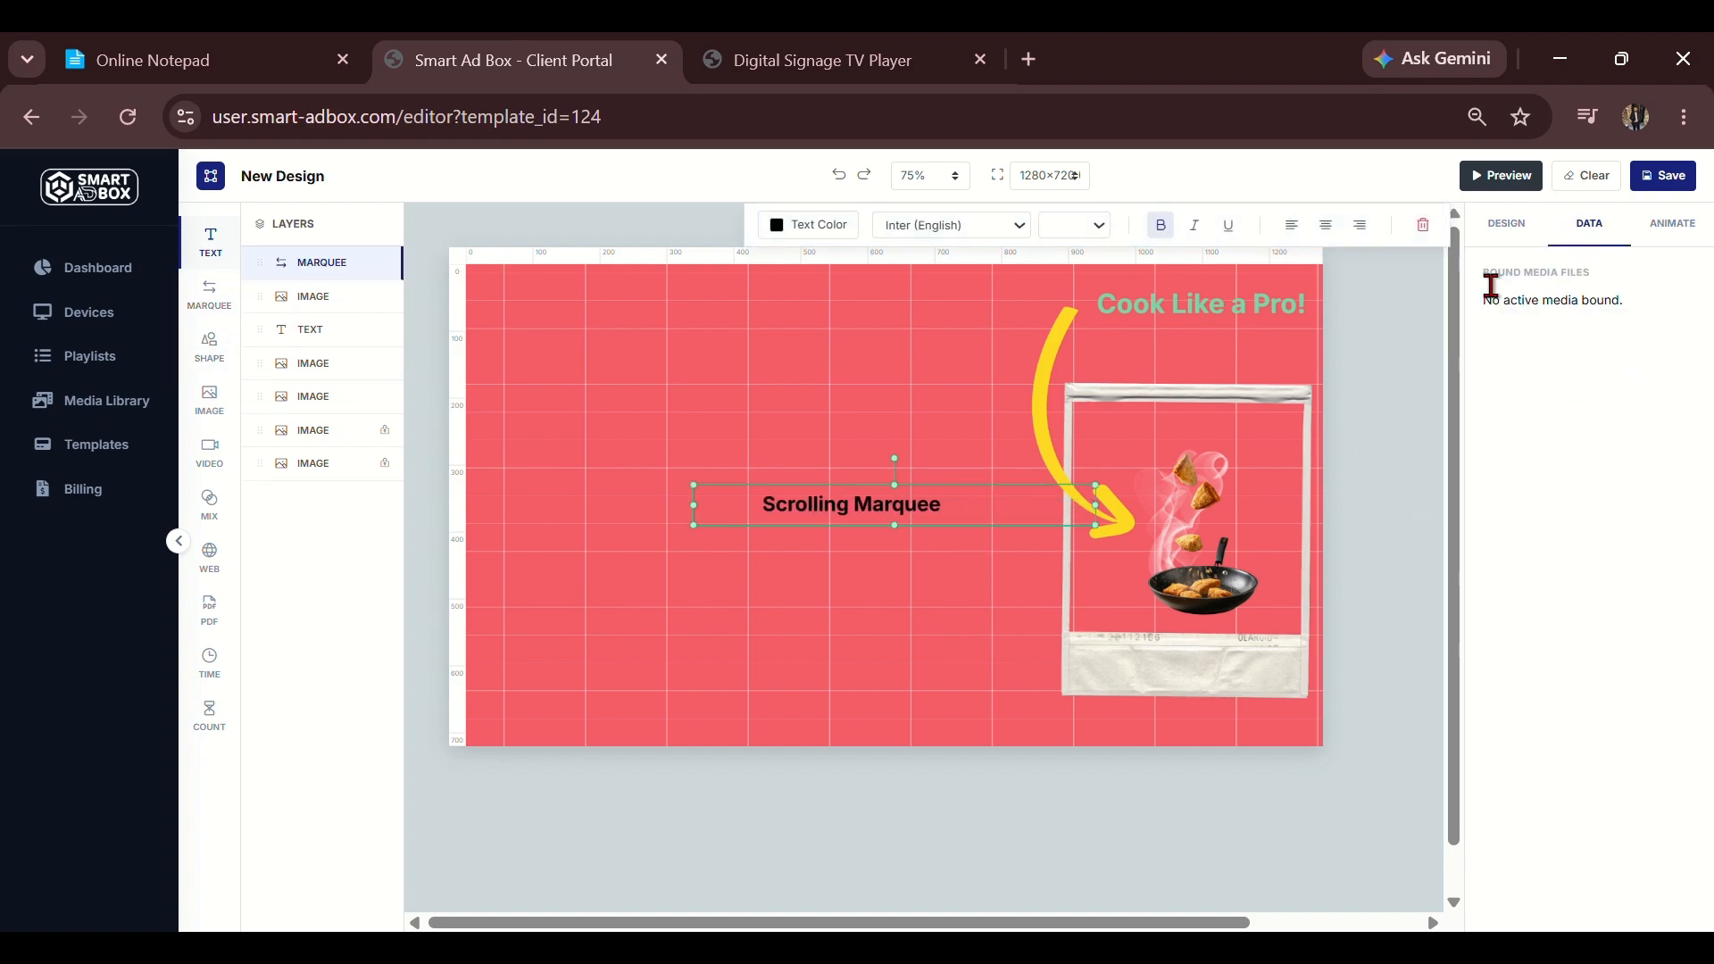
pyautogui.click(1506, 225)
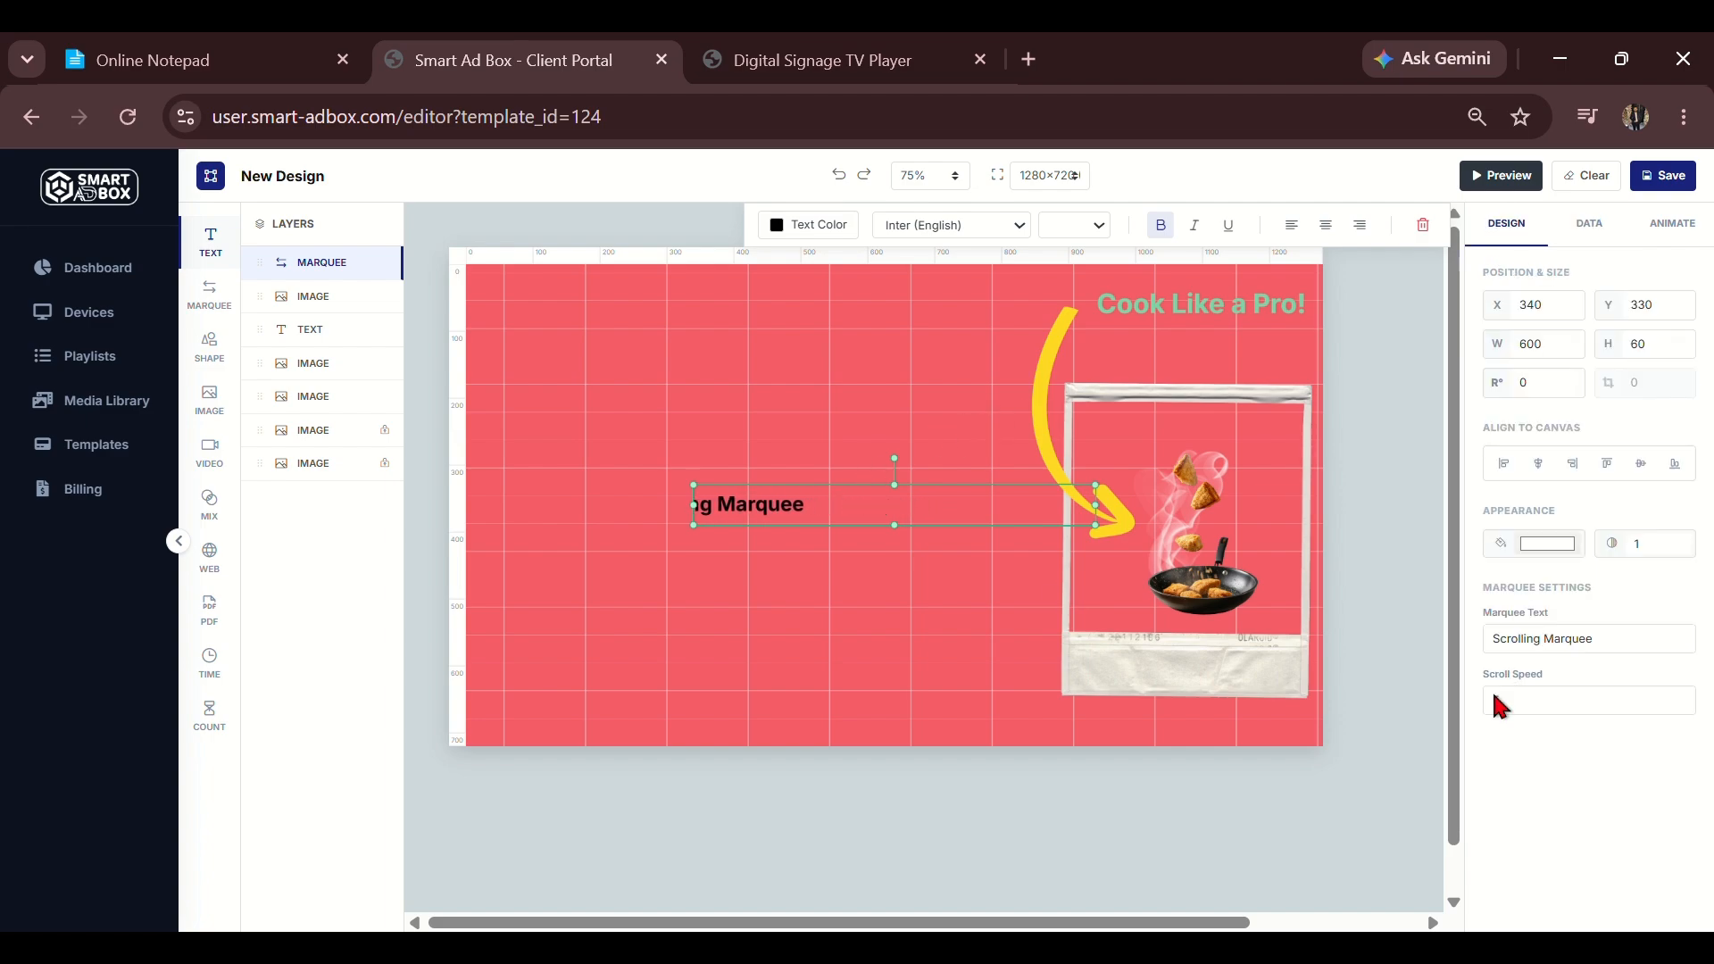
pyautogui.tripleClick(1627, 645)
pyautogui.hotkey('ctrl', 'v')
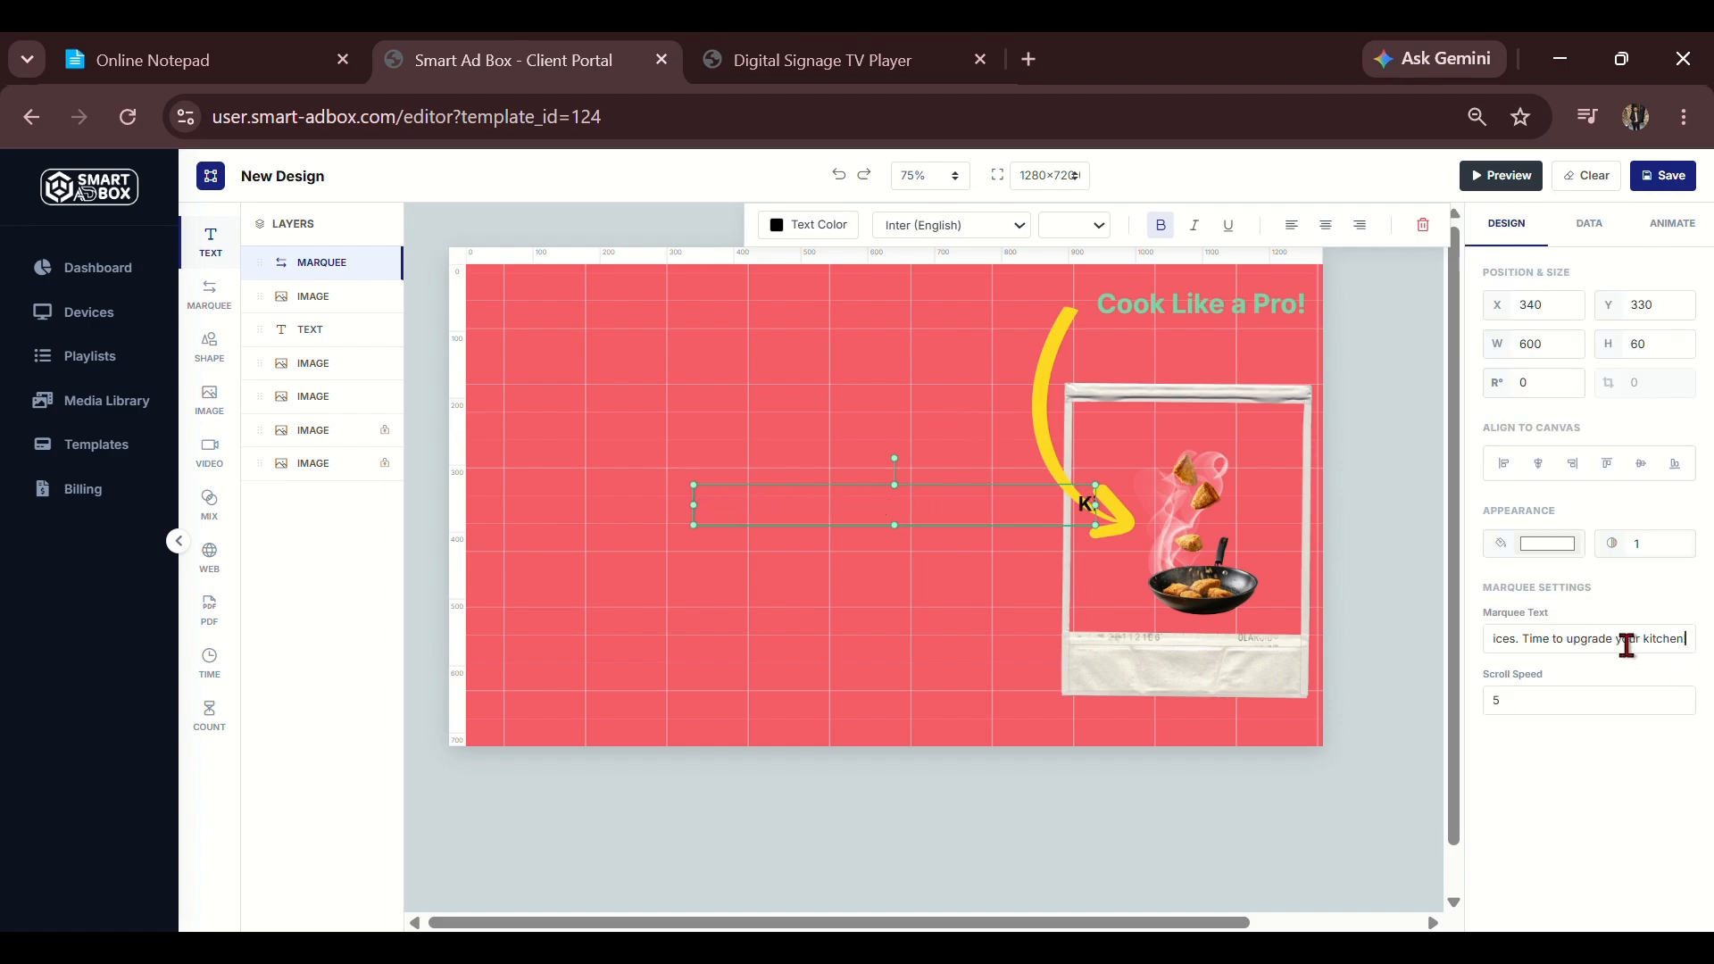
# Set the marquee's scroll speed to 4.
pyautogui.click(1568, 705)
pyautogui.press('BackSpace')
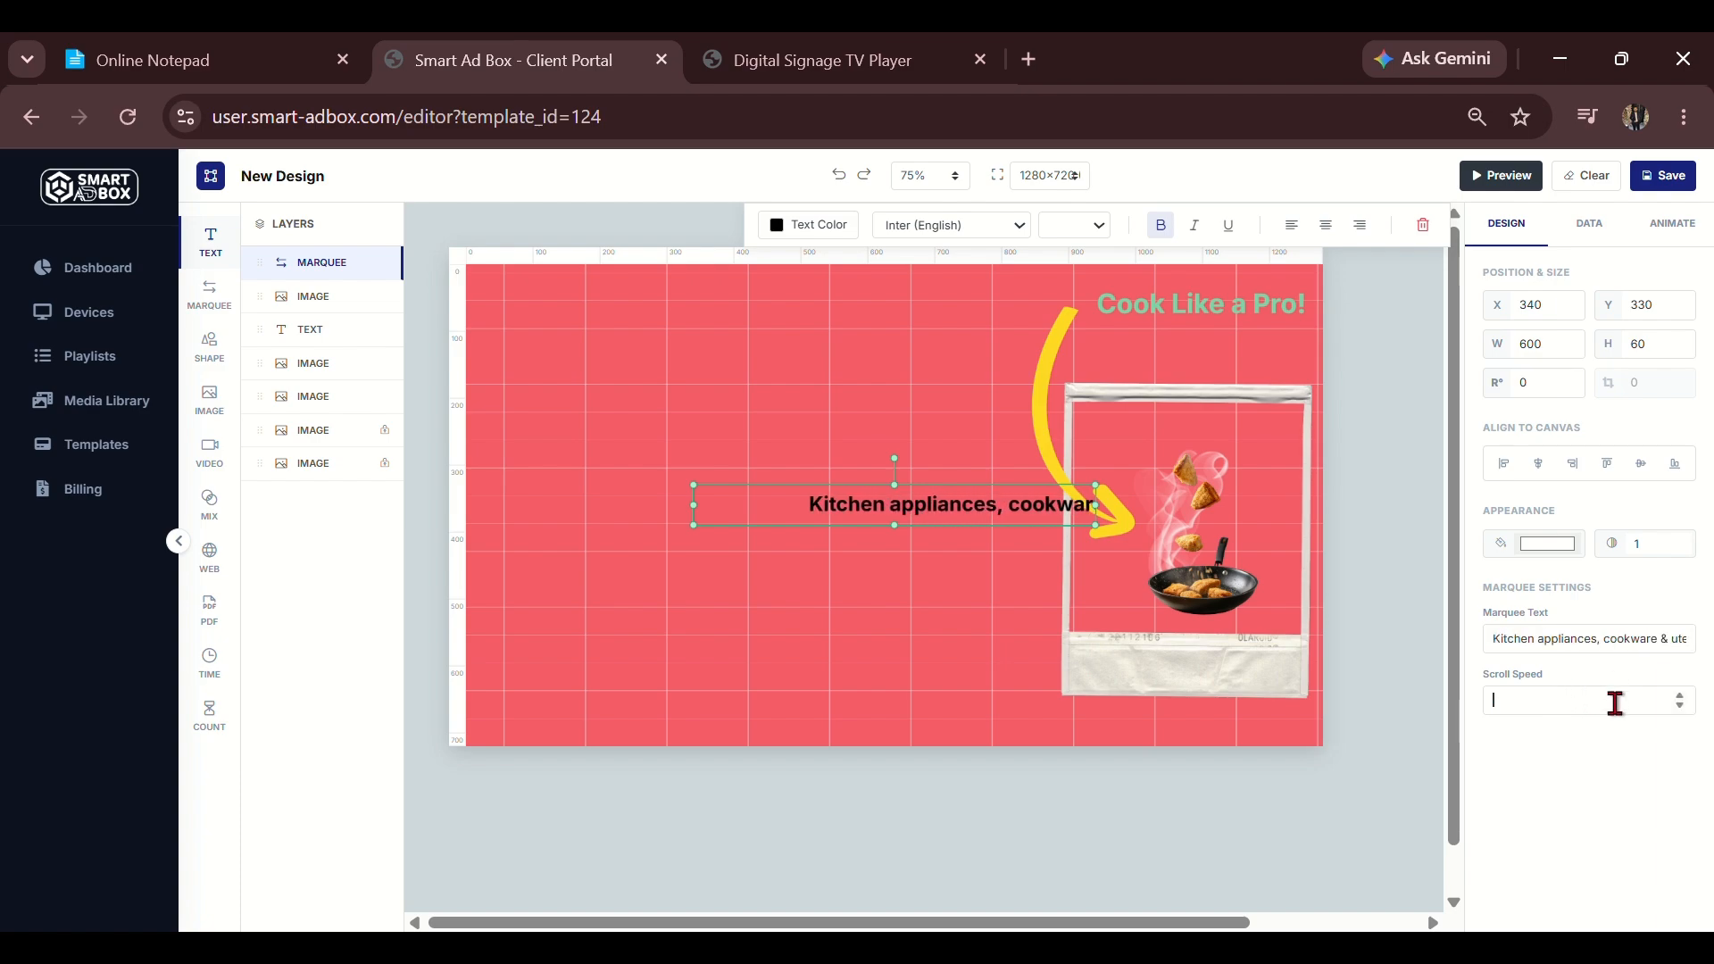
pyautogui.write('4')
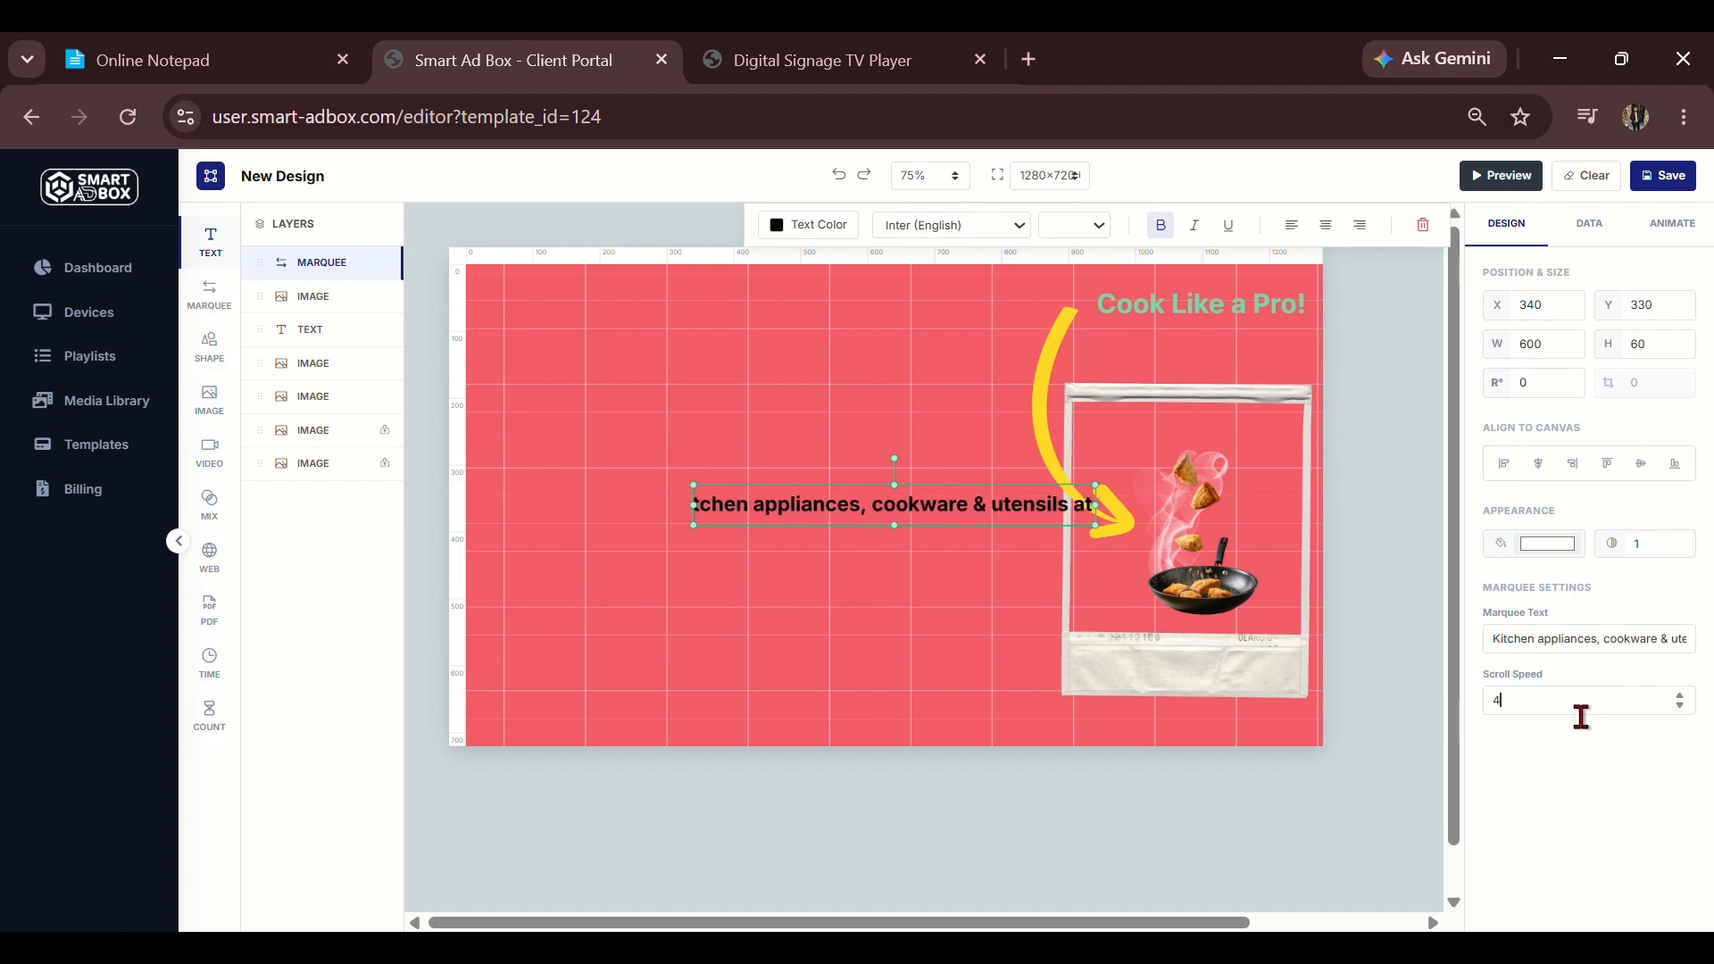
# Move the marquee to the canvas's lower edge and widen it across the full width, about 1424 by 60 at X -2, Y 662.
pyautogui.moveTo(806, 510); pyautogui.dragTo(582, 728)
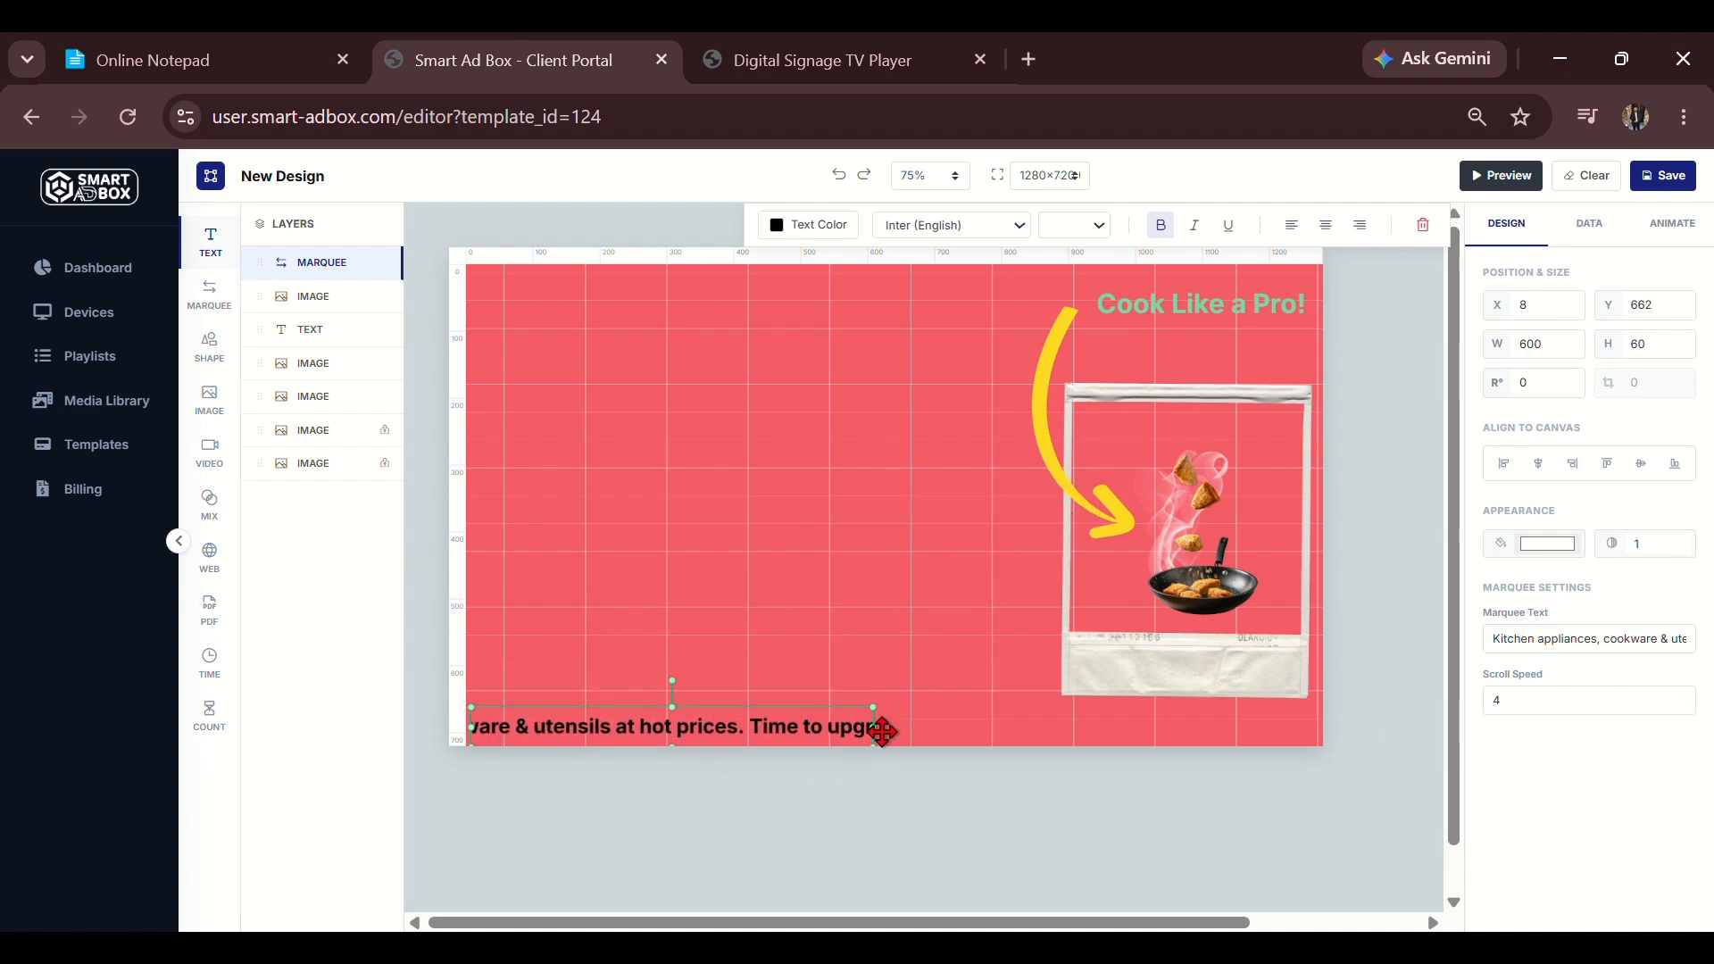
pyautogui.moveTo(872, 722); pyautogui.dragTo(1417, 701)
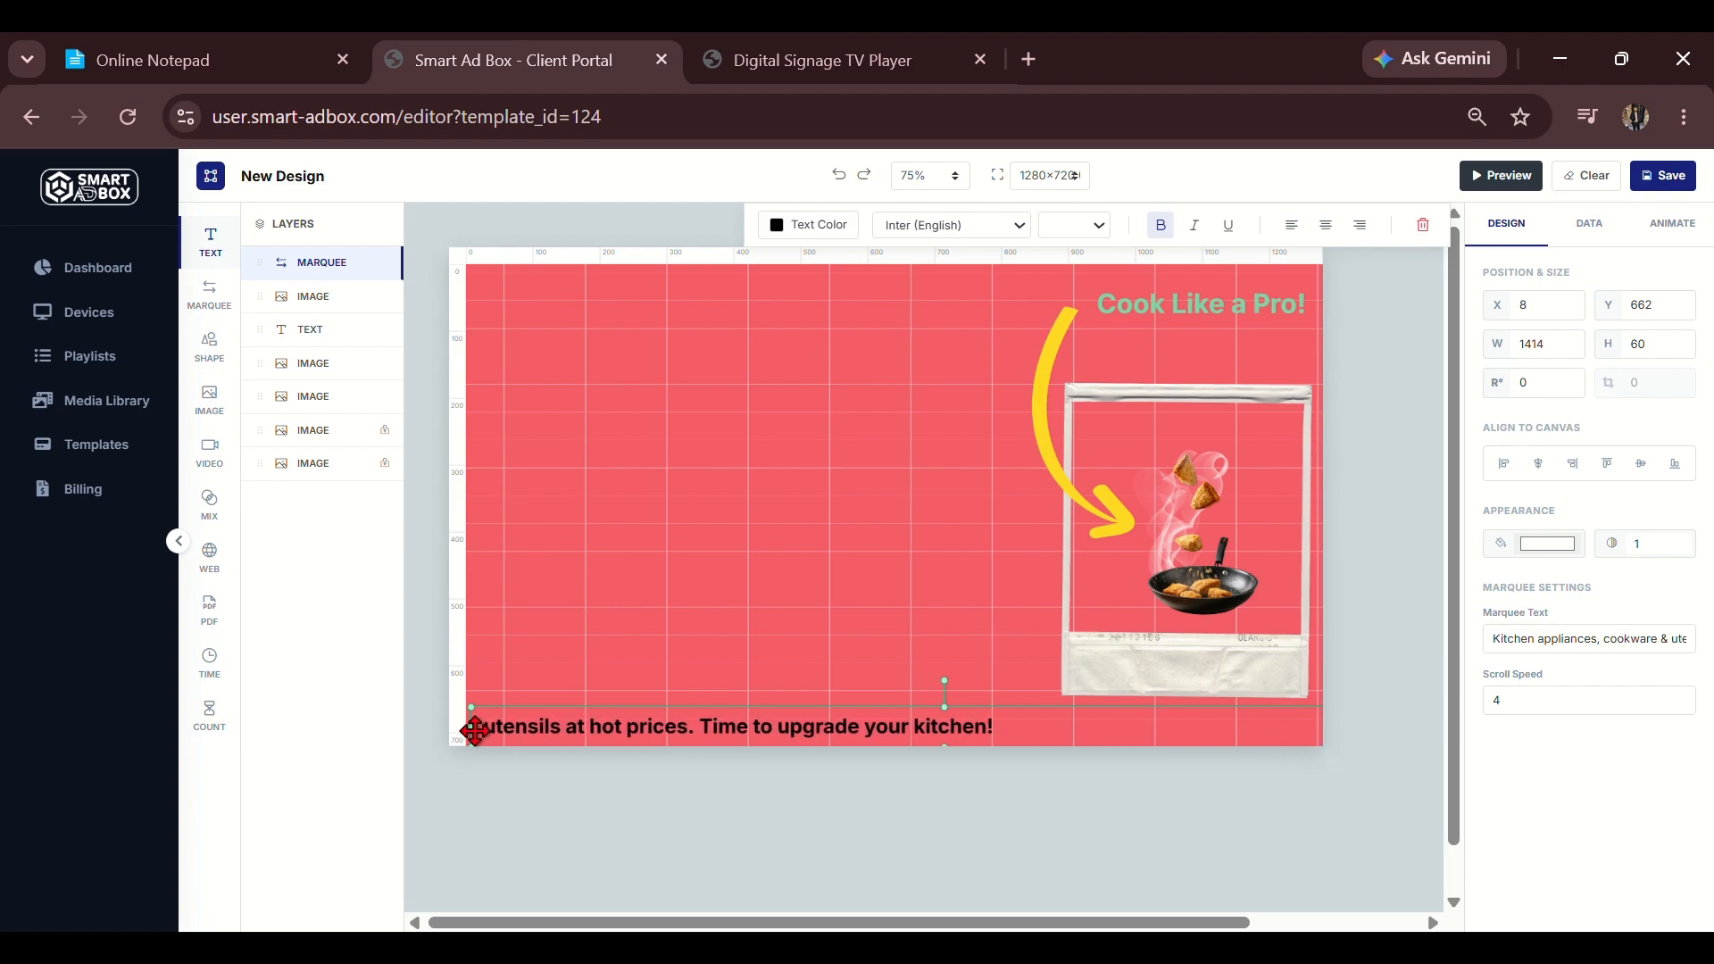
pyautogui.moveTo(471, 741); pyautogui.dragTo(464, 741)
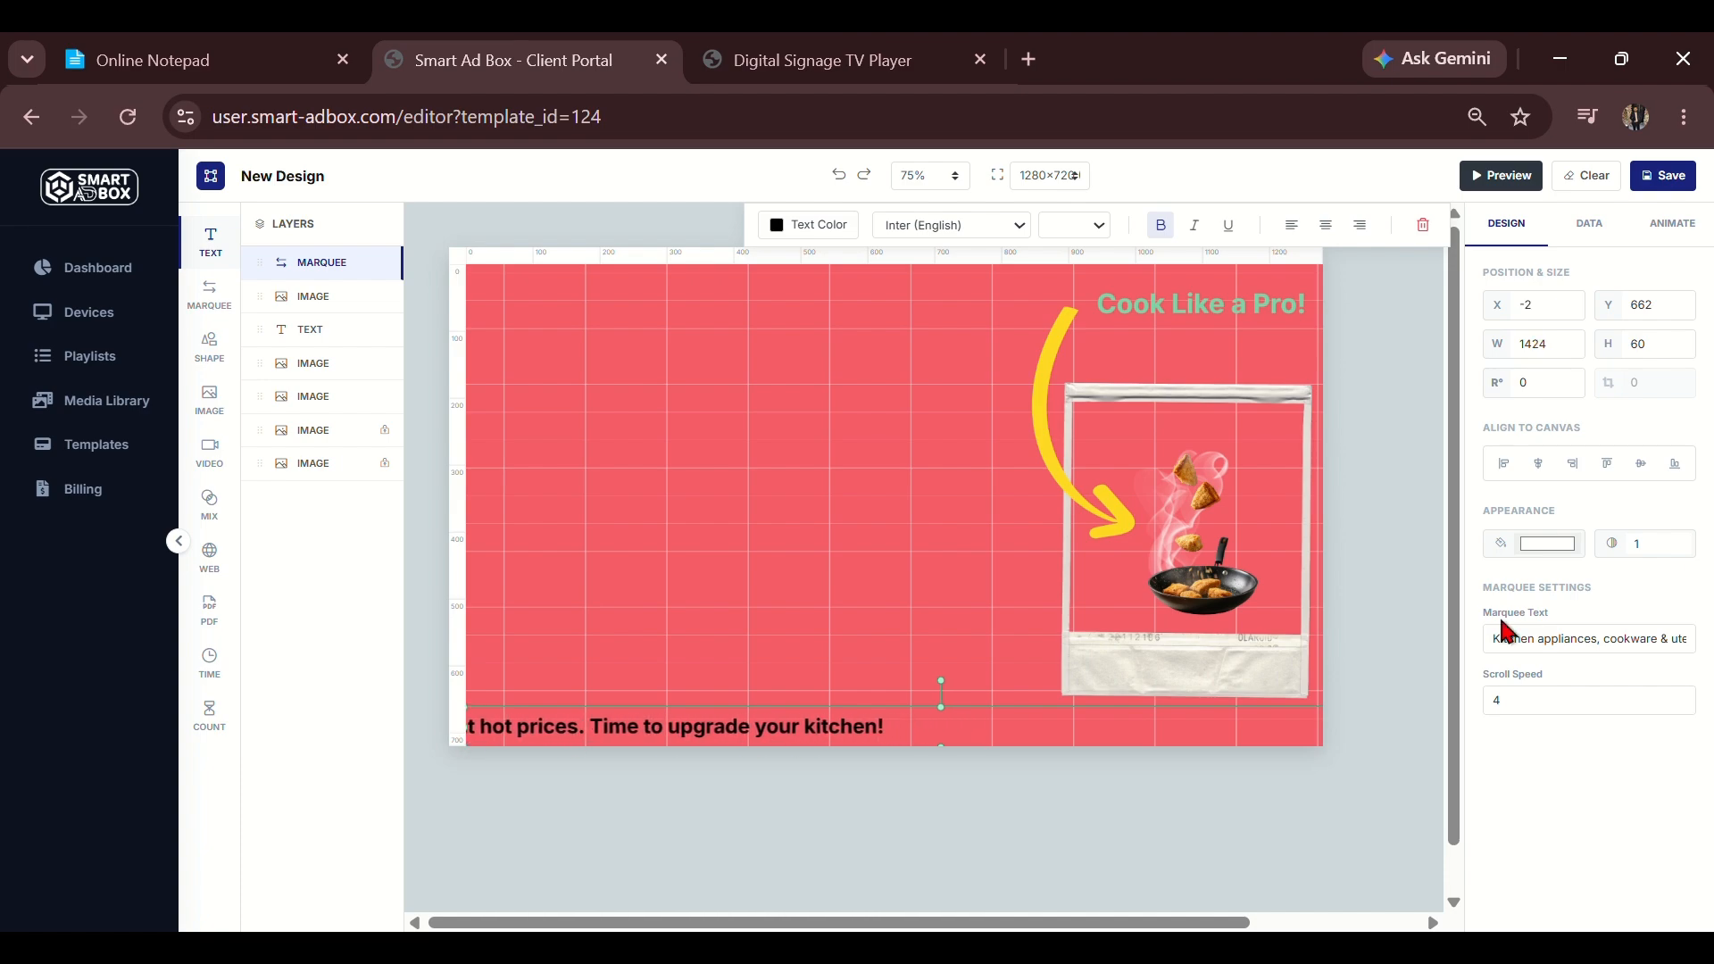
# Save the design and select the marquee along the canvas's lower edge again.
pyautogui.click(1666, 179)
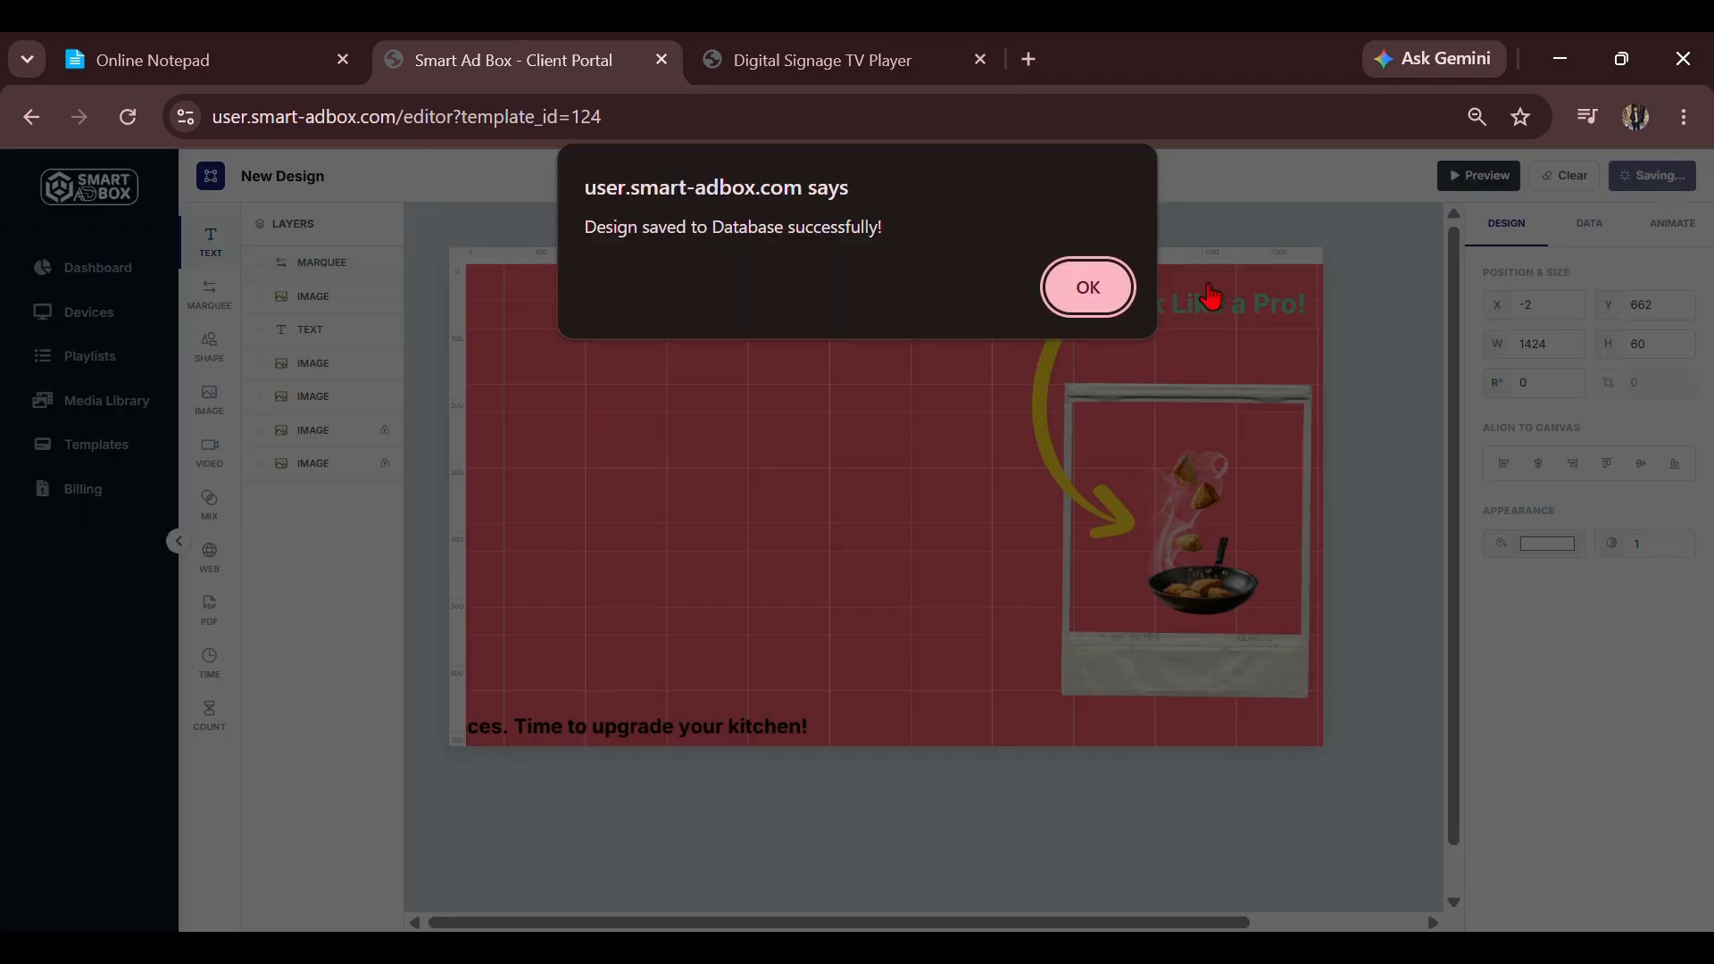
pyautogui.click(1088, 286)
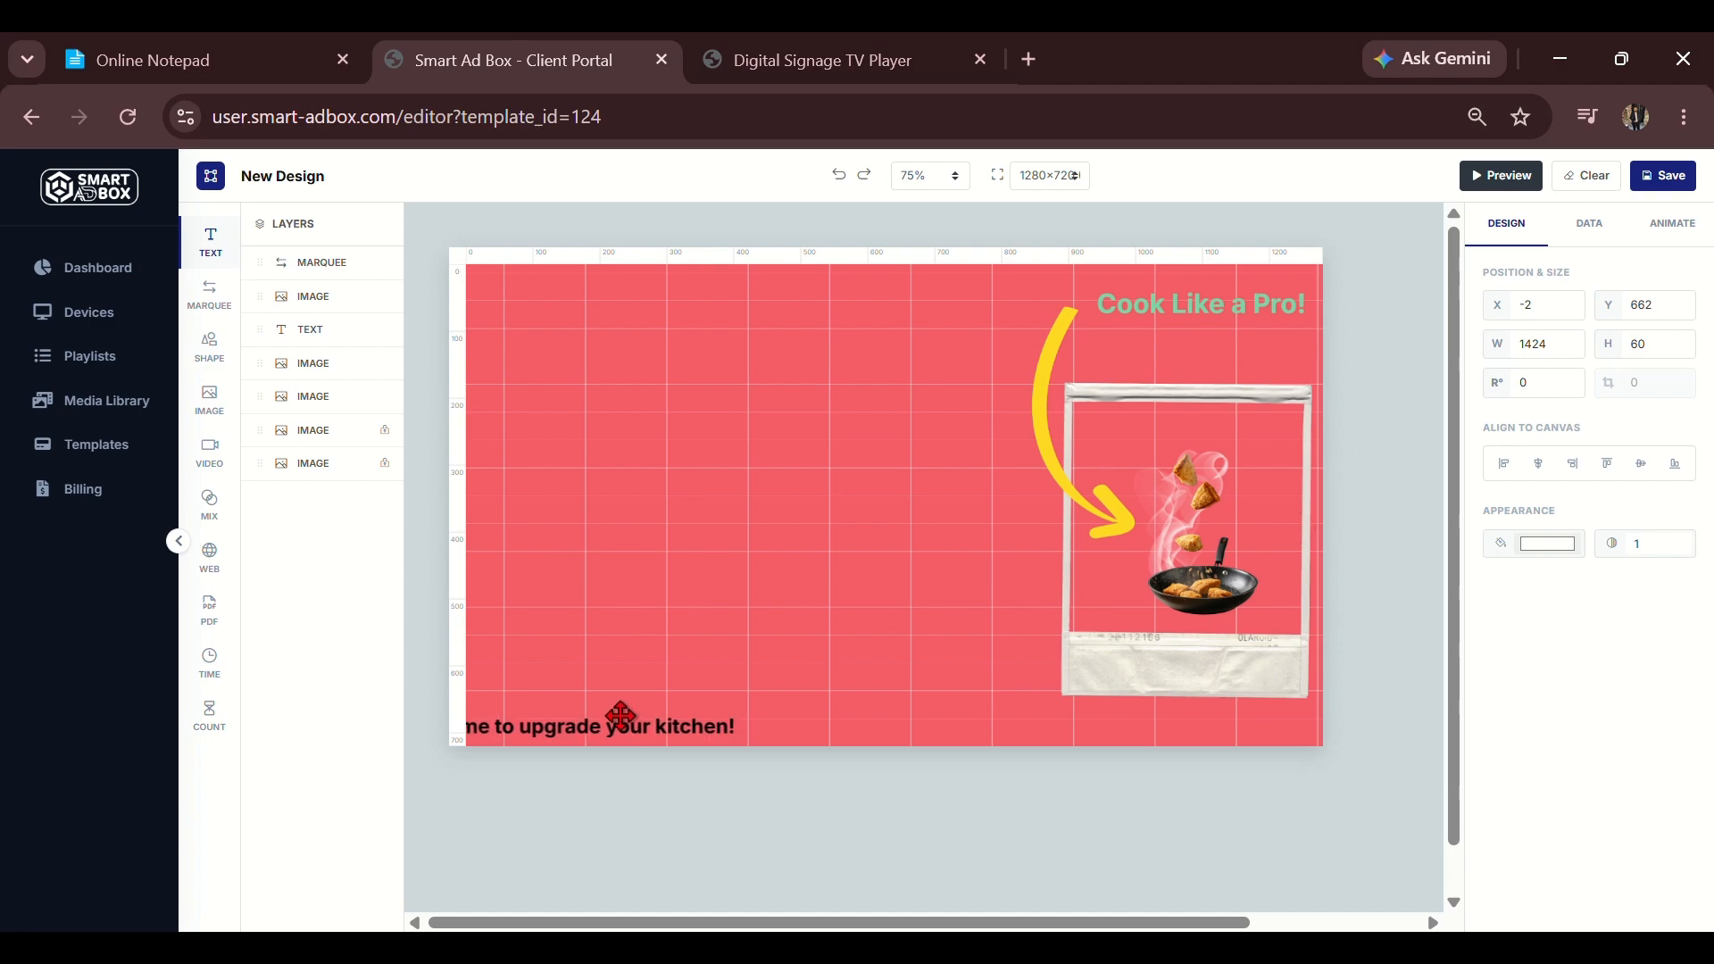
pyautogui.click(942, 719)
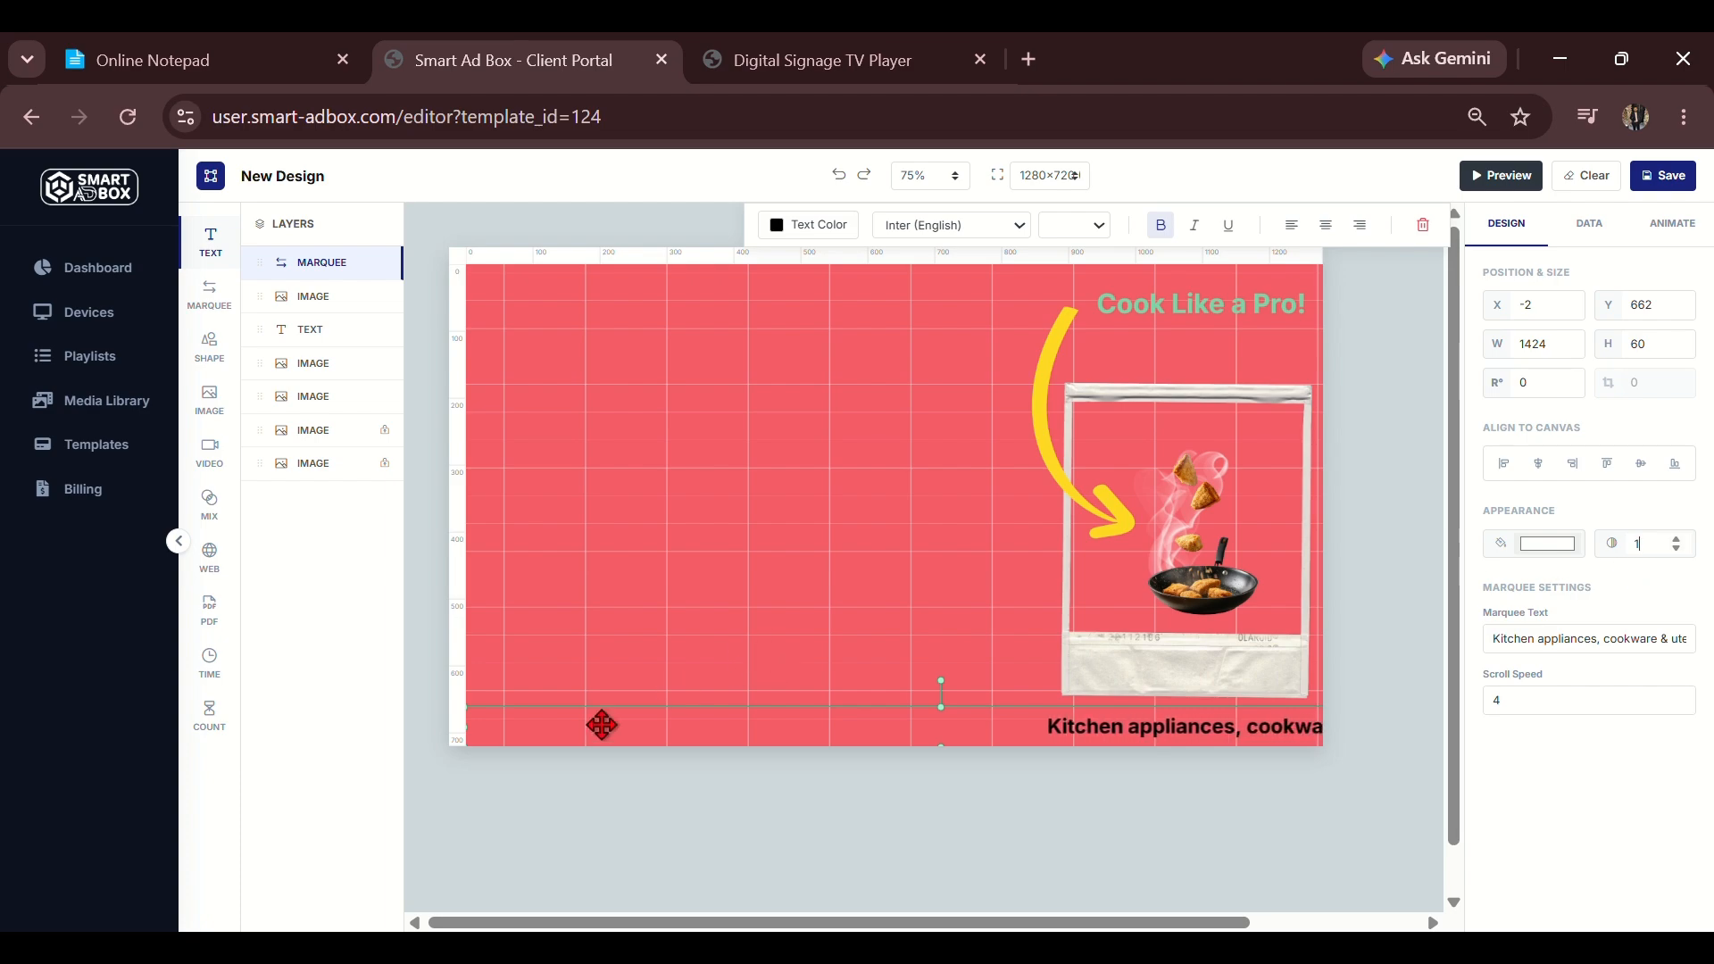
# Insert the logo image Dhaka-Halal-Food-FFF-01.png from the saved media into the design.
pyautogui.click(226, 415)
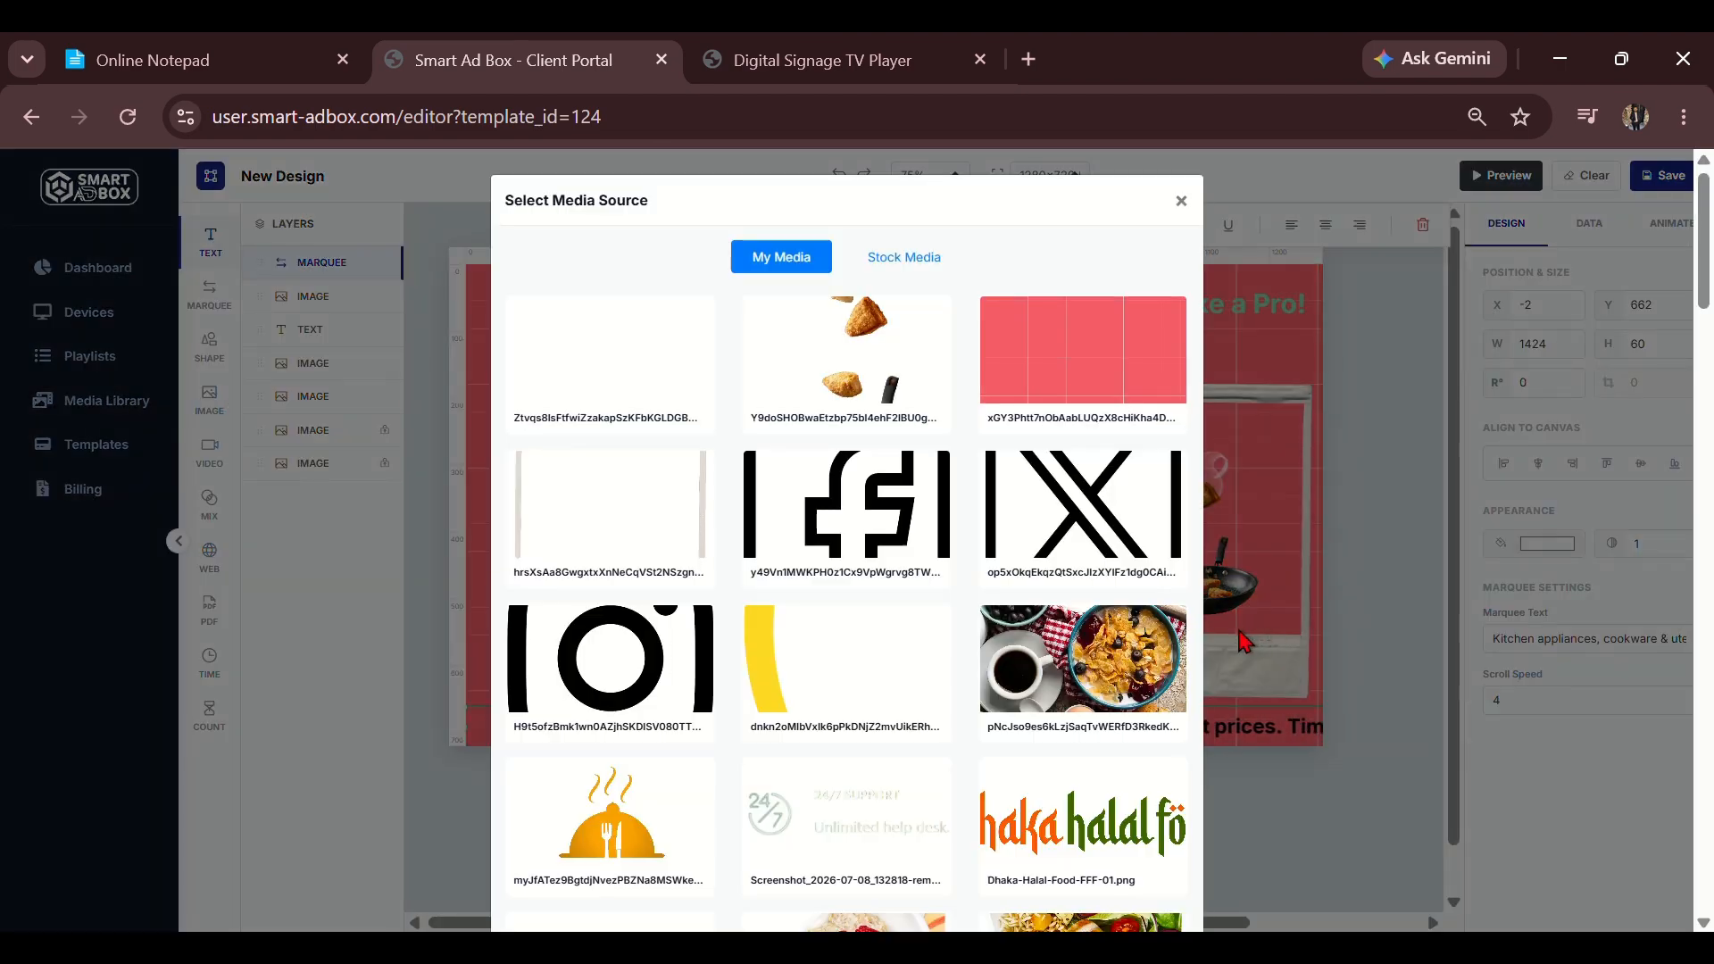
pyautogui.scroll(-4, 1015, 663)
pyautogui.click(1082, 427)
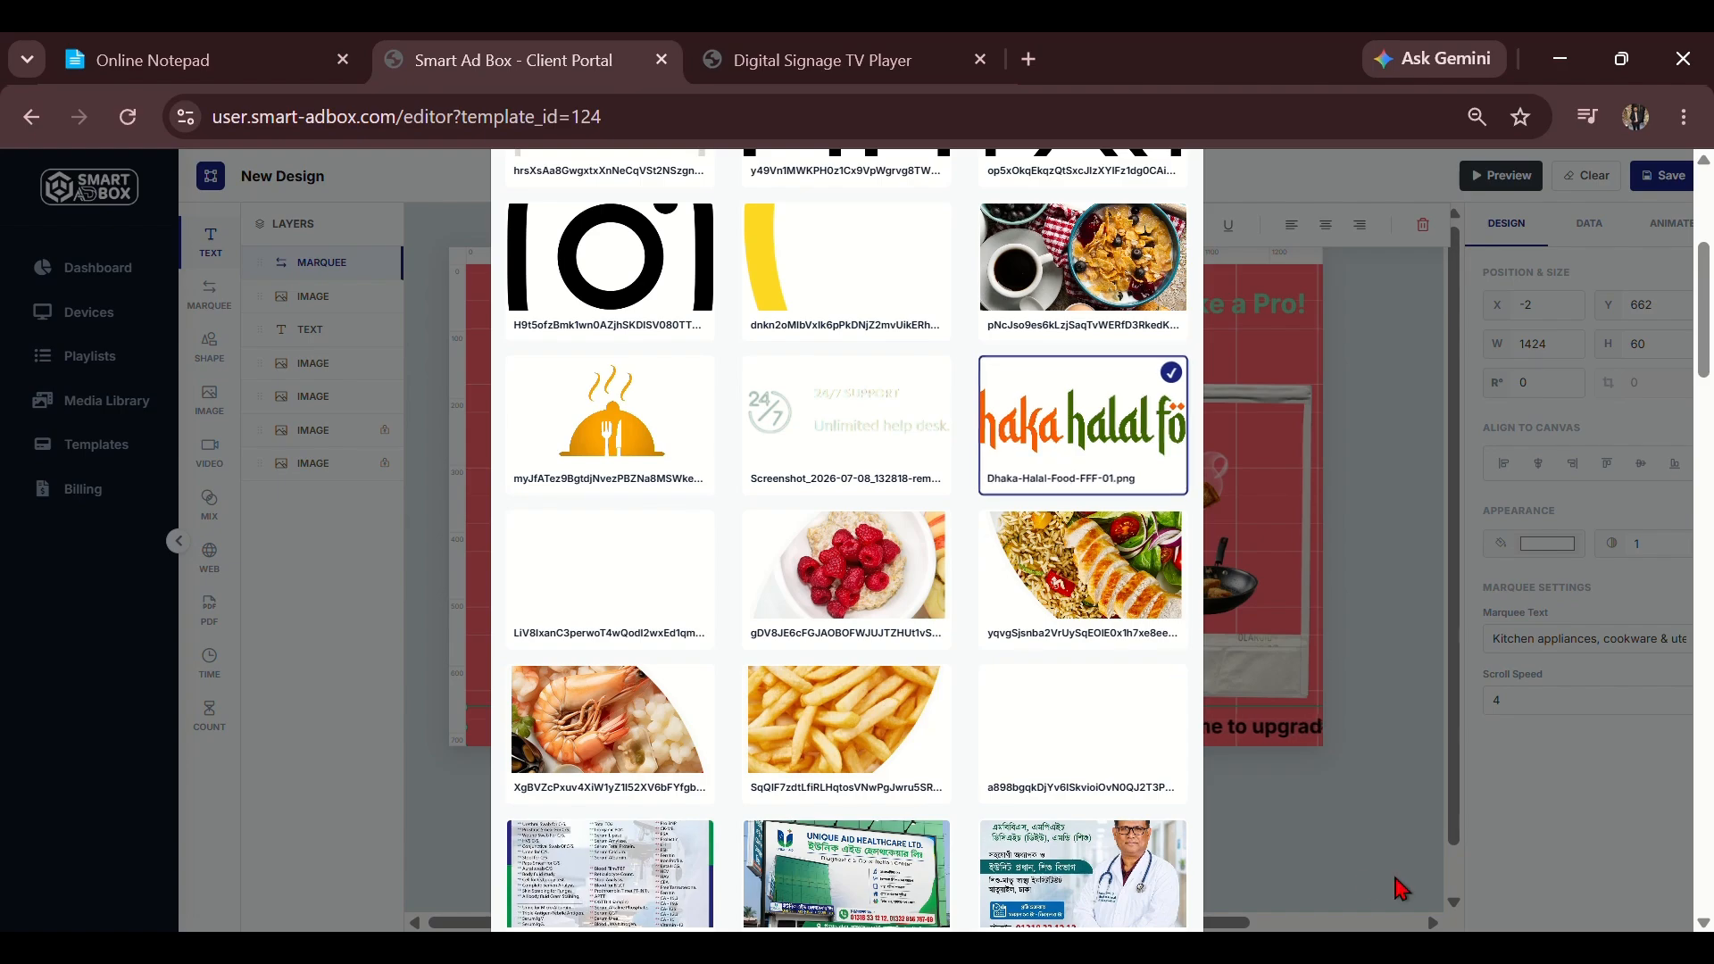
pyautogui.scroll(-15, 1072, 831)
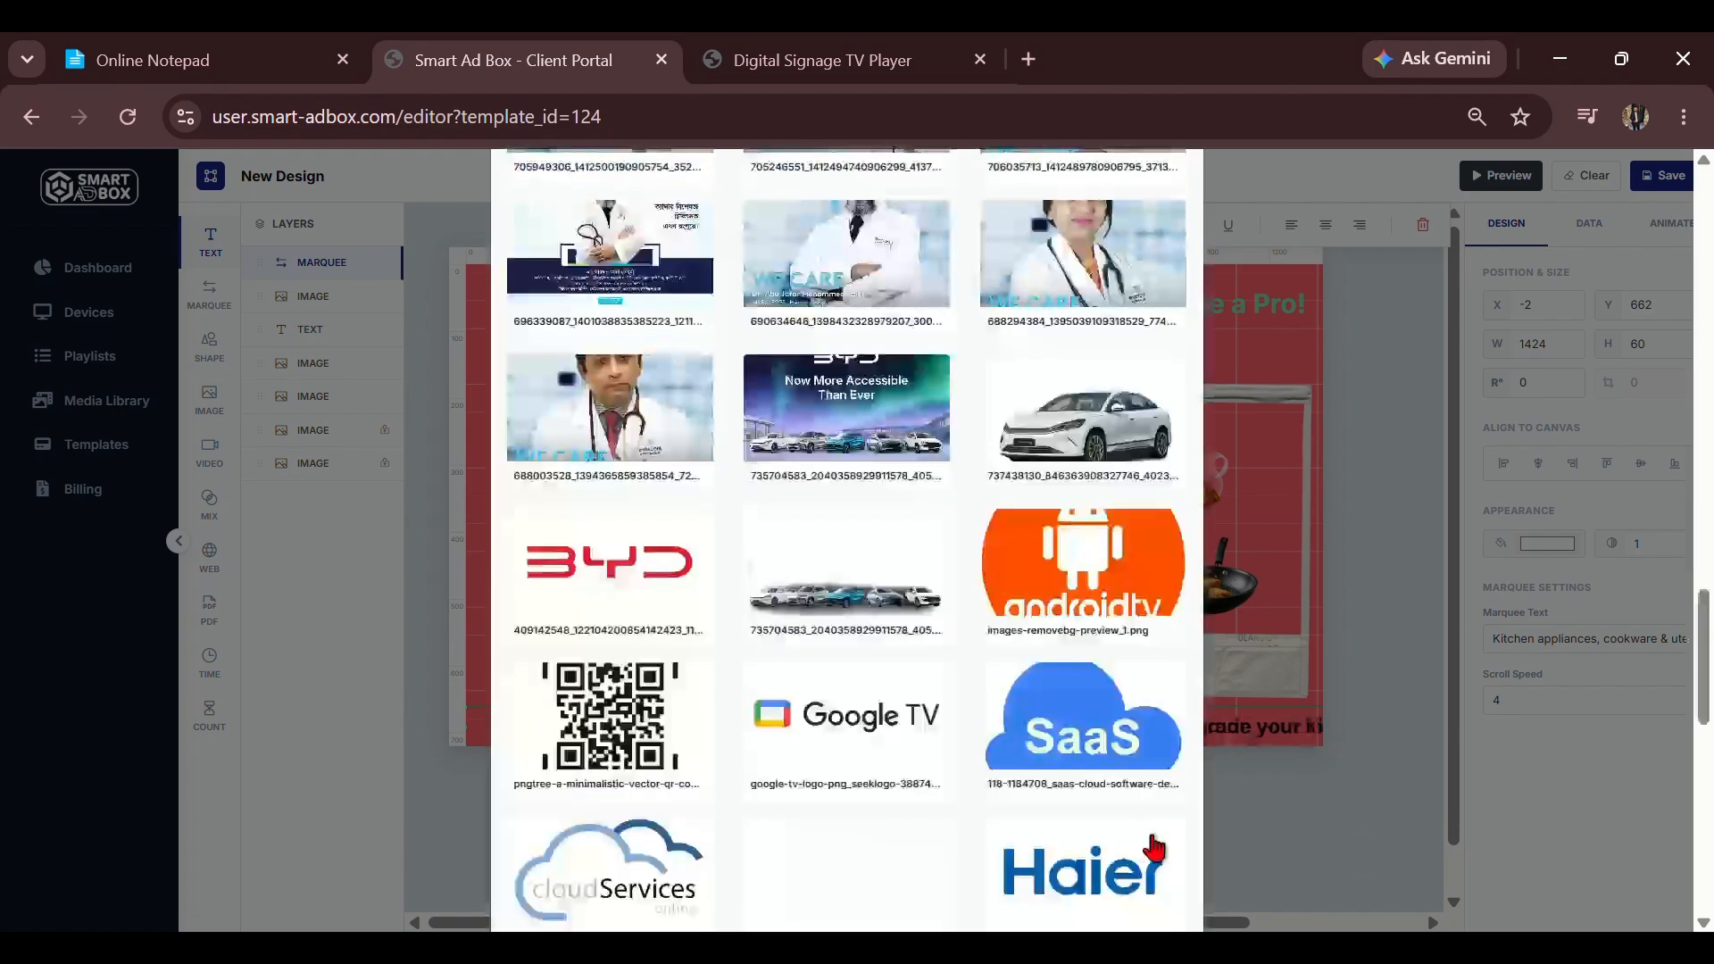
pyautogui.scroll(-3, 1150, 857)
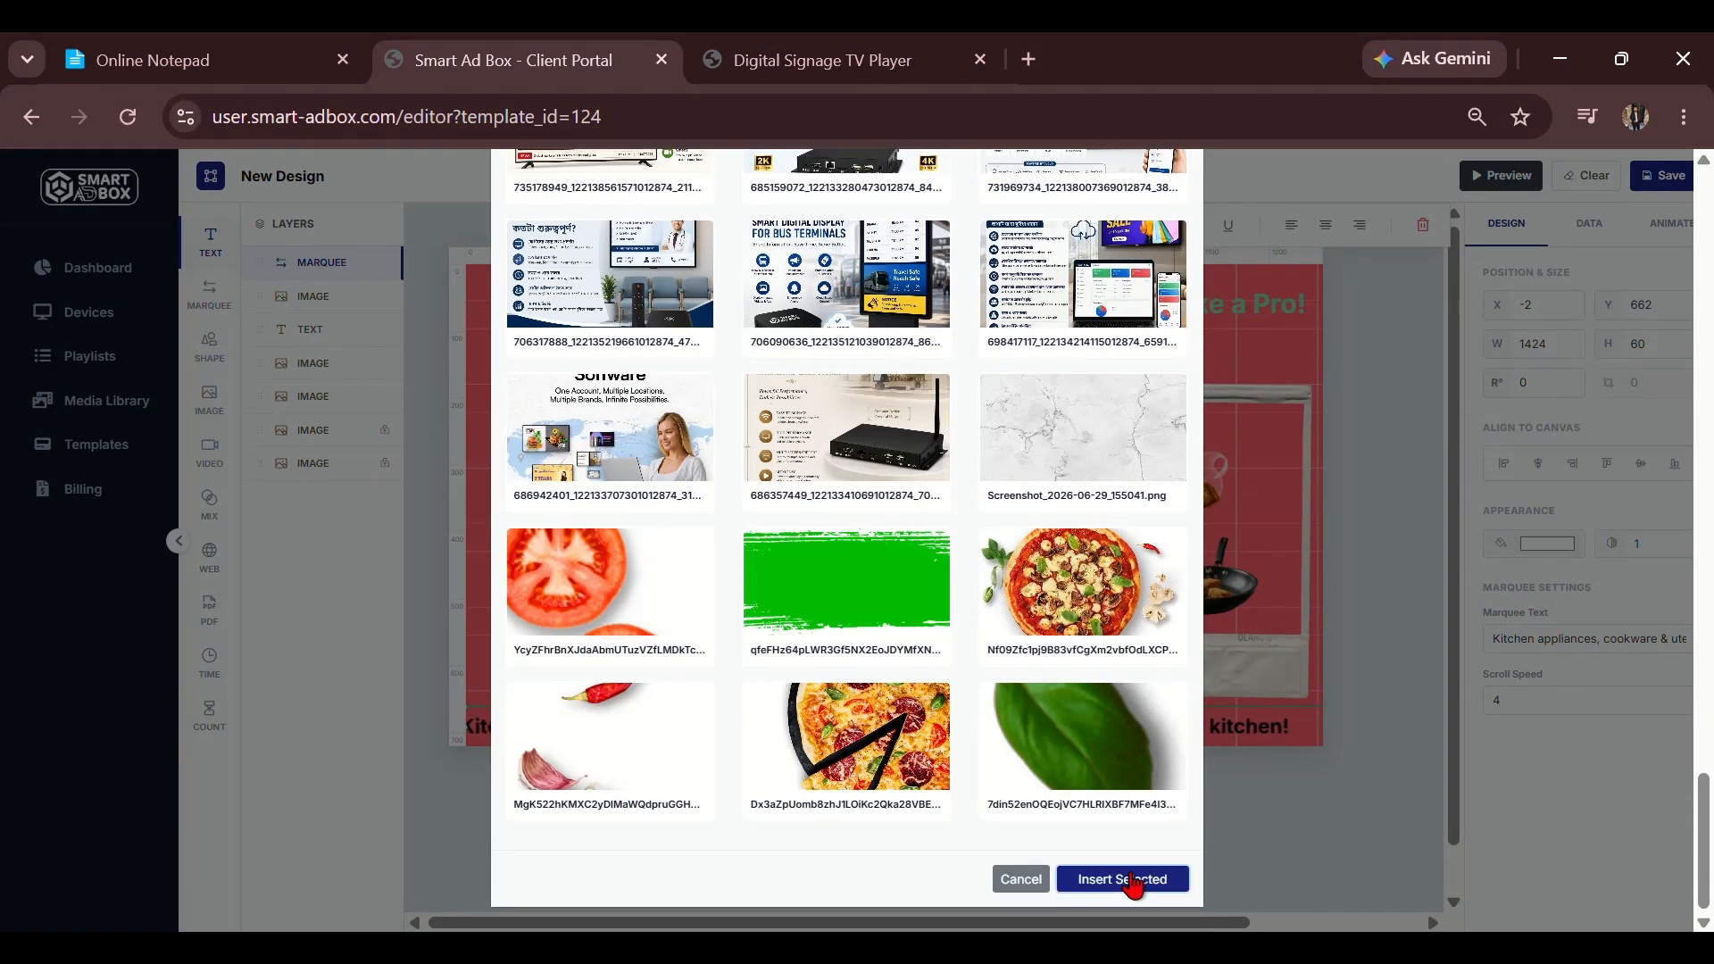
pyautogui.click(1134, 884)
# Place the Dhaka halal food logo in the canvas's upper-left corner at about X 8, Y 6.
pyautogui.moveTo(942, 535); pyautogui.dragTo(704, 345)
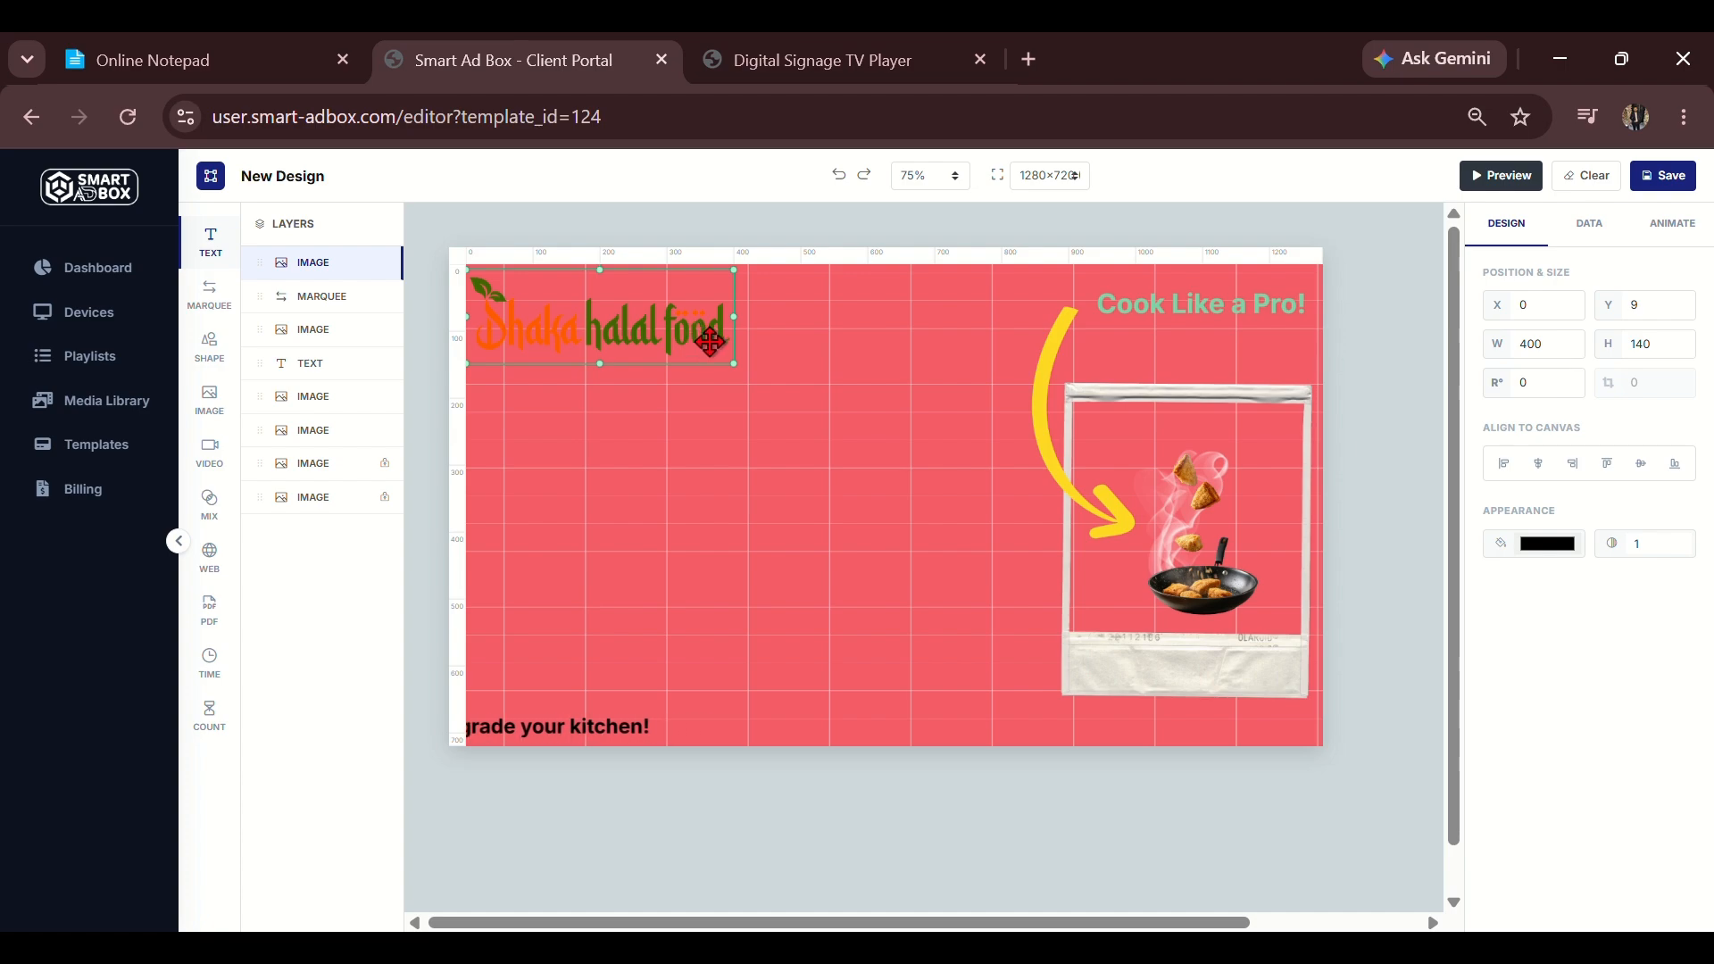
pyautogui.moveTo(661, 327); pyautogui.dragTo(660, 318)
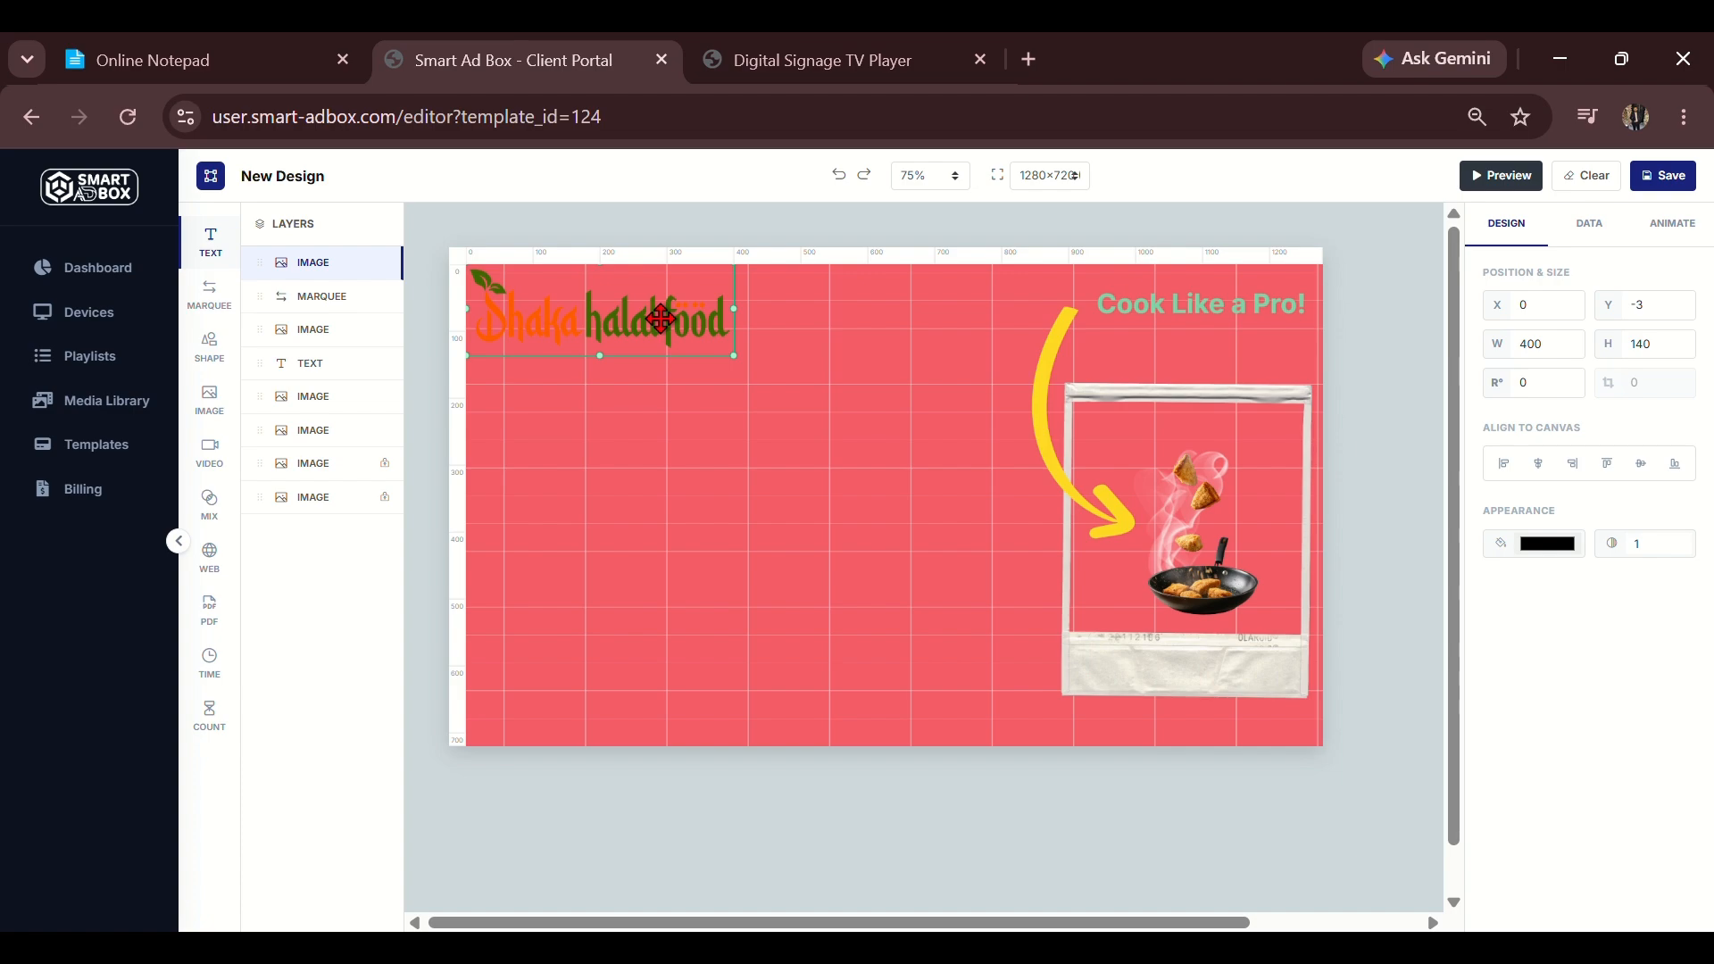
pyautogui.moveTo(661, 319); pyautogui.dragTo(666, 324)
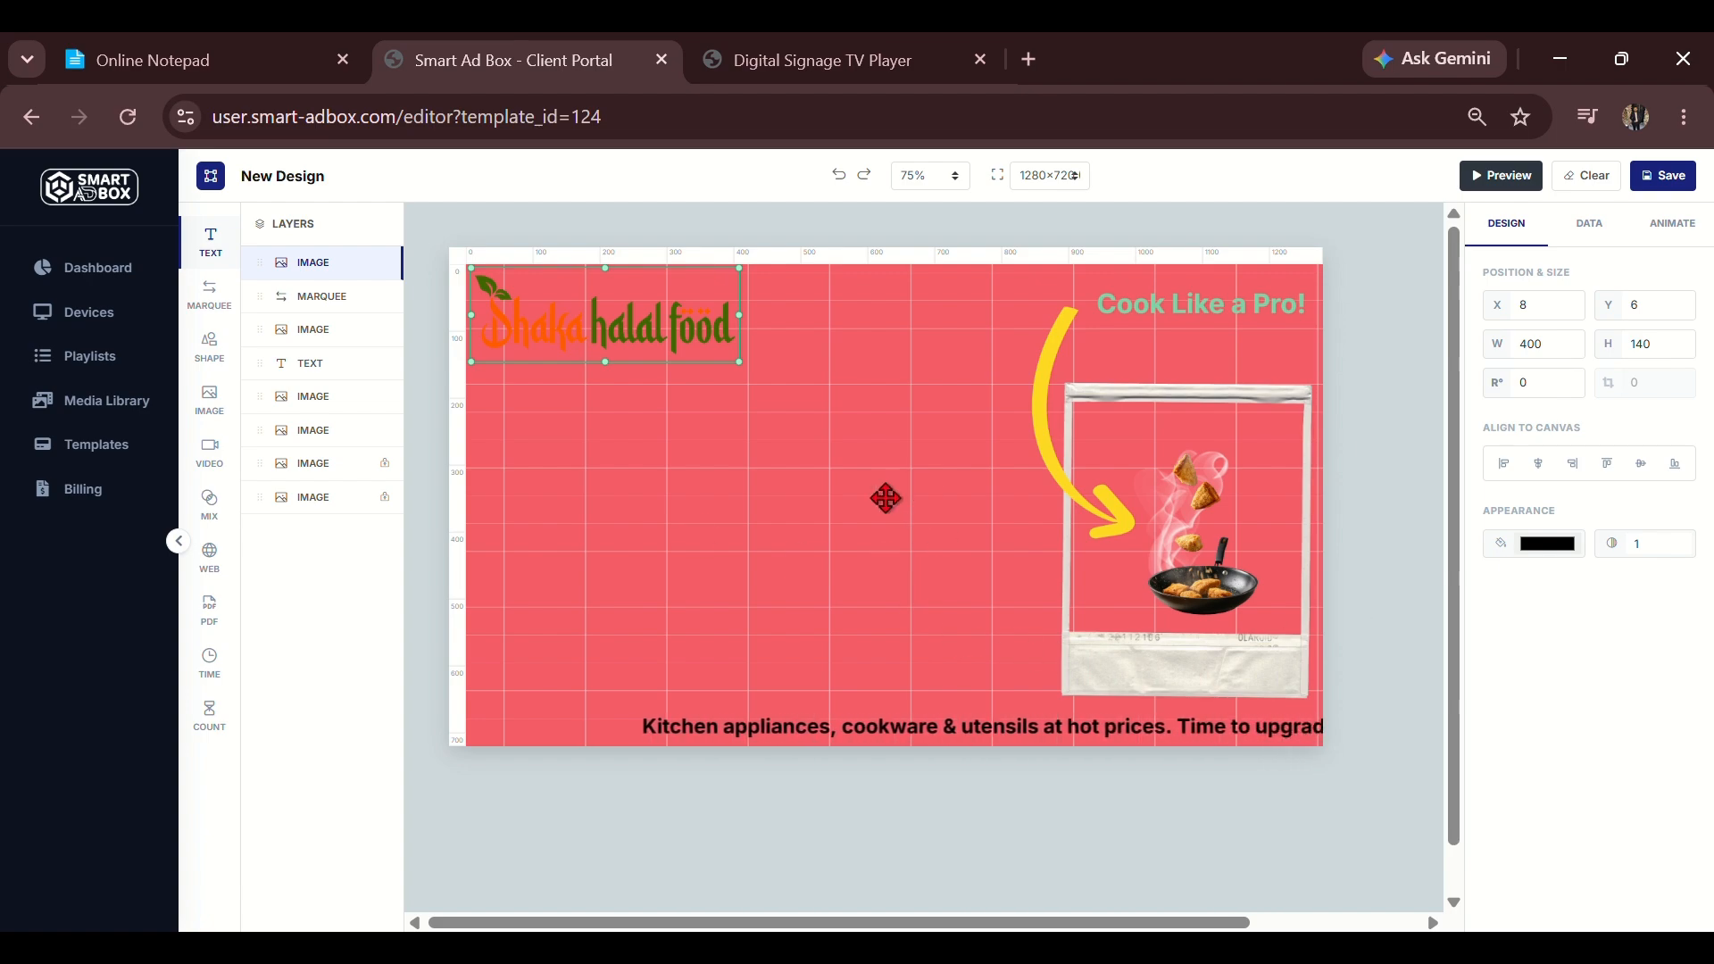
pyautogui.click(780, 433)
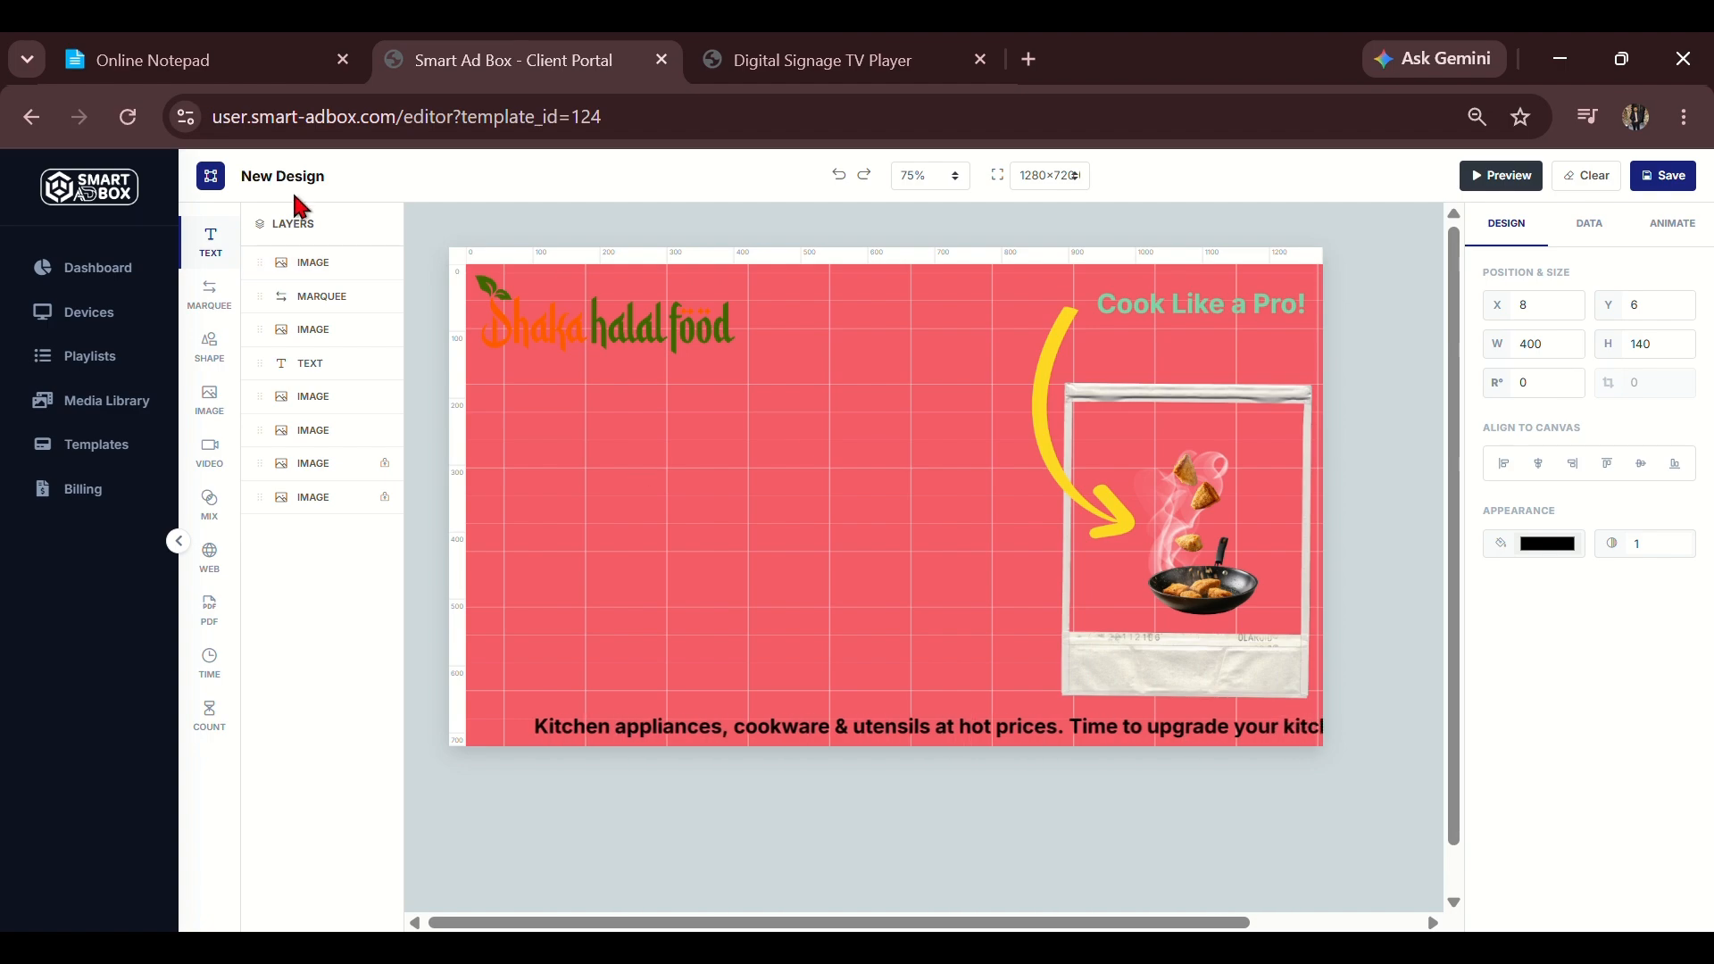
# Insert the quarter-plate image with the raspberry oatmeal bowl and place it below the logo at about X 36, Y 124.
pyautogui.click(215, 396)
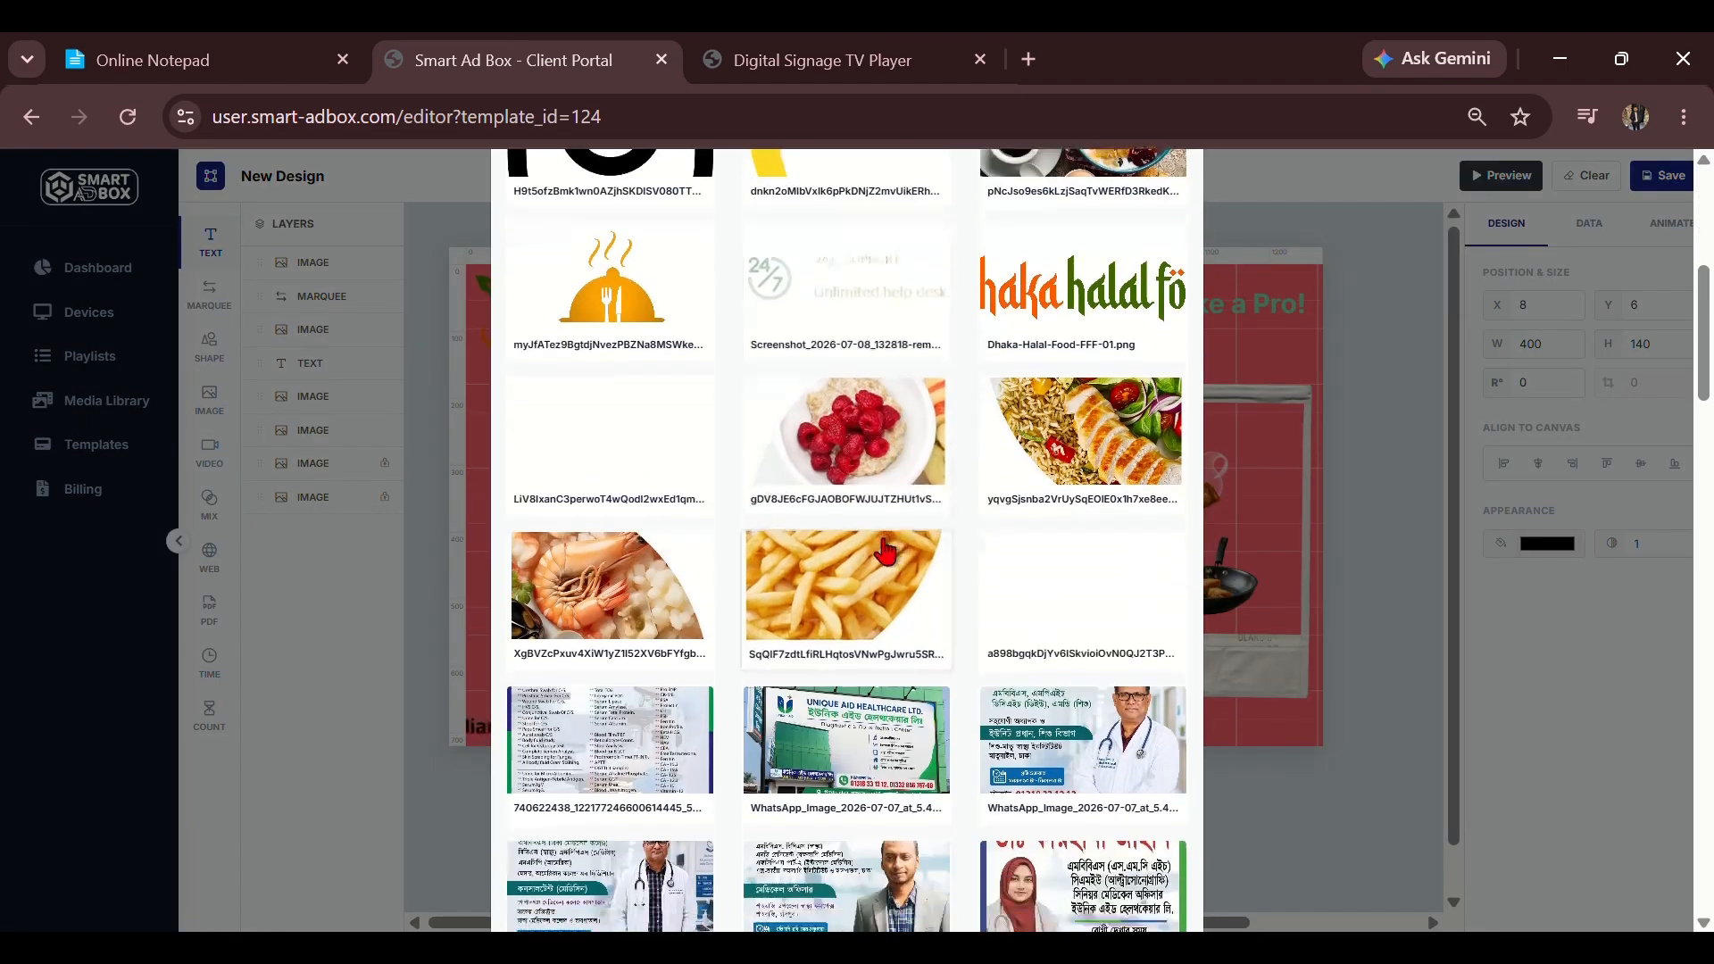
pyautogui.scroll(-8, 884, 551)
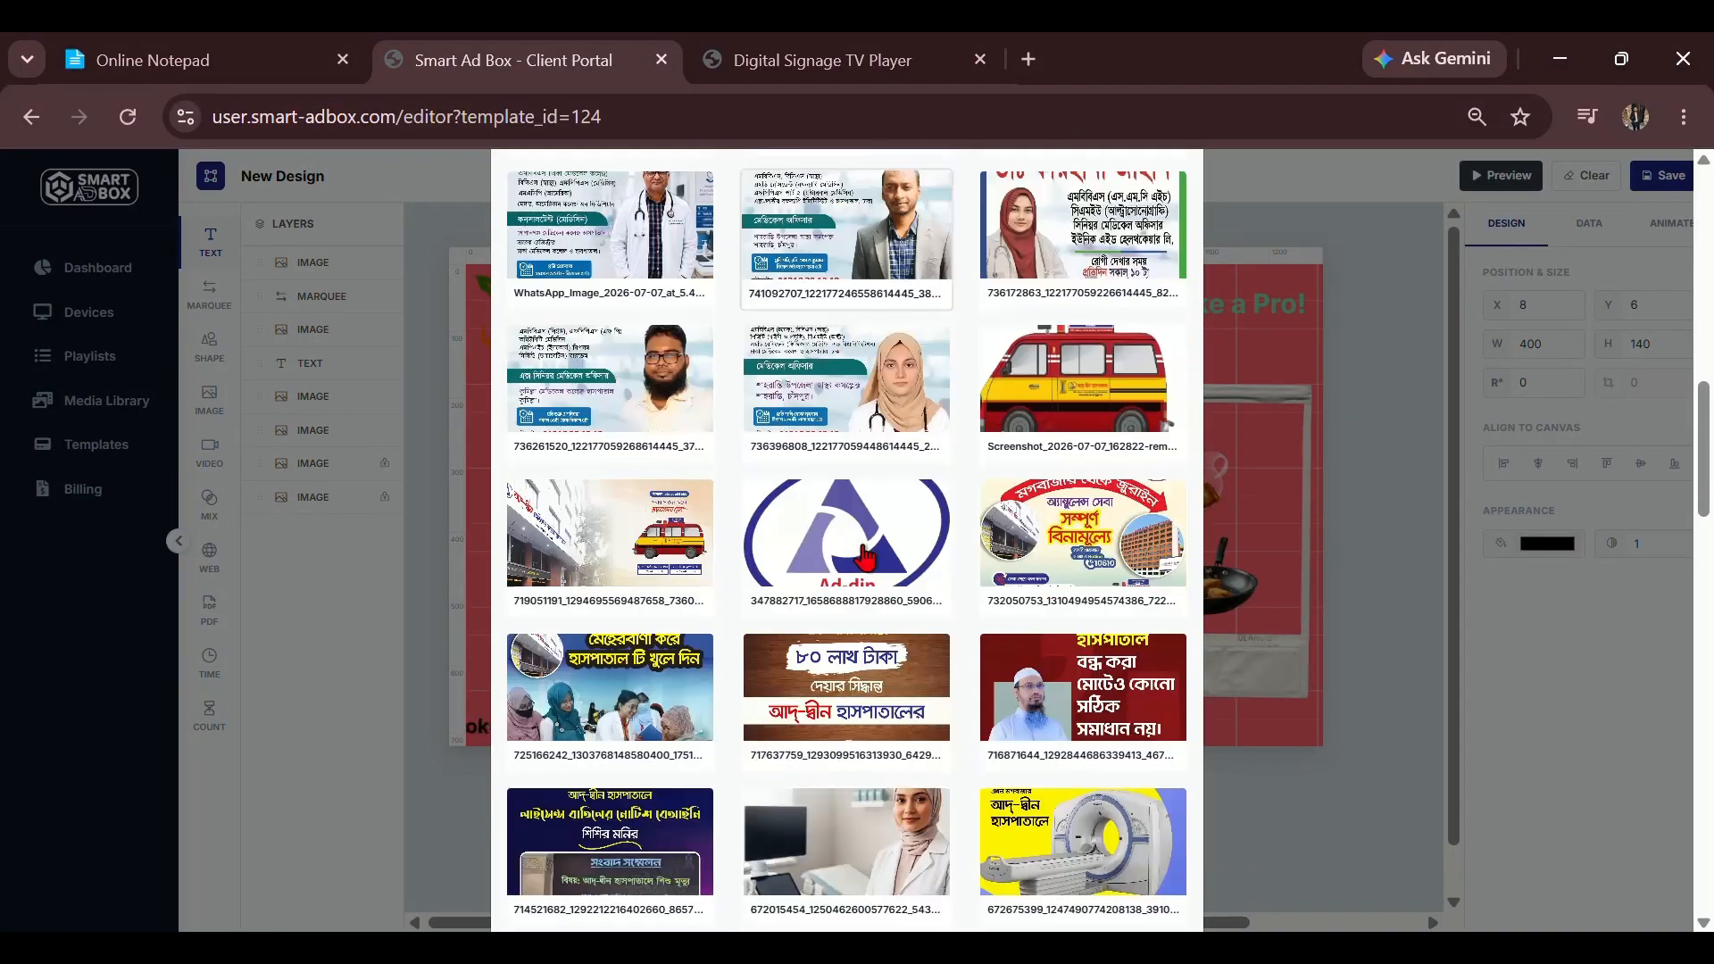
pyautogui.scroll(-10, 865, 558)
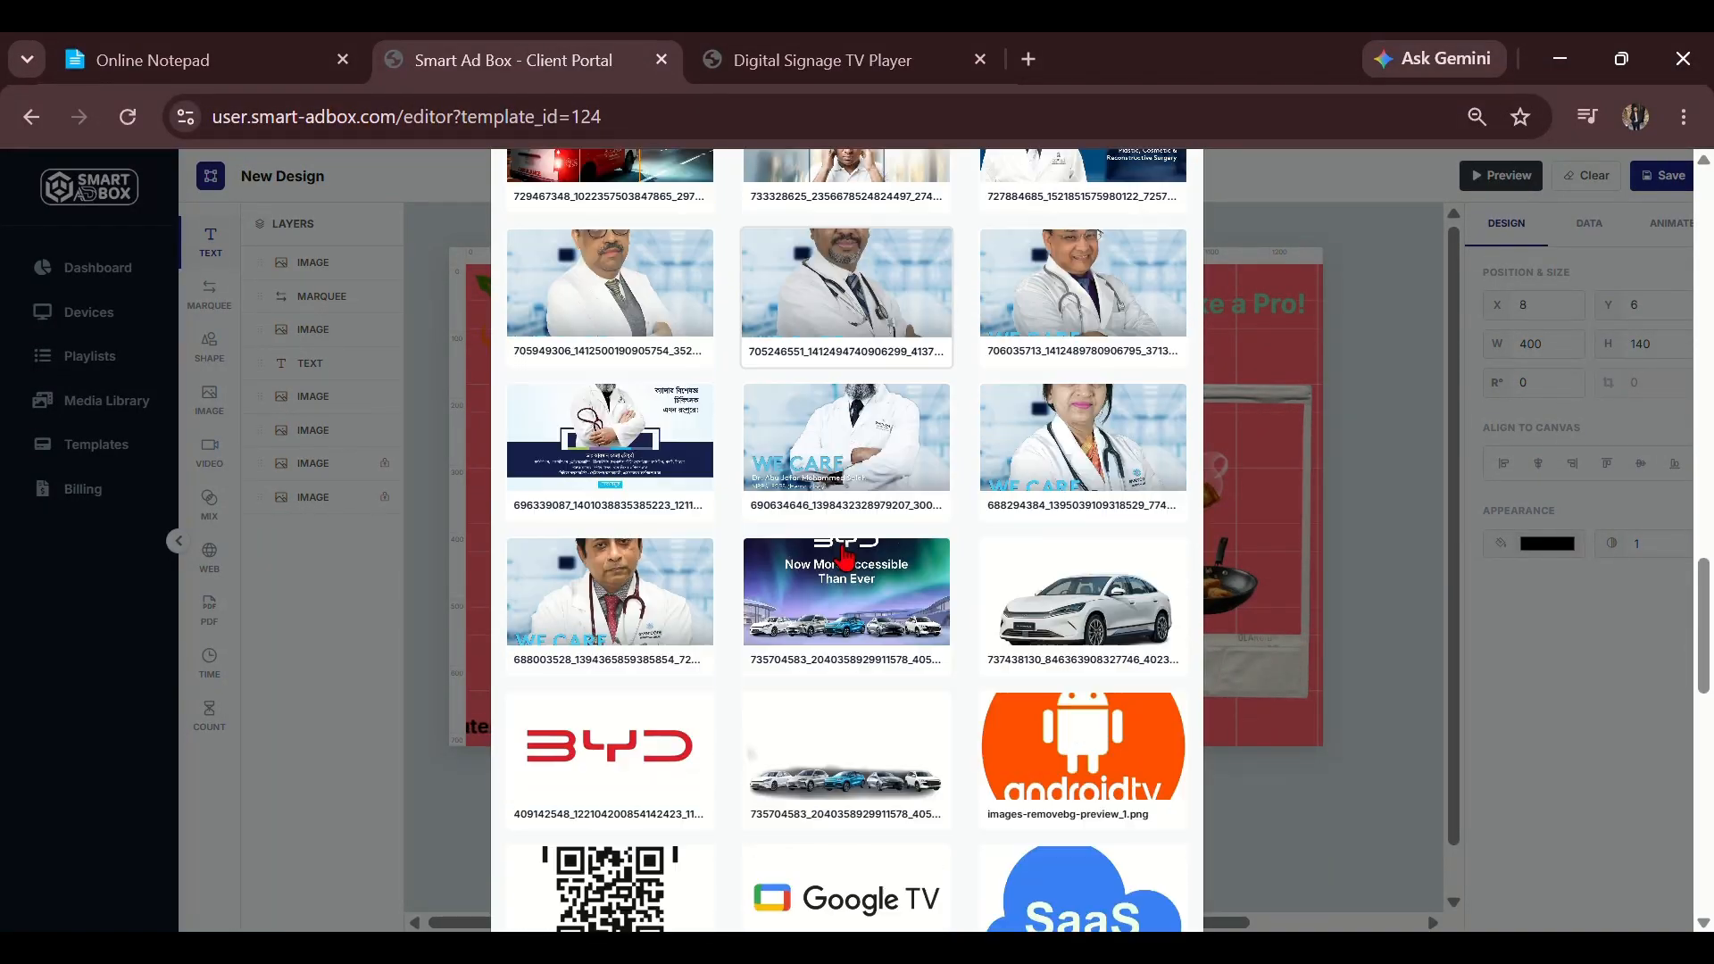
pyautogui.scroll(-8, 846, 556)
pyautogui.scroll(20, 844, 558)
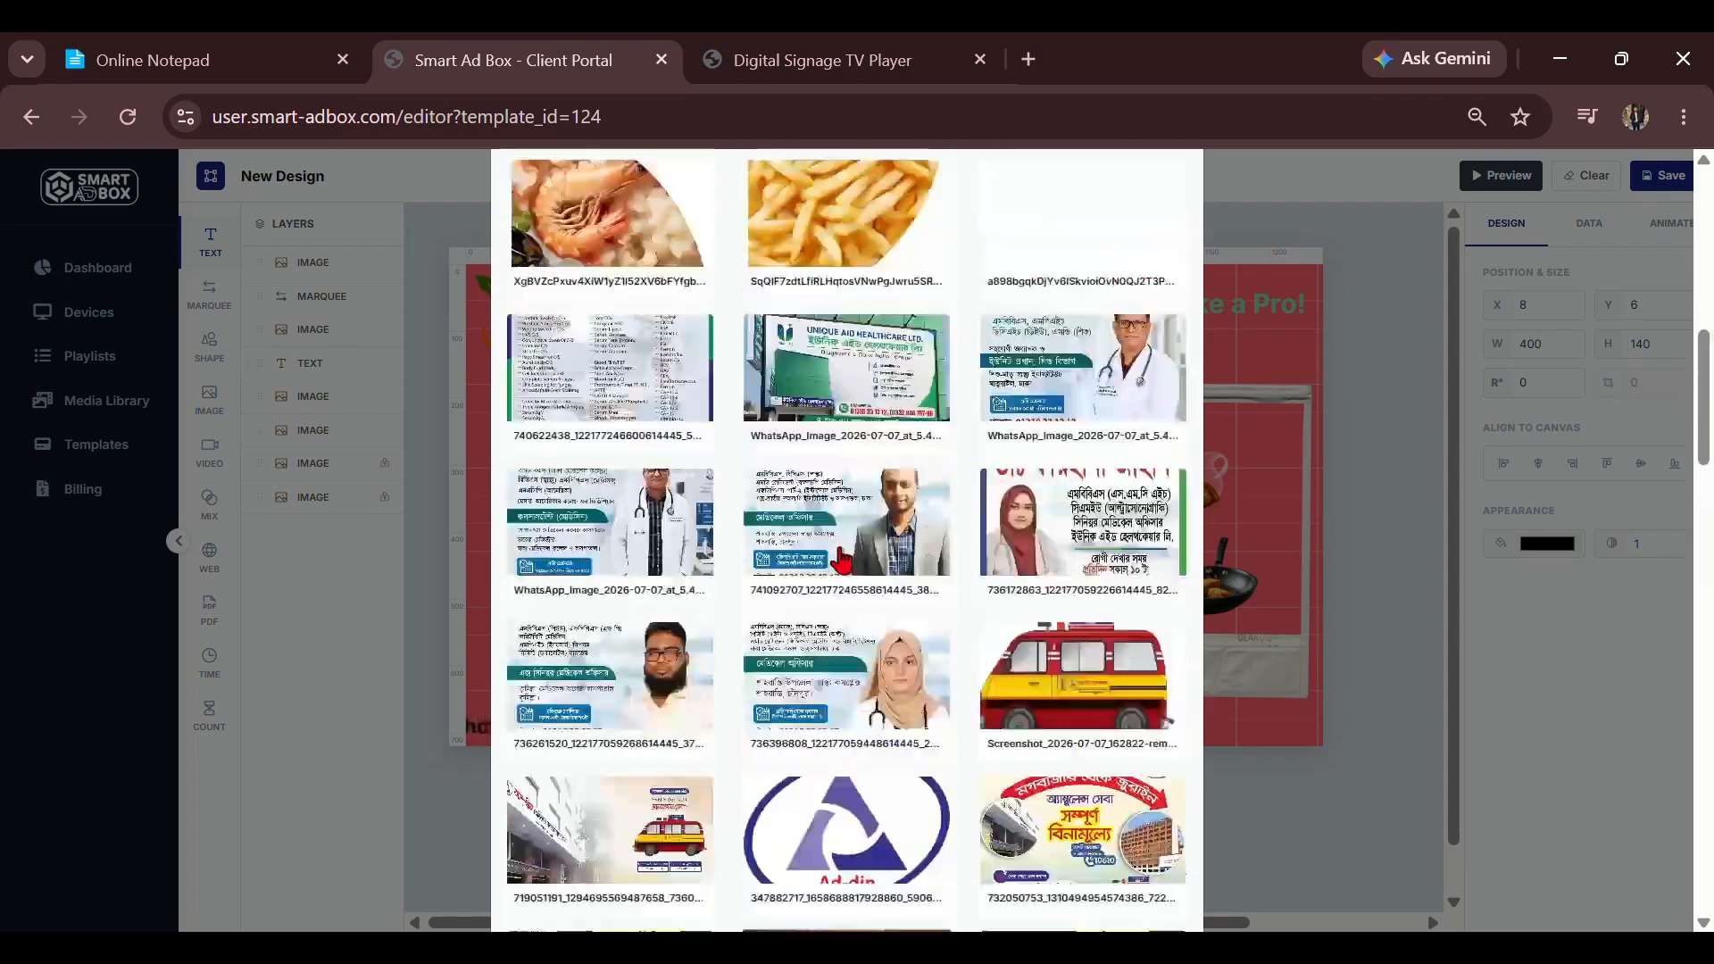
pyautogui.scroll(6, 842, 560)
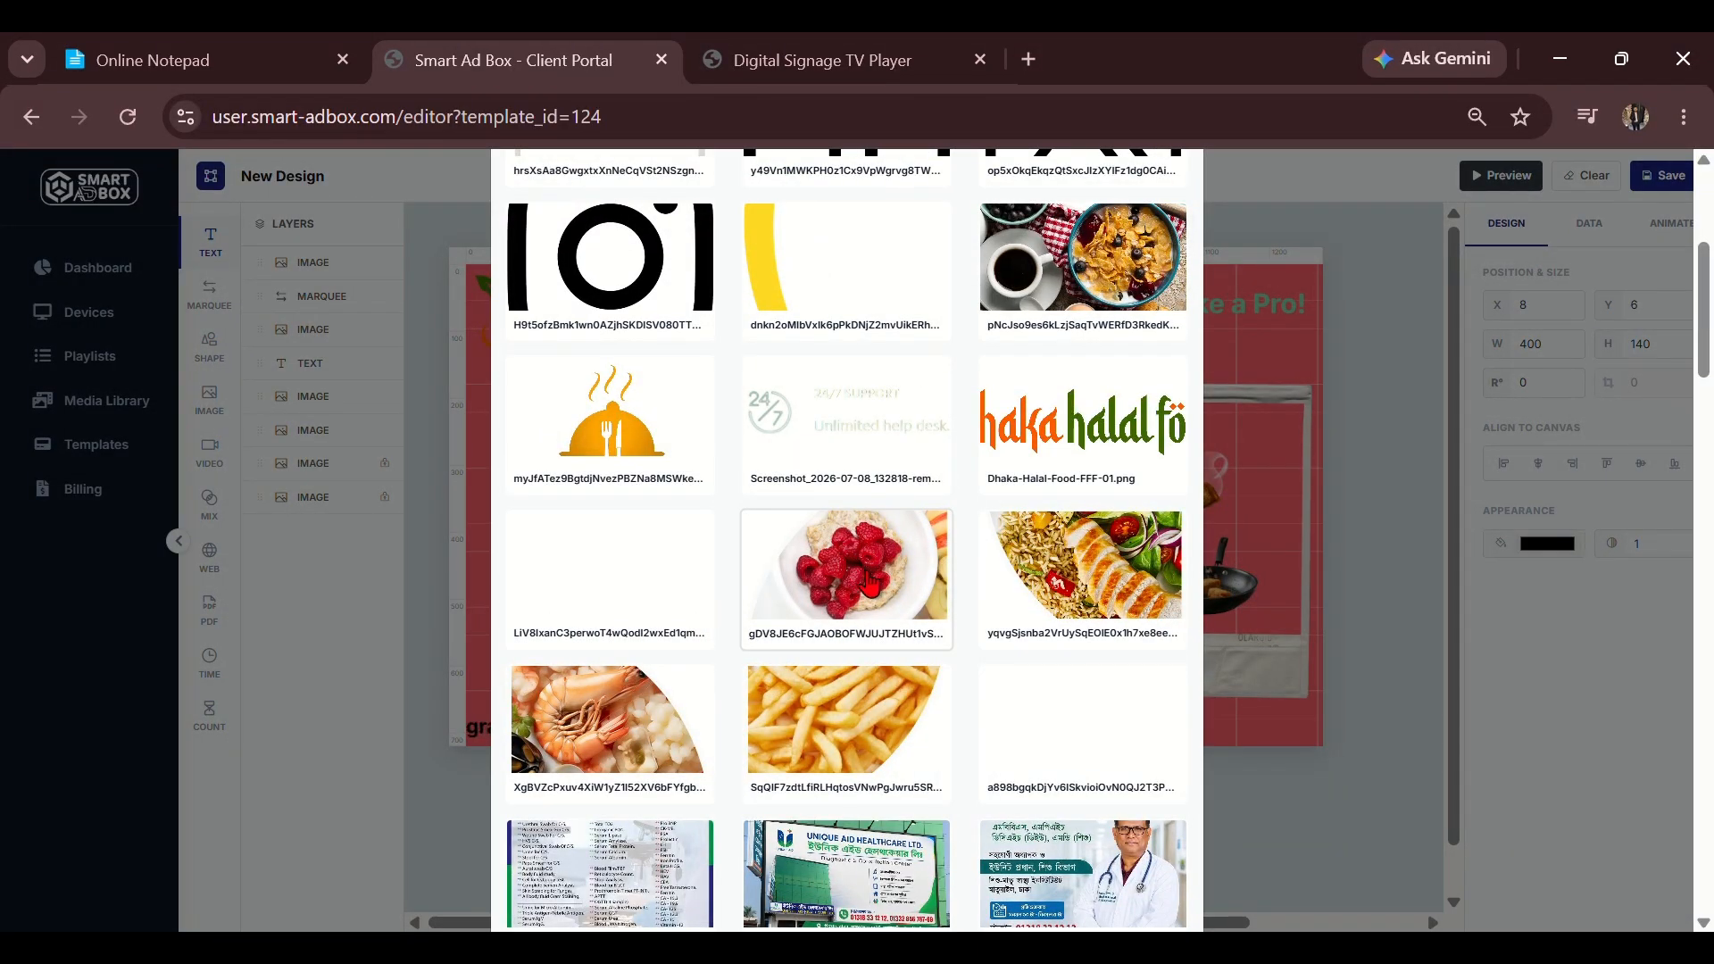
pyautogui.click(880, 580)
pyautogui.scroll(-15, 1045, 670)
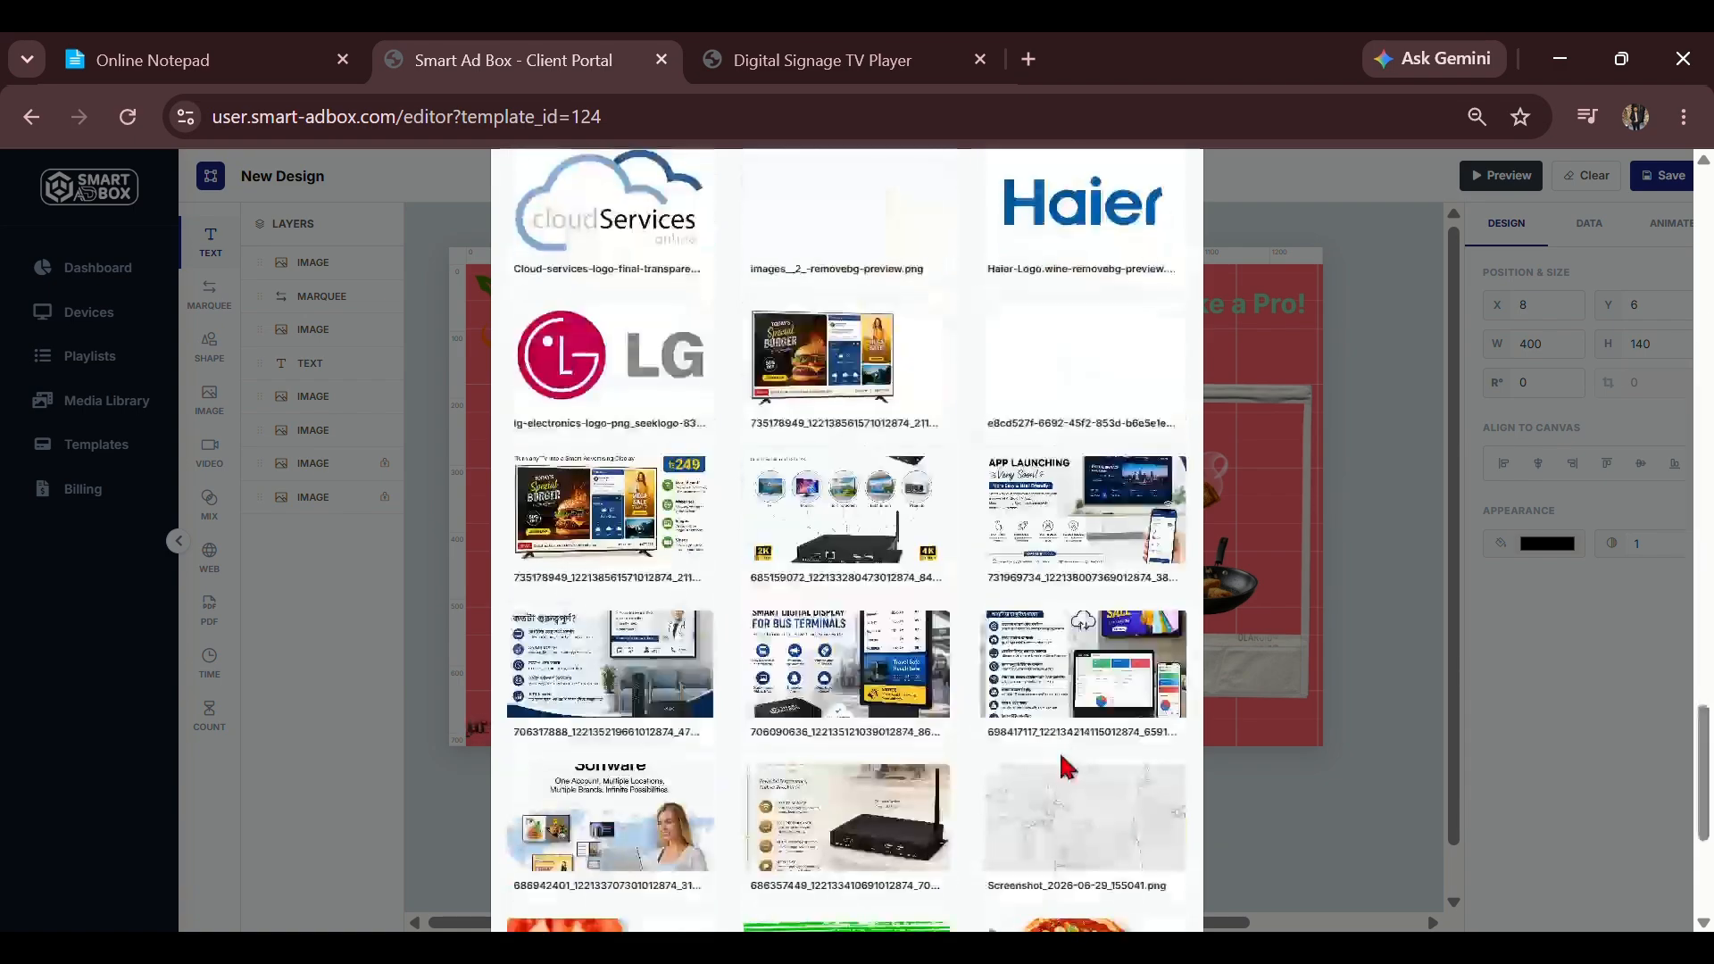
pyautogui.click(1111, 862)
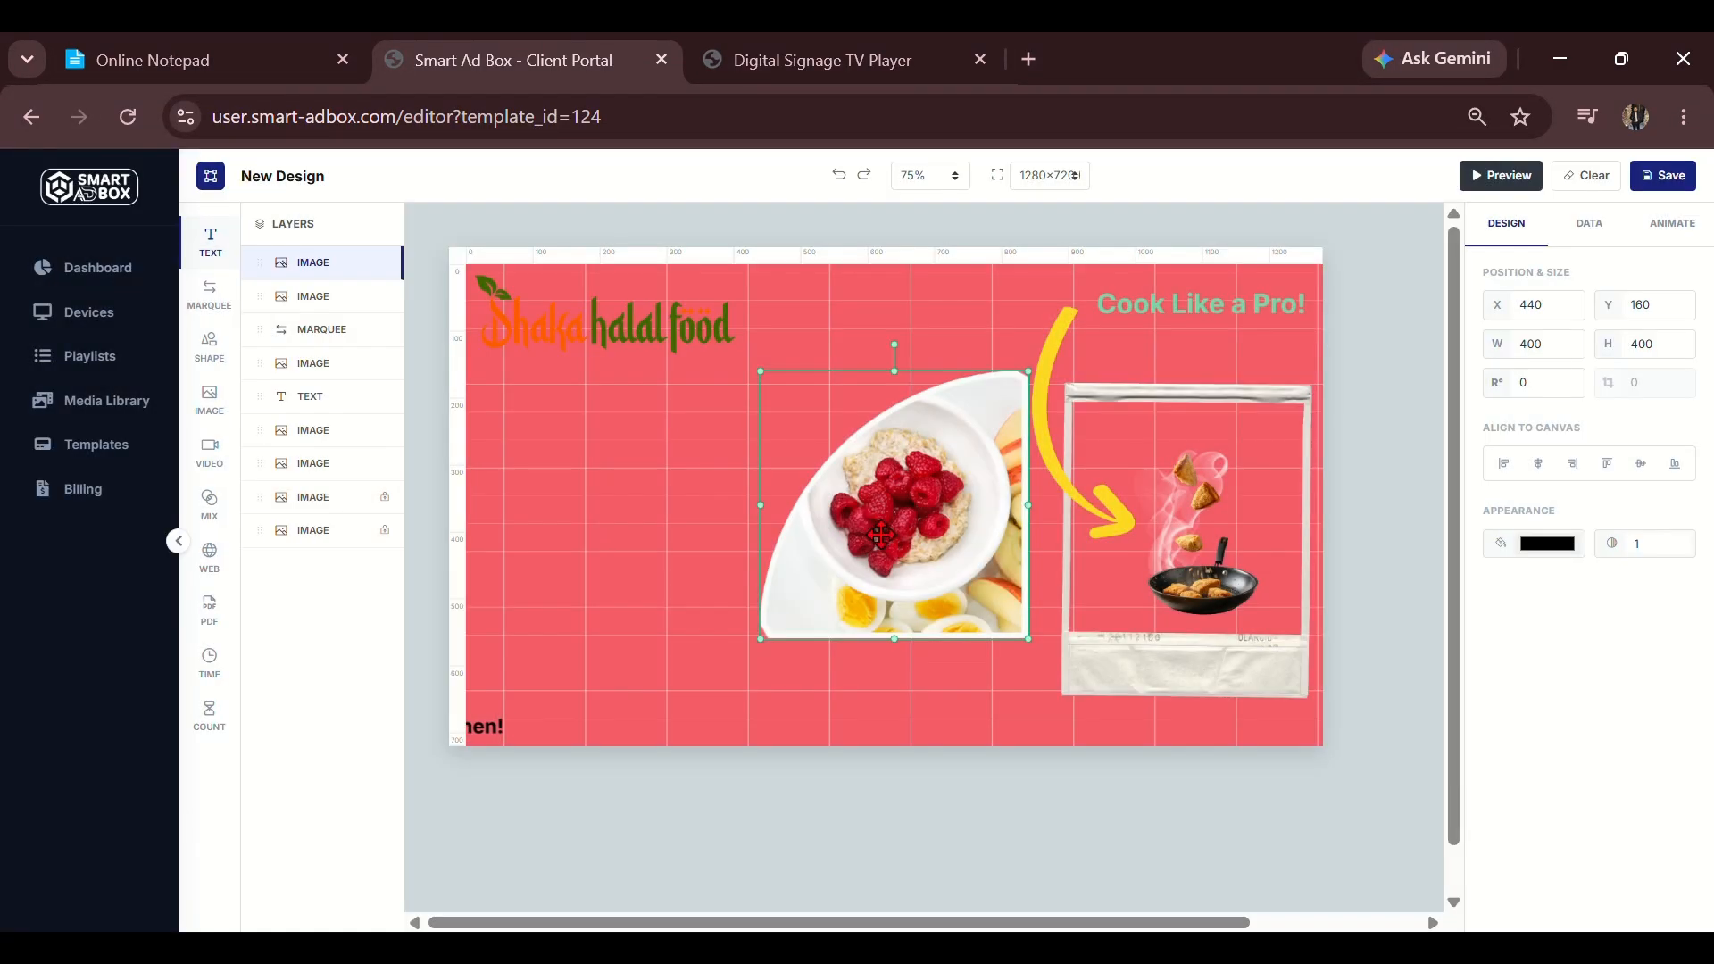
pyautogui.moveTo(879, 536); pyautogui.dragTo(611, 518)
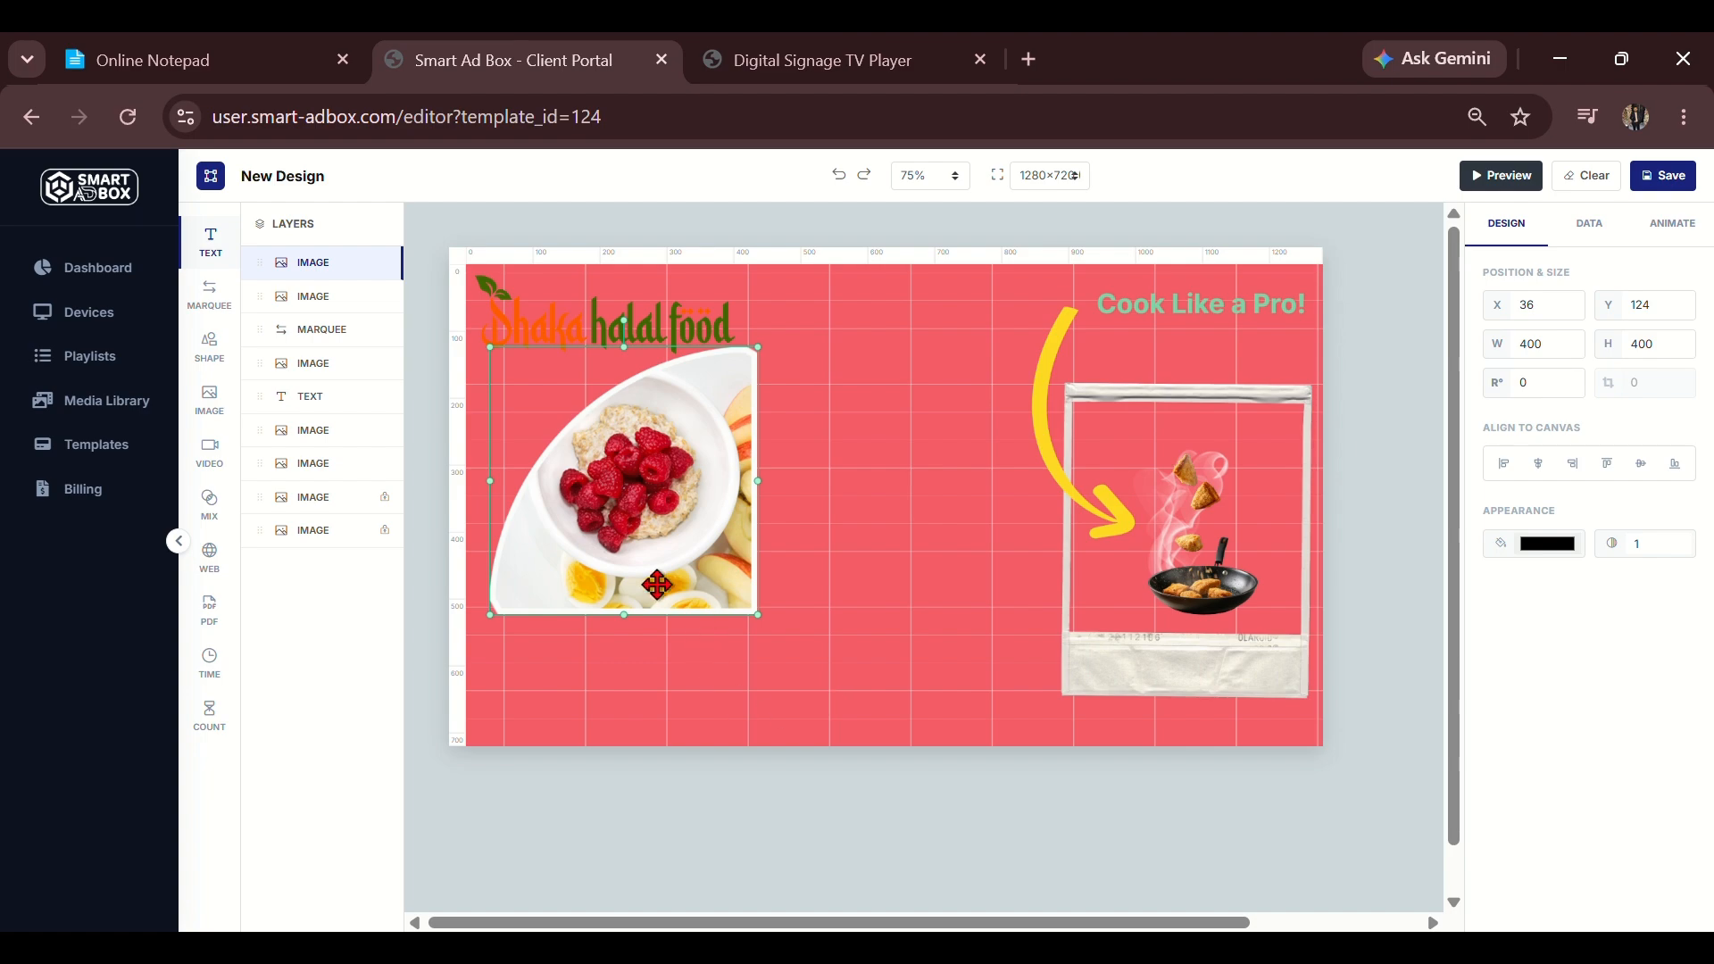
# Insert the quarter-plate image with grilled chicken and salad from the saved media.
pyautogui.click(210, 402)
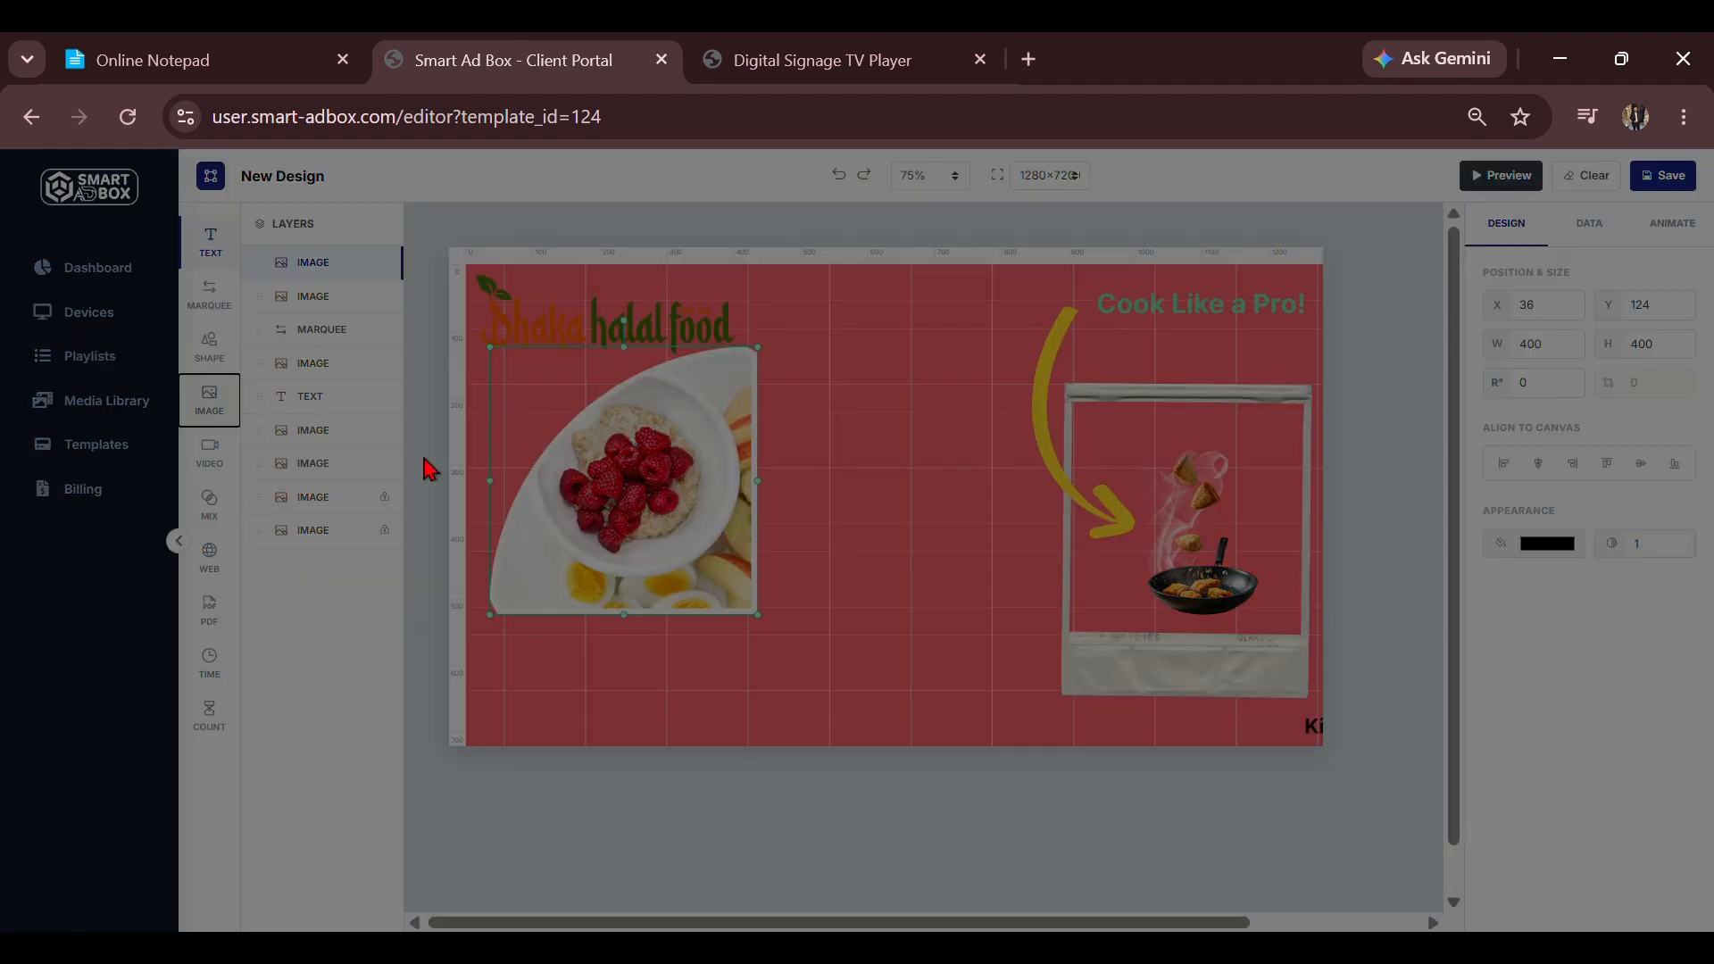
pyautogui.scroll(-5, 964, 571)
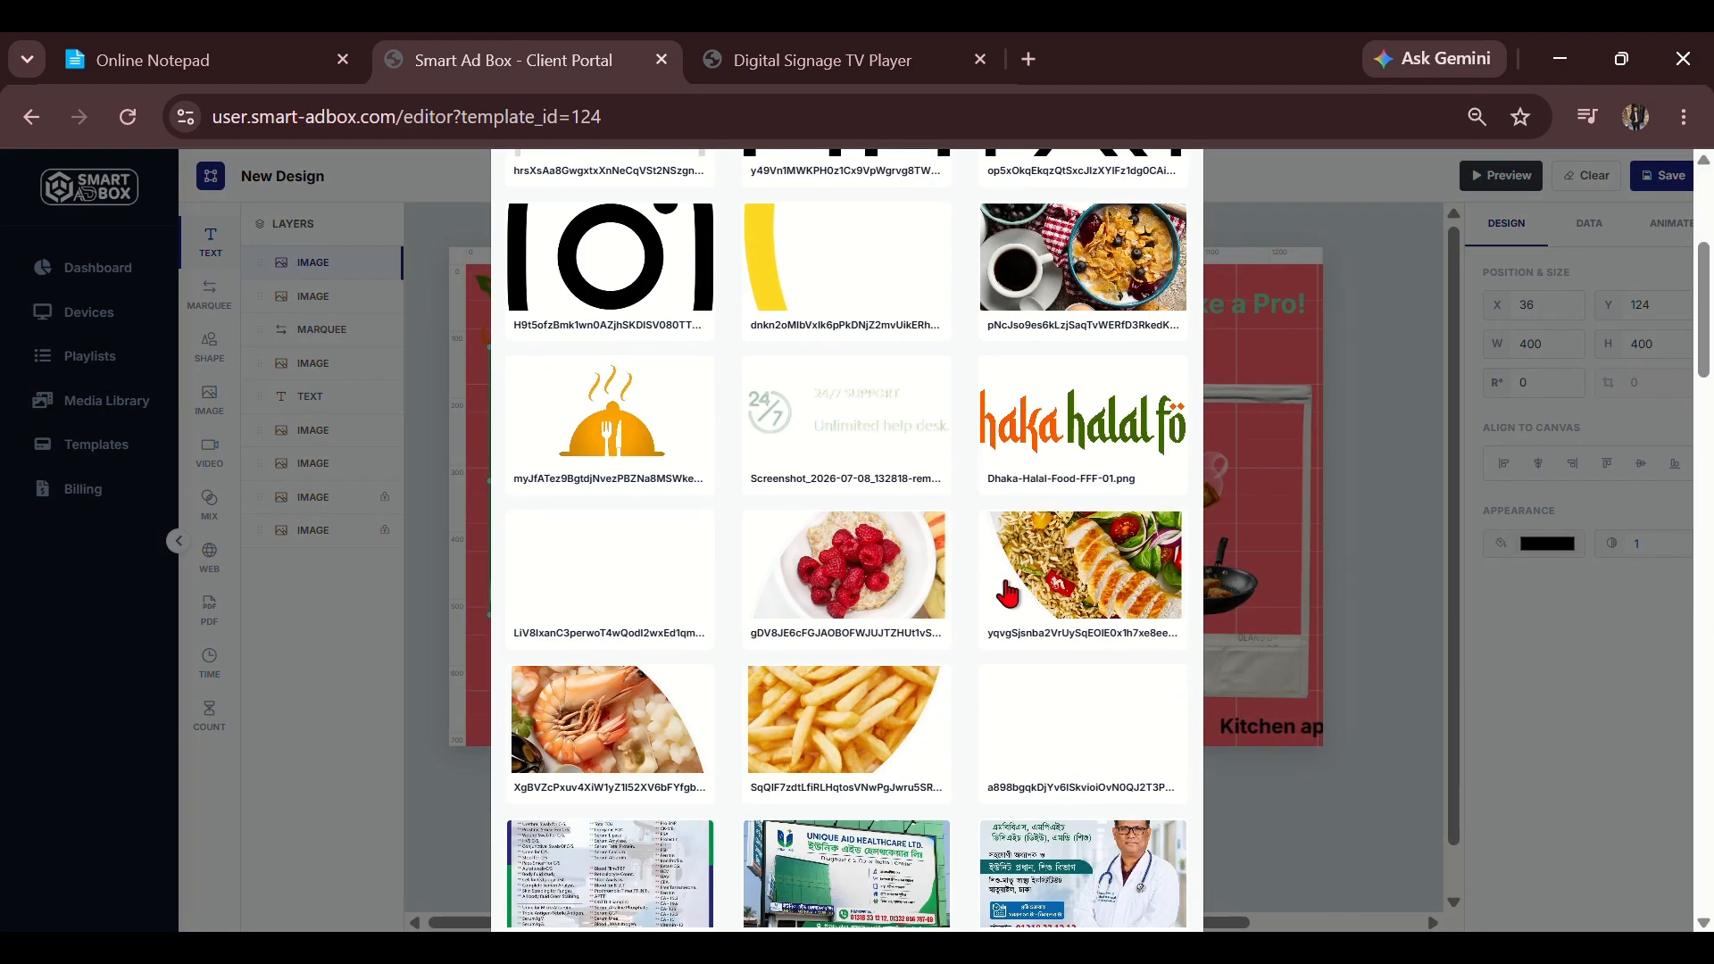
pyautogui.scroll(-10, 987, 747)
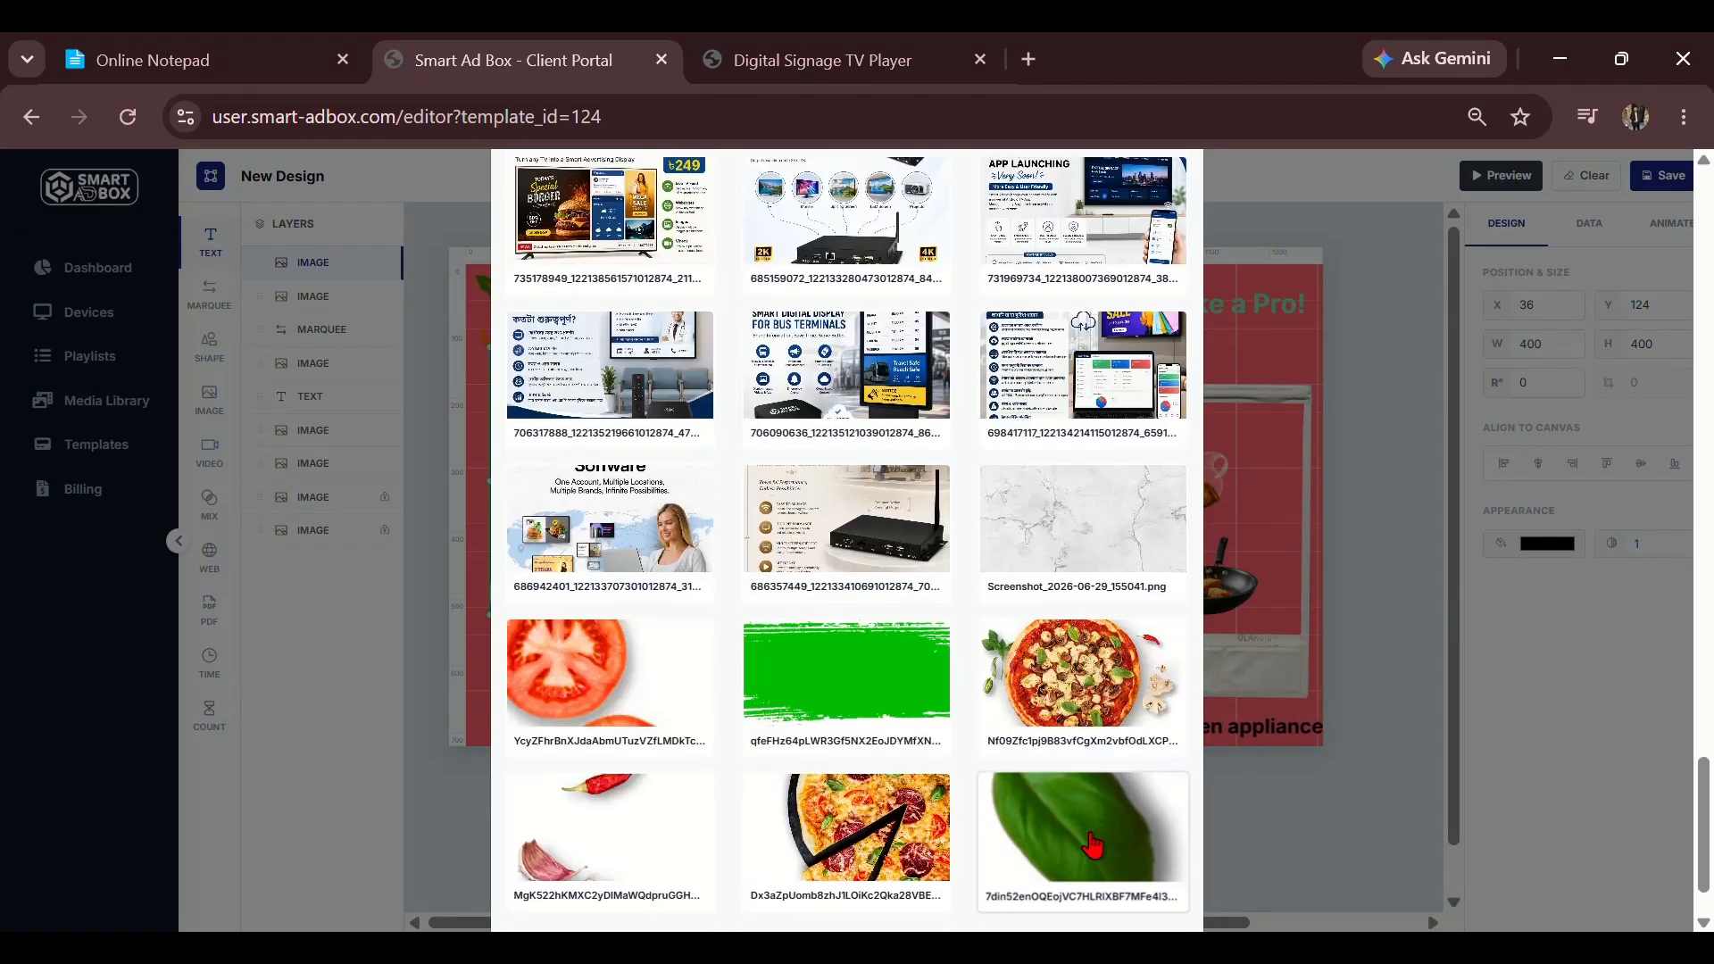
pyautogui.click(1123, 884)
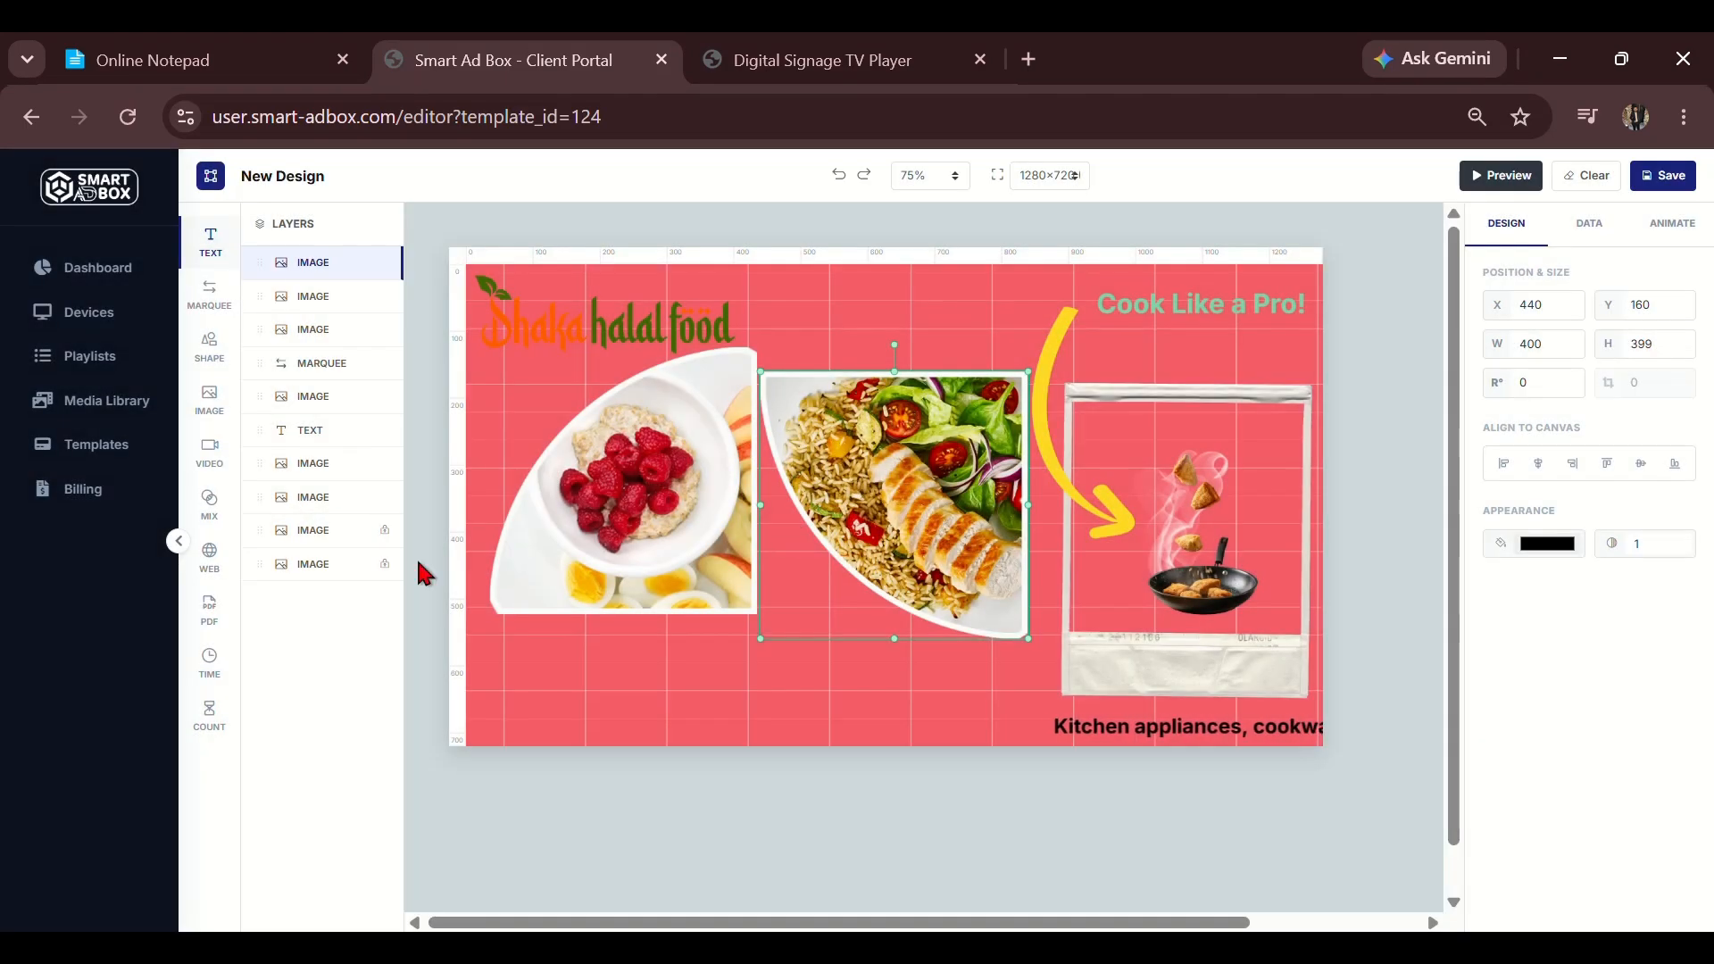
# Insert the quarter-plate image with prawns and seafood from the saved media.
pyautogui.click(209, 400)
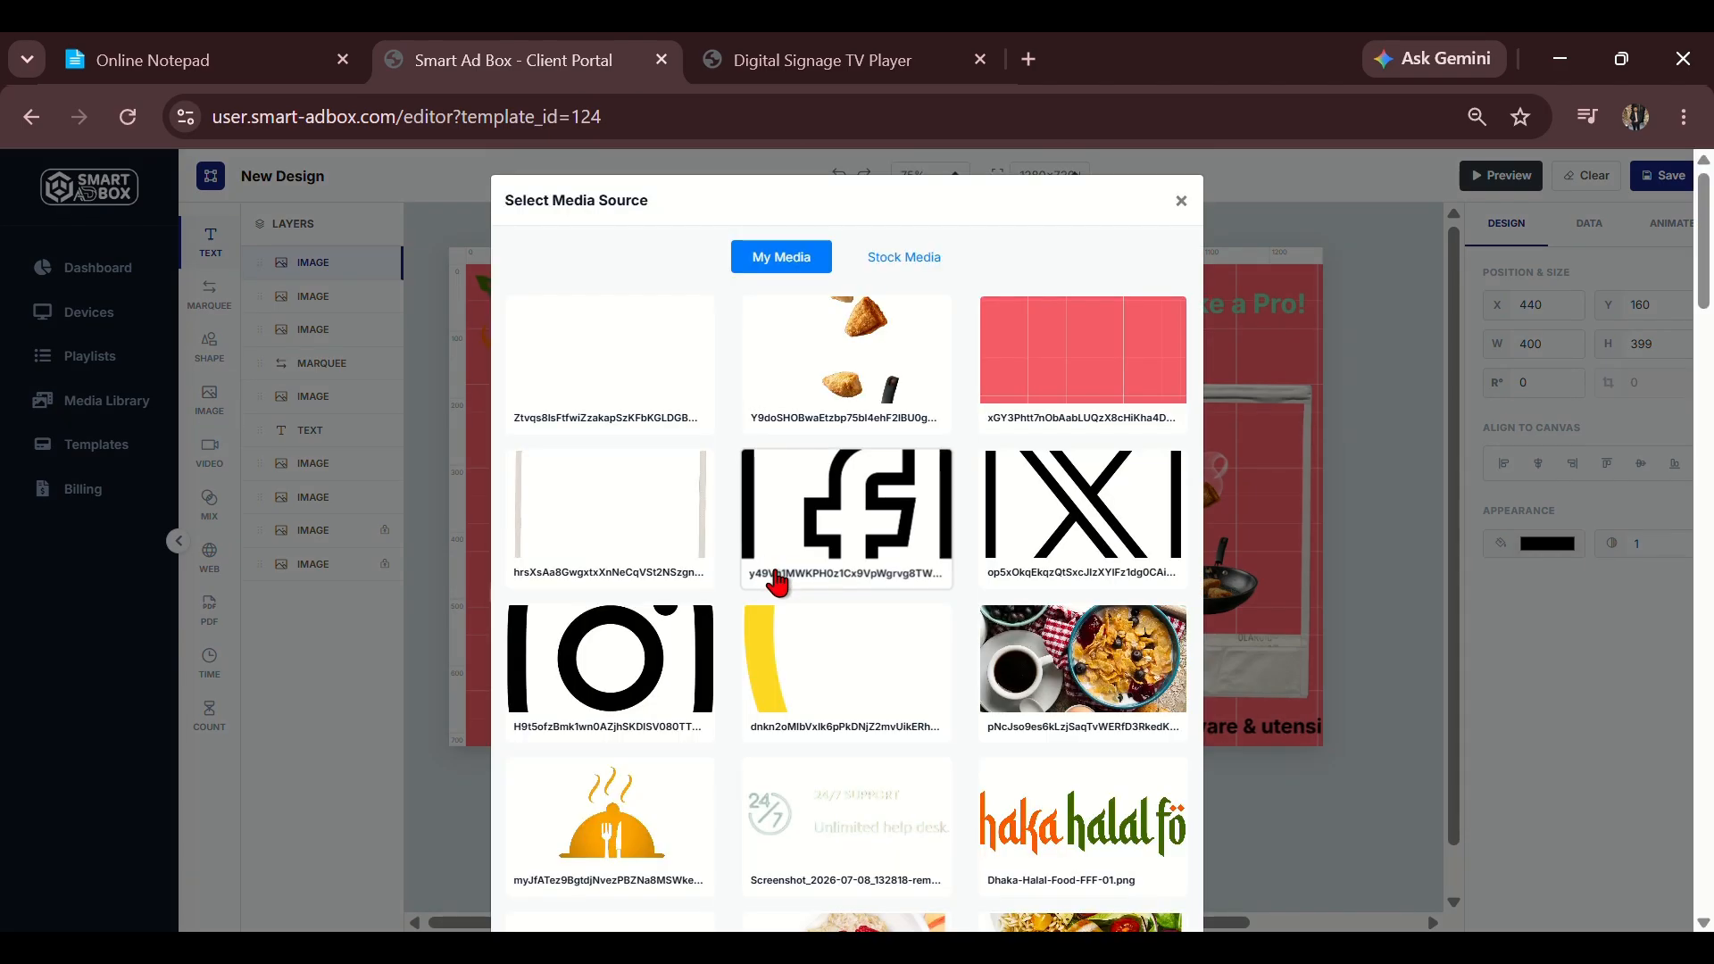
pyautogui.scroll(-6, 777, 582)
pyautogui.click(610, 589)
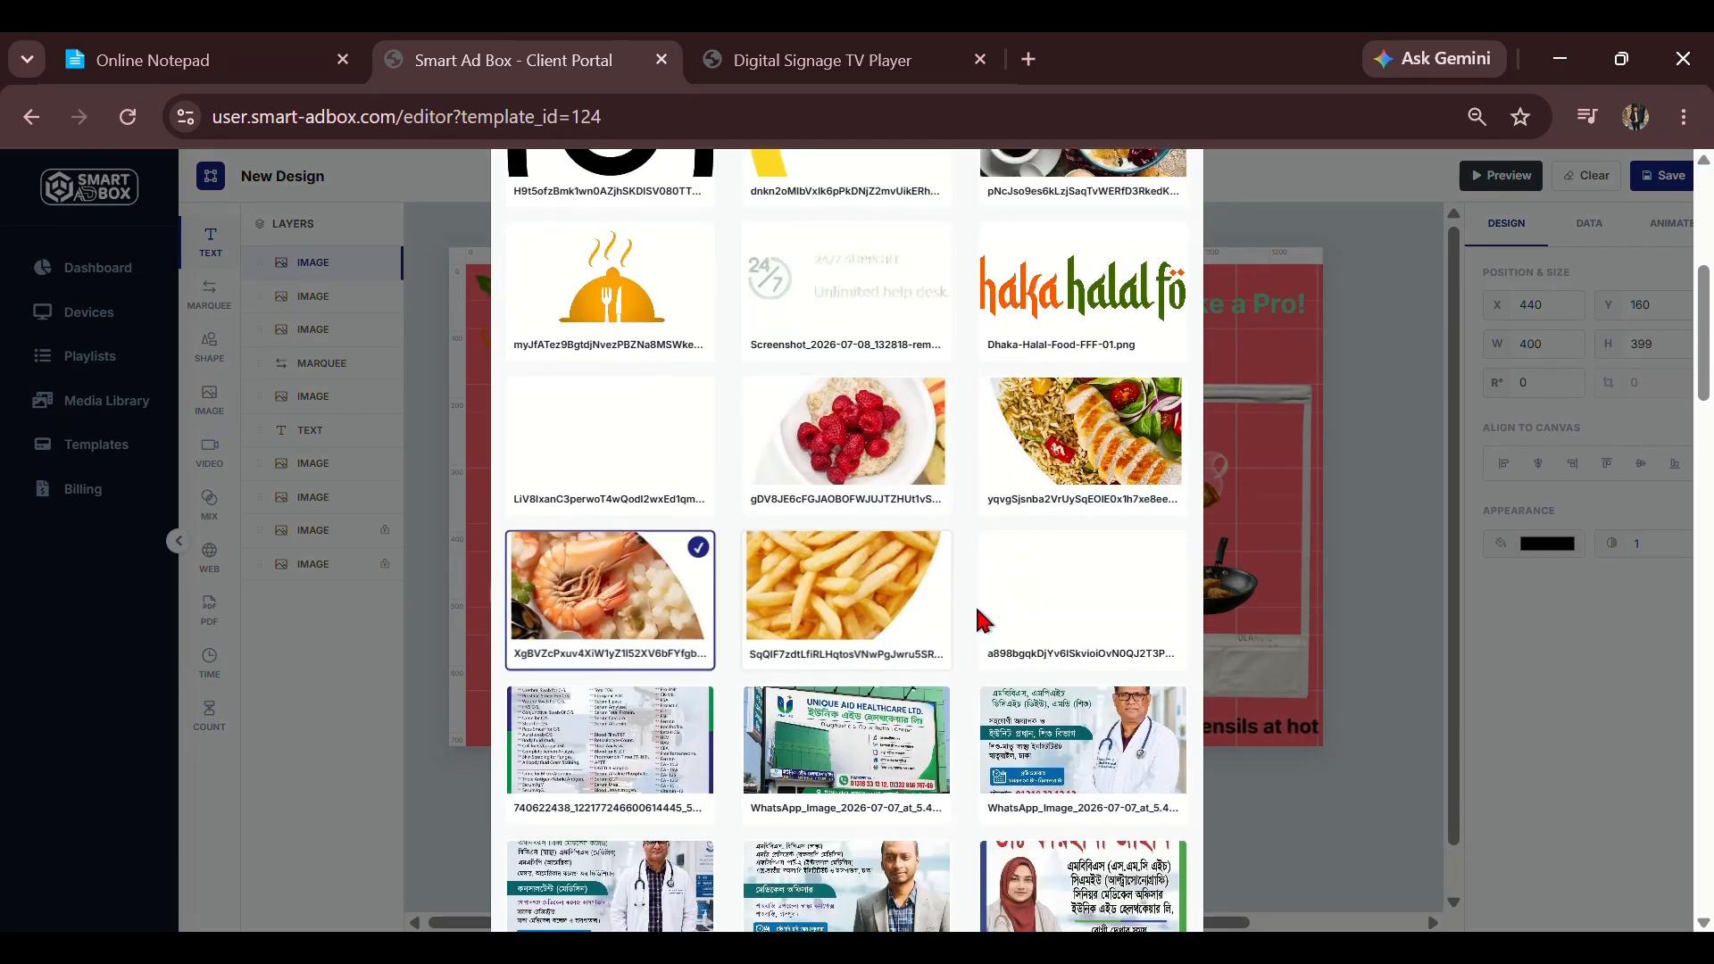
pyautogui.scroll(-20, 982, 619)
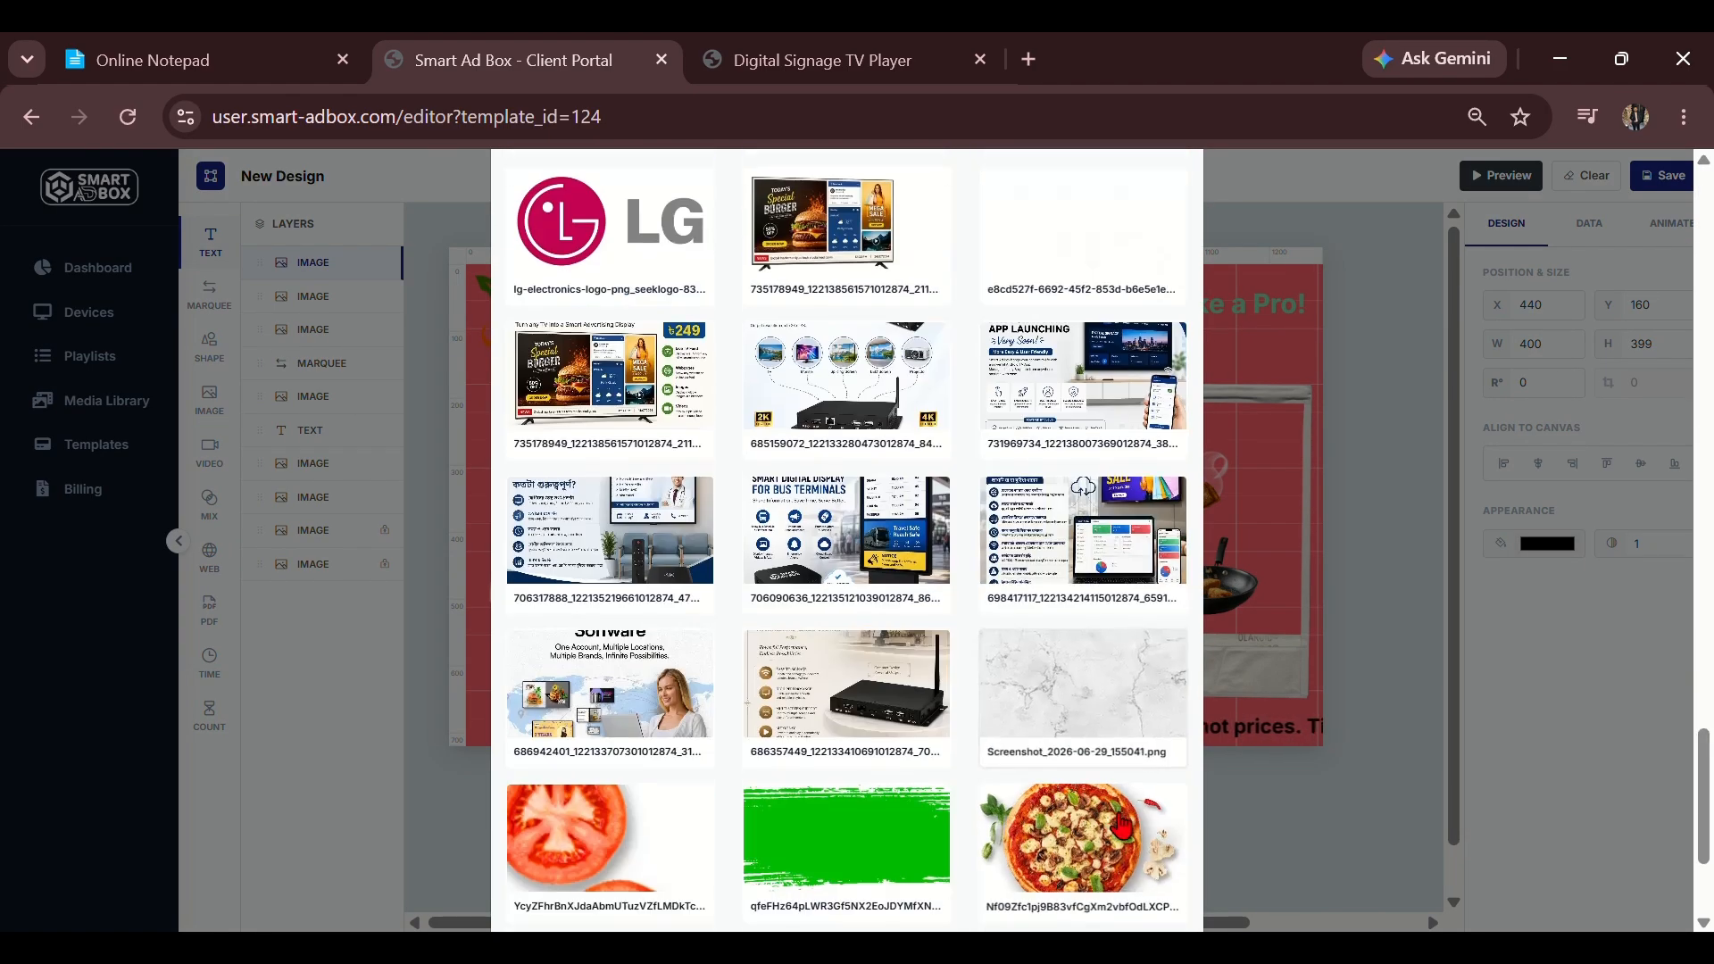
pyautogui.scroll(-3, 1120, 826)
pyautogui.click(1107, 876)
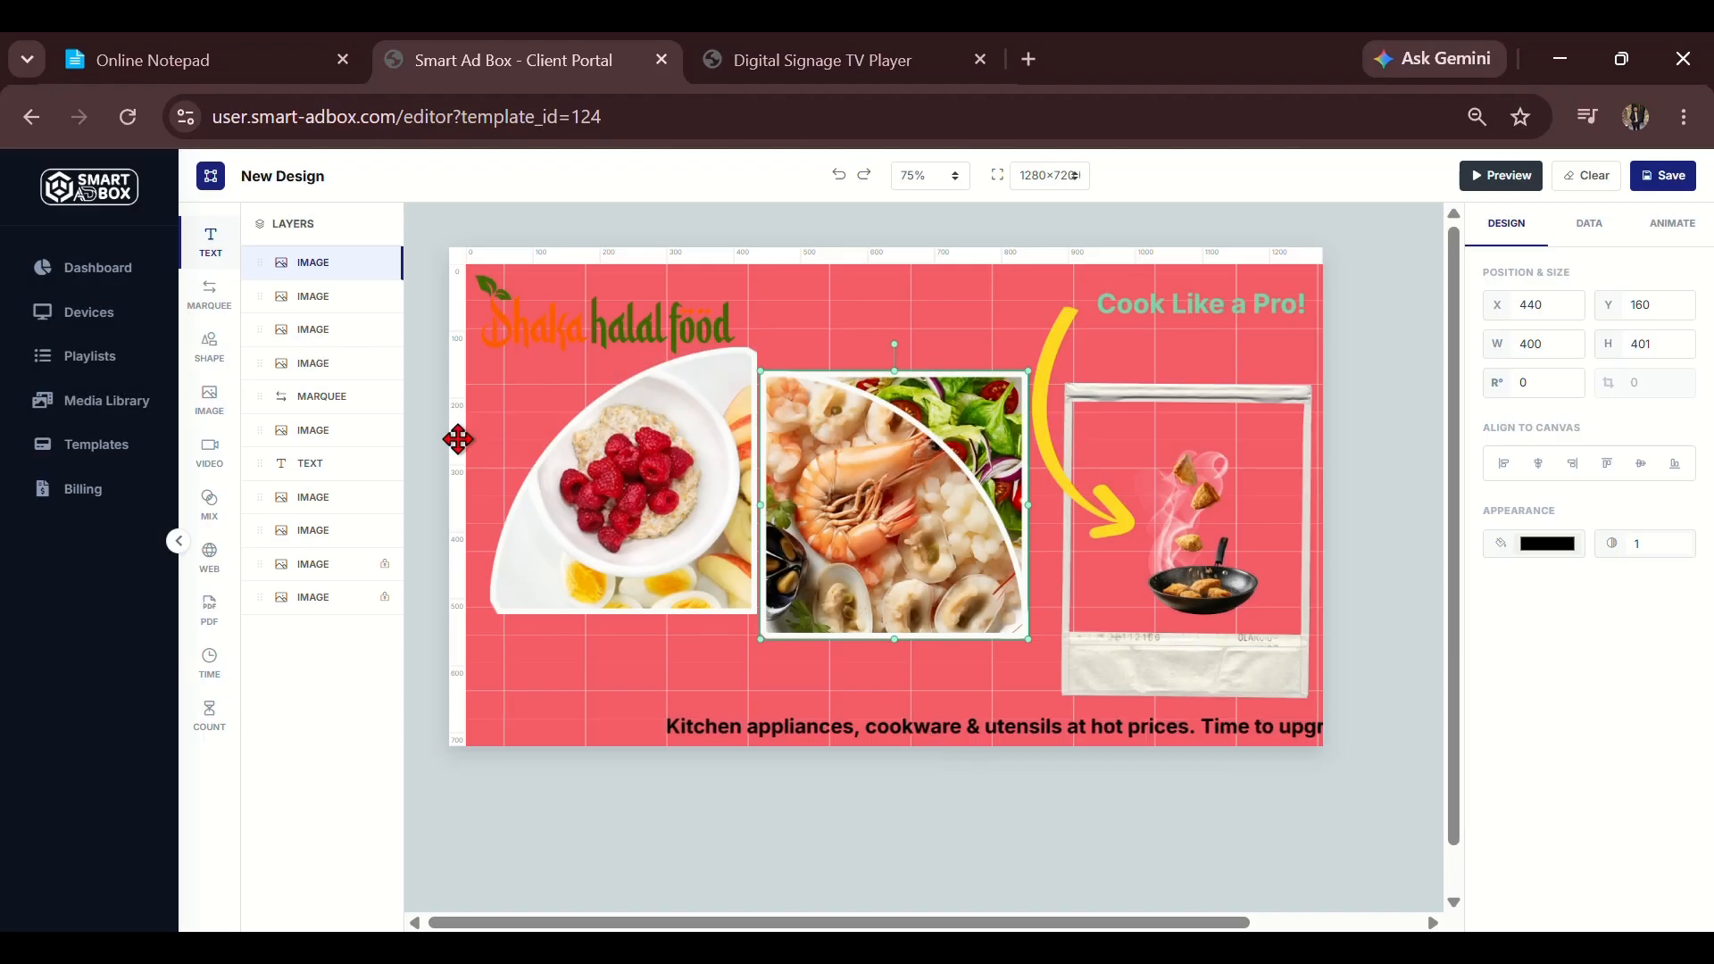
# Insert the quarter-plate image with French fries from the saved media.
pyautogui.click(209, 399)
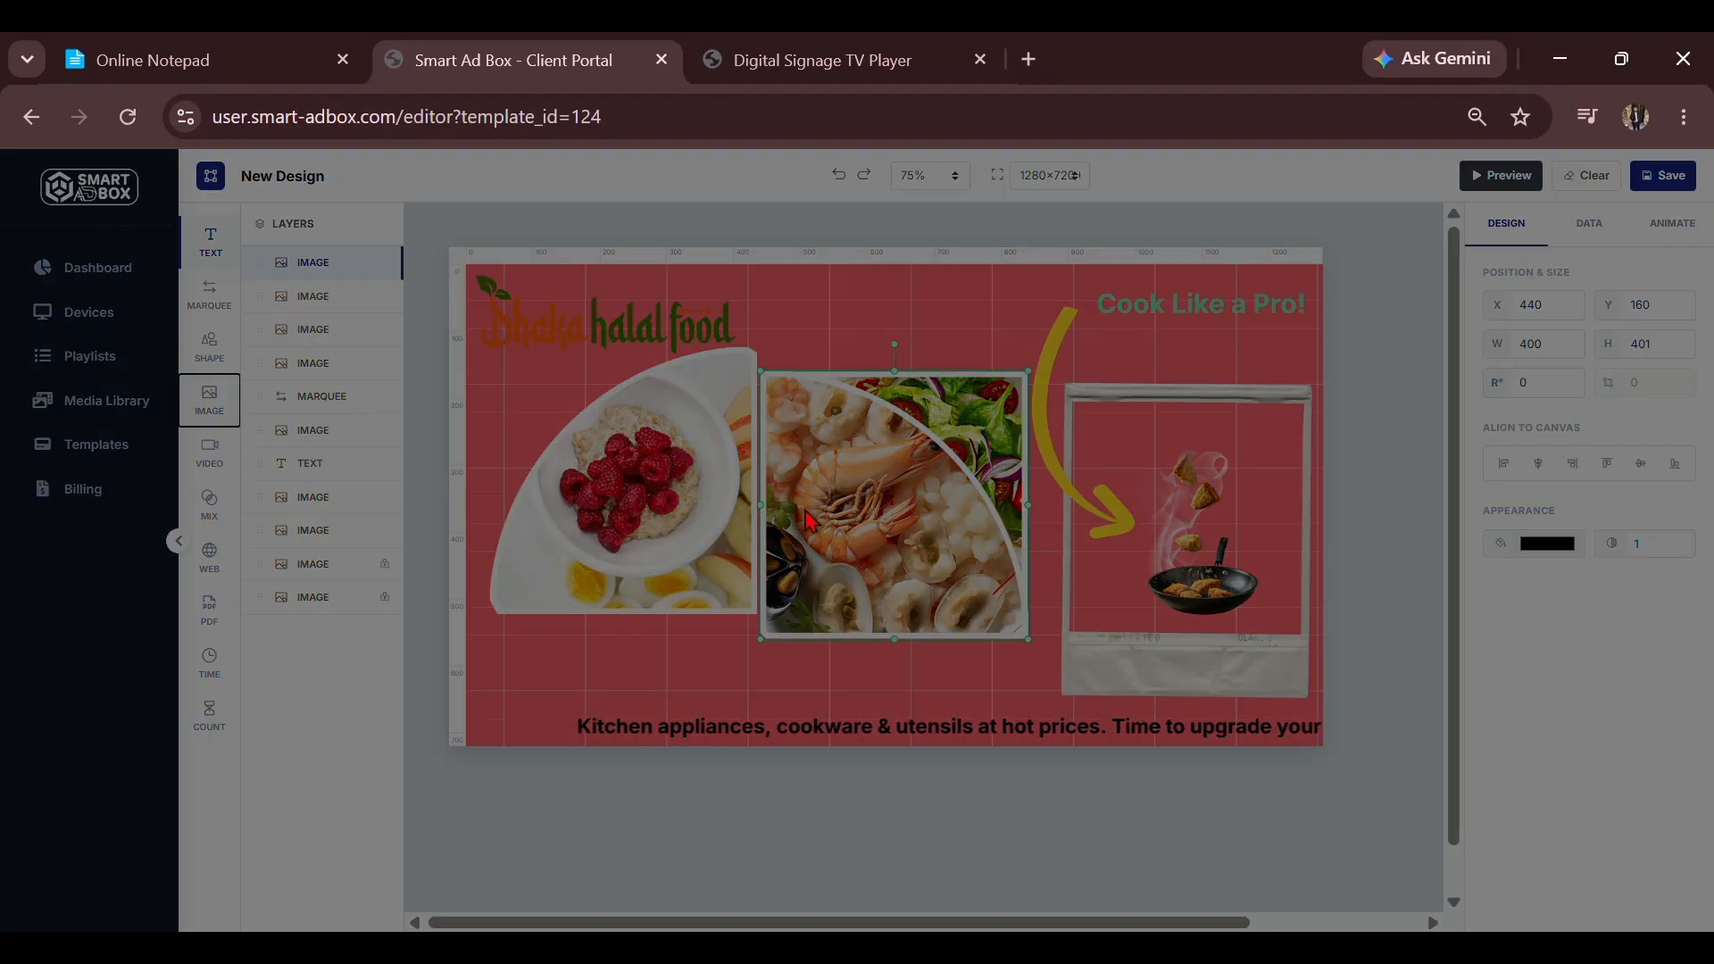
pyautogui.scroll(-5, 803, 536)
pyautogui.click(902, 598)
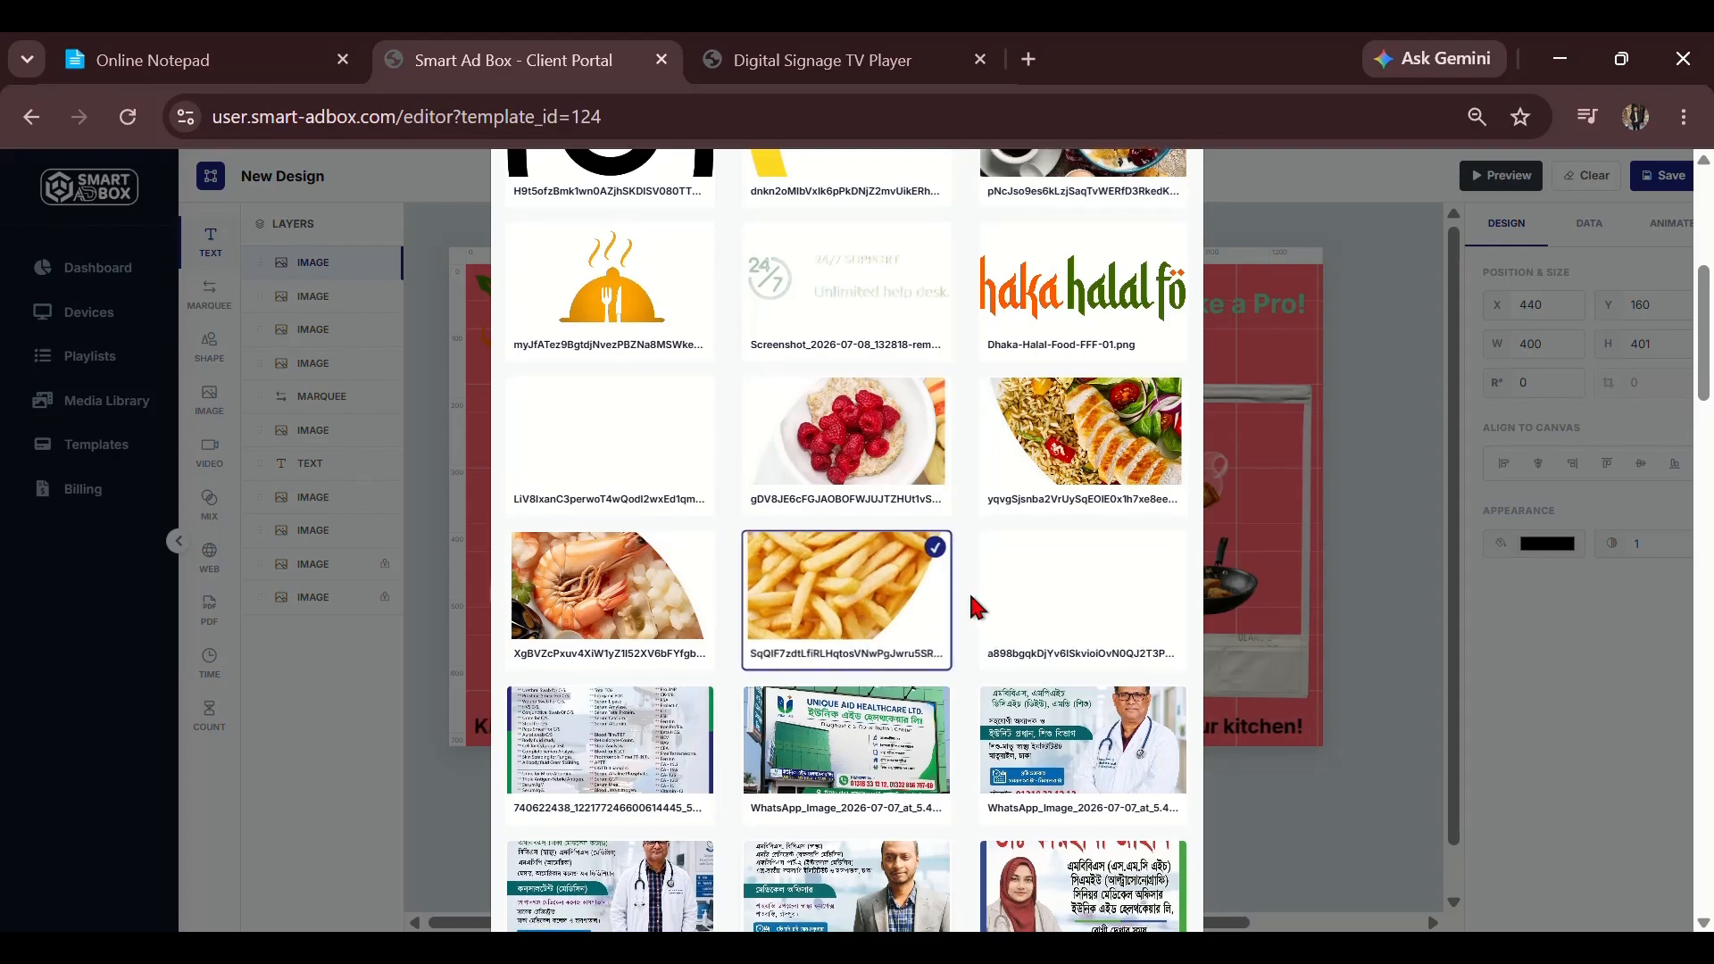
pyautogui.scroll(-15, 975, 607)
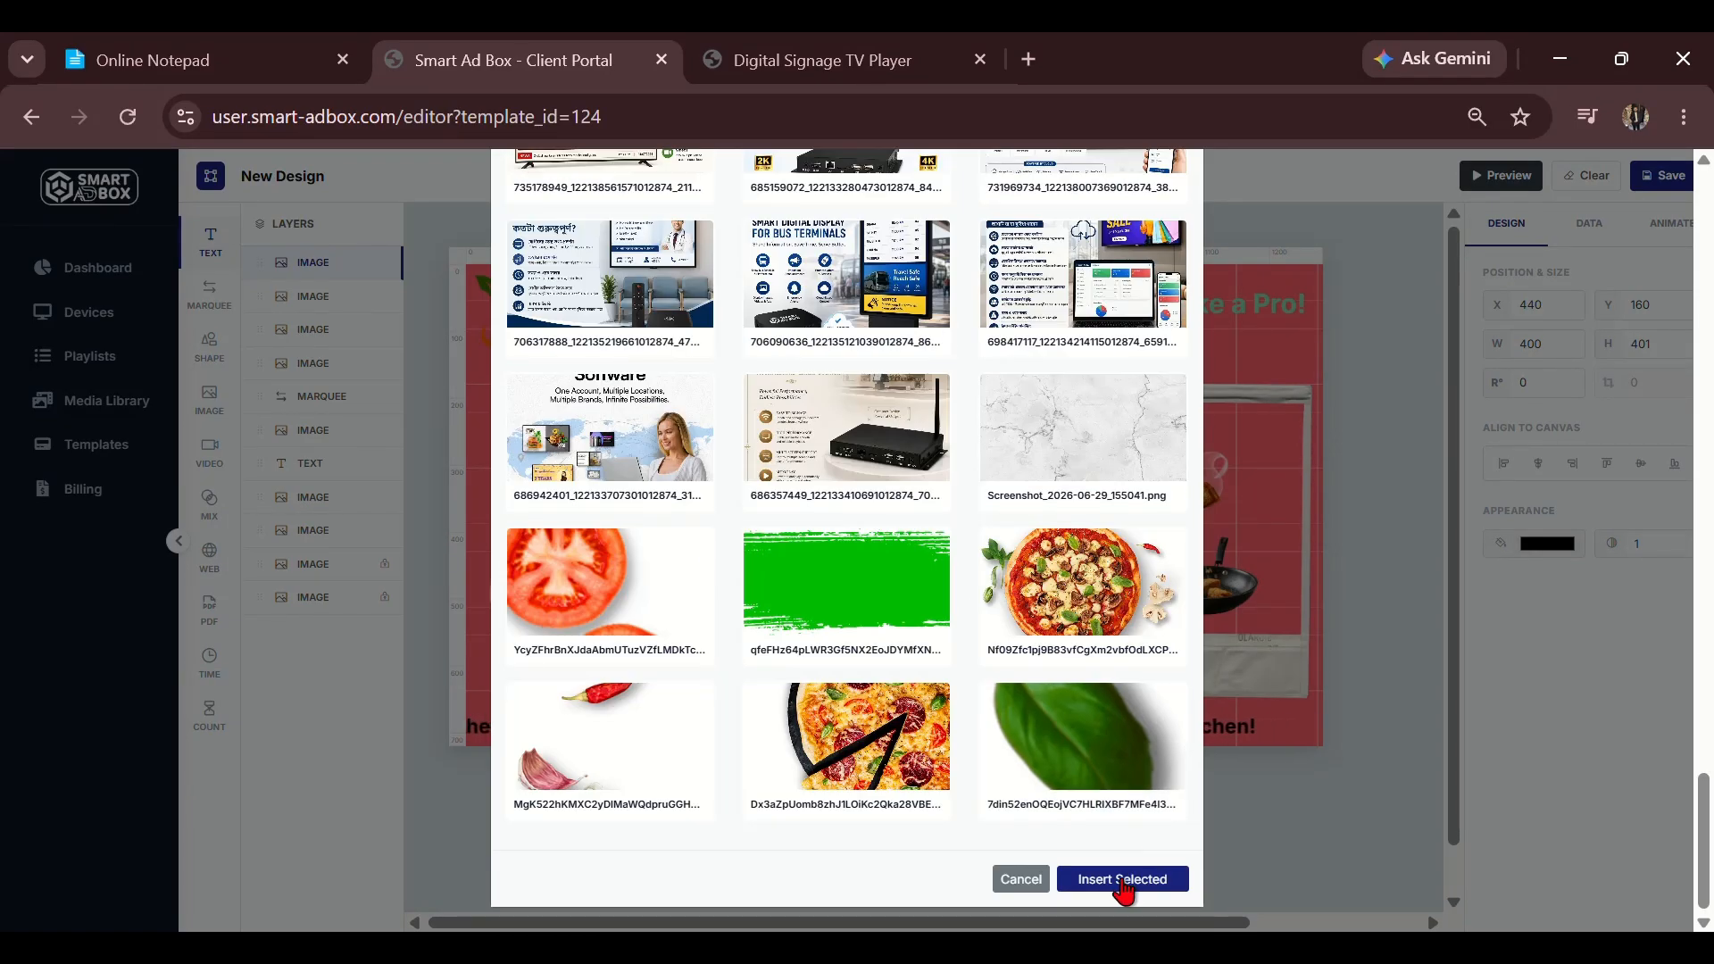
pyautogui.click(1121, 880)
# Spread the seafood, chicken salad and fries images apart on the canvas, and shrink the fries image to roughly half its size.
pyautogui.moveTo(870, 475); pyautogui.dragTo(883, 324)
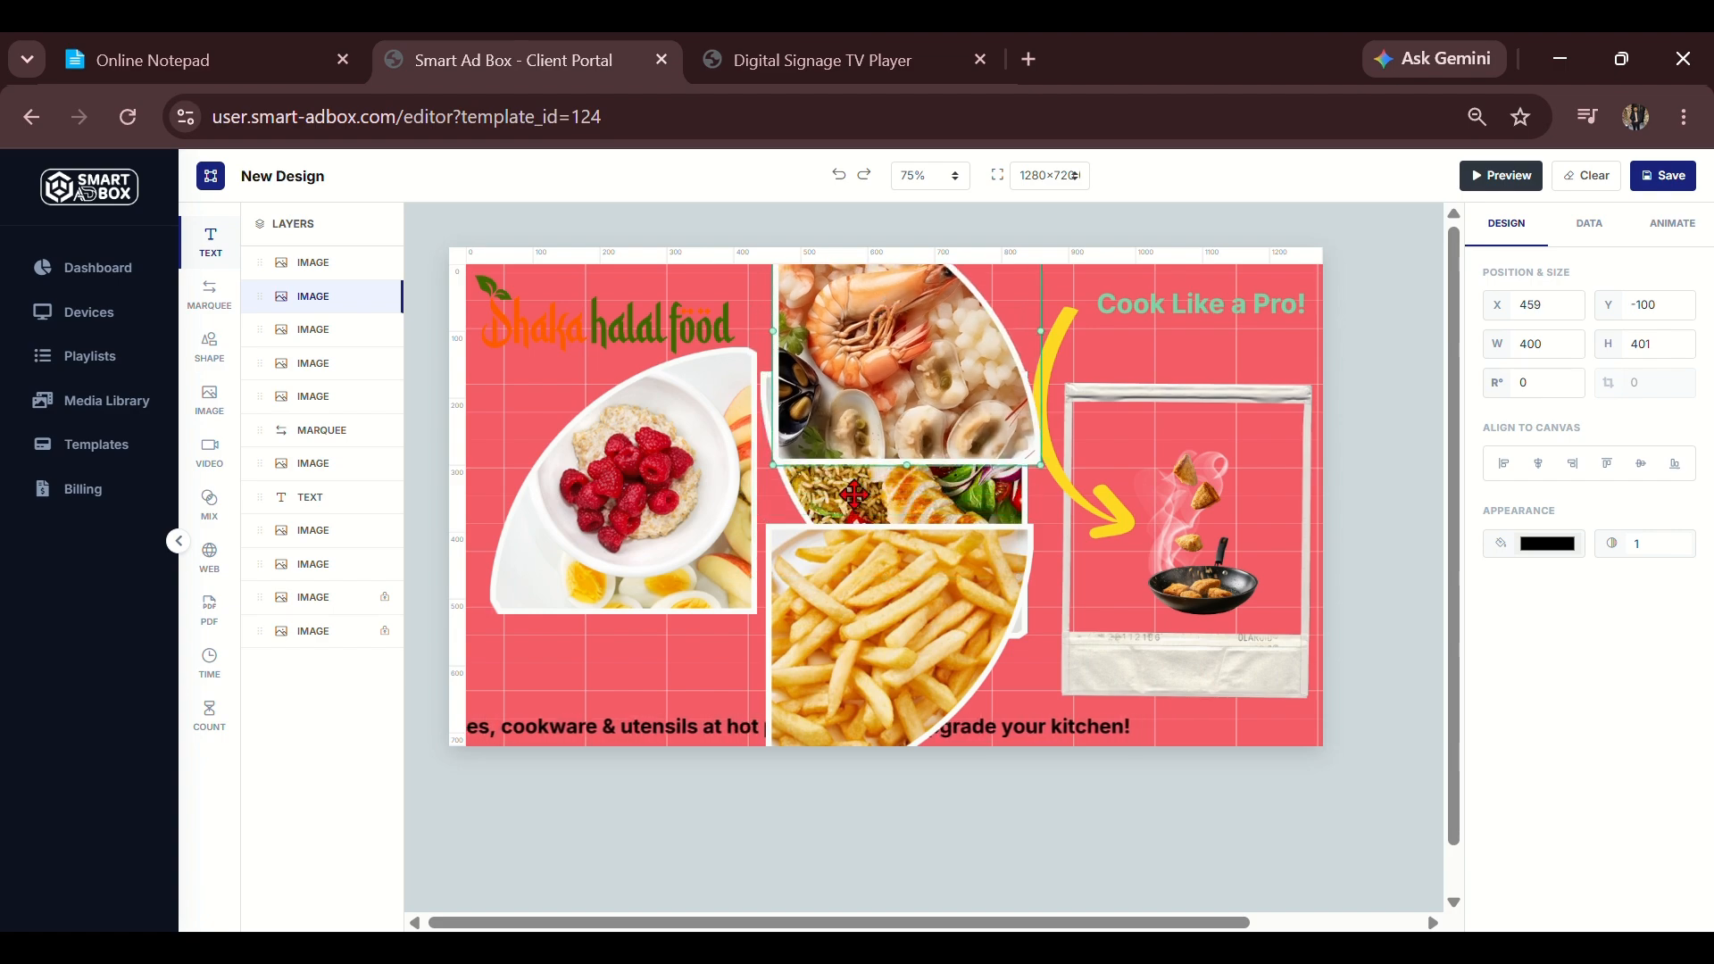
pyautogui.moveTo(854, 495); pyautogui.dragTo(543, 588)
pyautogui.moveTo(850, 634); pyautogui.dragTo(841, 538)
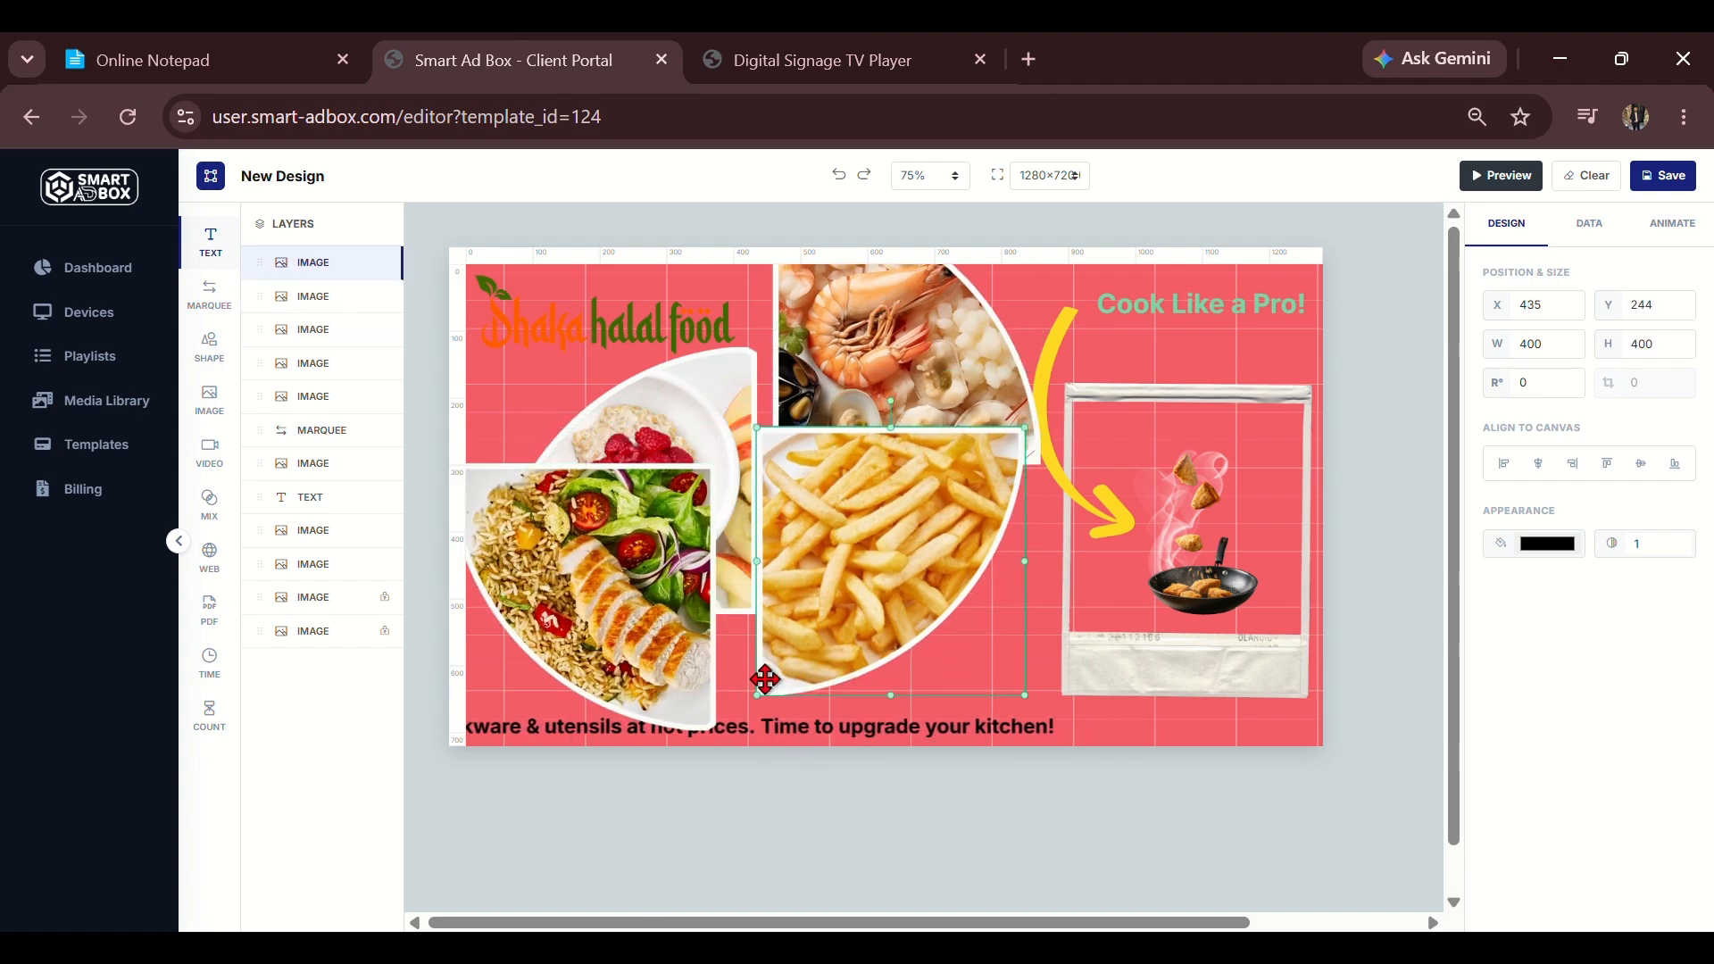
pyautogui.moveTo(757, 695); pyautogui.dragTo(825, 650)
# Shrink the seafood image to about 237 by 238 and place it above the fries at about X 499, Y 135.
pyautogui.moveTo(1027, 451); pyautogui.dragTo(961, 465)
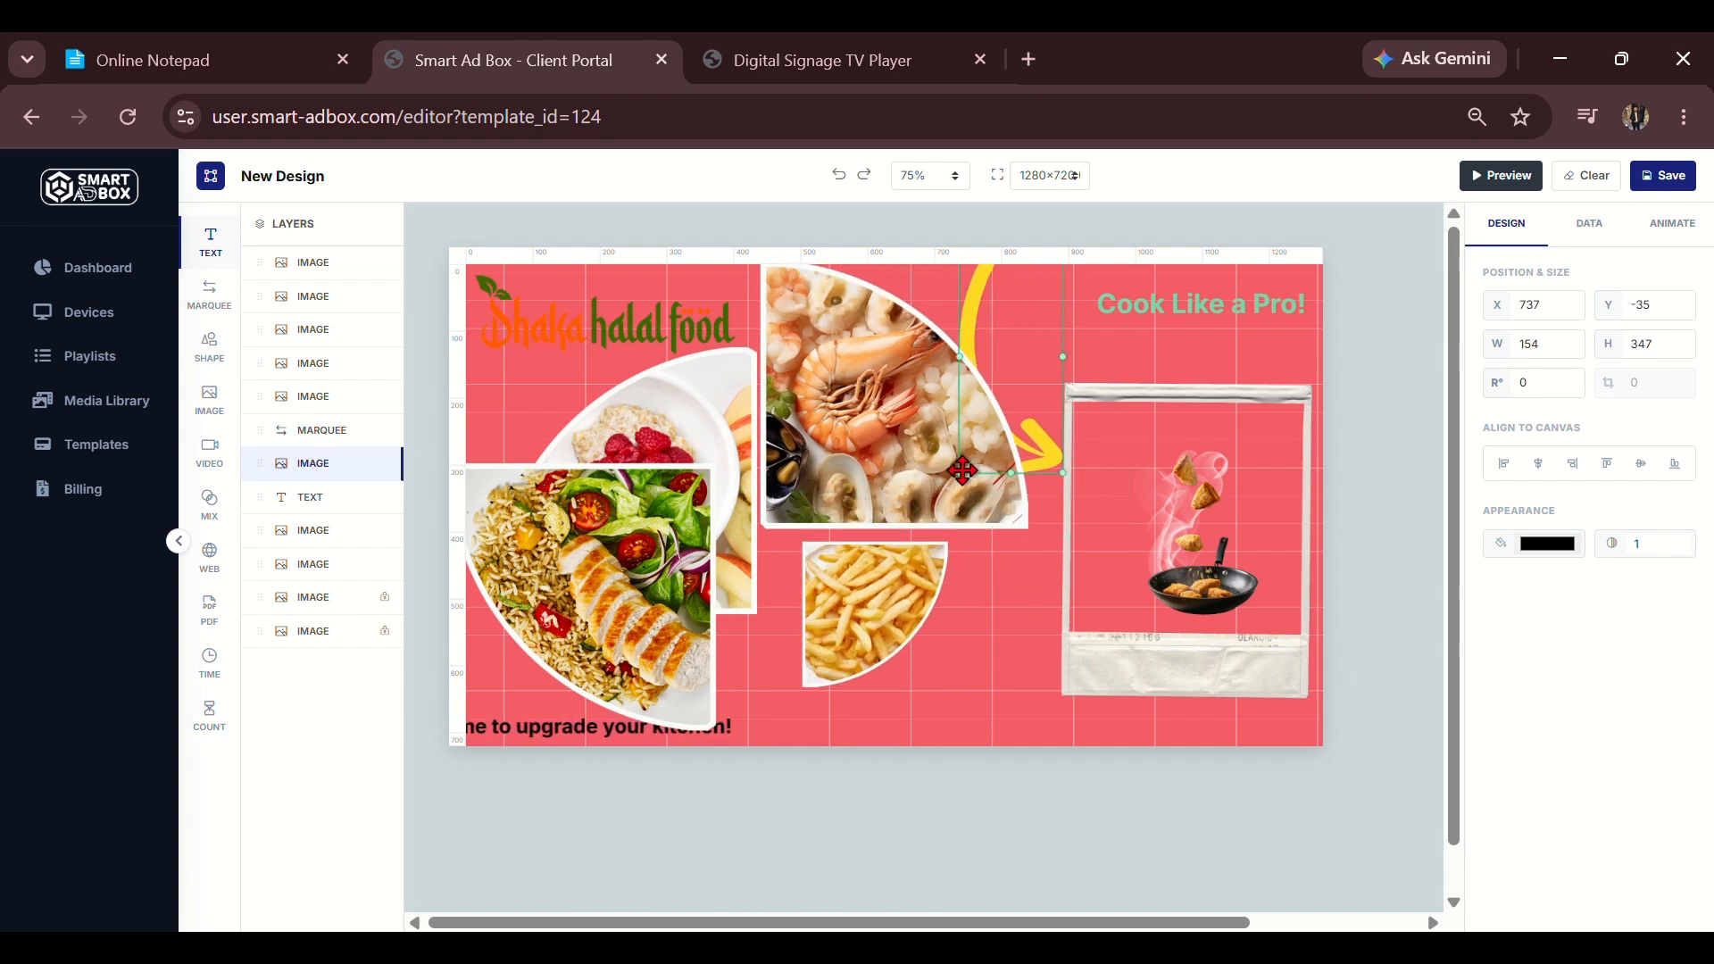
pyautogui.hotkey('ctrl', 'z')
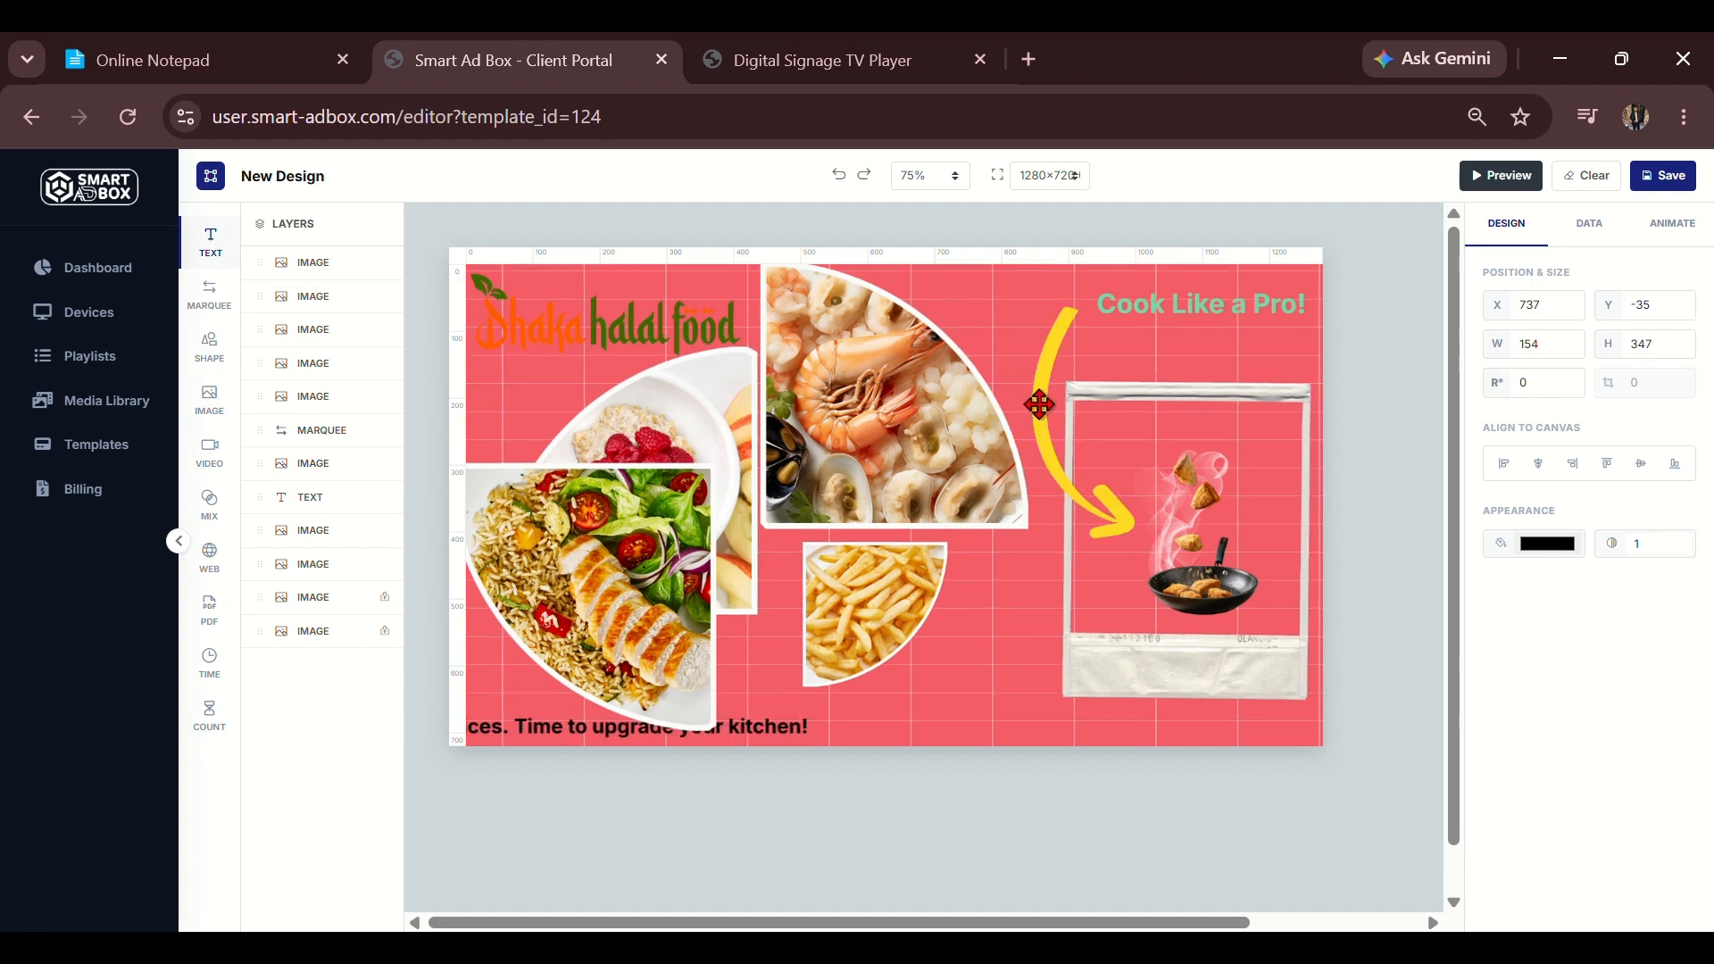
pyautogui.click(959, 480)
pyautogui.moveTo(1030, 533); pyautogui.dragTo(923, 417)
pyautogui.moveTo(801, 368); pyautogui.dragTo(841, 458)
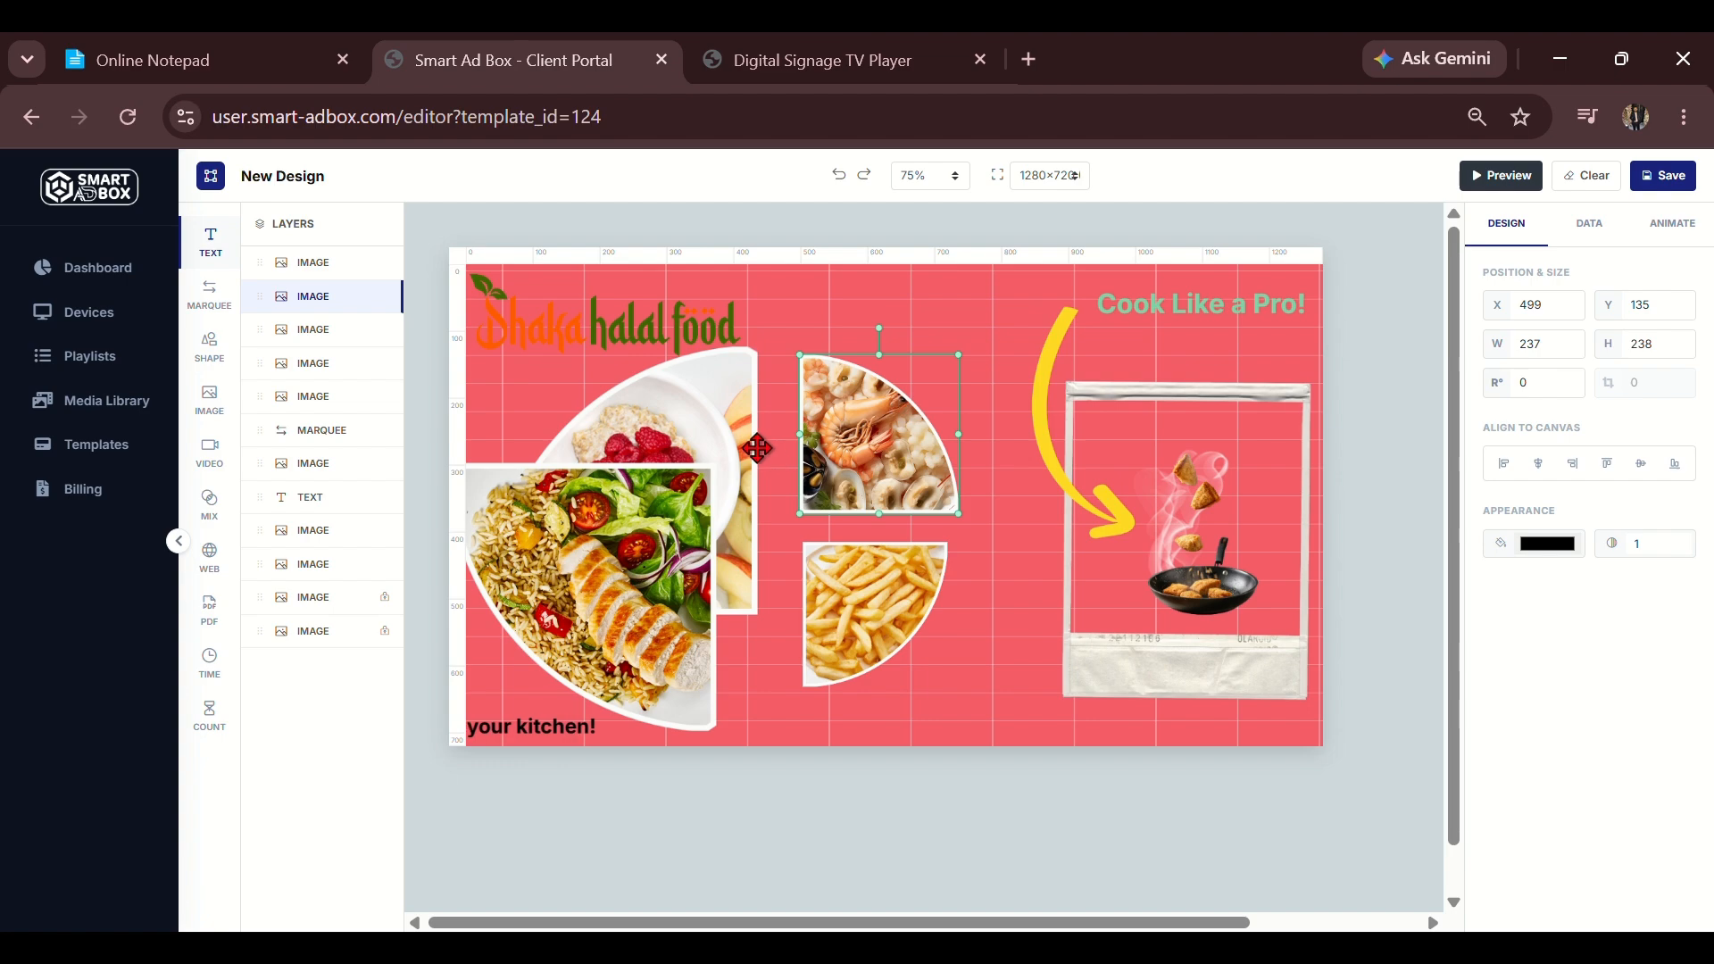
# Shrink the raspberry bowl image to about 250 by 250 and the chicken salad image to about 240 by 239, placing the salad below the bowl.
pyautogui.click(734, 436)
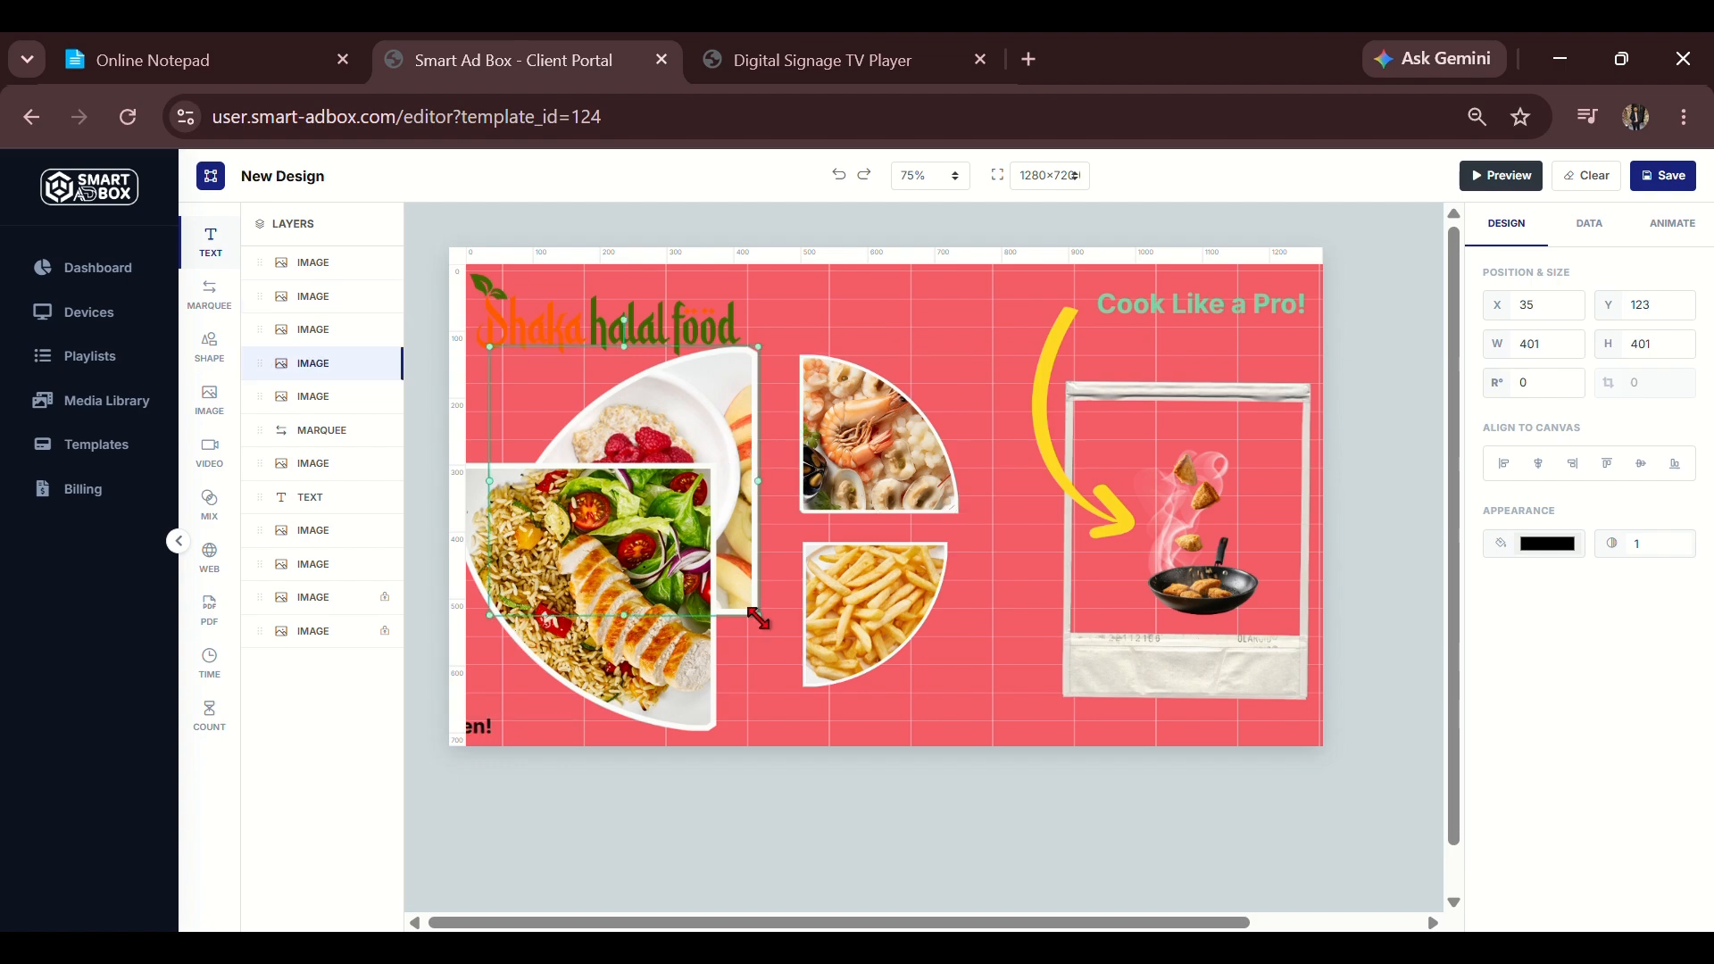
pyautogui.moveTo(759, 618); pyautogui.dragTo(674, 496)
pyautogui.click(661, 589)
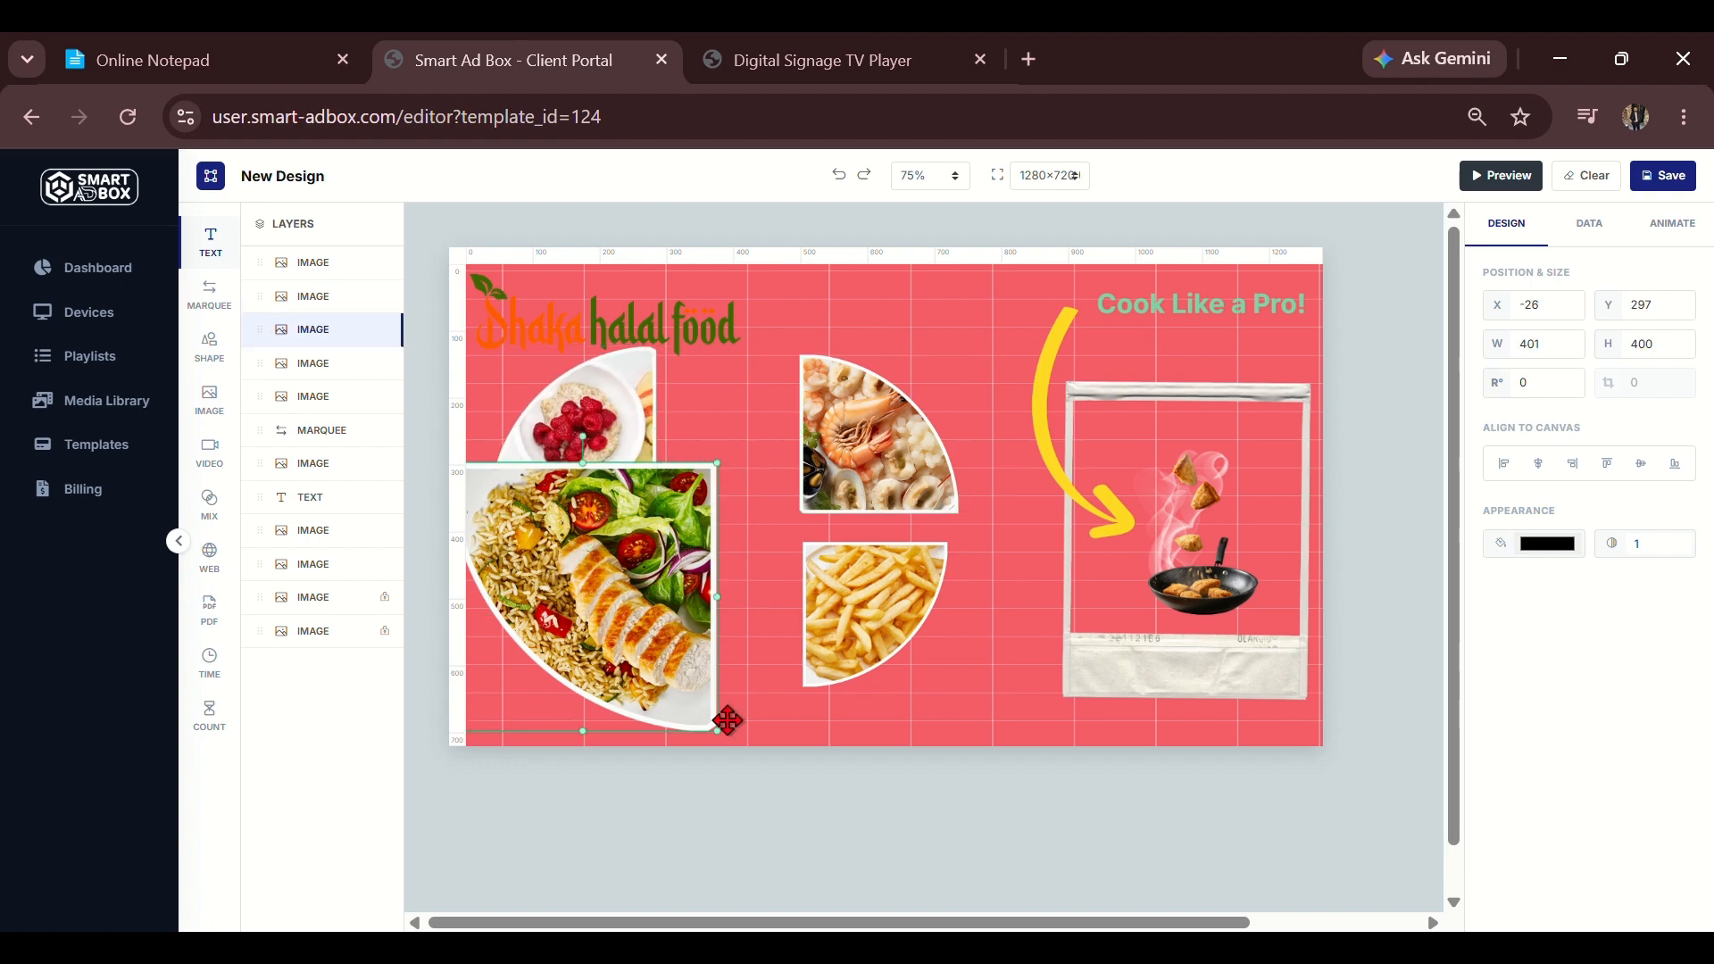
pyautogui.click(717, 730)
pyautogui.click(715, 722)
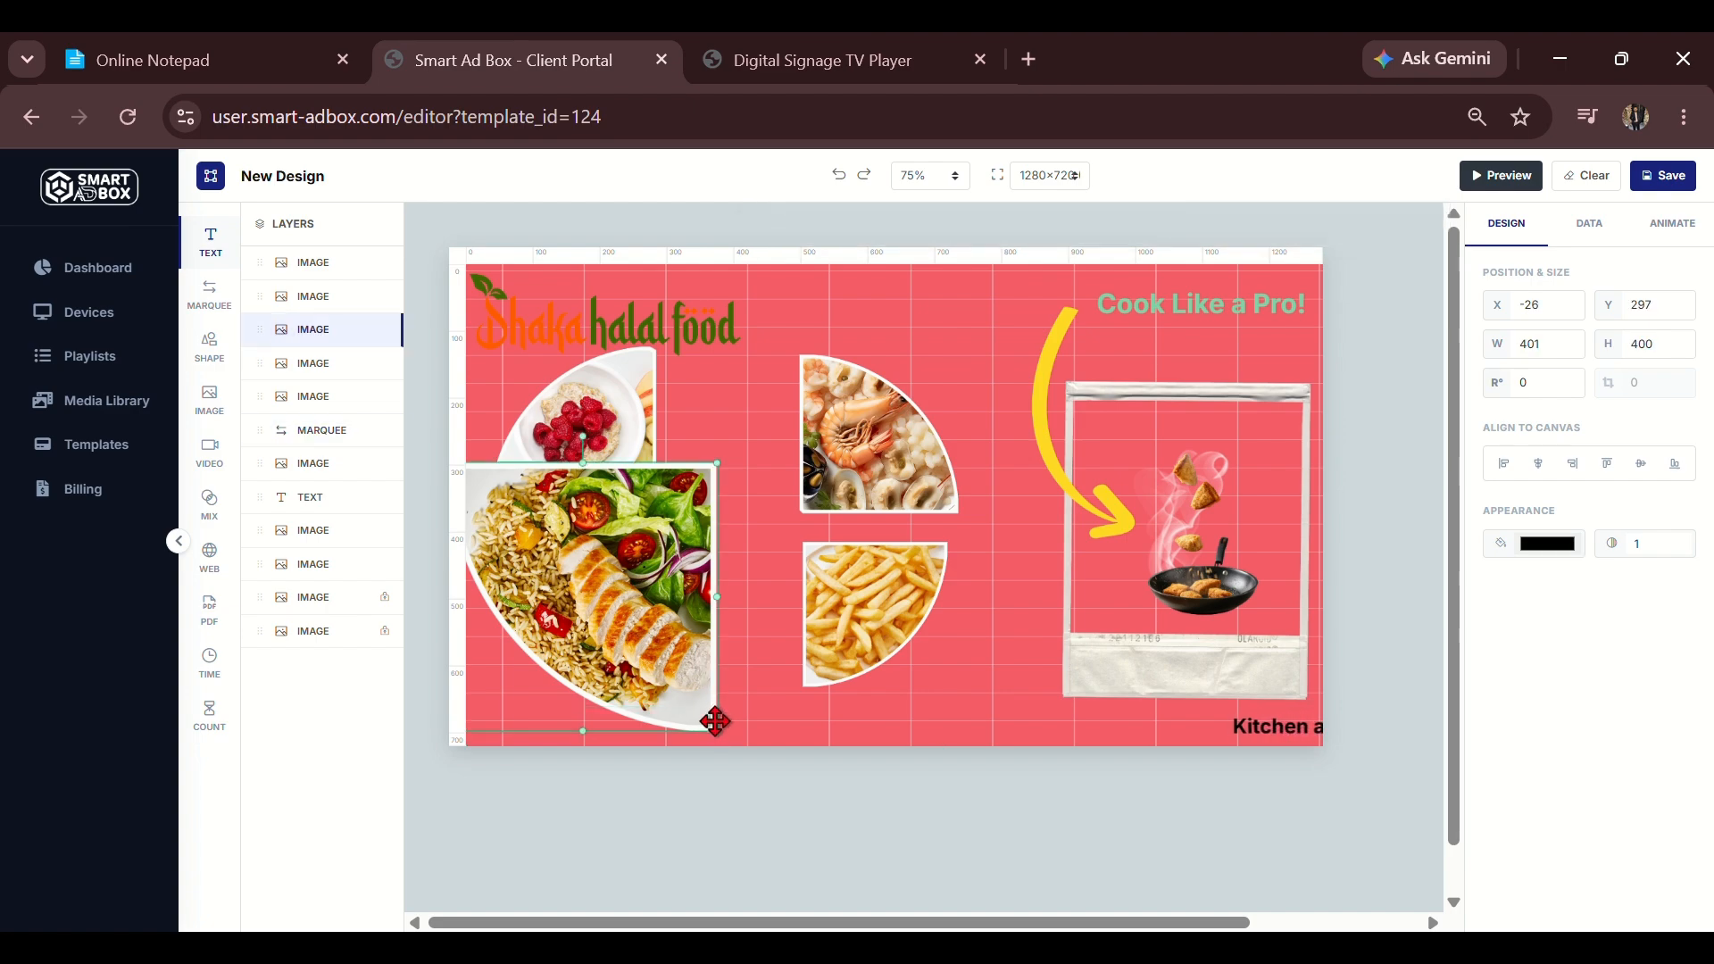
pyautogui.moveTo(717, 731); pyautogui.dragTo(627, 625)
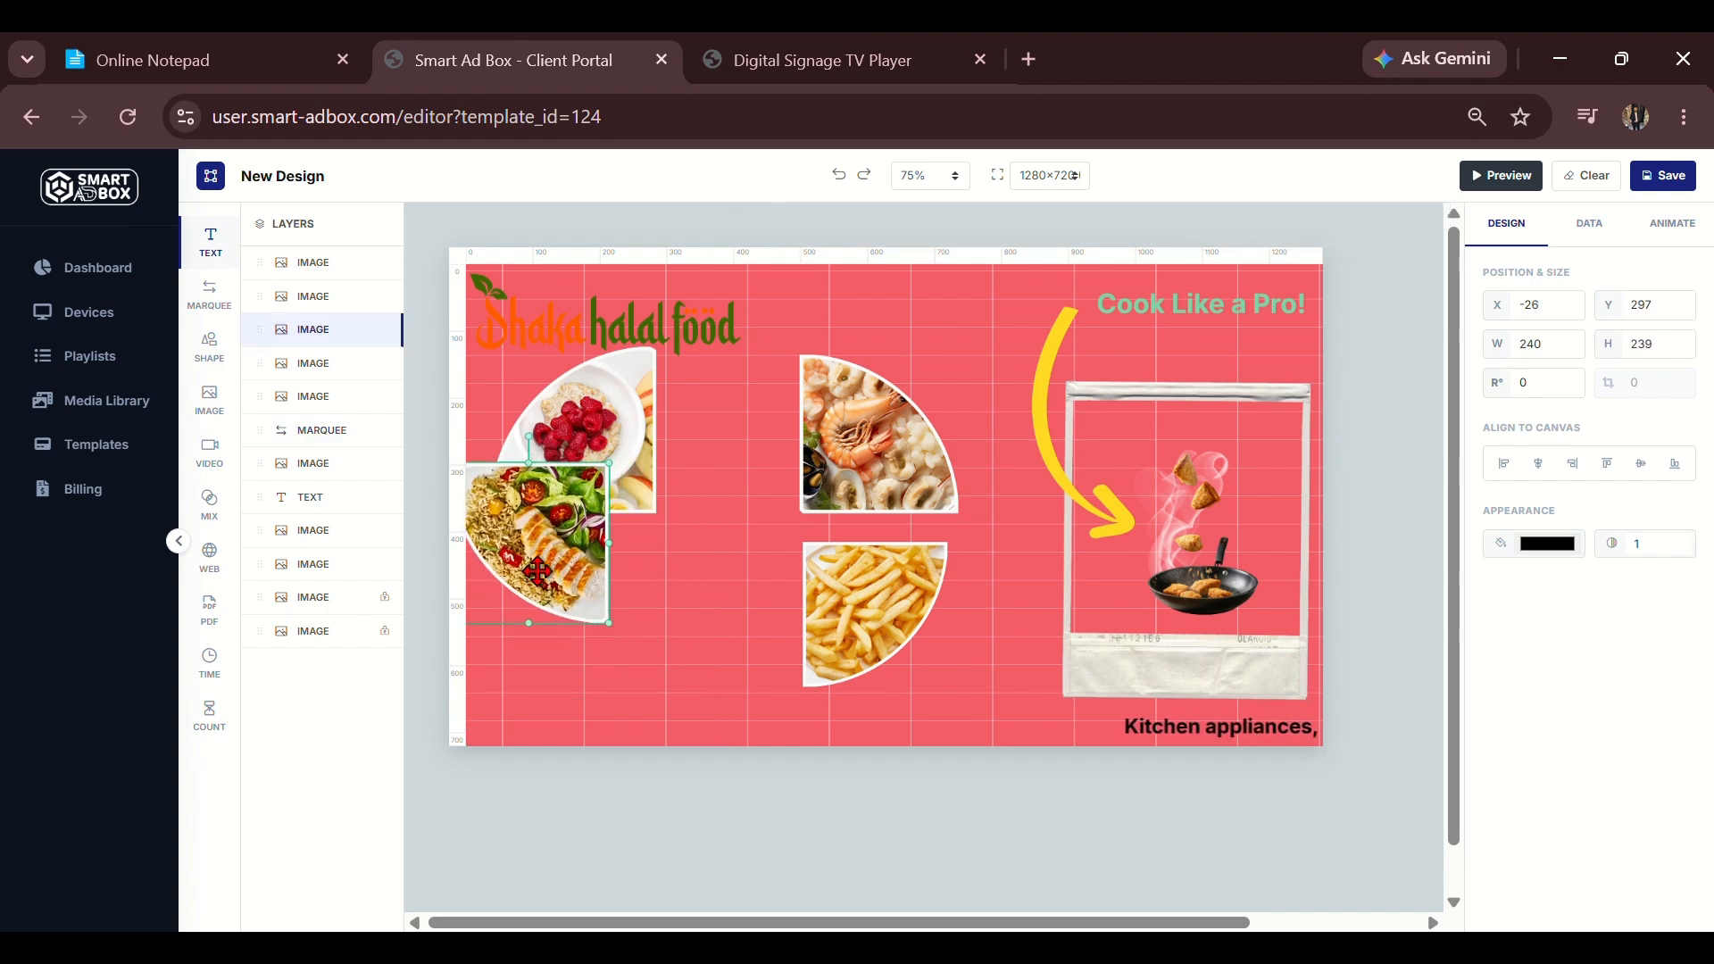
pyautogui.moveTo(558, 572); pyautogui.dragTo(588, 635)
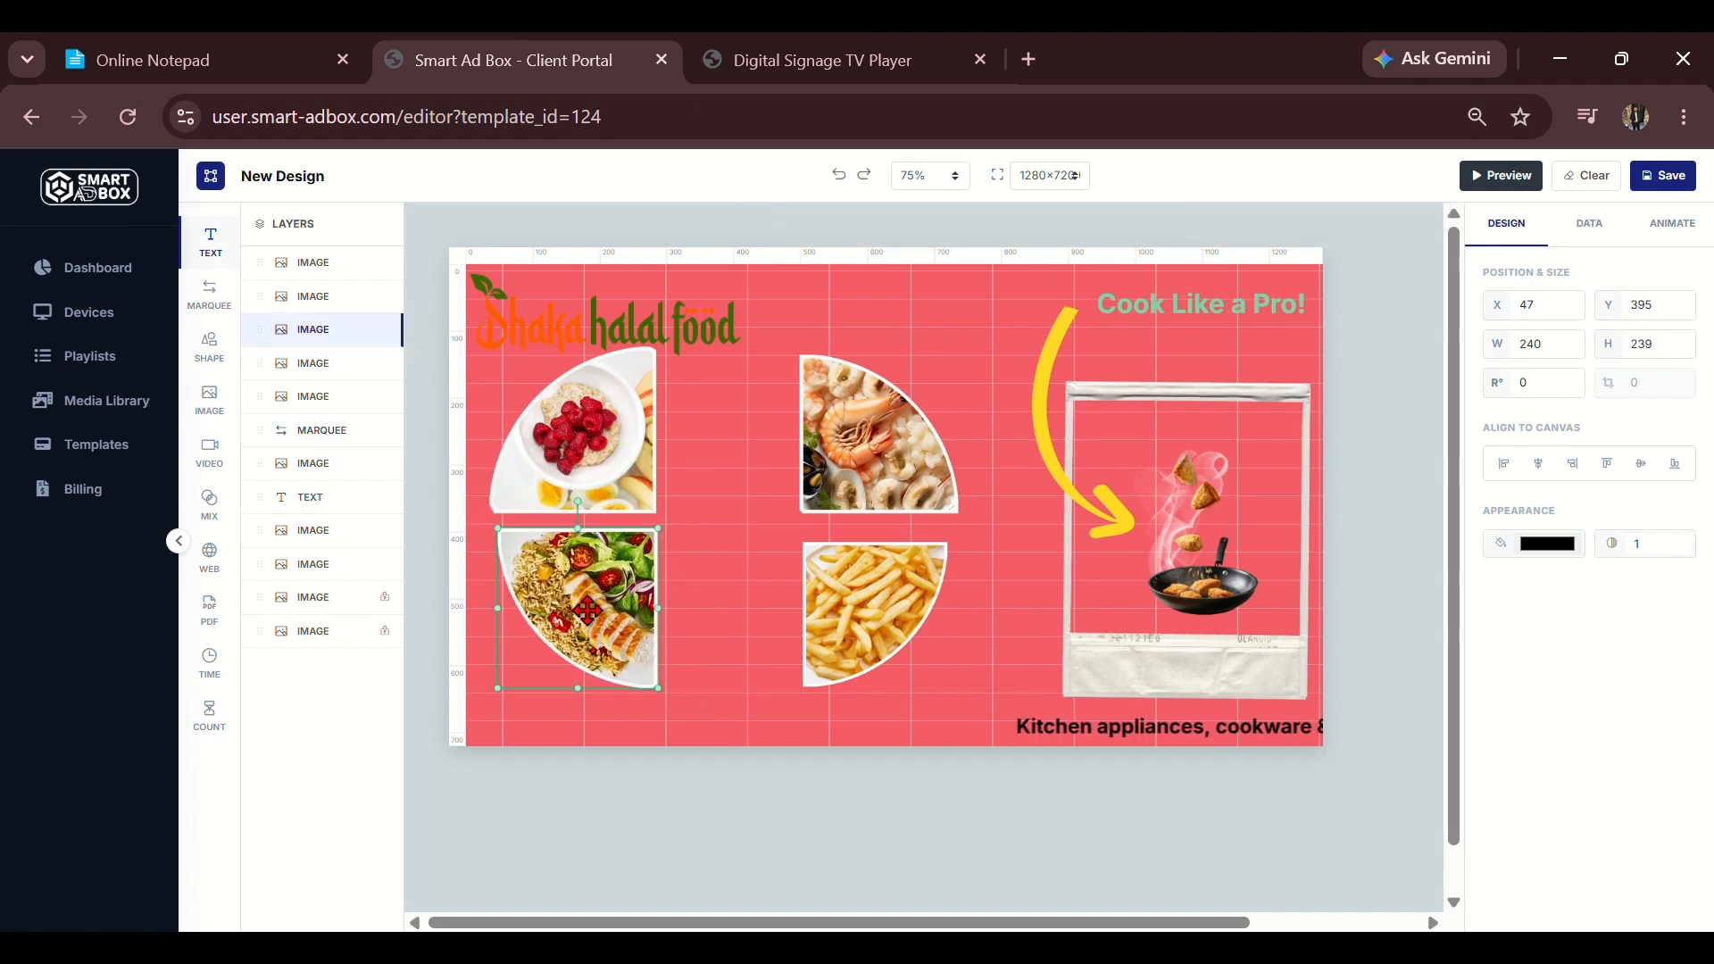
# Shrink the raspberry bowl quarter to about 207 by 207 and fit the chicken salad quarter directly below it at about 202 by 192.
pyautogui.click(618, 492)
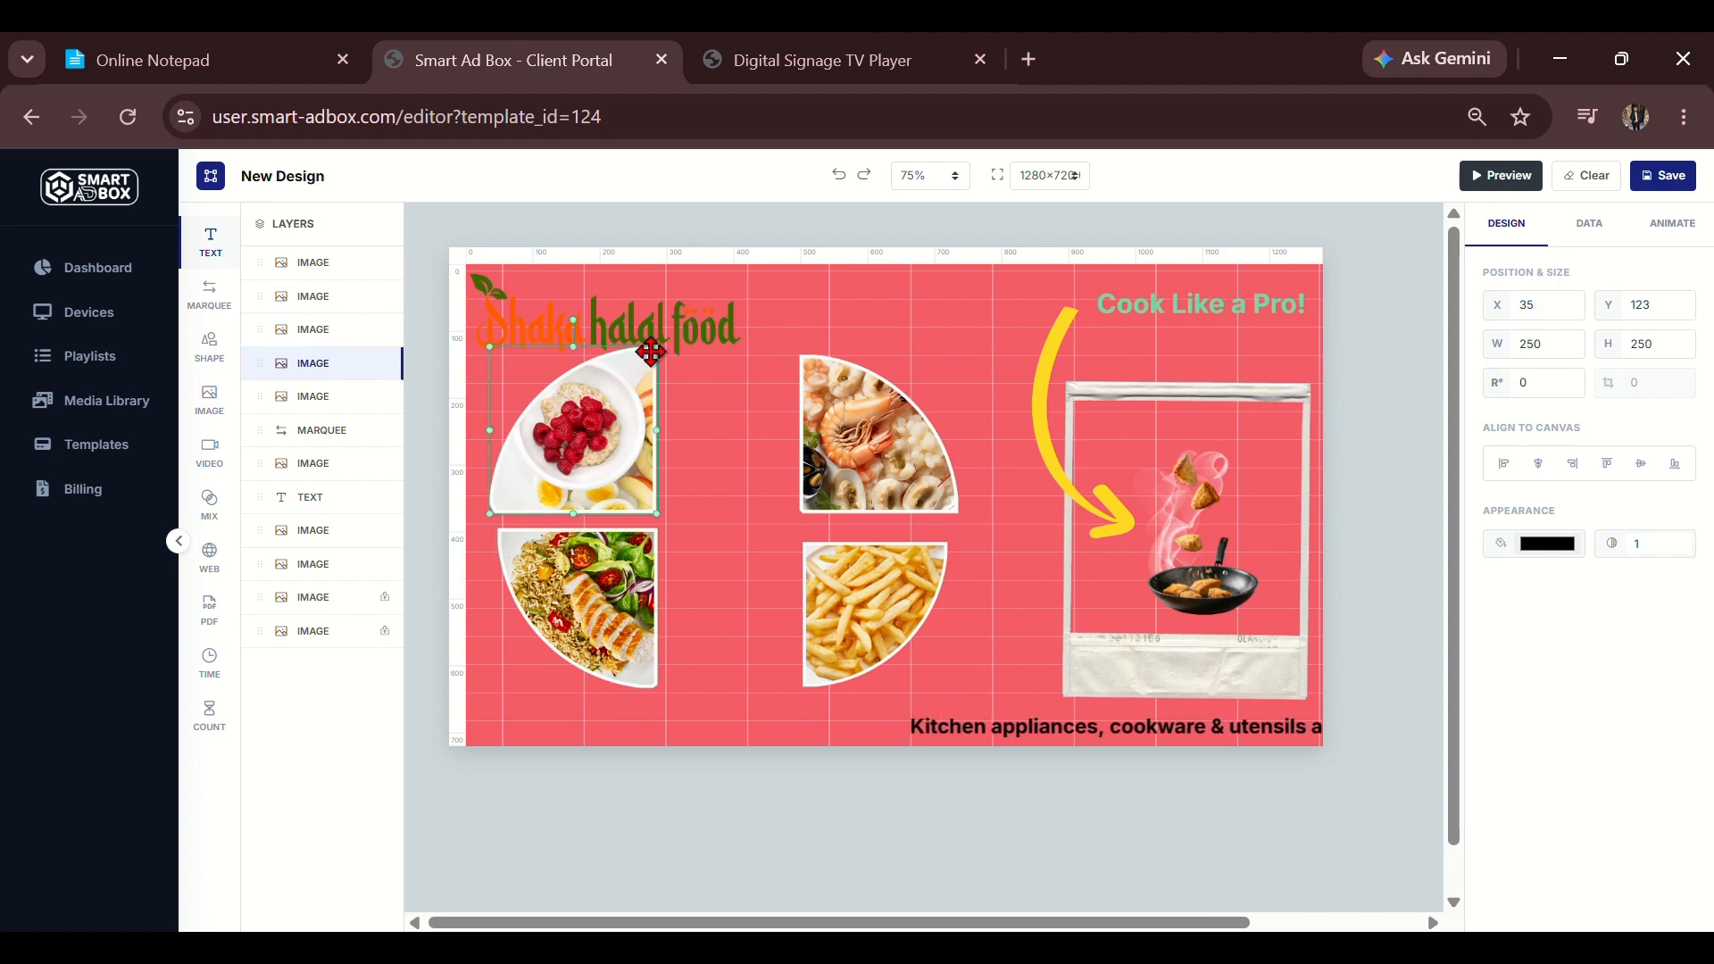
pyautogui.moveTo(657, 342); pyautogui.dragTo(647, 380)
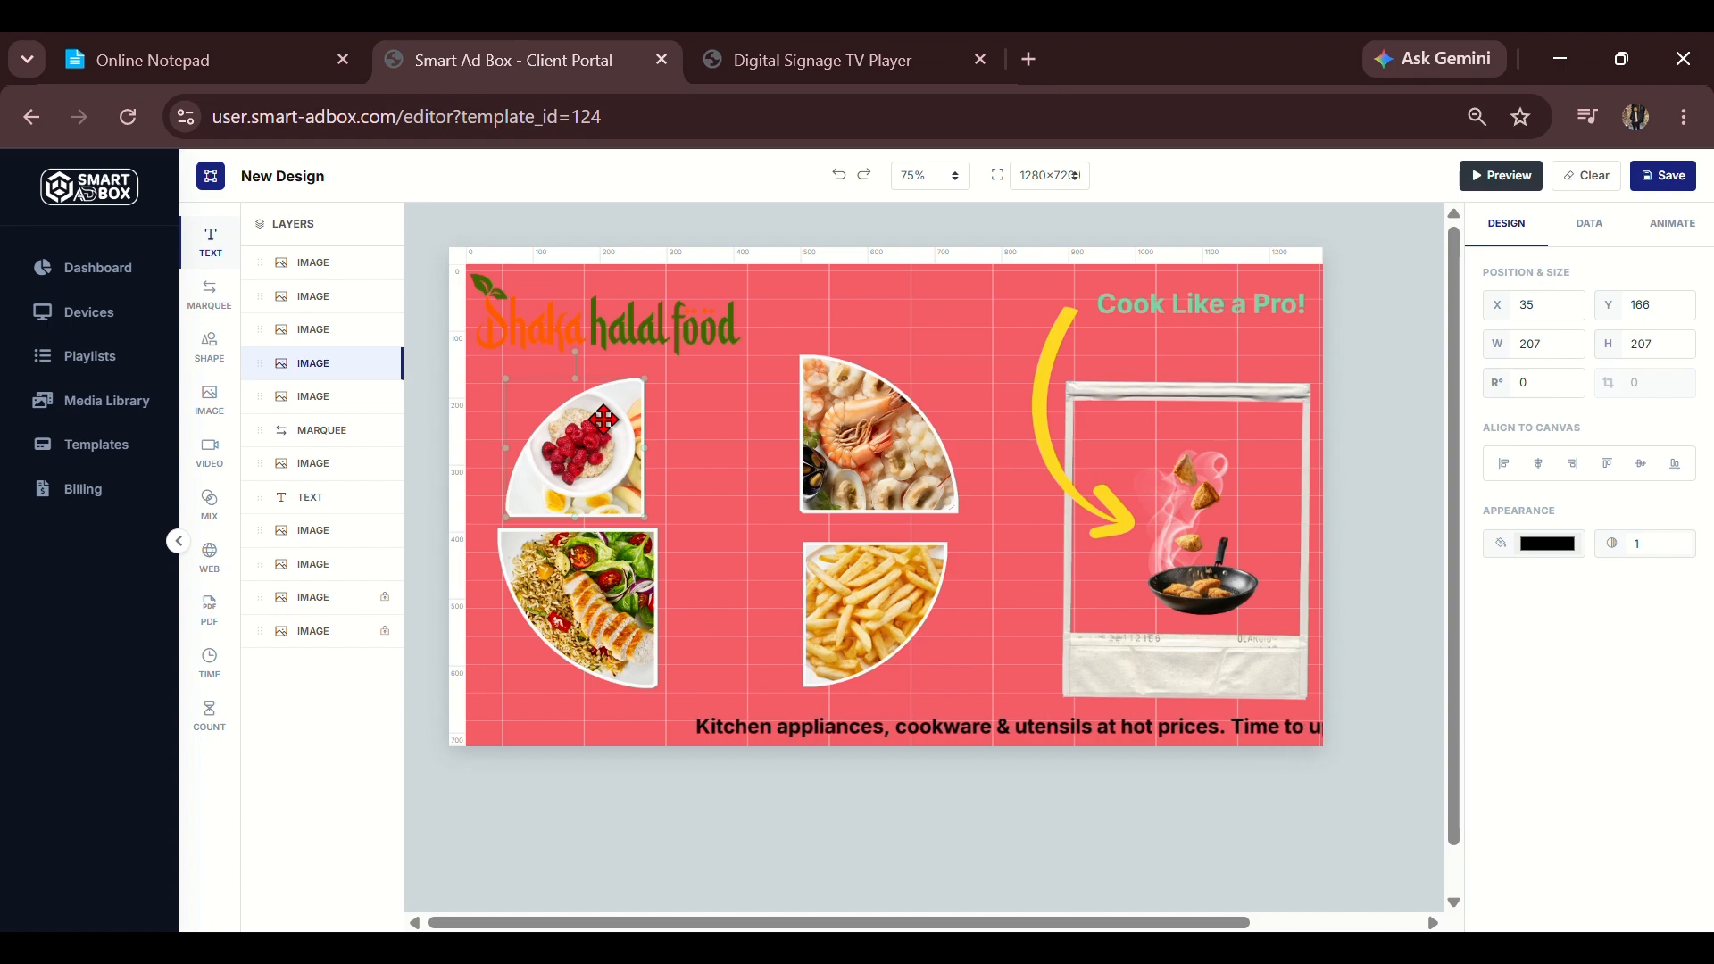
pyautogui.click(573, 574)
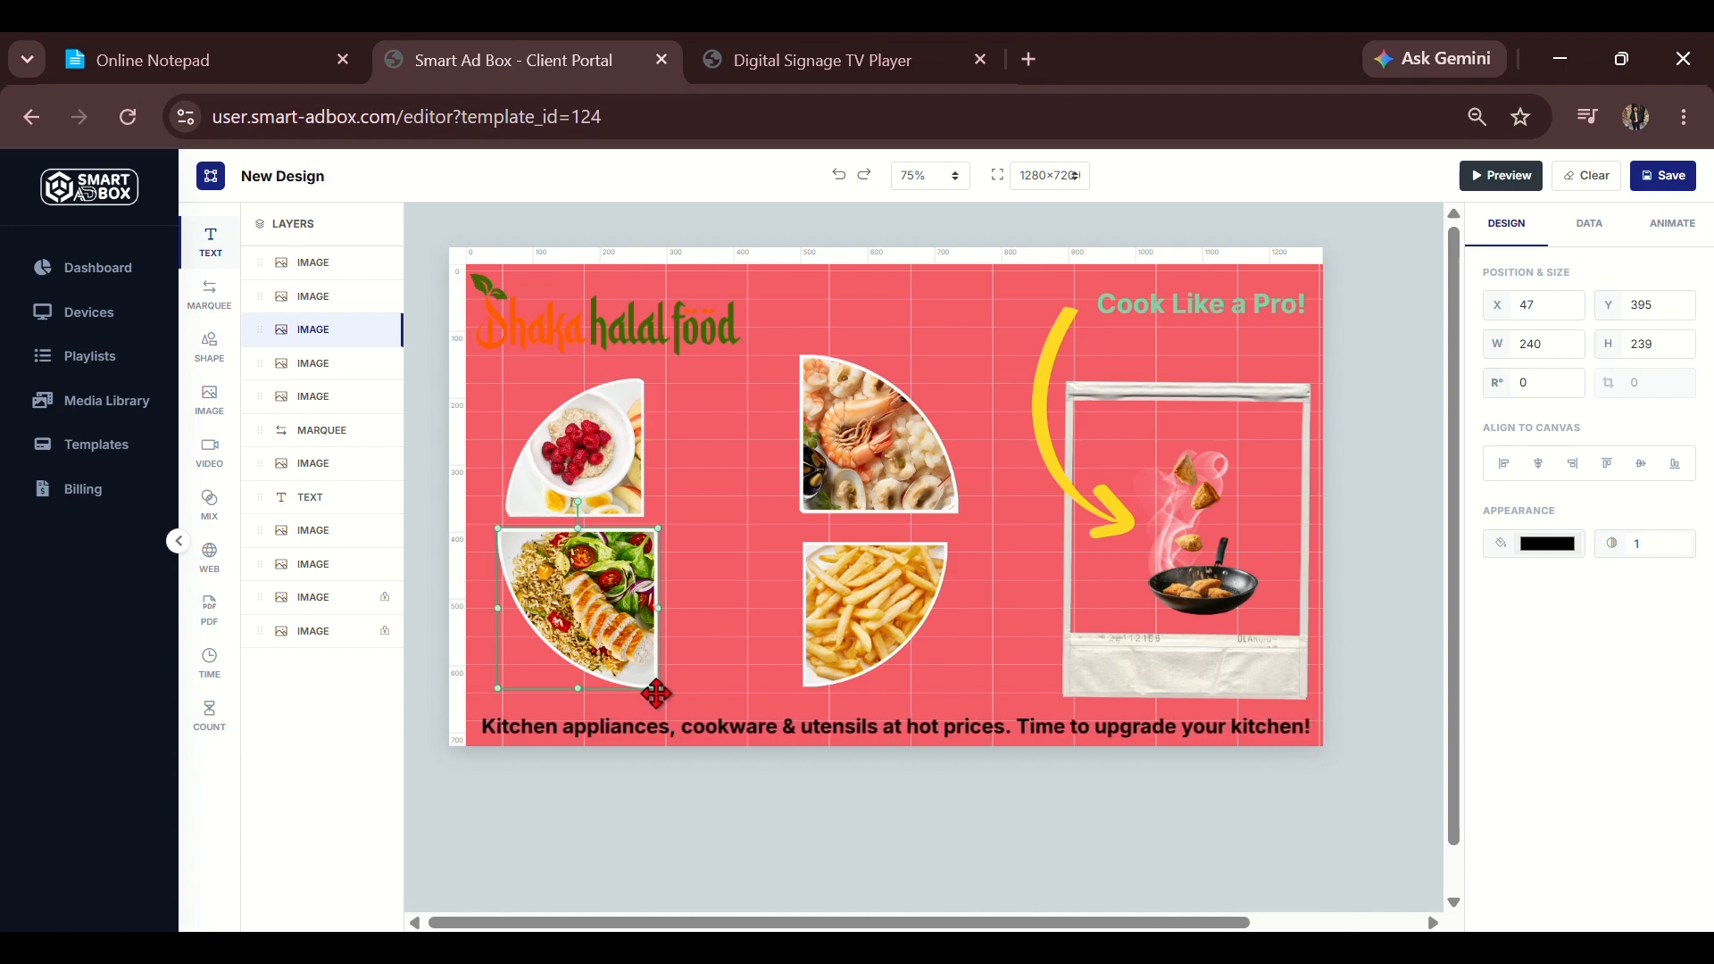
pyautogui.moveTo(658, 688); pyautogui.dragTo(645, 587)
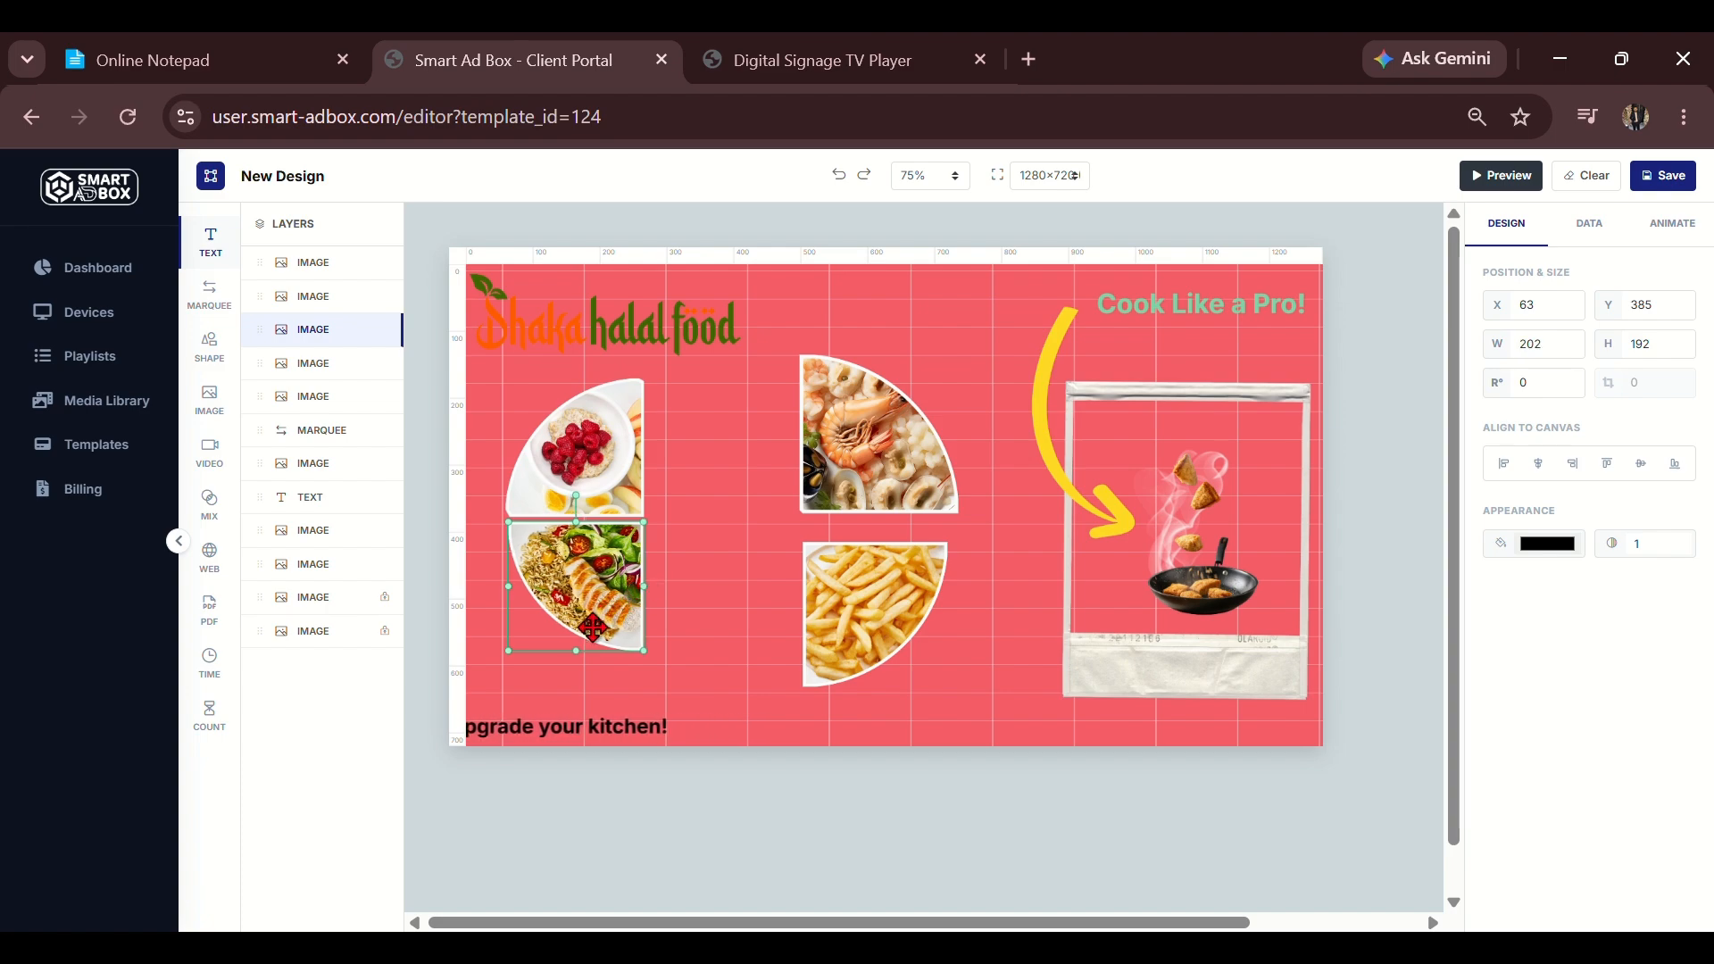
# Move the seafood and fries quarters beside the other two to form a round plate, sizing them to about 227 by 206 and 216 by 190.
pyautogui.moveTo(868, 465); pyautogui.dragTo(733, 518)
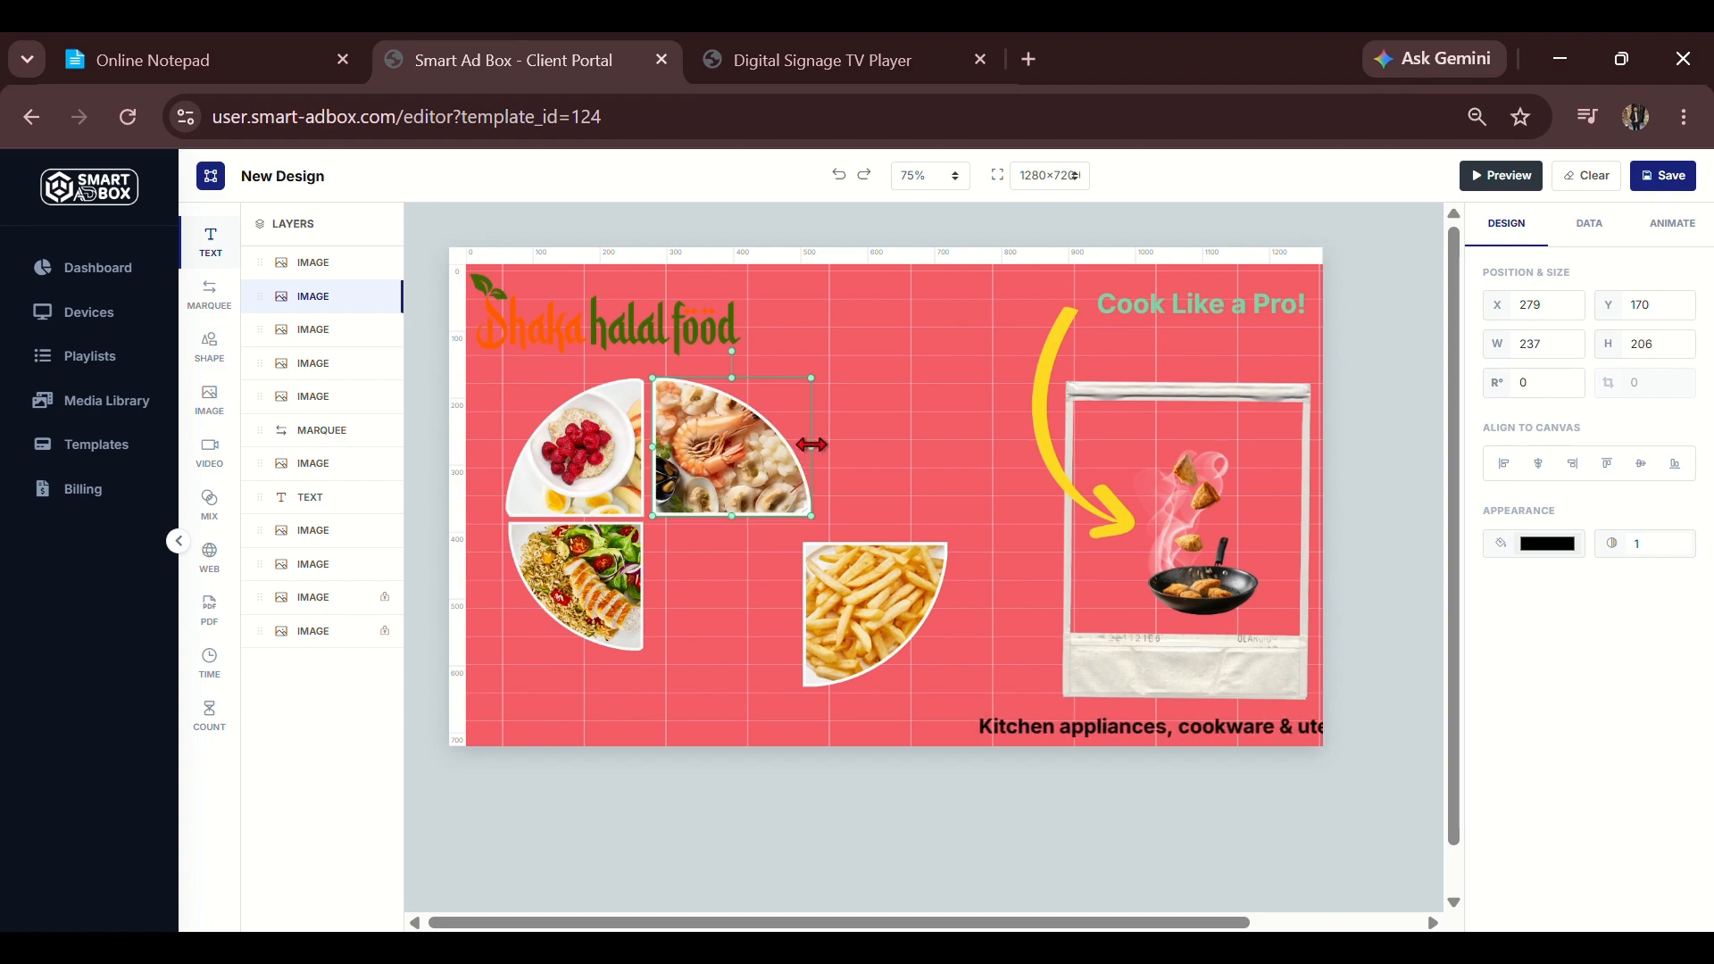
pyautogui.moveTo(811, 445); pyautogui.dragTo(805, 444)
pyautogui.moveTo(856, 598); pyautogui.dragTo(720, 579)
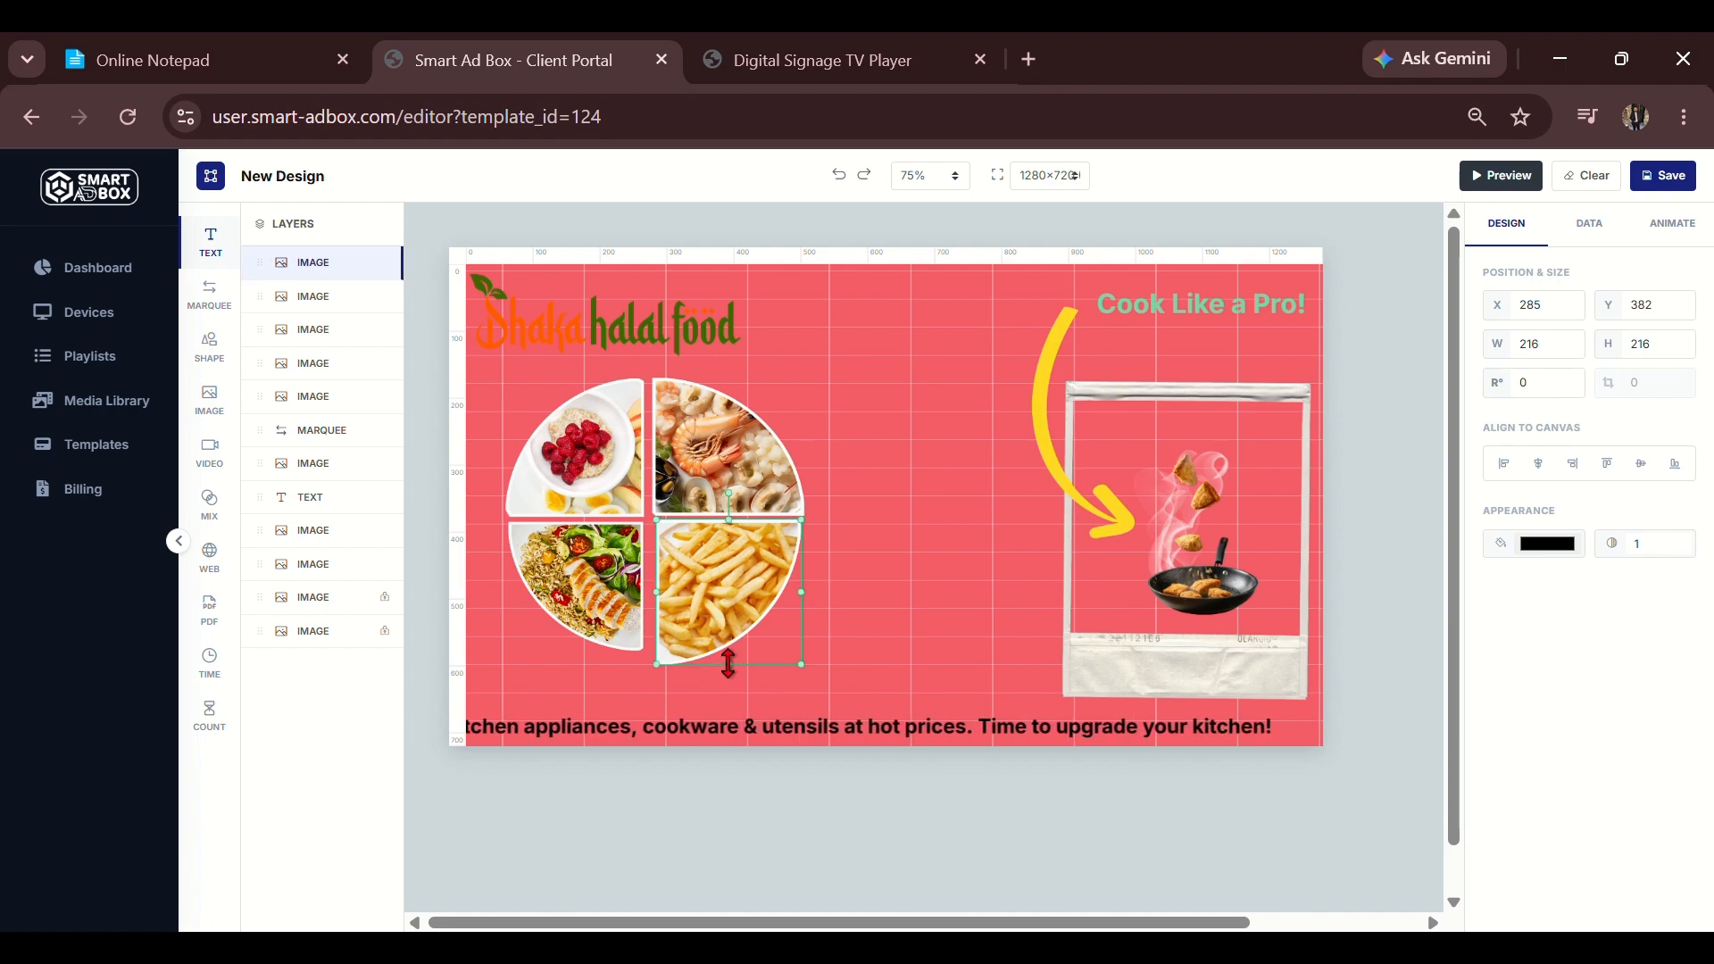
pyautogui.moveTo(728, 663); pyautogui.dragTo(733, 601)
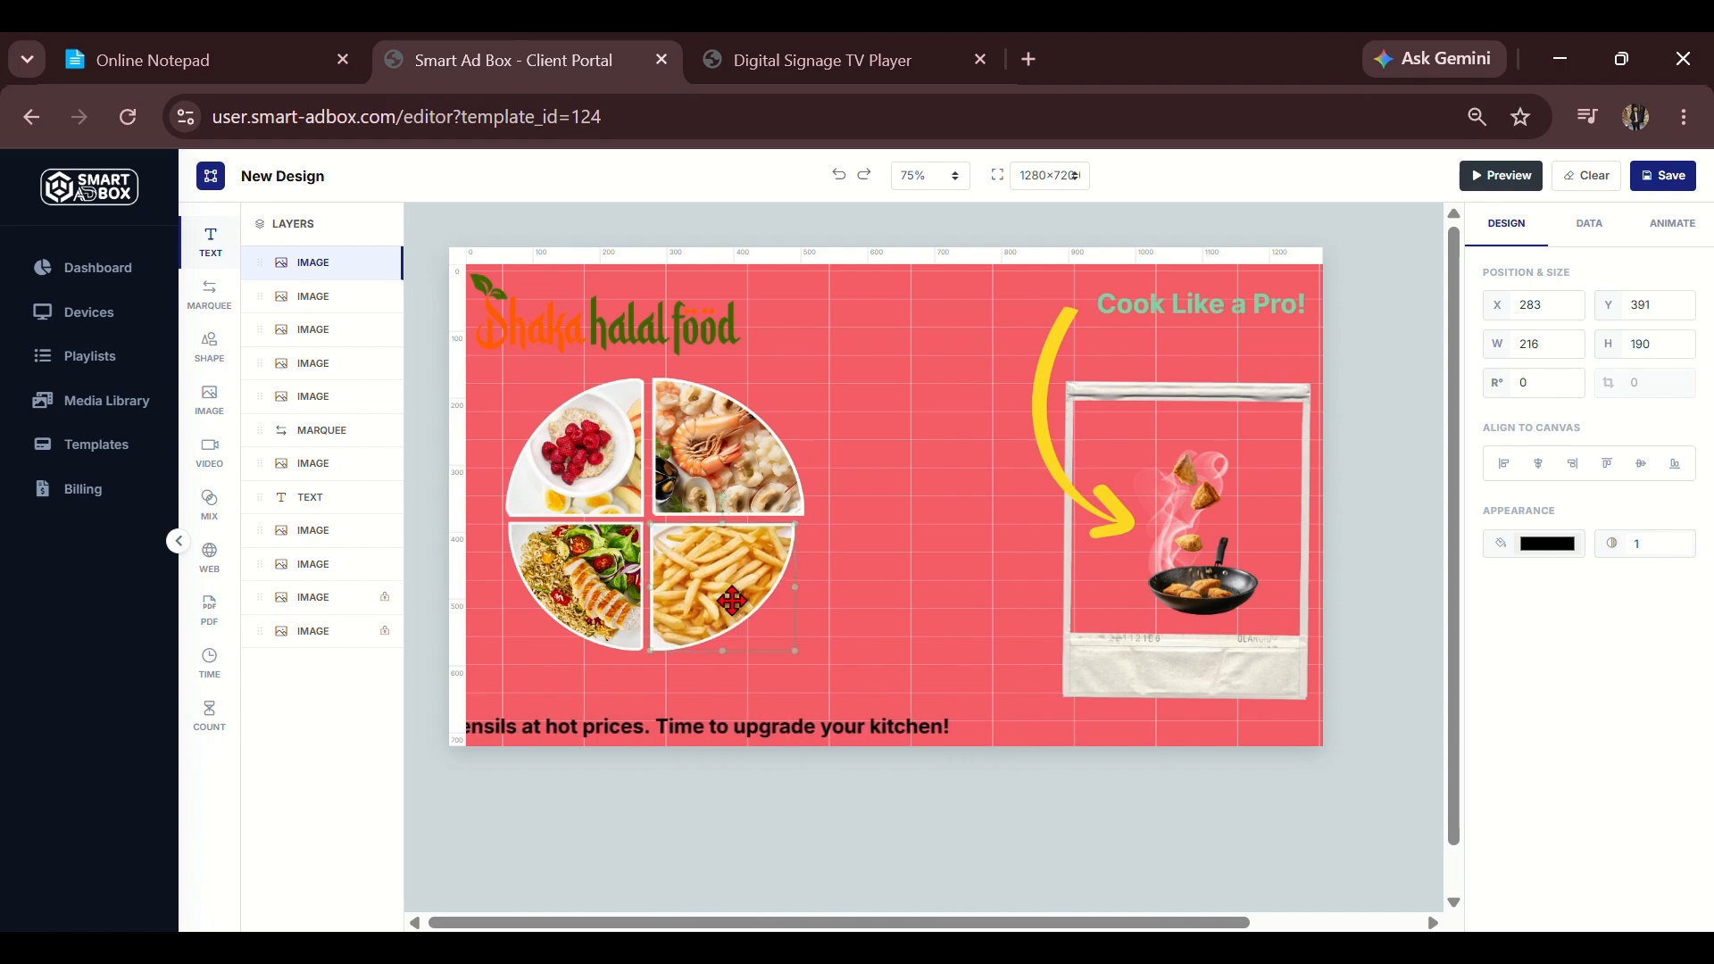
# Nudge the seafood quarter to about X 272, Y 174, and shrink the raspberry bowl quarter to about 202 by 202.
pyautogui.click(603, 478)
pyautogui.moveTo(705, 479); pyautogui.dragTo(700, 482)
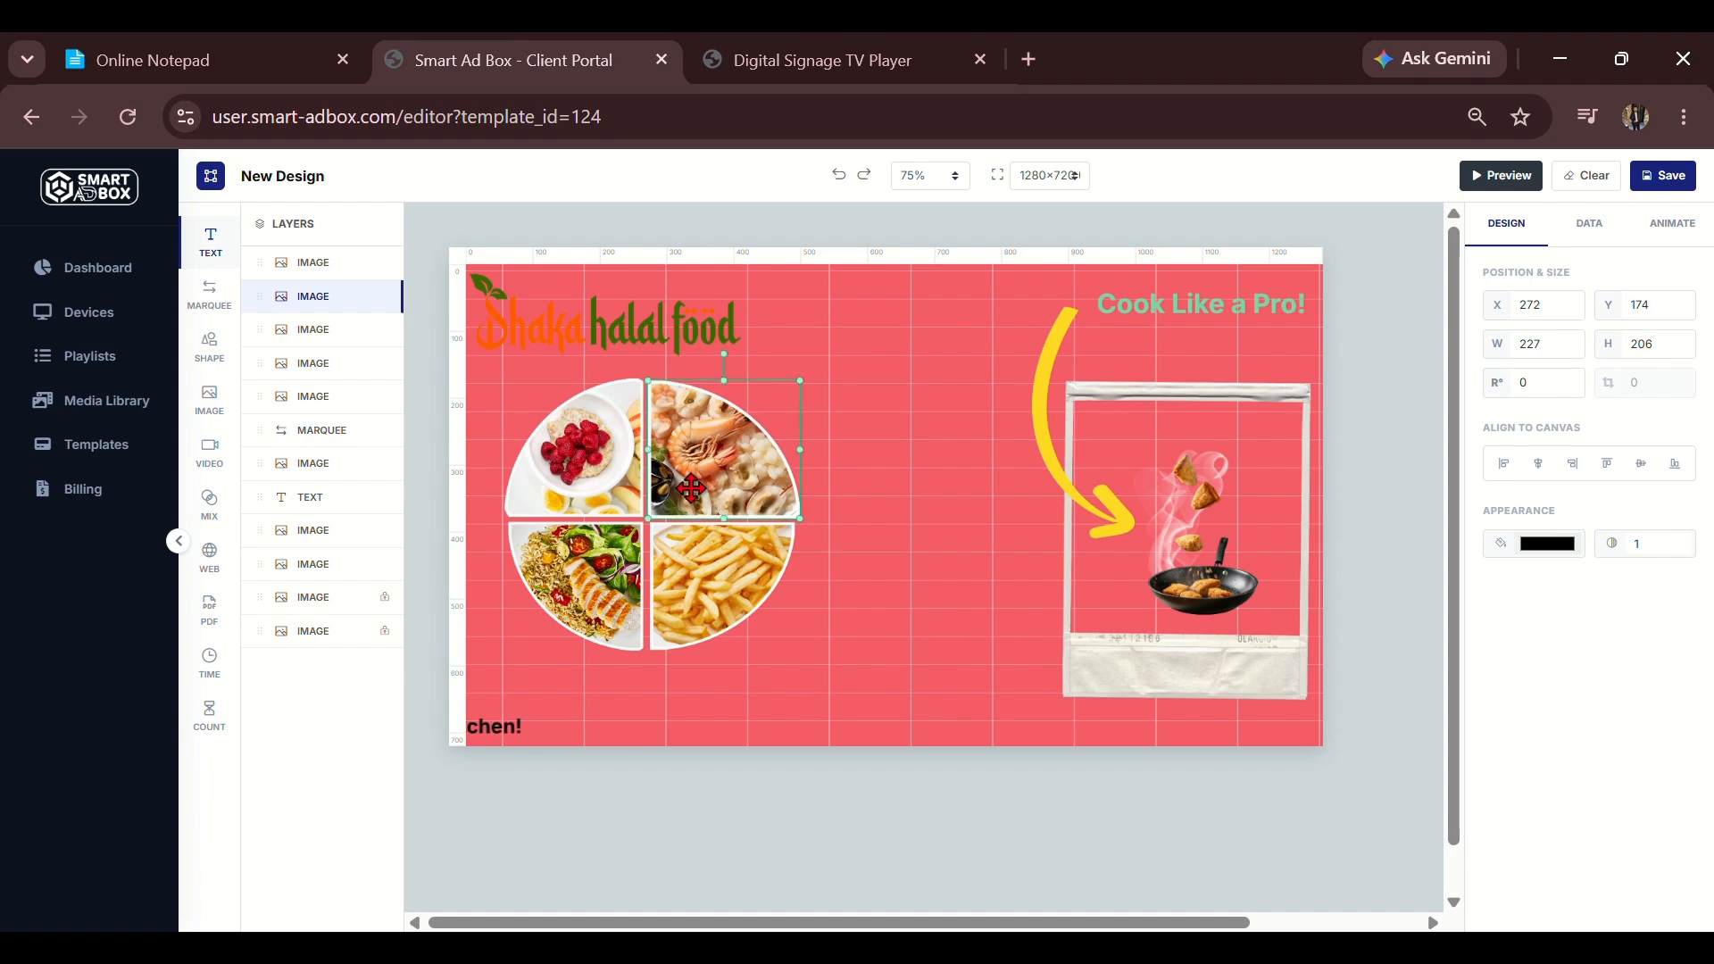
pyautogui.click(603, 476)
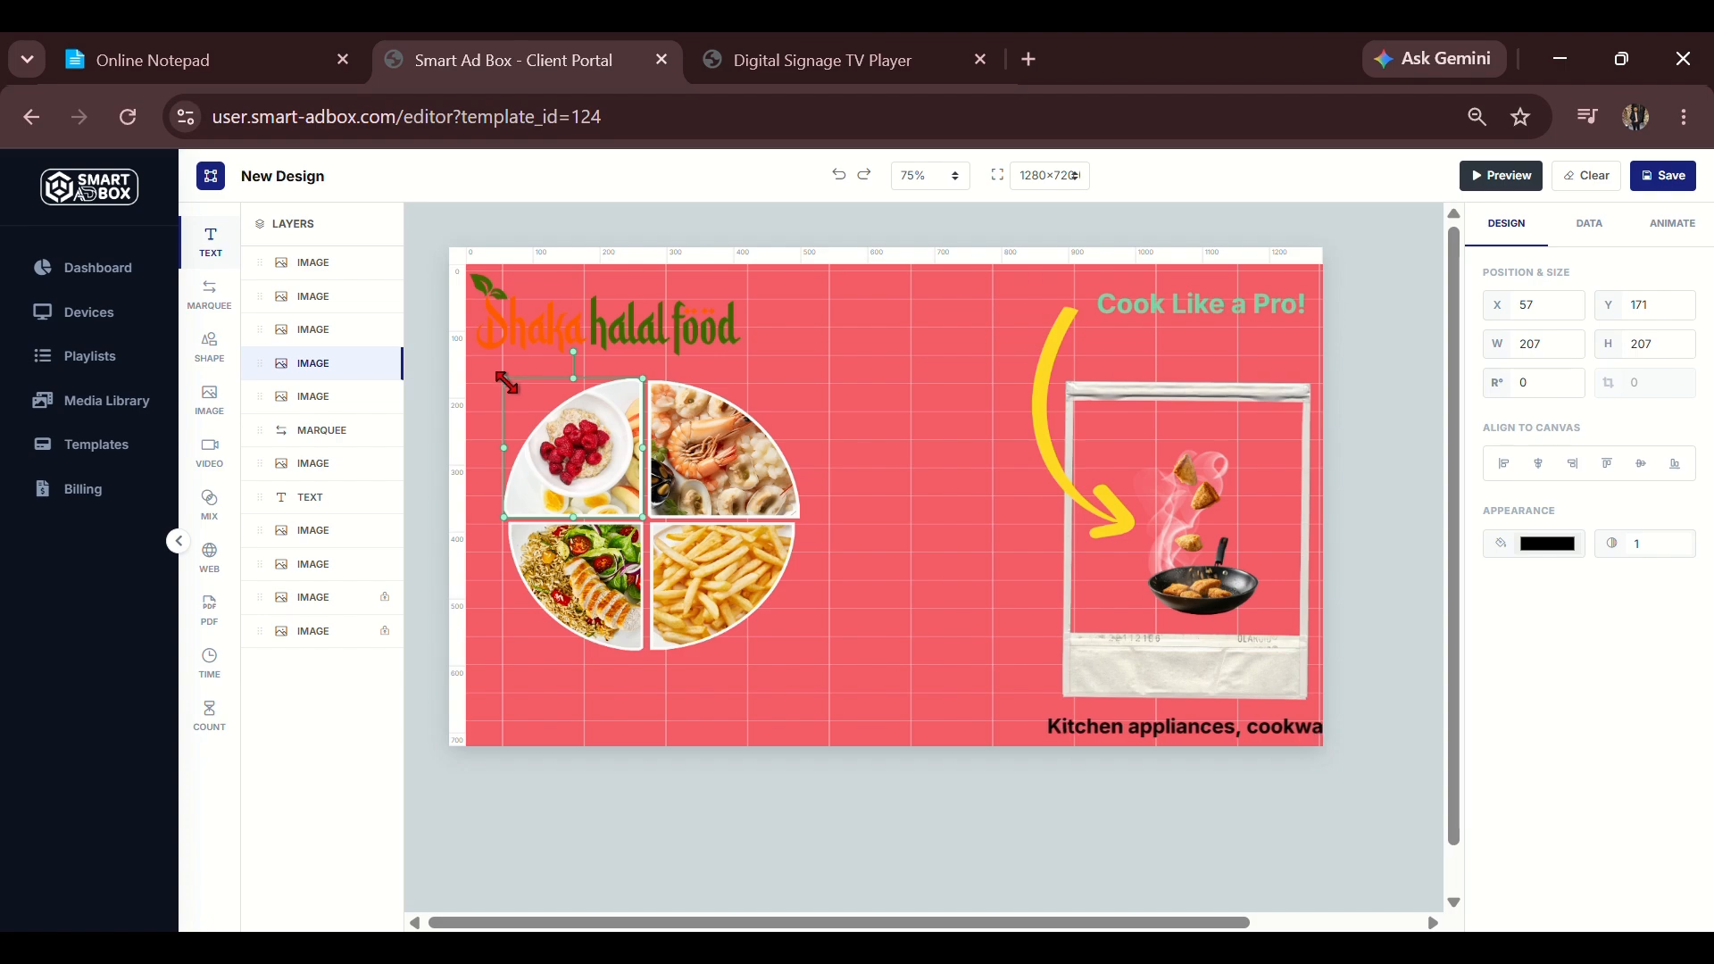
pyautogui.moveTo(506, 381); pyautogui.dragTo(507, 383)
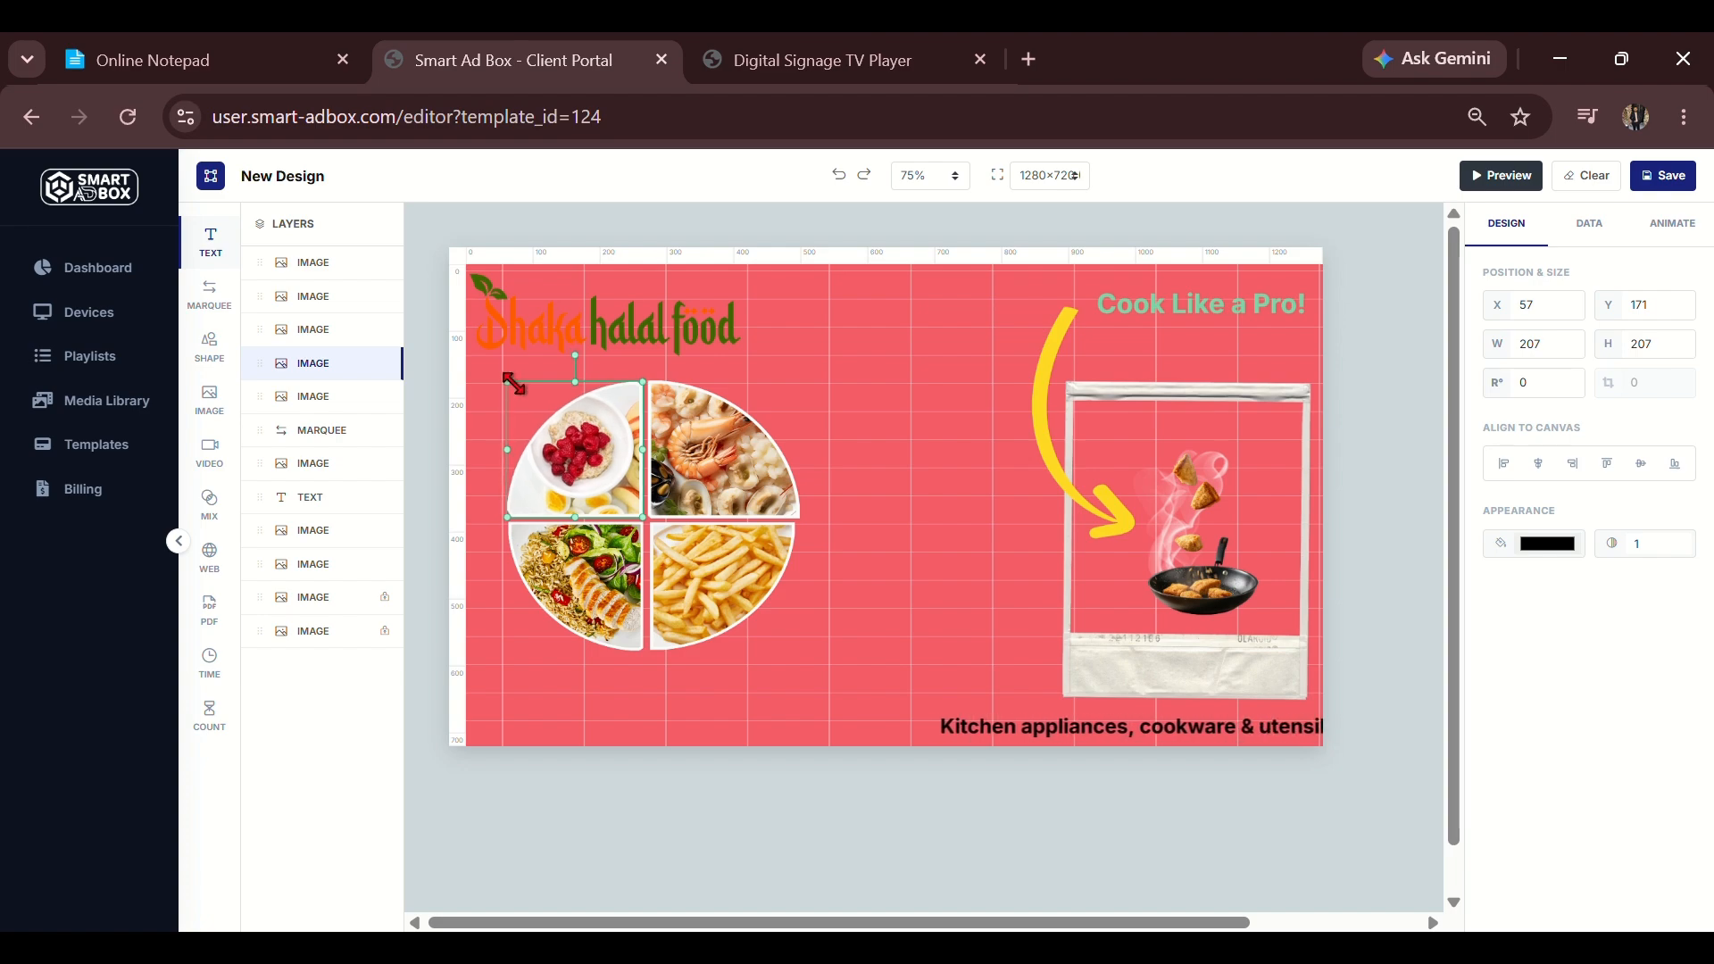
# Shrink the seafood quarter to about 217 by 197 at about X 275, Y 181, and reduce the raspberry bowl quarter's height to about 197.
pyautogui.click(611, 602)
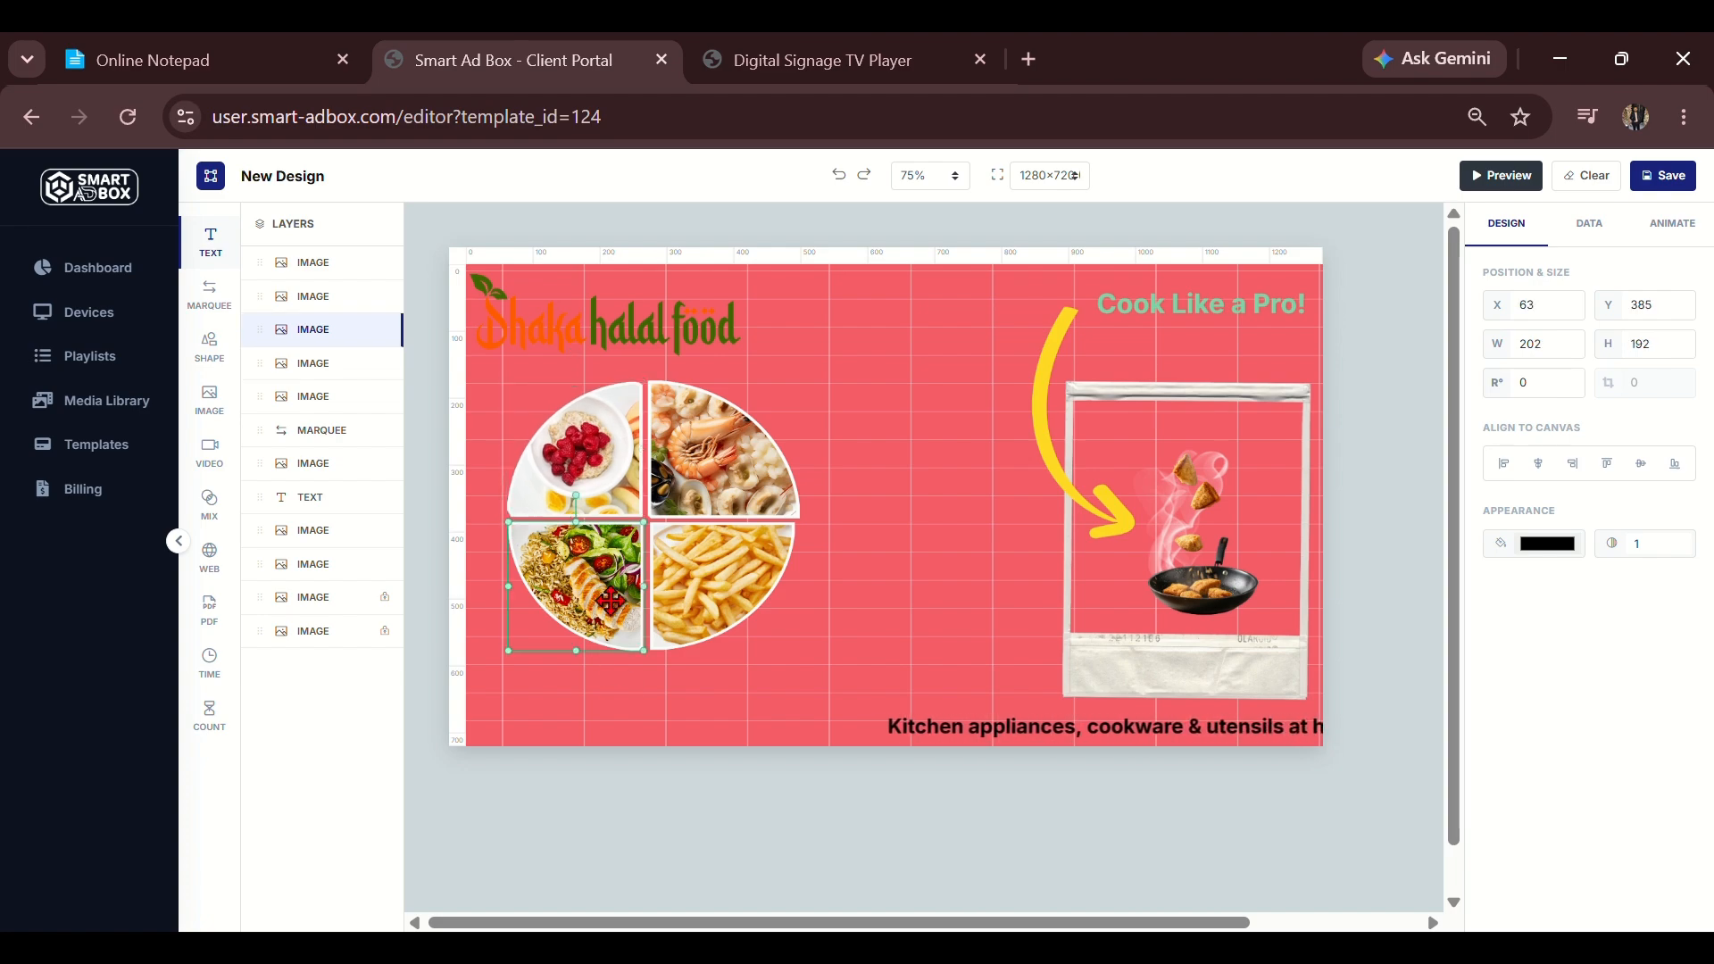
pyautogui.click(757, 581)
pyautogui.click(747, 467)
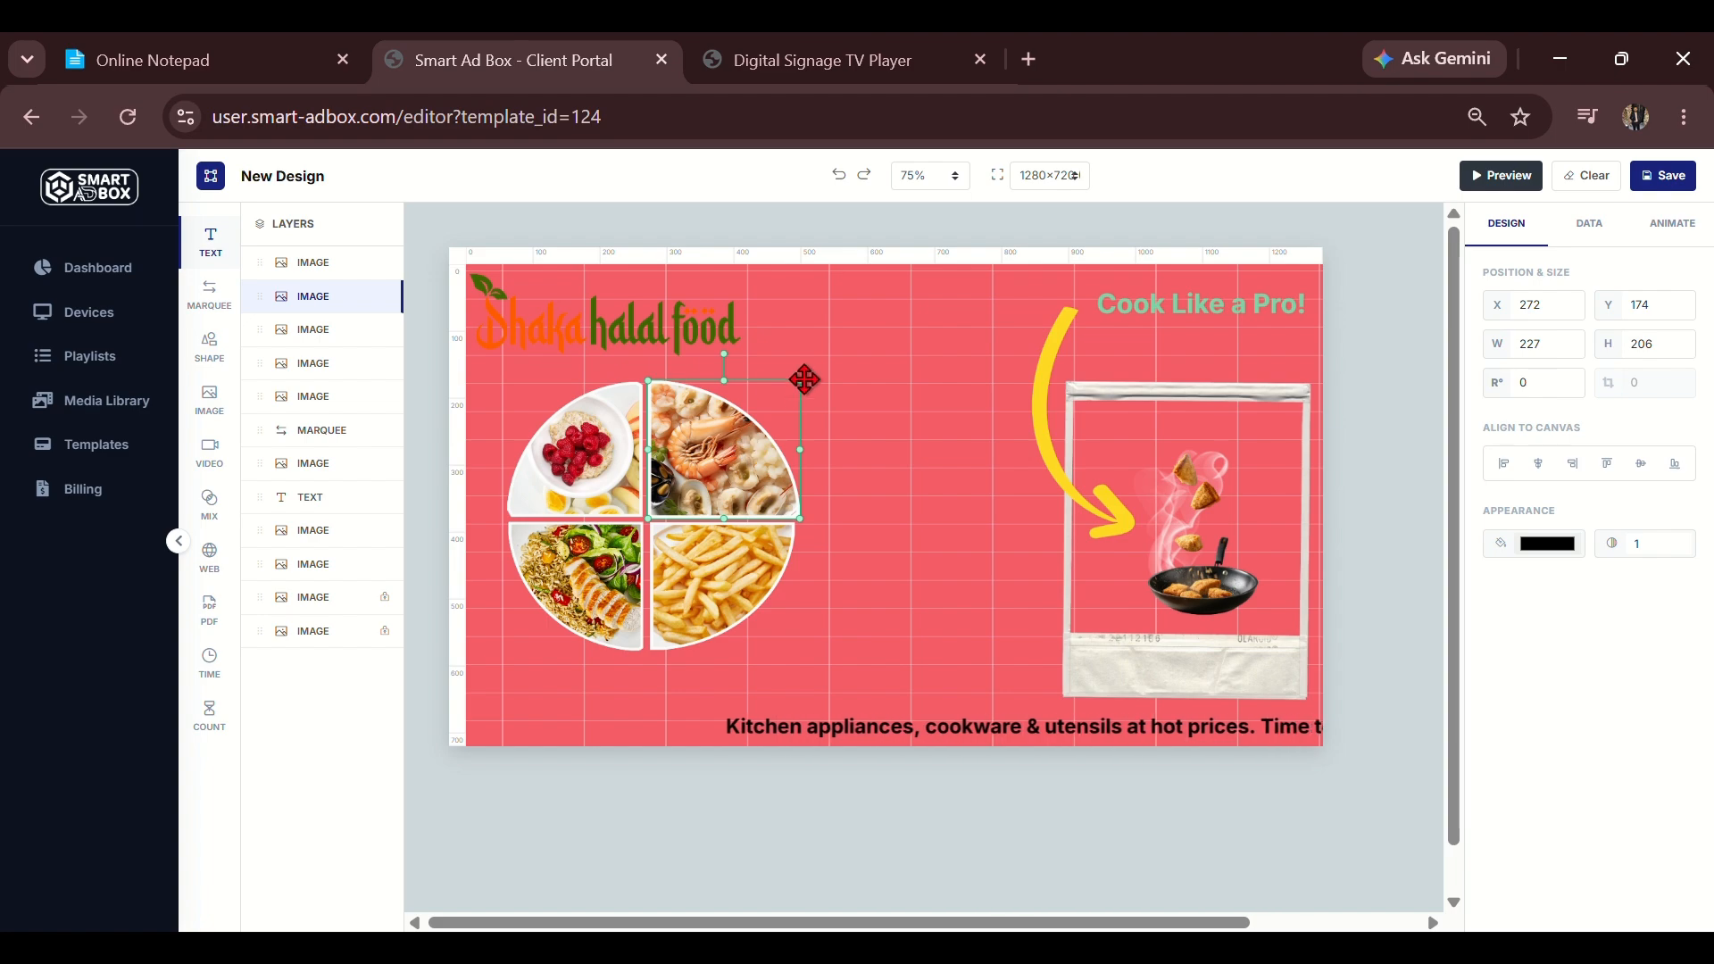
pyautogui.moveTo(801, 381); pyautogui.dragTo(793, 387)
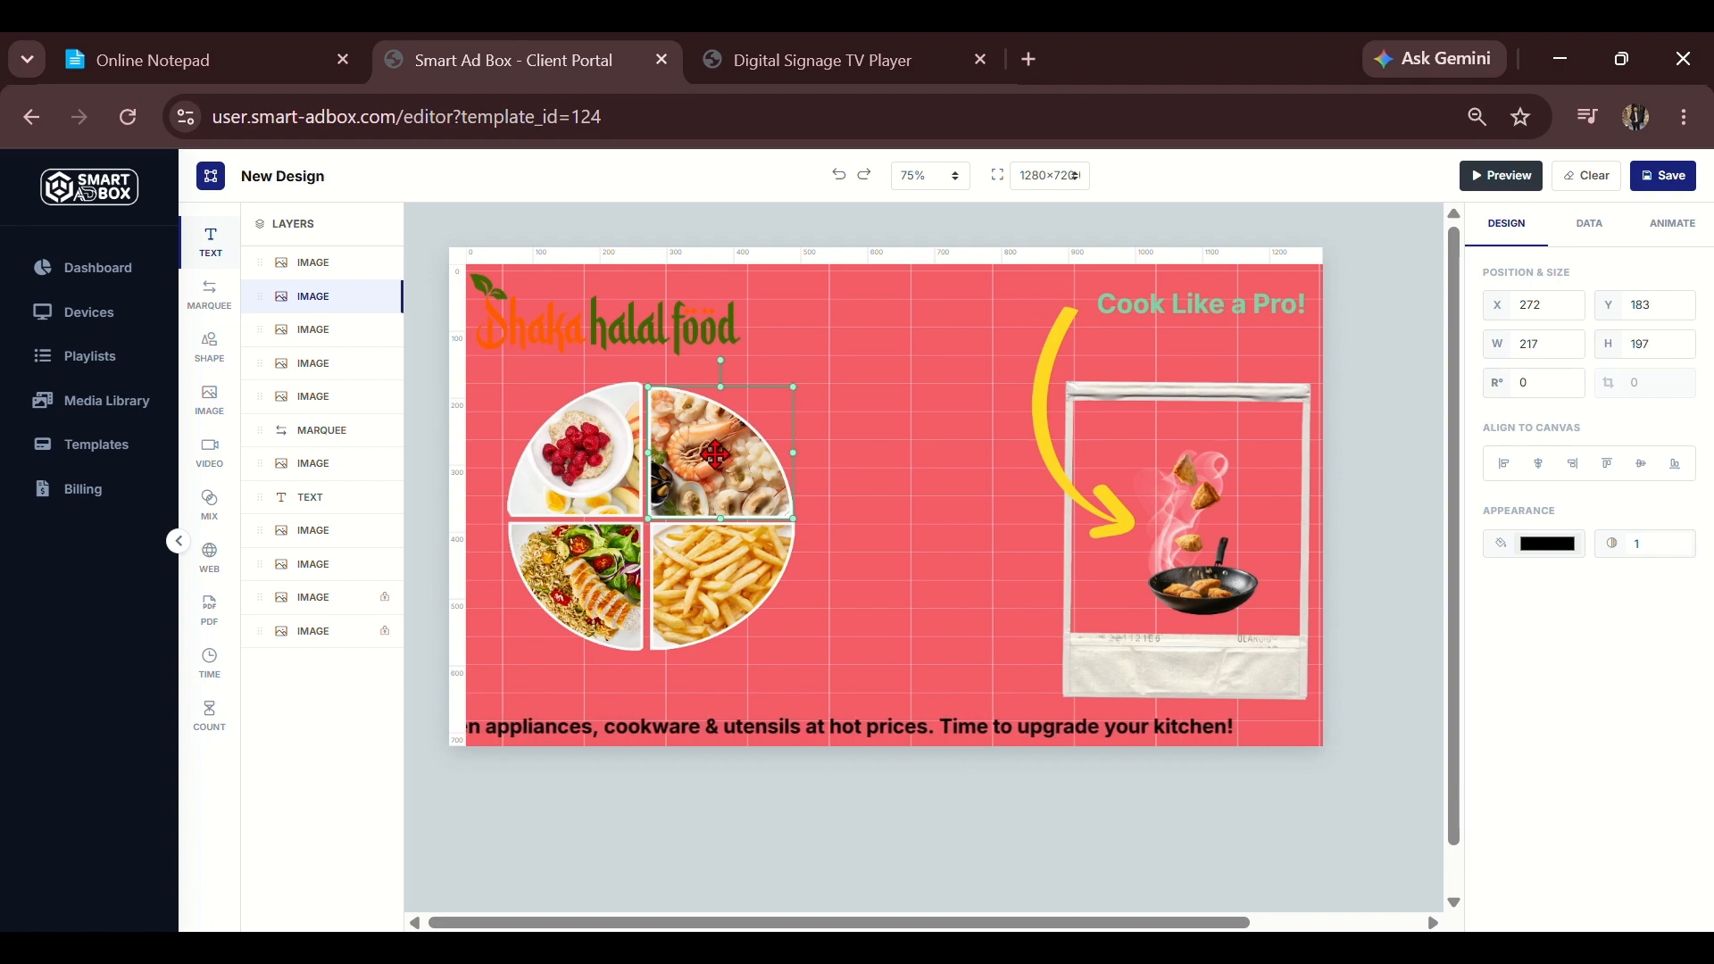
pyautogui.moveTo(715, 454); pyautogui.dragTo(717, 454)
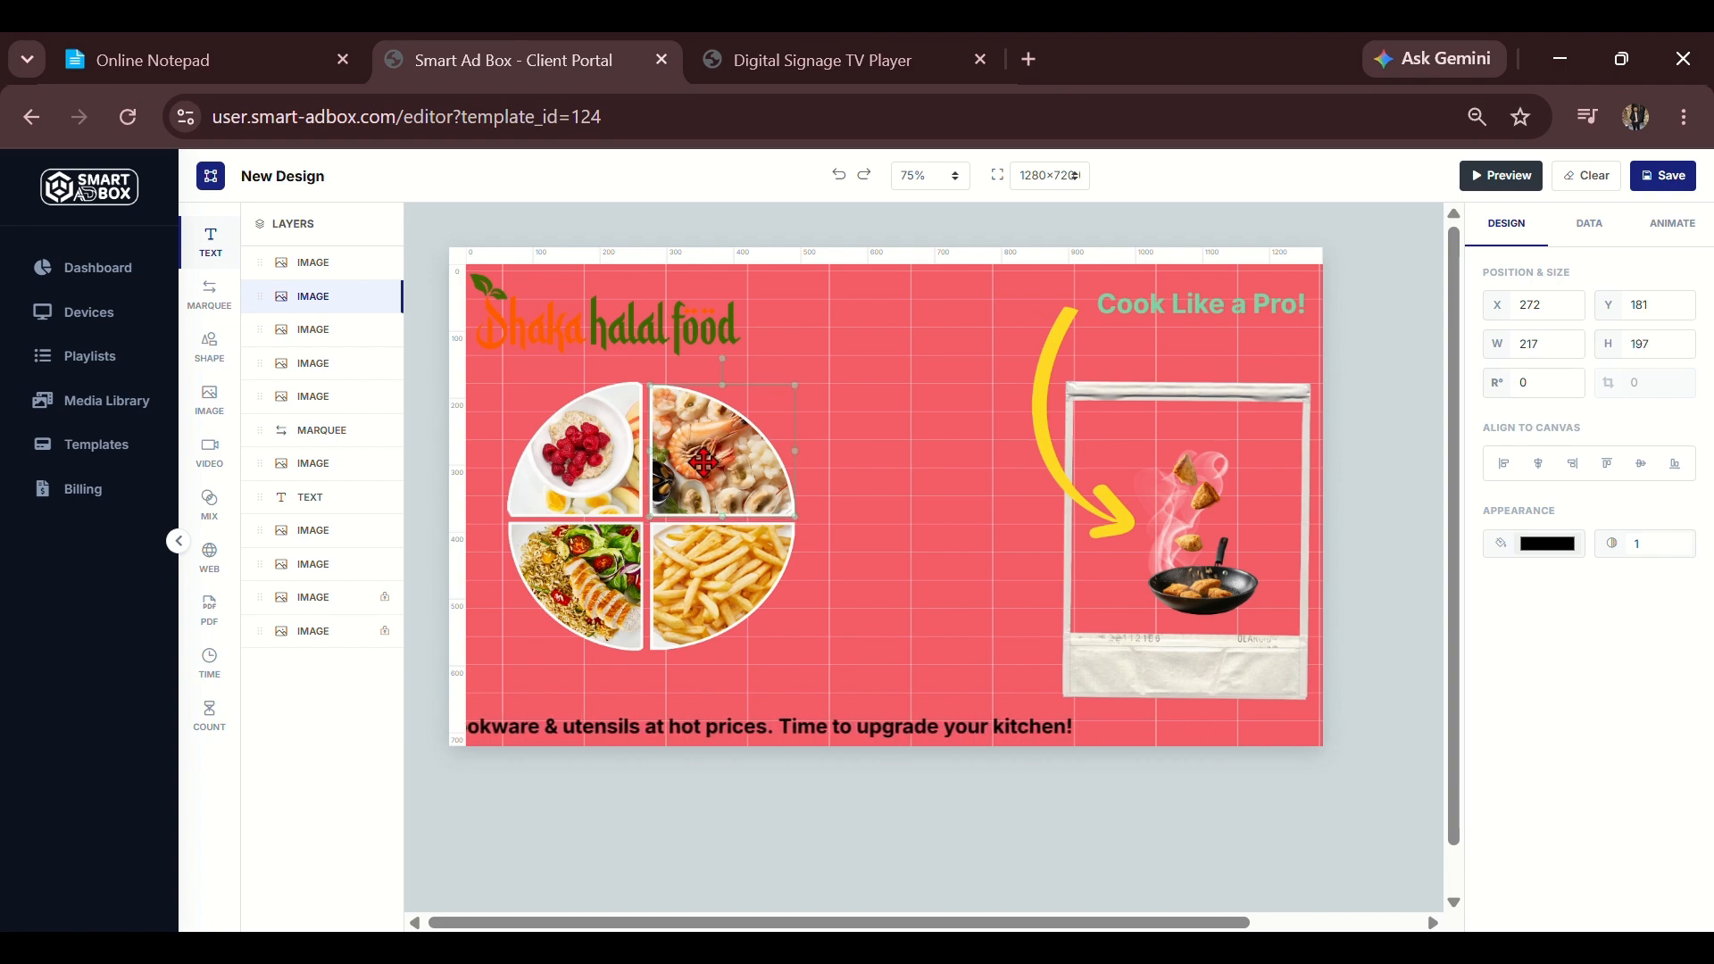
pyautogui.click(855, 422)
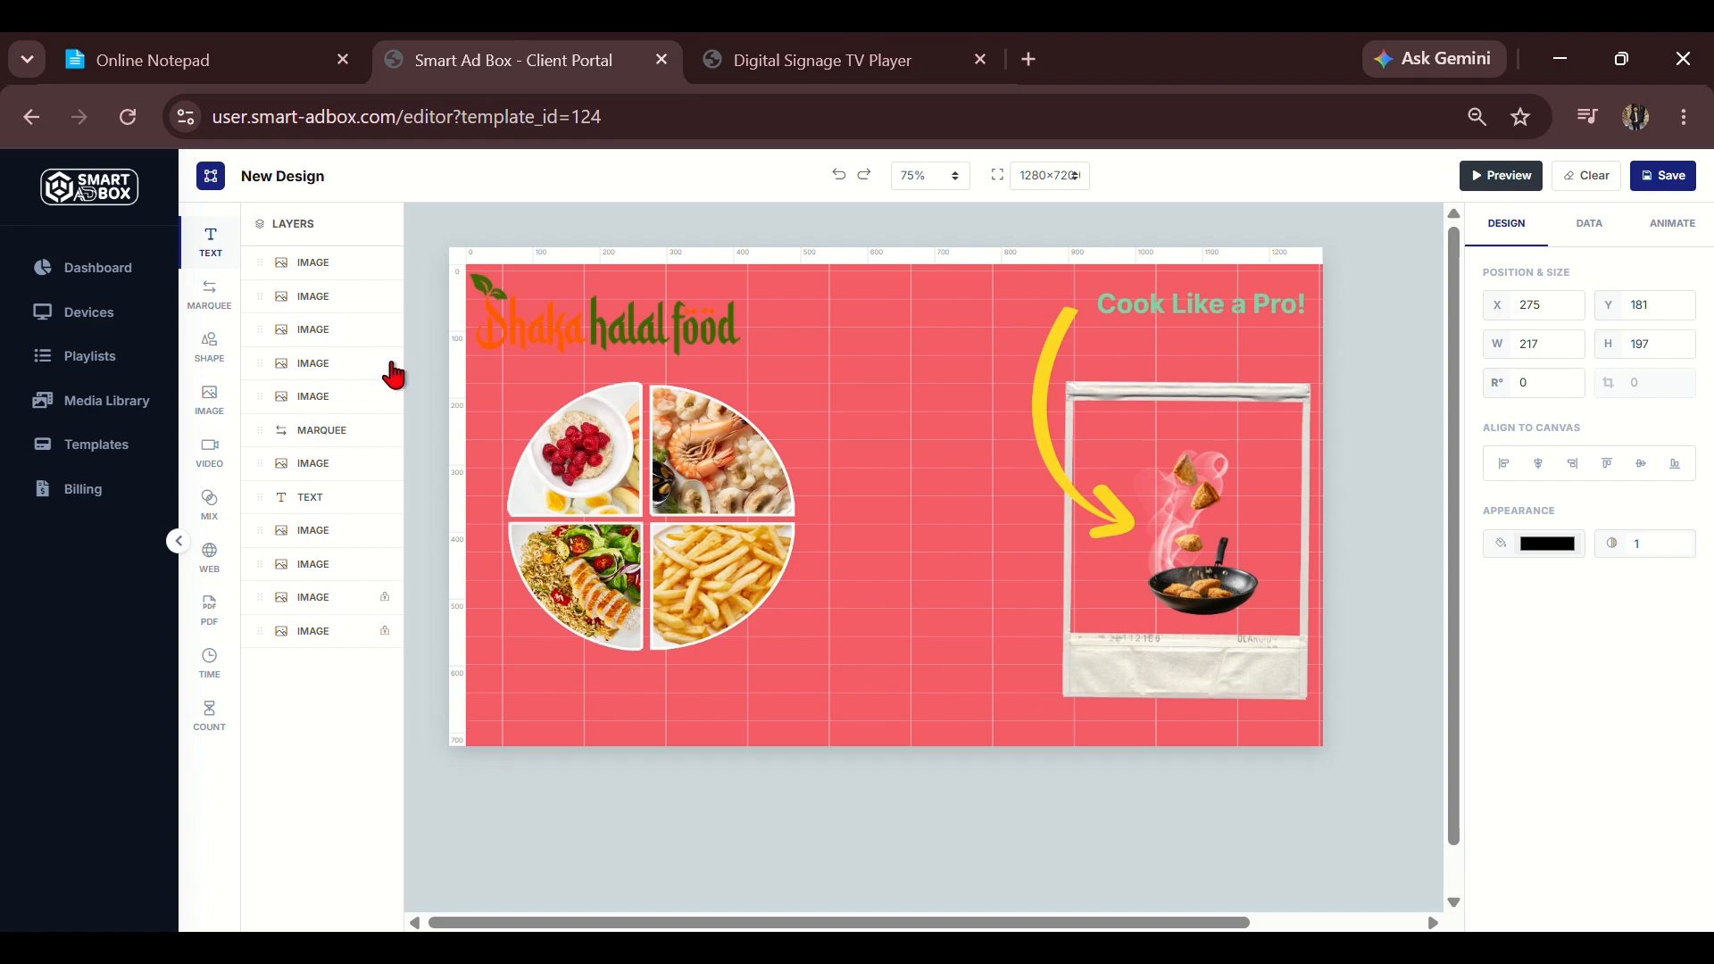
pyautogui.click(598, 457)
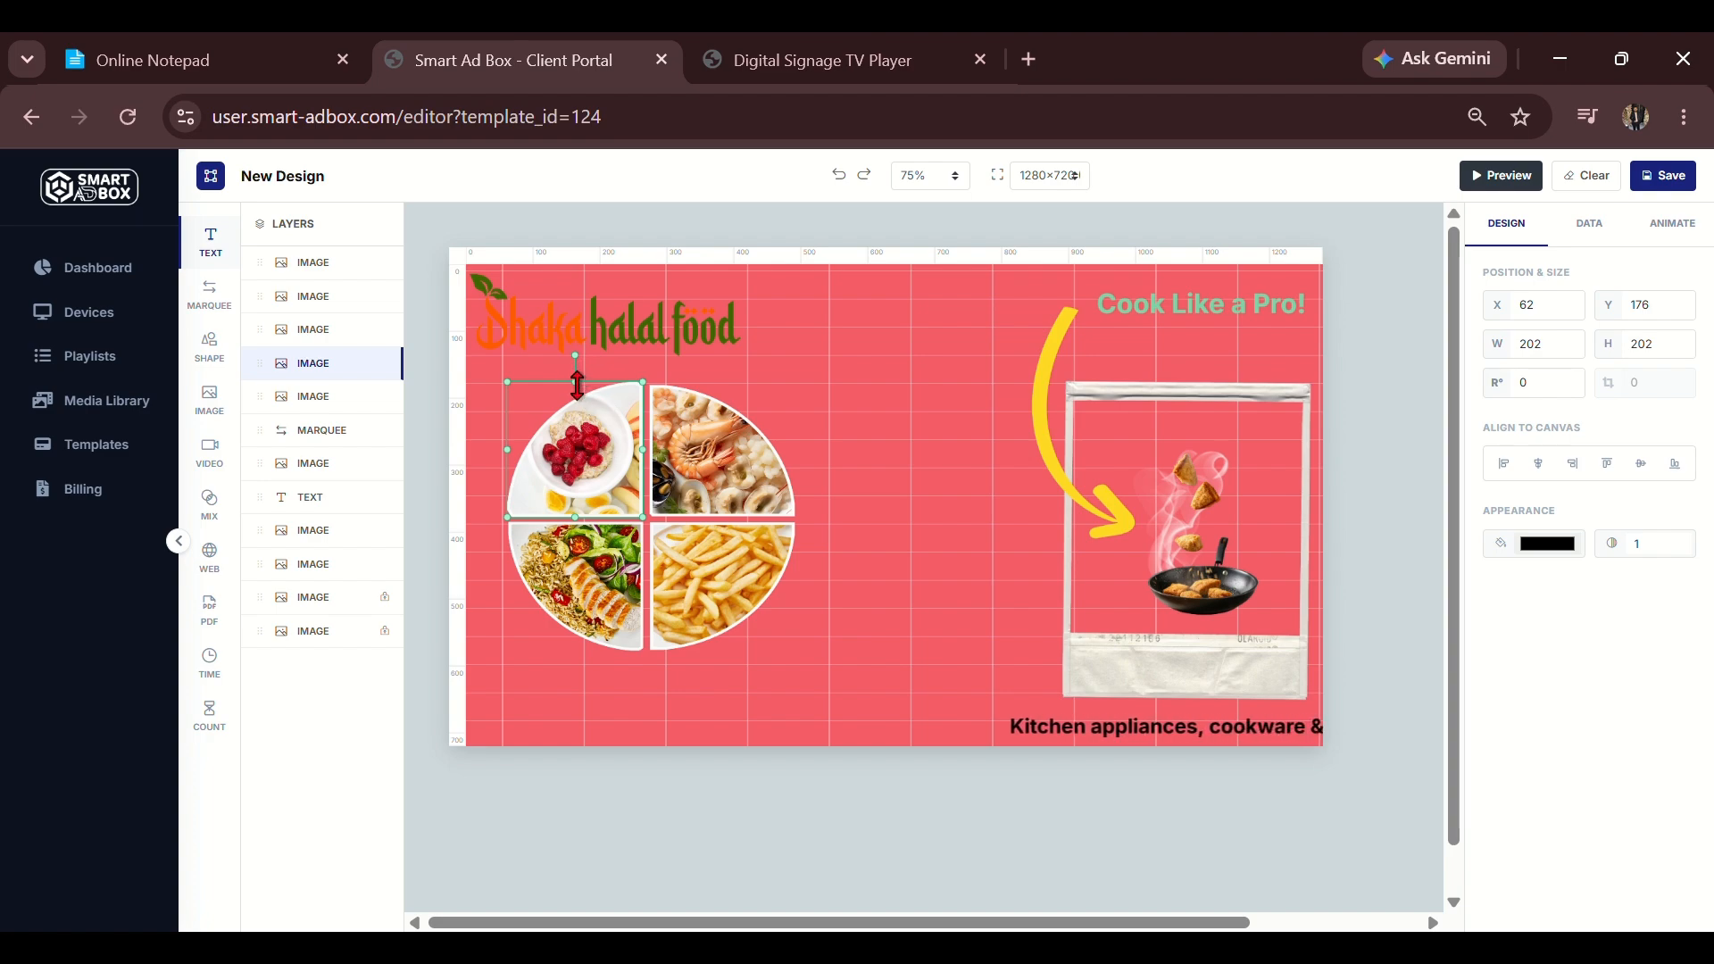
pyautogui.moveTo(578, 385); pyautogui.dragTo(578, 393)
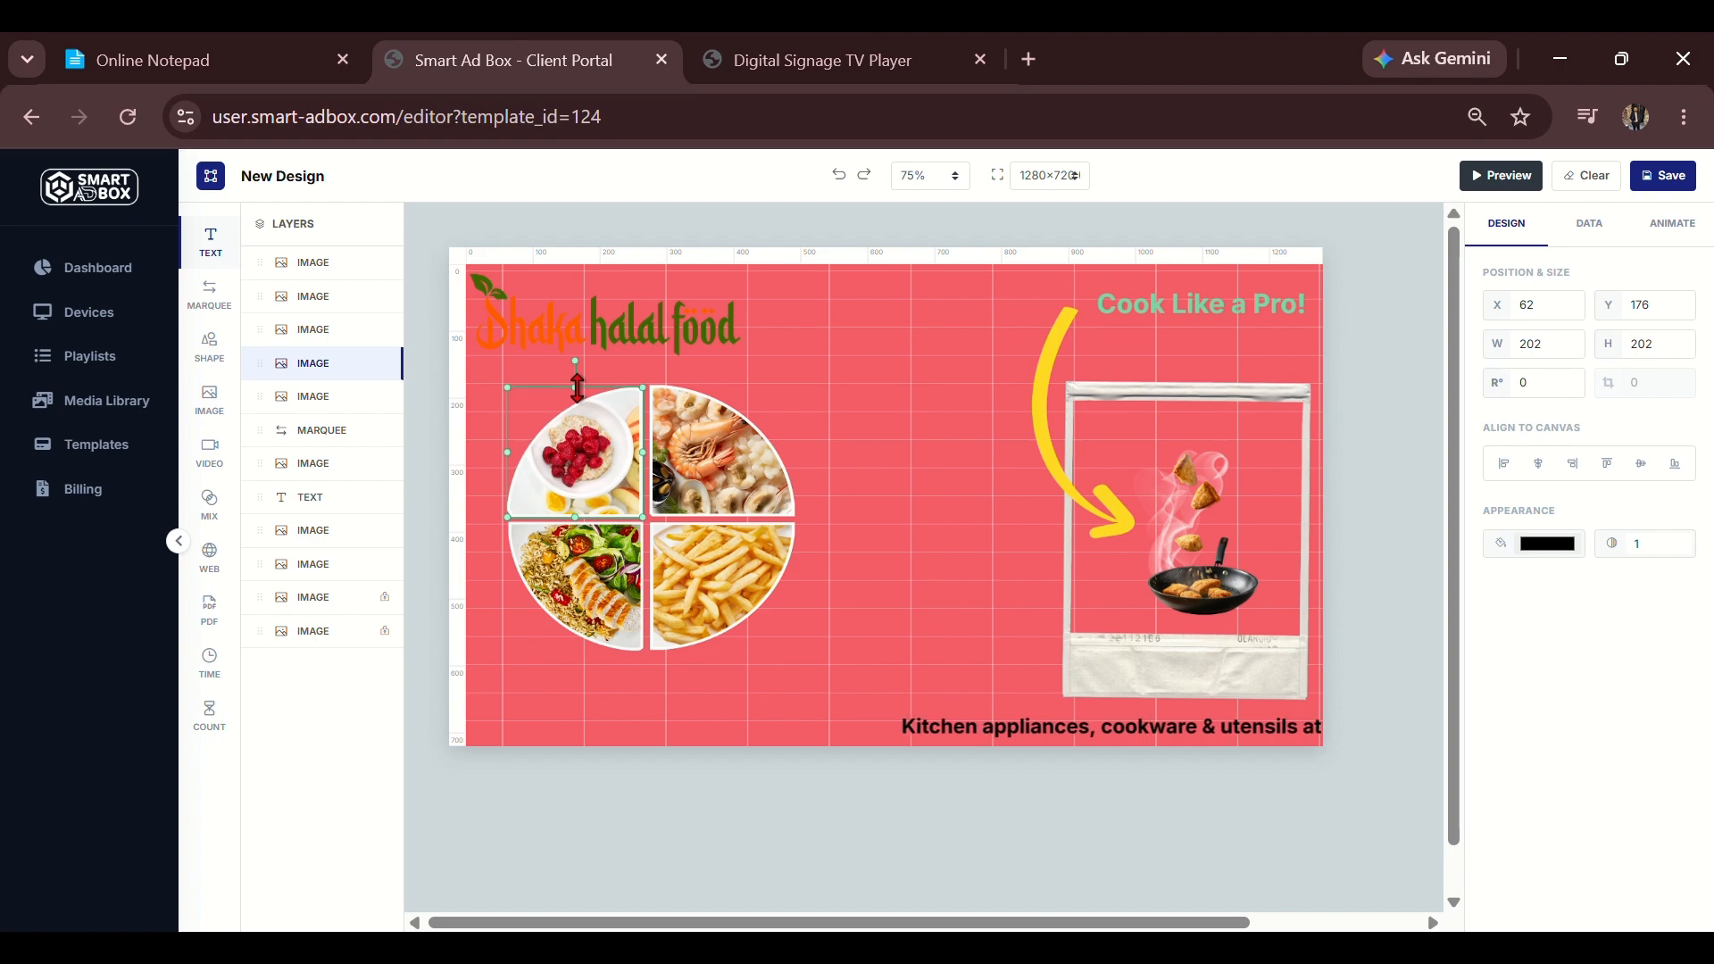
# Lock the raspberry bowl, seafood, chicken salad and fries quarter-plate images in place.
pyautogui.rightClick(609, 447)
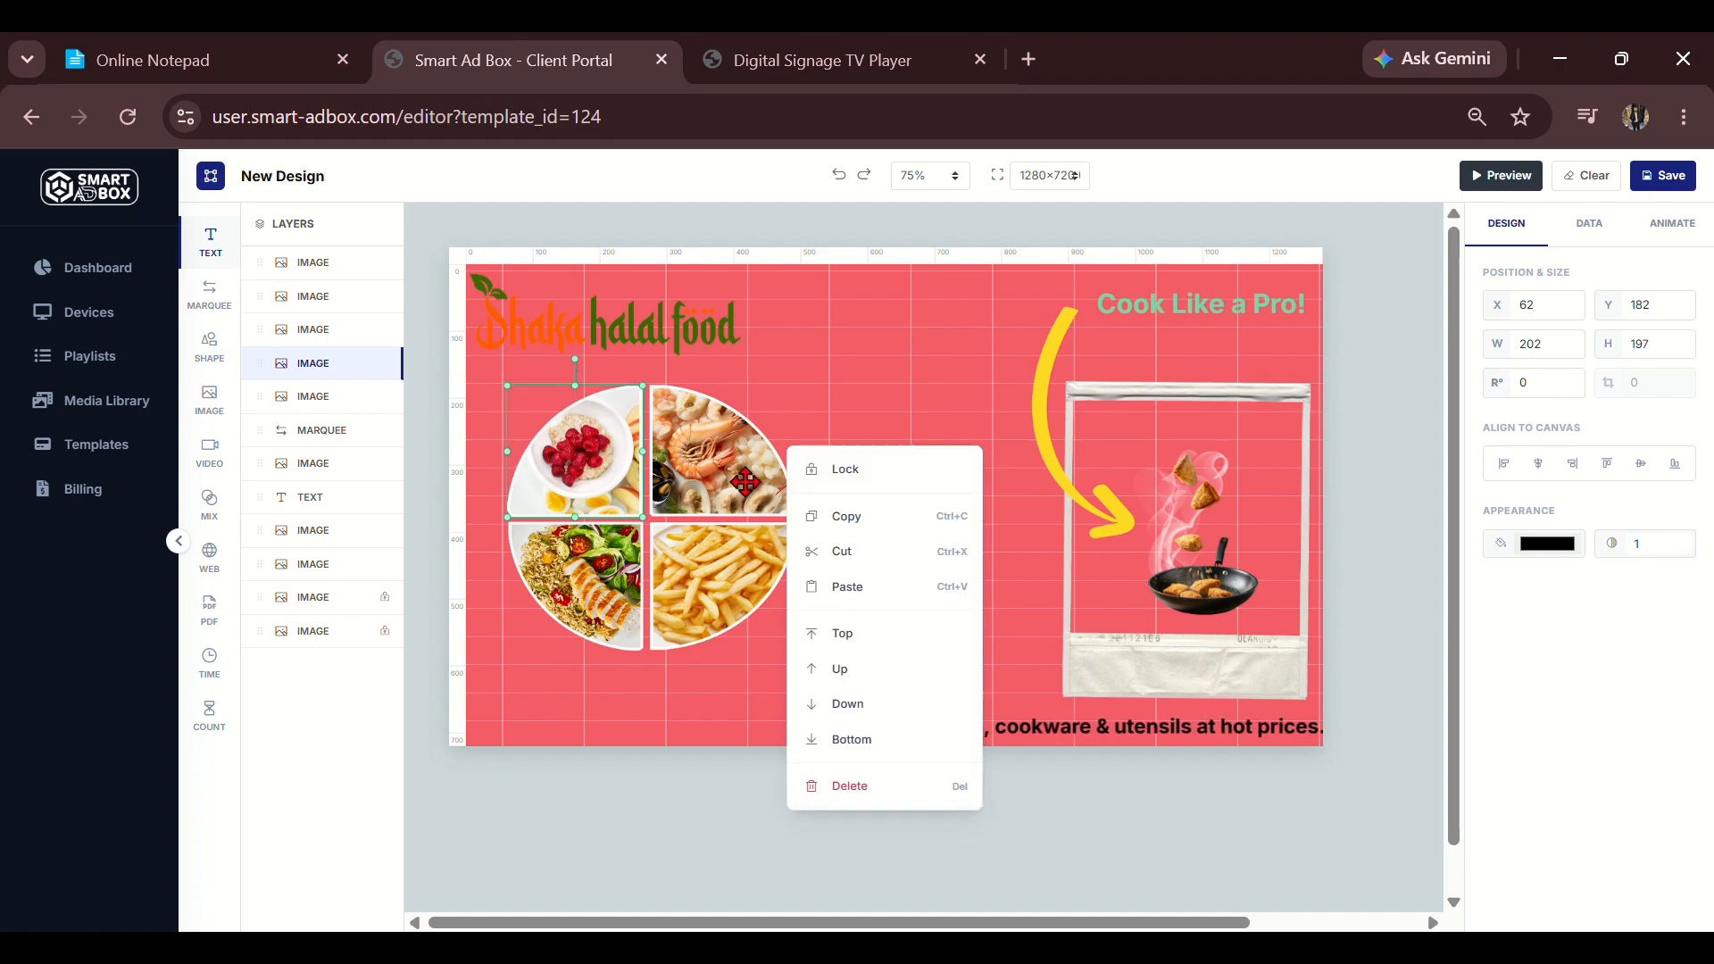
pyautogui.click(819, 466)
pyautogui.rightClick(750, 482)
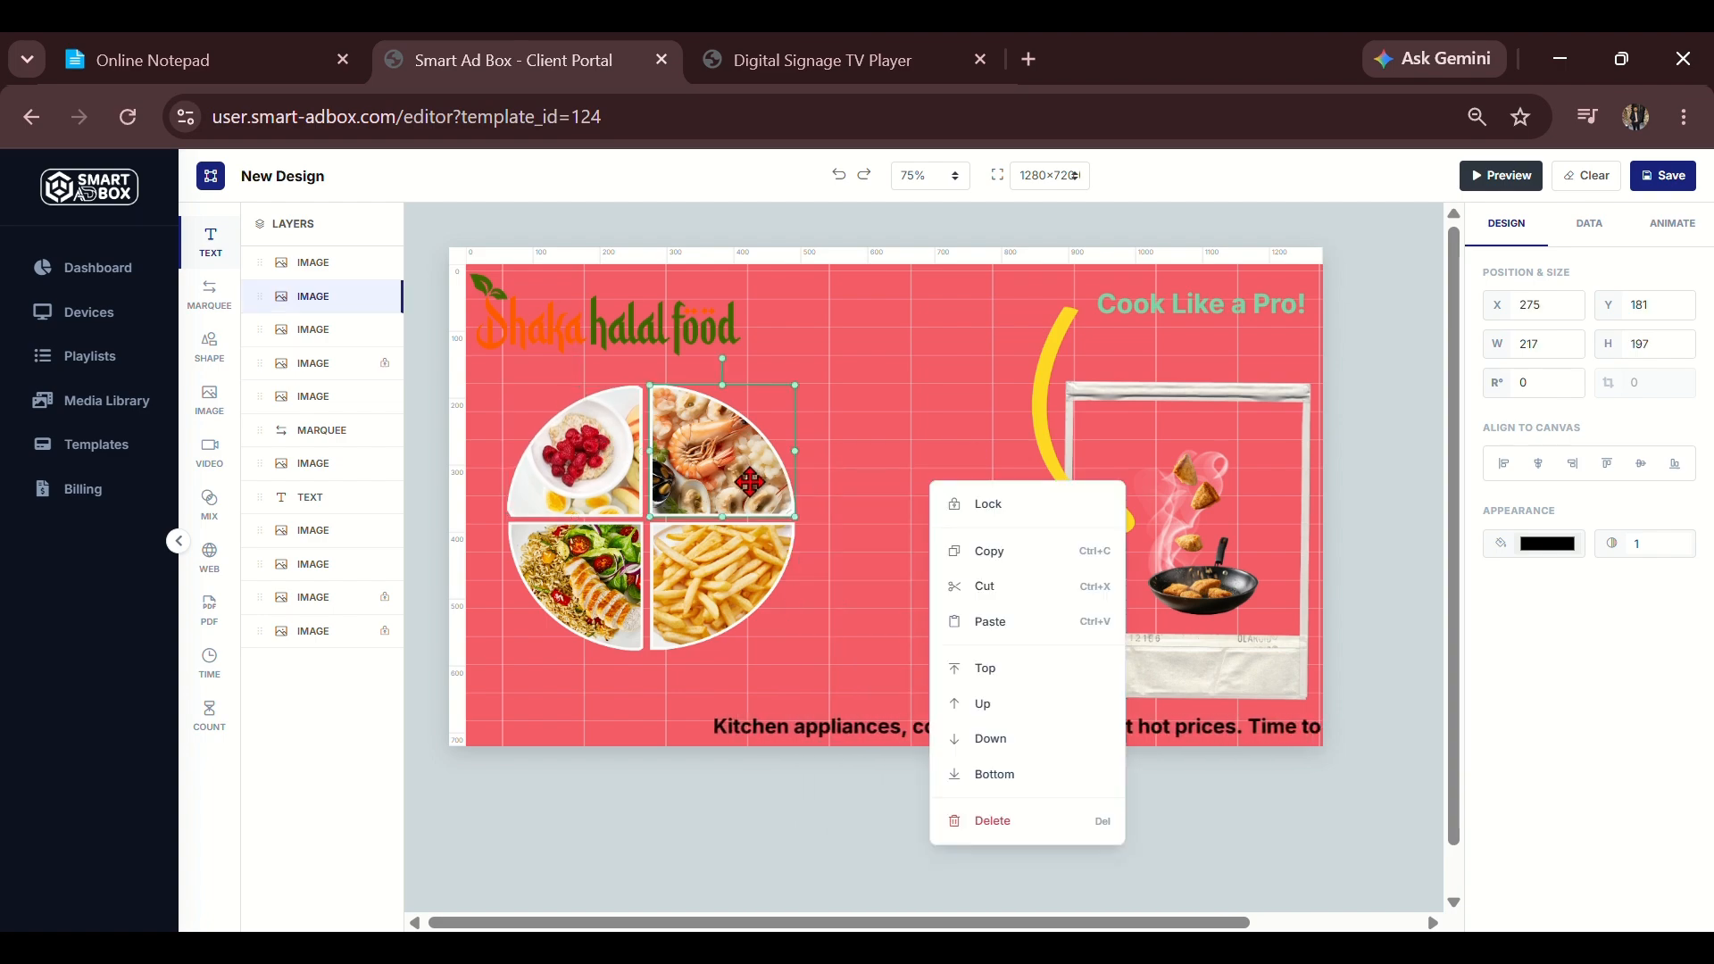
pyautogui.click(955, 504)
pyautogui.rightClick(604, 572)
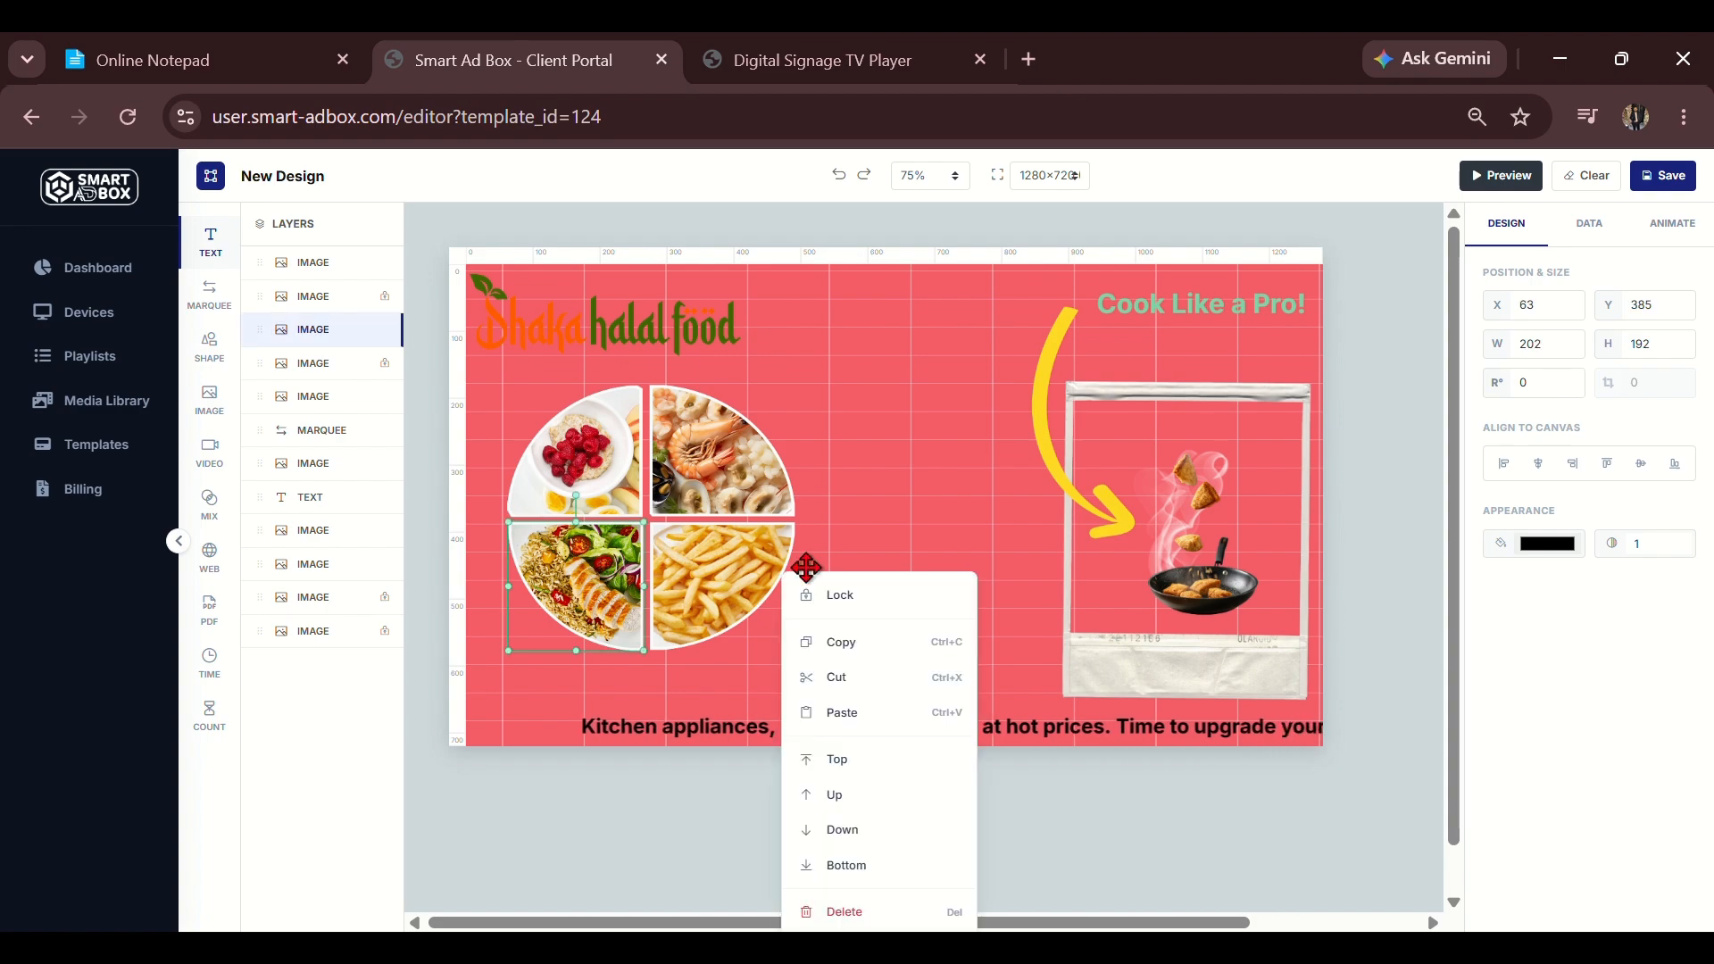
pyautogui.click(840, 595)
pyautogui.rightClick(720, 586)
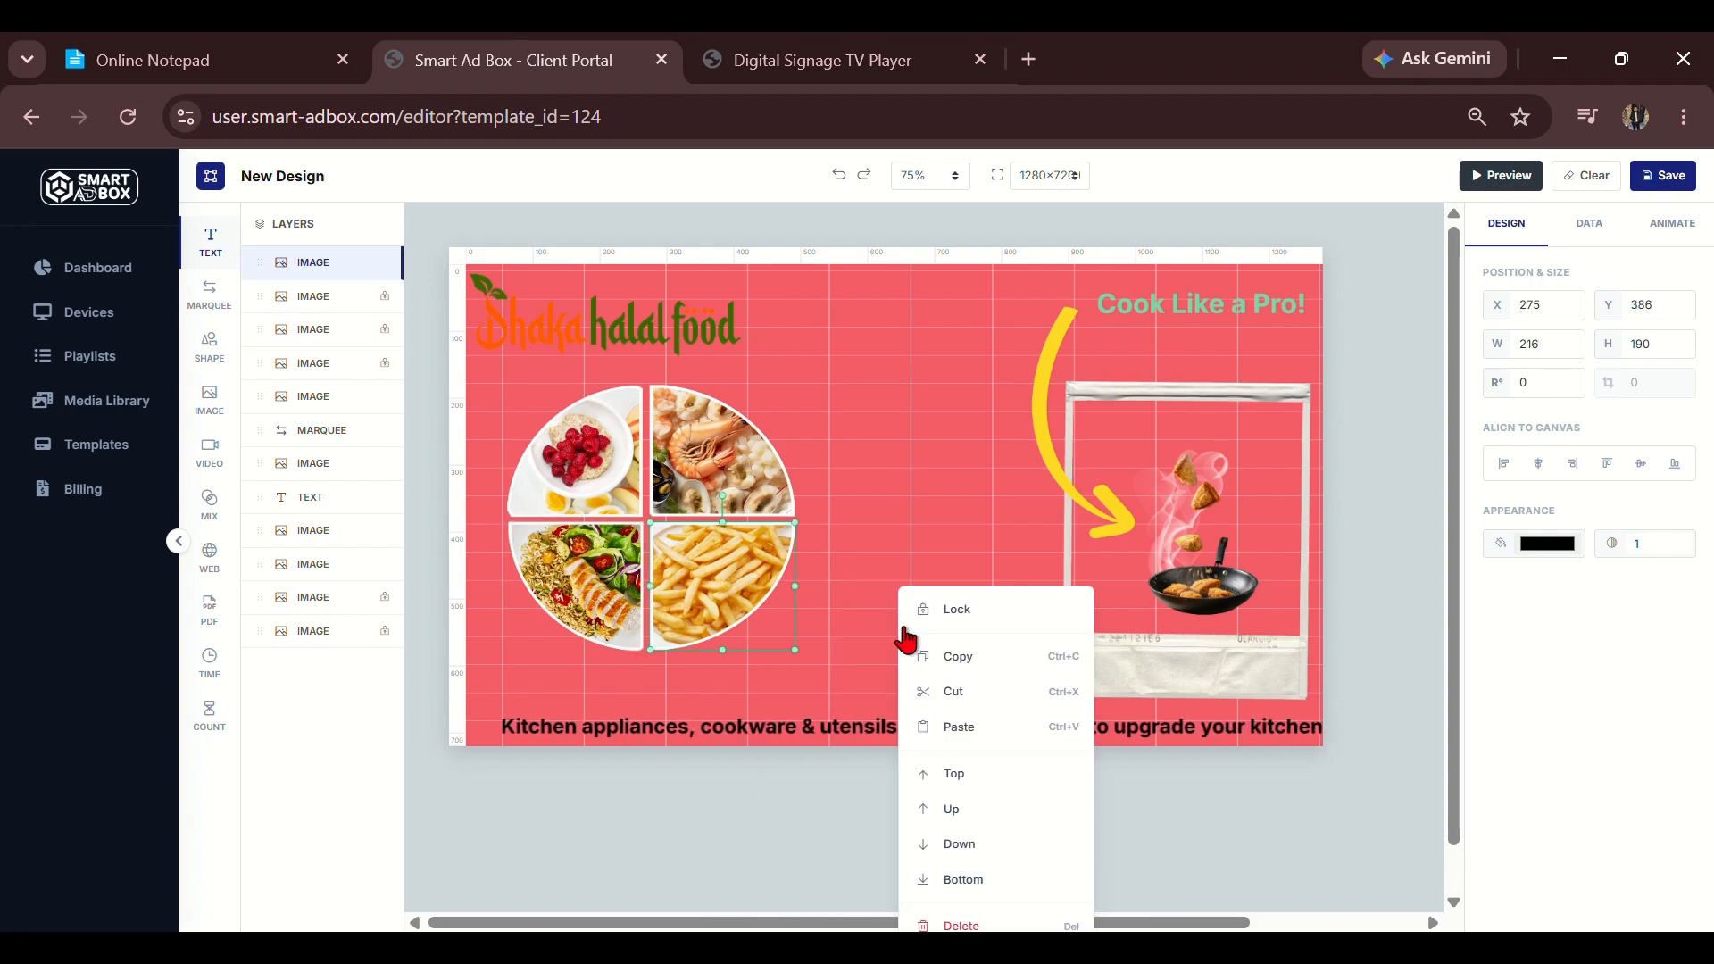
pyautogui.click(948, 609)
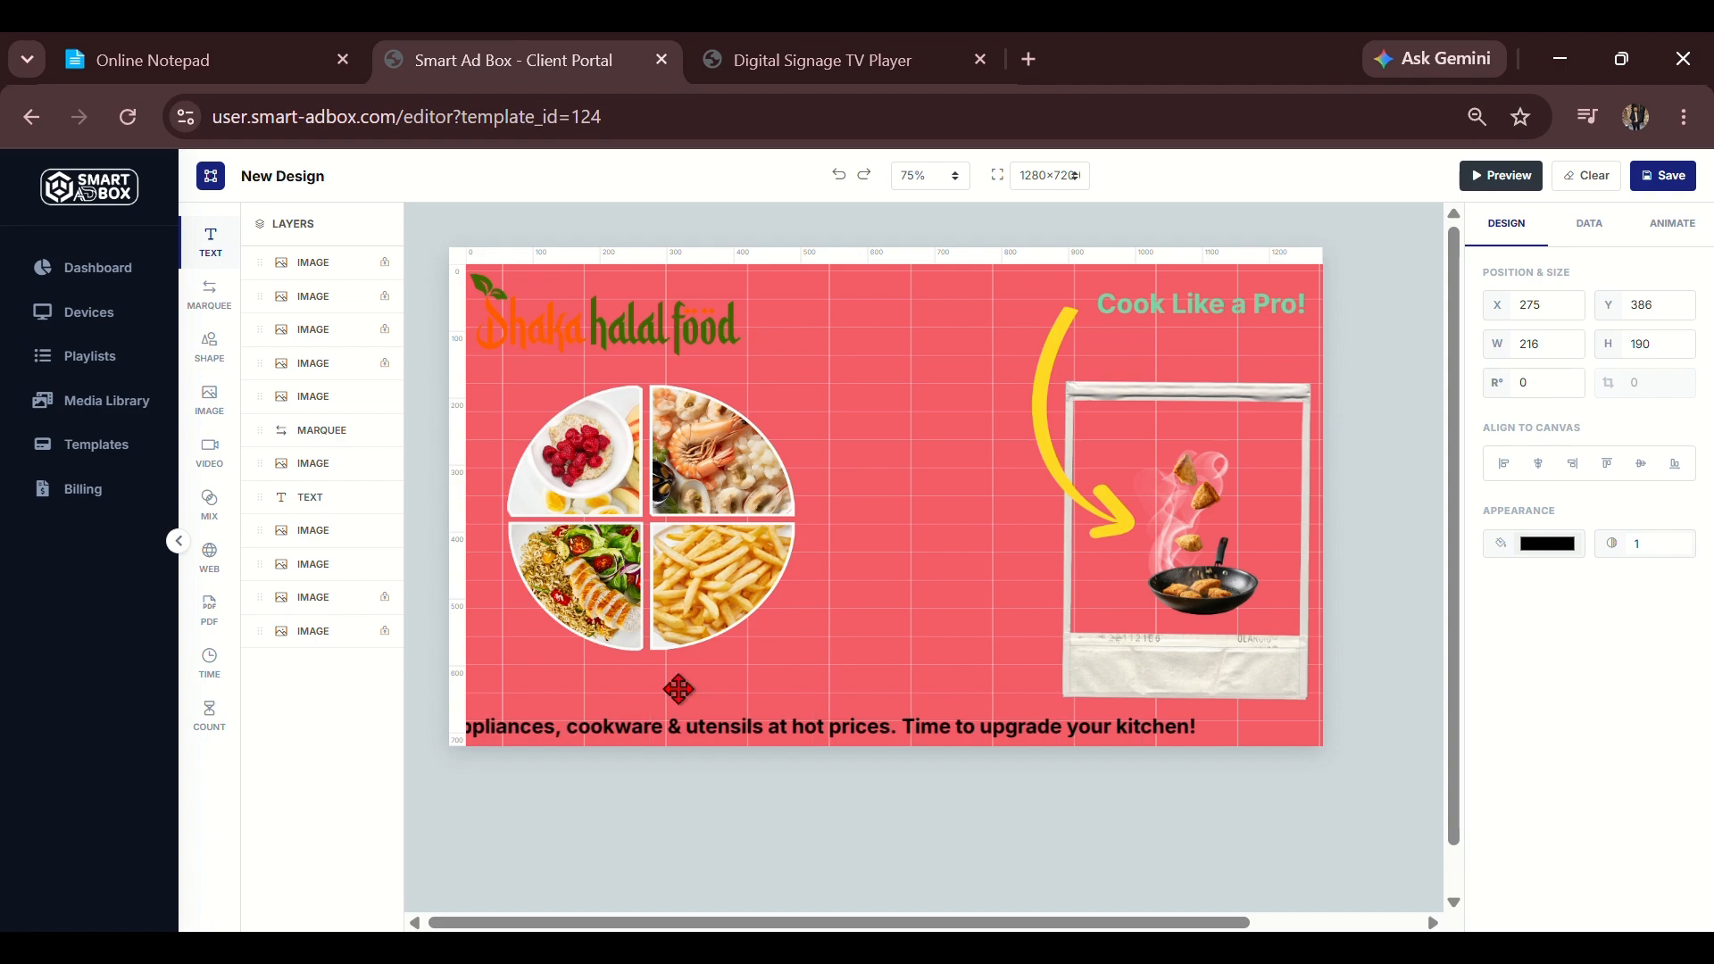
# Insert the Facebook icon from the saved media and shrink it to about 62 by 62 on the frame's bottom strip at X 1152, Y 576.
pyautogui.click(209, 400)
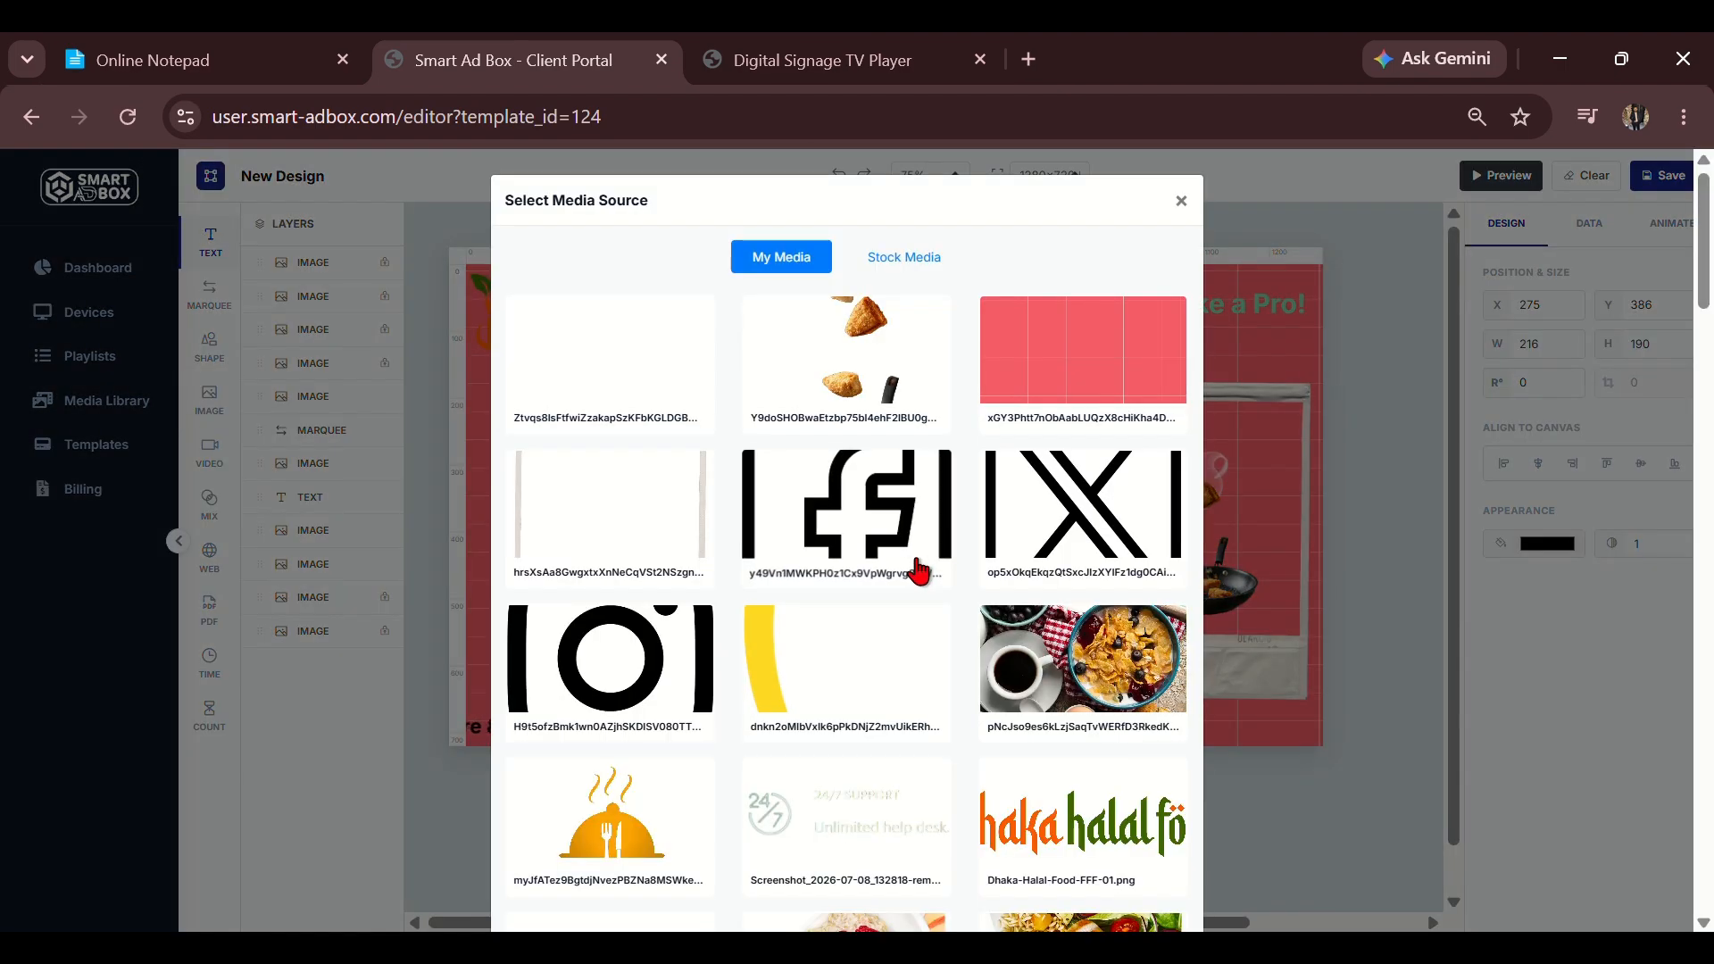
pyautogui.click(919, 562)
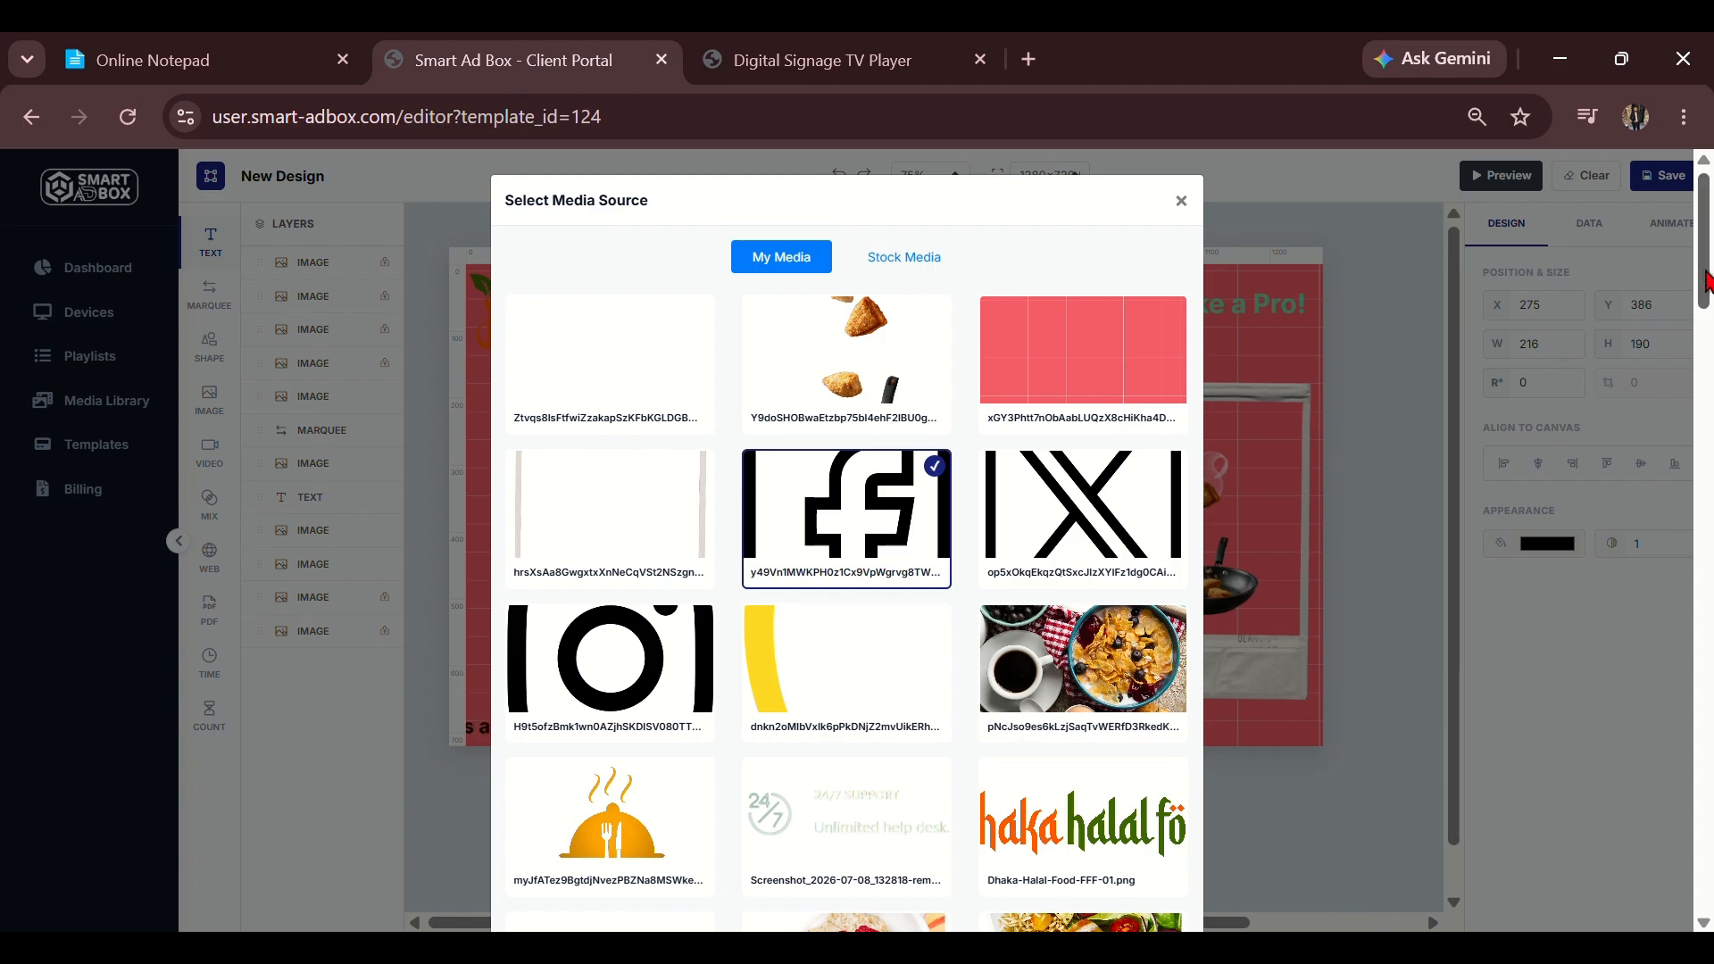
pyautogui.moveTo(1706, 284); pyautogui.dragTo(1705, 880)
pyautogui.click(1158, 881)
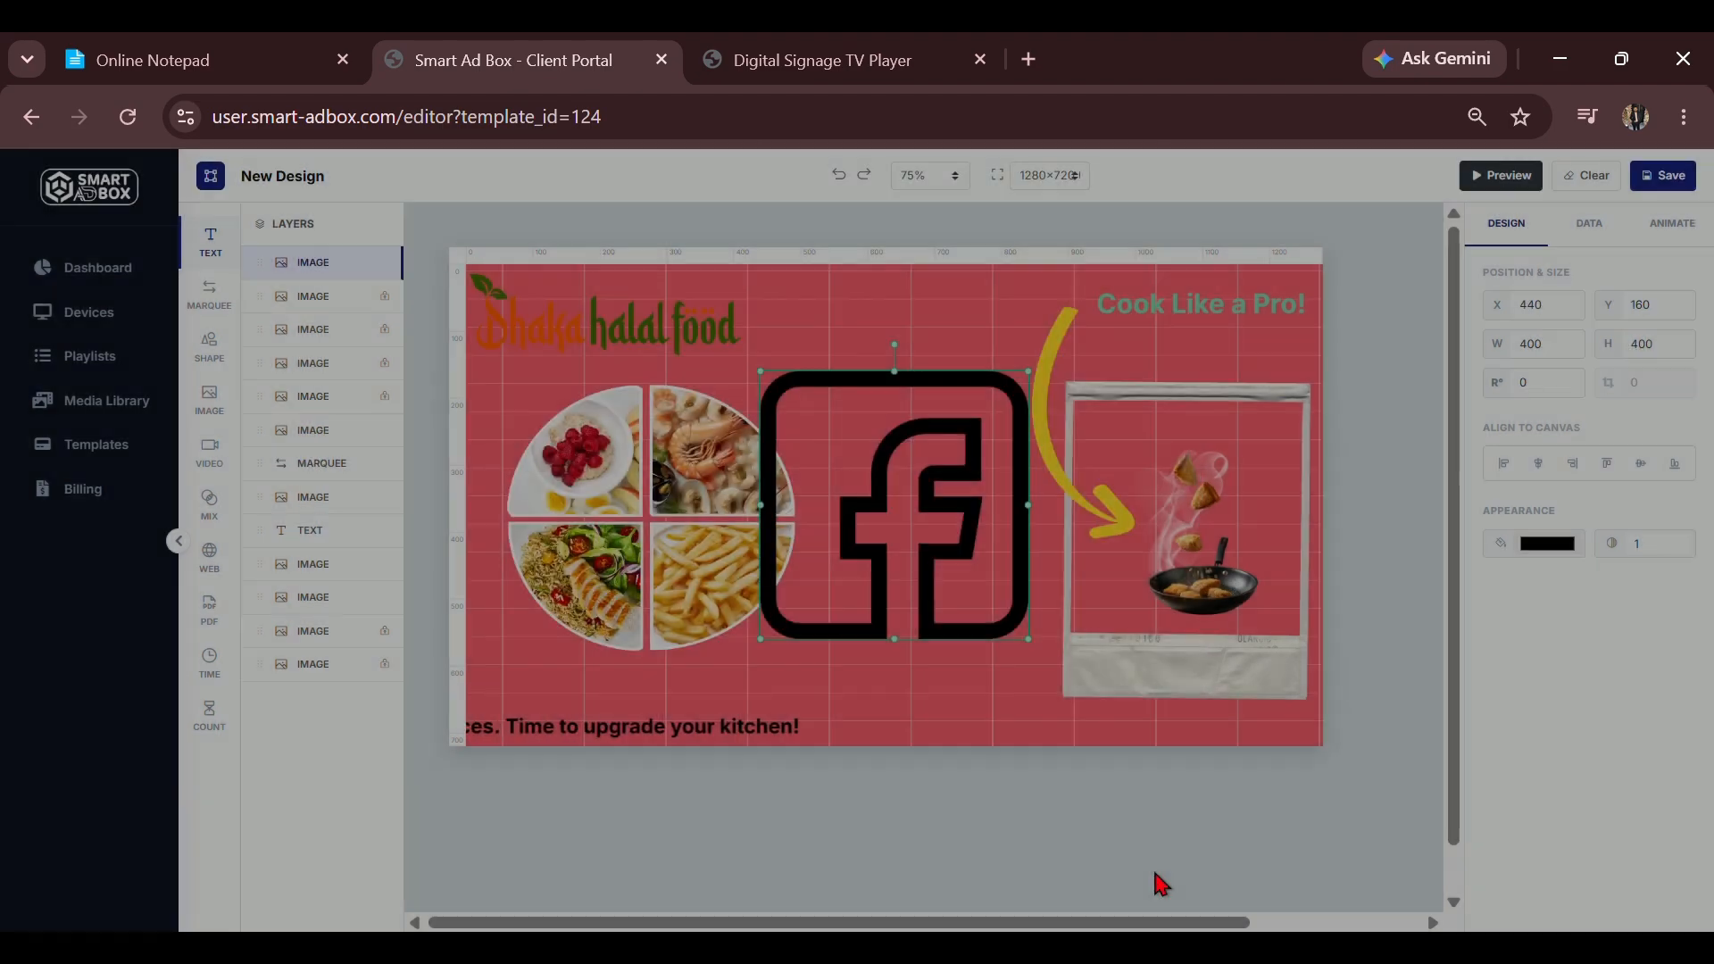
pyautogui.moveTo(1029, 639); pyautogui.dragTo(1259, 671)
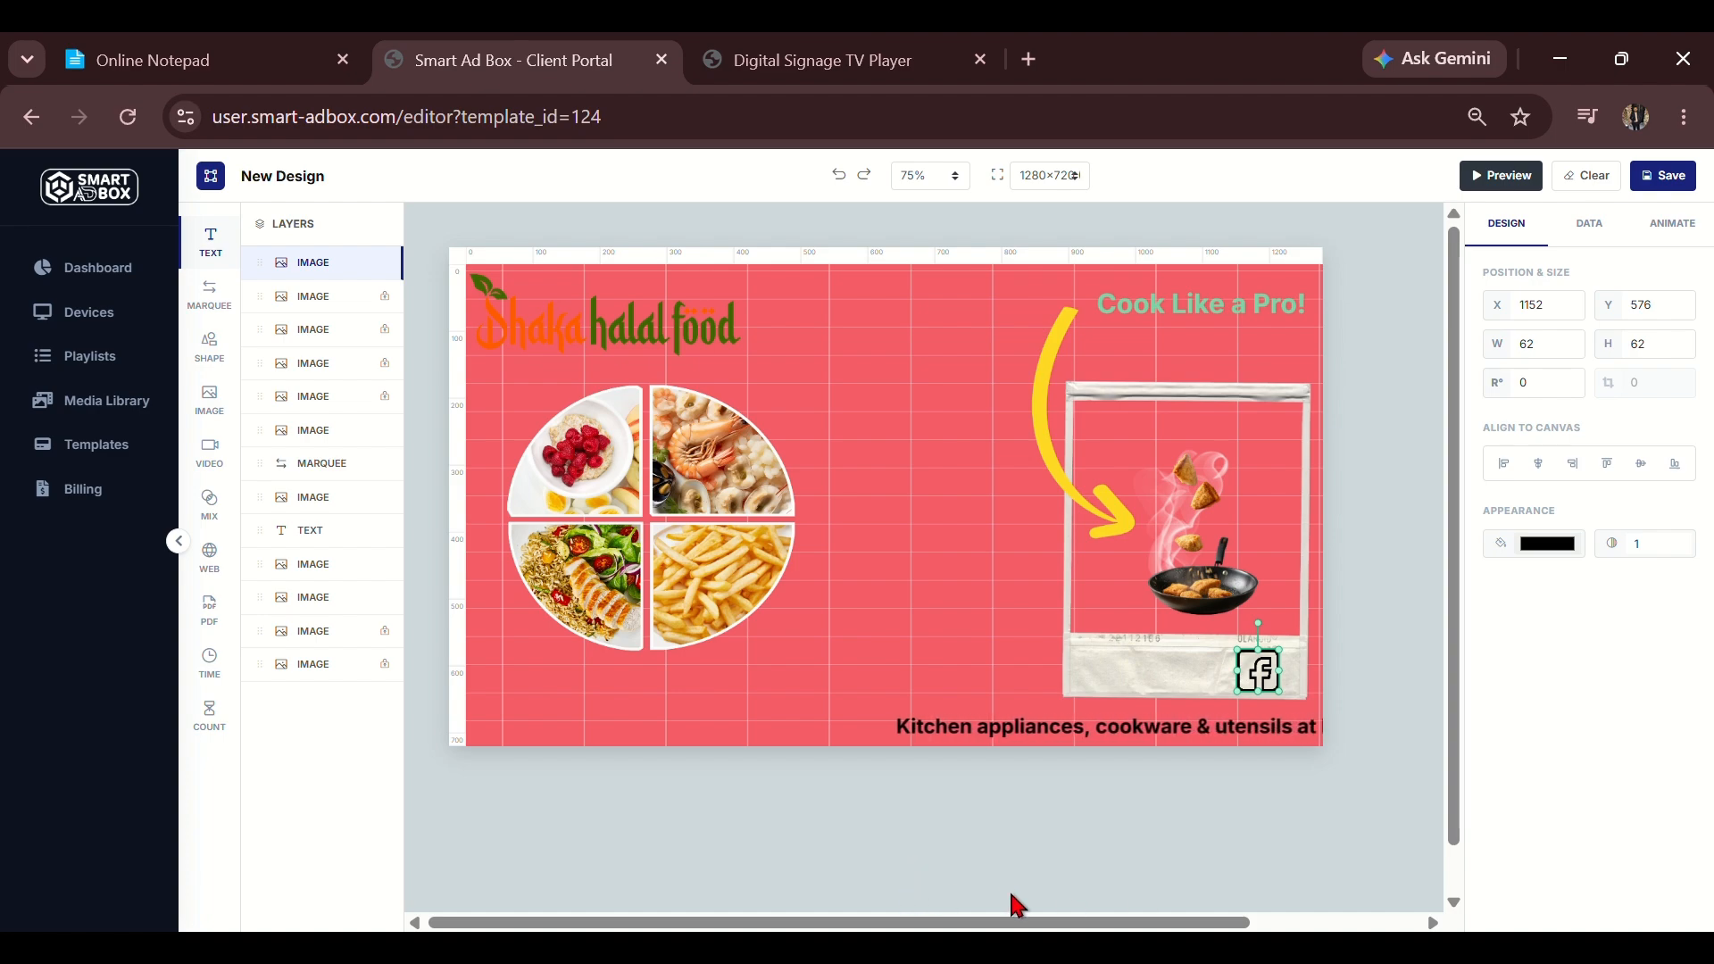
# Insert the X logo icon from the saved media and shrink it to about 74 by 74 beside the Facebook icon at X 1024, Y 569.
pyautogui.click(209, 400)
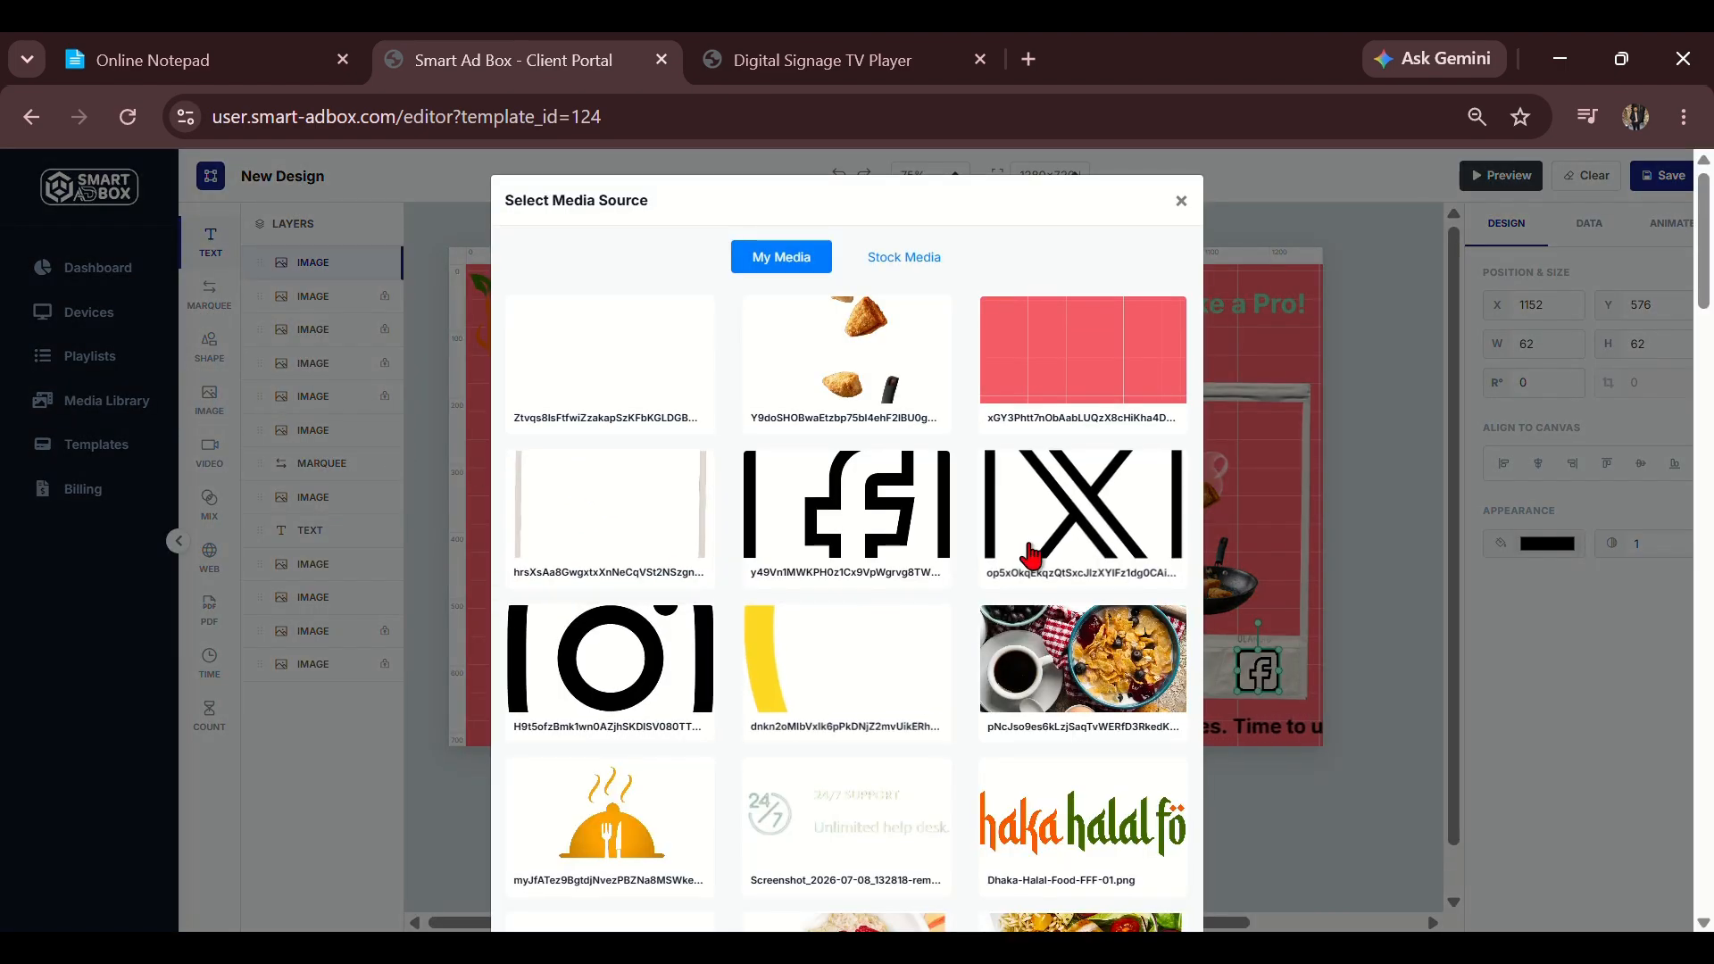
pyautogui.click(1074, 549)
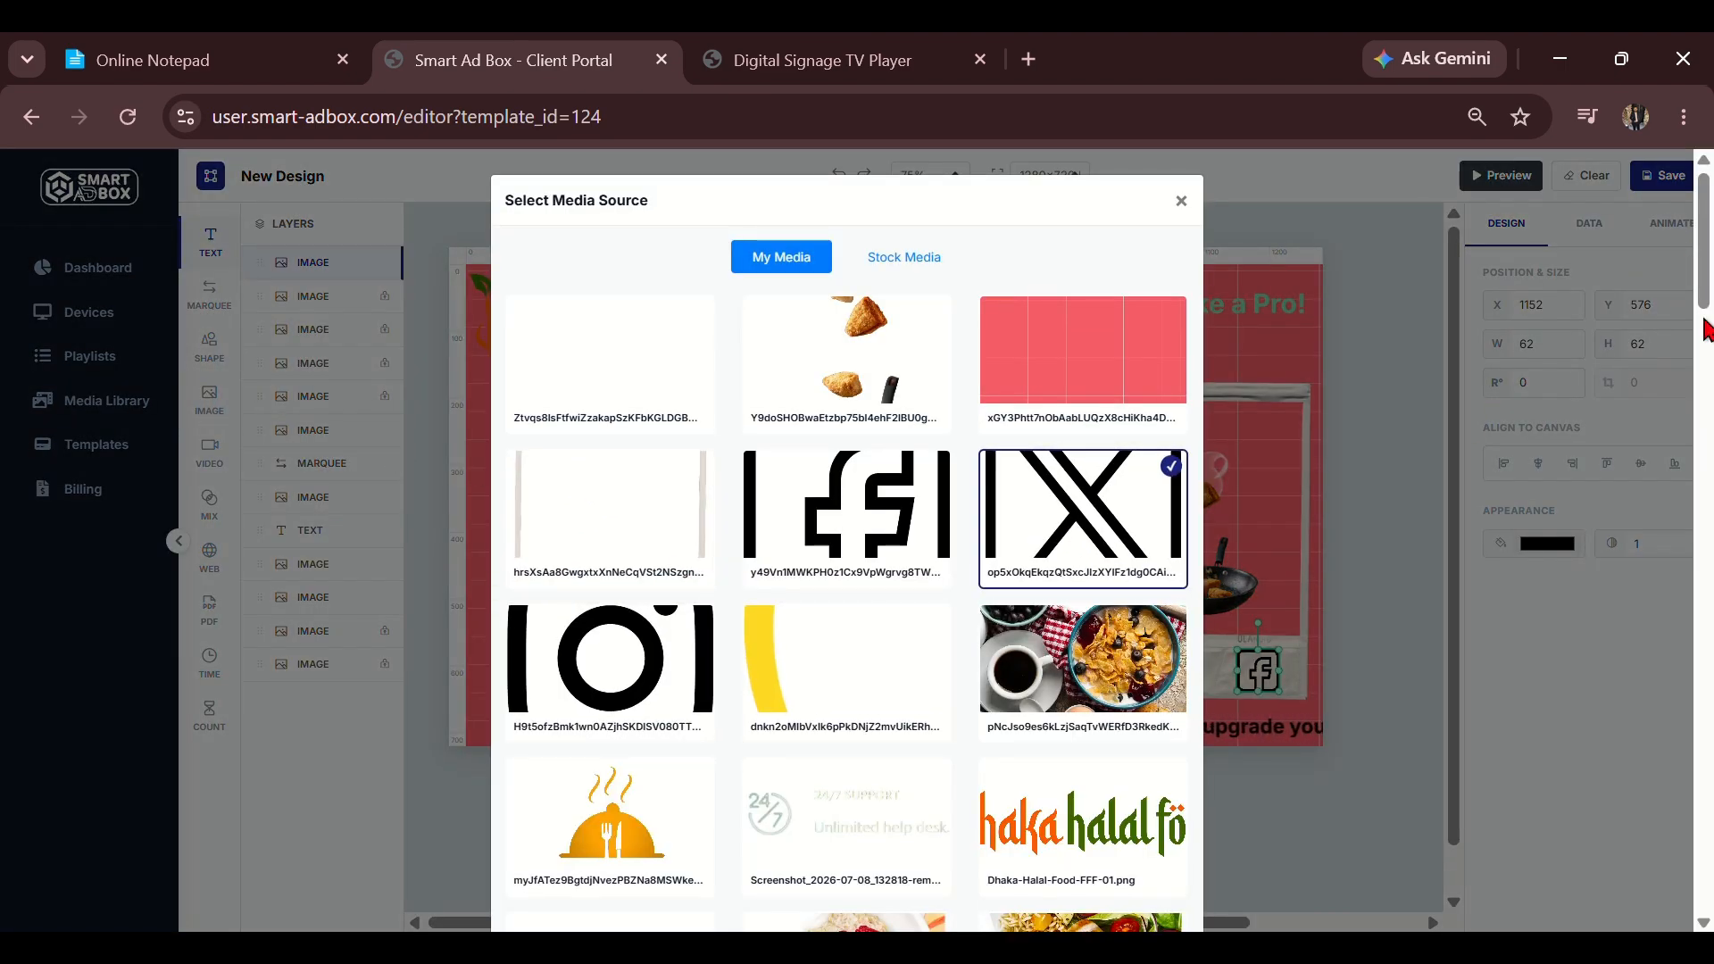
pyautogui.moveTo(1706, 270); pyautogui.dragTo(1706, 902)
pyautogui.click(1083, 871)
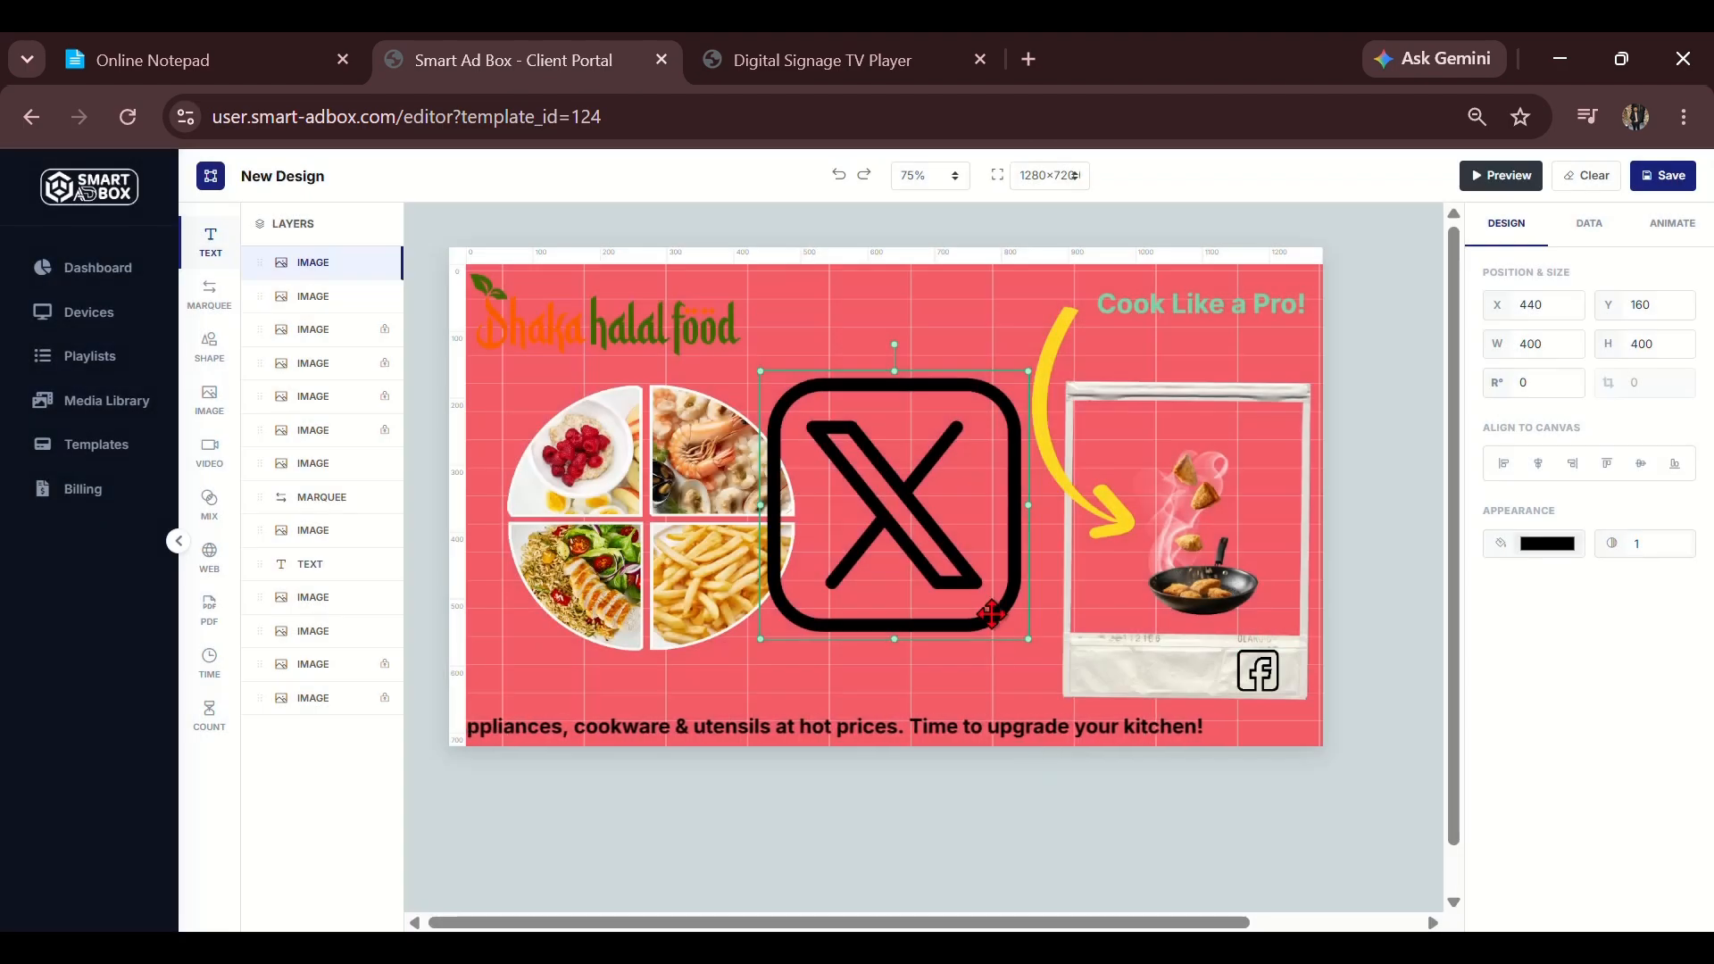
pyautogui.moveTo(1031, 639); pyautogui.dragTo(1204, 695)
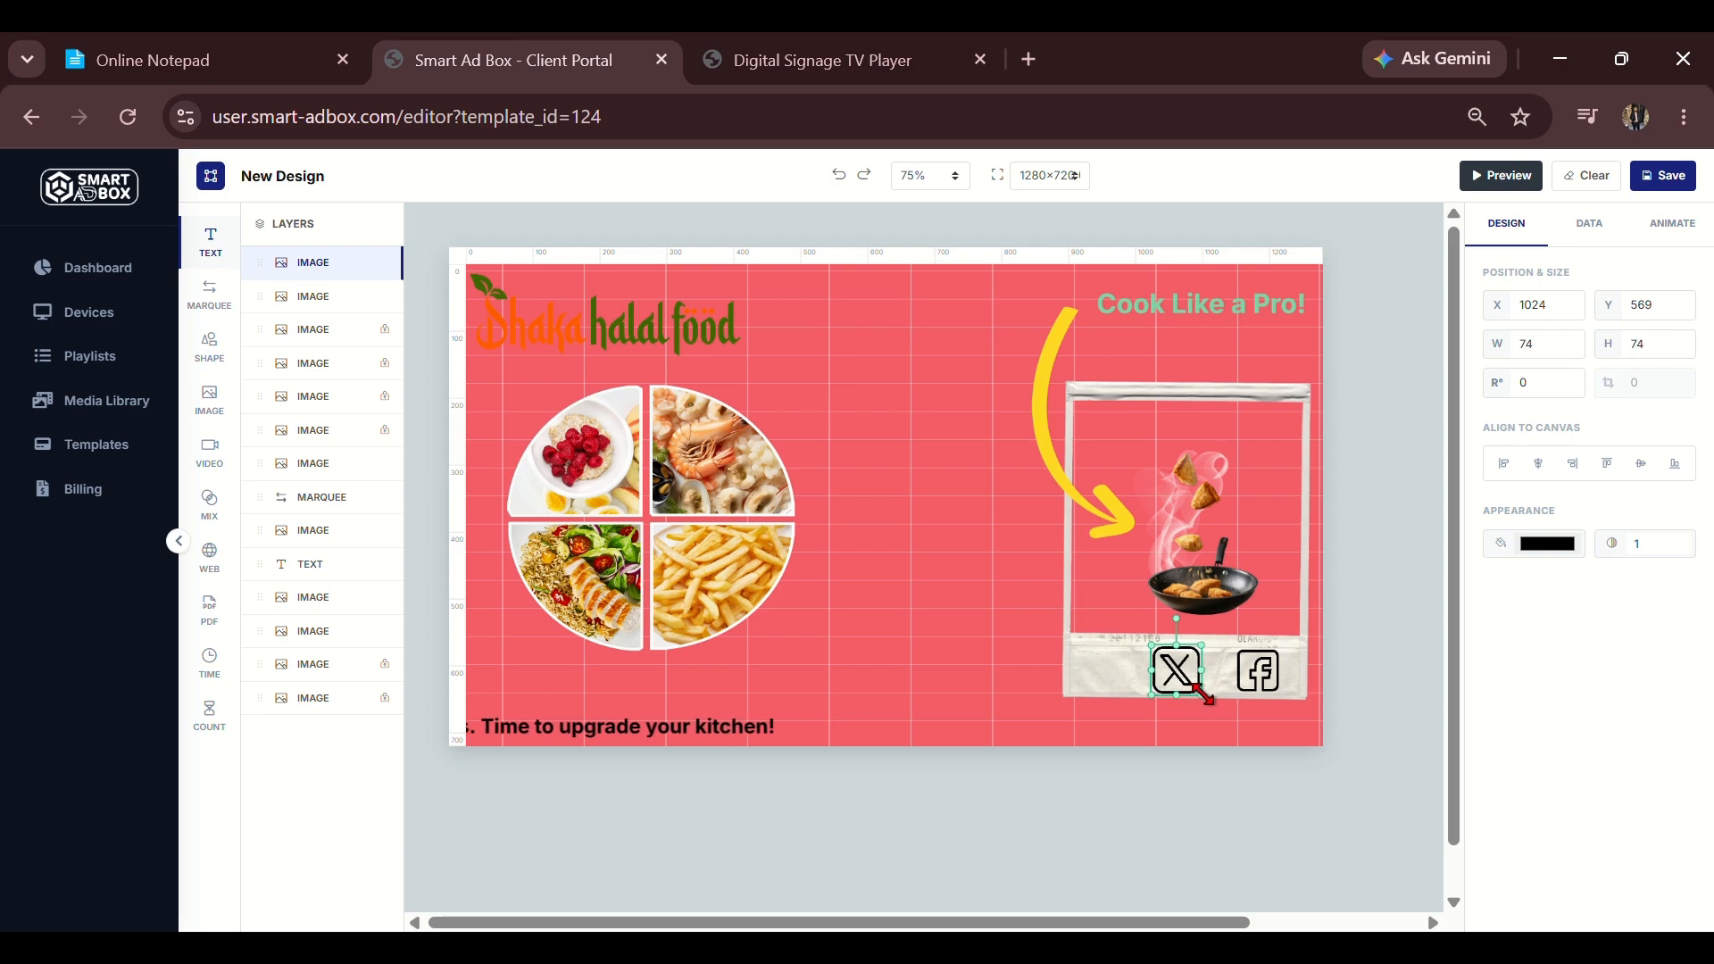
# Resize the X logo icon on the frame's bottom strip to about 66 by 66 at X 1036, Y 573.
pyautogui.moveTo(1206, 696); pyautogui.dragTo(1209, 700)
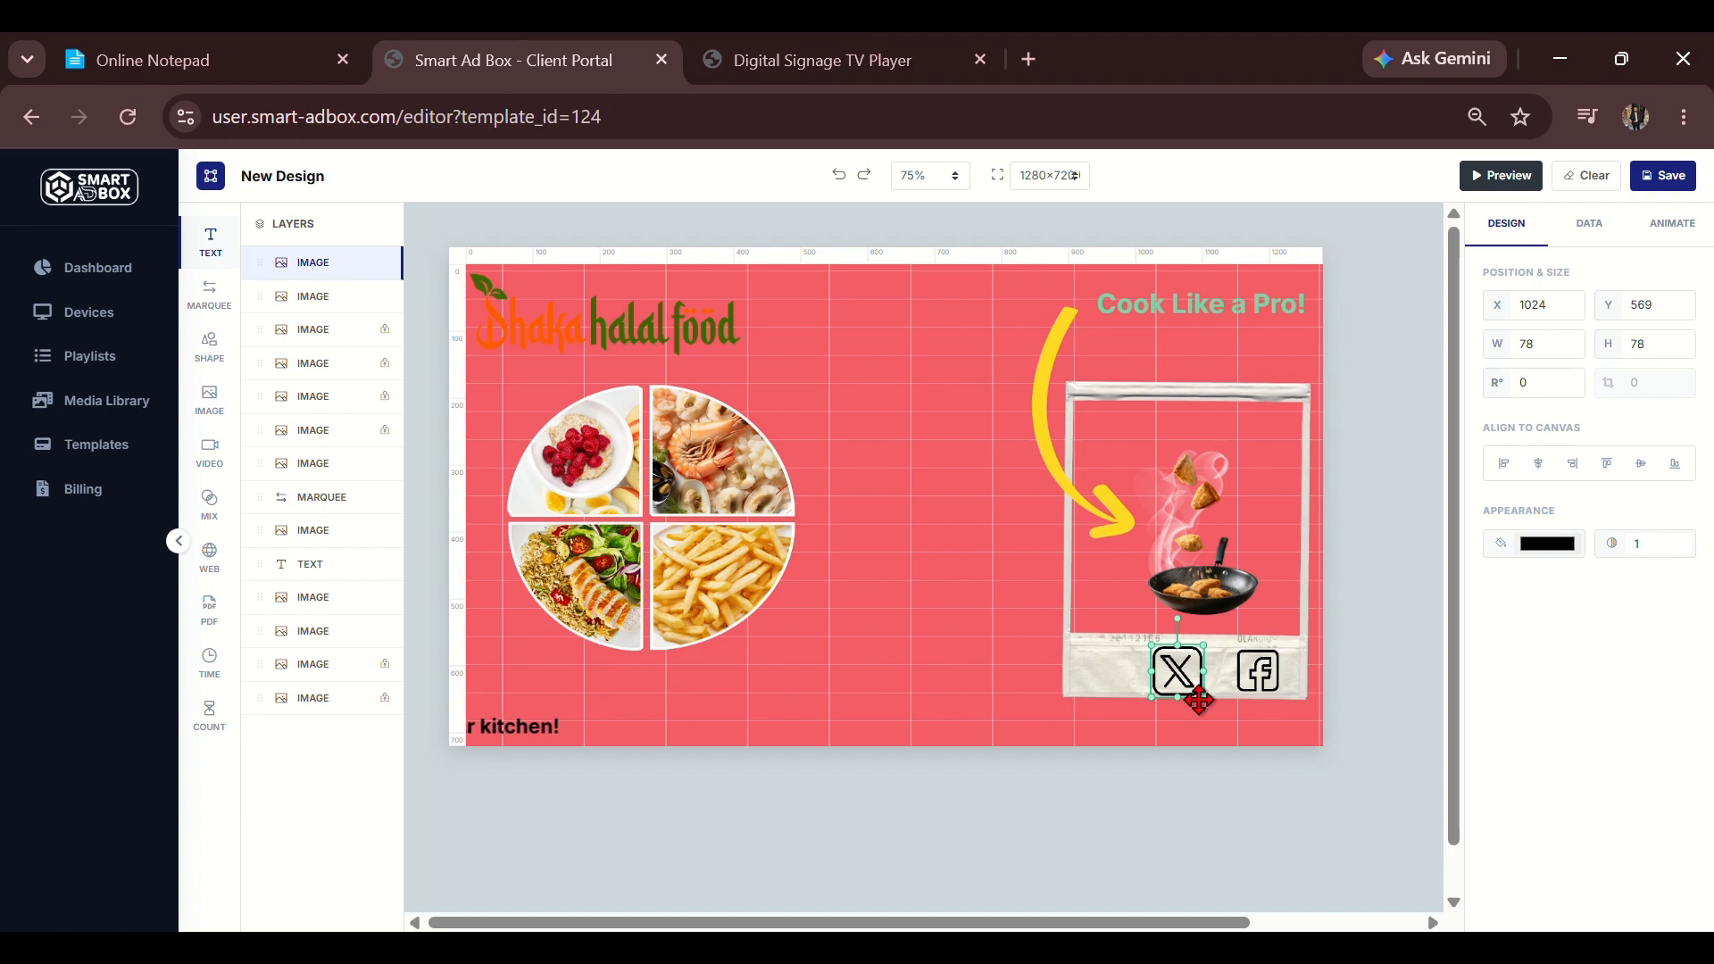
pyautogui.moveTo(1206, 700); pyautogui.dragTo(1191, 678)
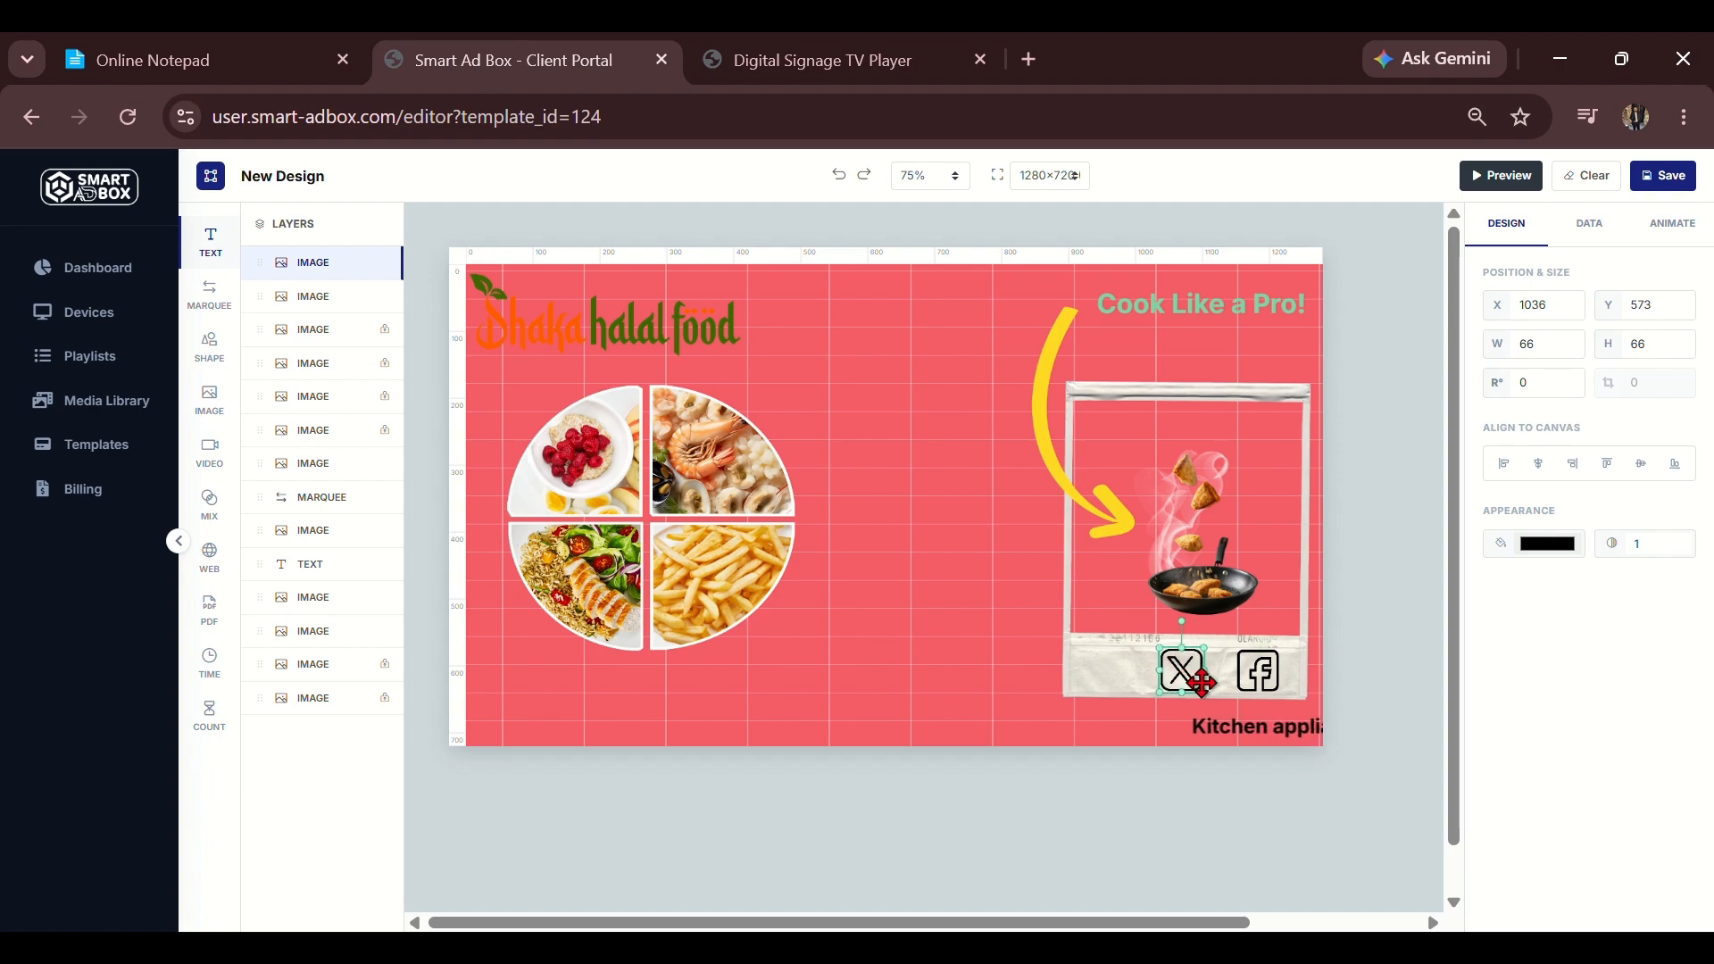
pyautogui.click(925, 647)
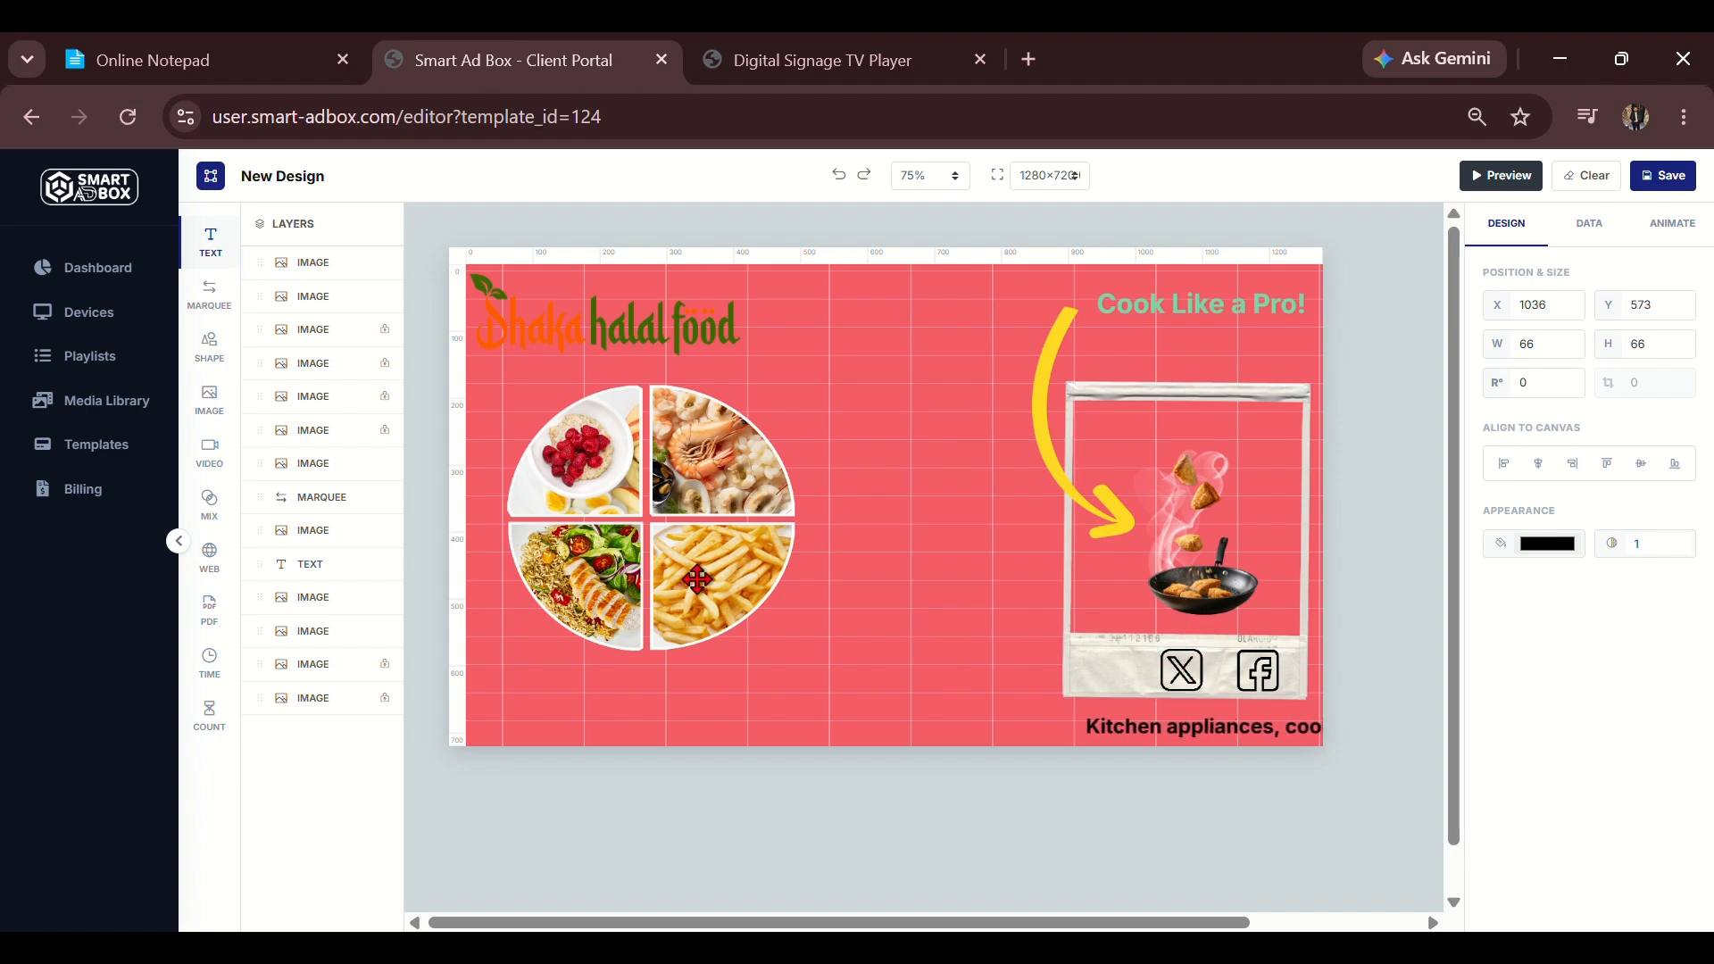
# Insert the Instagram icon from the saved media and shrink it to about 68 by 68 beside the X logo at X 921, Y 572.
pyautogui.click(206, 402)
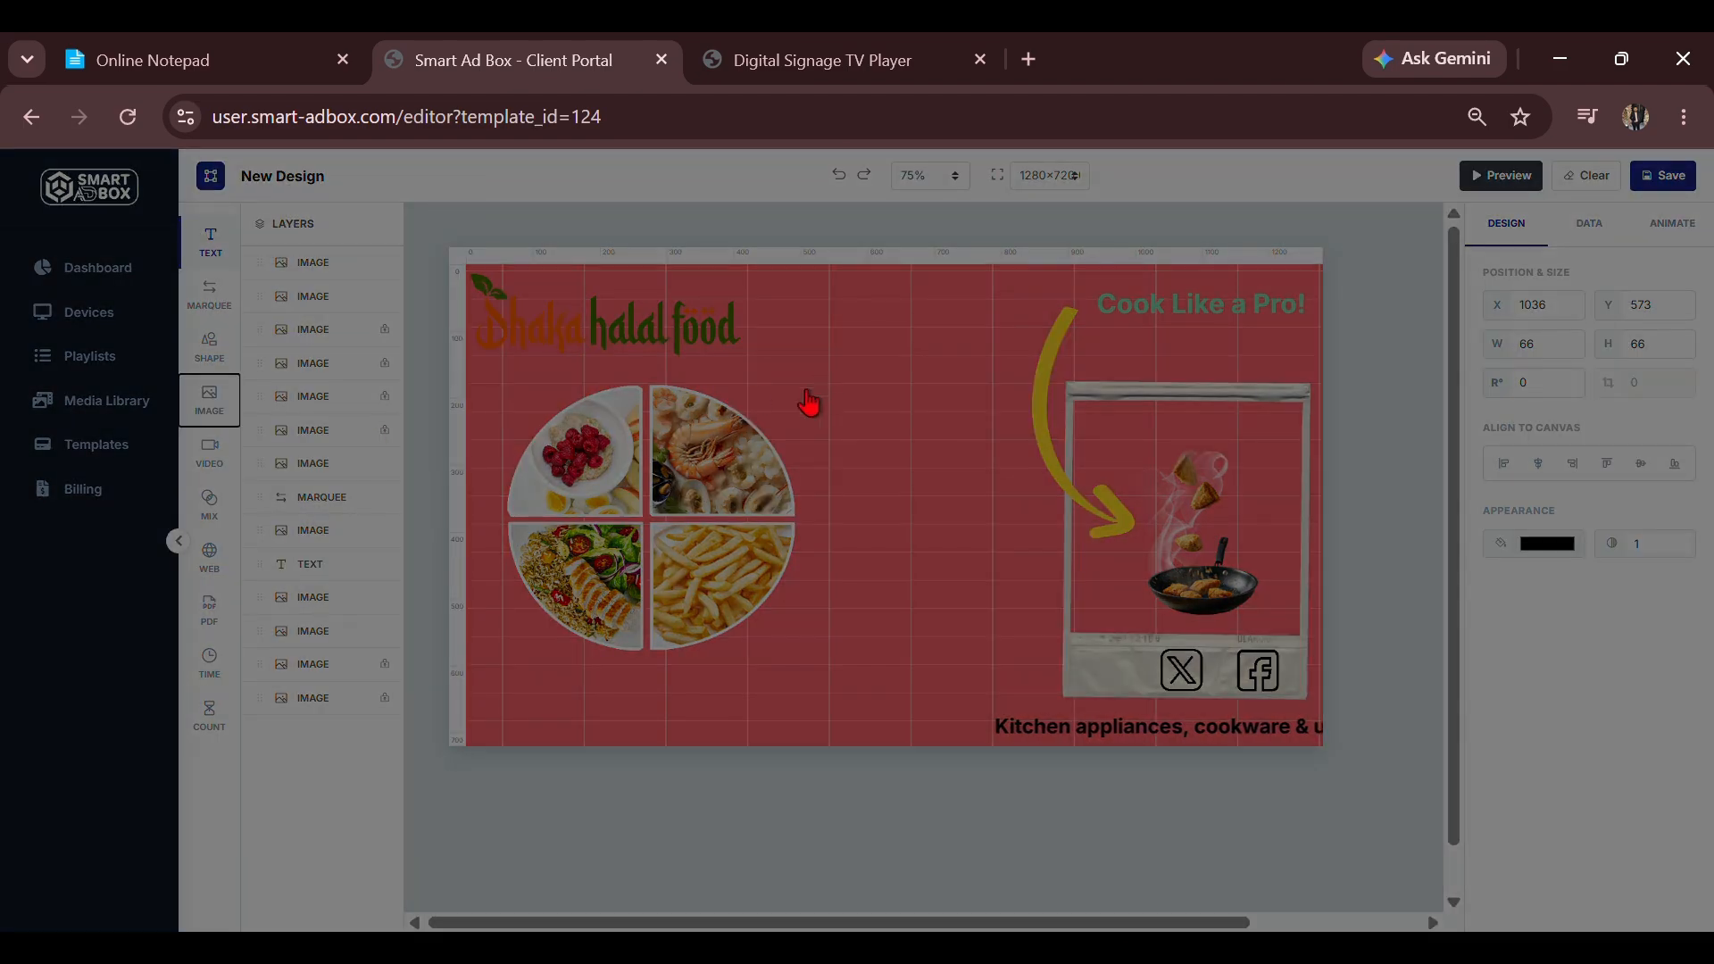
pyautogui.scroll(-5, 642, 292)
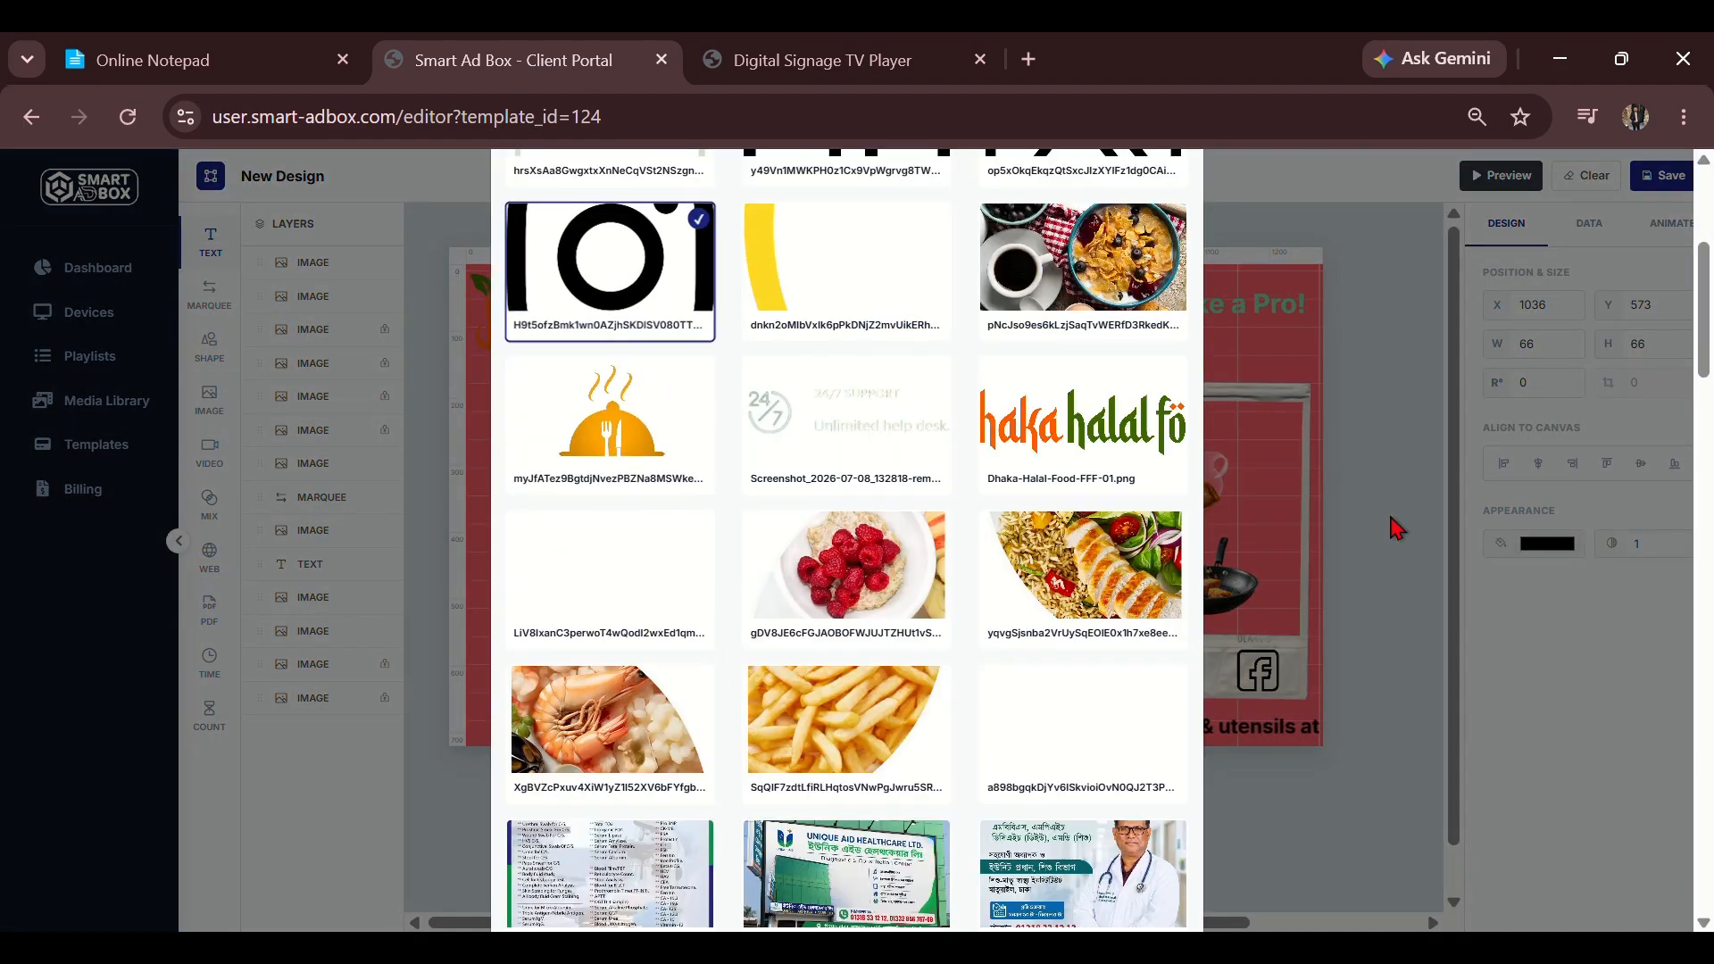
pyautogui.scroll(-15, 919, 738)
pyautogui.scroll(-5, 1149, 842)
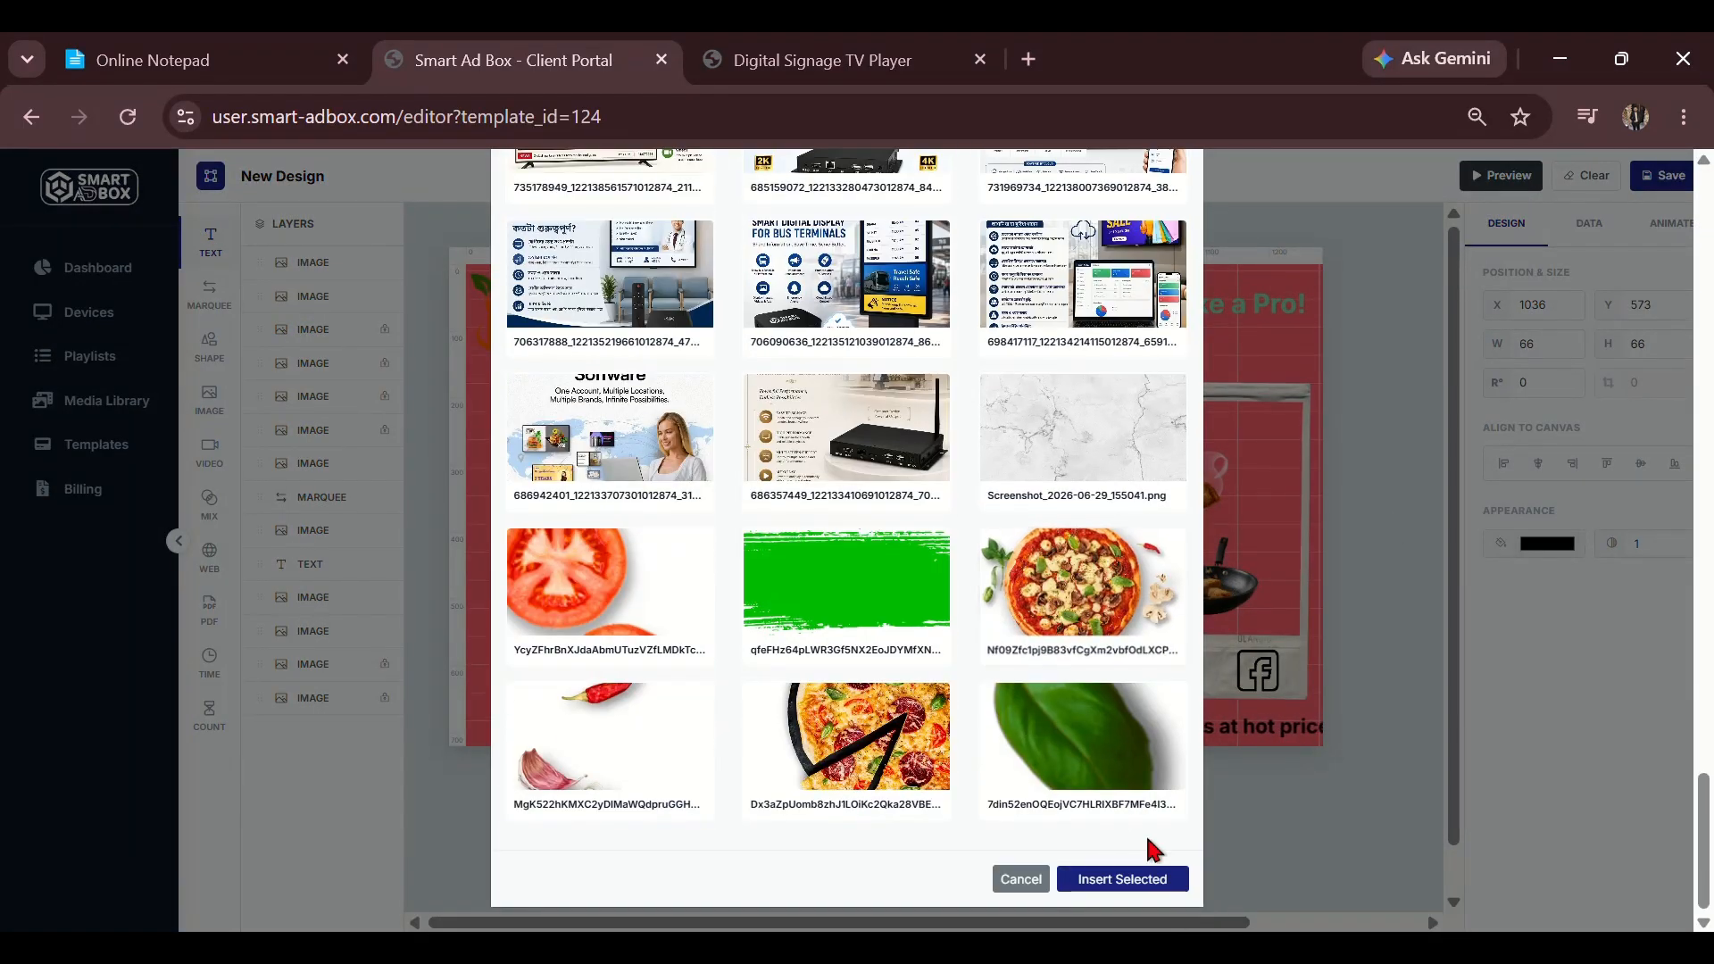
pyautogui.click(1150, 877)
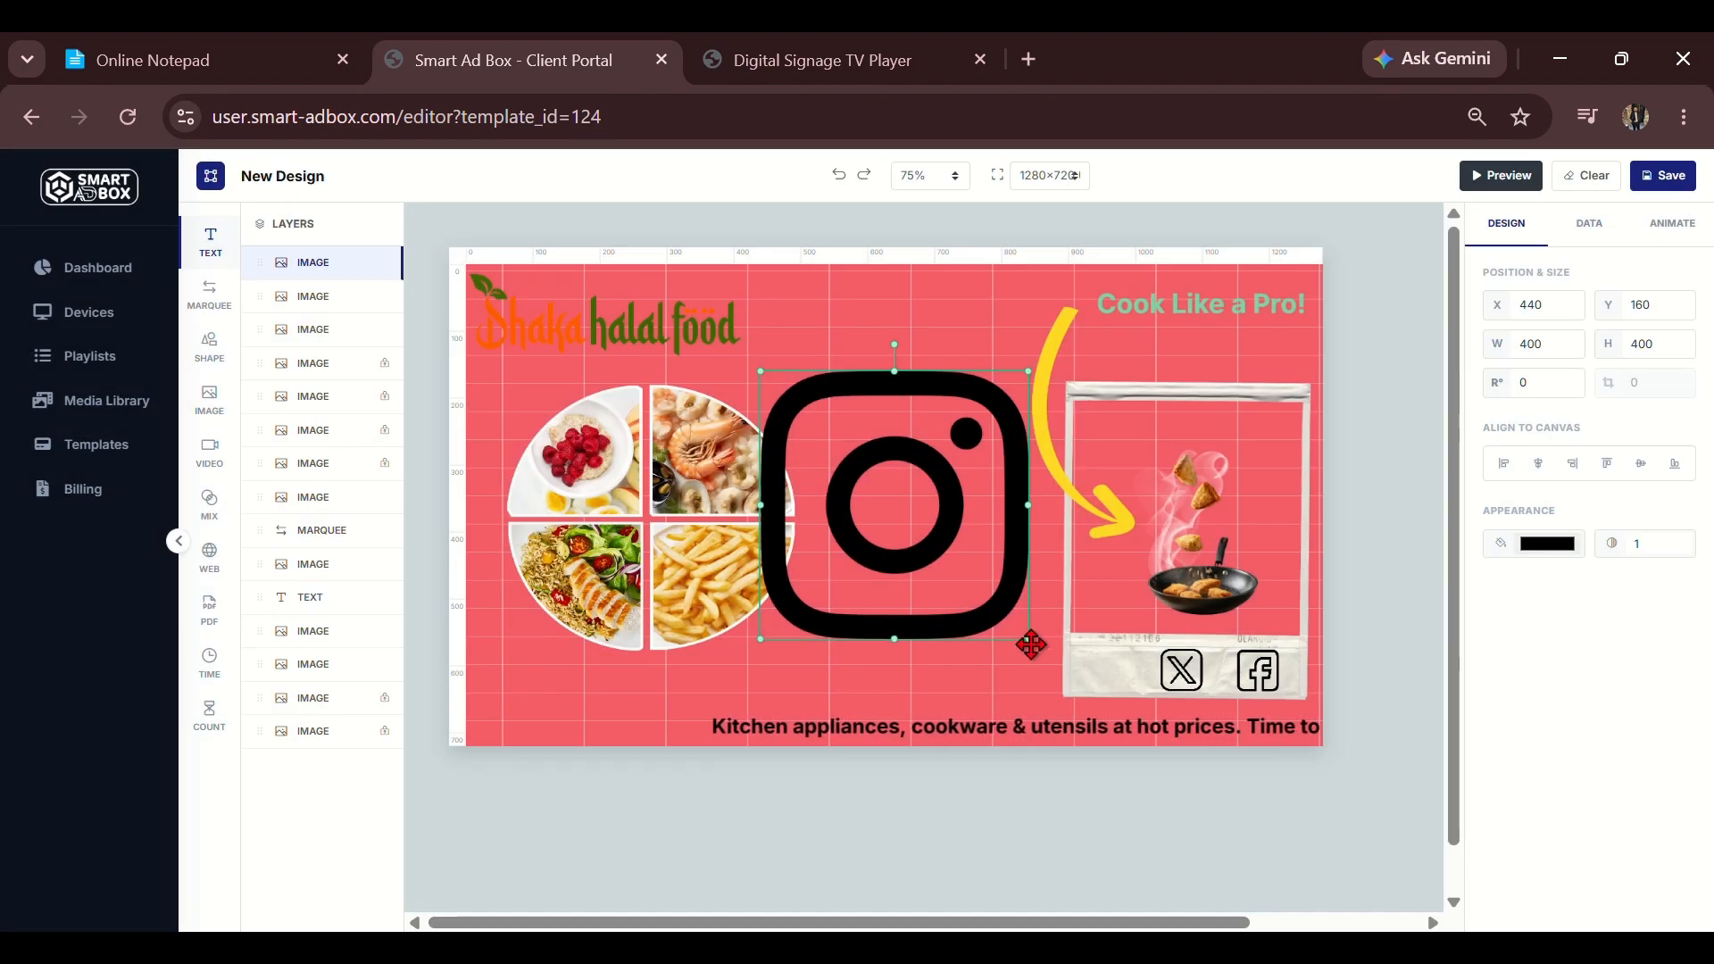
pyautogui.moveTo(1028, 638); pyautogui.dragTo(1111, 676)
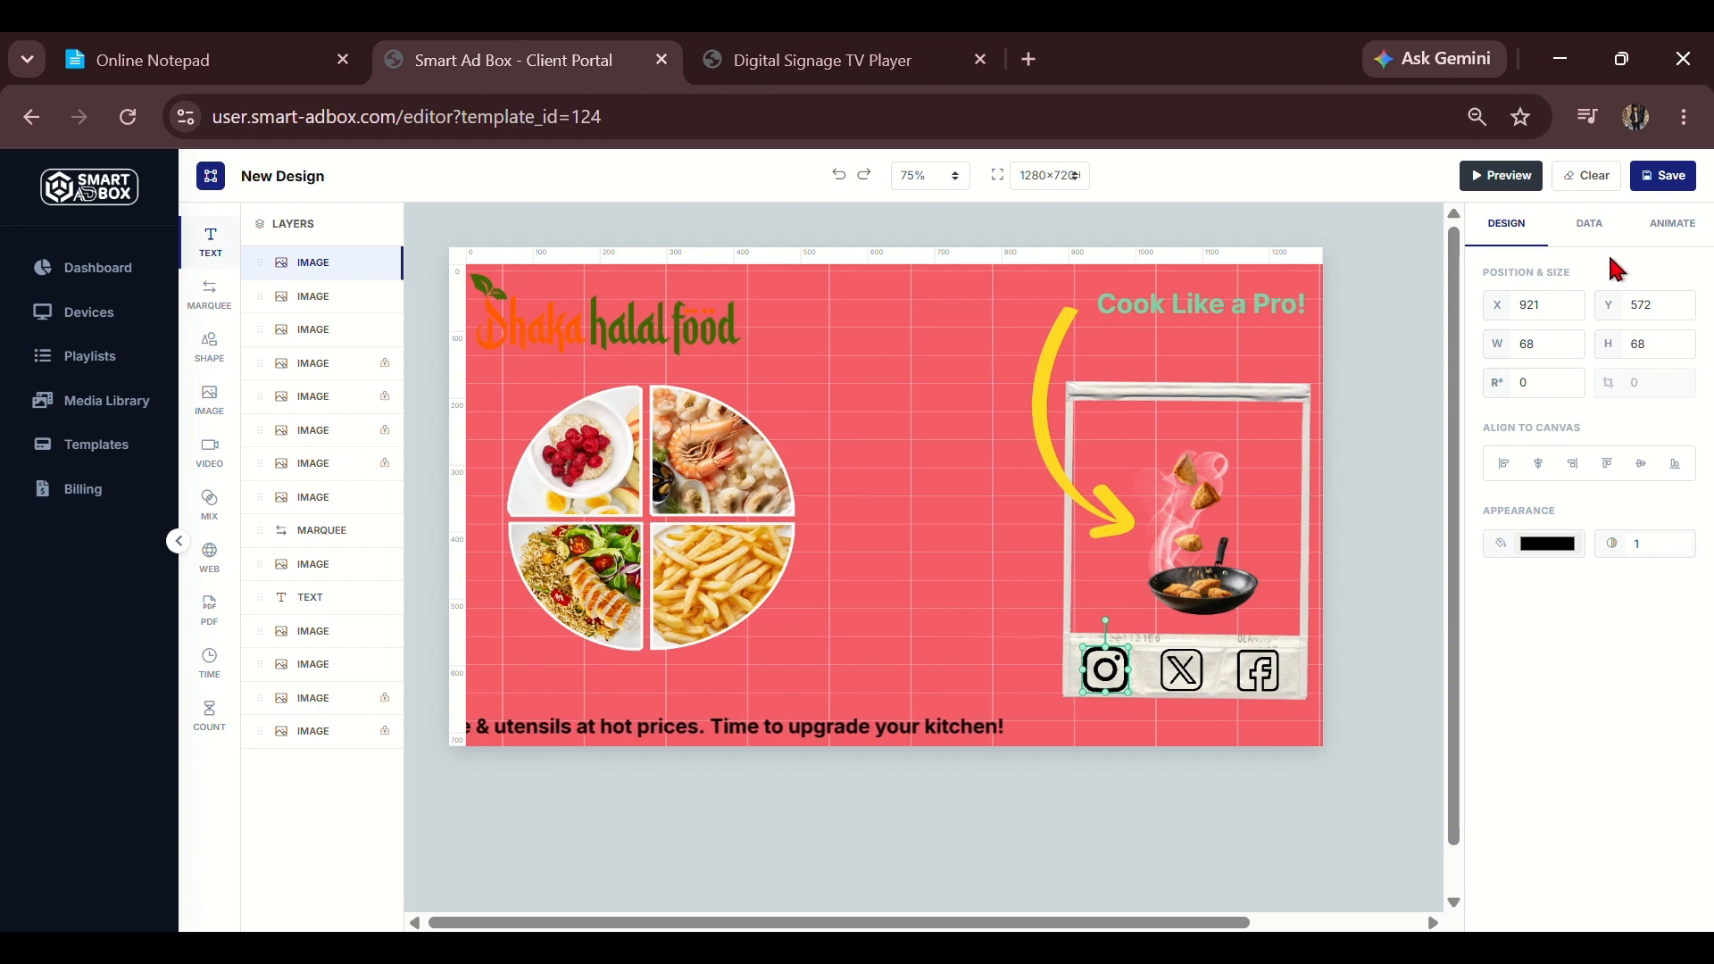
# Give the Instagram icon a zoomIn entrance animation with Loop playback and save the design.
pyautogui.click(1673, 231)
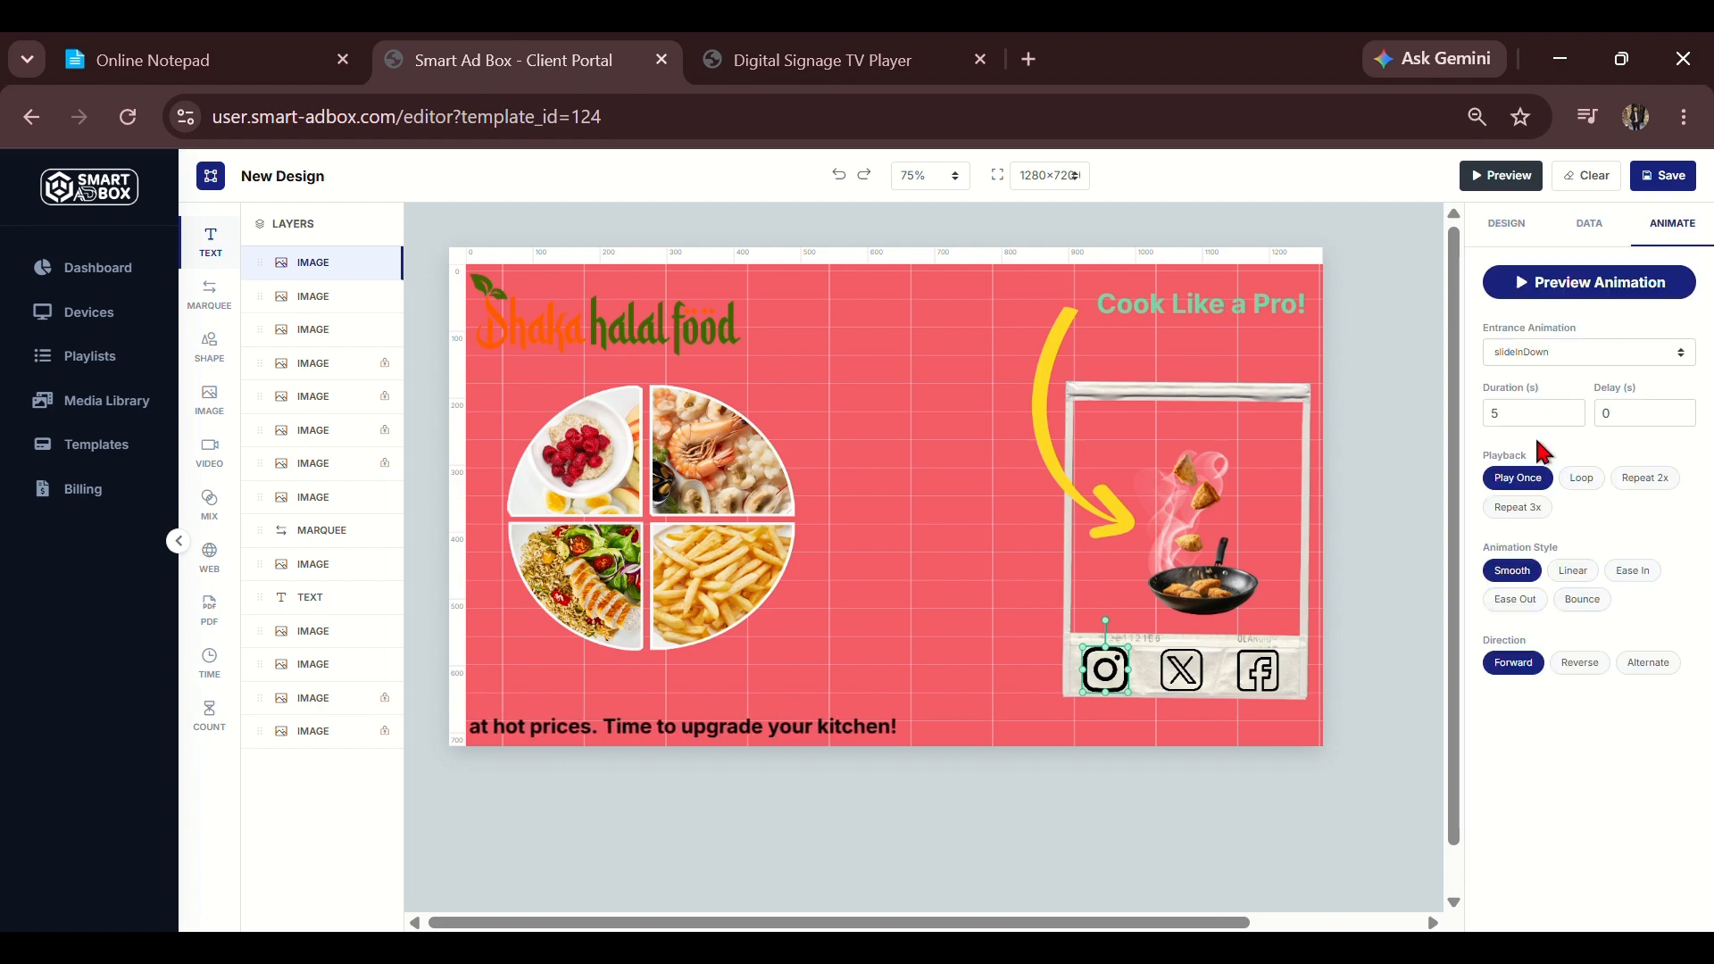
pyautogui.click(1569, 350)
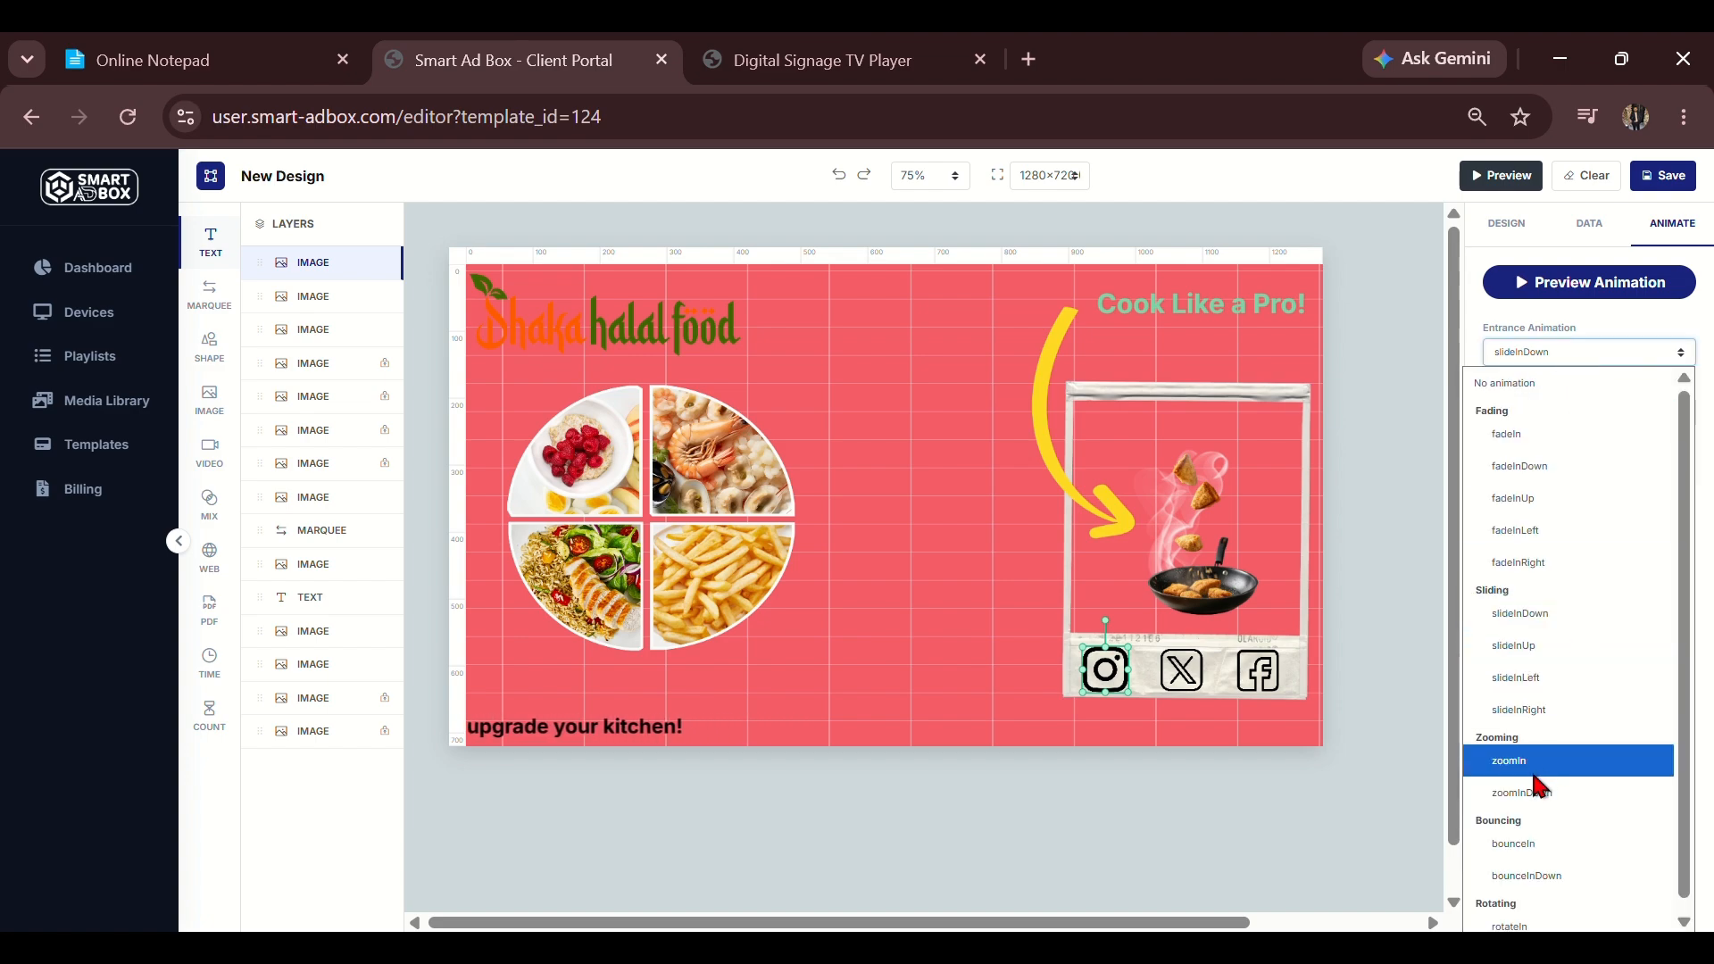
pyautogui.click(1547, 770)
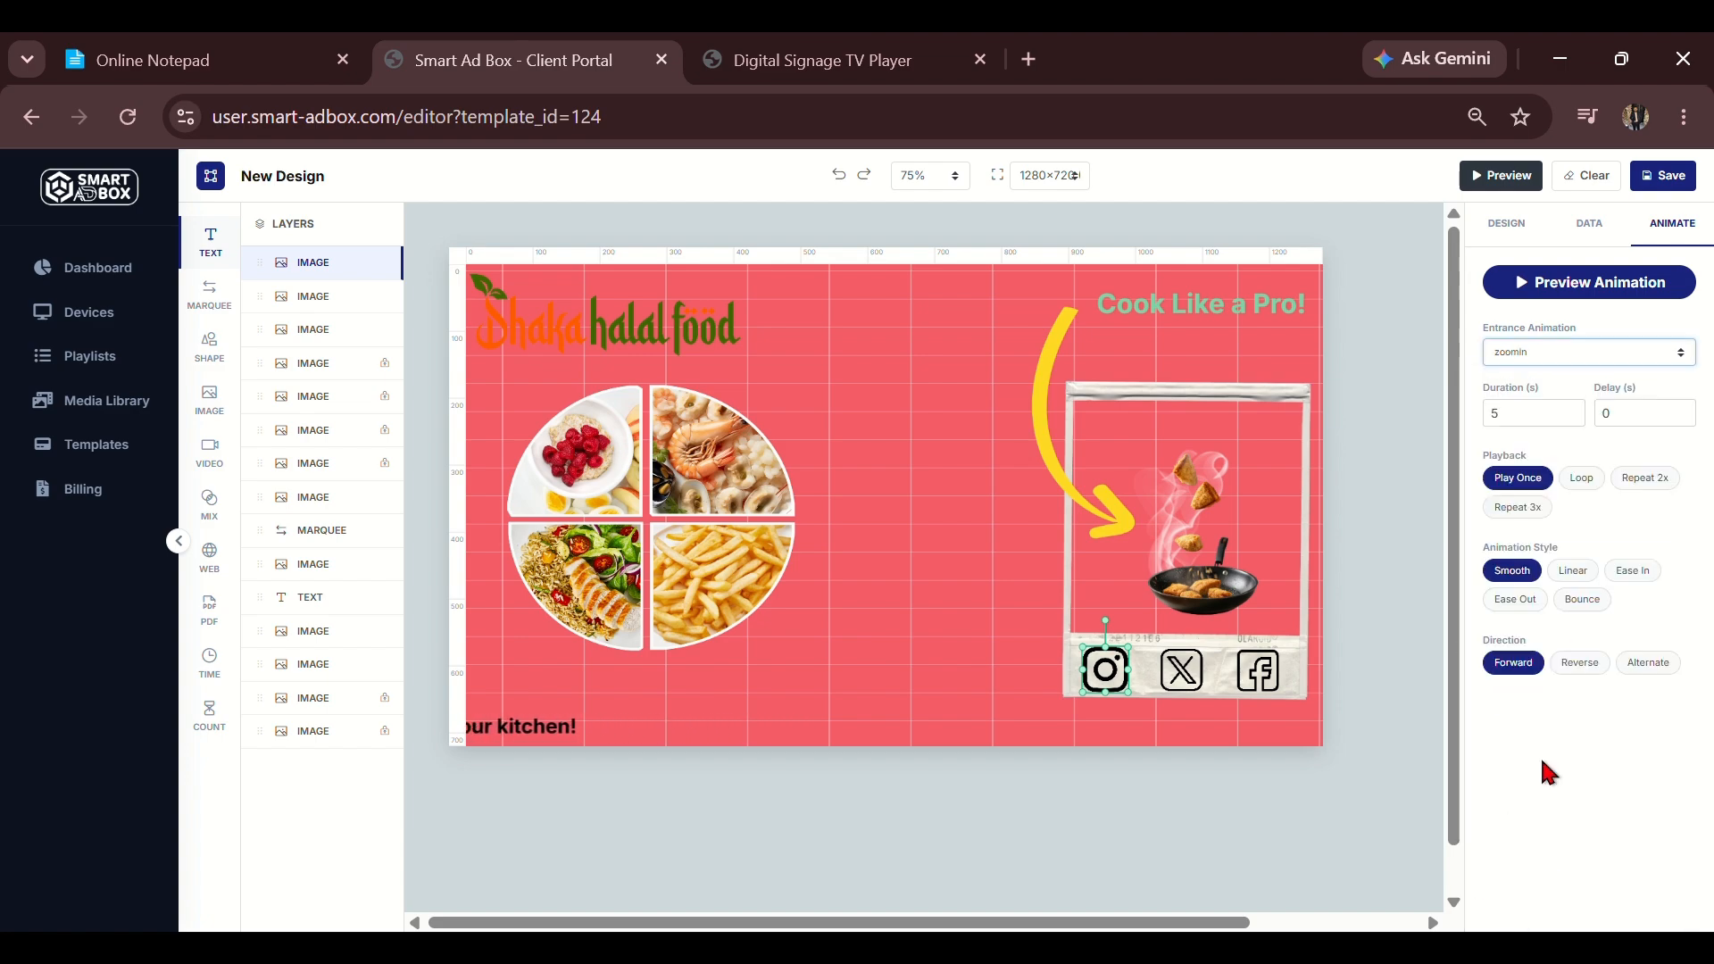
pyautogui.click(1581, 478)
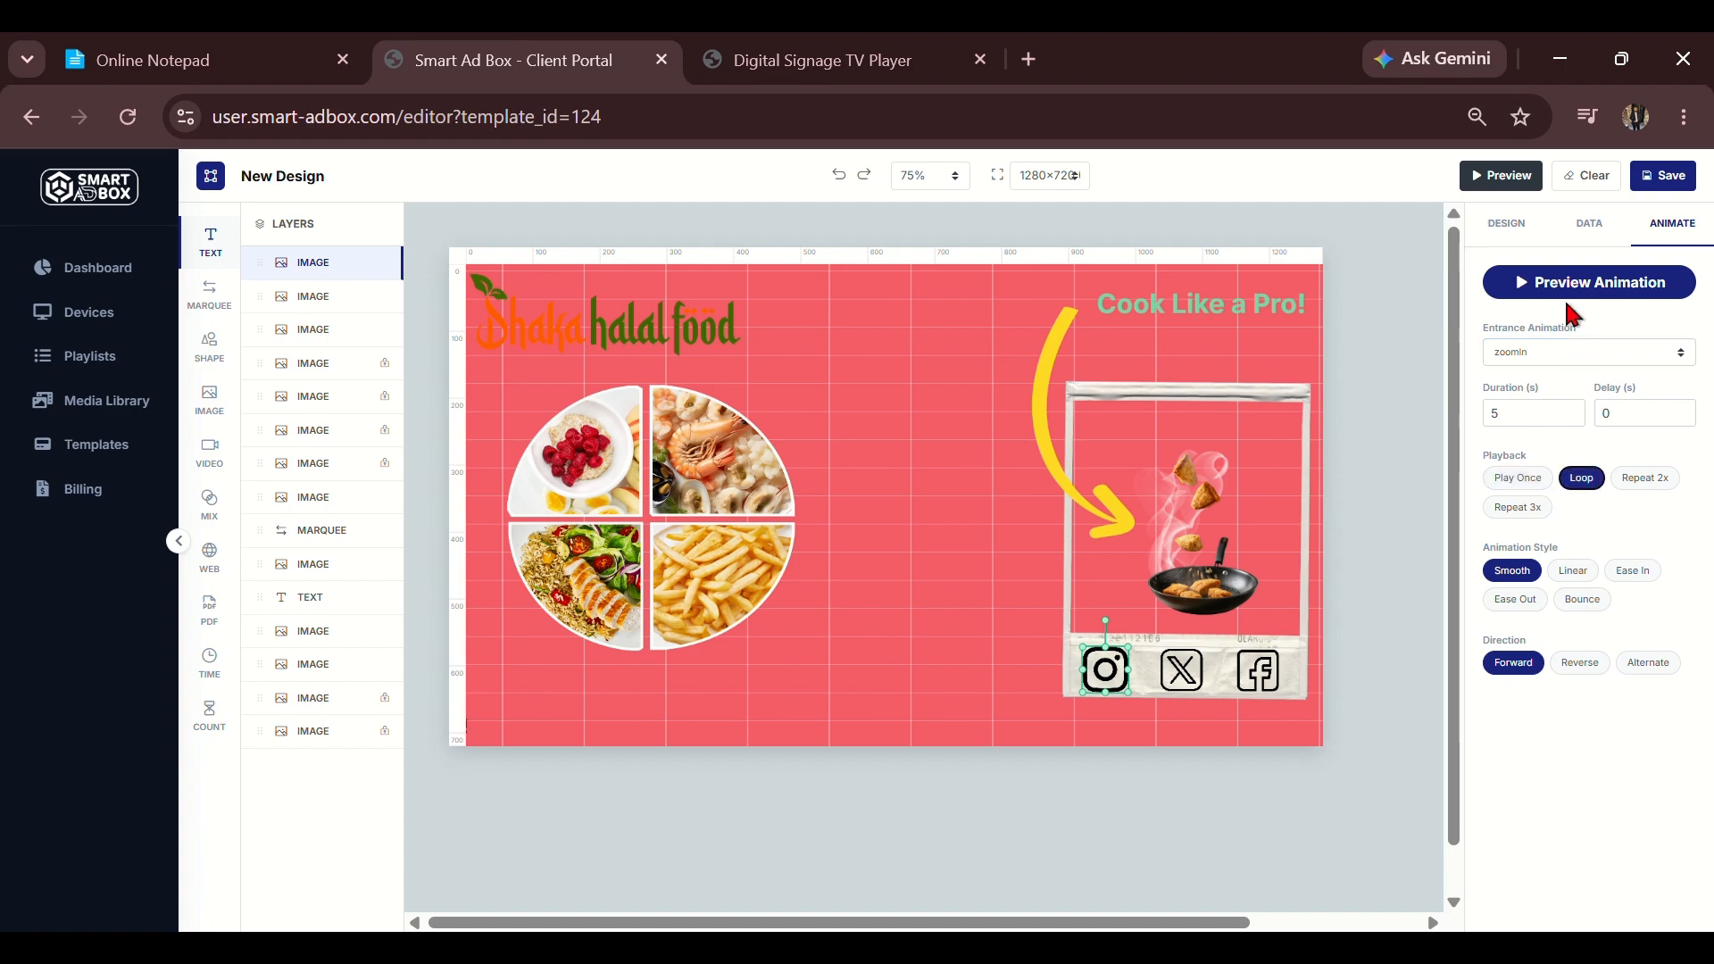
pyautogui.click(1662, 175)
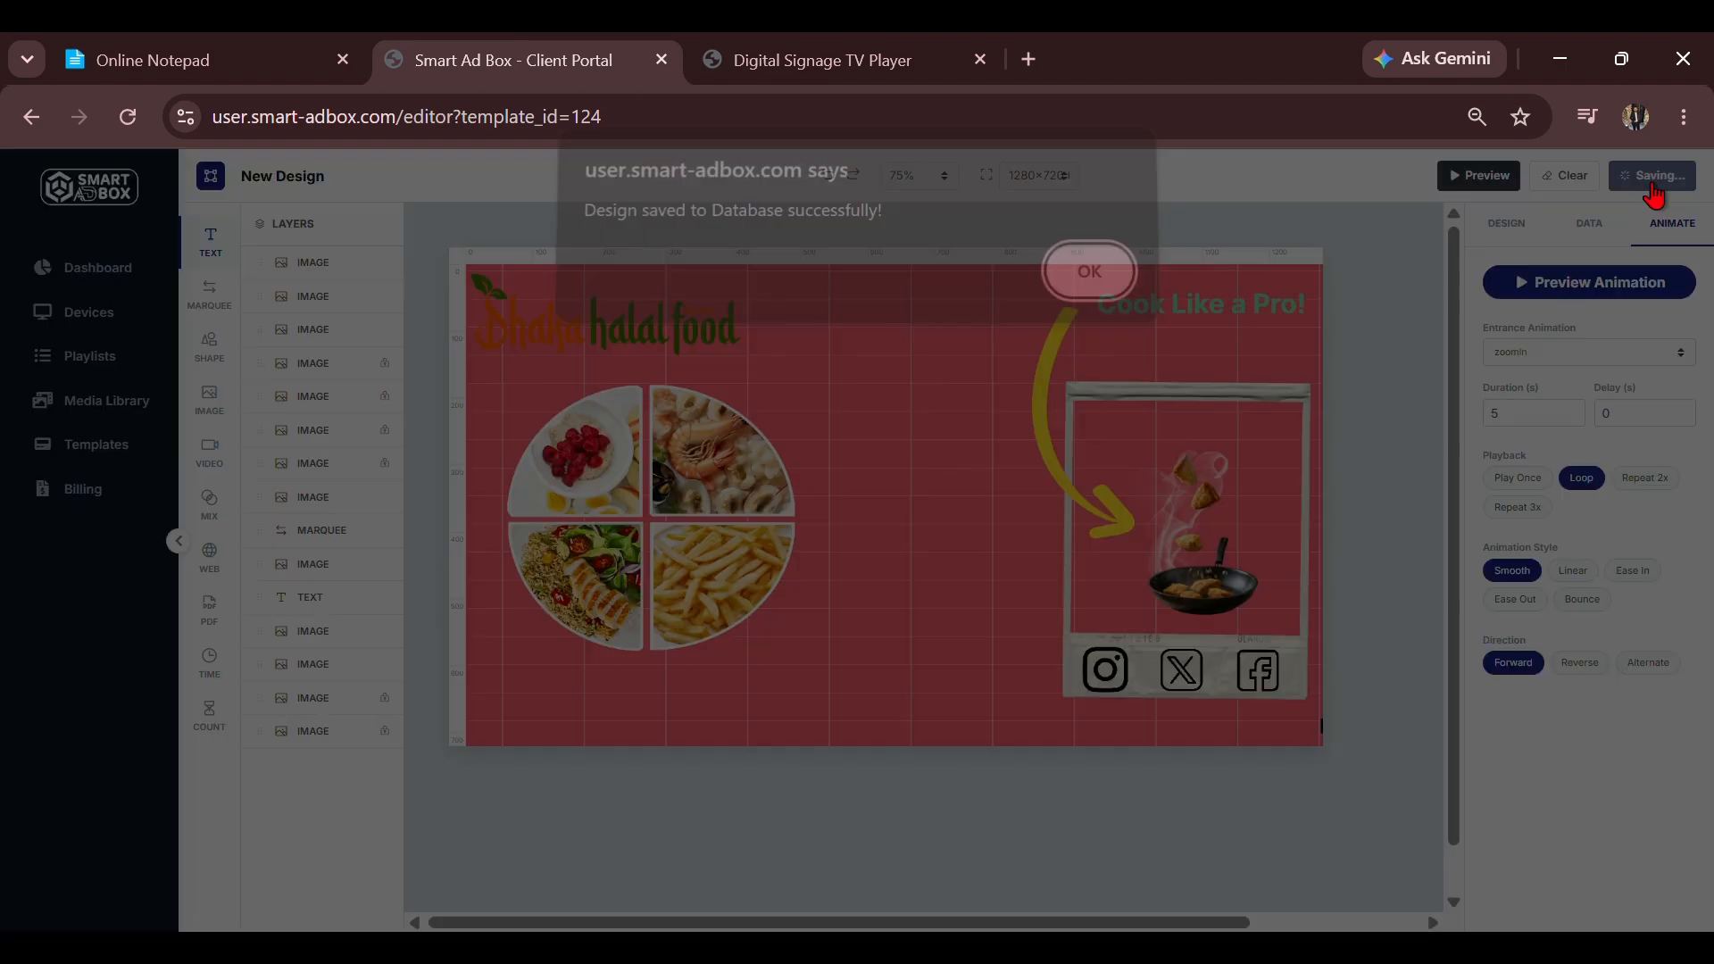
pyautogui.click(1114, 284)
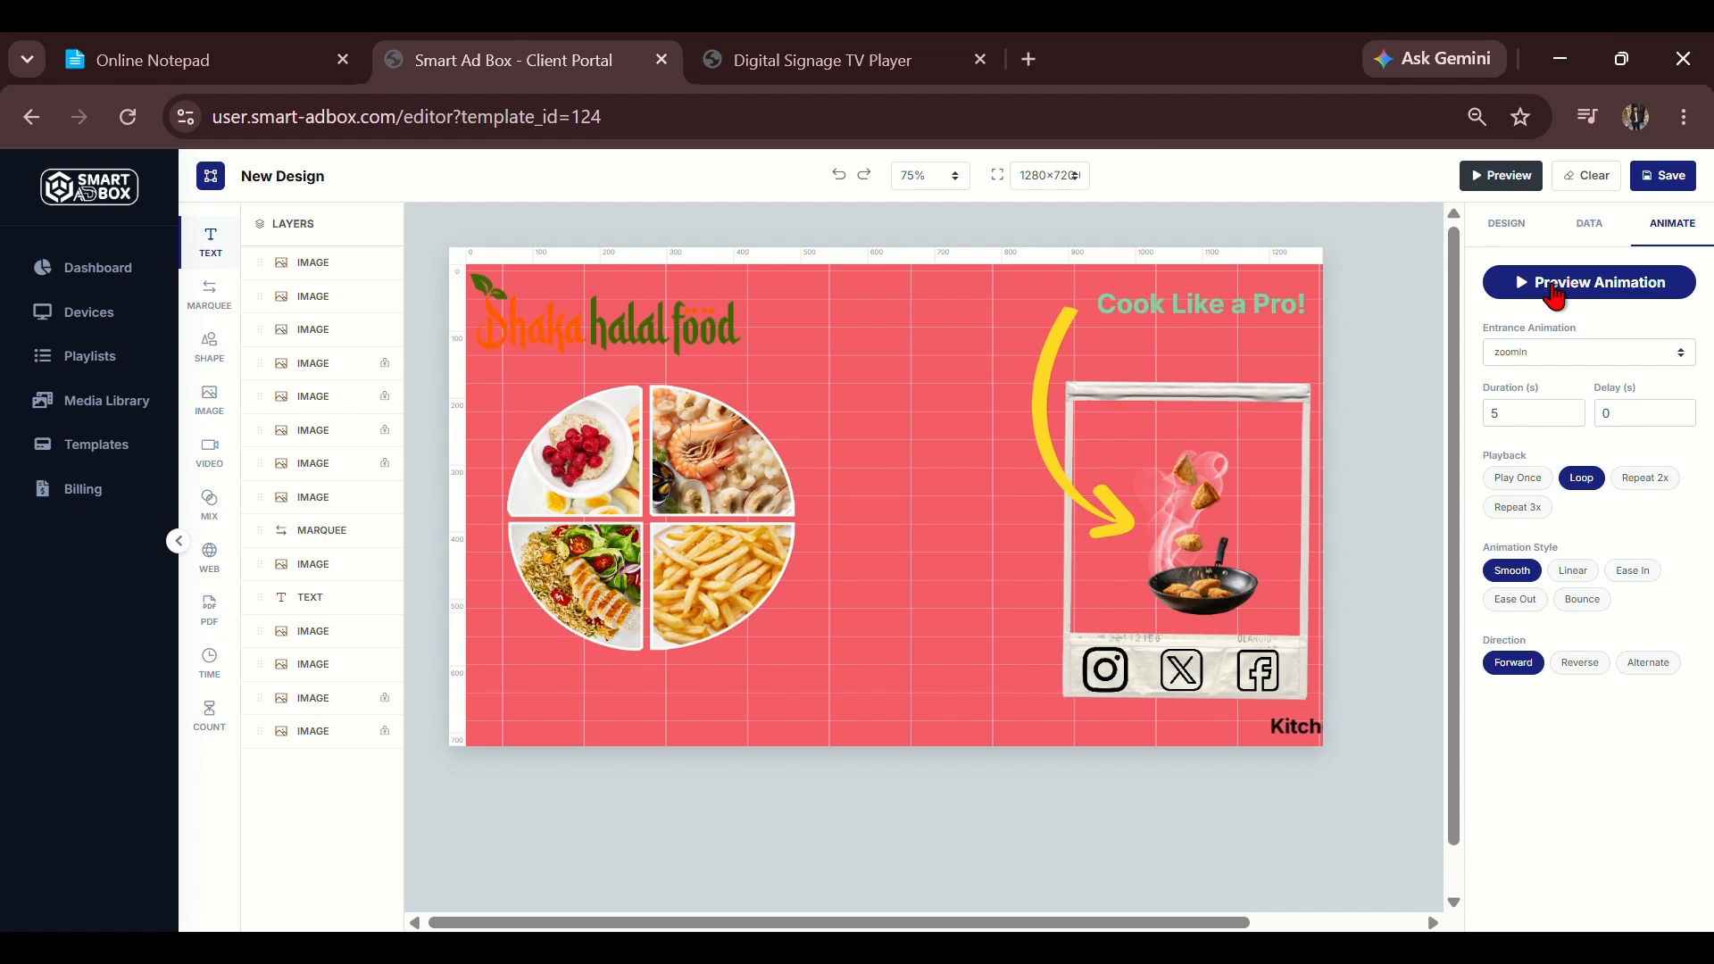
# Try the animation preview, view the design in the TV simulator and return to the editor.
pyautogui.click(1551, 287)
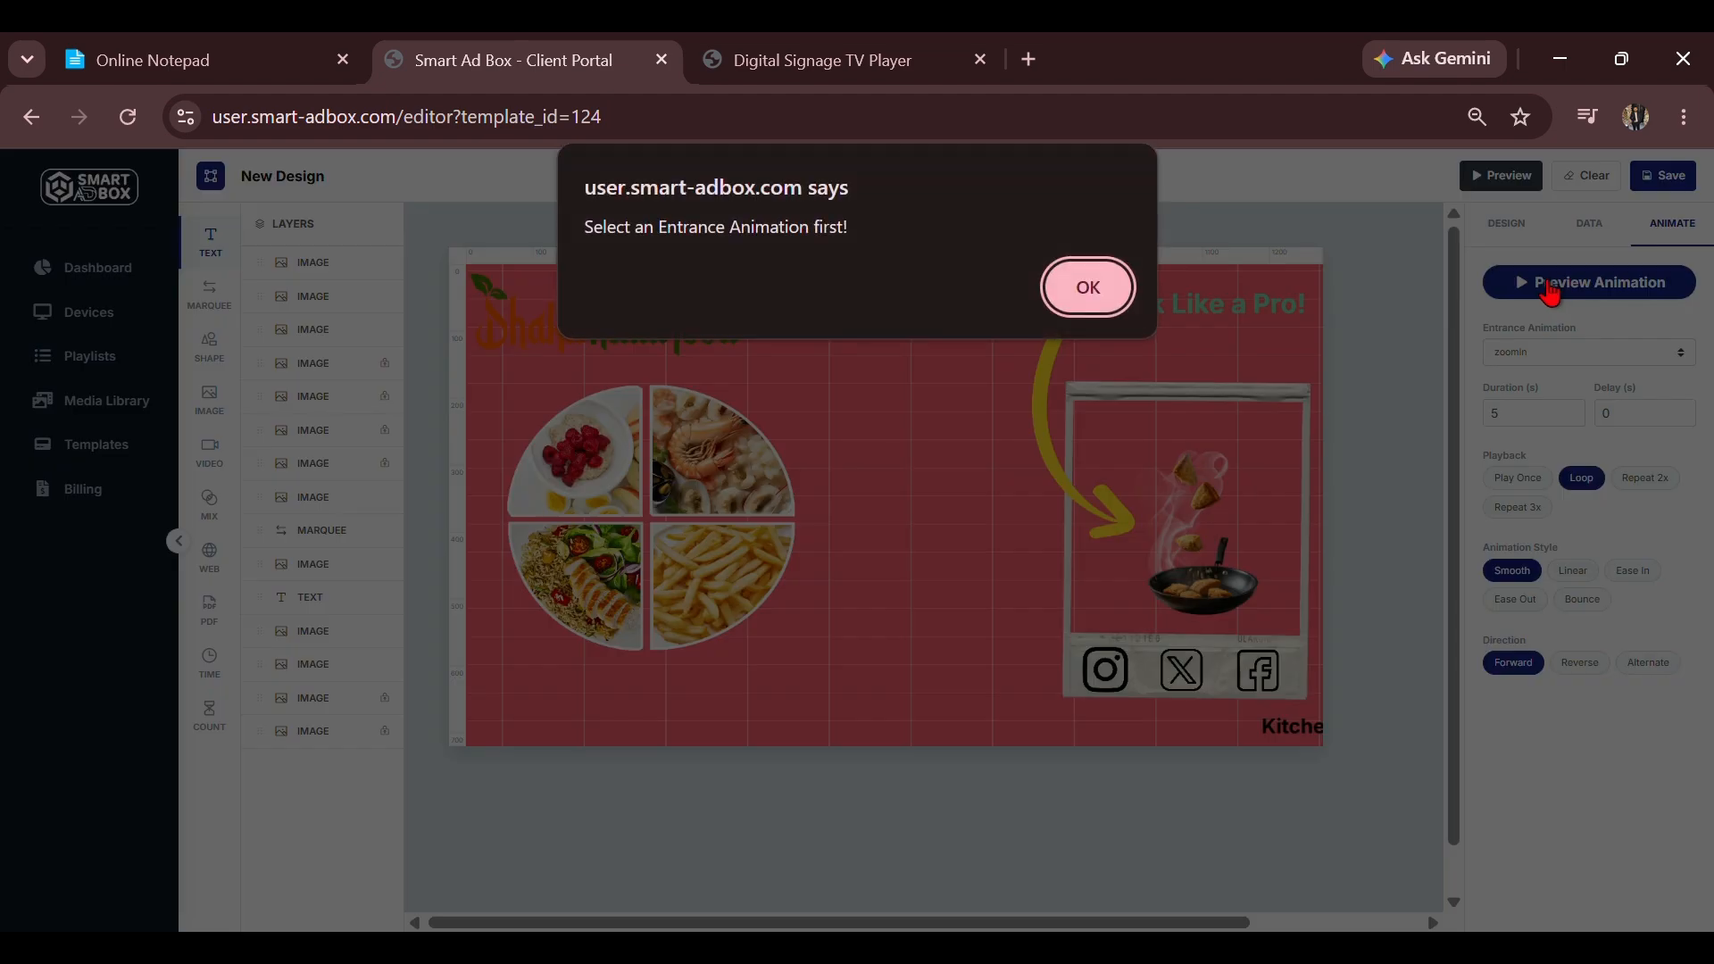
pyautogui.click(1088, 287)
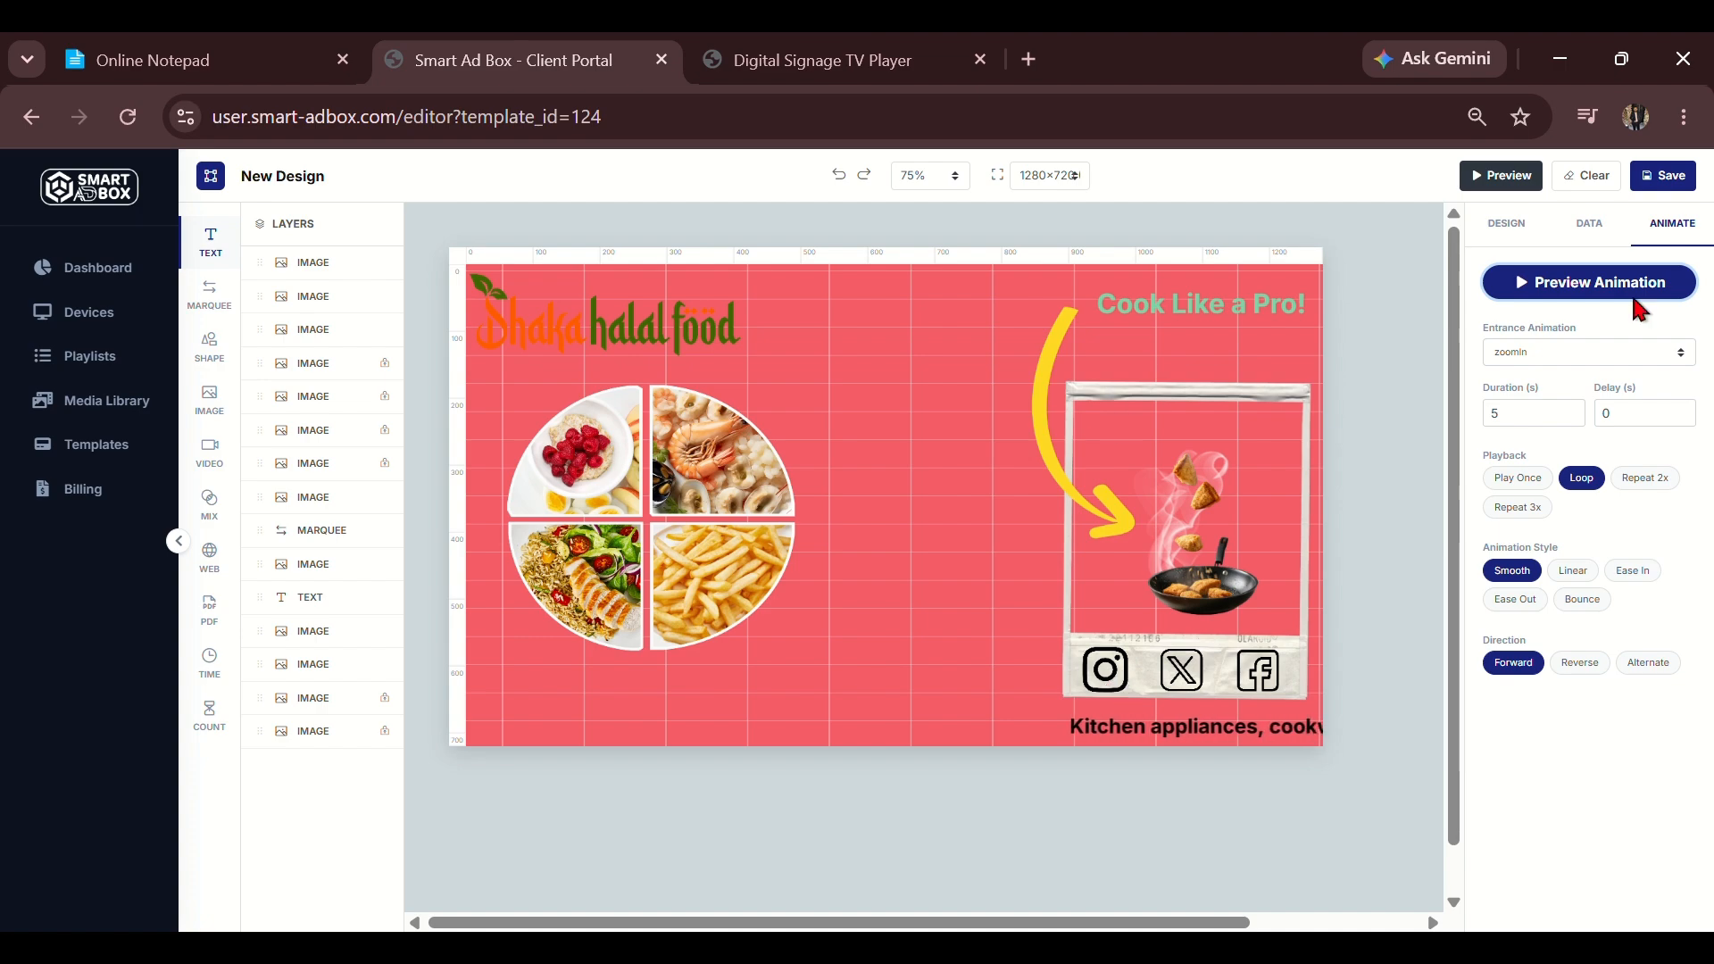
pyautogui.click(1536, 185)
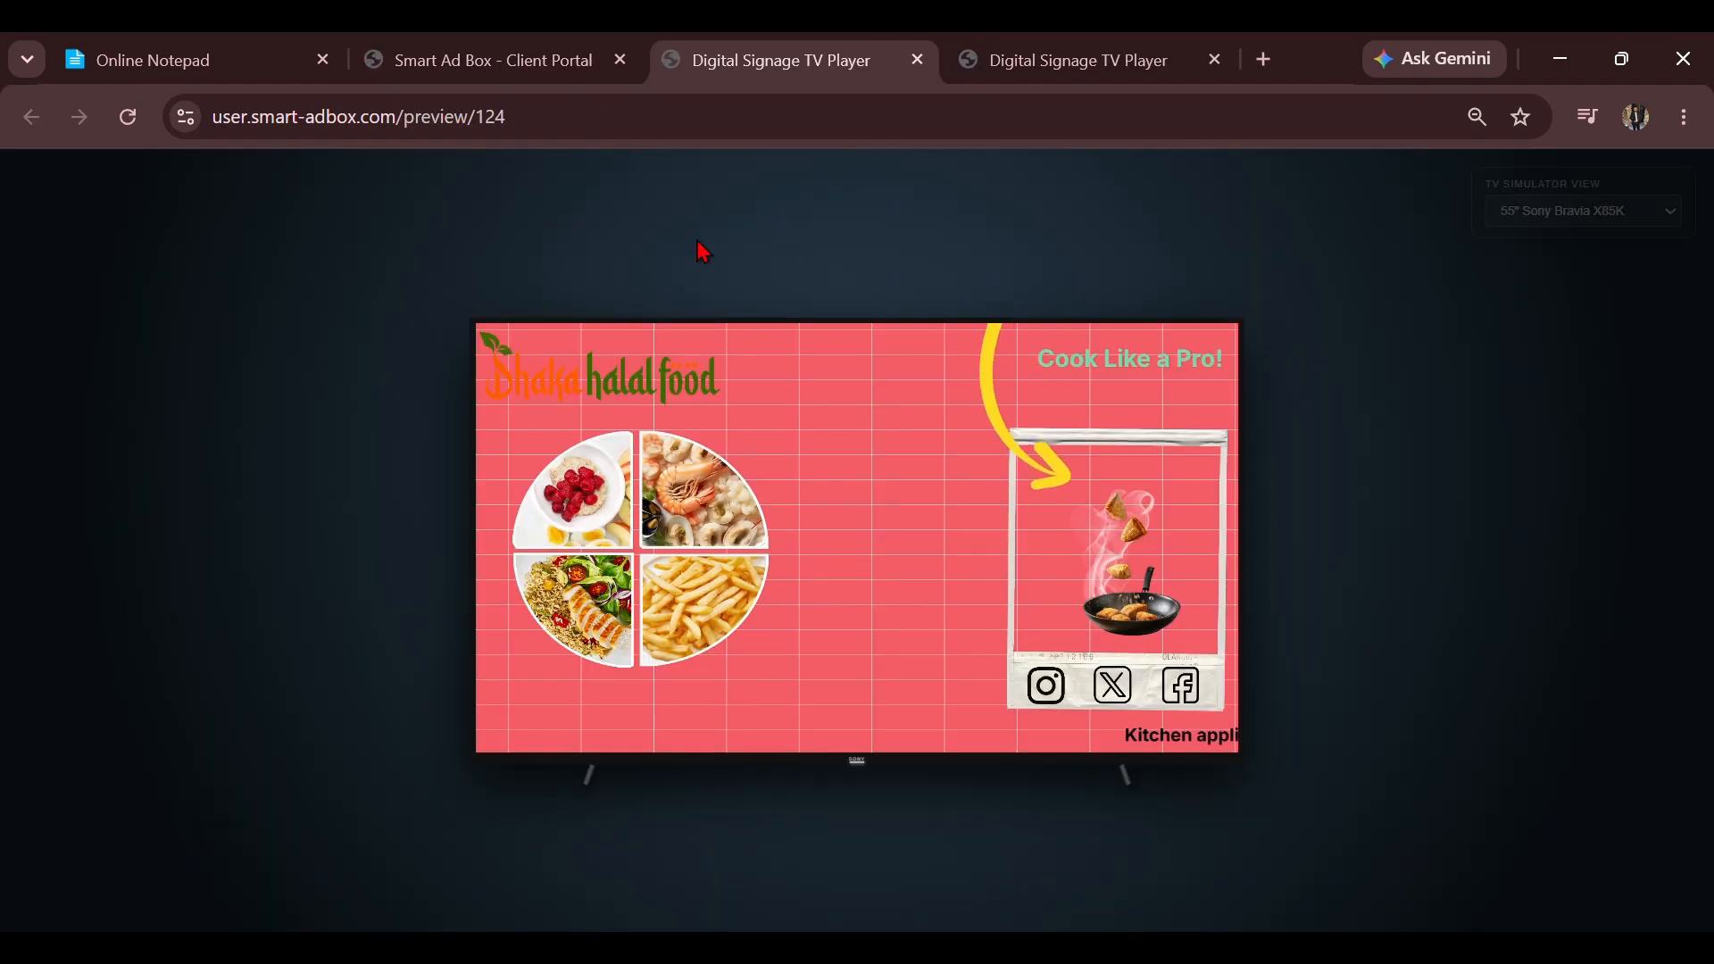
pyautogui.click(479, 68)
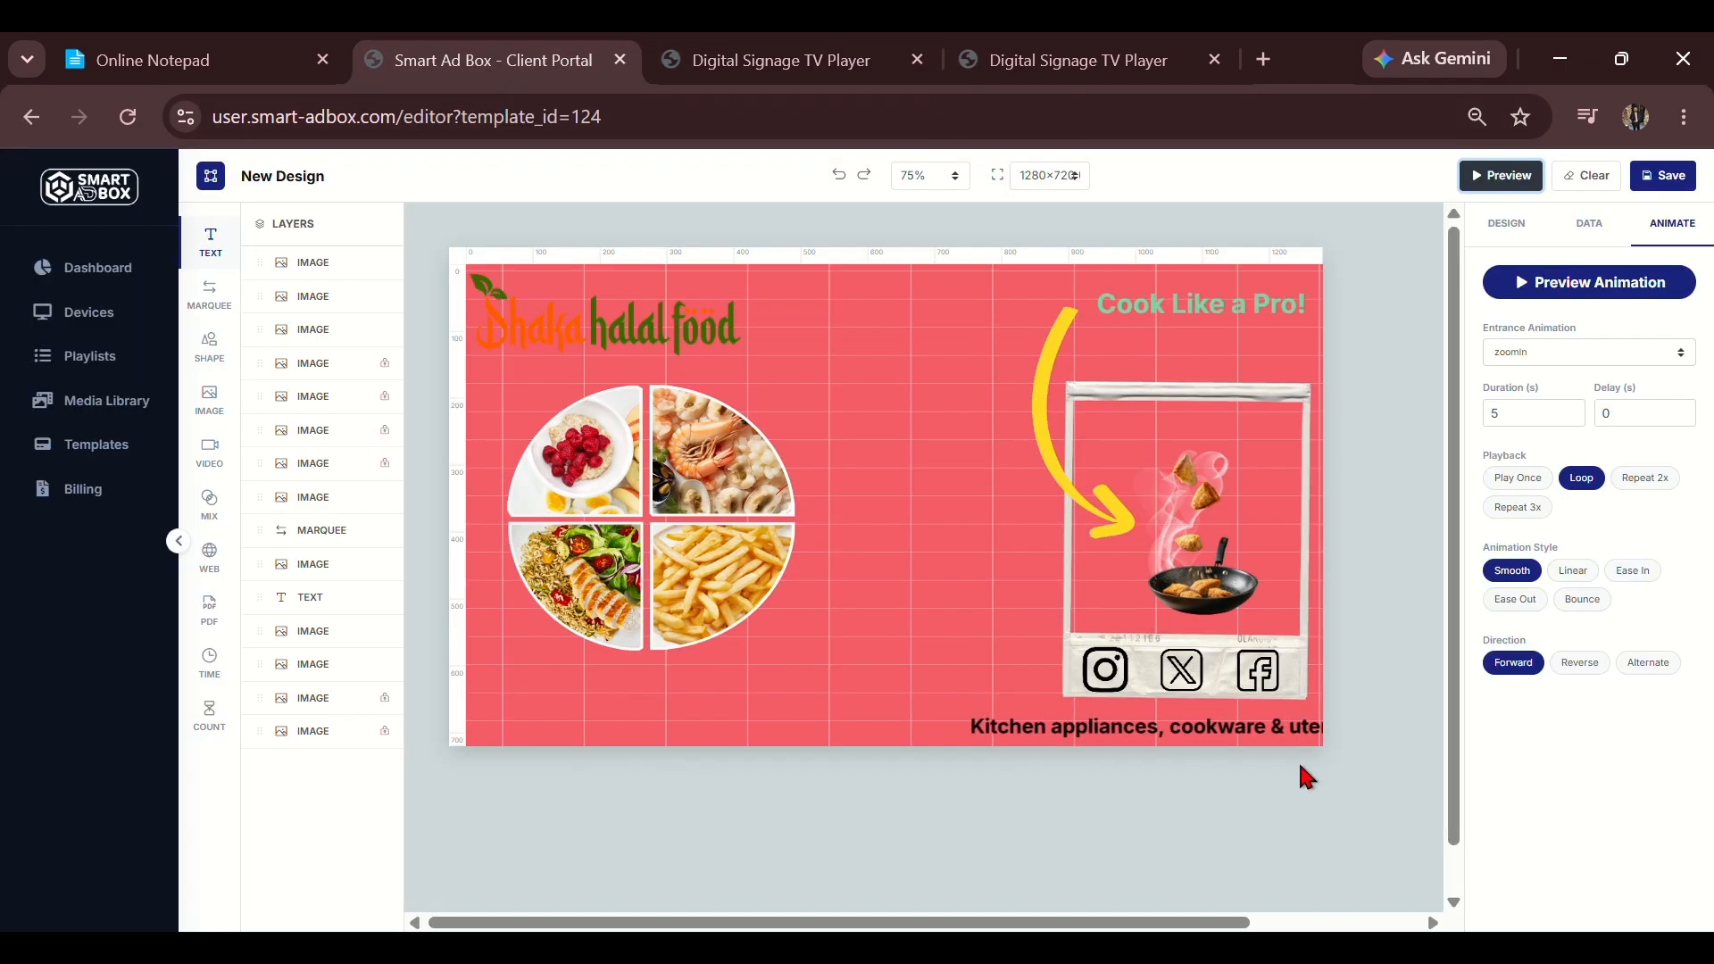
# Give the Facebook icon a zoomIn entrance animation with Loop playback and save the design.
pyautogui.click(1263, 668)
pyautogui.click(1638, 351)
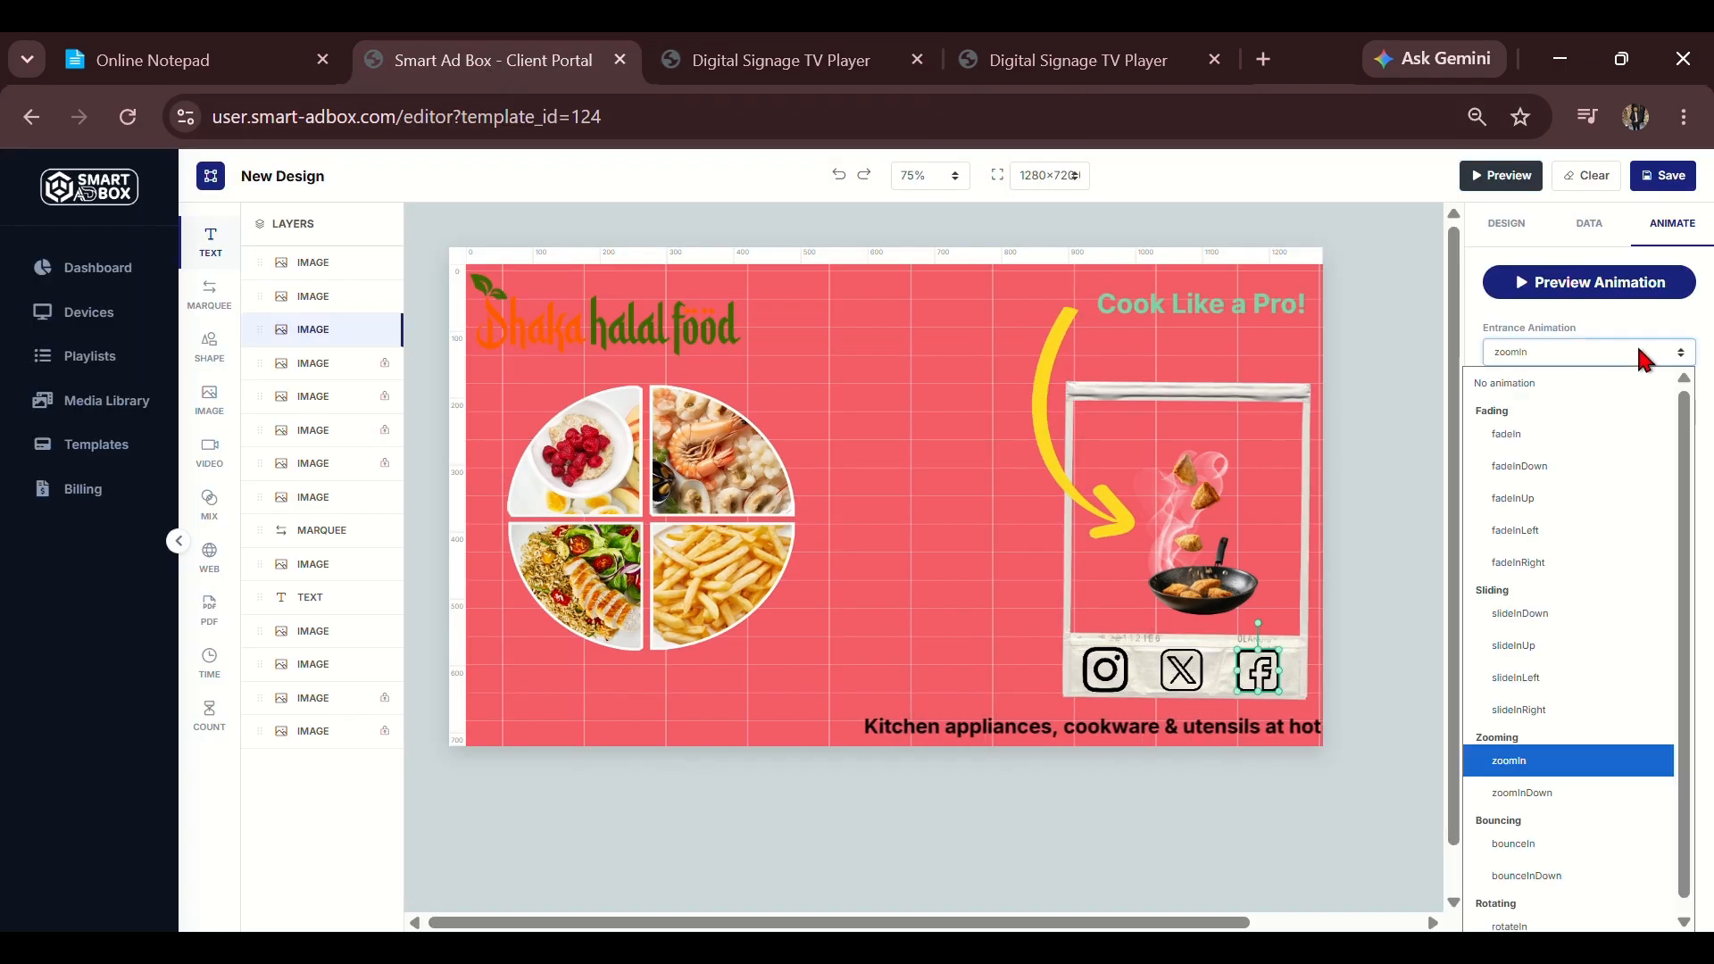
pyautogui.click(1627, 761)
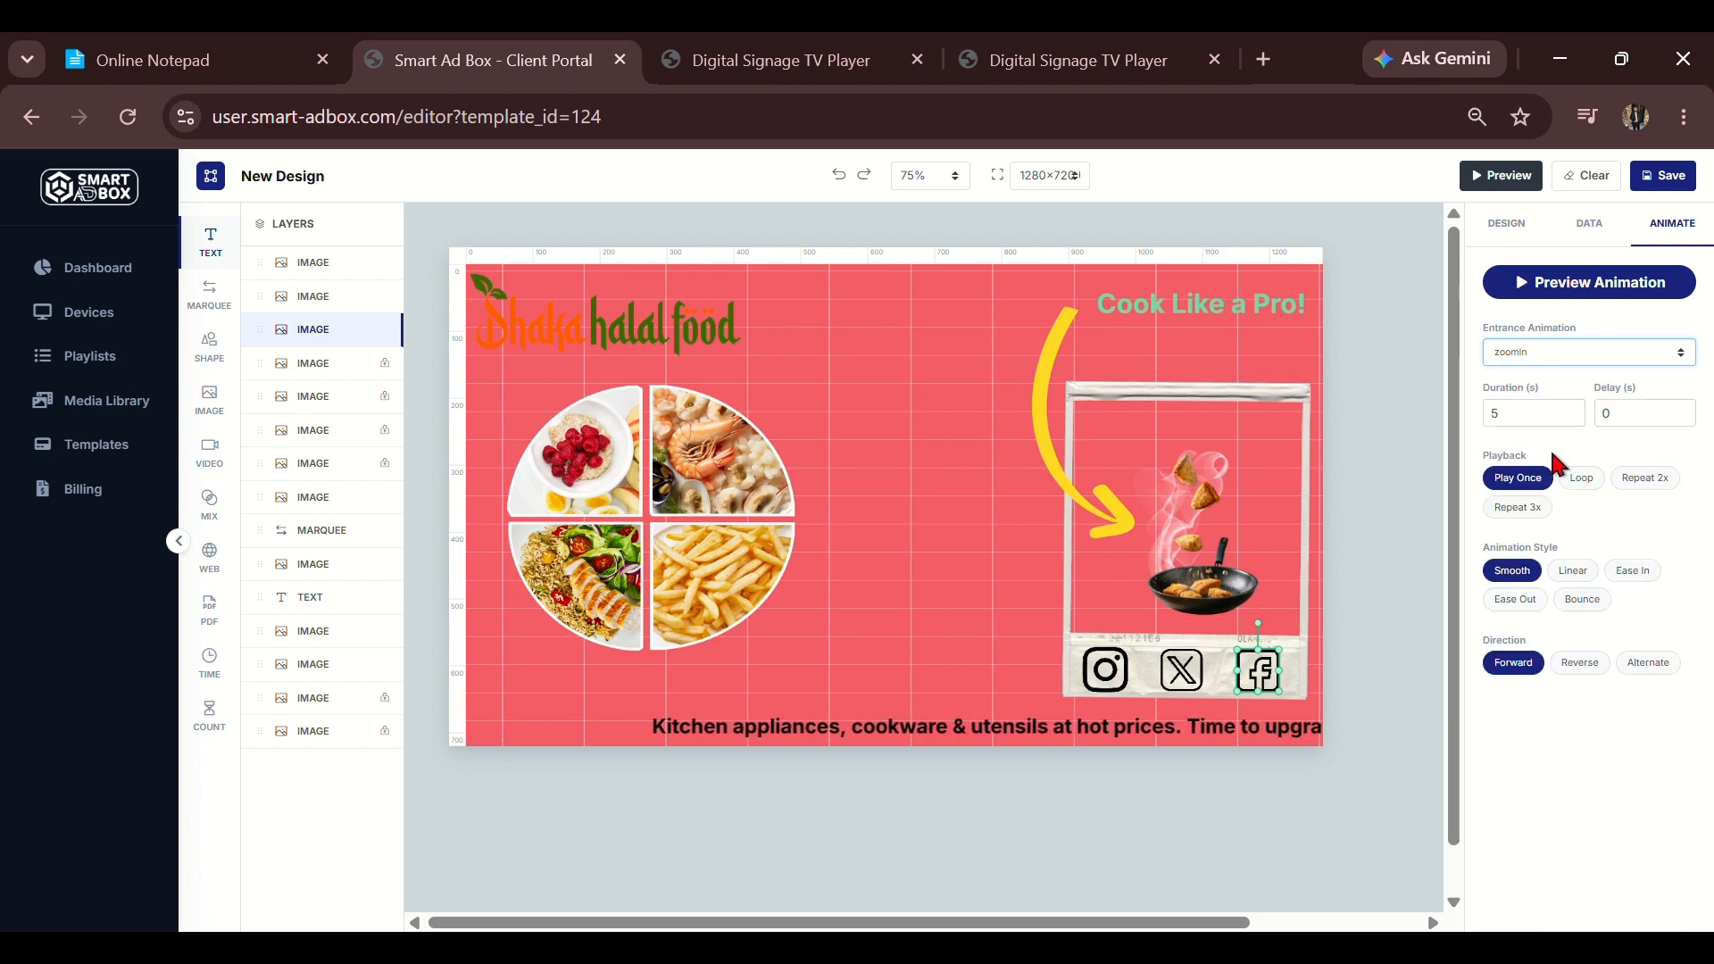
pyautogui.click(1581, 477)
pyautogui.click(1665, 175)
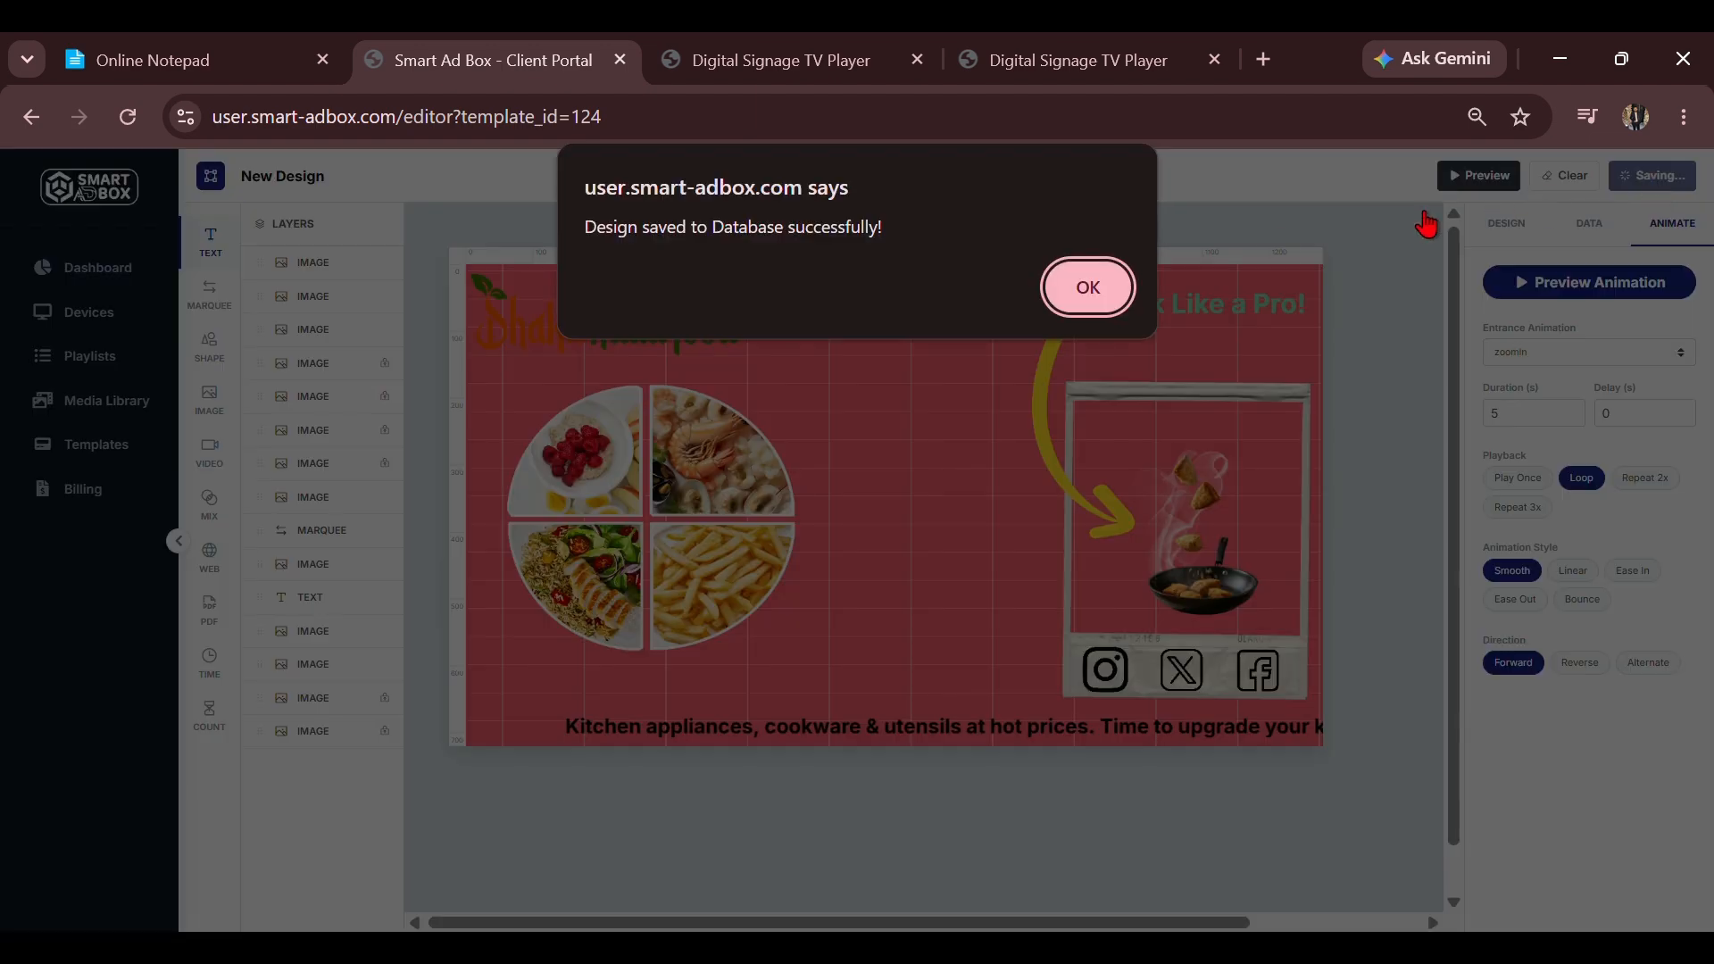
pyautogui.click(1108, 288)
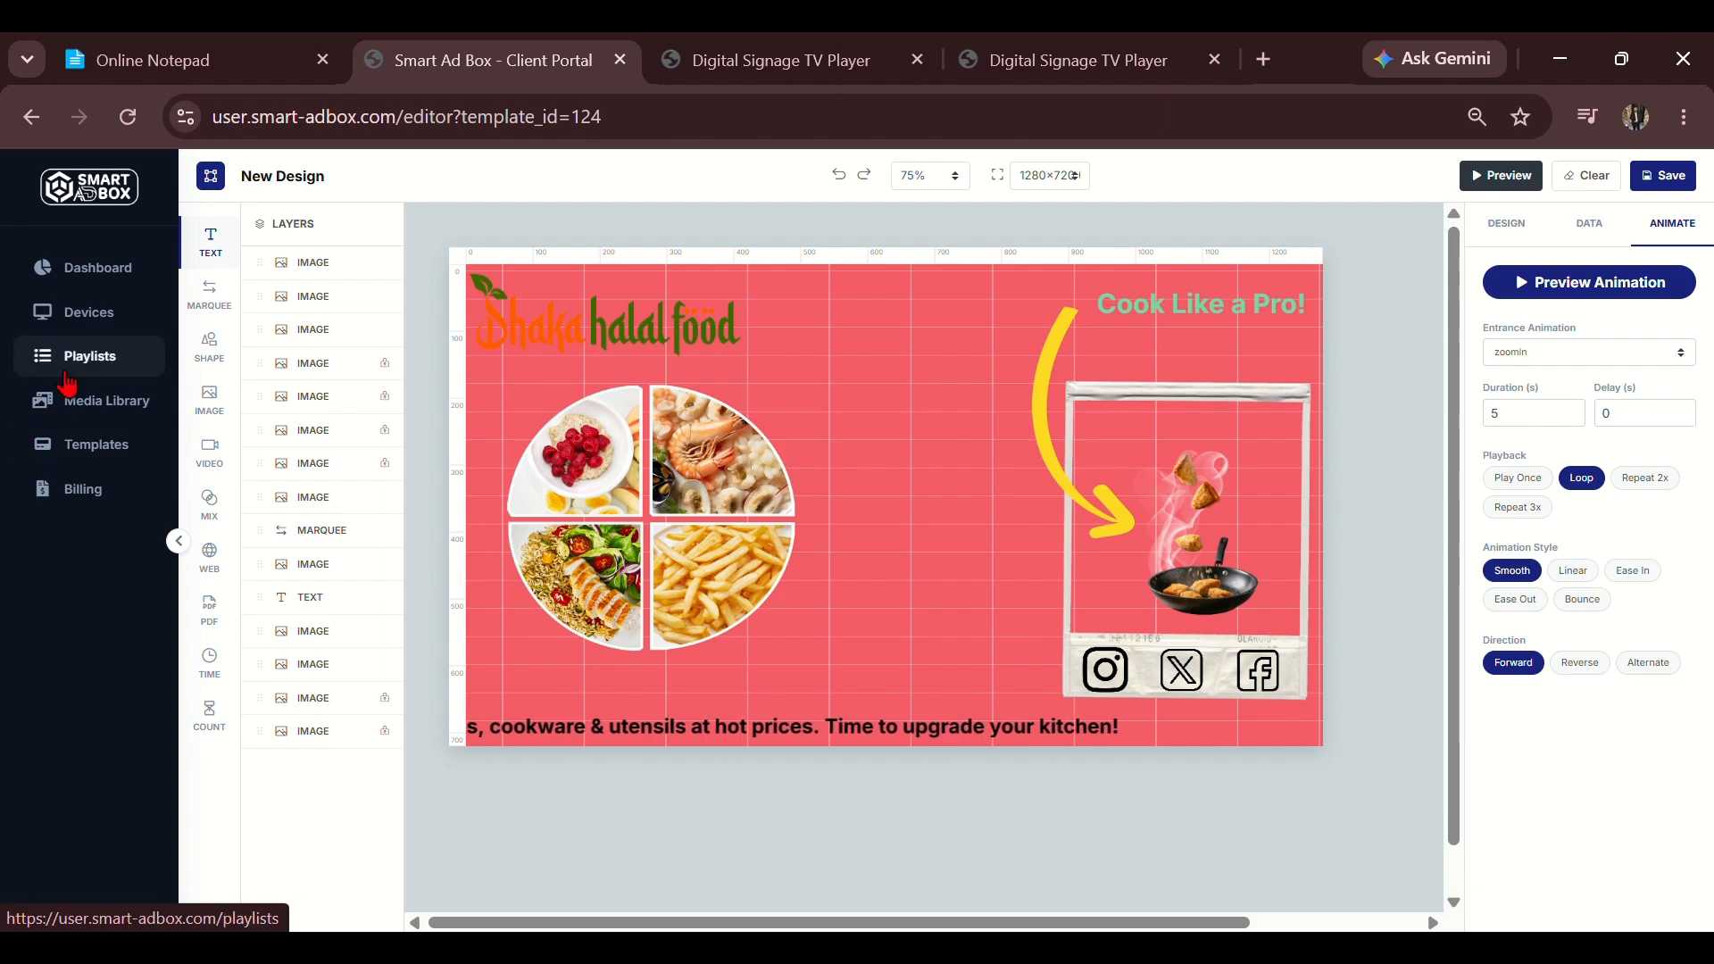
# Add a text element reading "Order Now" in the space between the food plate and the yellow arrow.
pyautogui.click(222, 259)
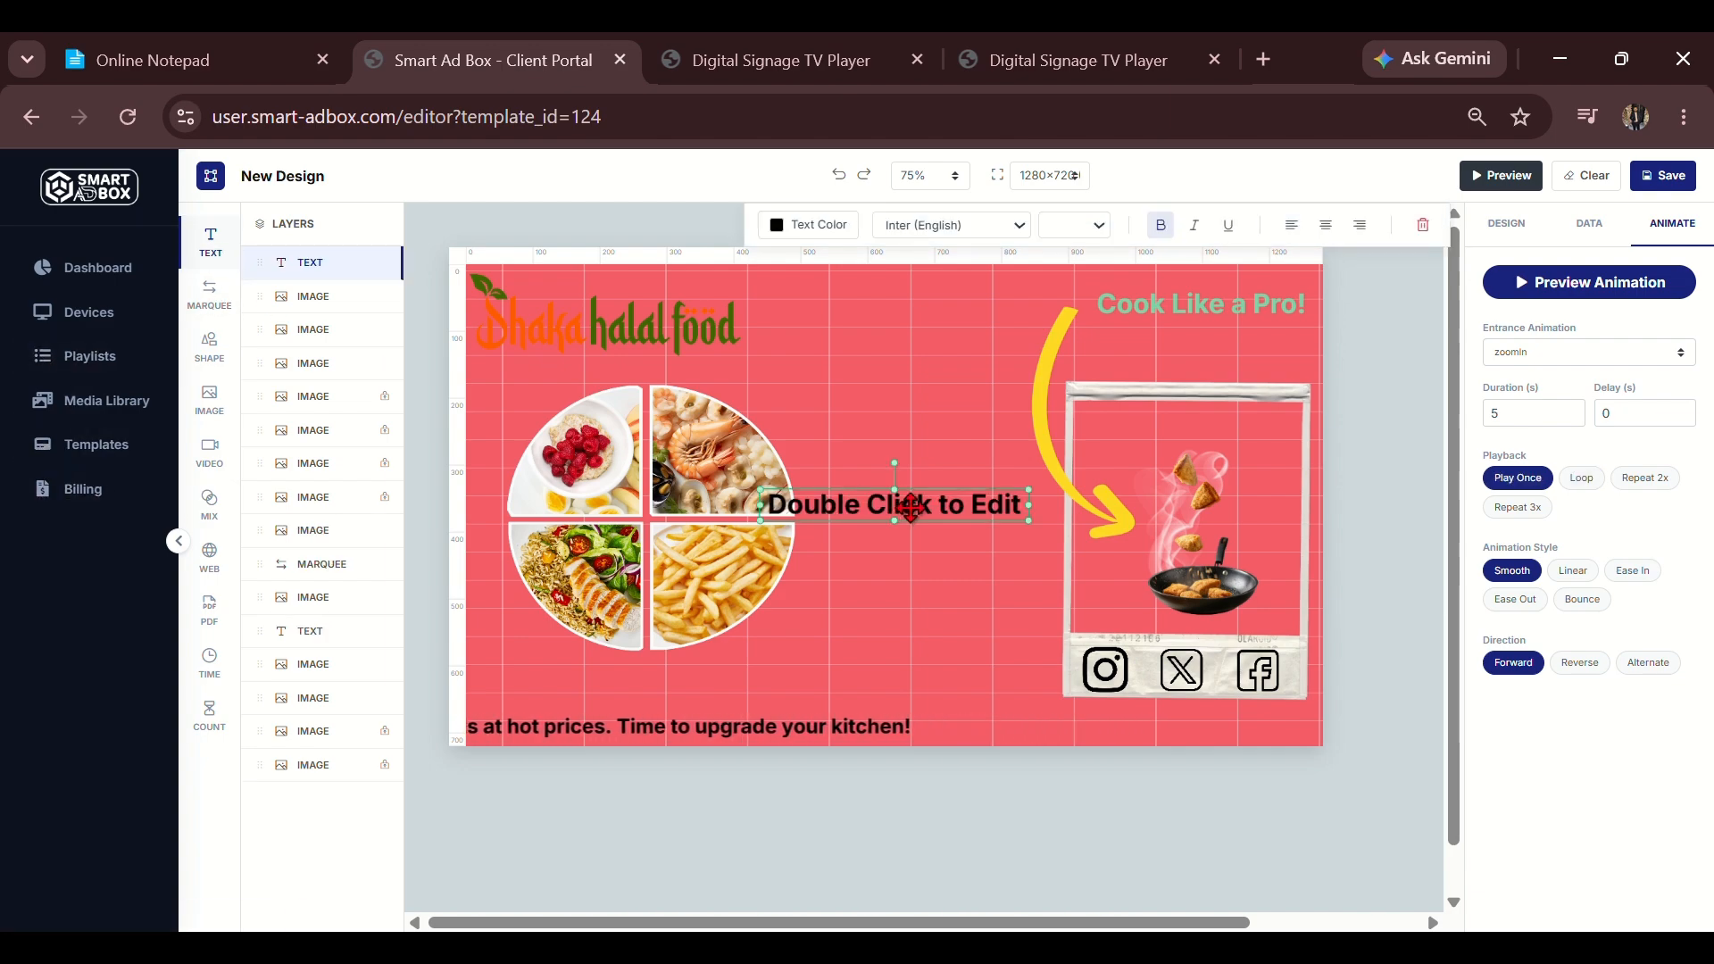
pyautogui.moveTo(895, 498); pyautogui.dragTo(891, 390)
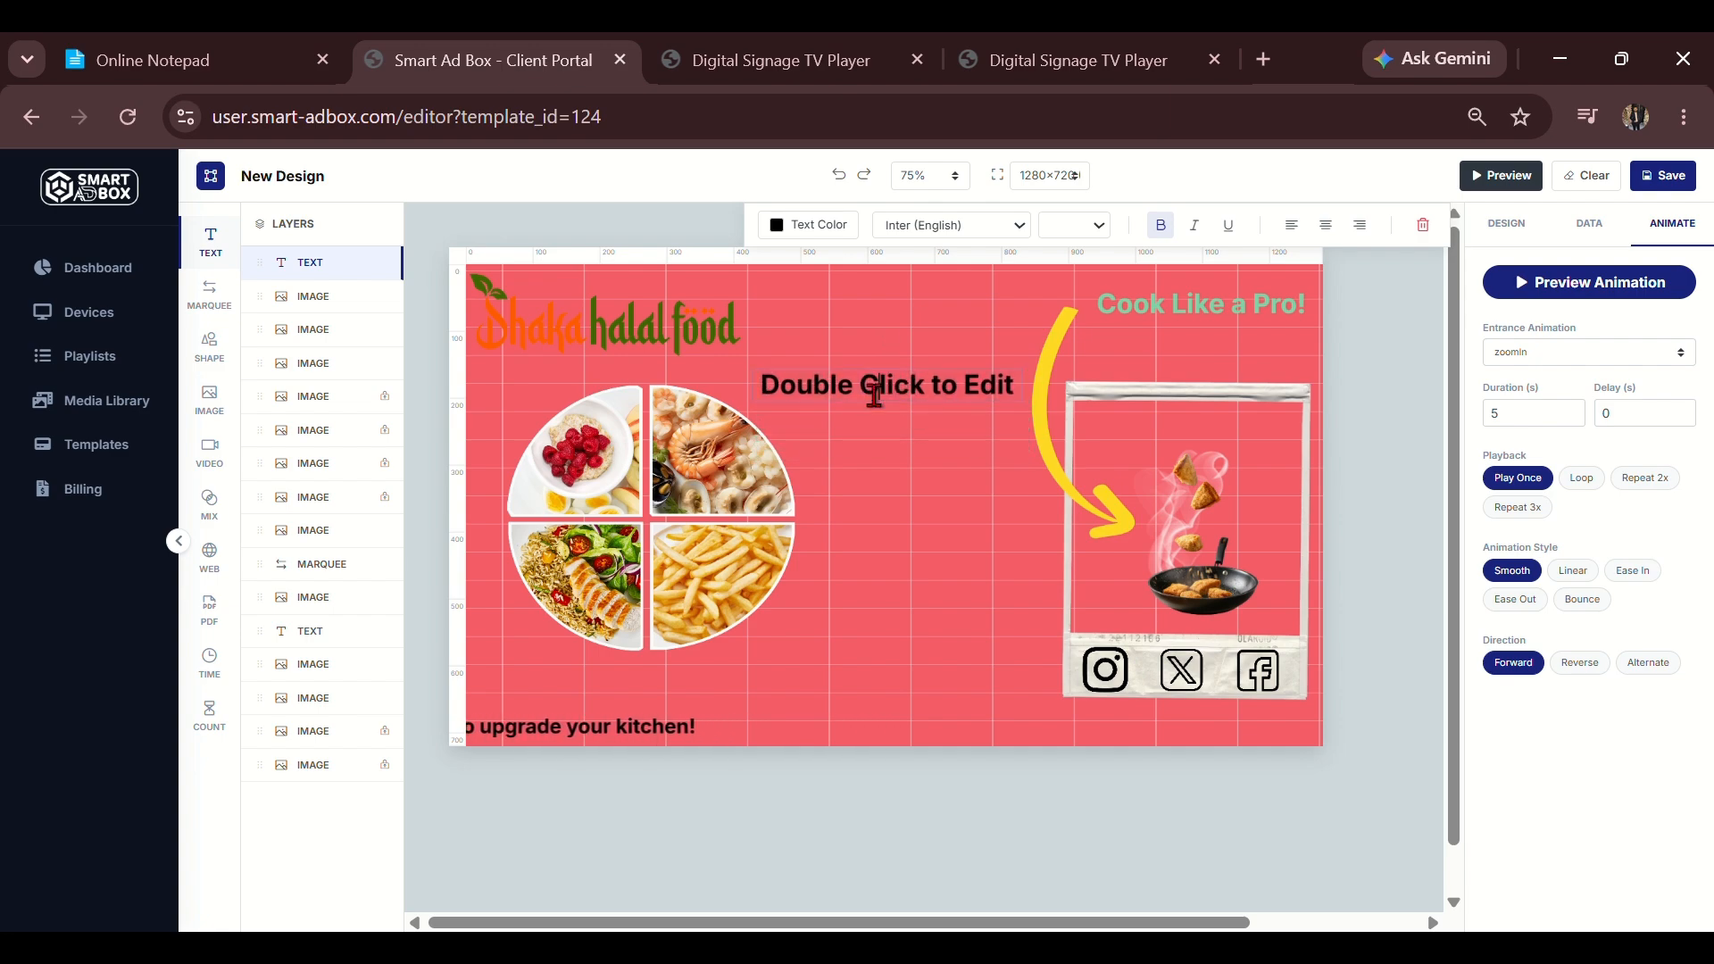
pyautogui.doubleClick(875, 394)
pyautogui.write('O')
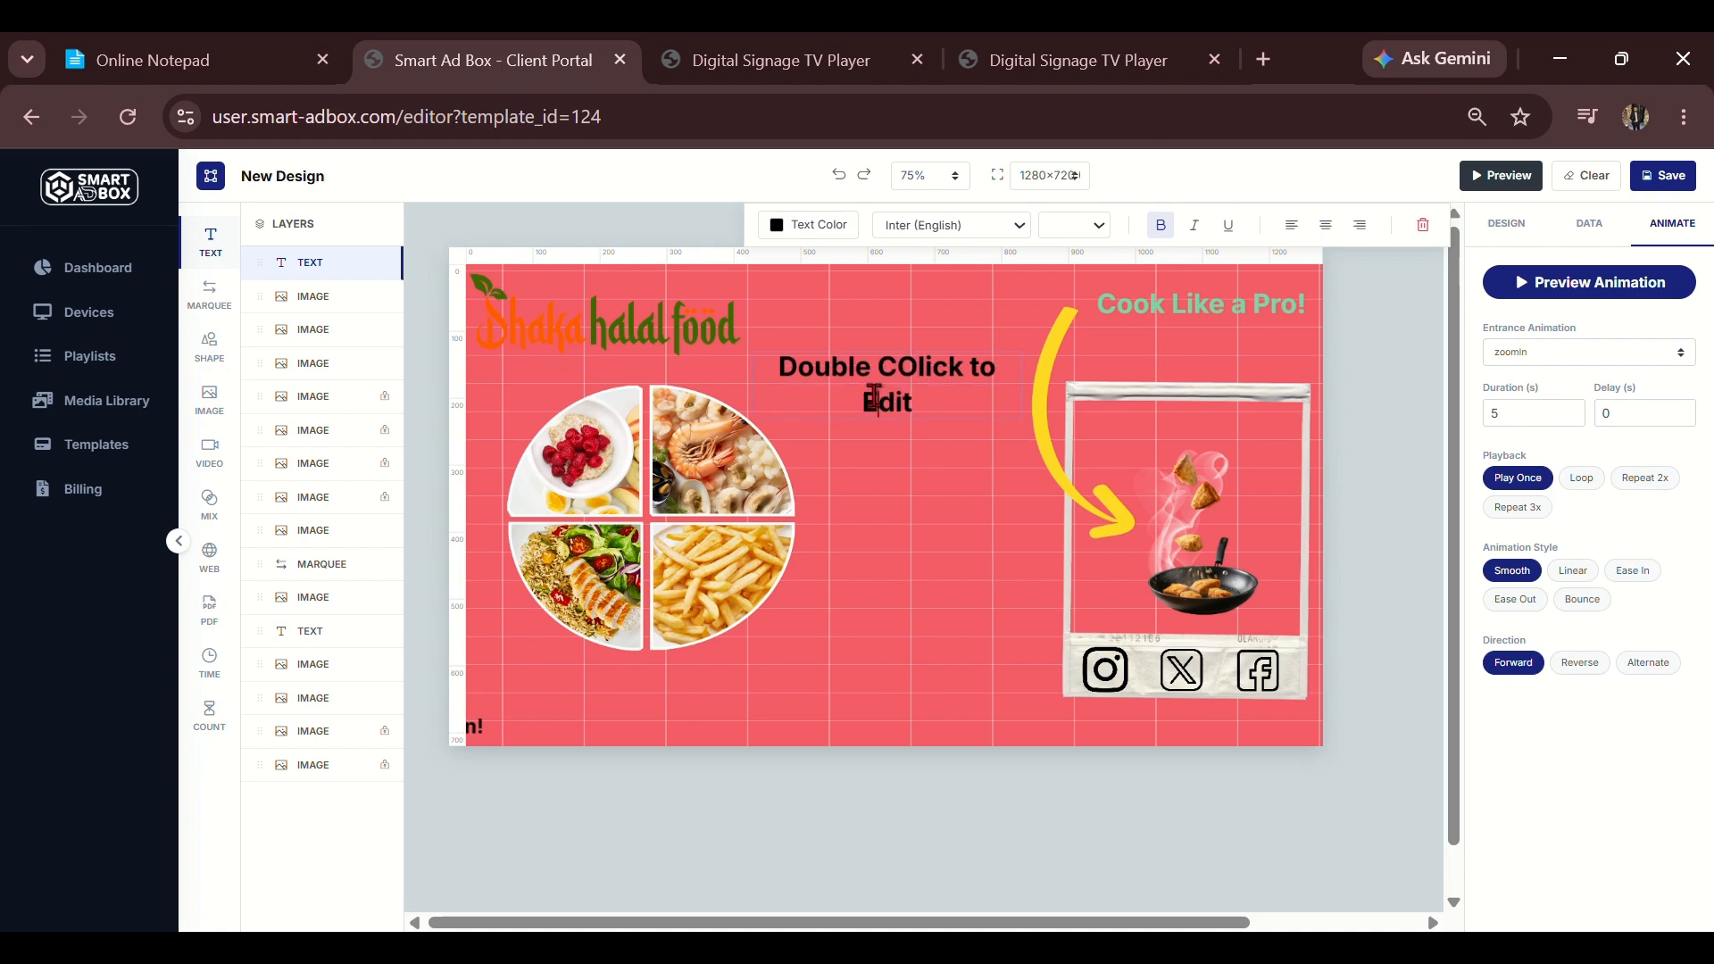
pyautogui.hotkey('ctrl', 'a')
pyautogui.press('BackSpace')
pyautogui.write('O')
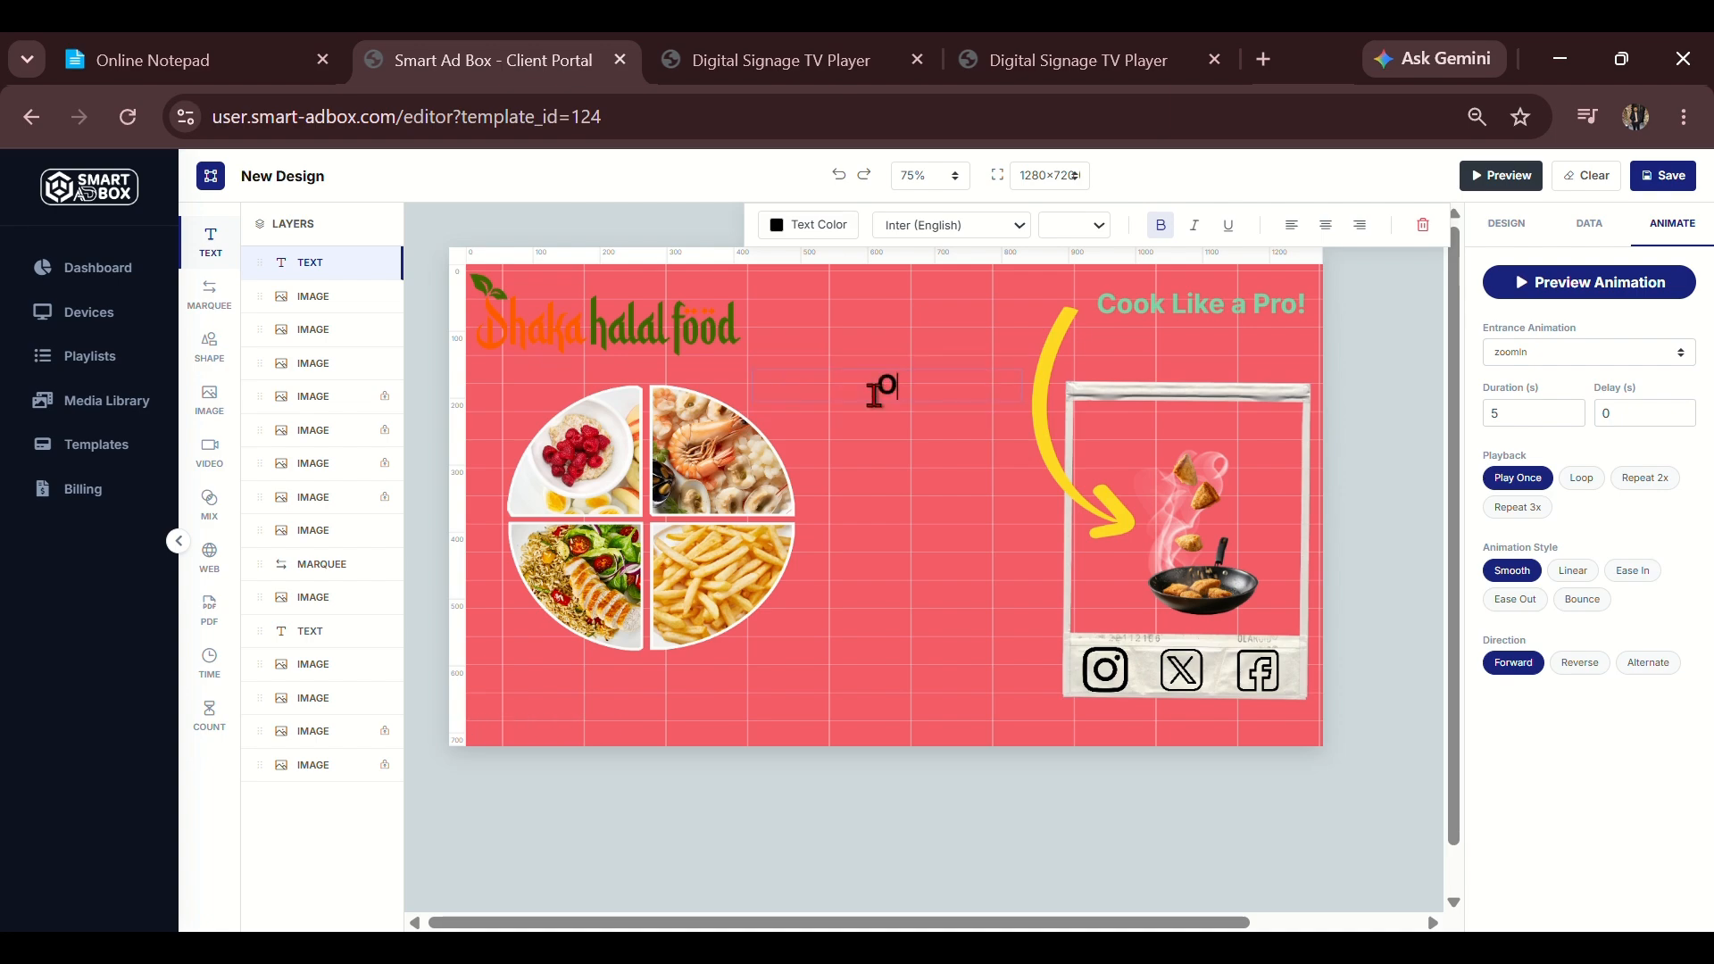
pyautogui.write('rder ')
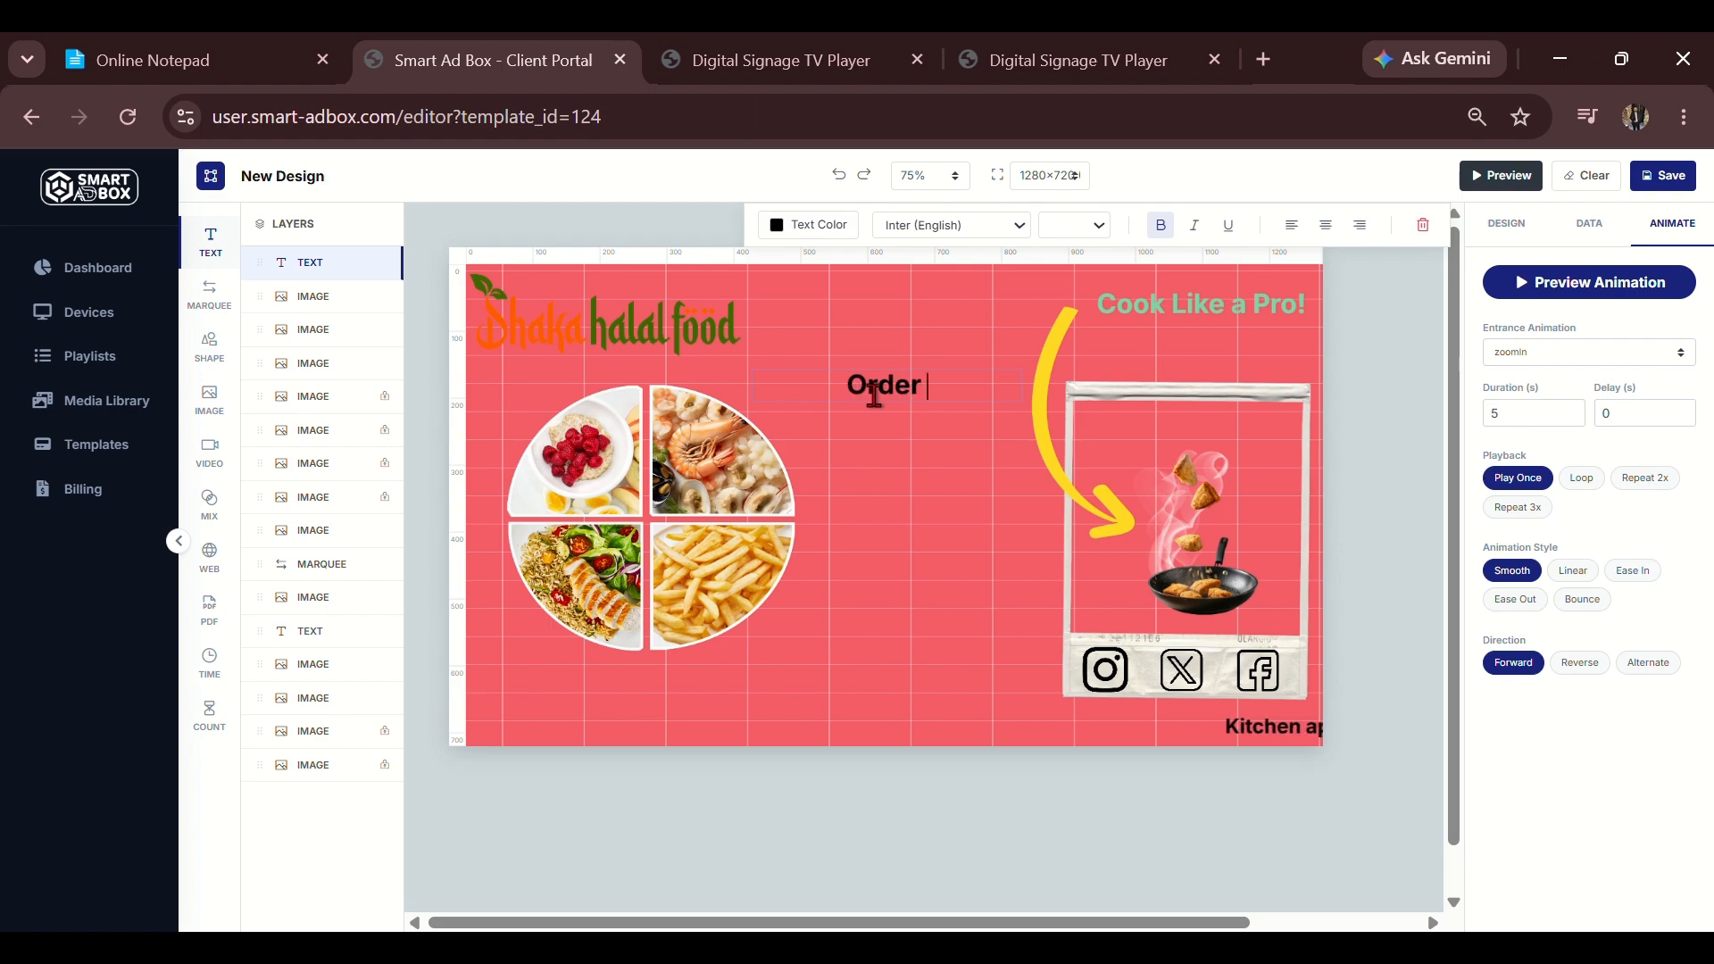
pyautogui.write('N')
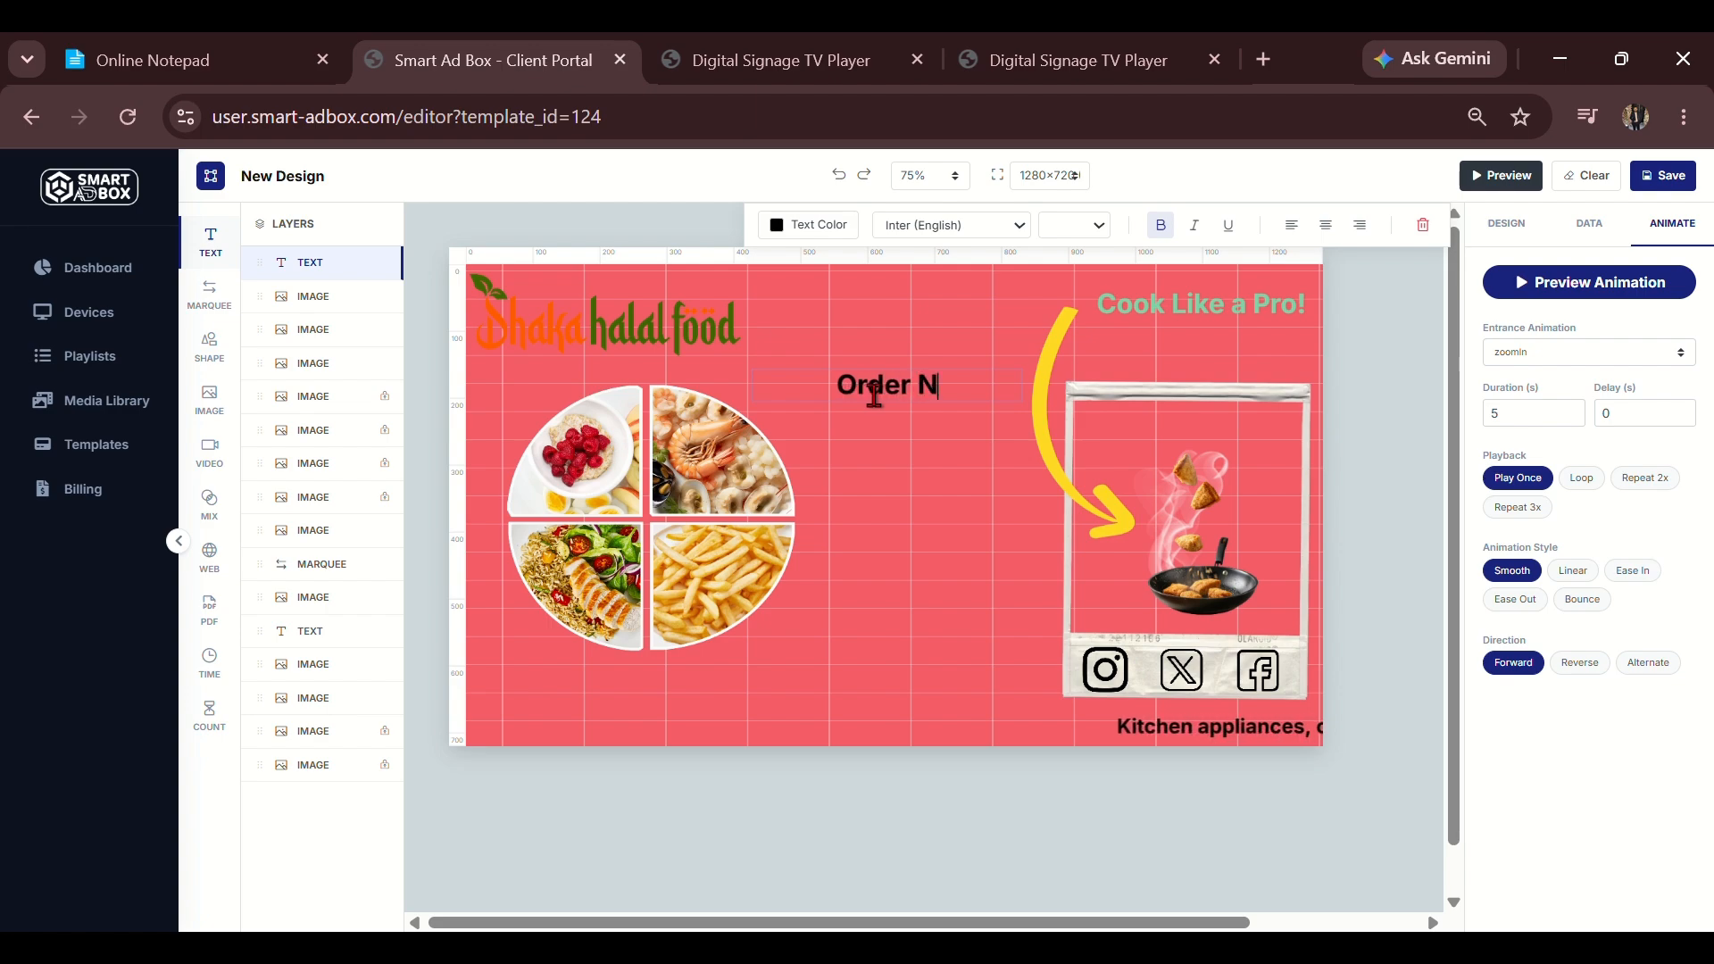
pyautogui.write('ow')
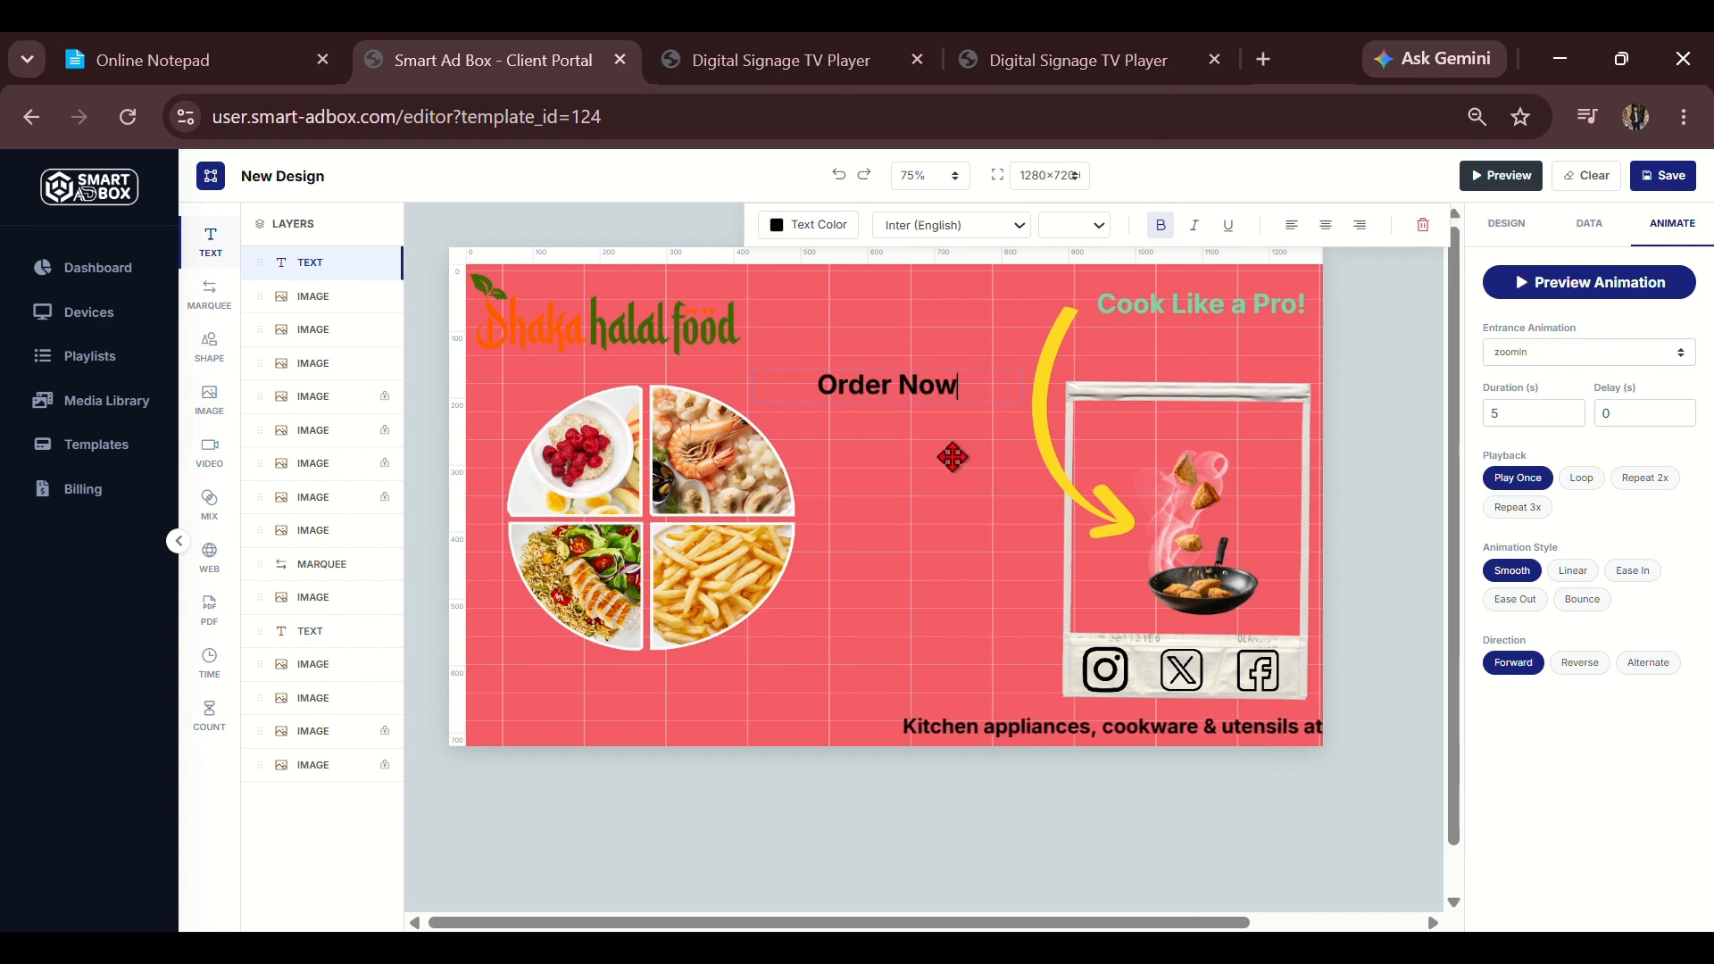
pyautogui.click(952, 454)
# Stretch the "Order Now" text to roughly double height, narrow its box slightly and reposition it beside the food plate.
pyautogui.click(907, 393)
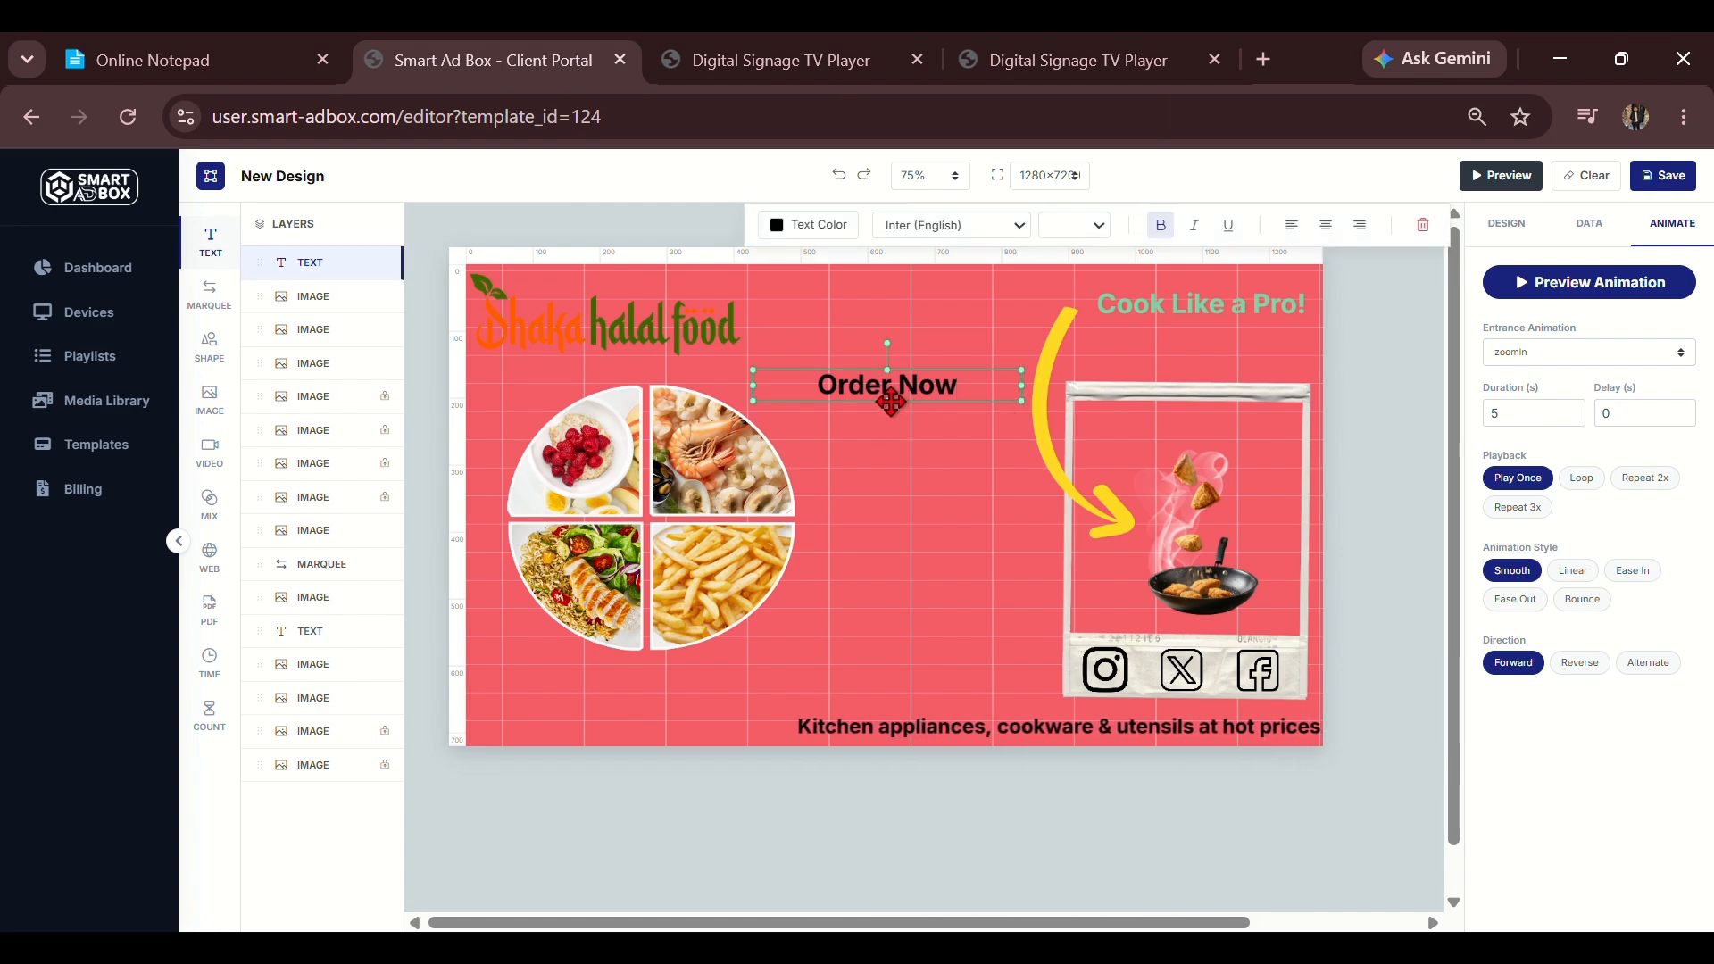
pyautogui.moveTo(888, 402); pyautogui.dragTo(889, 417)
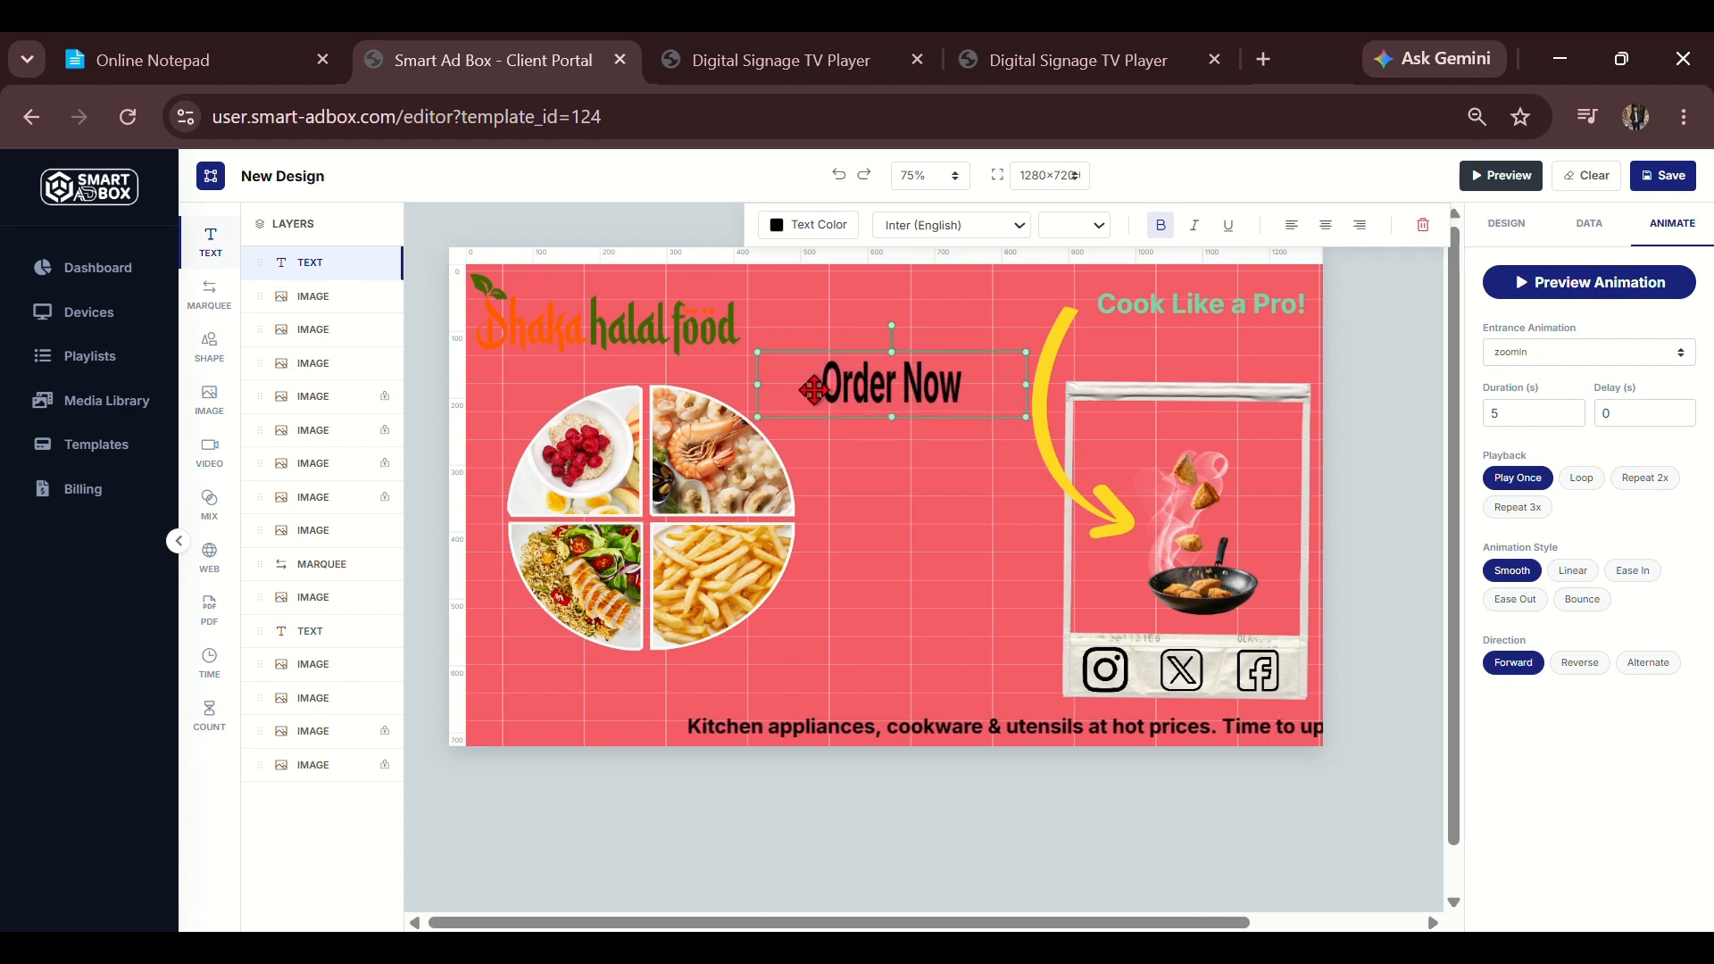
pyautogui.moveTo(755, 386); pyautogui.dragTo(769, 386)
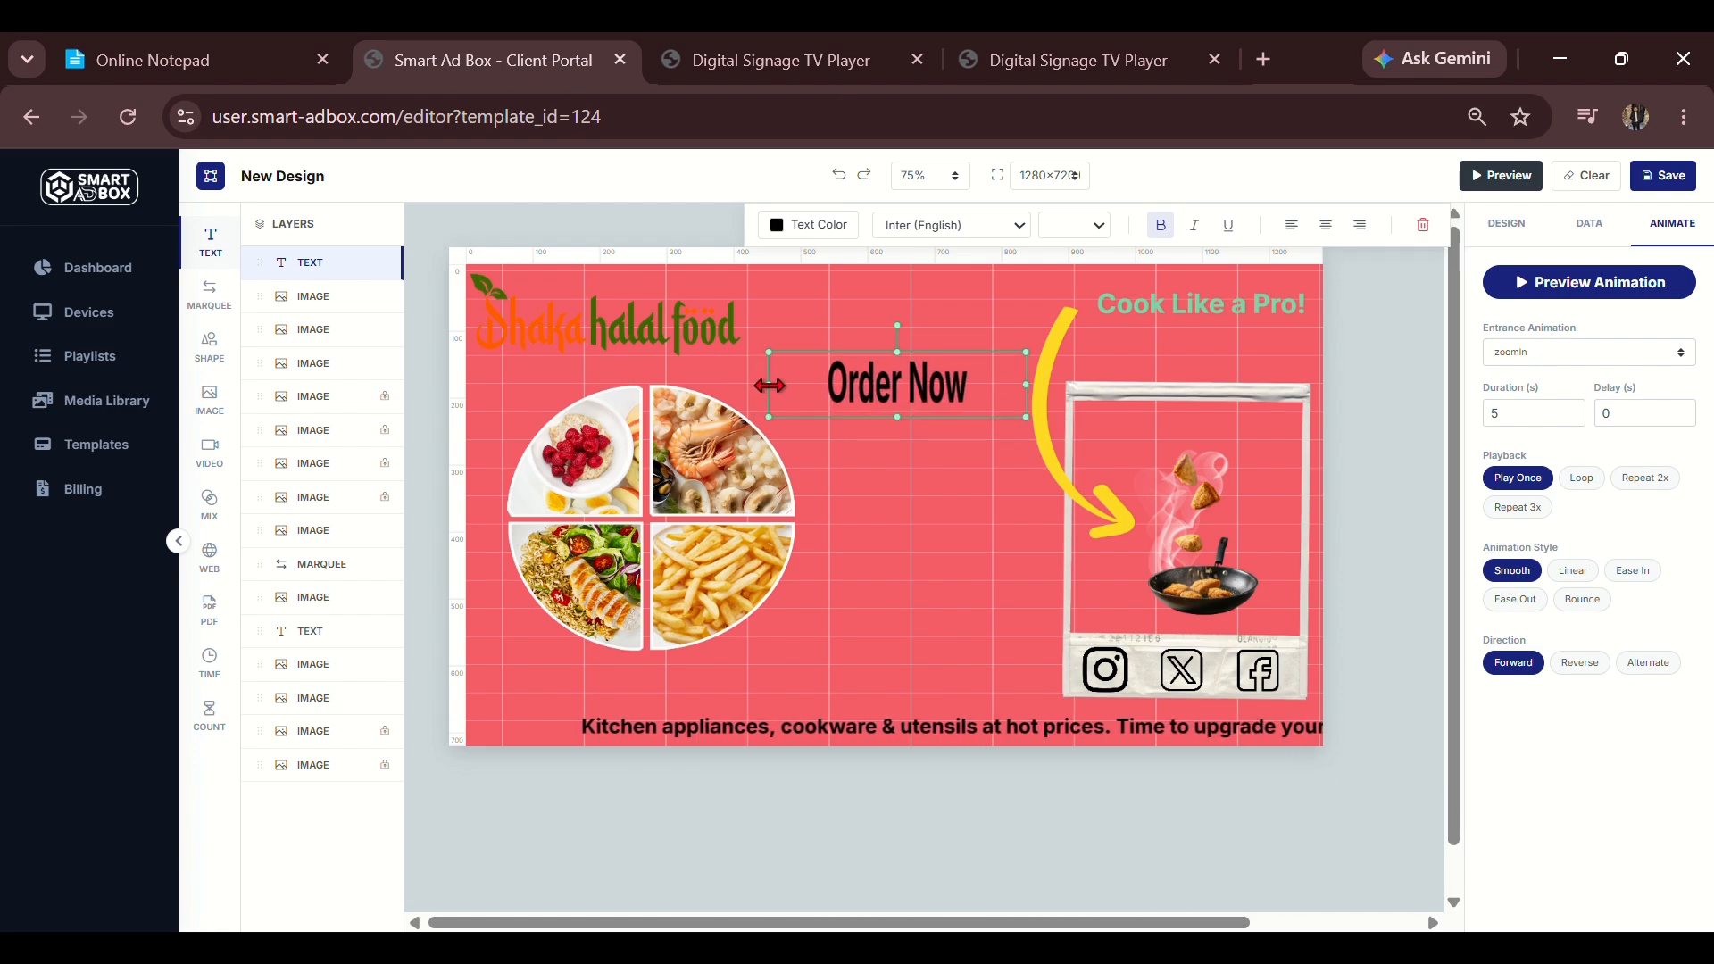
pyautogui.moveTo(977, 407); pyautogui.dragTo(922, 389)
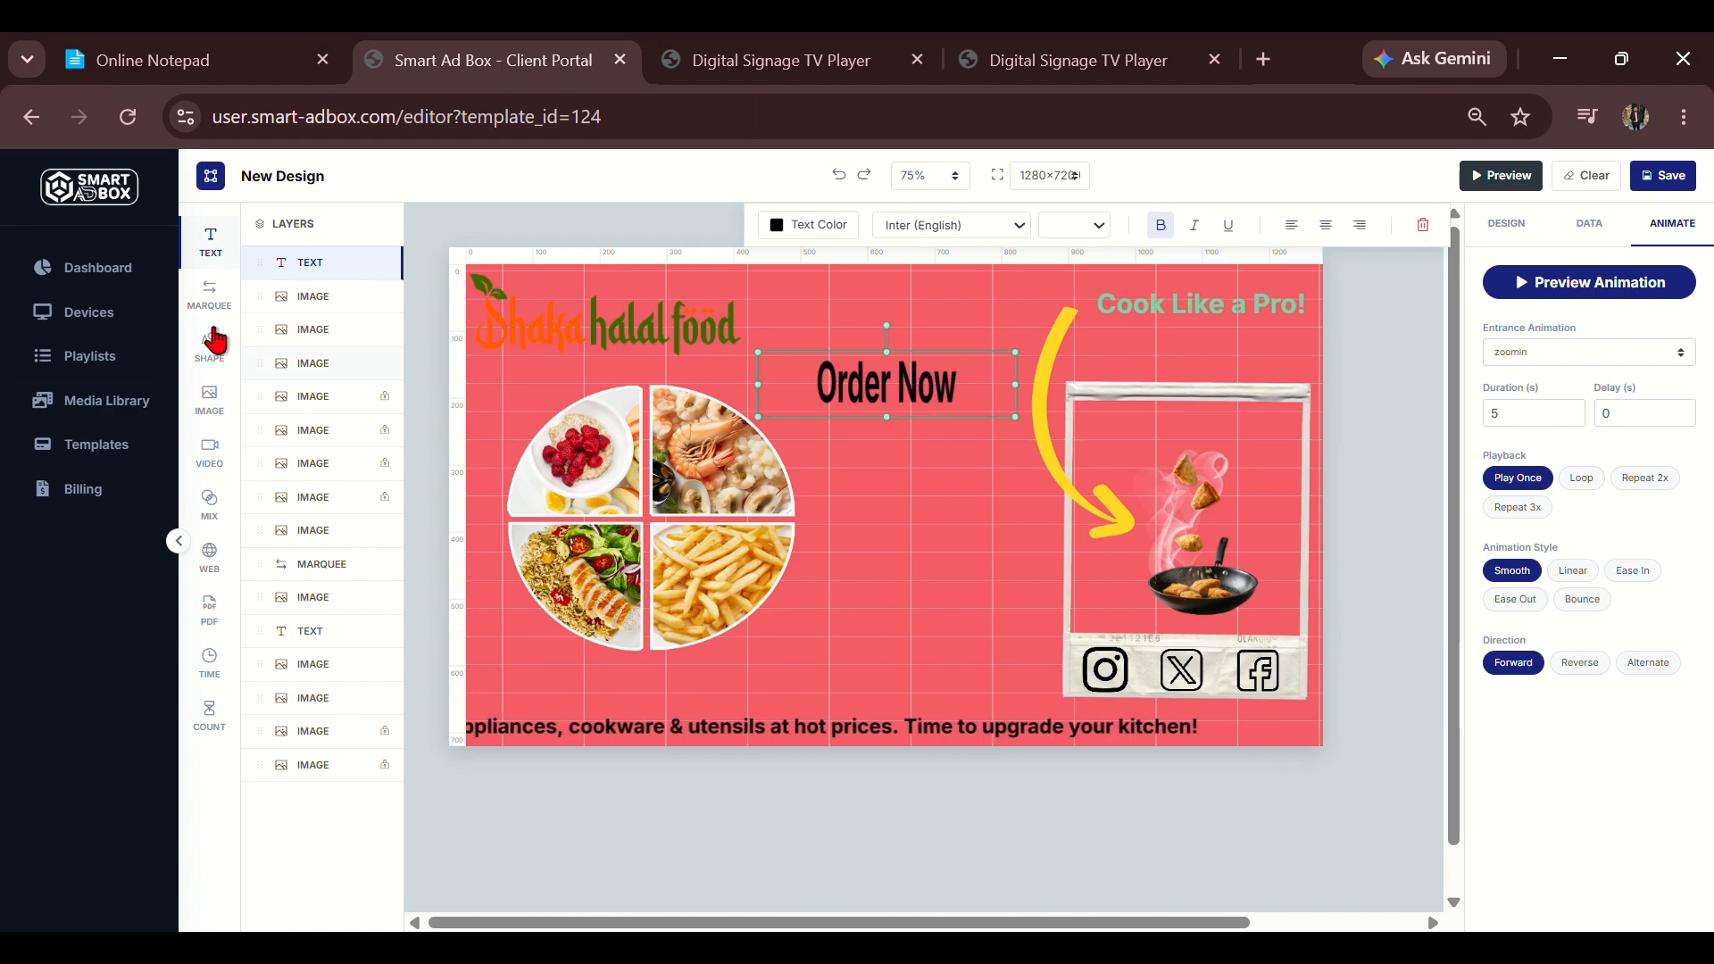
# Recolour the "Order Now" text with the yellow sampled from the curved arrow (RGB 255, 217, 36).
pyautogui.click(808, 224)
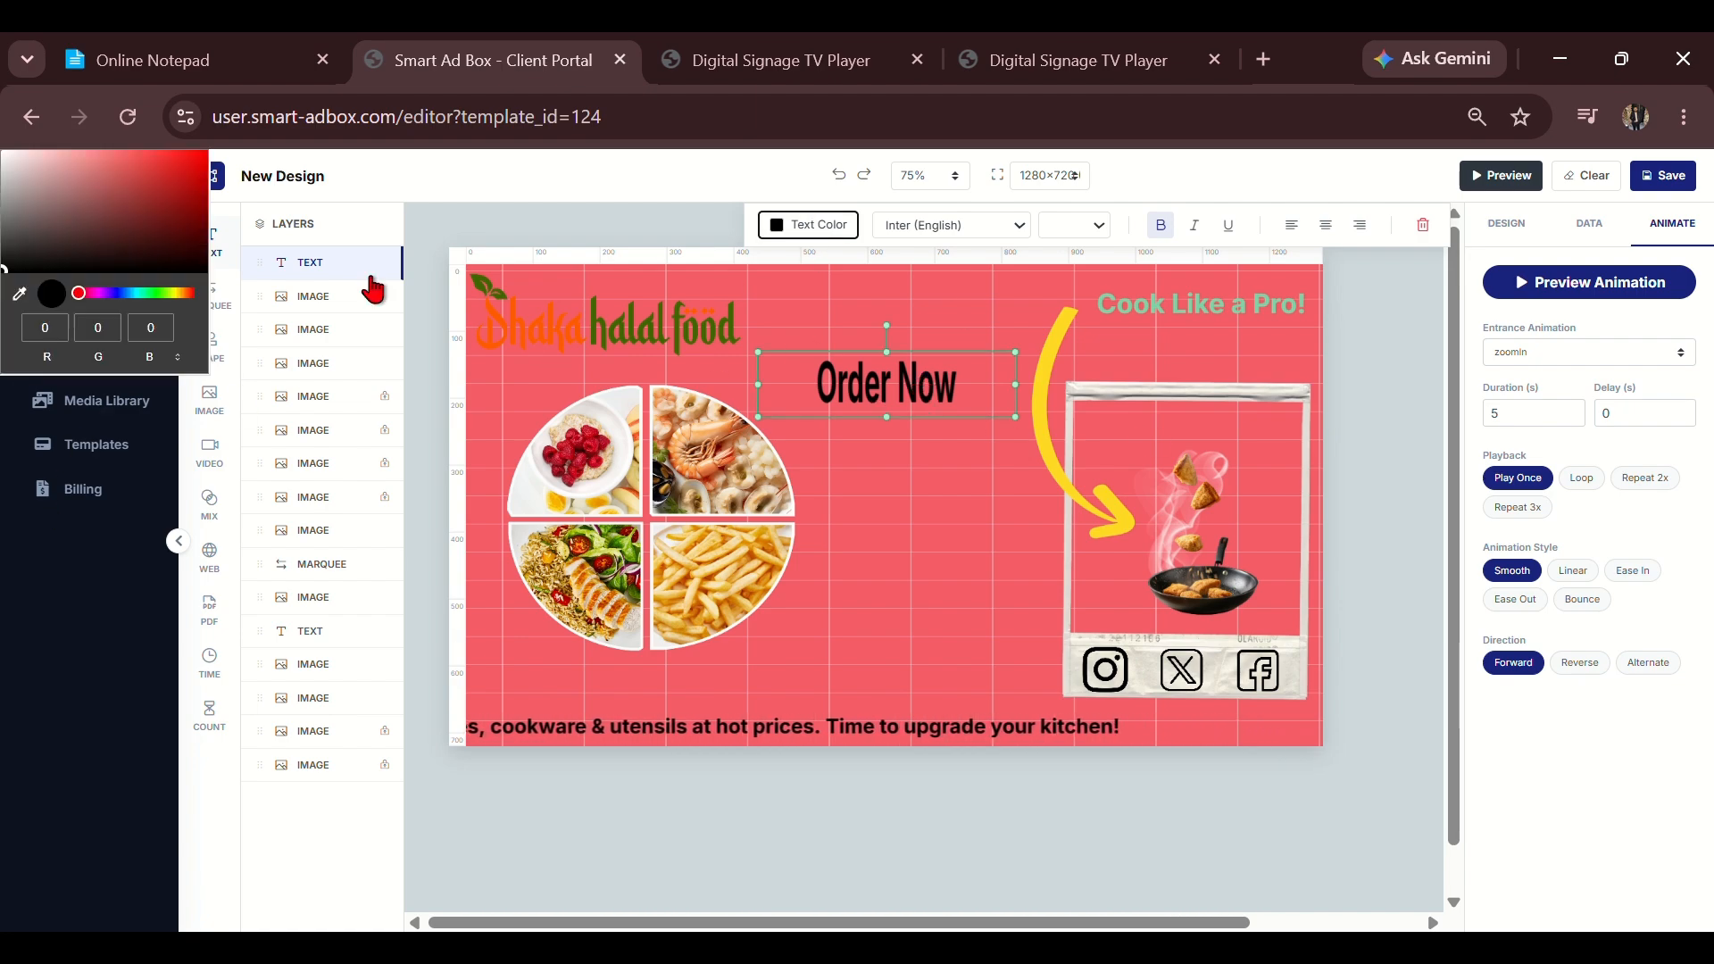
pyautogui.click(18, 296)
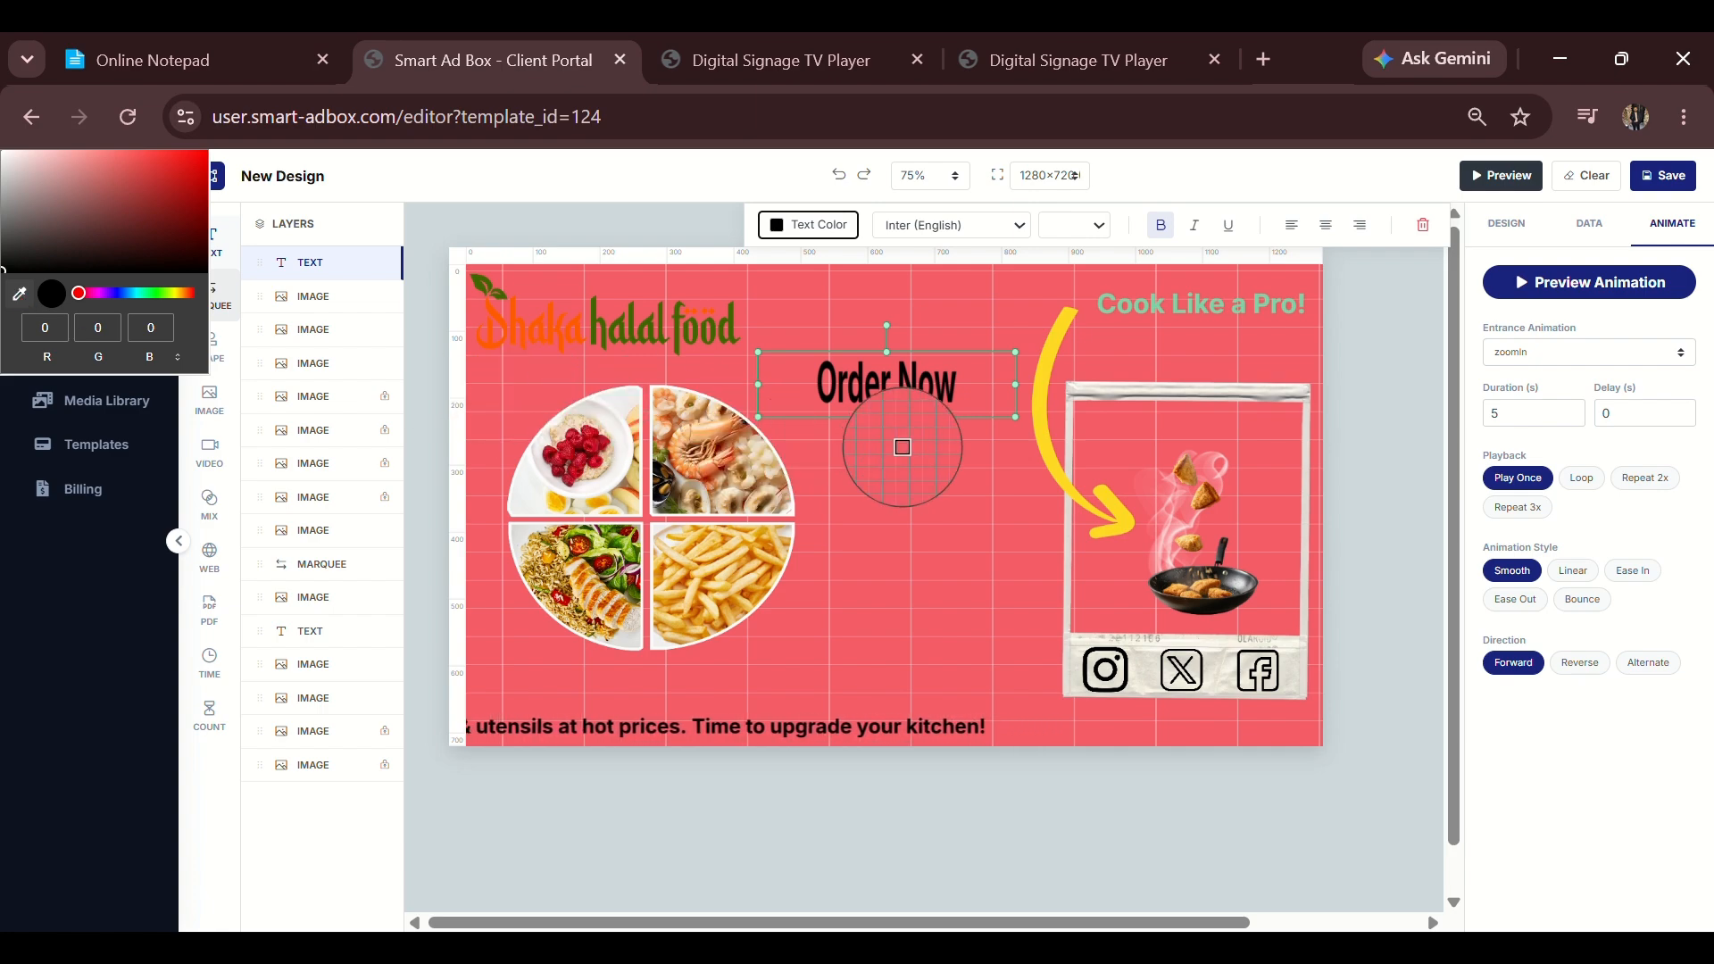
pyautogui.click(1032, 407)
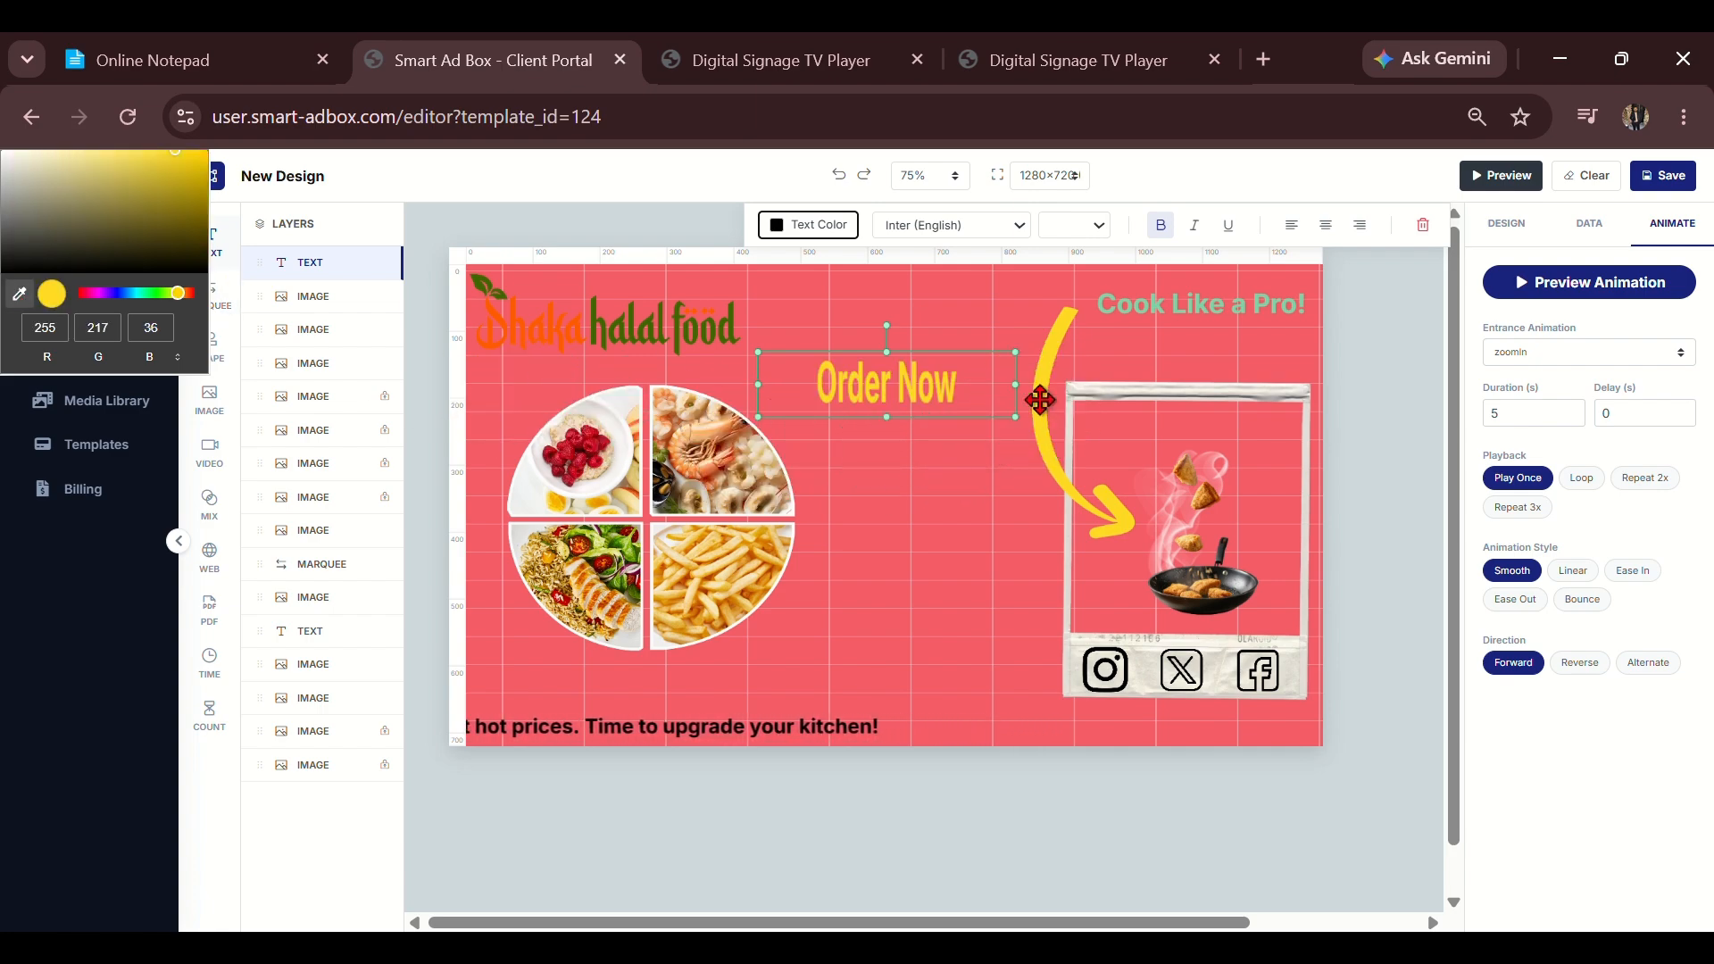
pyautogui.click(987, 448)
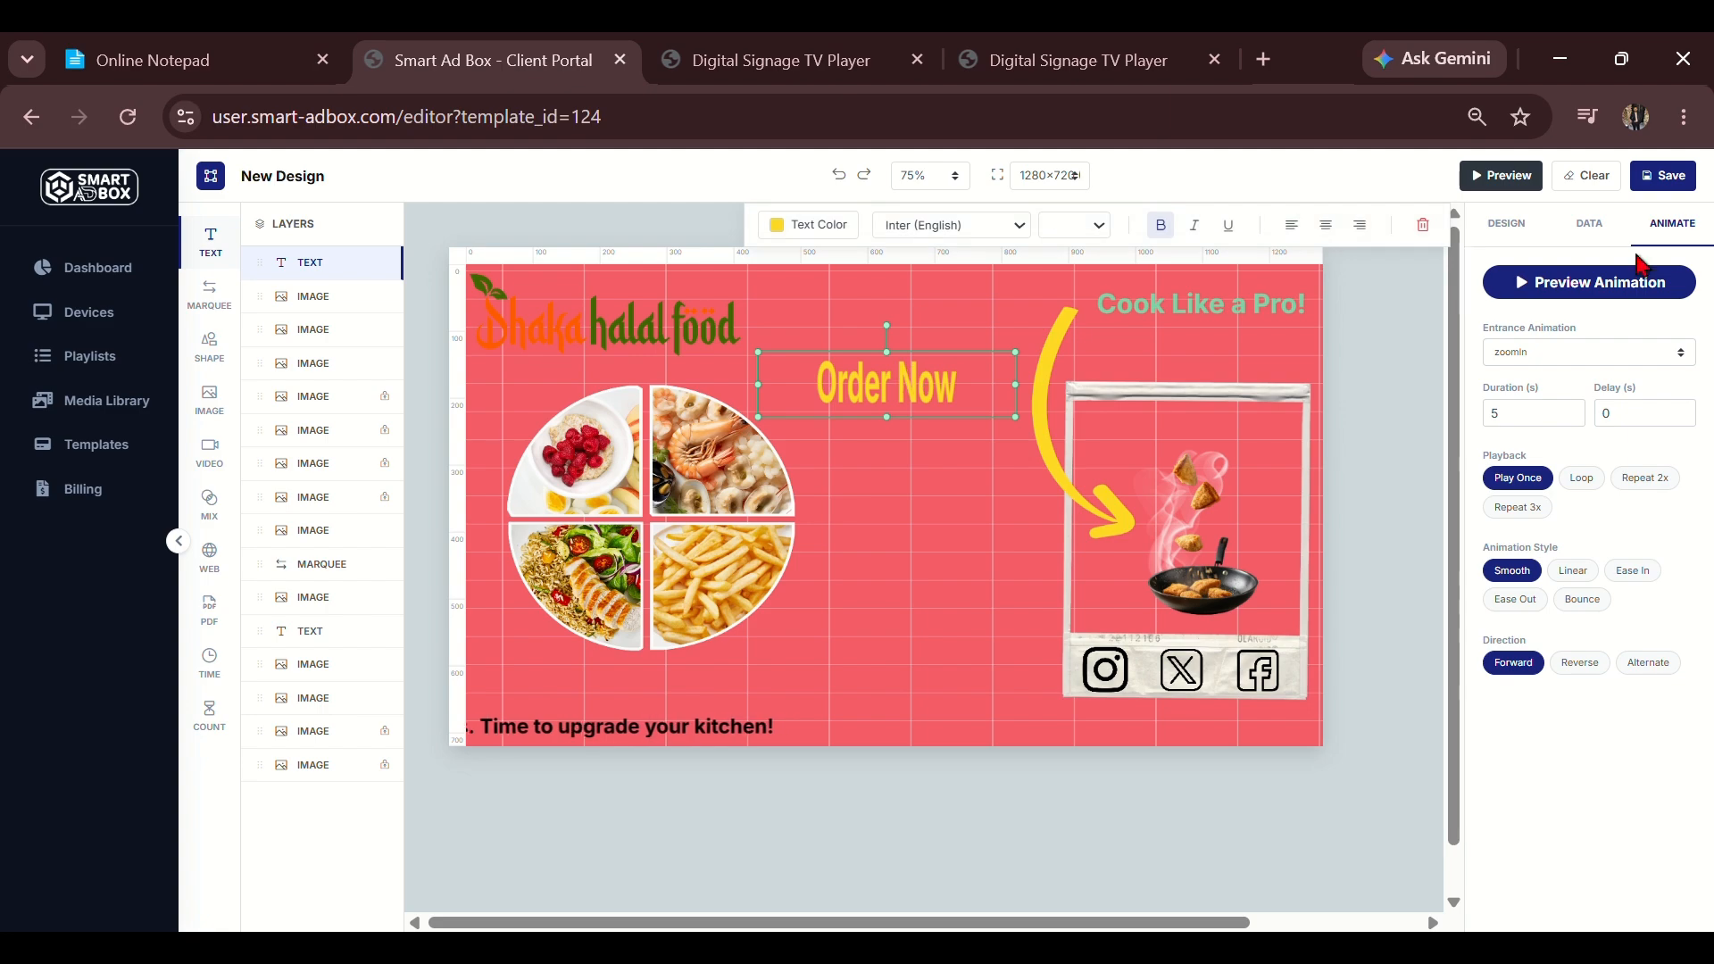
# Give the "Order Now" text a bounceIn entrance animation with Loop playback, save the design and deselect the text.
pyautogui.click(1505, 226)
pyautogui.click(1673, 221)
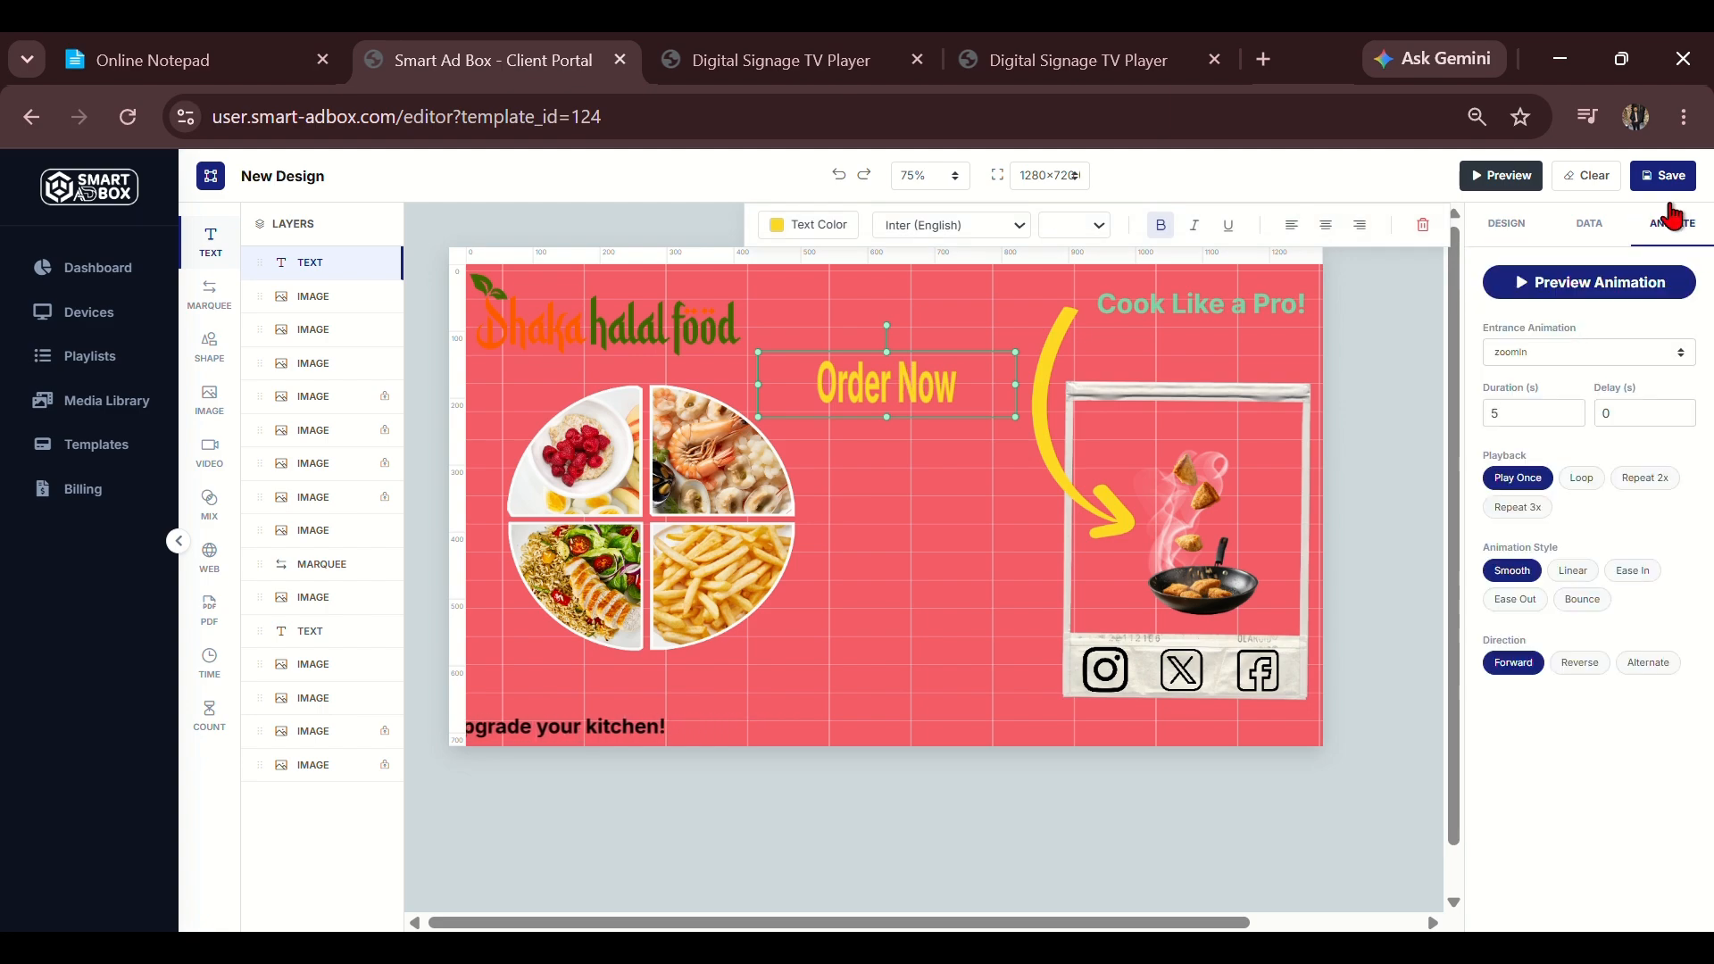
pyautogui.click(1627, 359)
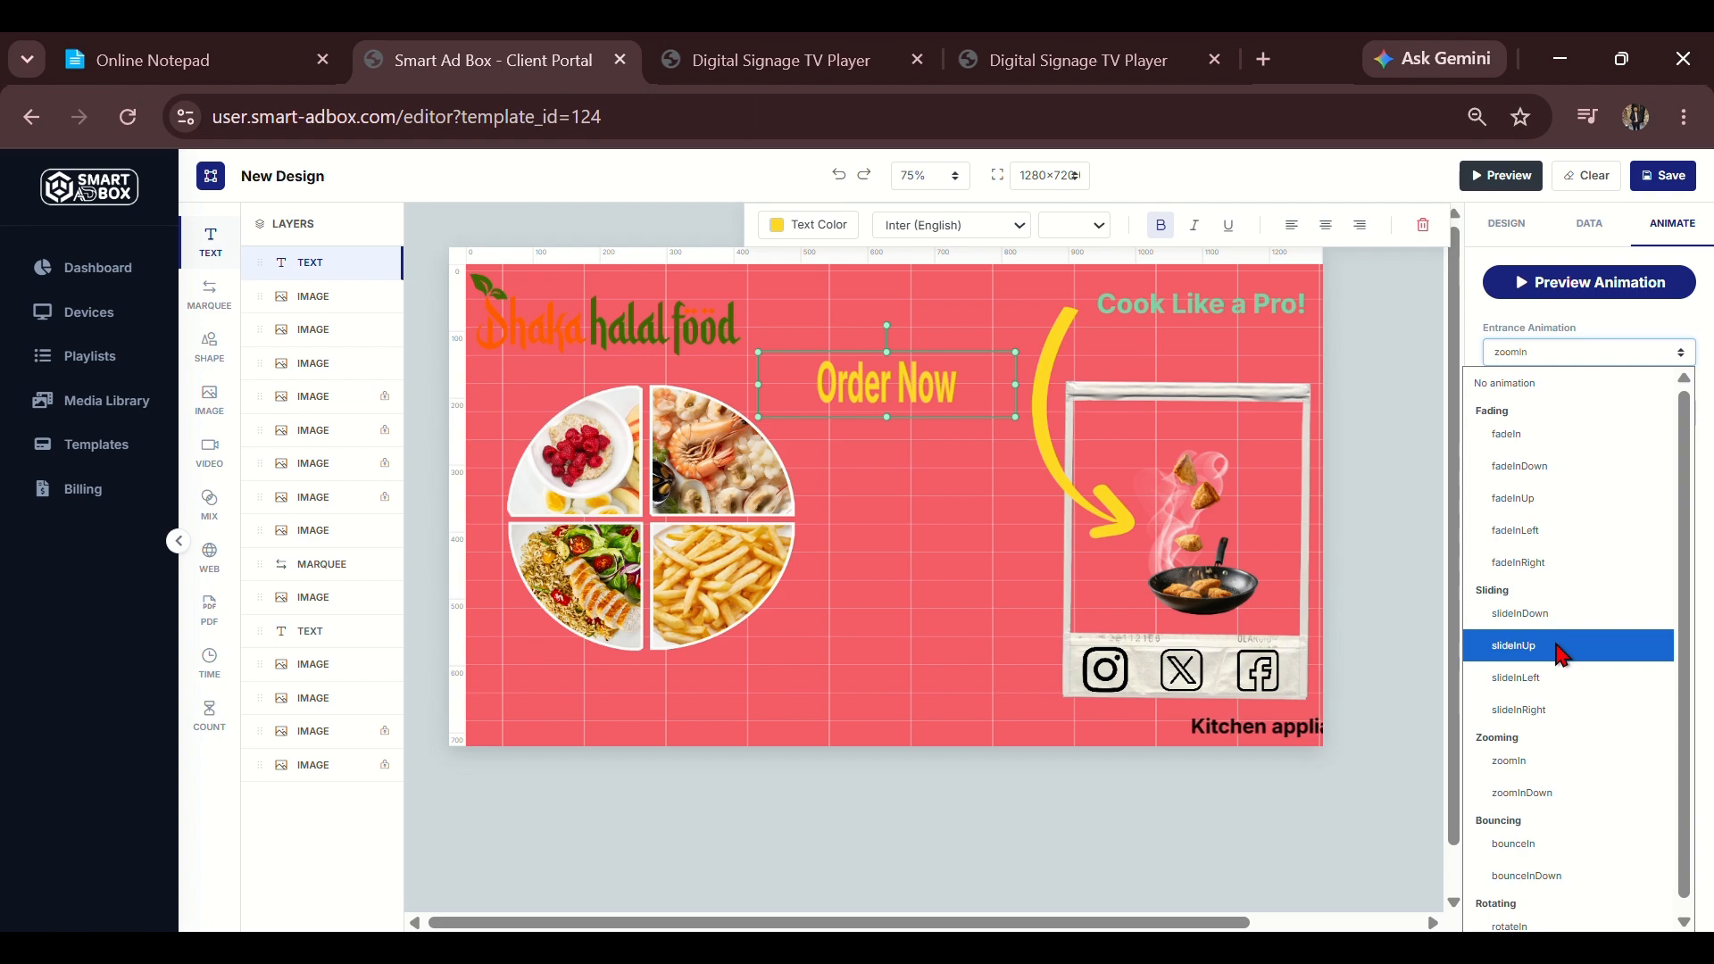
pyautogui.scroll(-1, 1527, 839)
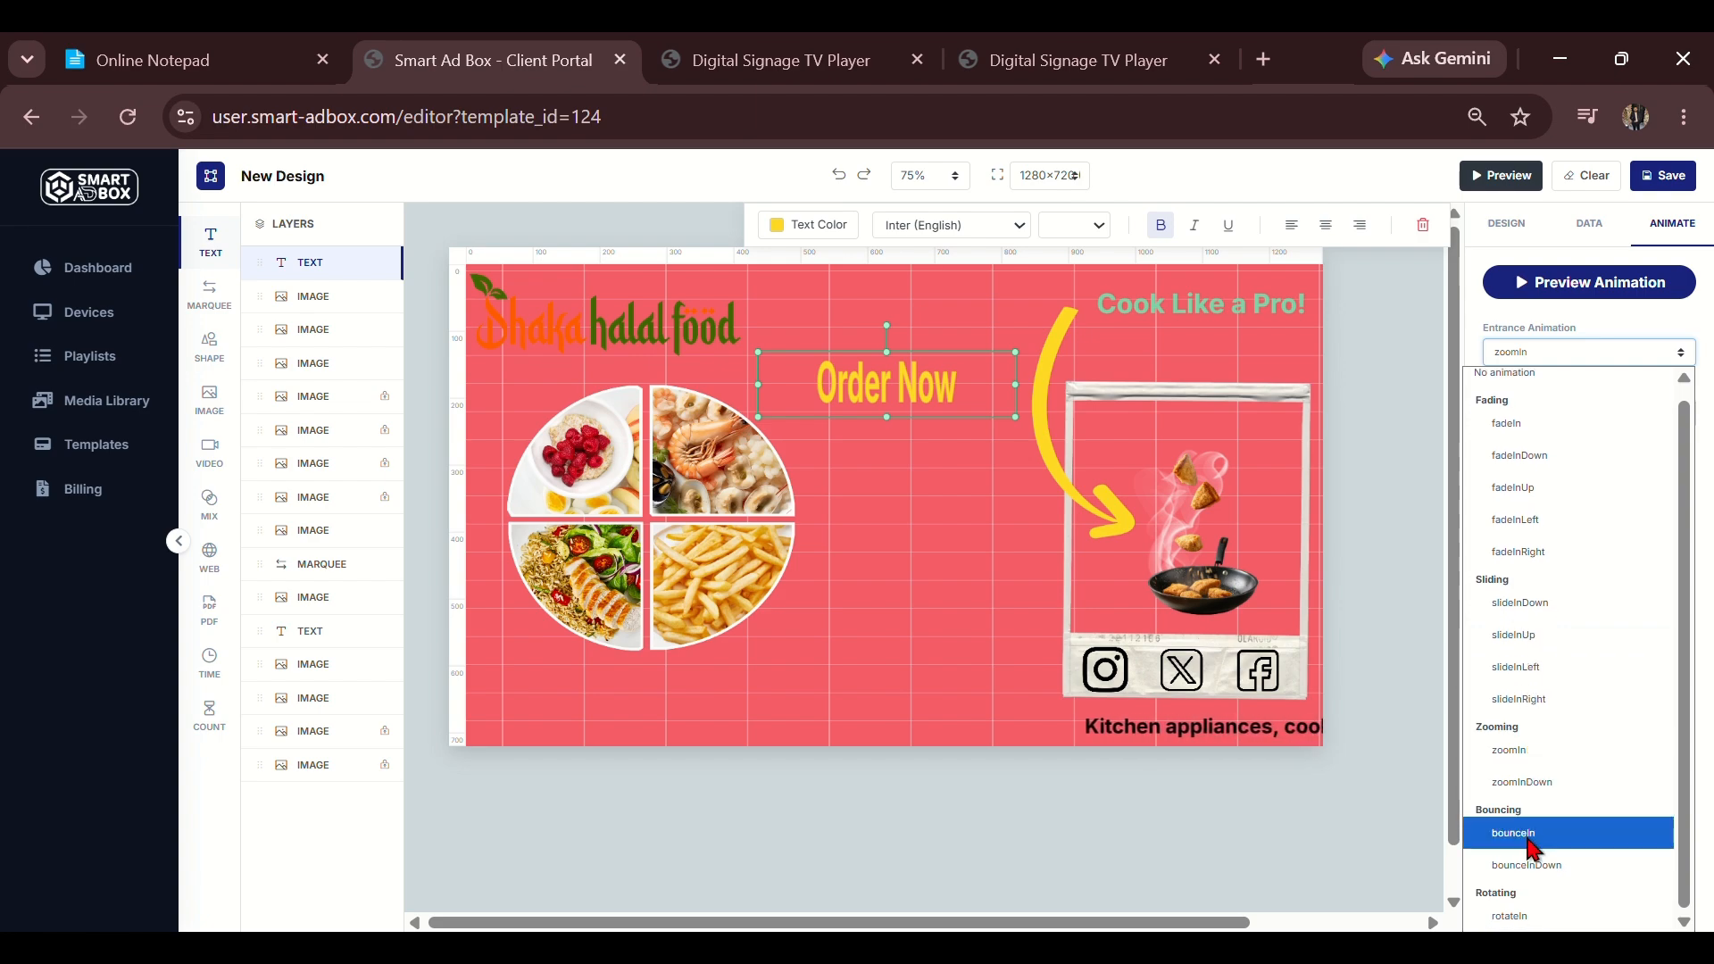
pyautogui.click(1529, 844)
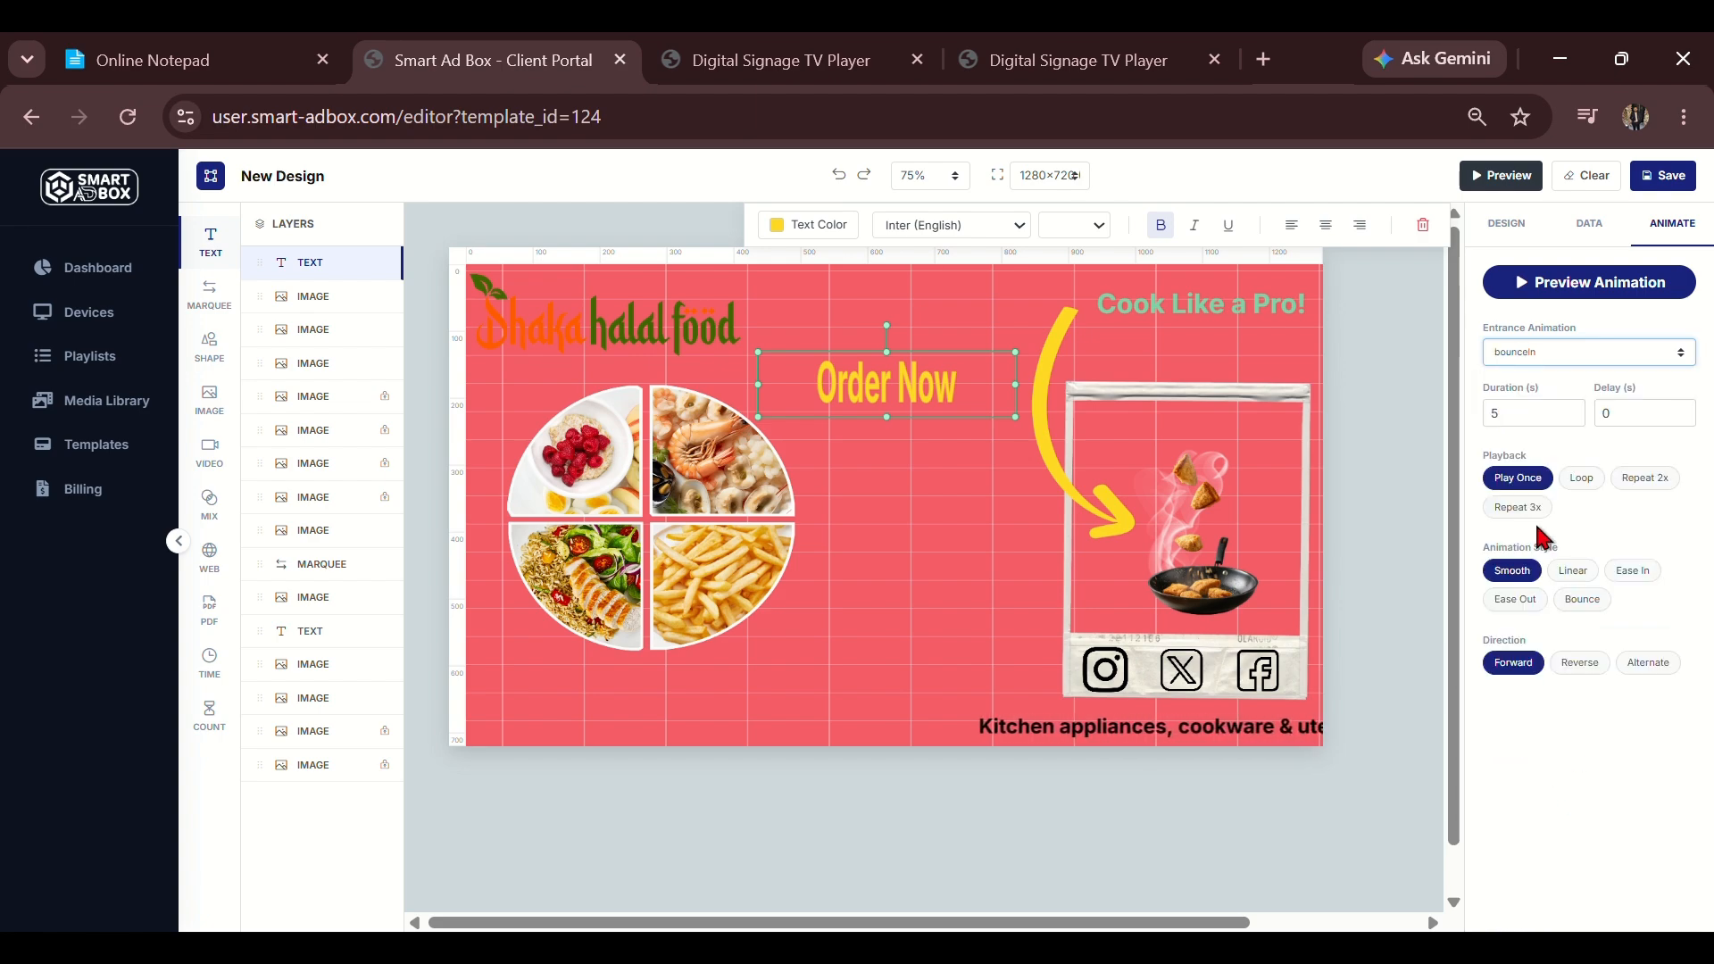
pyautogui.click(1581, 478)
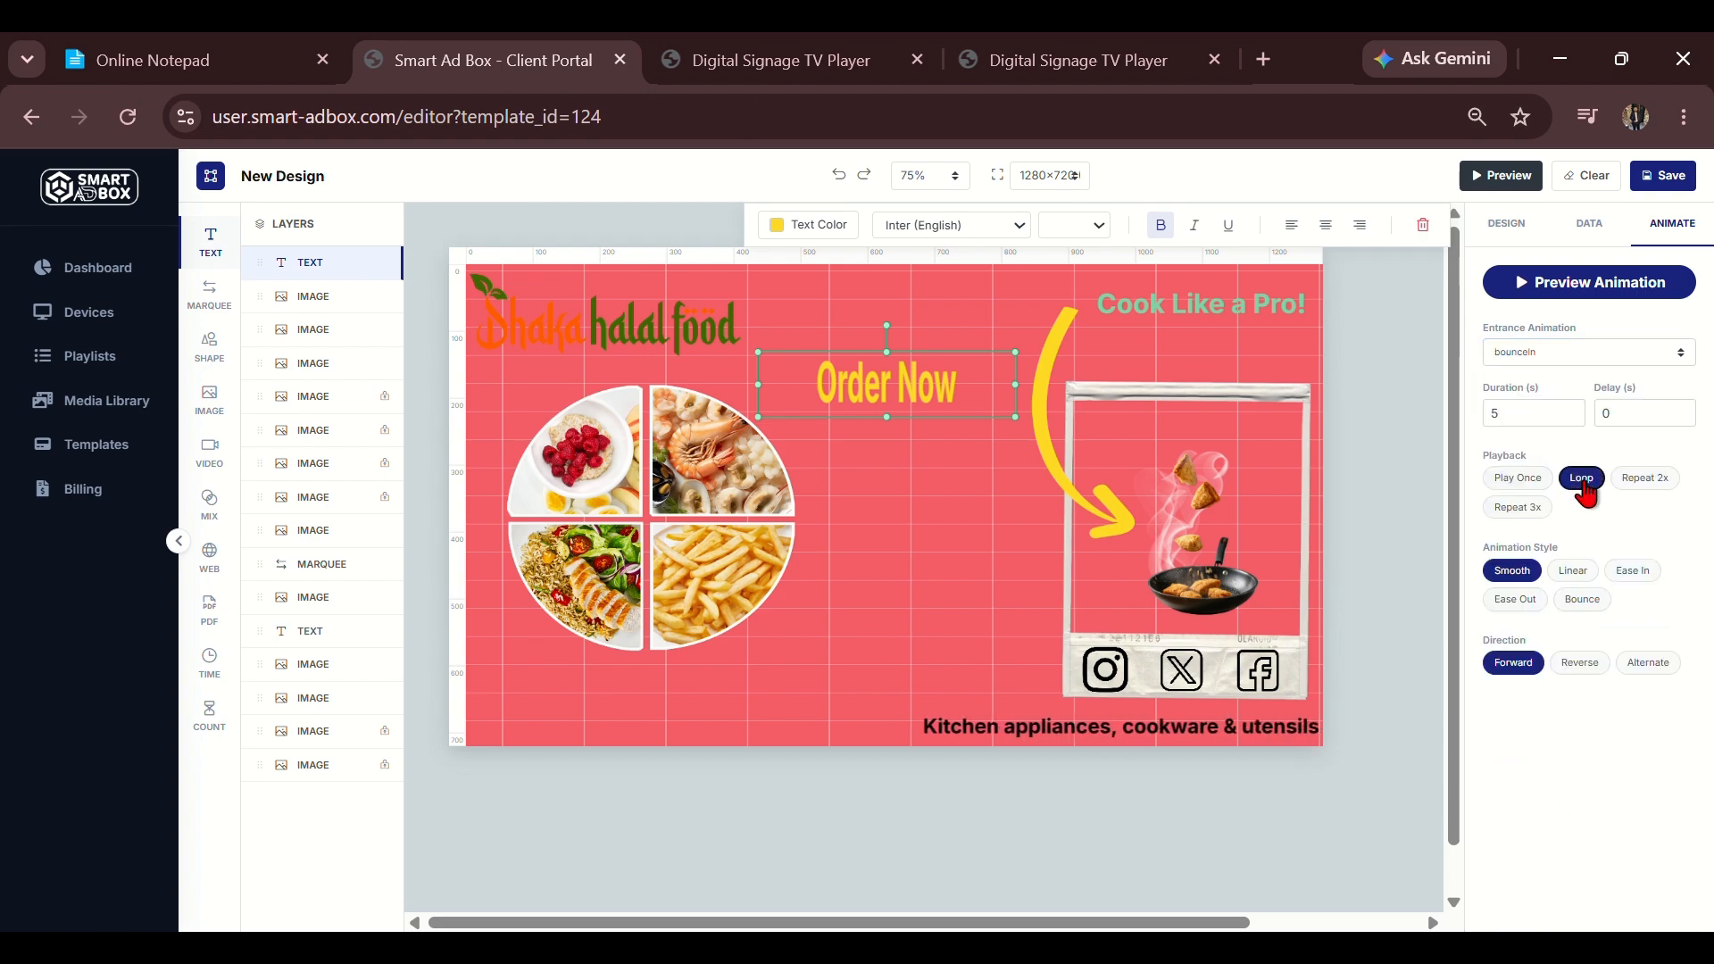
pyautogui.click(1659, 184)
pyautogui.click(1089, 287)
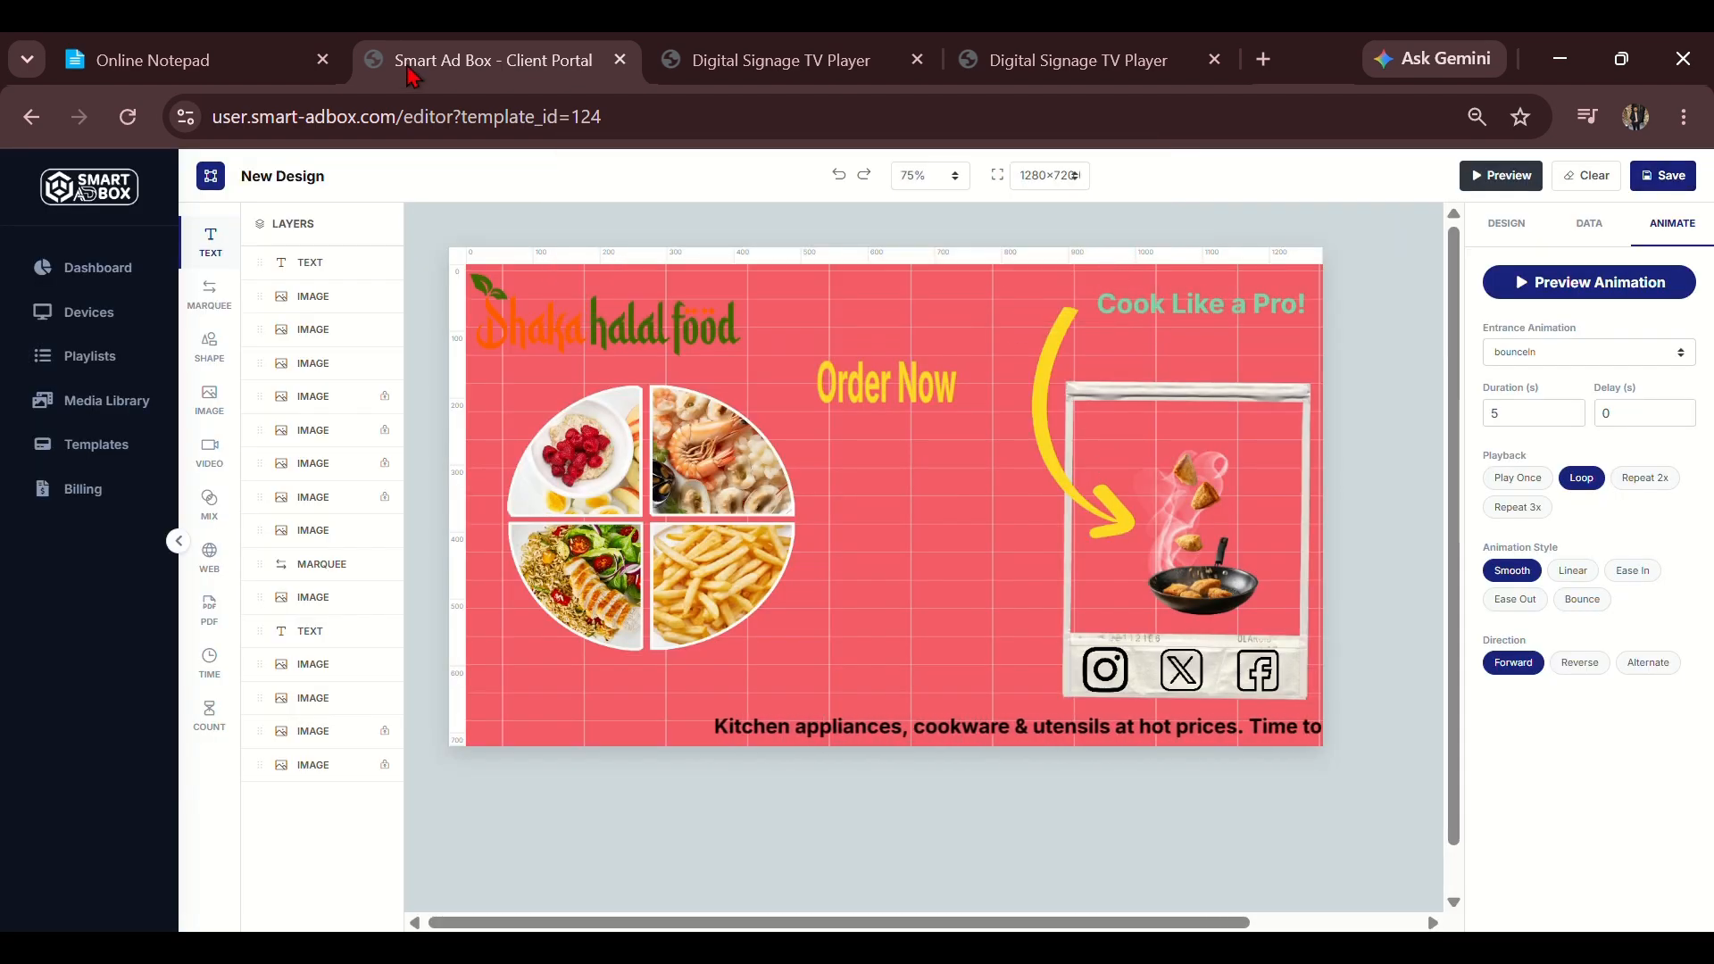
# Add a second text element below "Order Now" and replace its placeholder with "Our Most Popular".
pyautogui.click(214, 246)
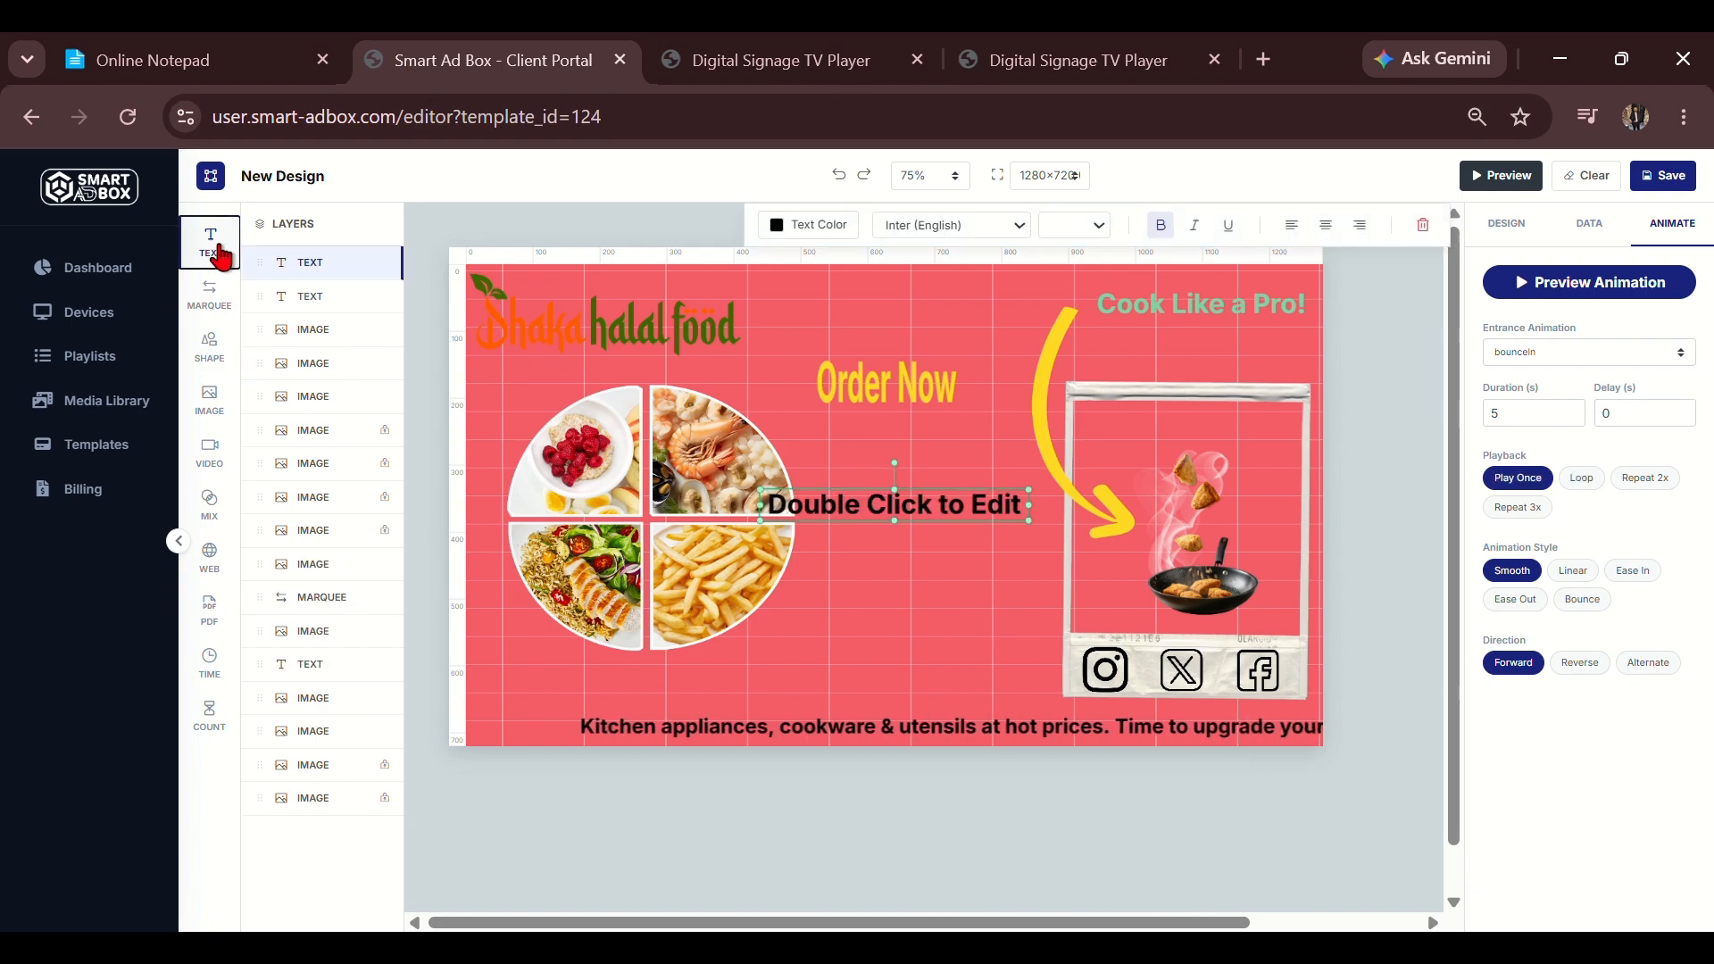
pyautogui.tripleClick(892, 513)
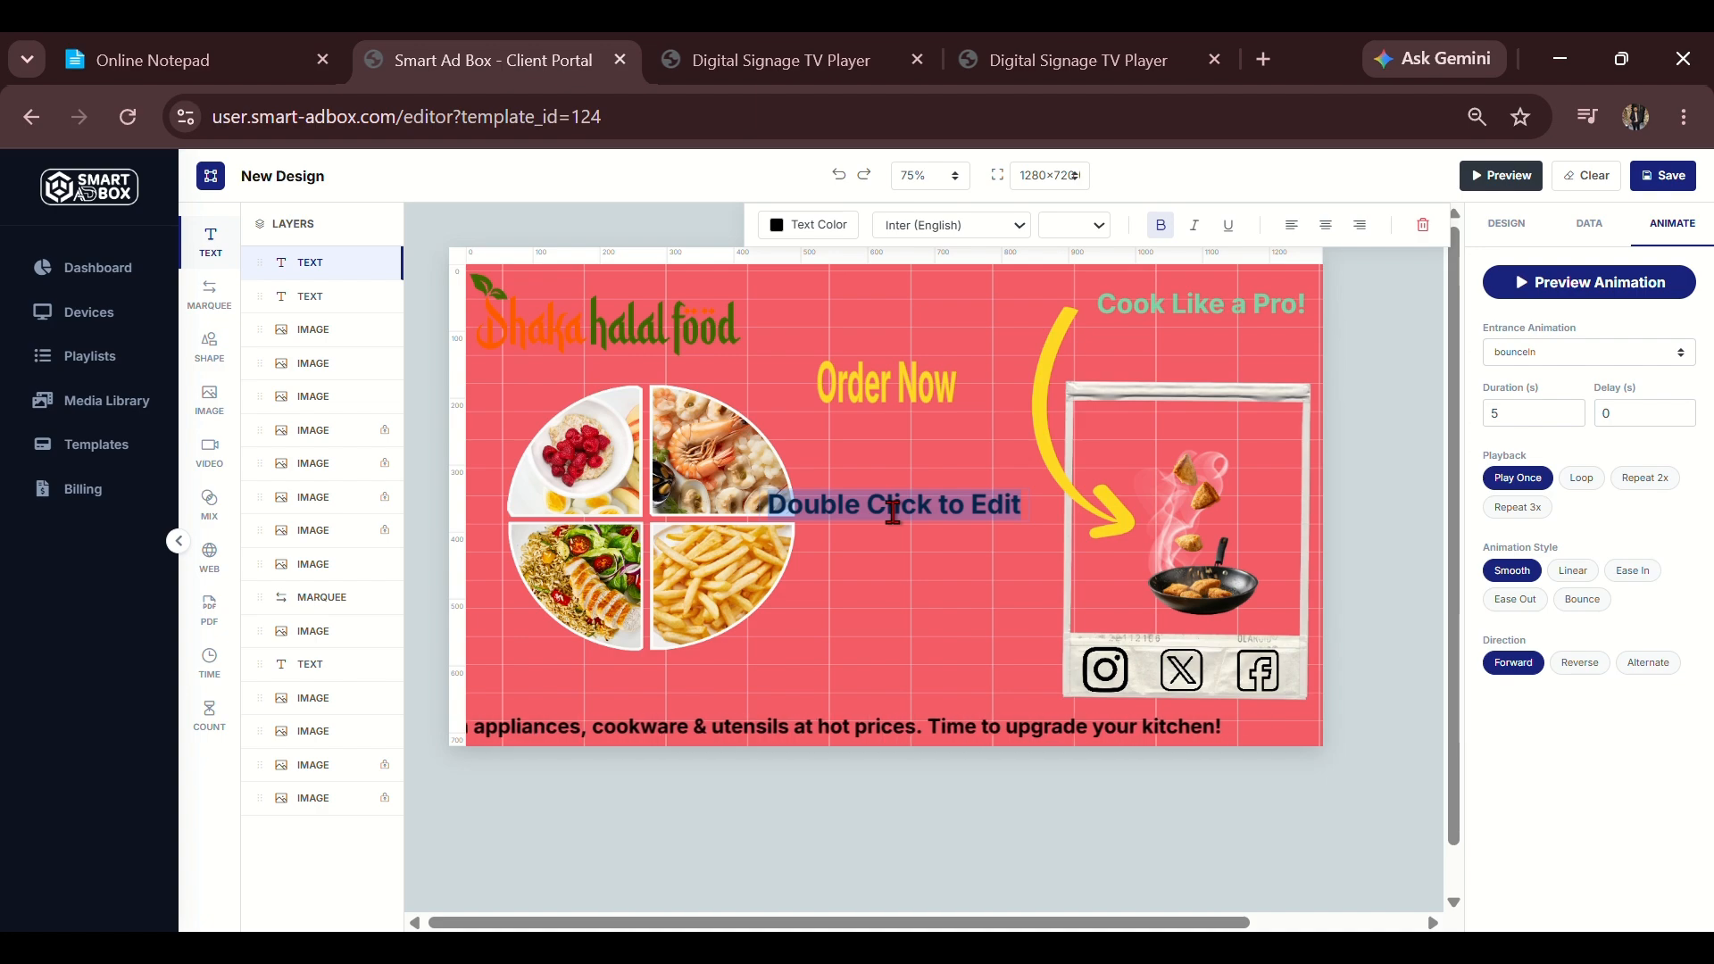
pyautogui.press('BackSpace')
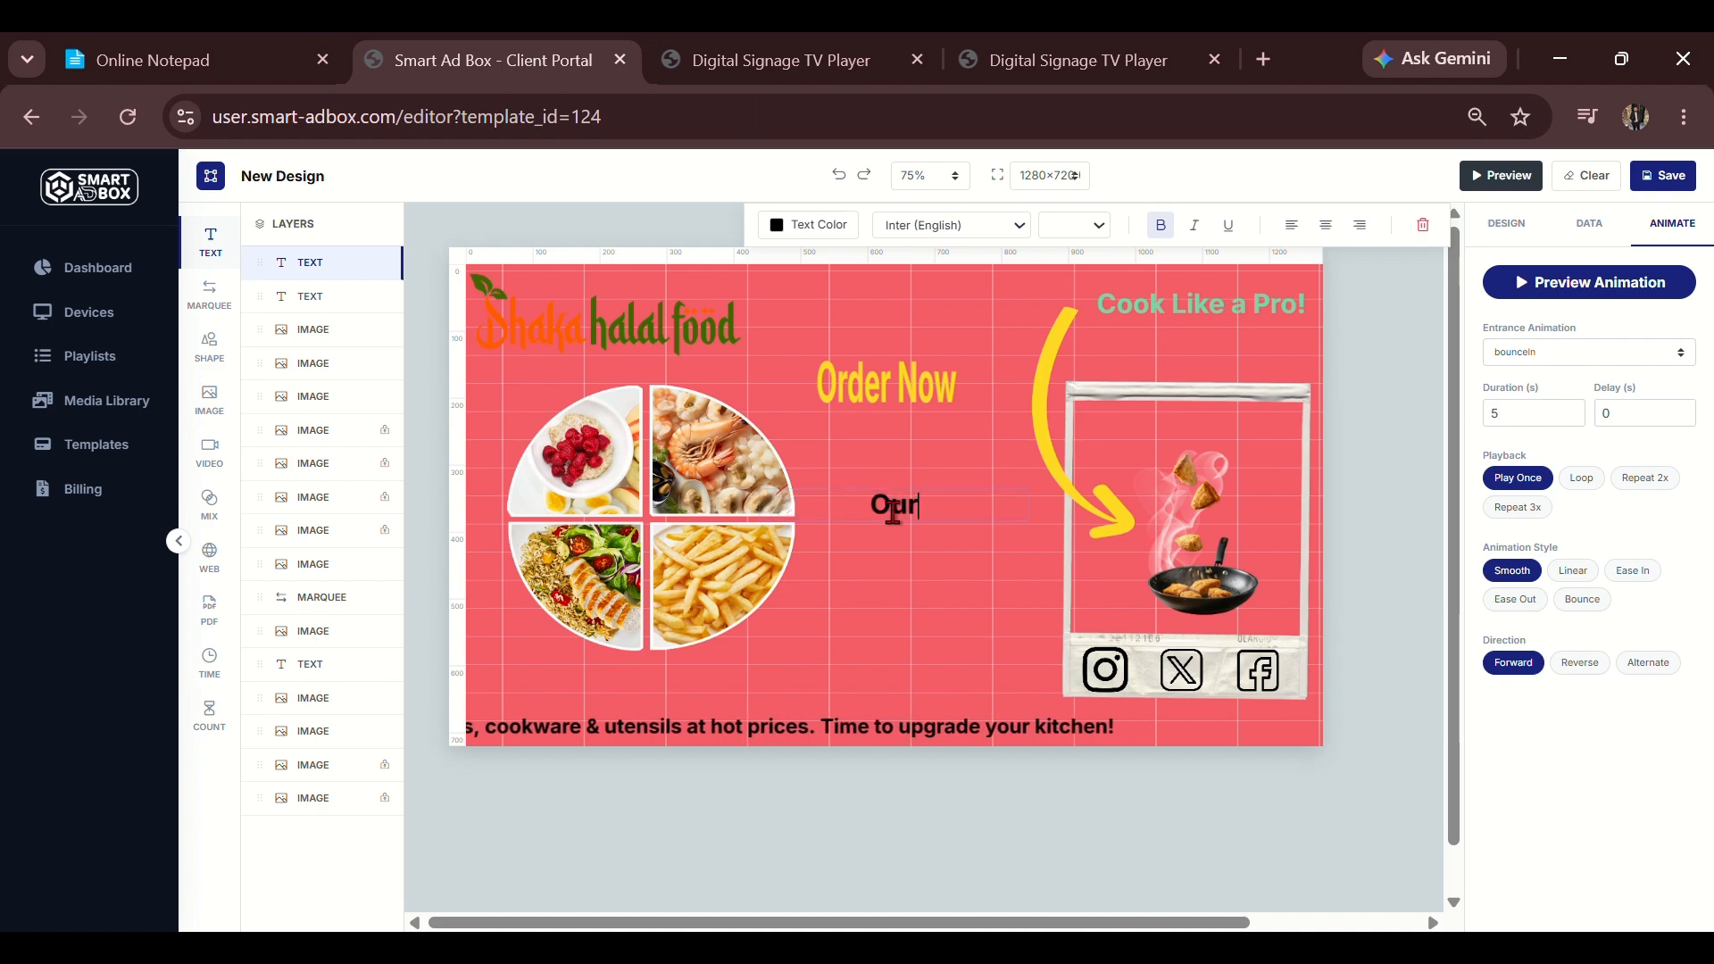
pyautogui.write('Our Most ')
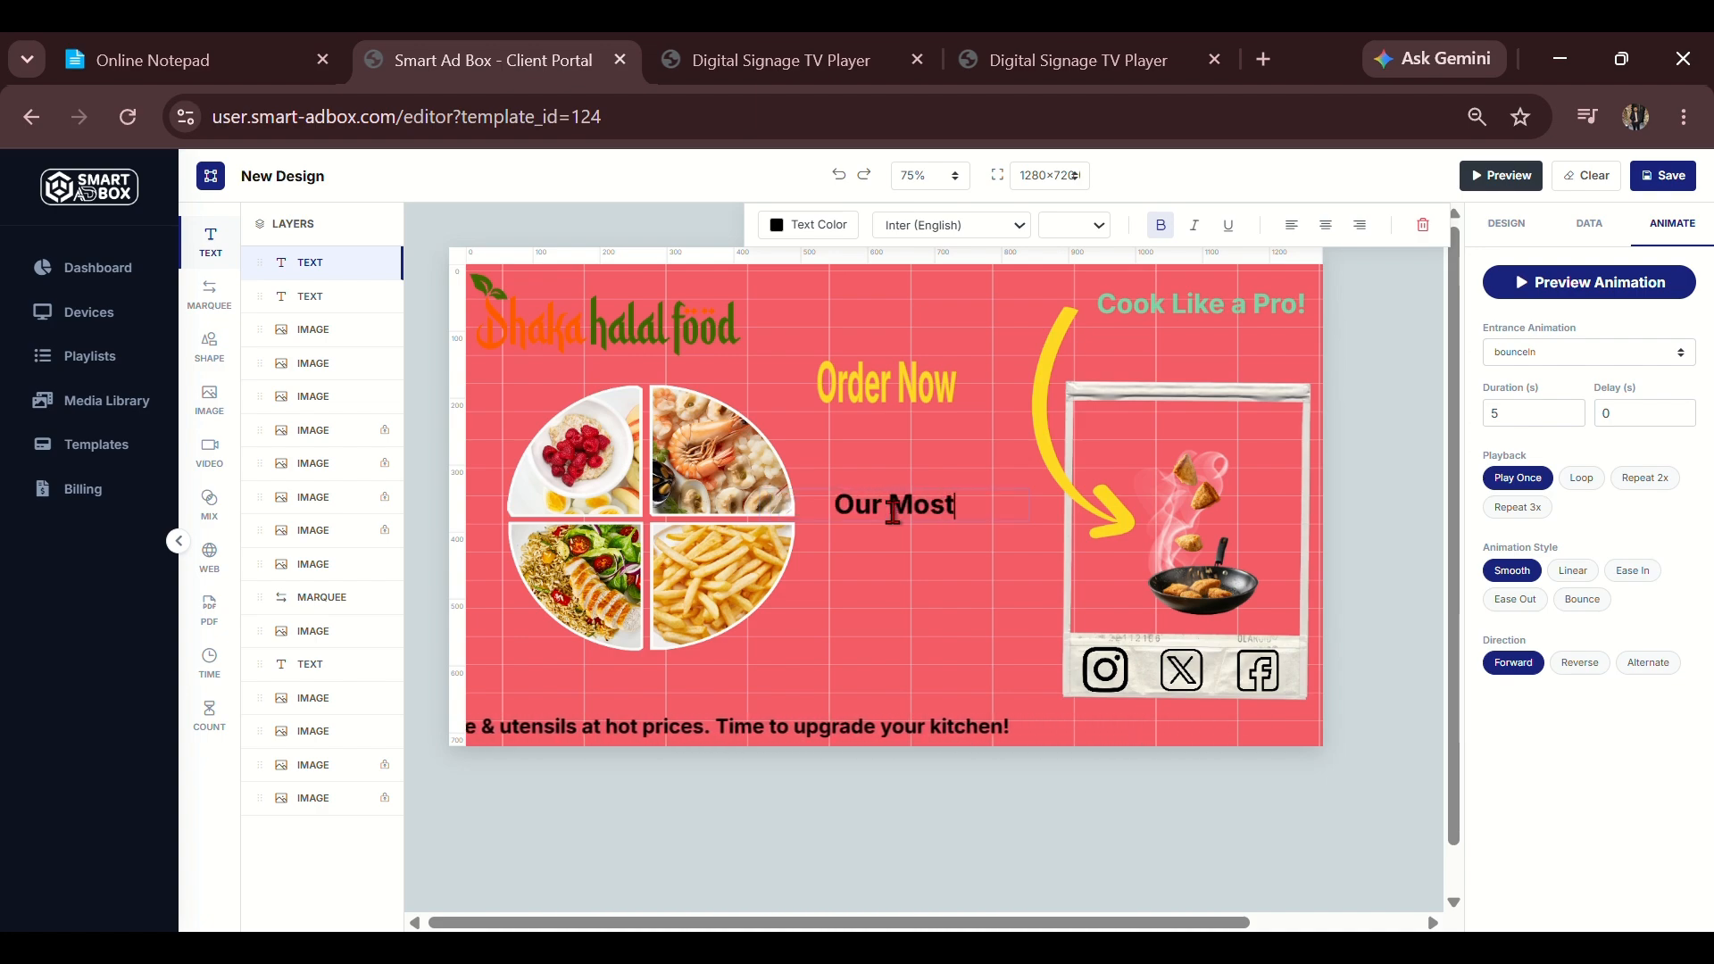
pyautogui.write('D')
pyautogui.press('BackSpace')
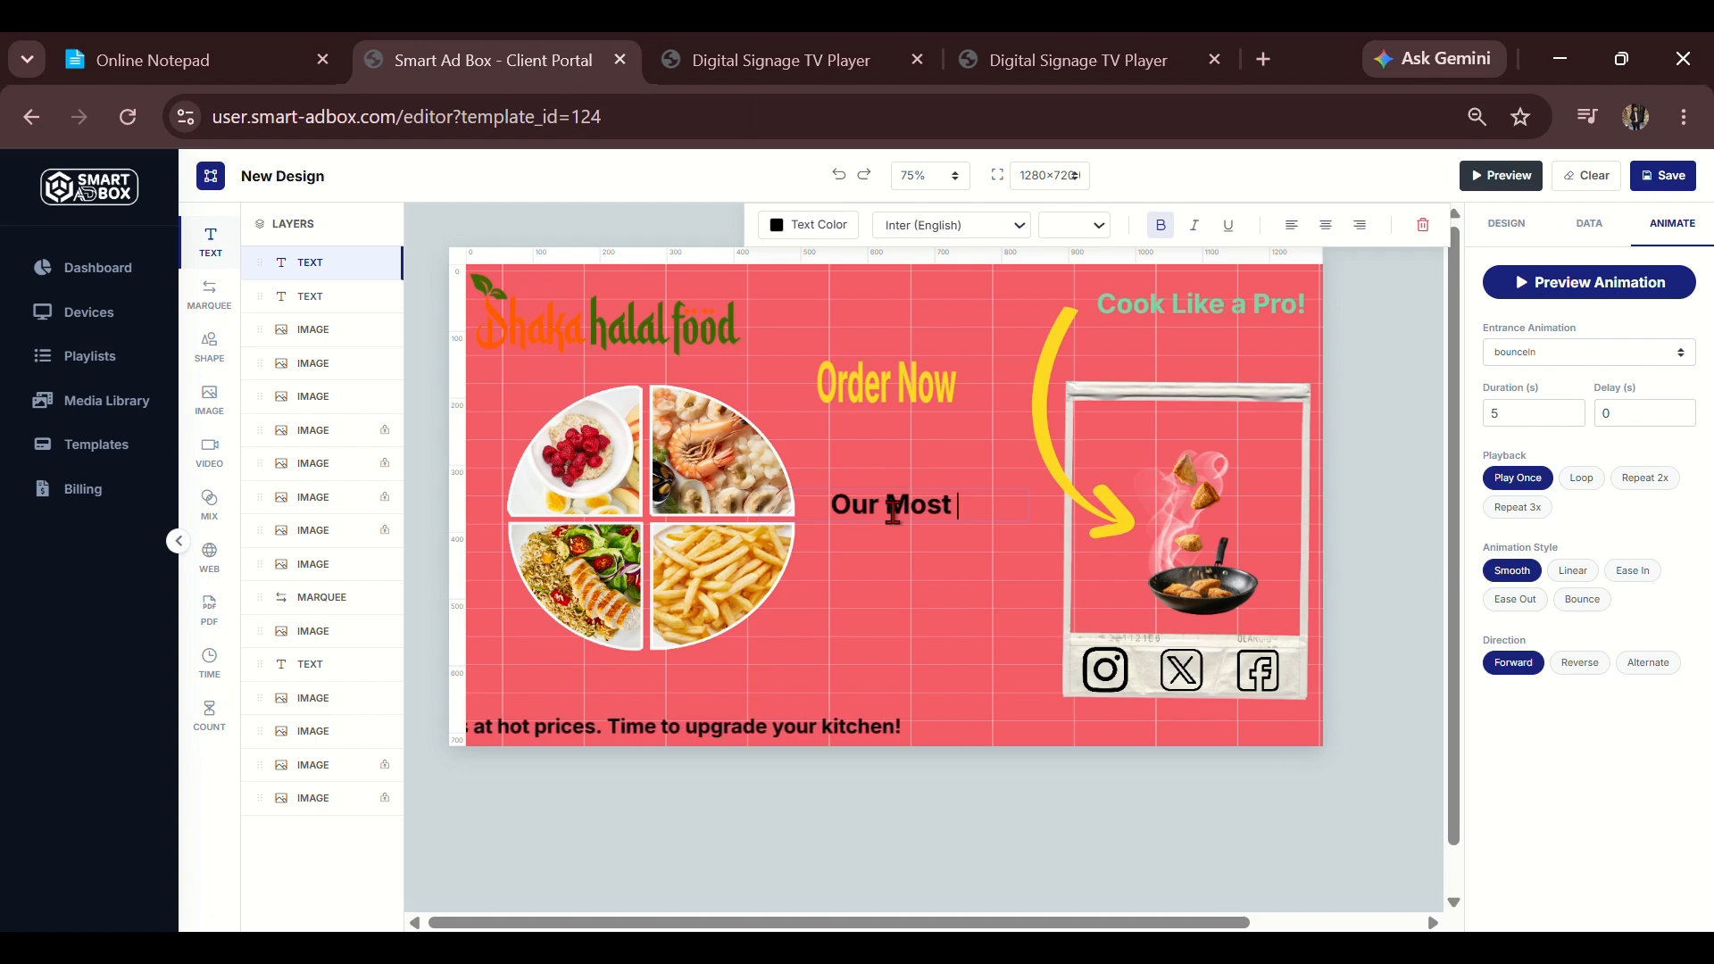
pyautogui.write('Po')
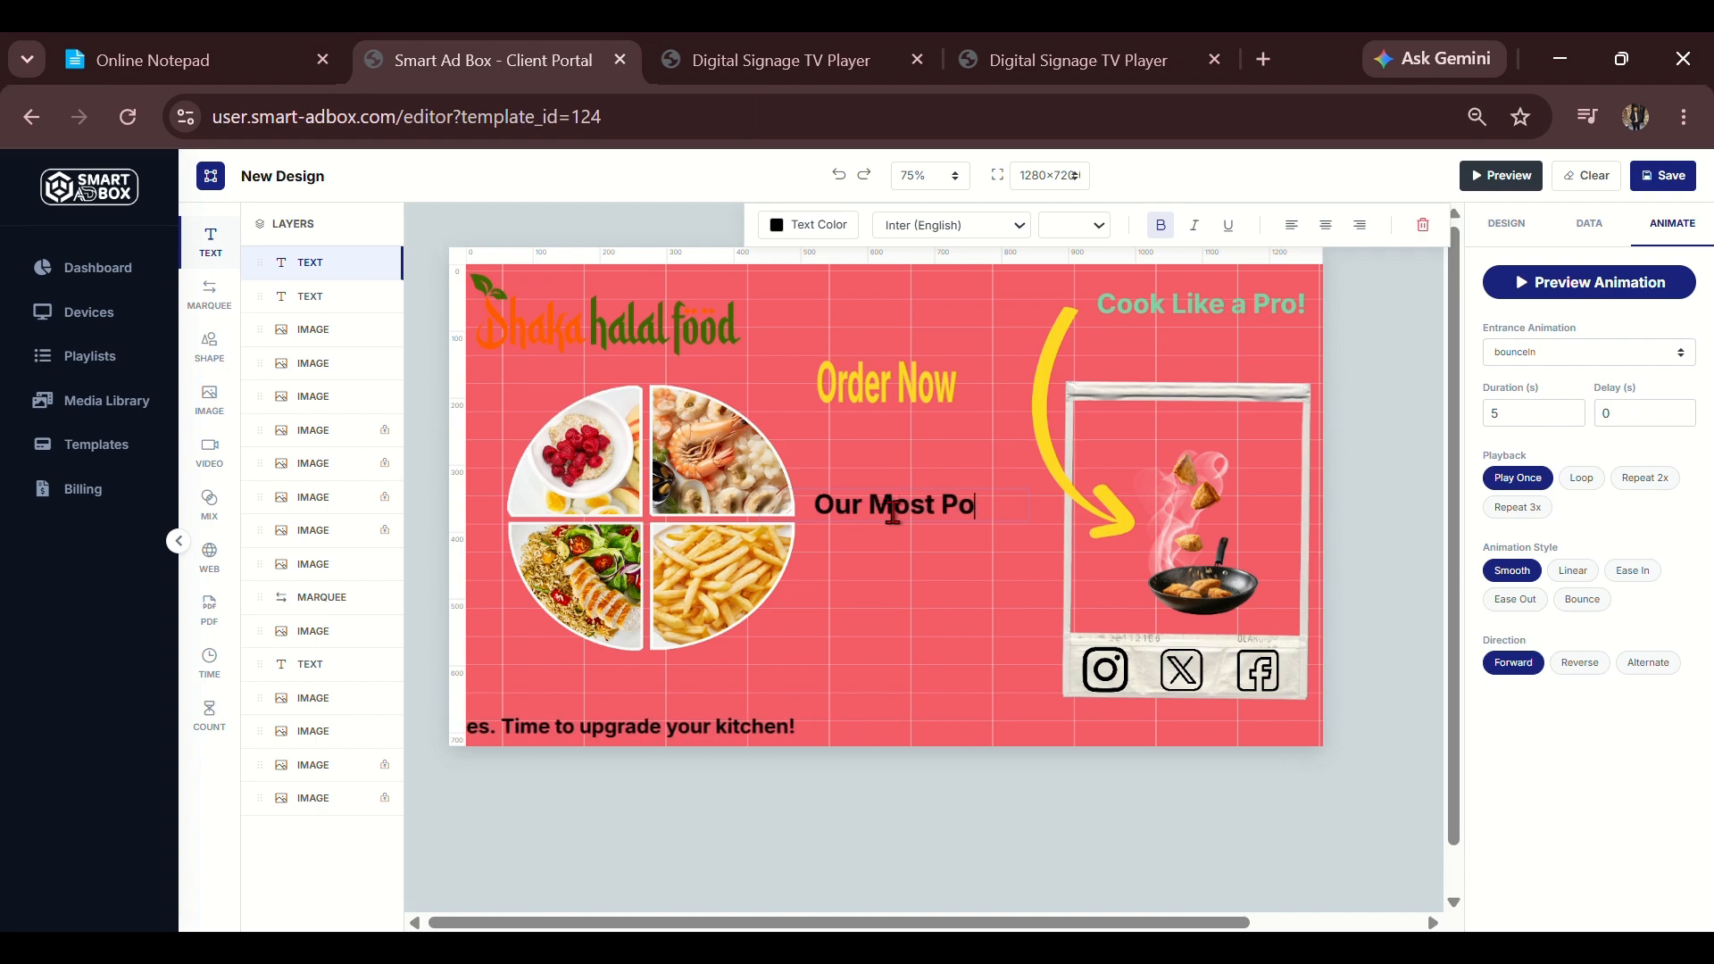
pyautogui.write('pular')
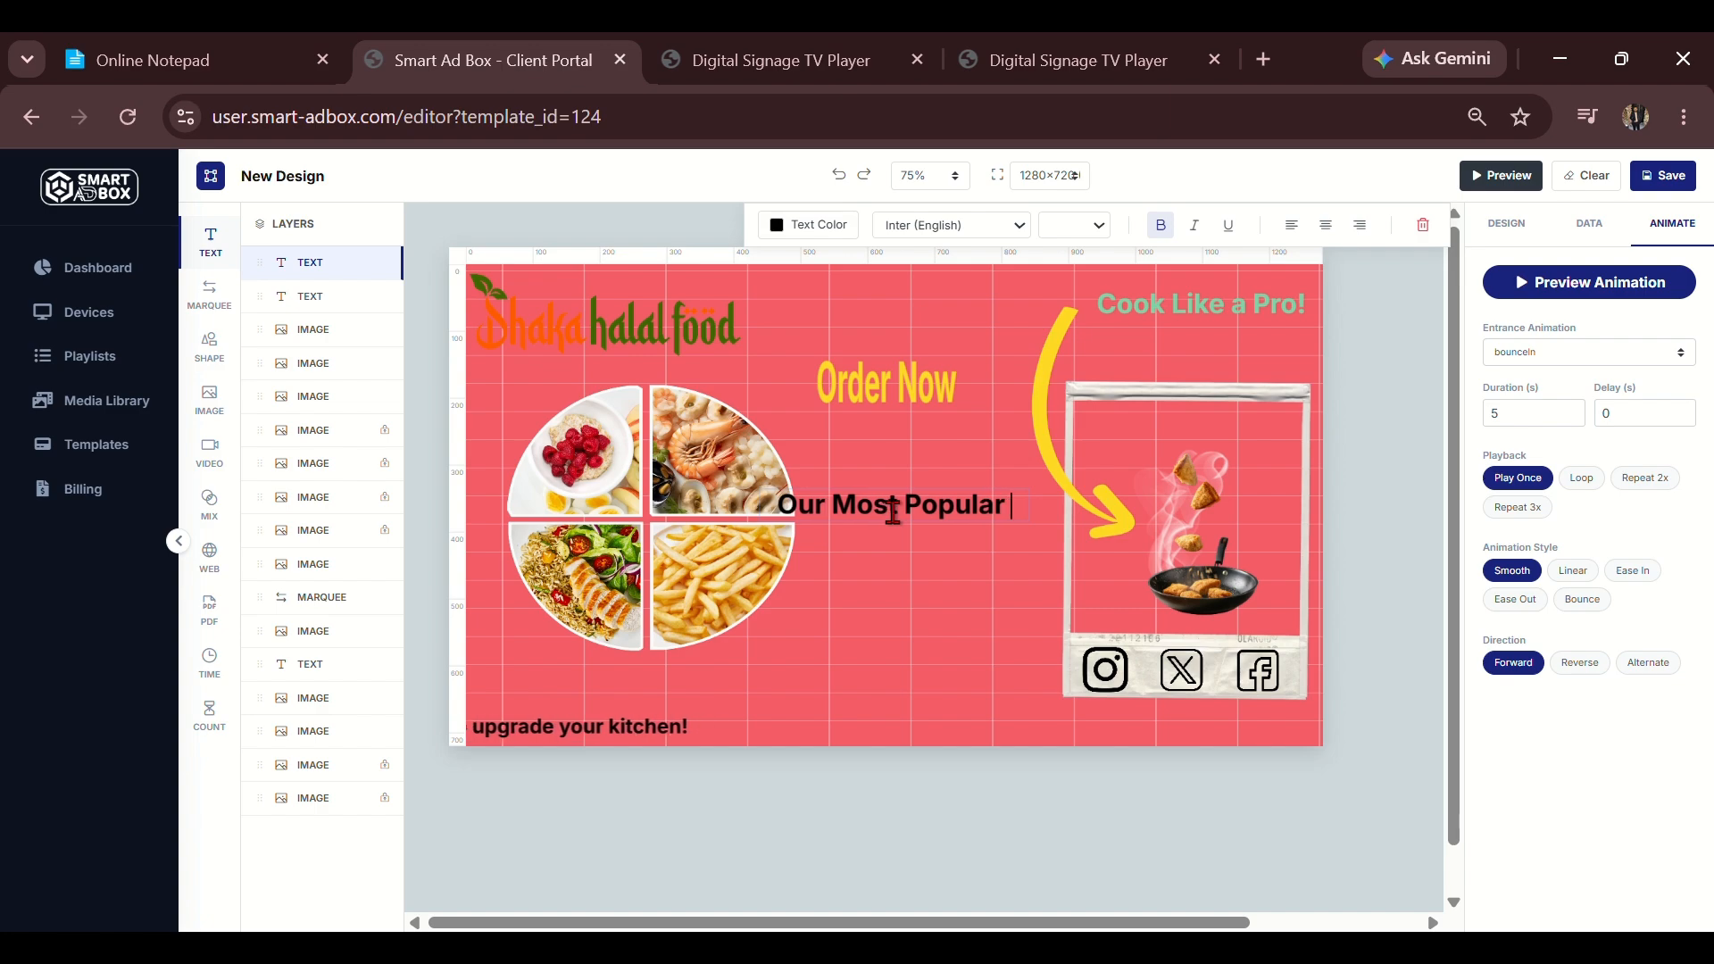
# Try the wording "Famus" in place of "Popular" in the new text and restore "Popular".
pyautogui.press('BackSpace')
pyautogui.press('BackSpace')
pyautogui.press('BackSpace')
pyautogui.press('BackSpace')
pyautogui.press('BackSpace')
pyautogui.press('BackSpace')
pyautogui.press('BackSpace')
pyautogui.press('BackSpace')
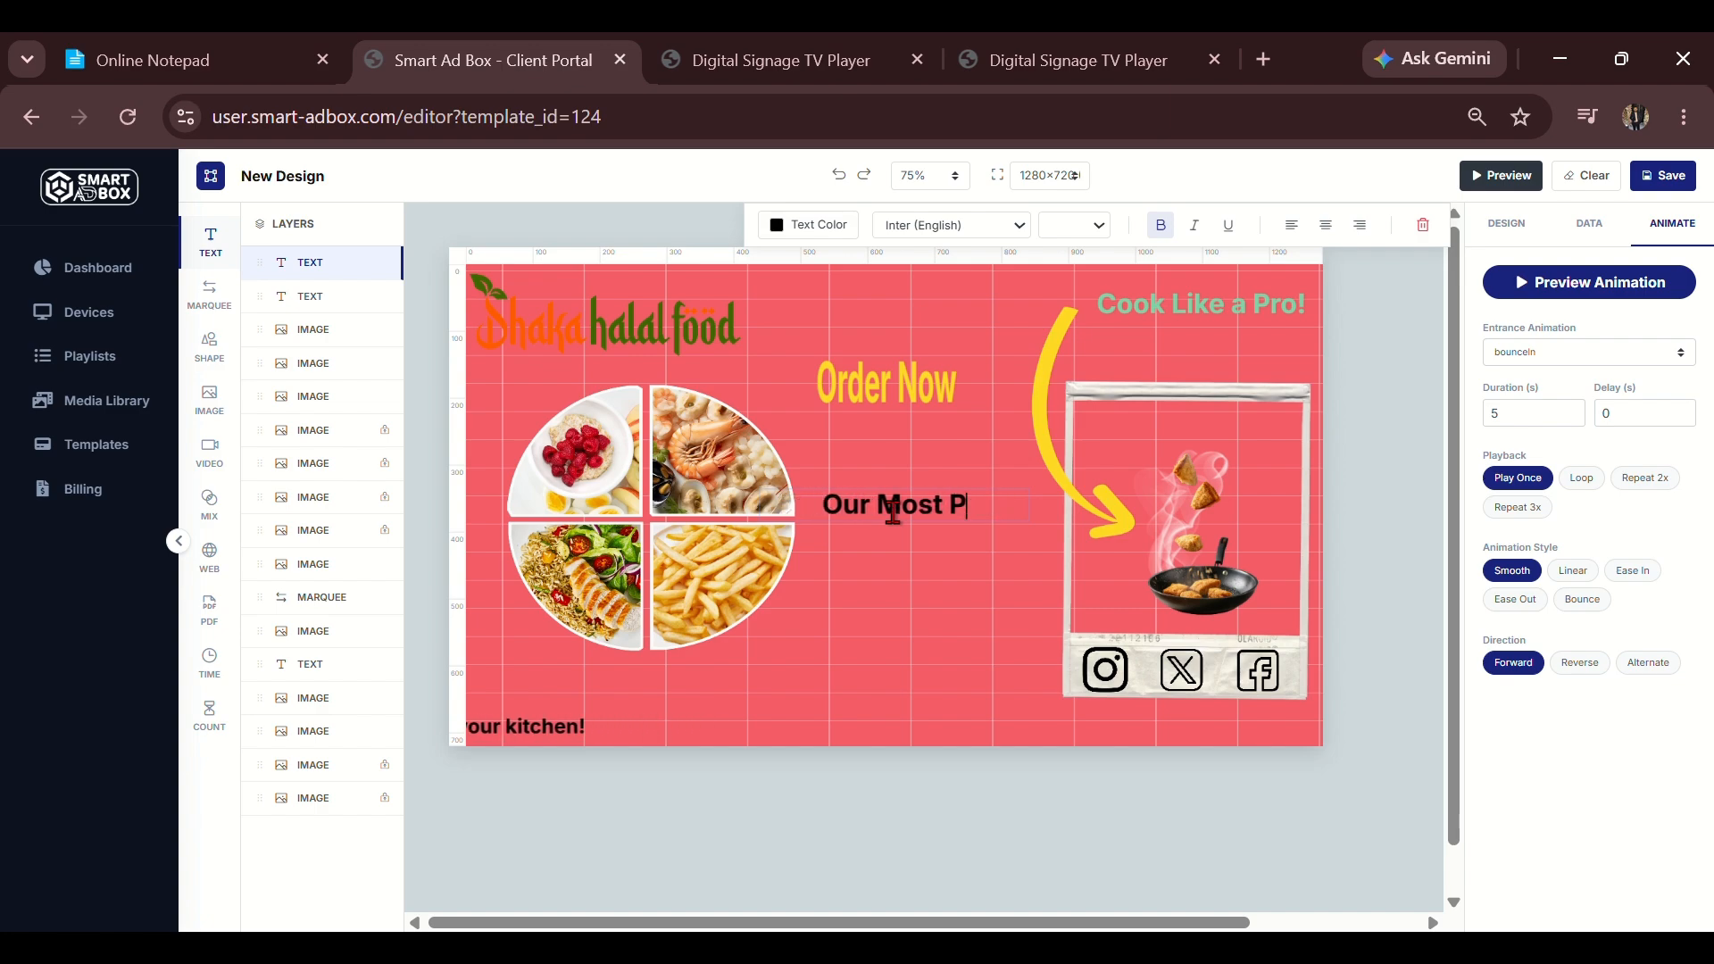
pyautogui.write('Famus')
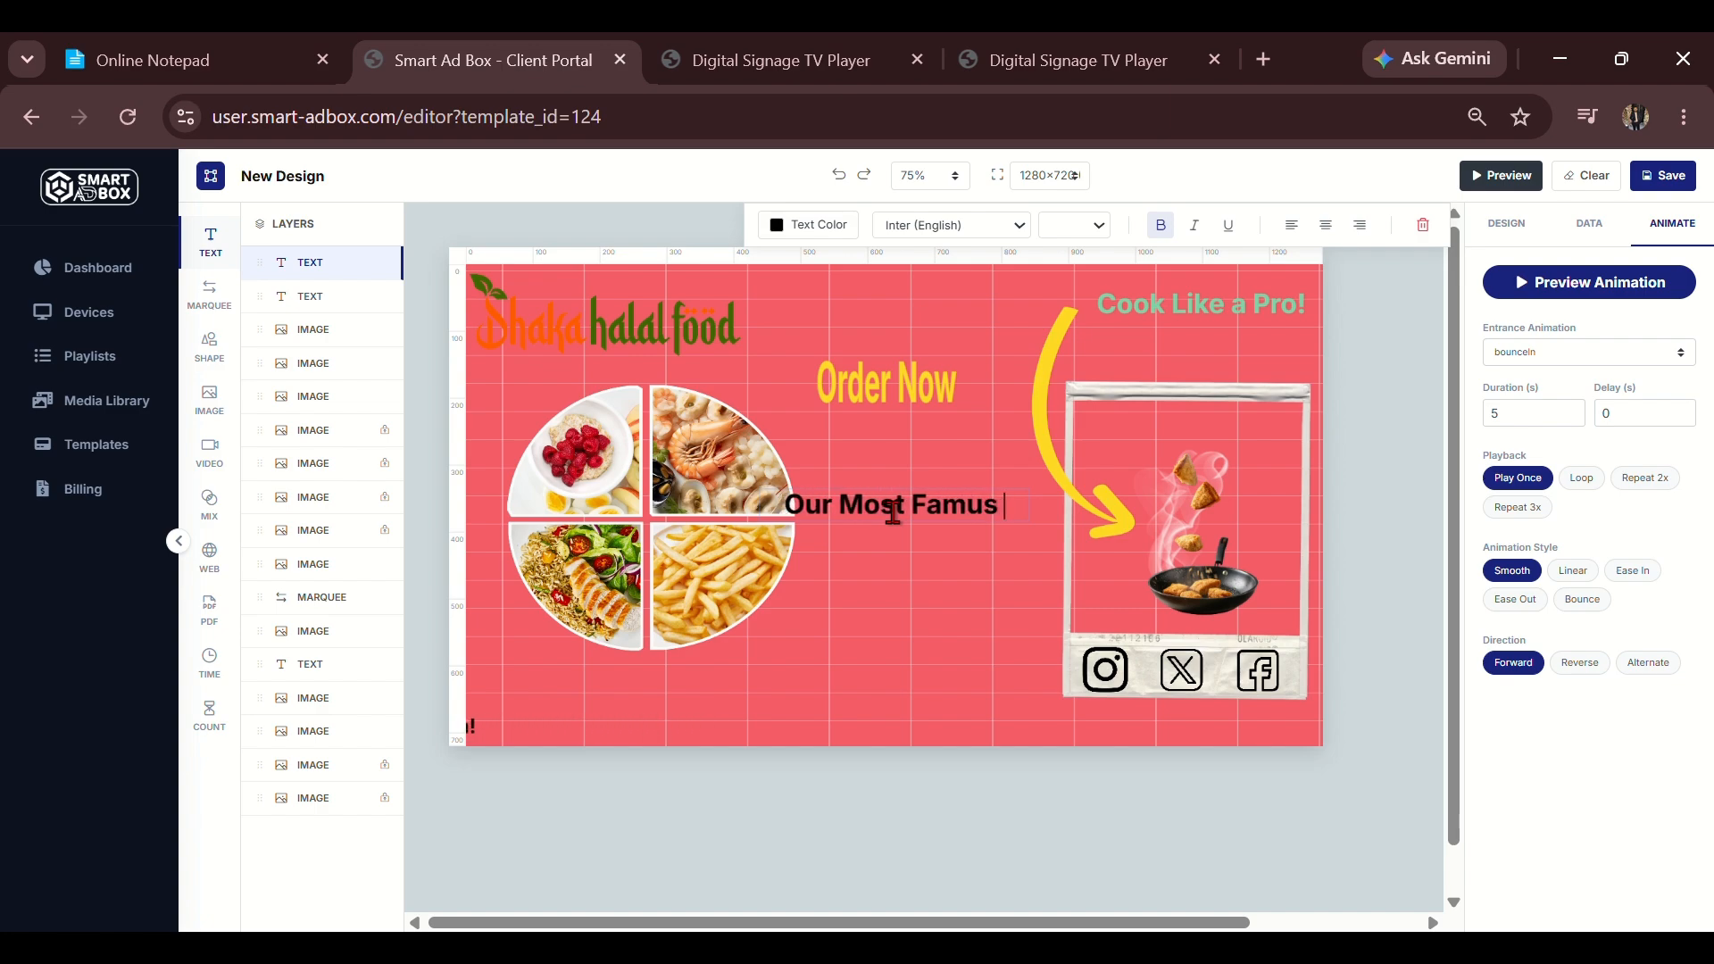
pyautogui.press('BackSpace')
pyautogui.press('BackSpace')
pyautogui.press('BackSpace')
pyautogui.press('BackSpace')
pyautogui.press('BackSpace')
pyautogui.press('BackSpace')
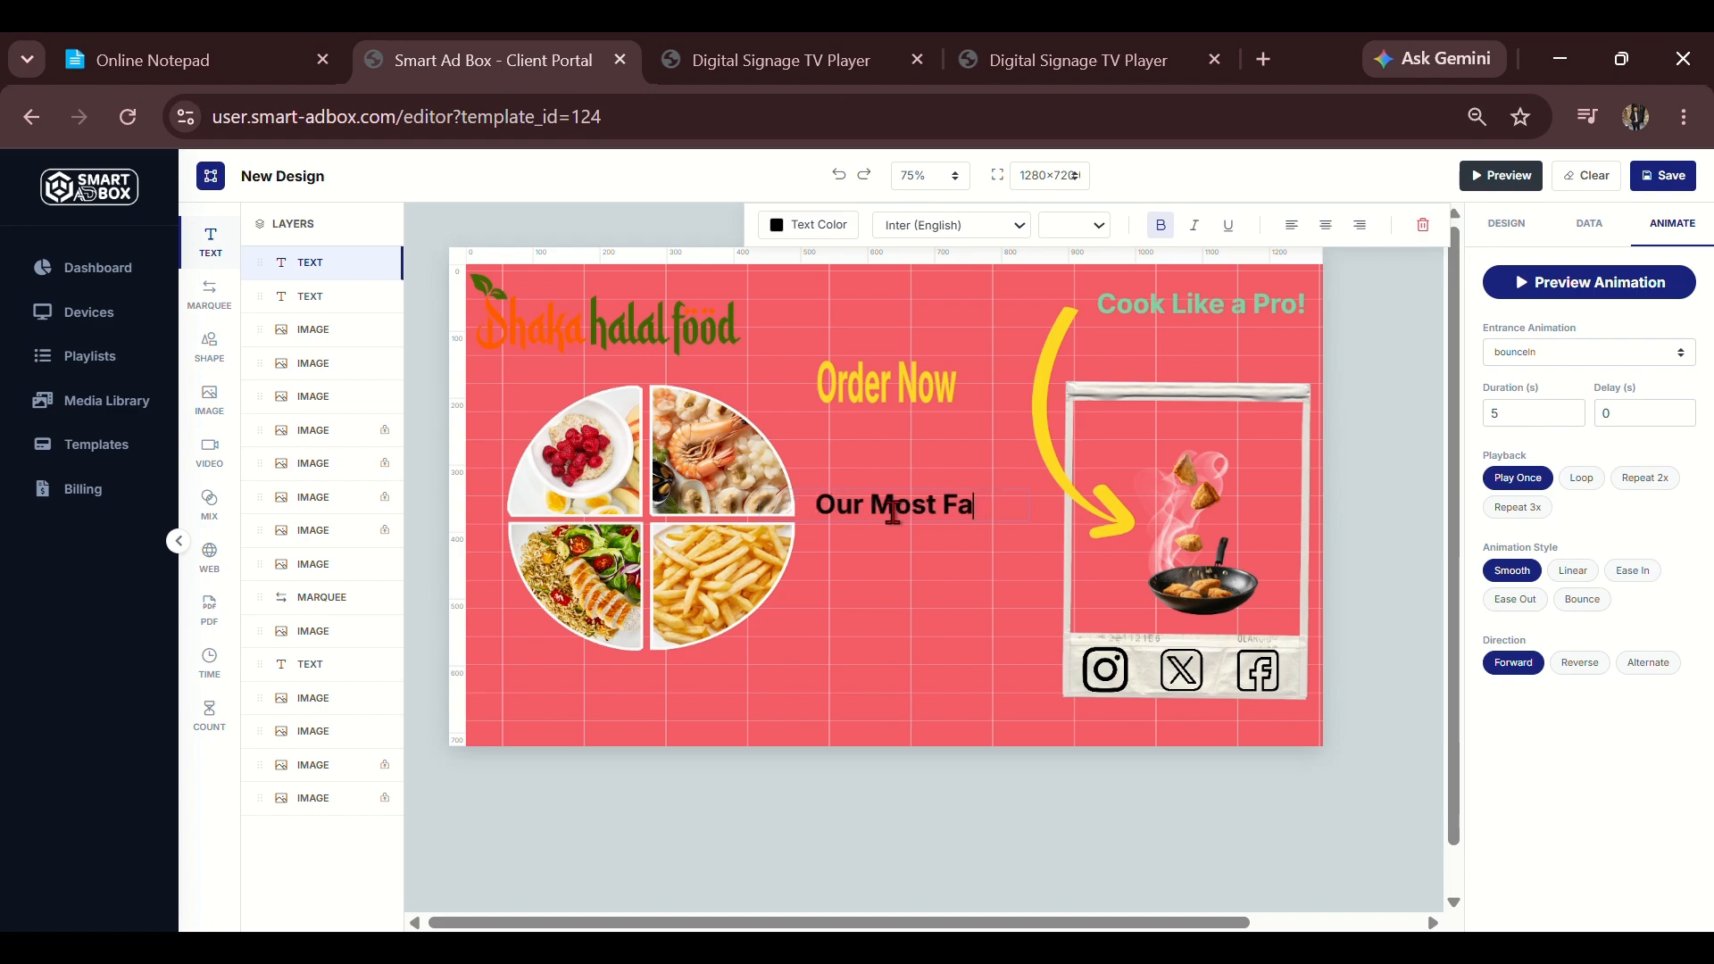
pyautogui.write('Po')
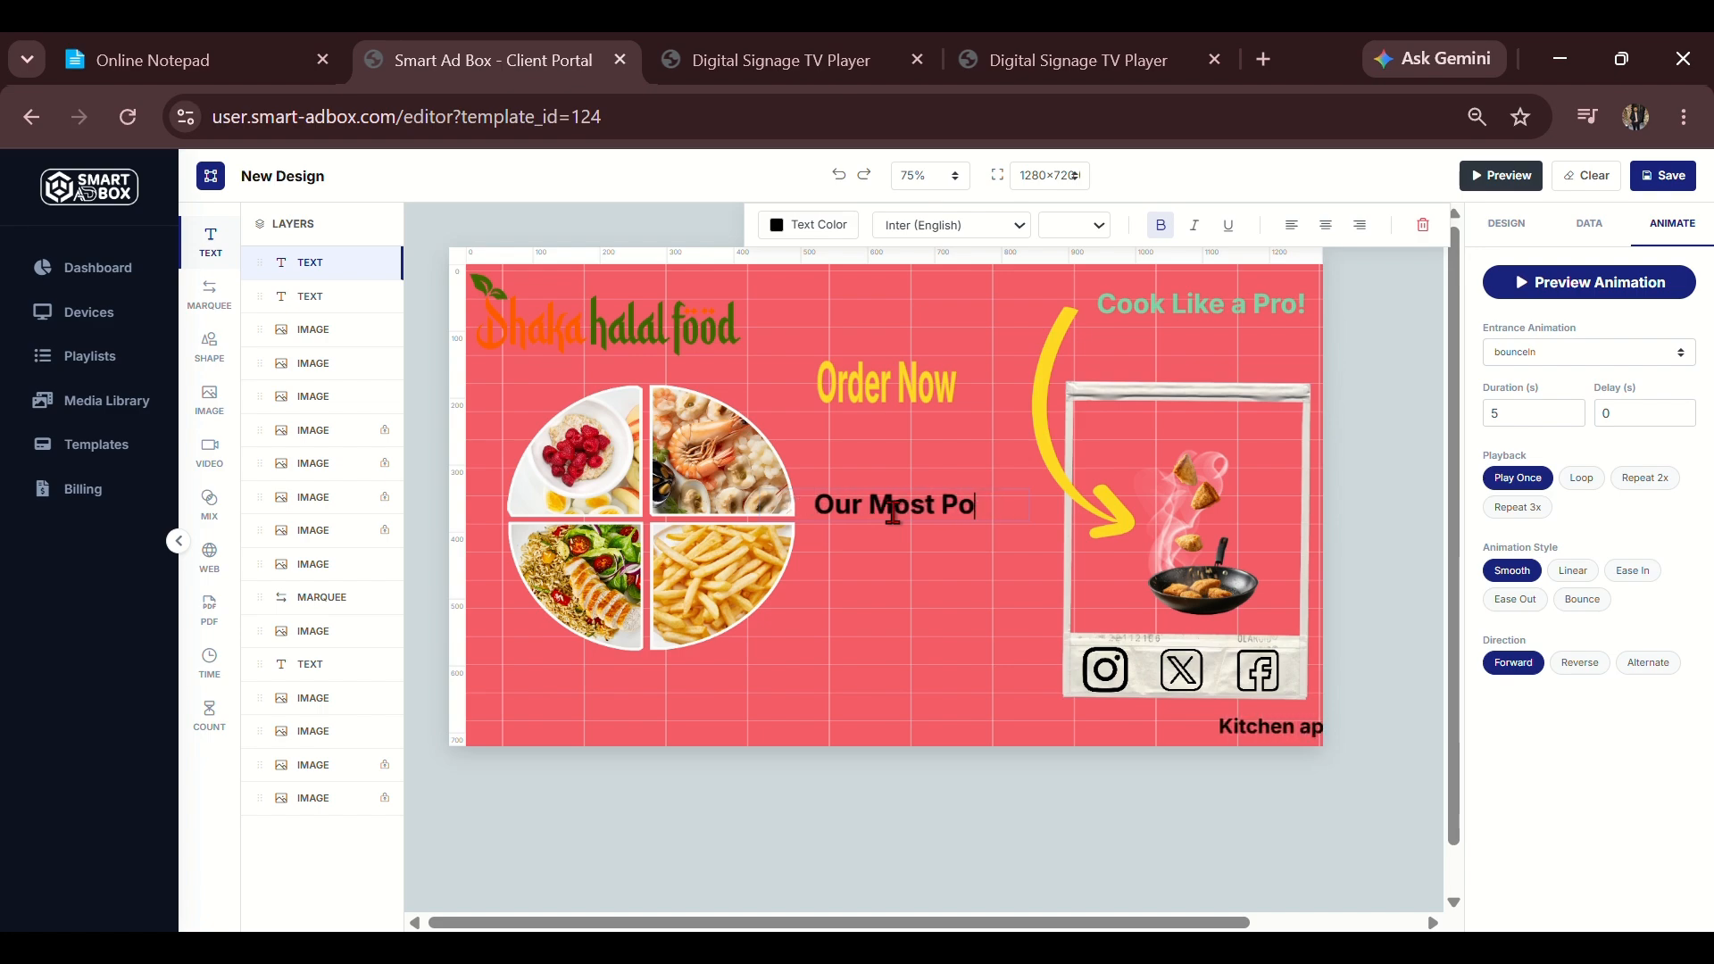
pyautogui.write('pular ')
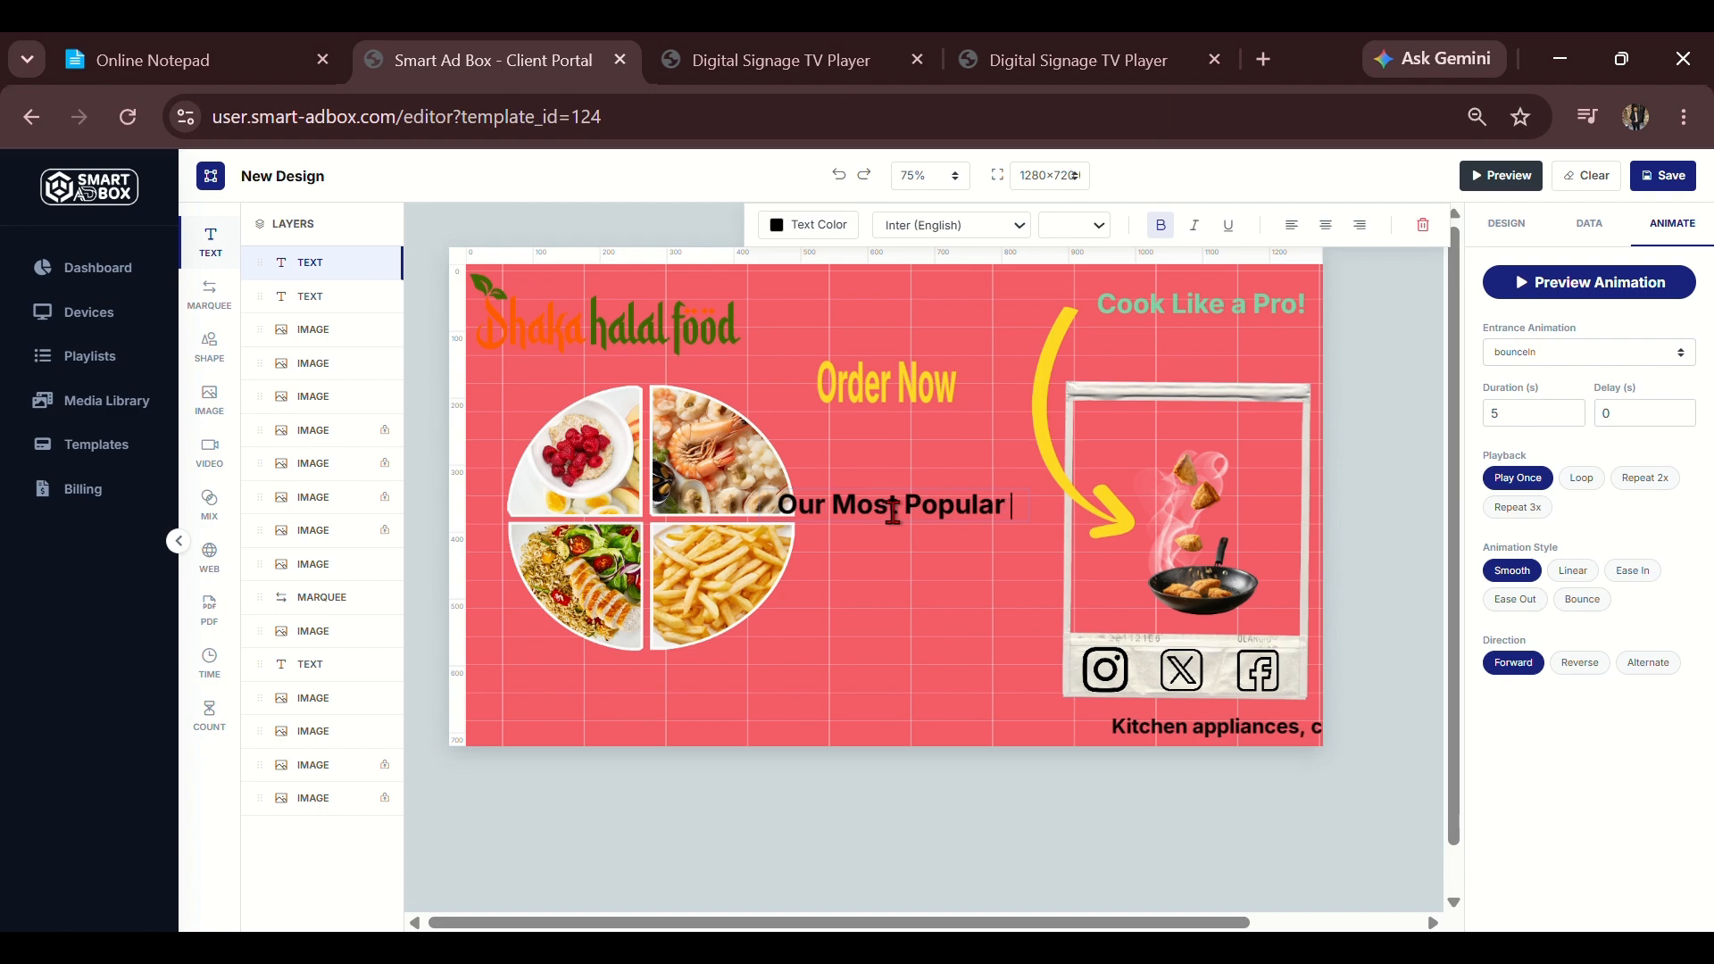
# Extend the new text to read "Our Most Popular Food & Fresh".
pyautogui.write('Food')
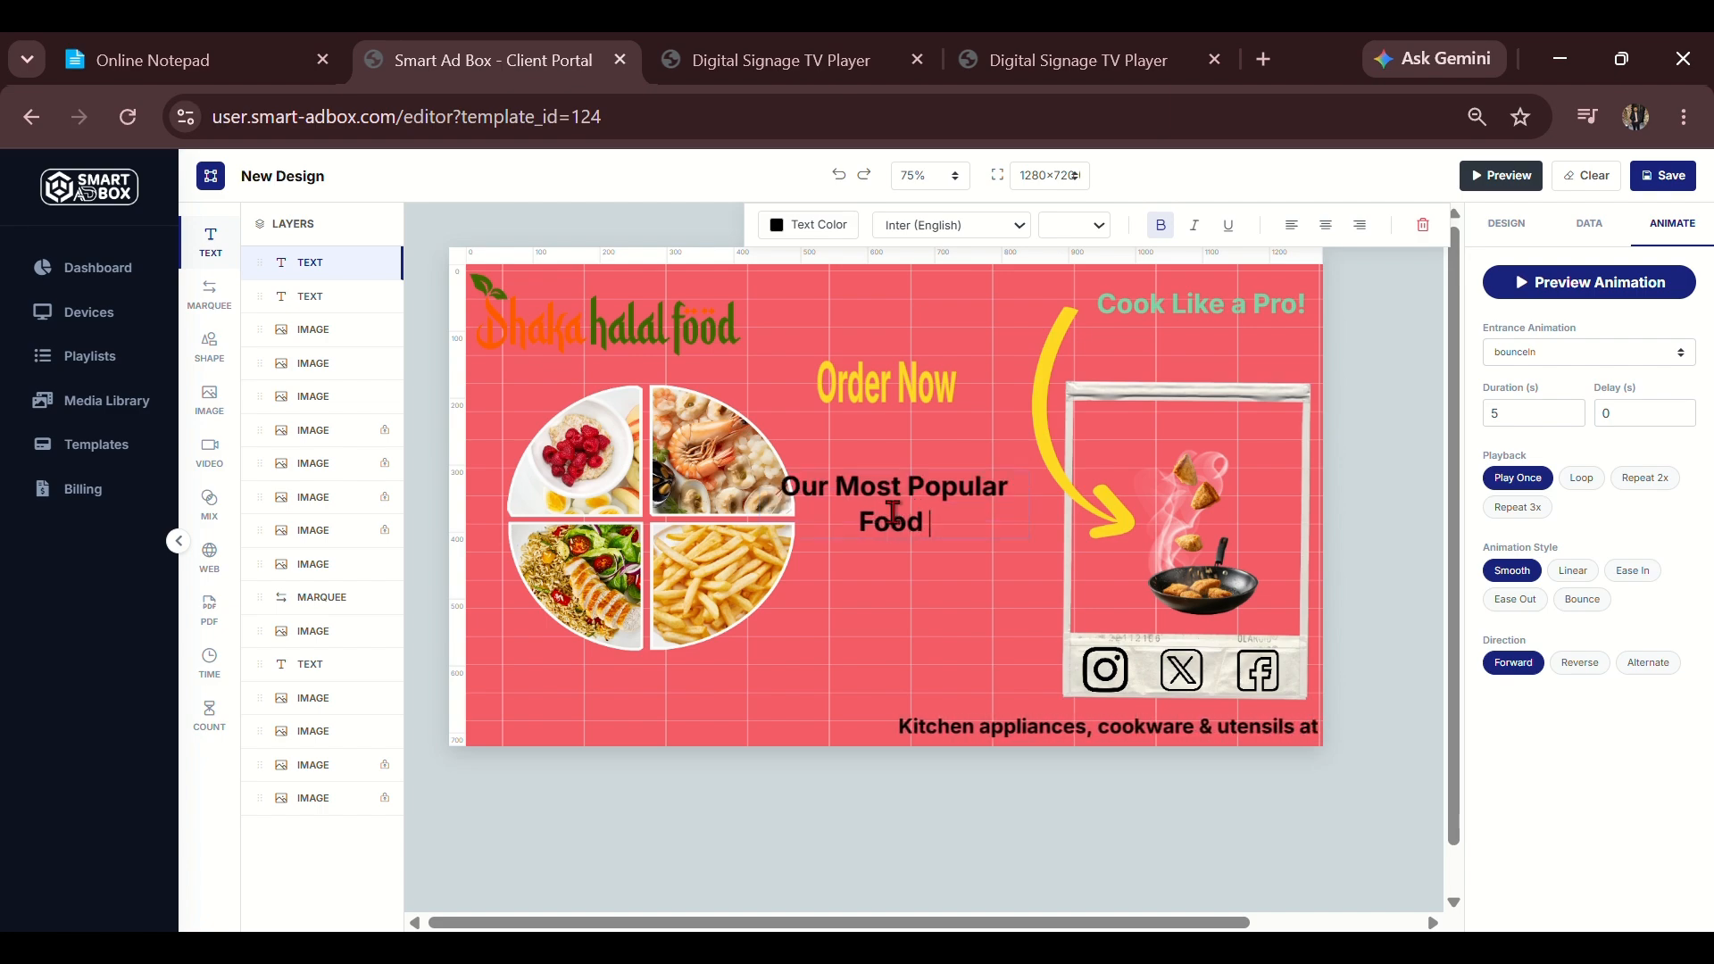
pyautogui.write(' ,')
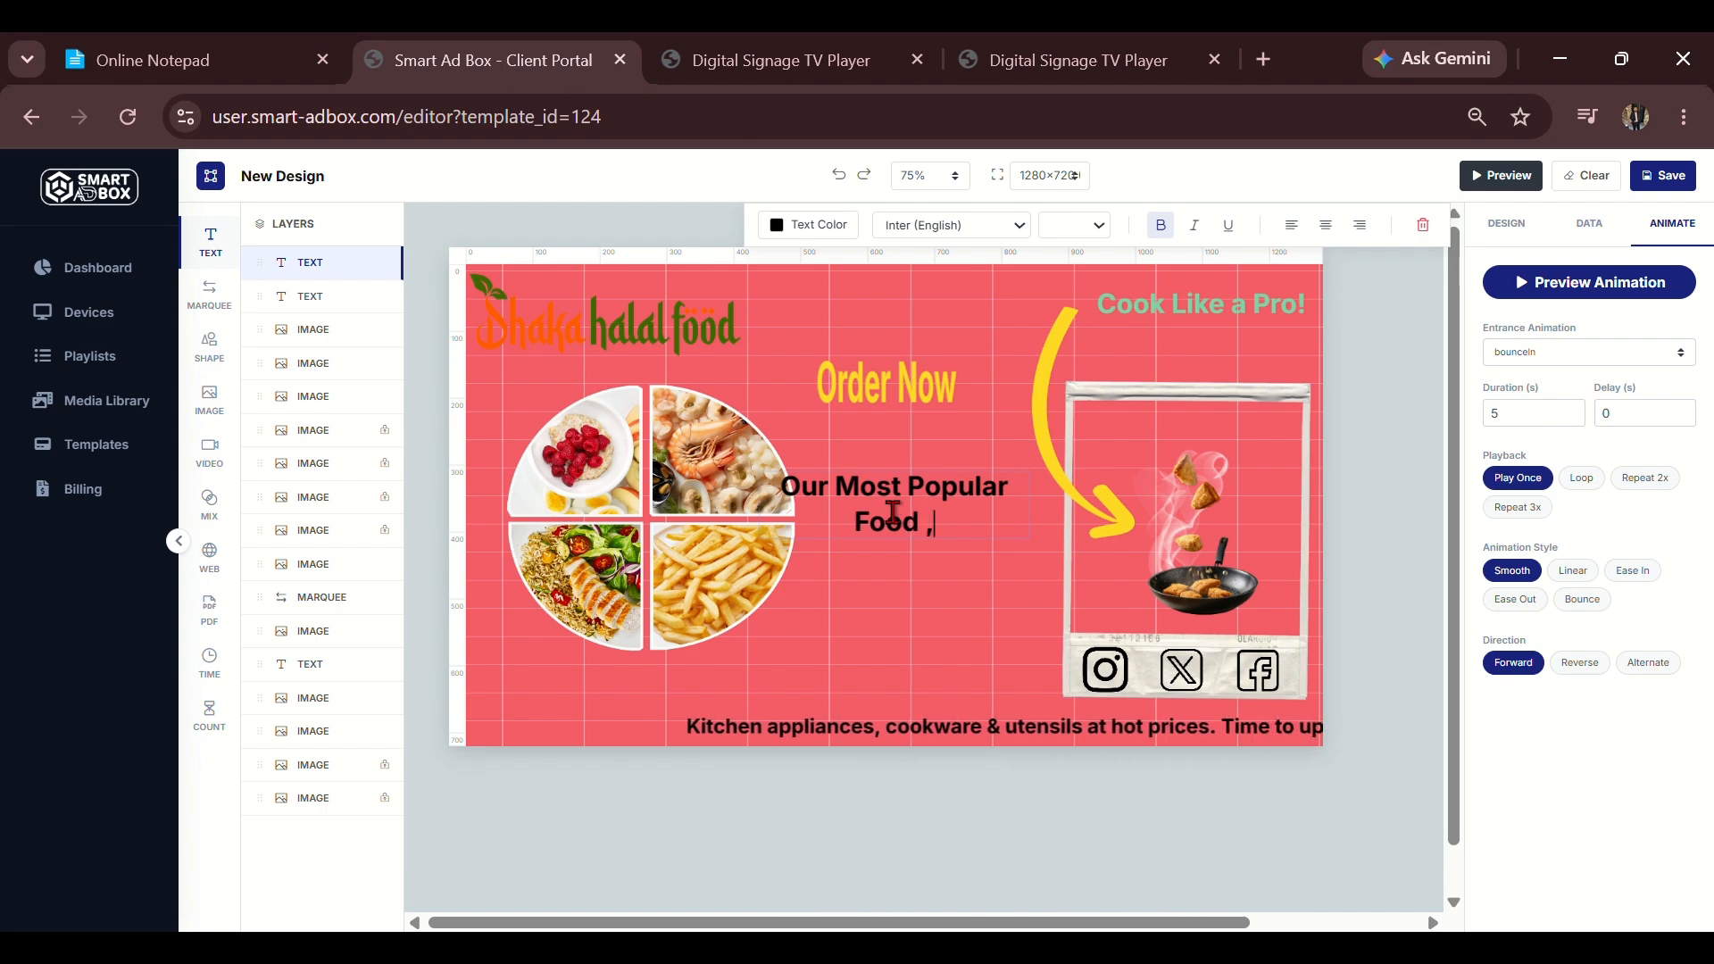
pyautogui.press('BackSpace')
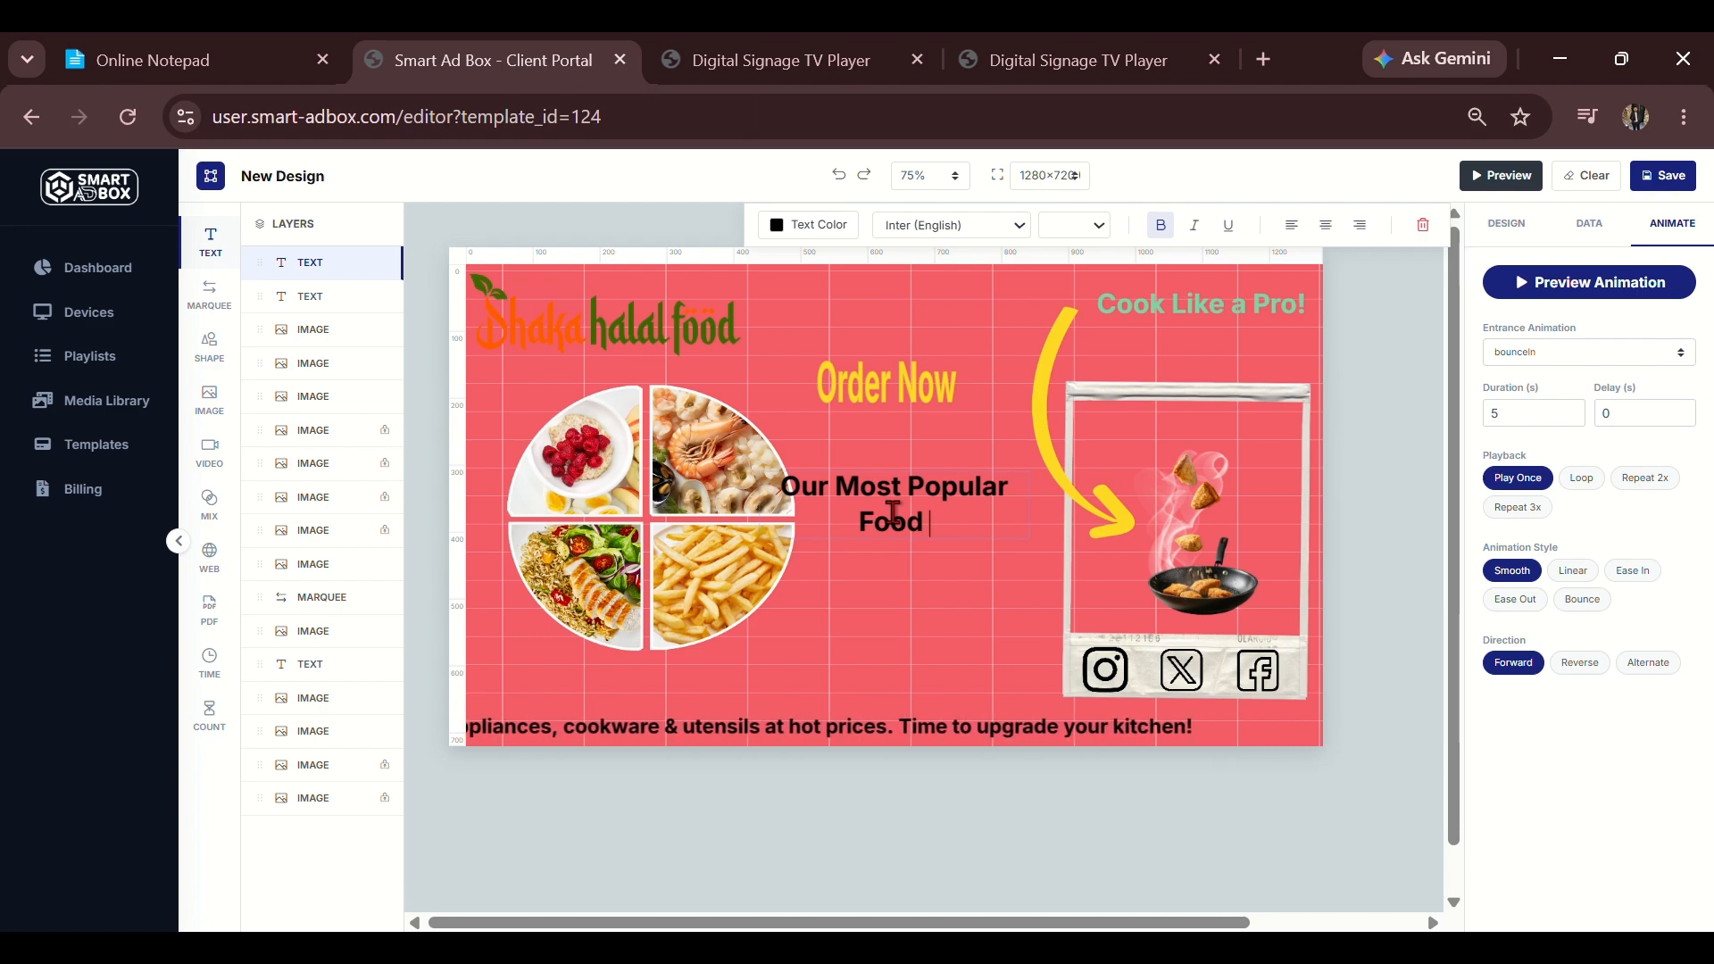
pyautogui.write('&')
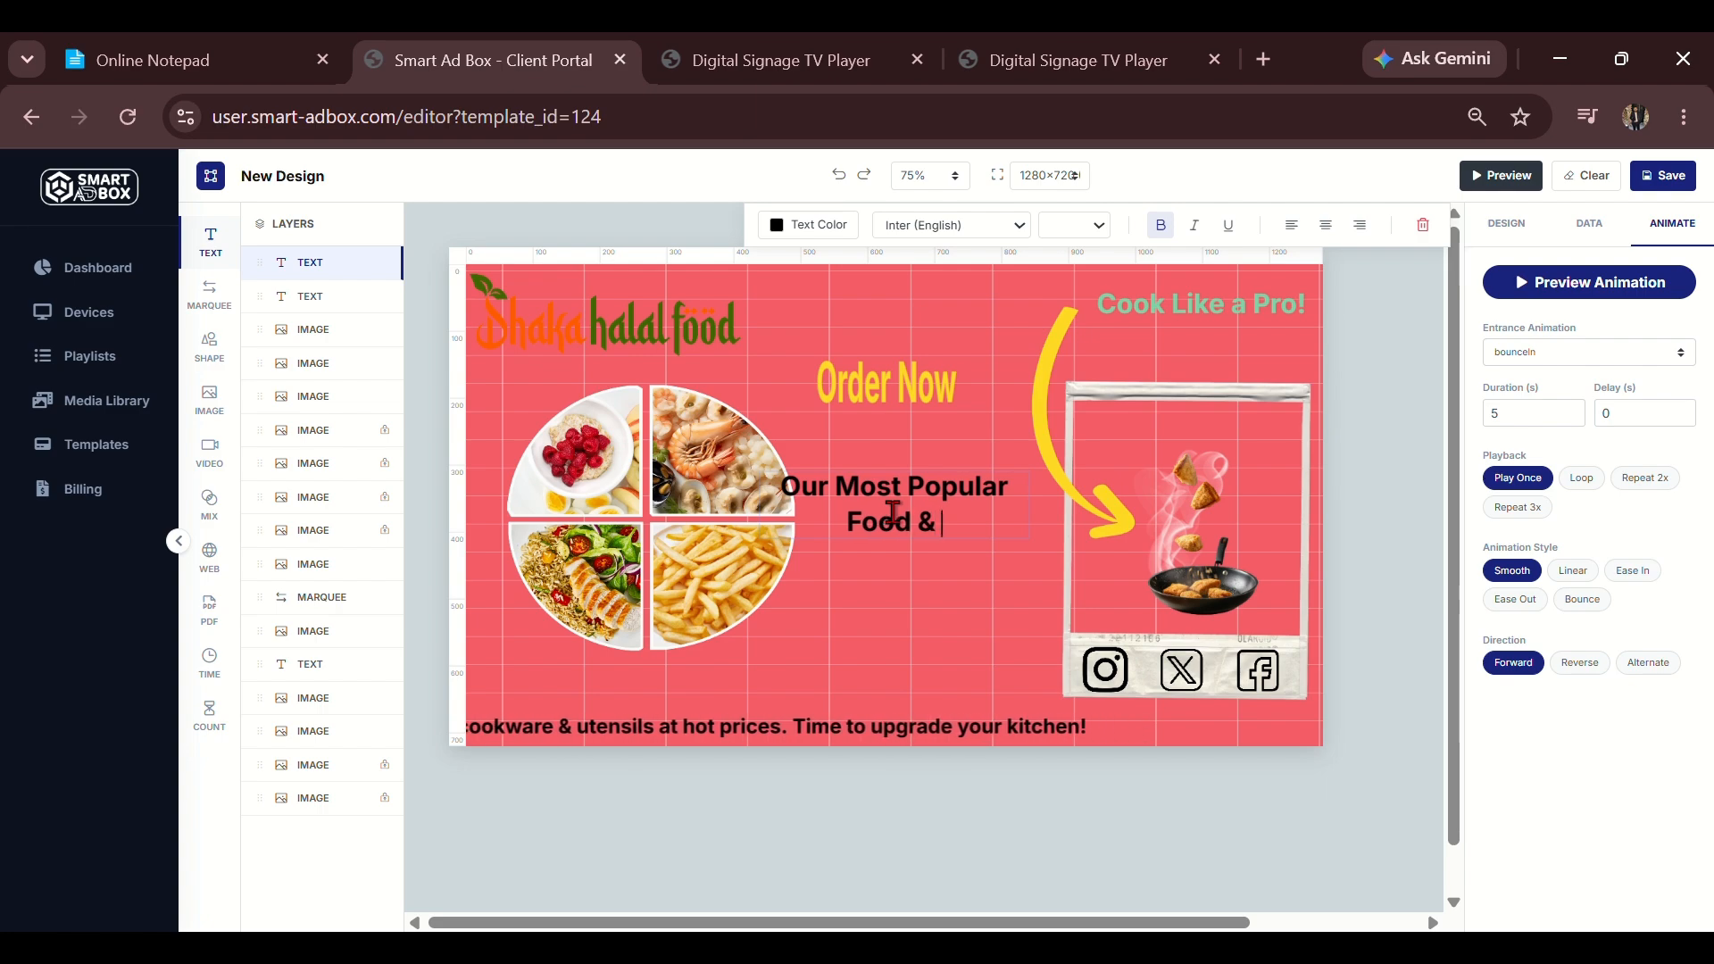
pyautogui.write(' Fre')
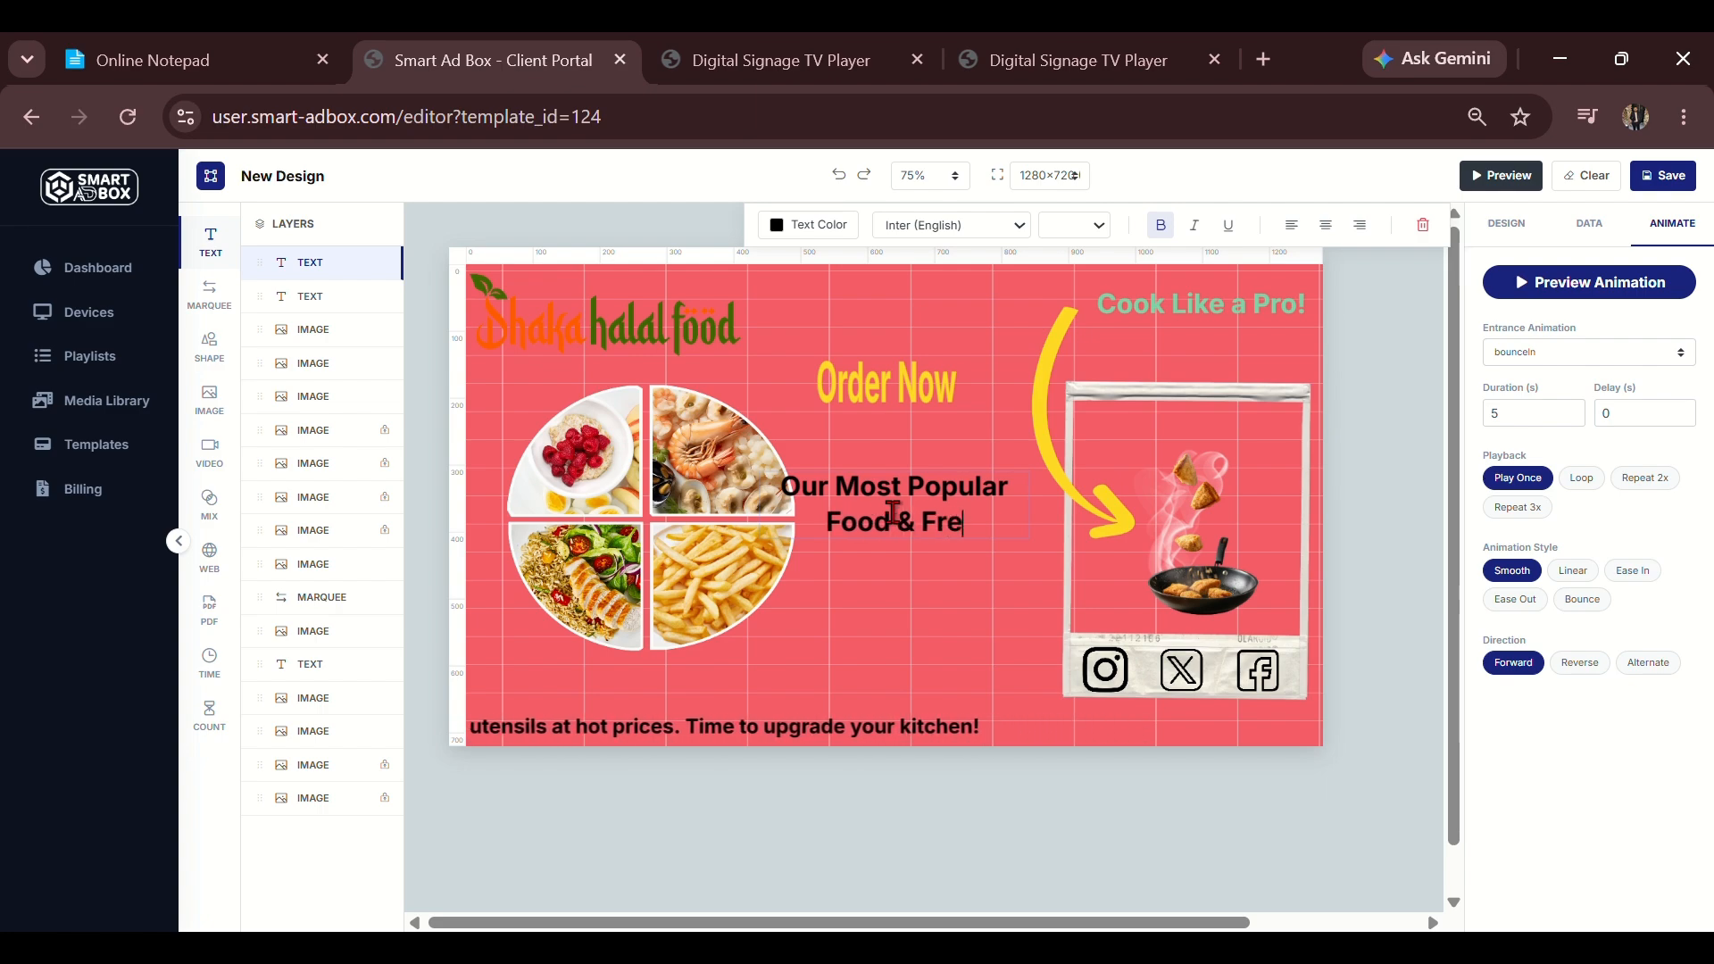
pyautogui.write('sh')
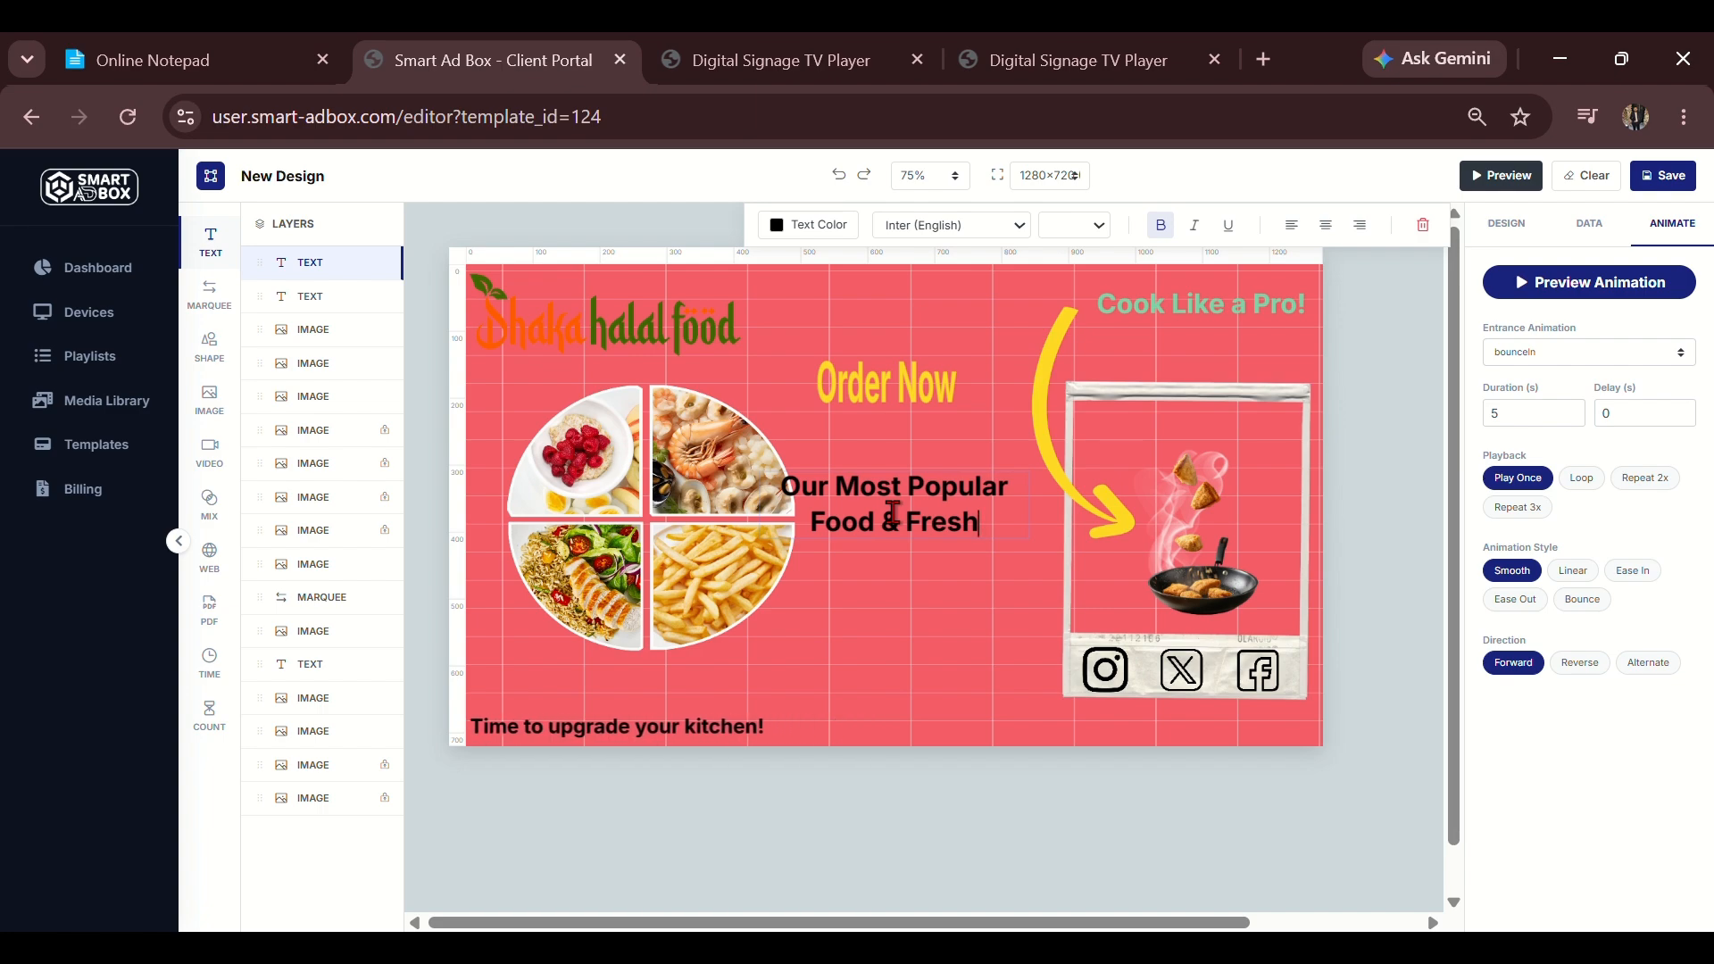
# Replace the ending "& Fresh" so the new text reads "Our Most Popular Food,Fresh & Halal".
pyautogui.press('BackSpace')
pyautogui.press('BackSpace')
pyautogui.press('BackSpace')
pyautogui.press('BackSpace')
pyautogui.press('BackSpace')
pyautogui.press('BackSpace')
pyautogui.press('BackSpace')
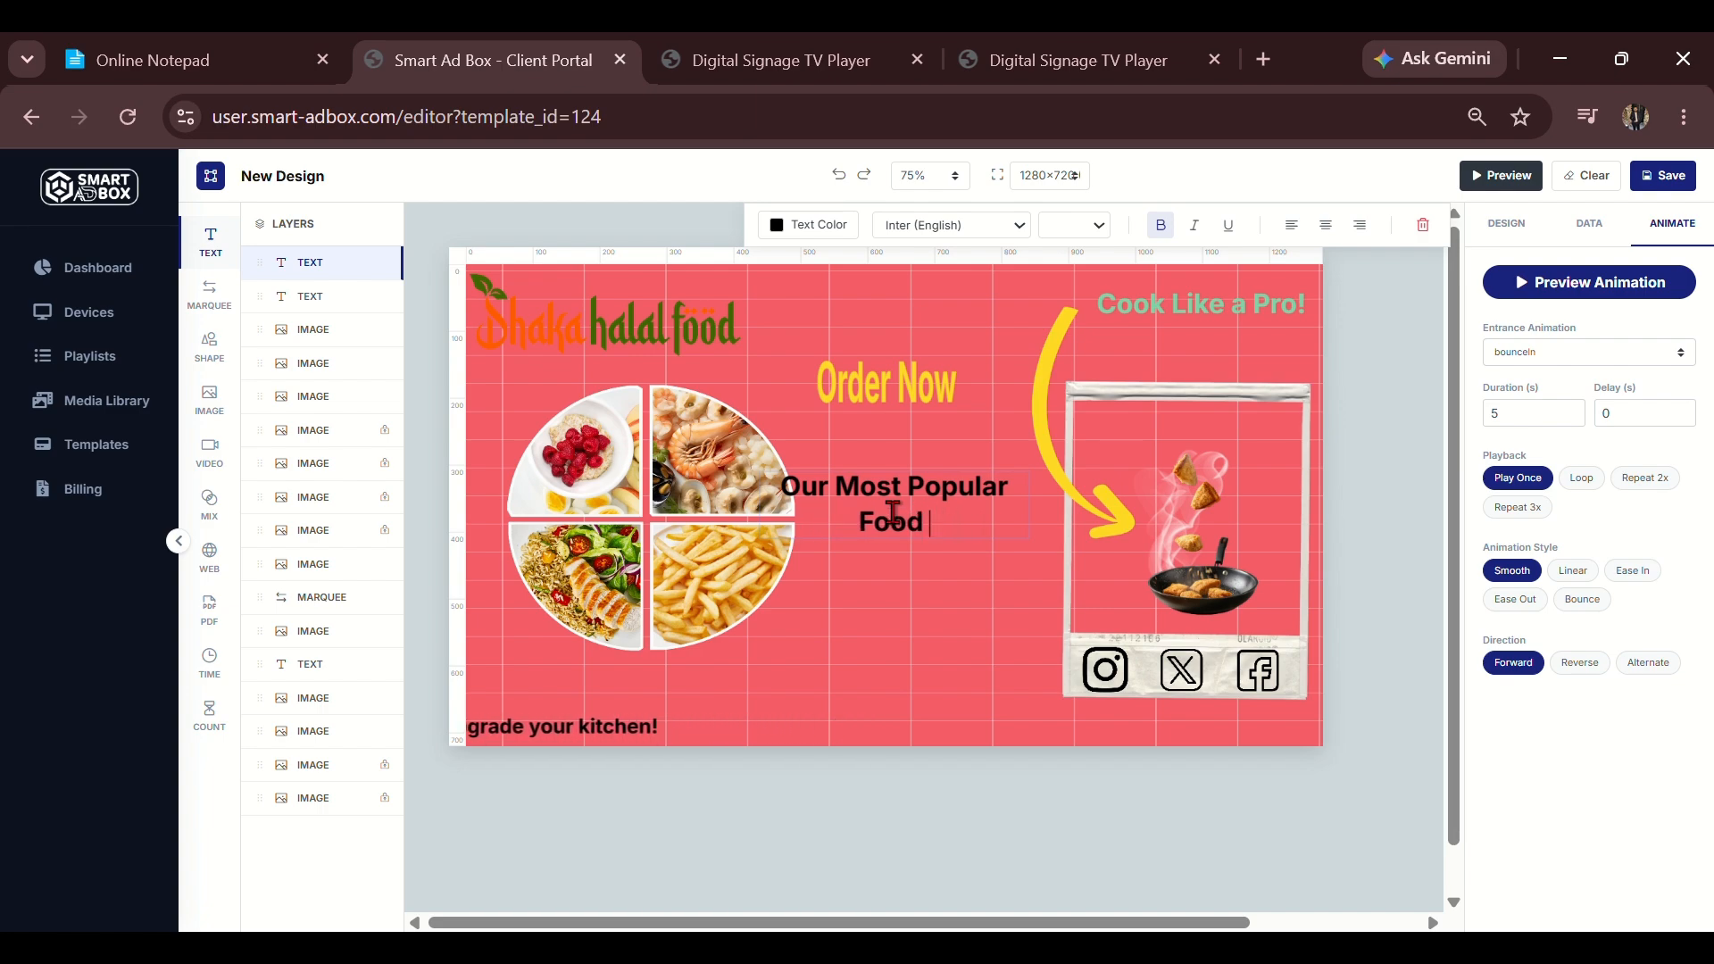
pyautogui.write(',')
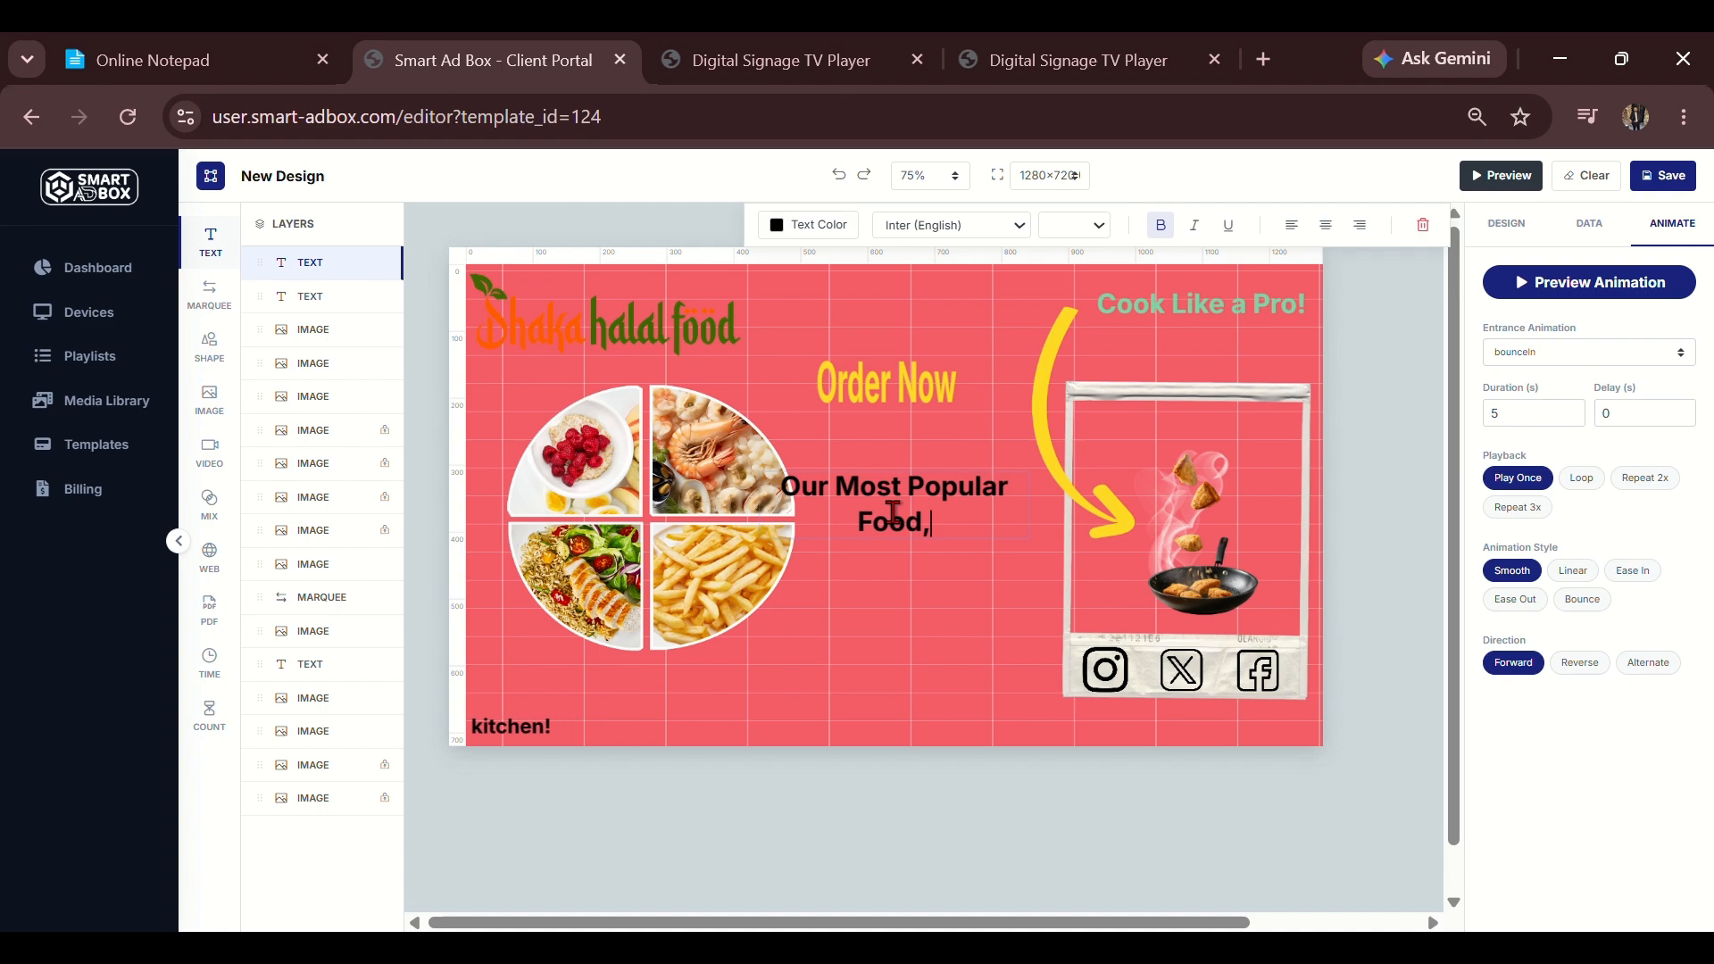
pyautogui.write('Fresh')
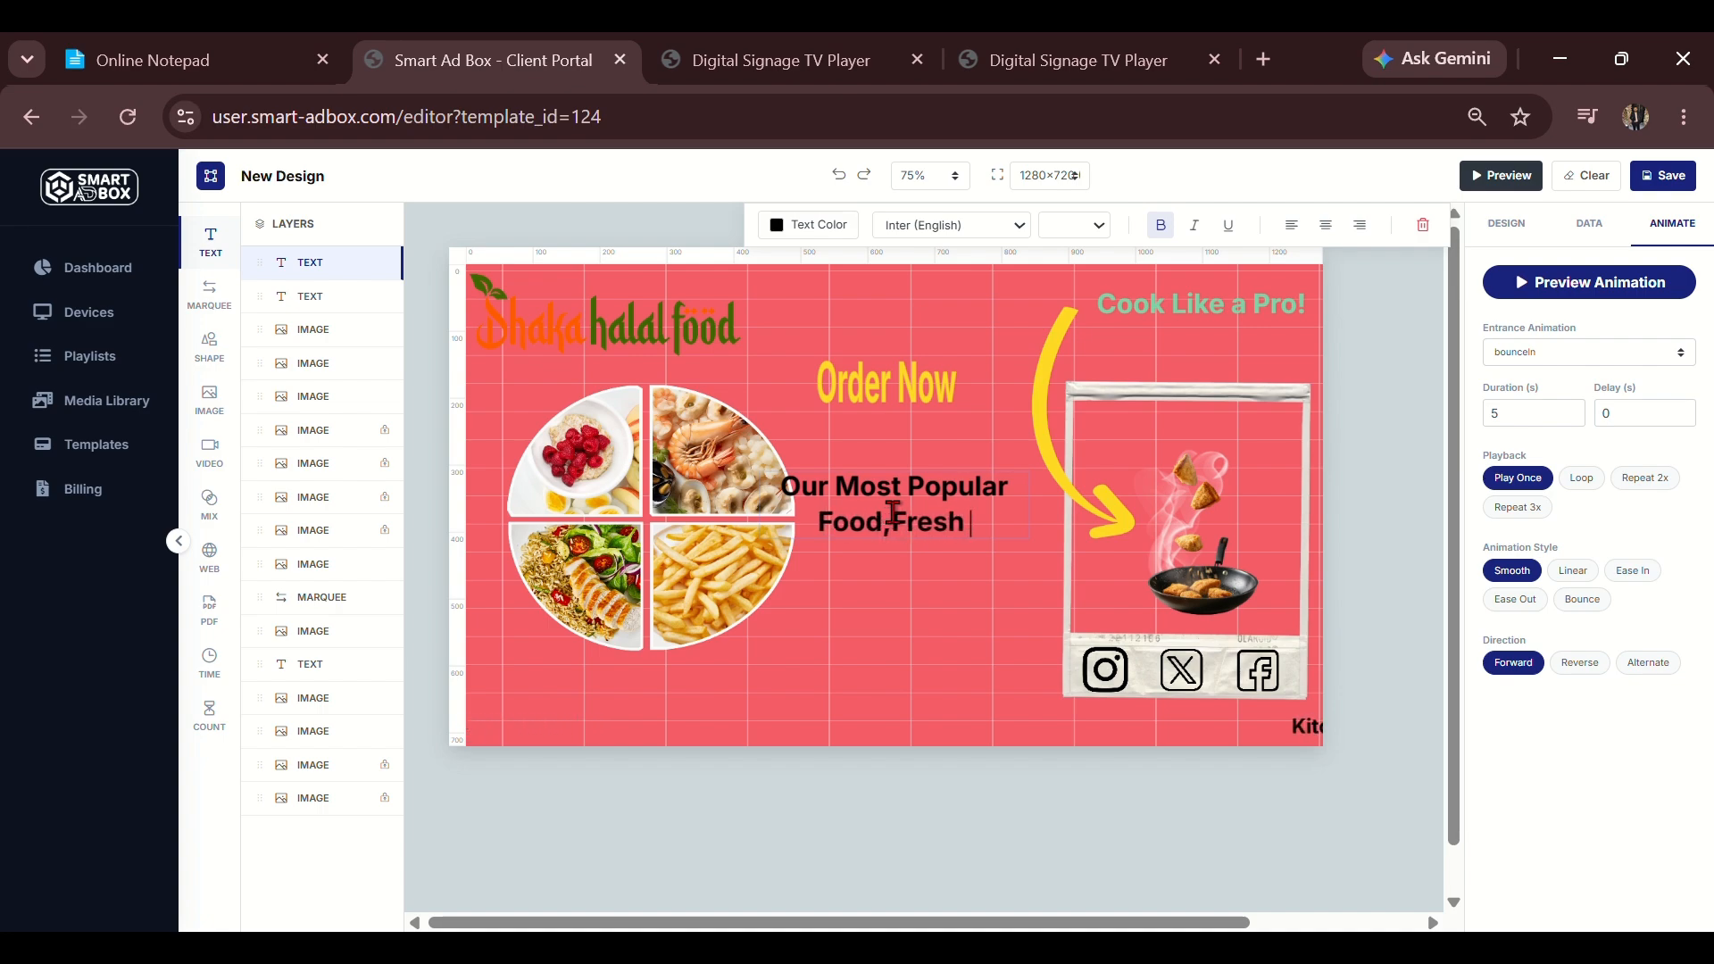
pyautogui.write(' & Hal')
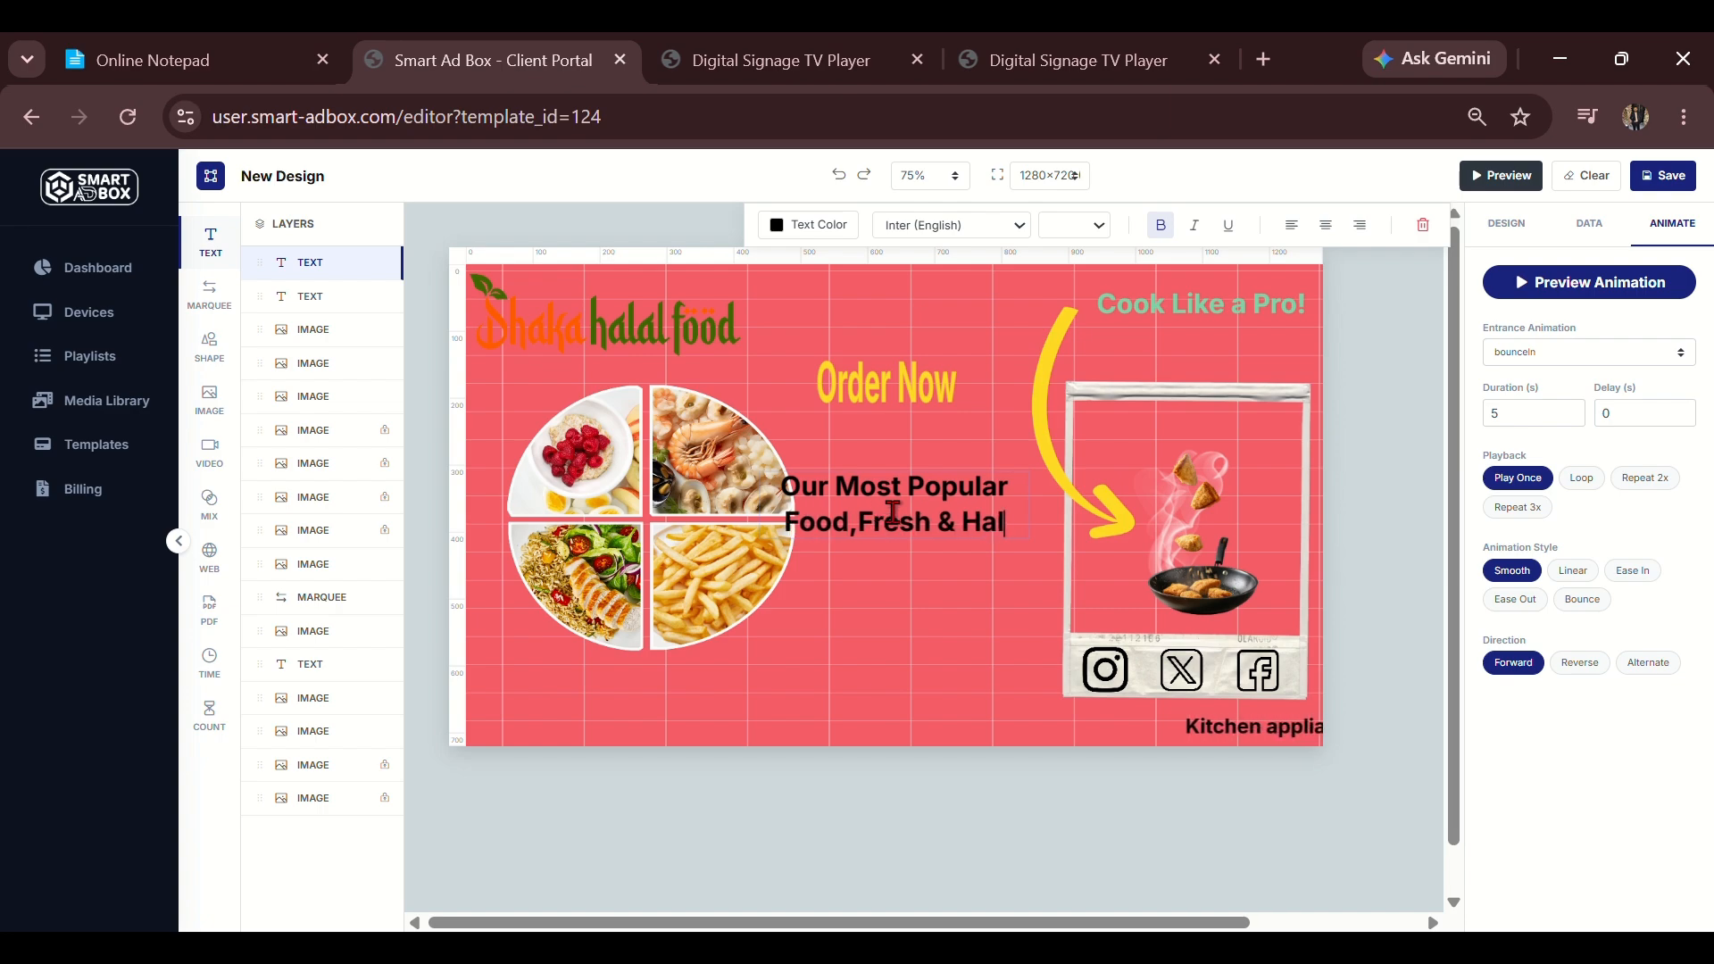
pyautogui.write('al')
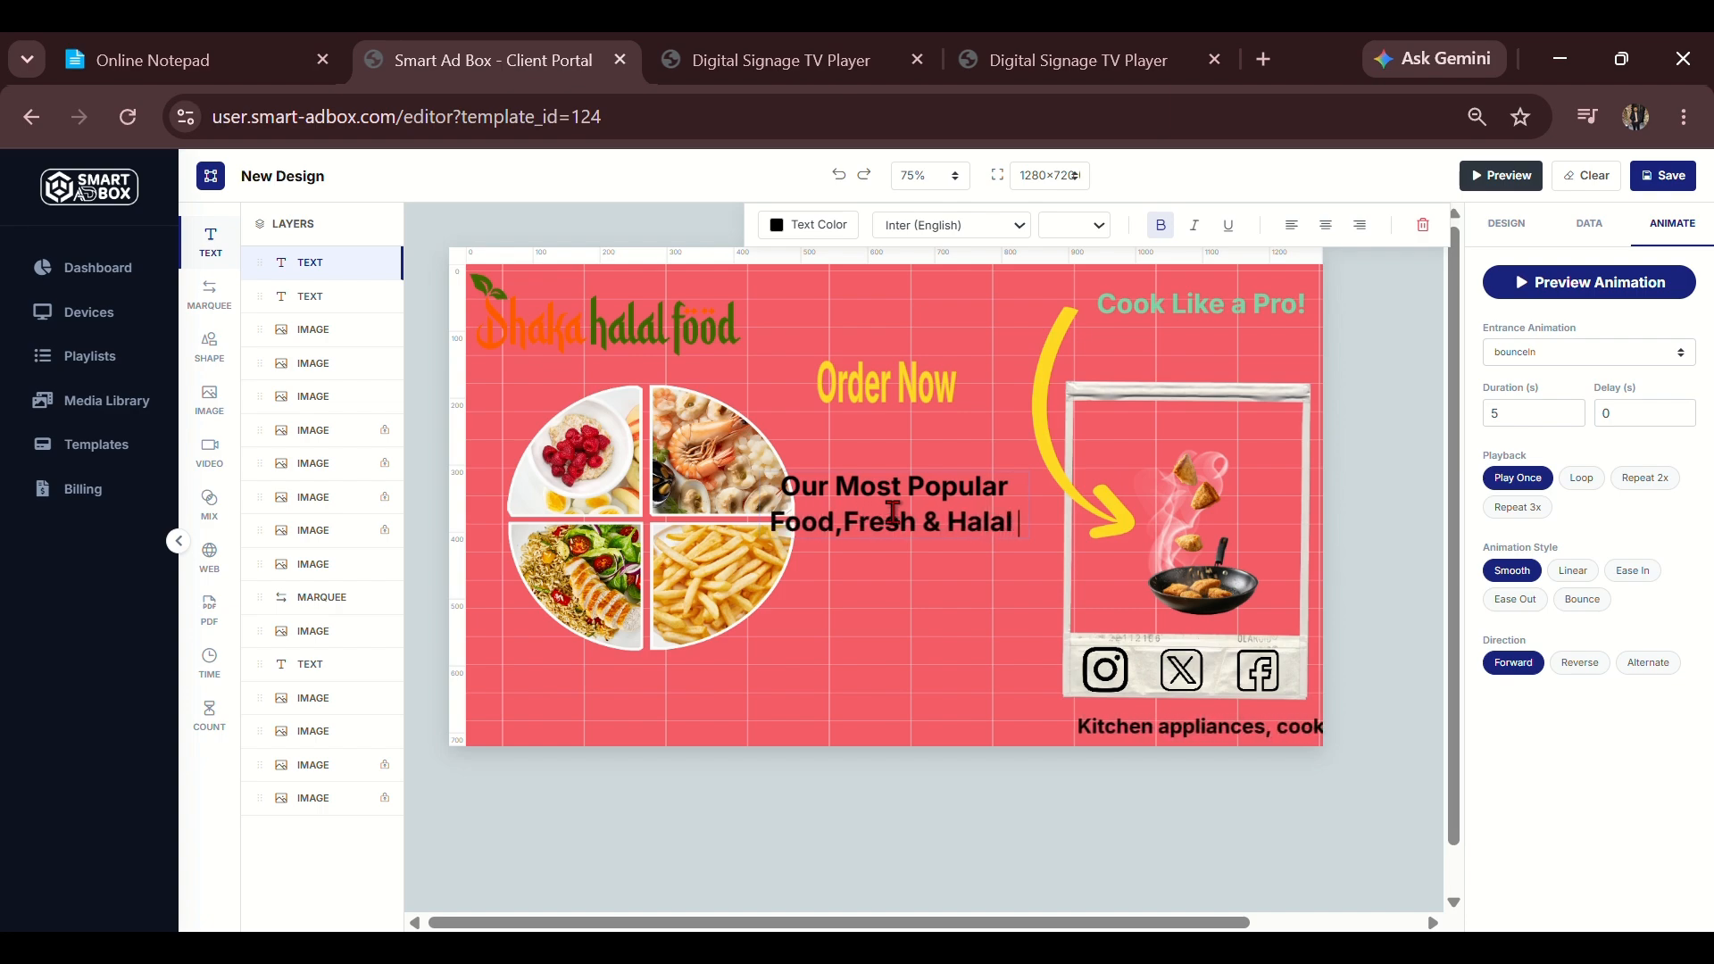
pyautogui.press('BackSpace')
pyautogui.press('BackSpace')
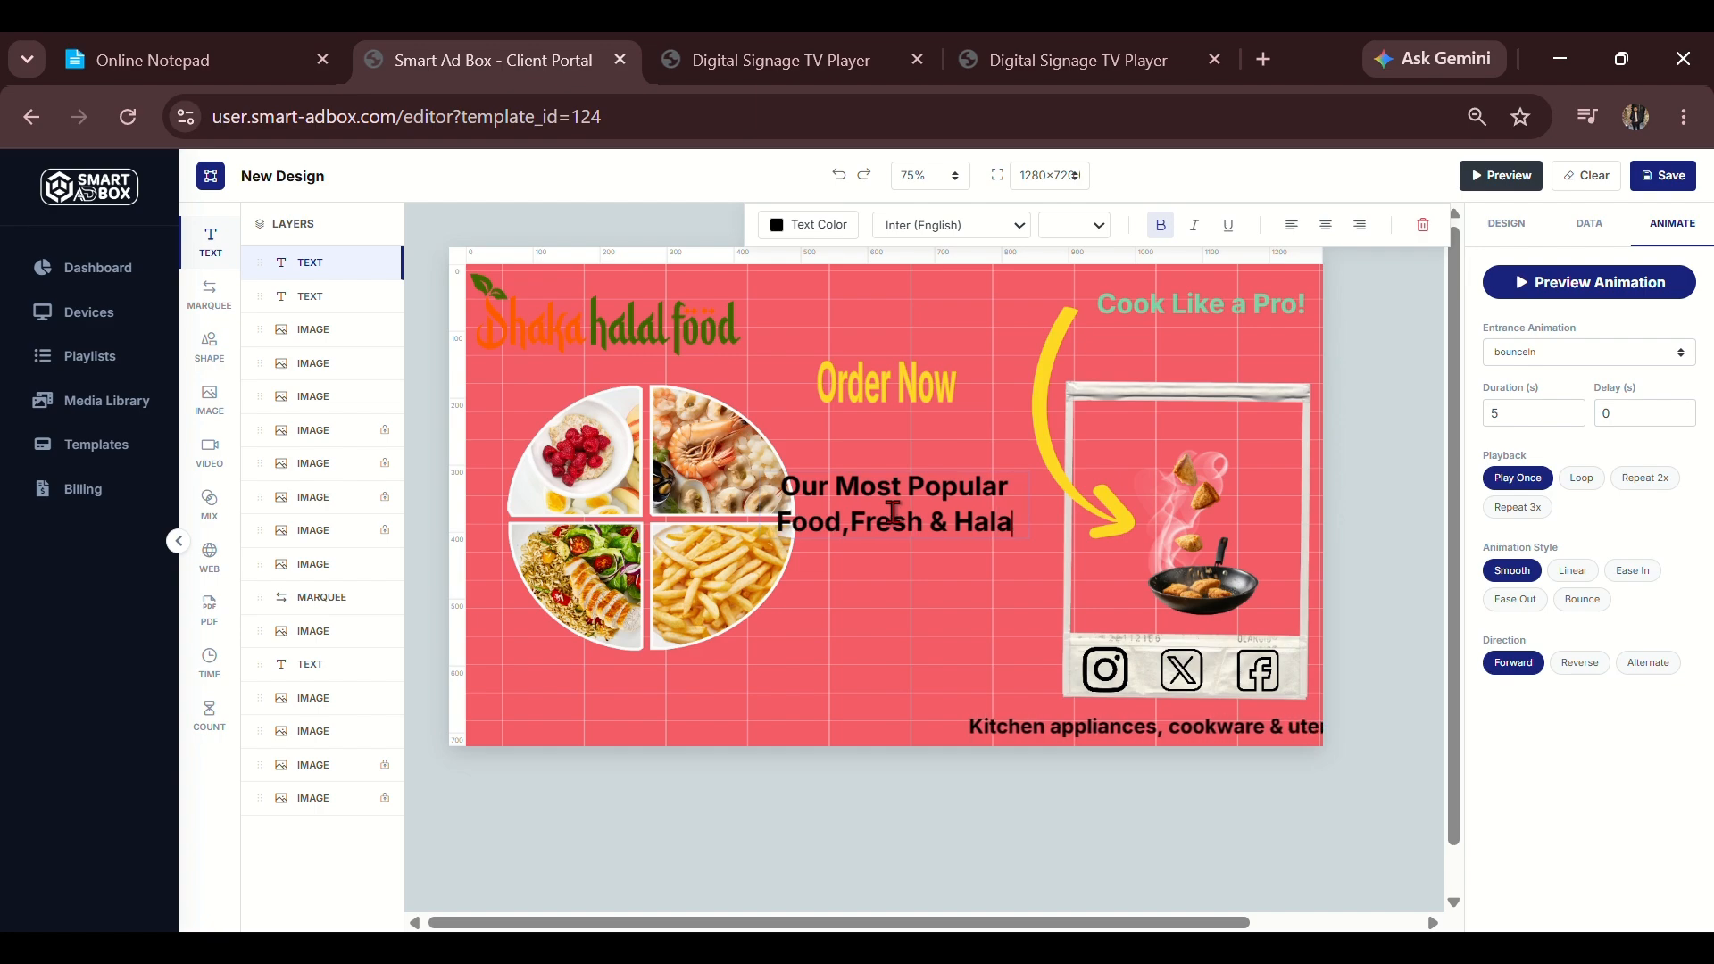
pyautogui.write('l')
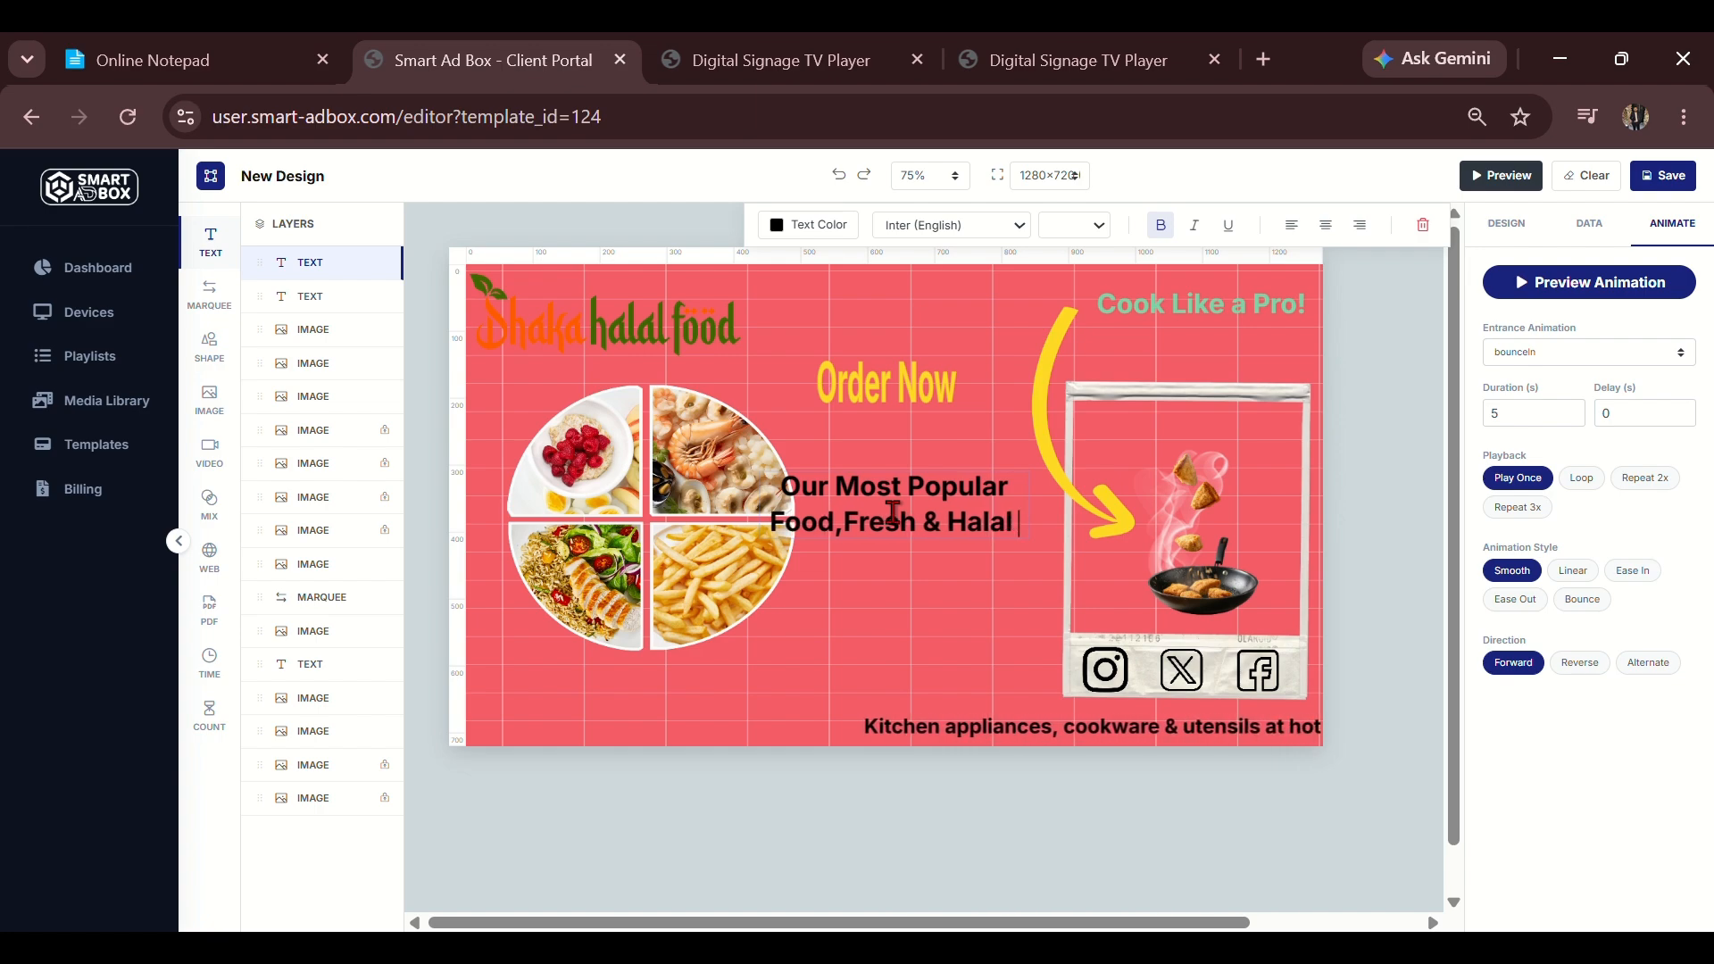
# End the tagline with "Food" and place the slightly enlarged text between the food plate and the framed pan.
pyautogui.write(' Food')
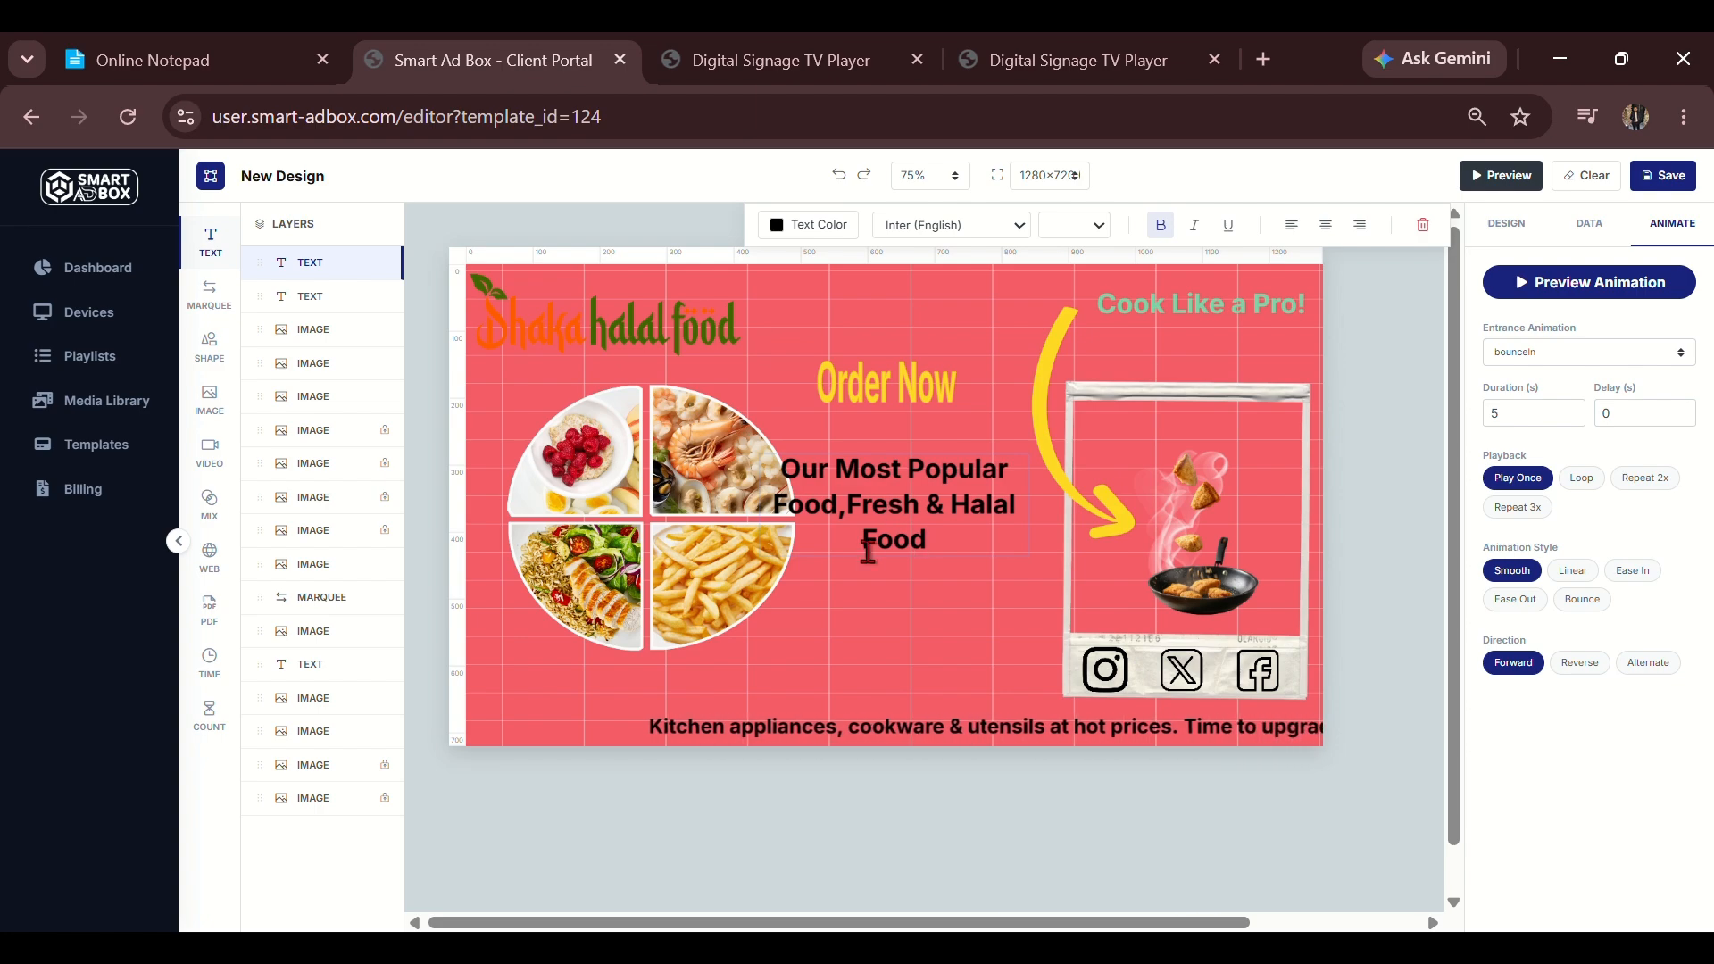
pyautogui.click(984, 348)
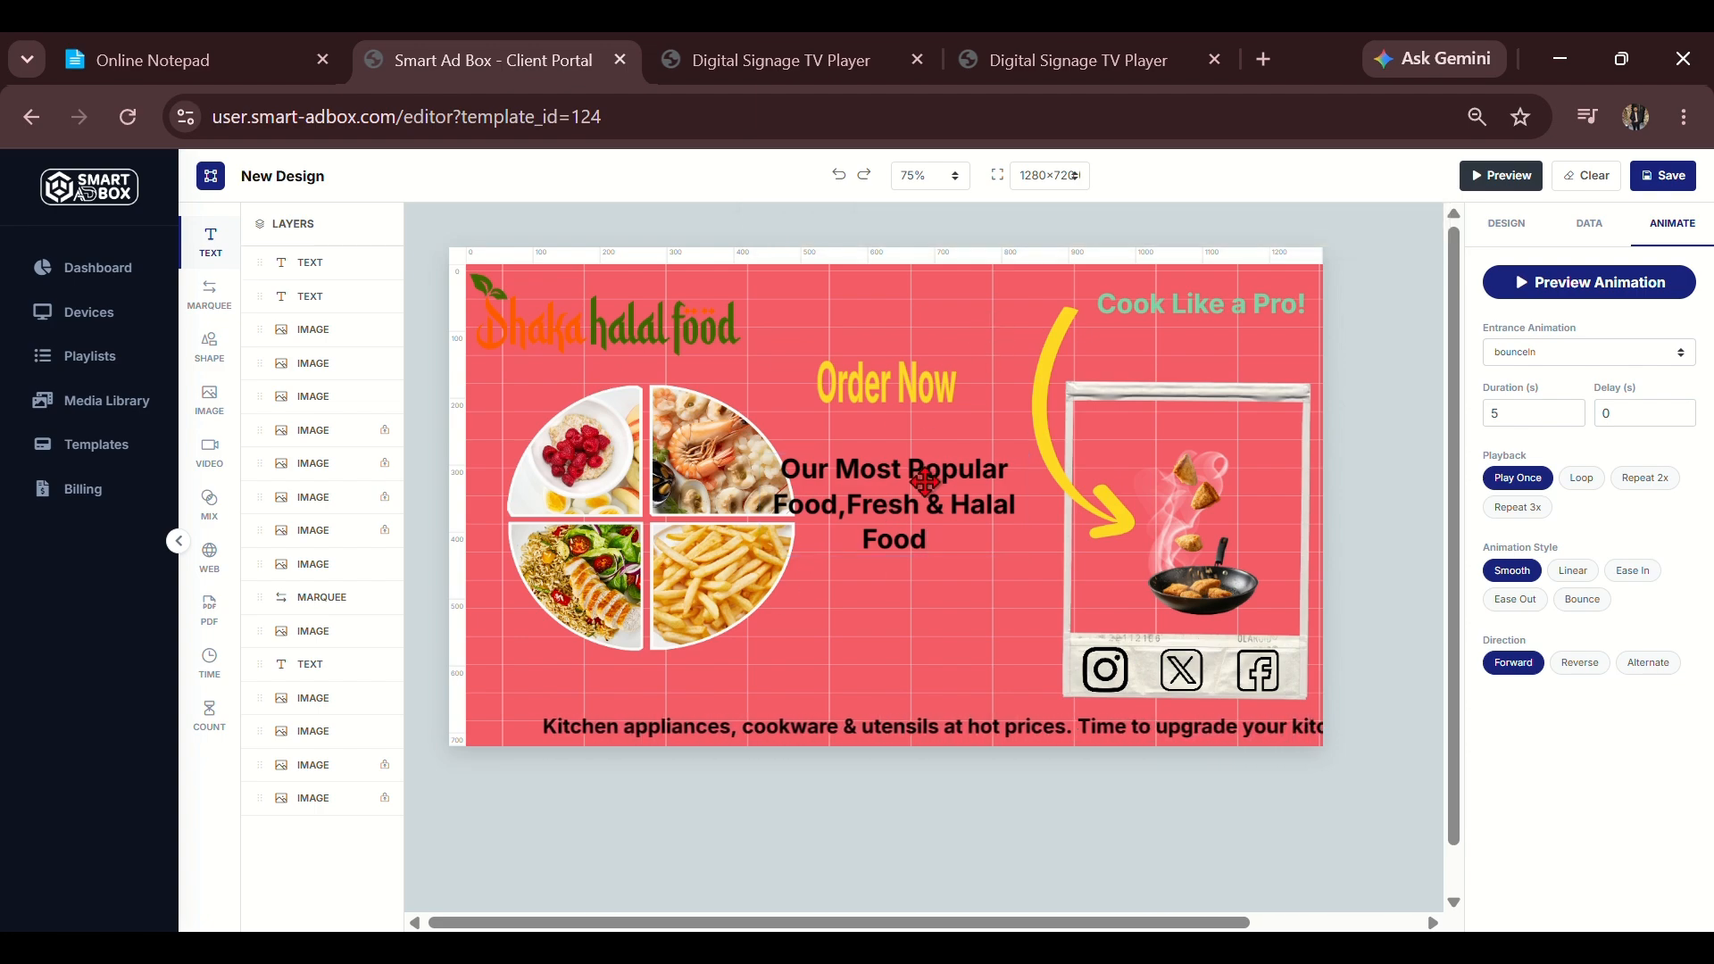
pyautogui.moveTo(927, 480); pyautogui.dragTo(960, 532)
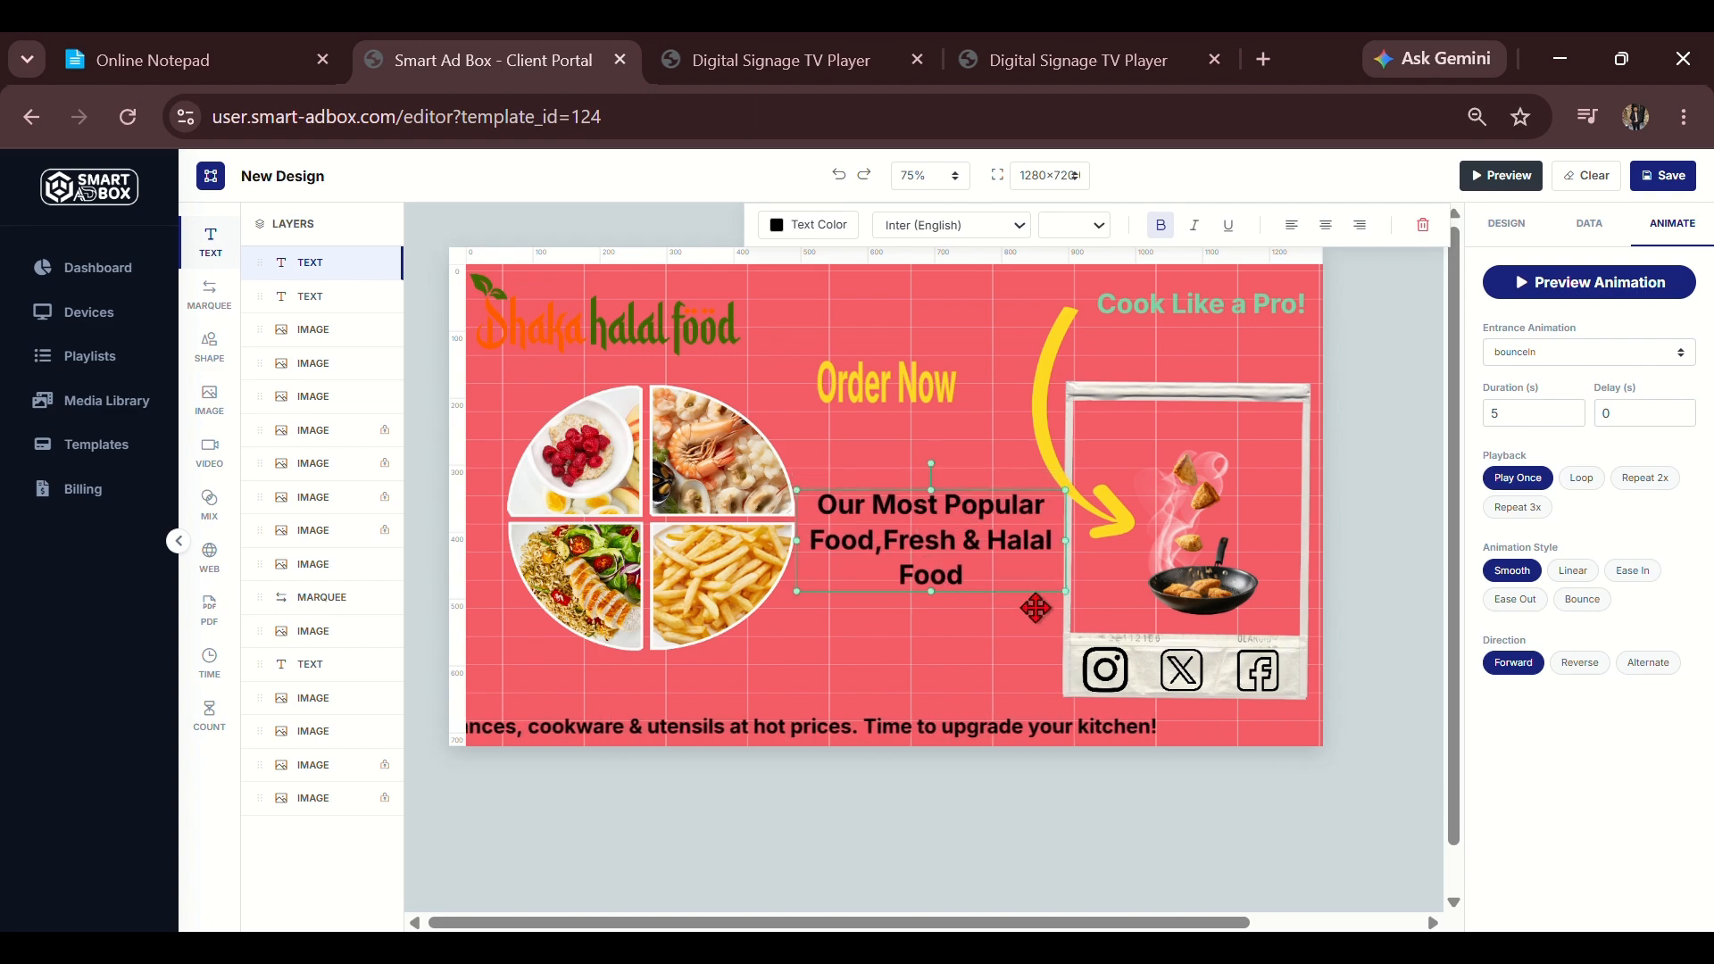
pyautogui.moveTo(1064, 590); pyautogui.dragTo(1015, 564)
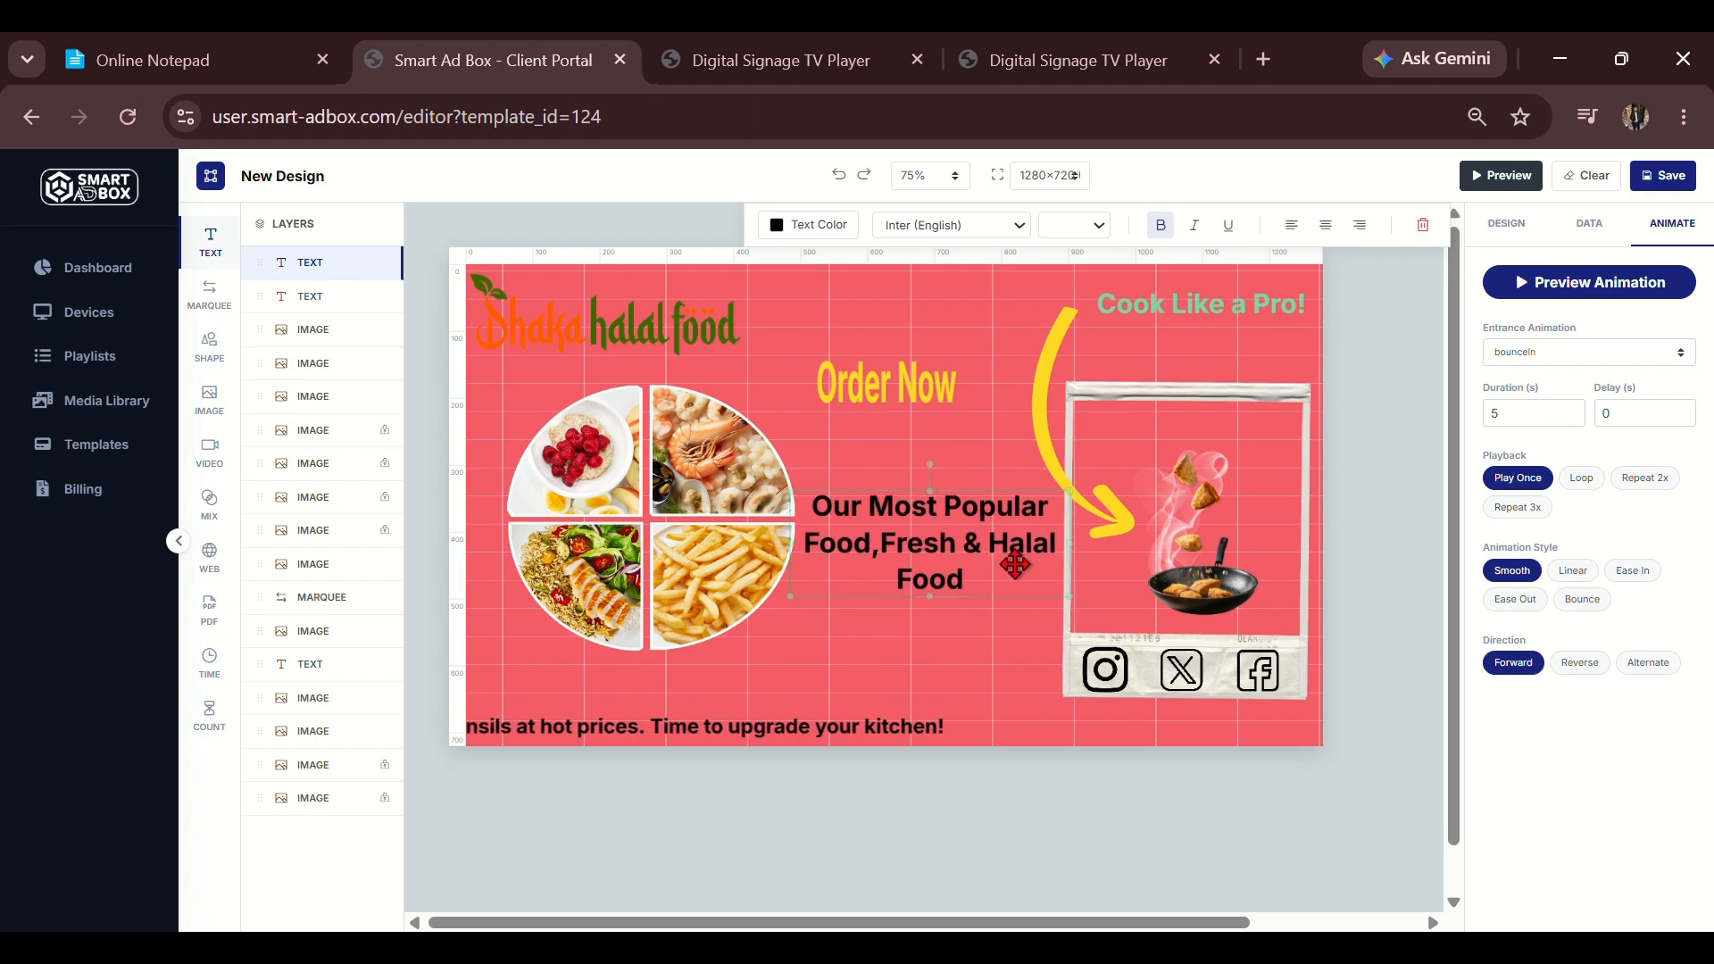
# Try a light blue text color, RGB 127, 205, 225, on the "Our Most Popular" tagline.
pyautogui.click(772, 234)
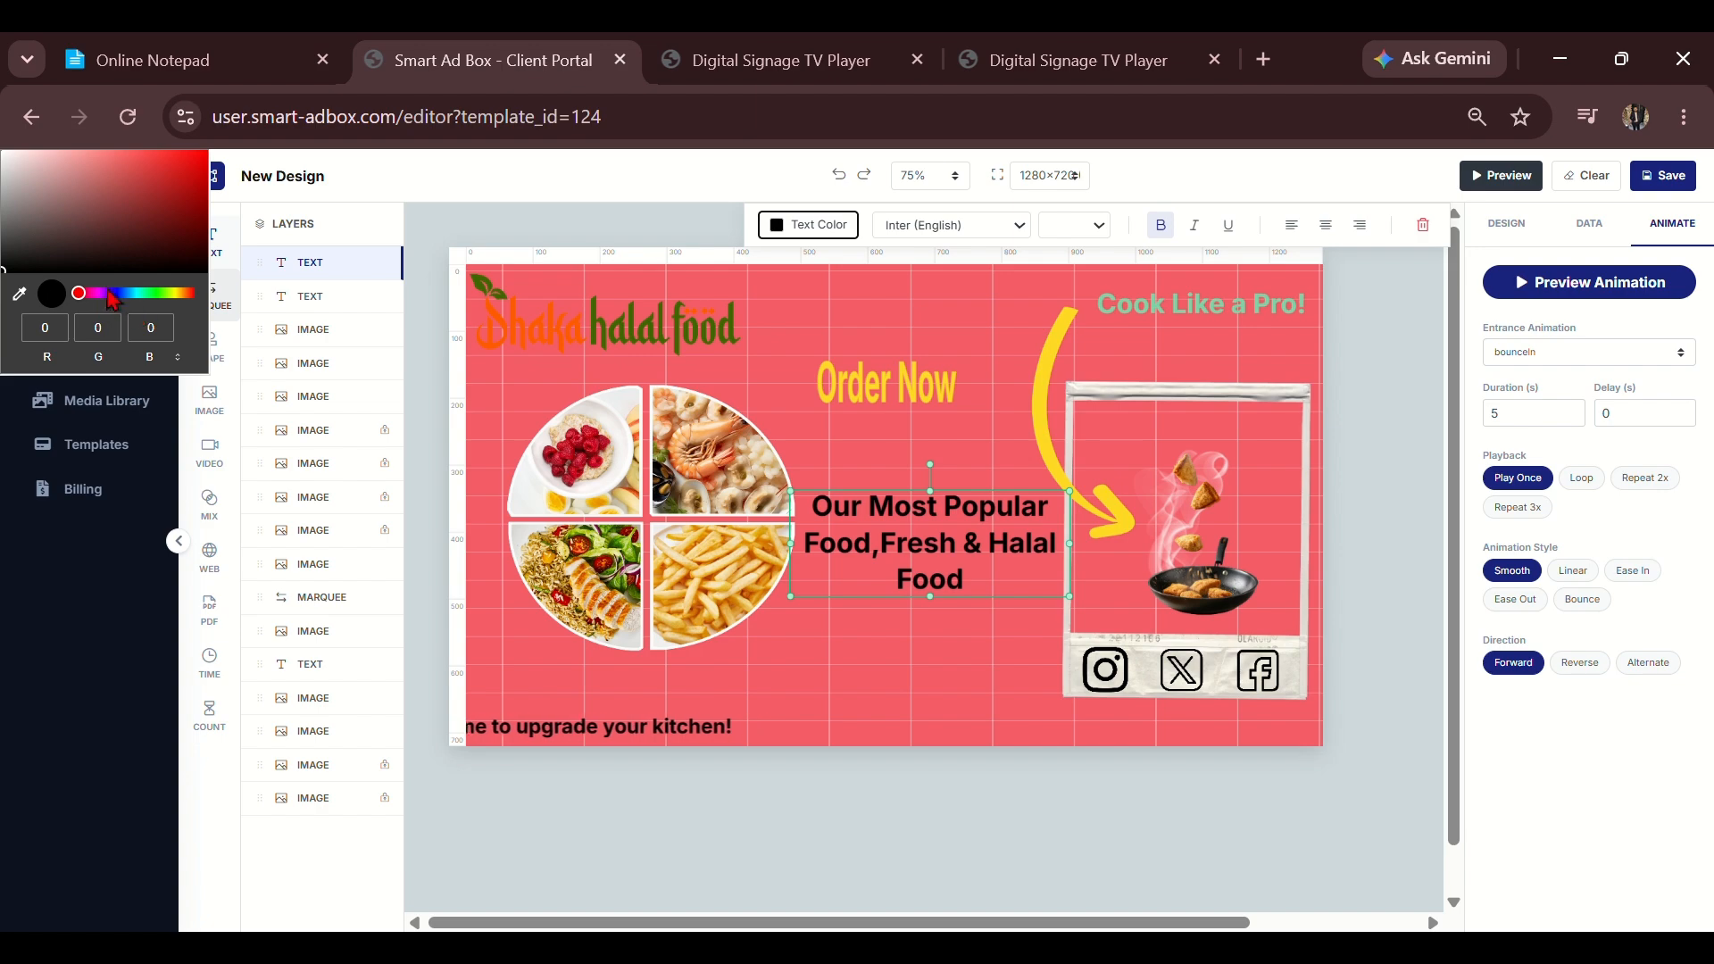
pyautogui.moveTo(83, 297); pyautogui.dragTo(132, 292)
pyautogui.moveTo(132, 211)
pyautogui.mouseDown()
pyautogui.moveTo(77, 184)
pyautogui.moveTo(65, 233)
pyautogui.moveTo(98, 181)
pyautogui.mouseUp()
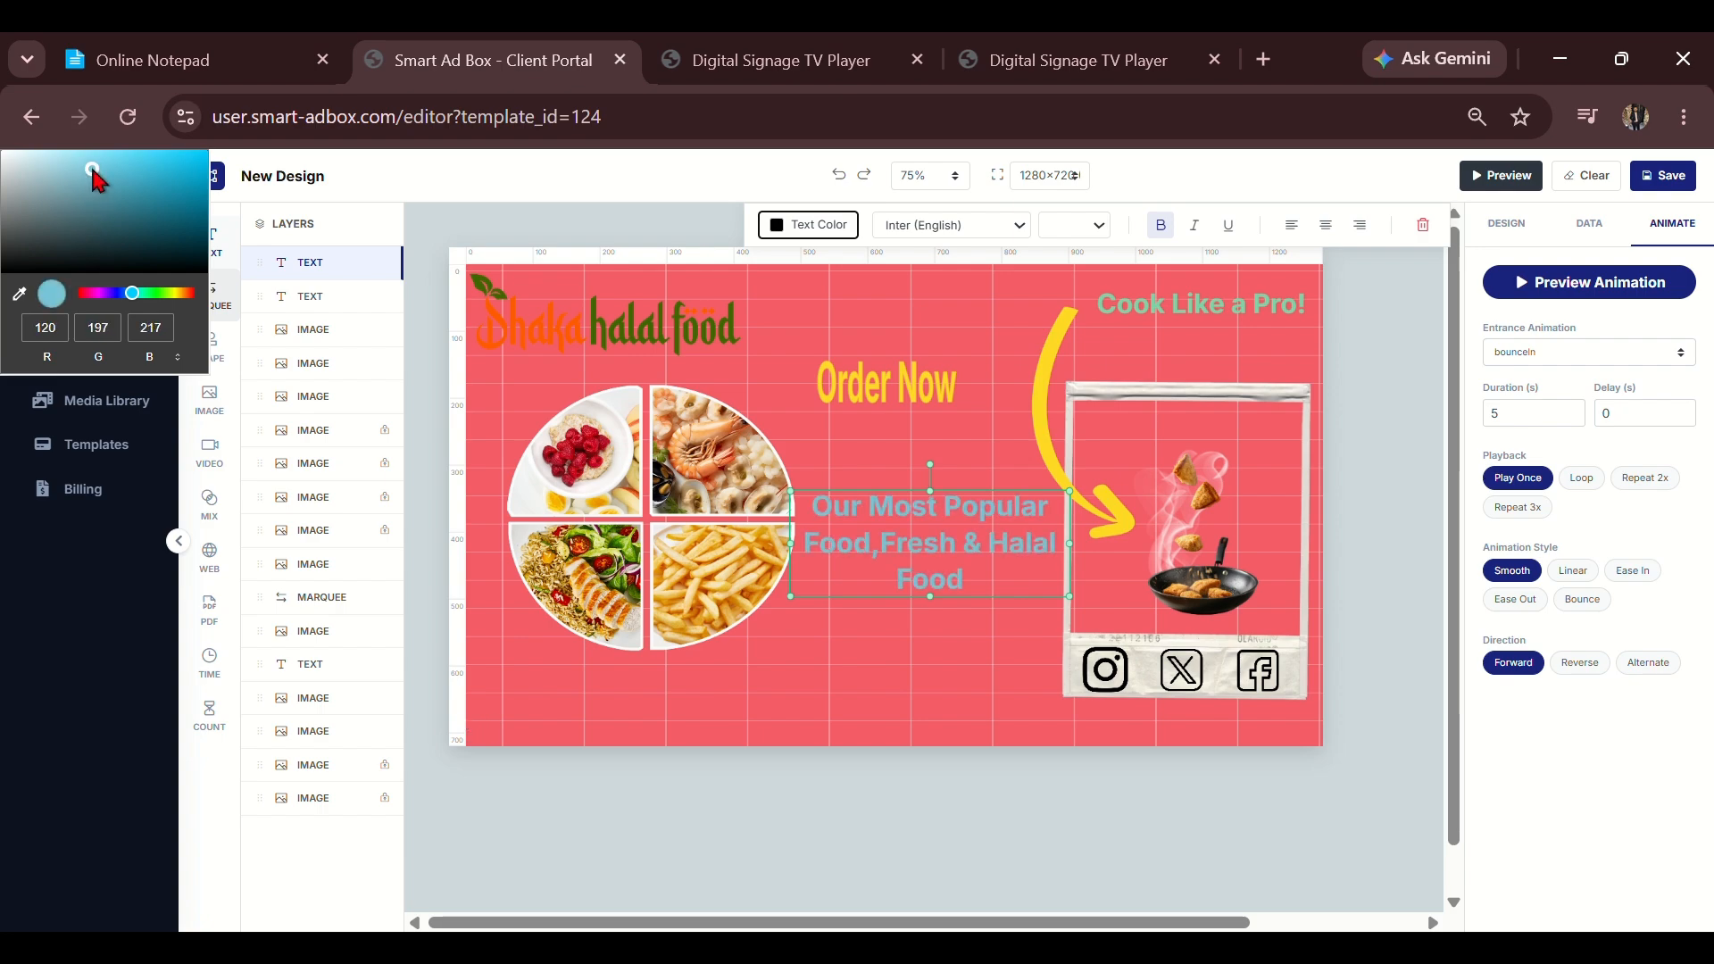
pyautogui.click(985, 390)
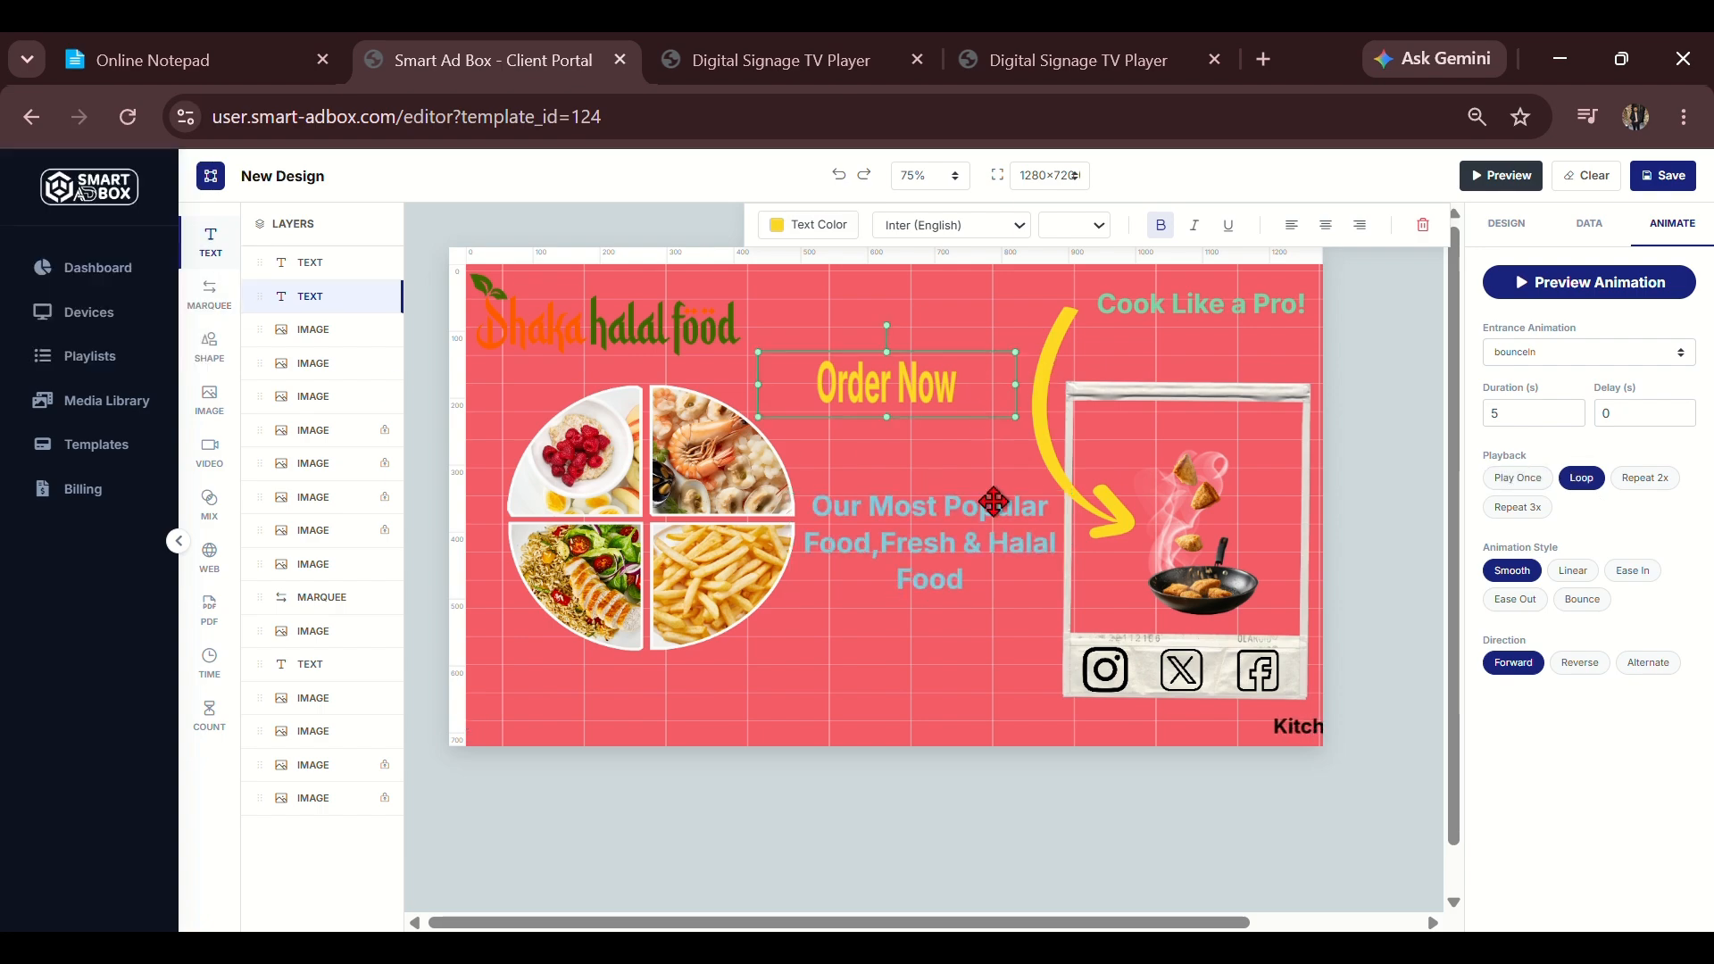
# Move the "Our Most Popular" tagline directly beneath "Order Now" and recolor it pale cream yellow.
pyautogui.click(963, 536)
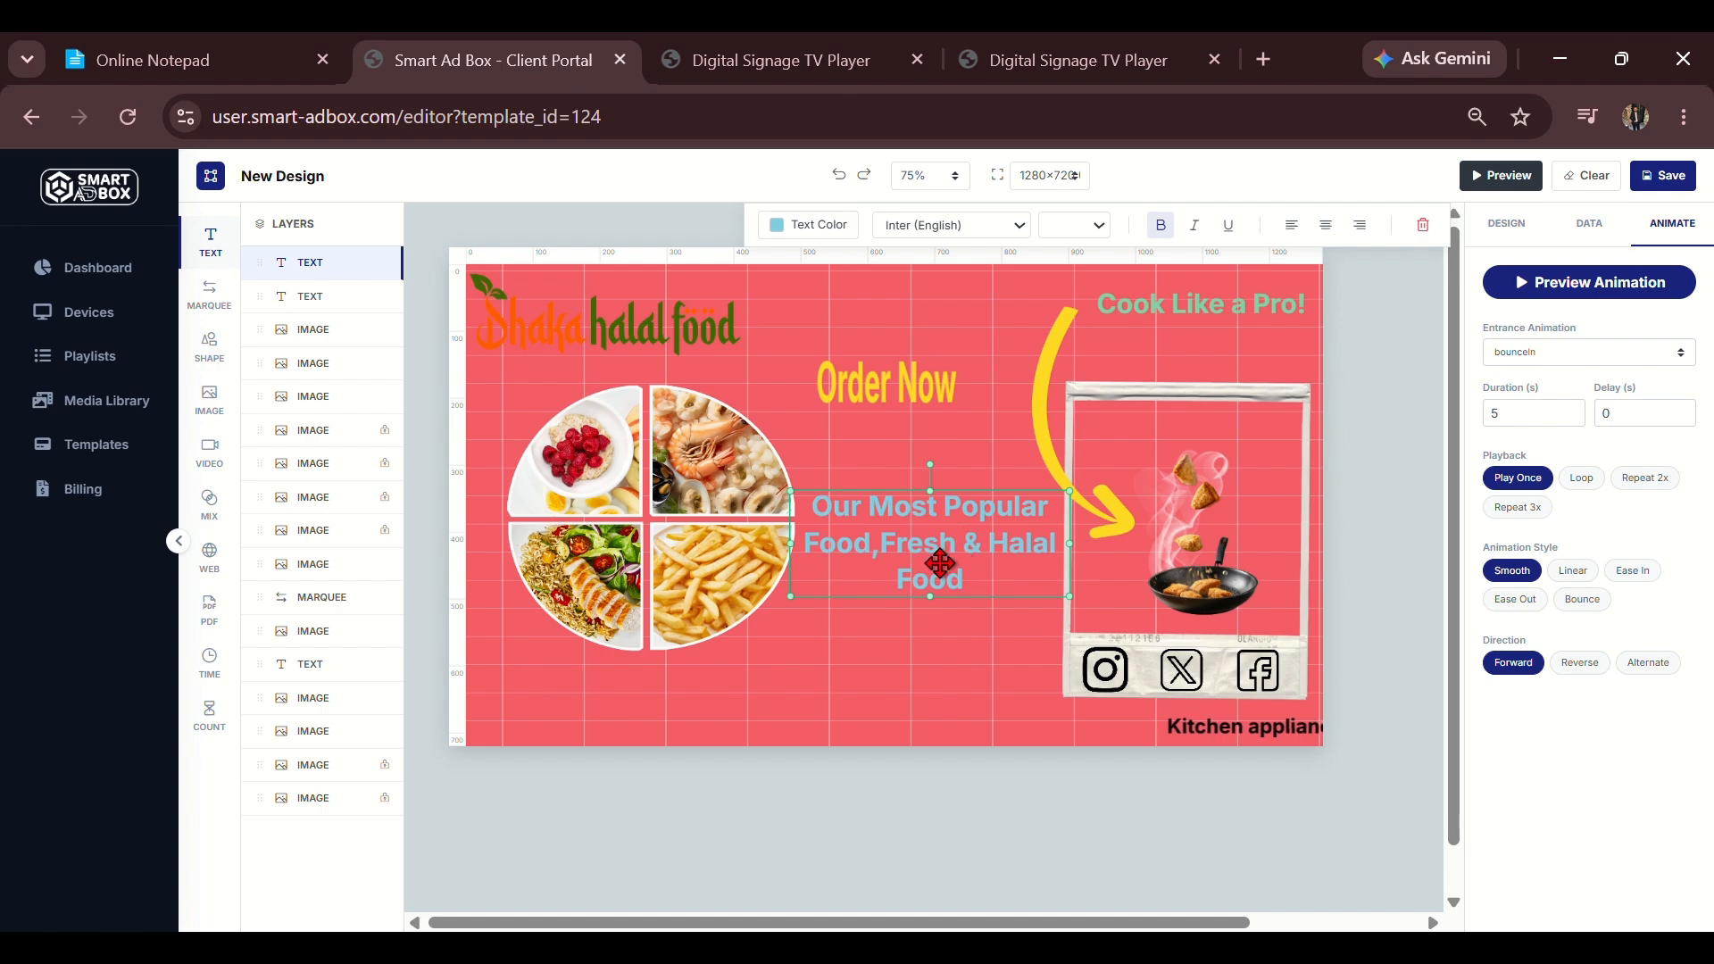
pyautogui.moveTo(942, 529); pyautogui.dragTo(925, 454)
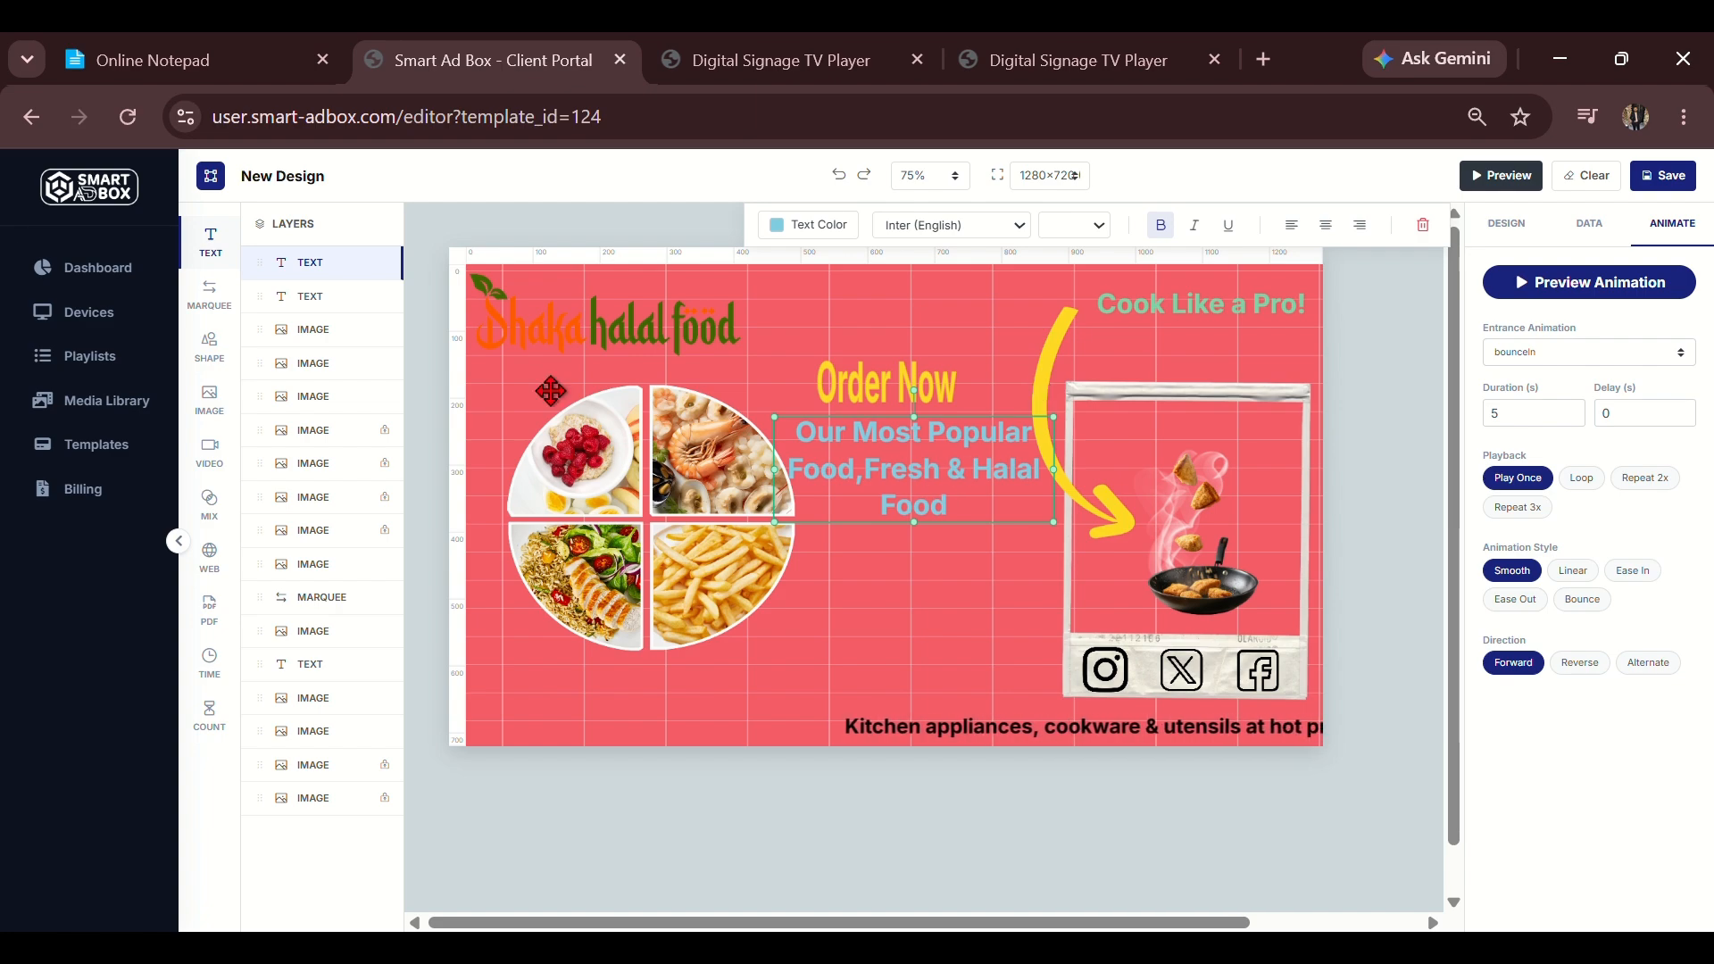
pyautogui.click(786, 224)
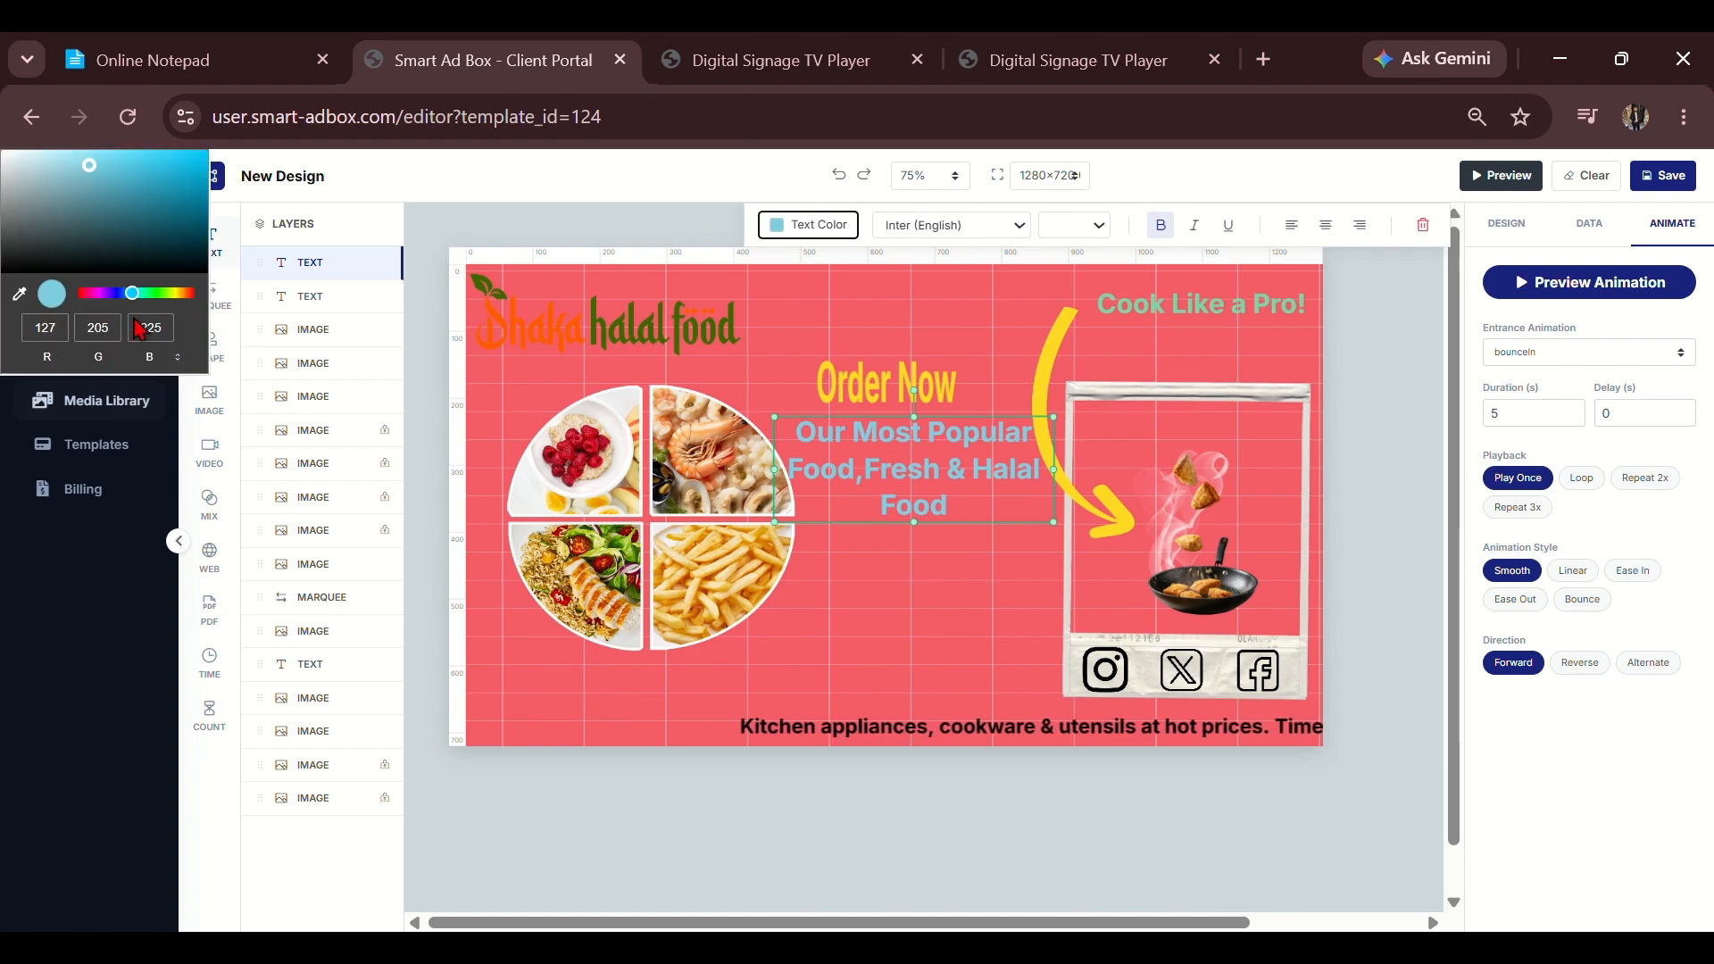
pyautogui.moveTo(132, 292); pyautogui.dragTo(182, 293)
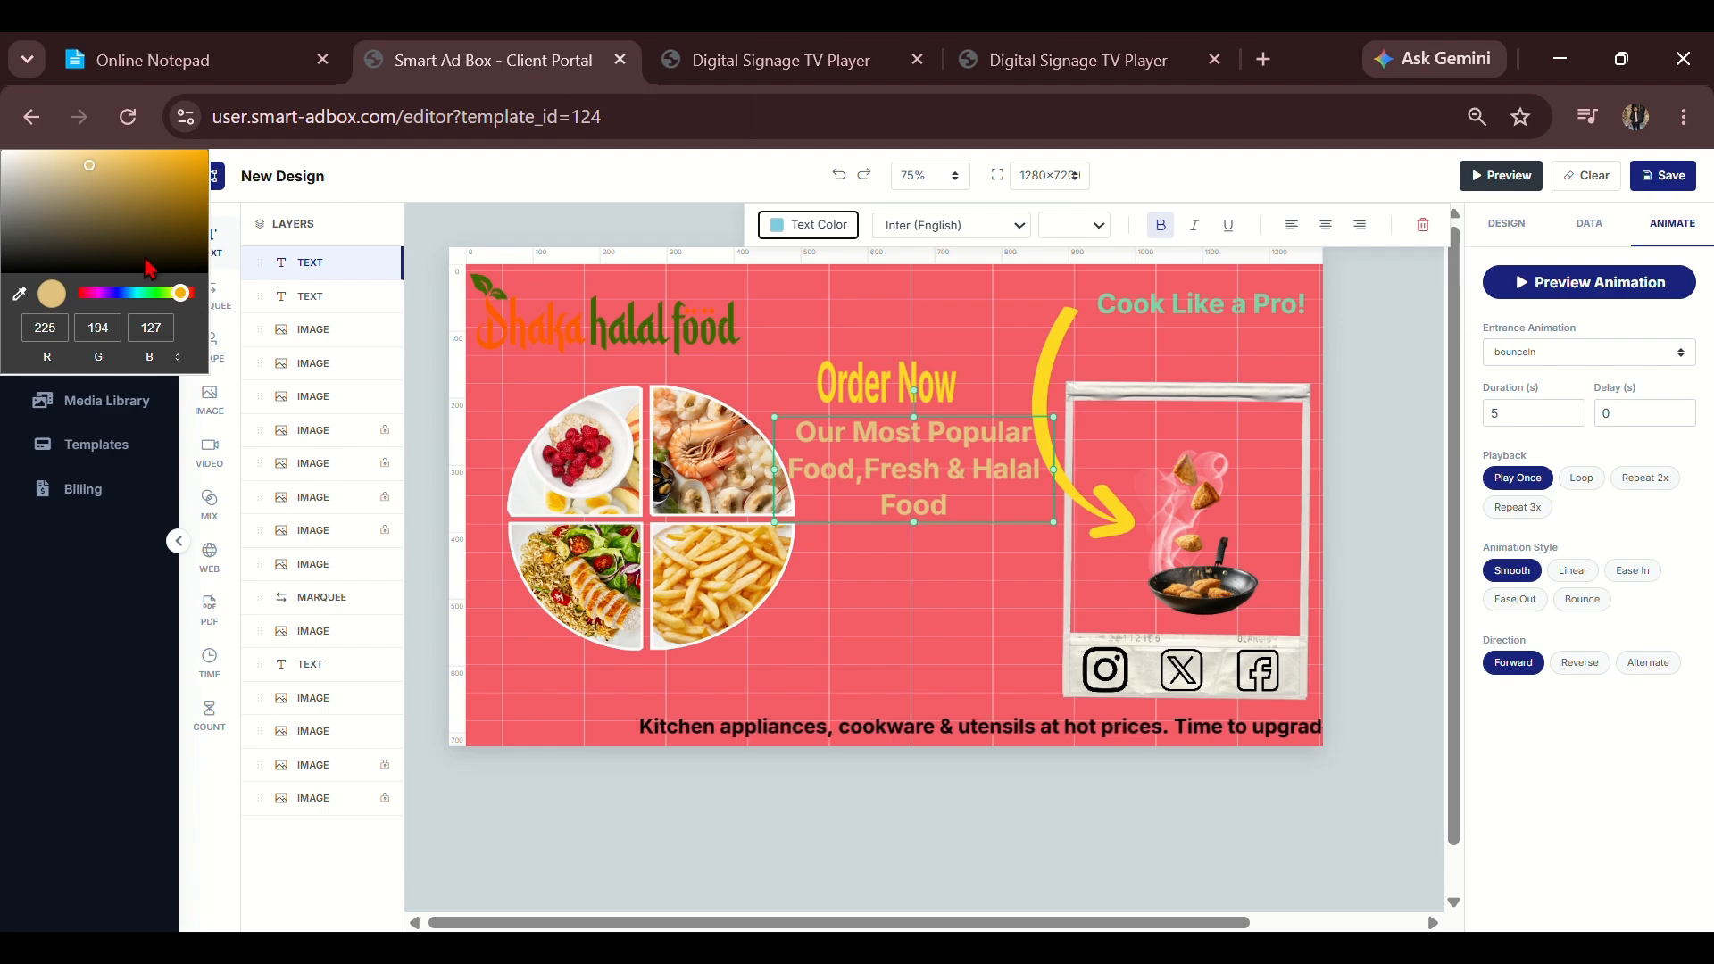
pyautogui.moveTo(90, 167)
pyautogui.mouseDown()
pyautogui.moveTo(117, 207)
pyautogui.moveTo(75, 146)
pyautogui.mouseUp()
pyautogui.click(1018, 400)
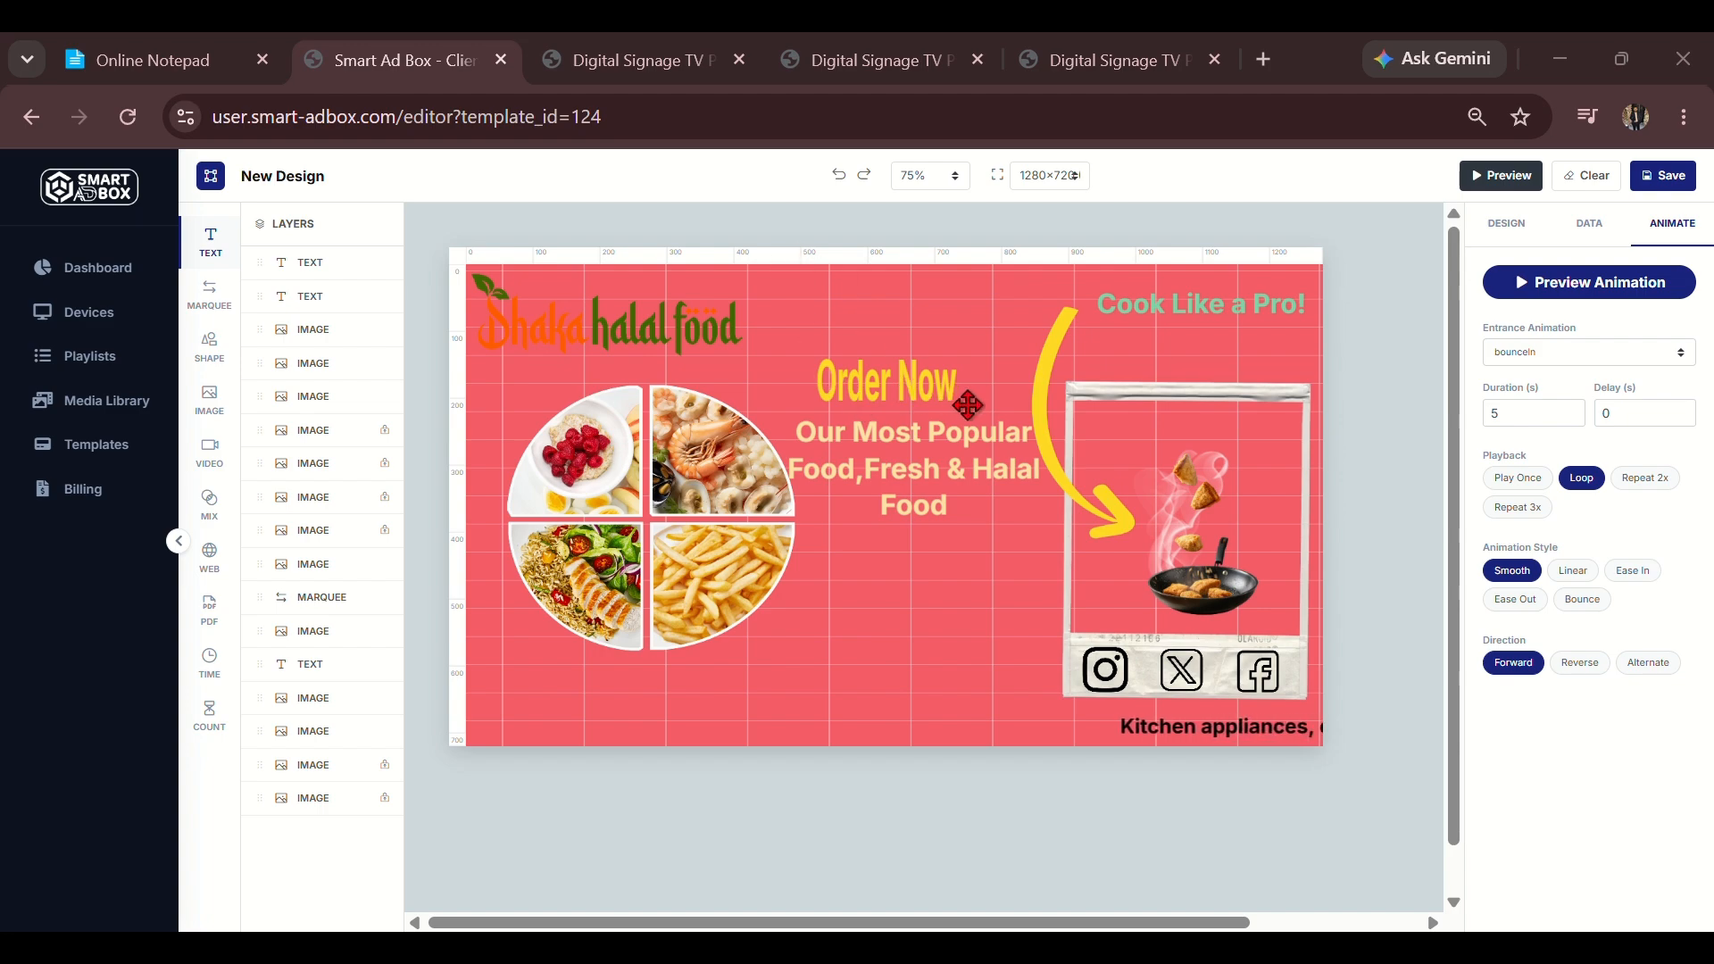
# Open the TV preview of the signage design to check the layout and animations.
pyautogui.click(1538, 182)
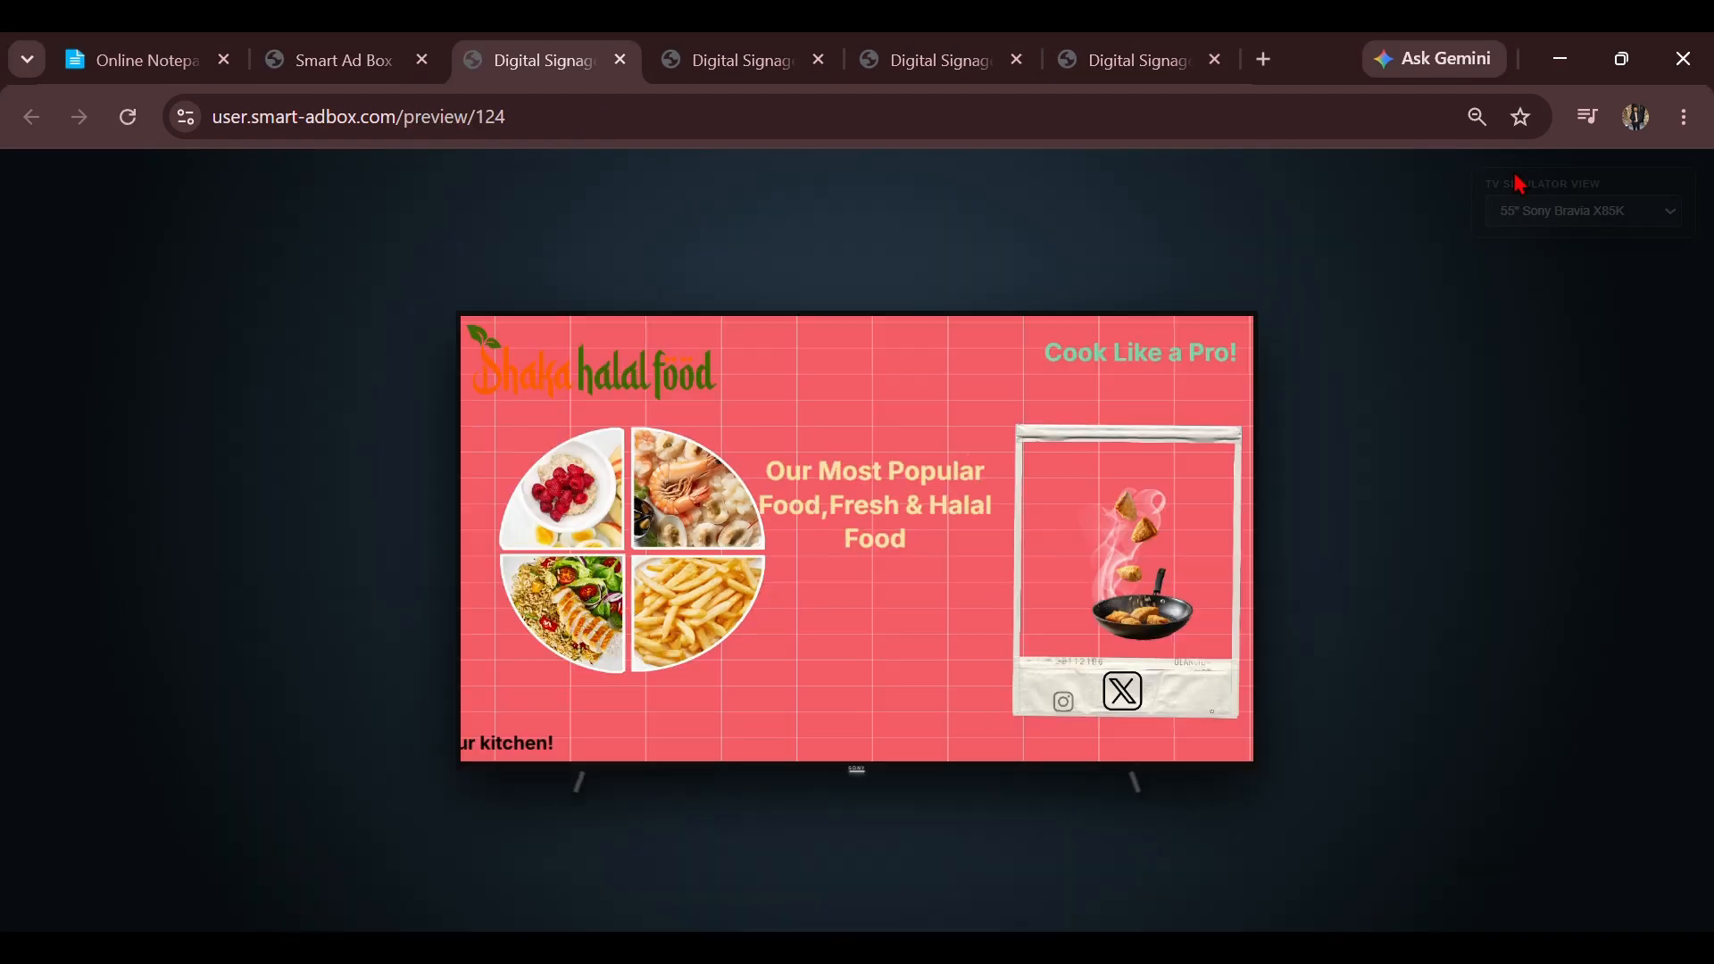